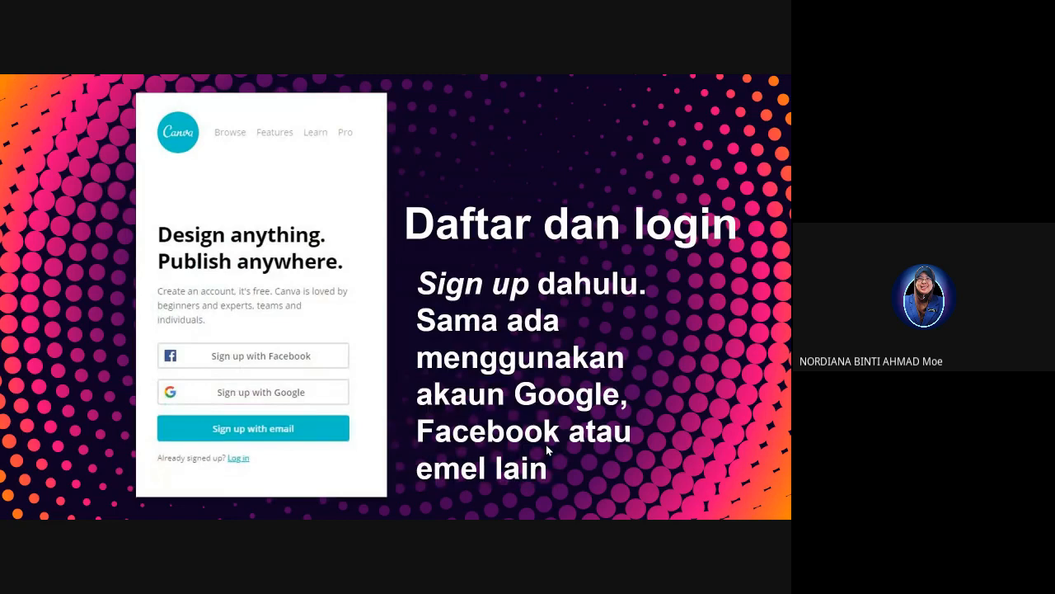
# Present the slides on Canva template types, poster categories, editing and sharing, up to the slide on colour and font choices
pyautogui.press('Right')
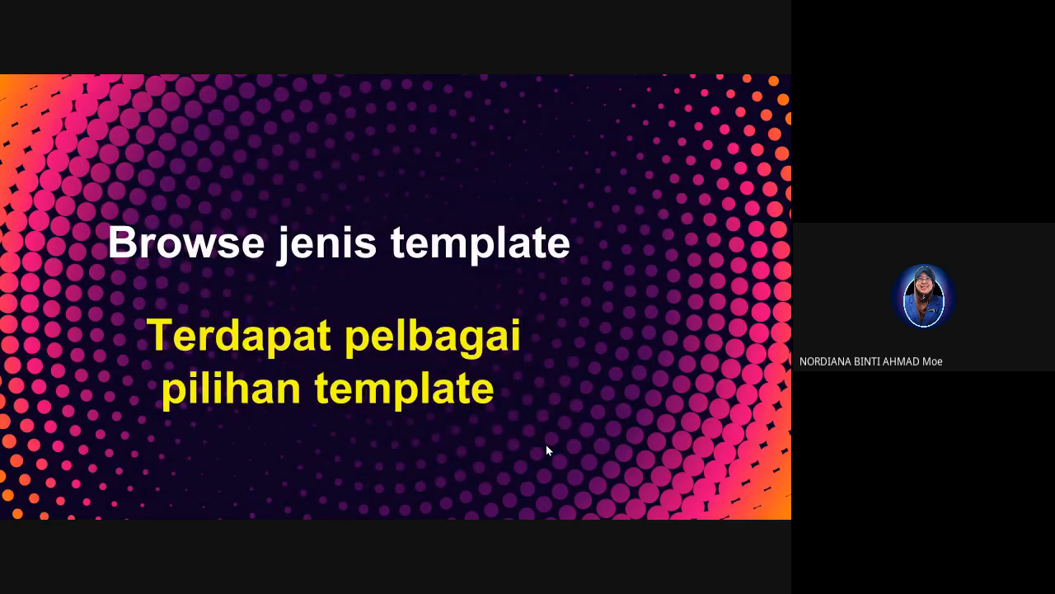
pyautogui.press('Right')
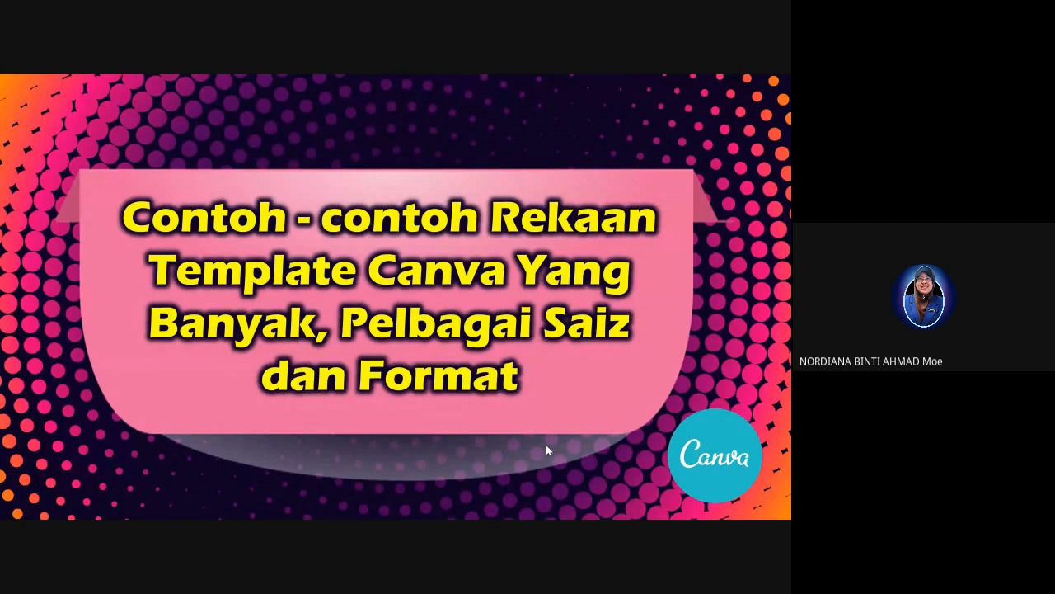
pyautogui.press('Right')
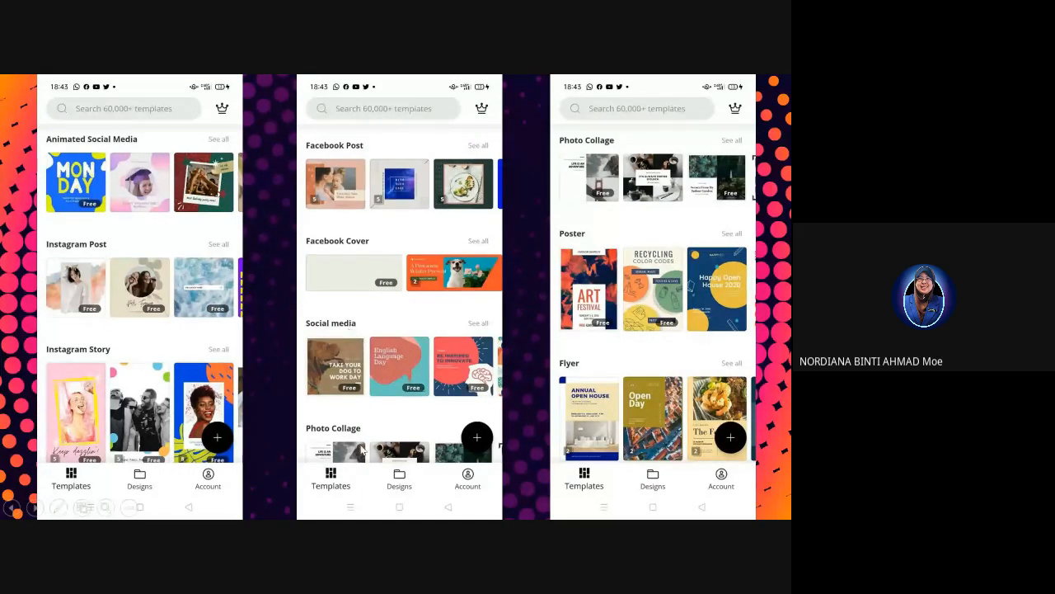
pyautogui.click(578, 369)
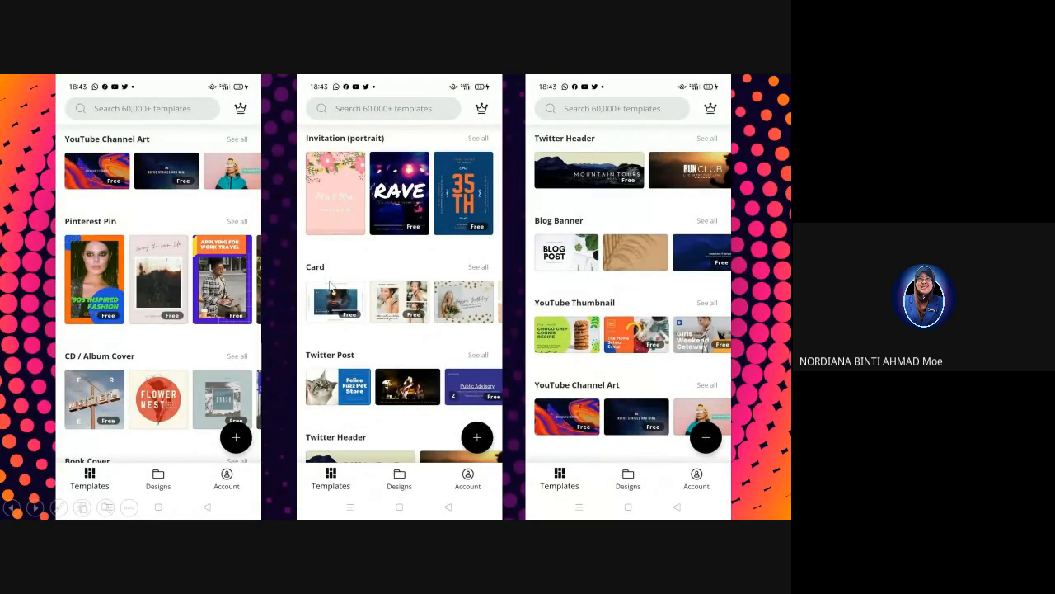
pyautogui.click(649, 388)
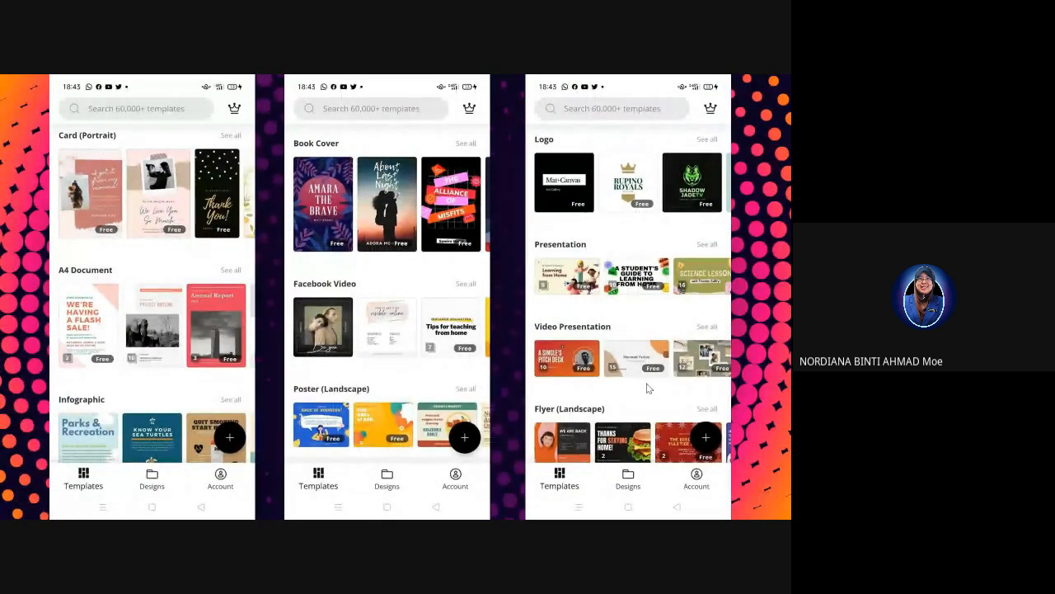
pyautogui.click(648, 387)
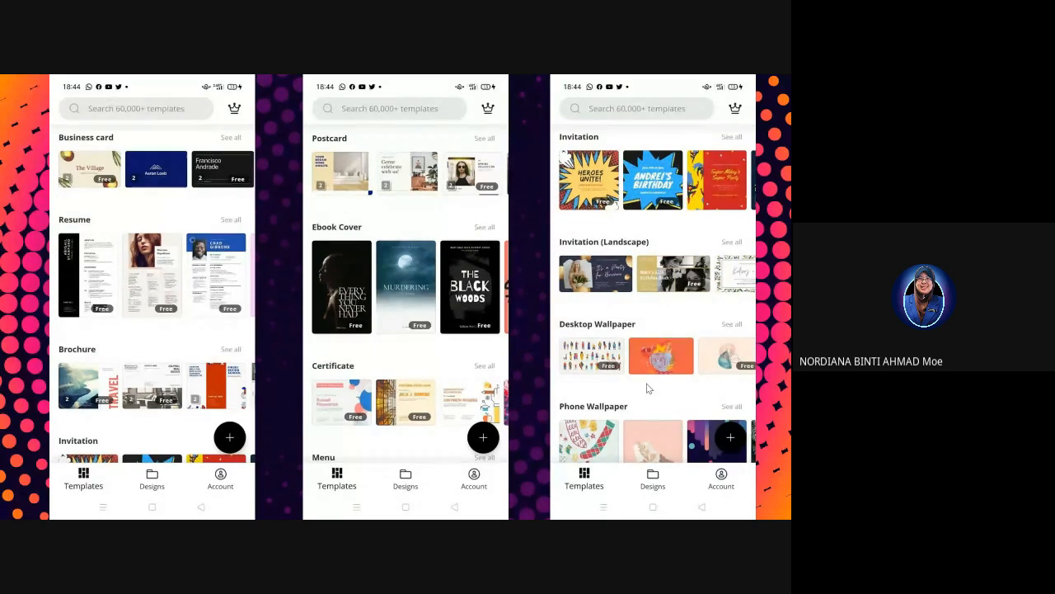
pyautogui.click(648, 389)
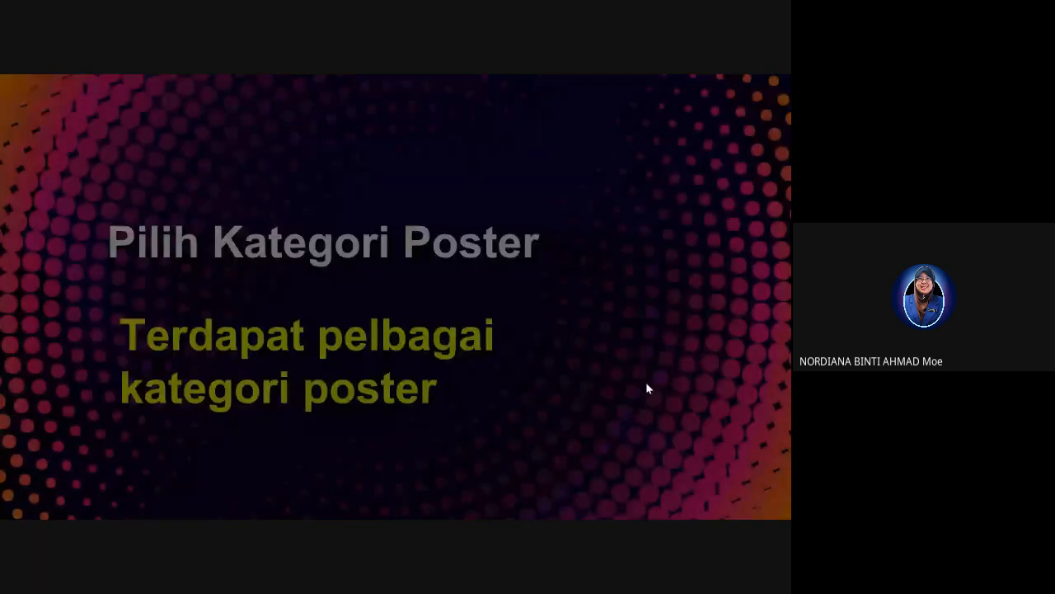
pyautogui.click(647, 388)
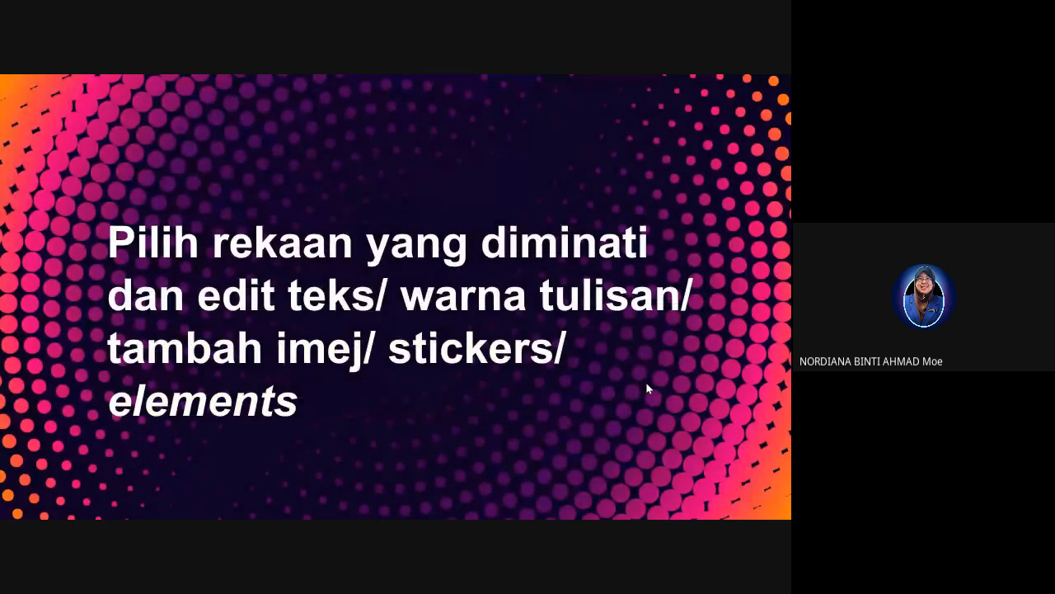
pyautogui.click(647, 389)
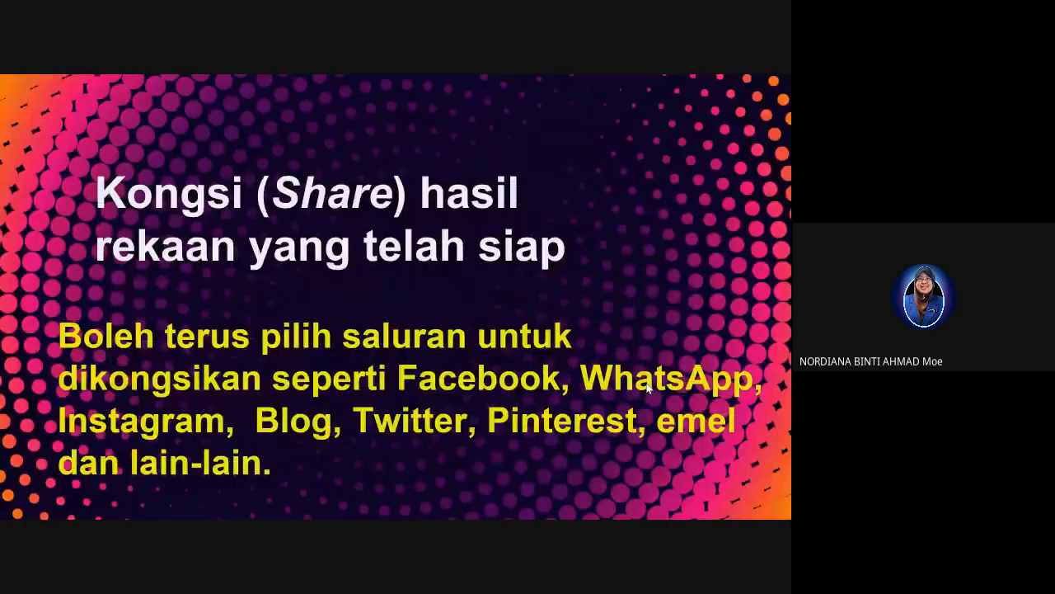
pyautogui.click(647, 389)
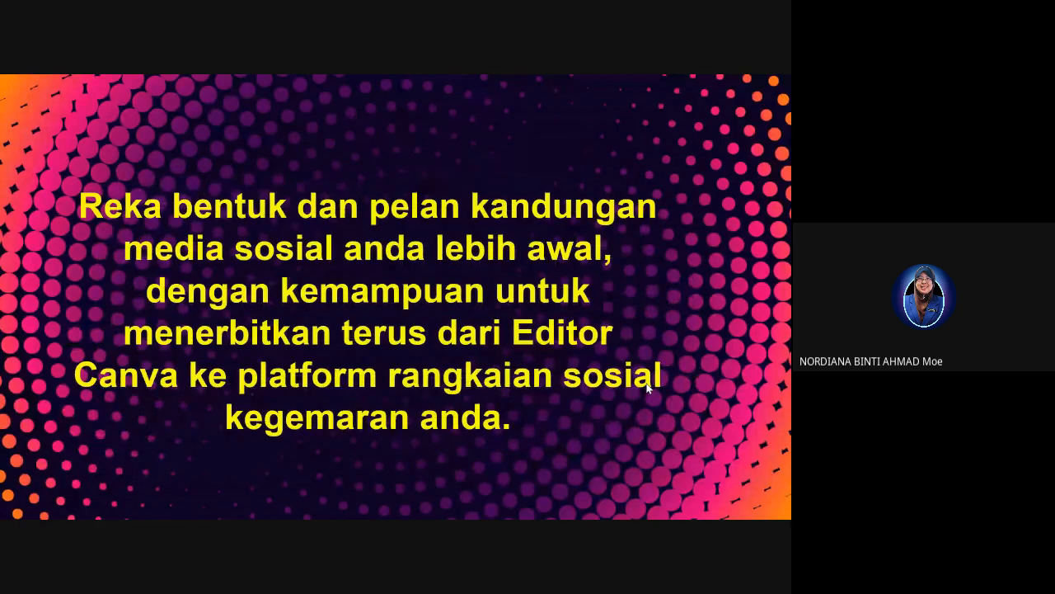
pyautogui.click(648, 388)
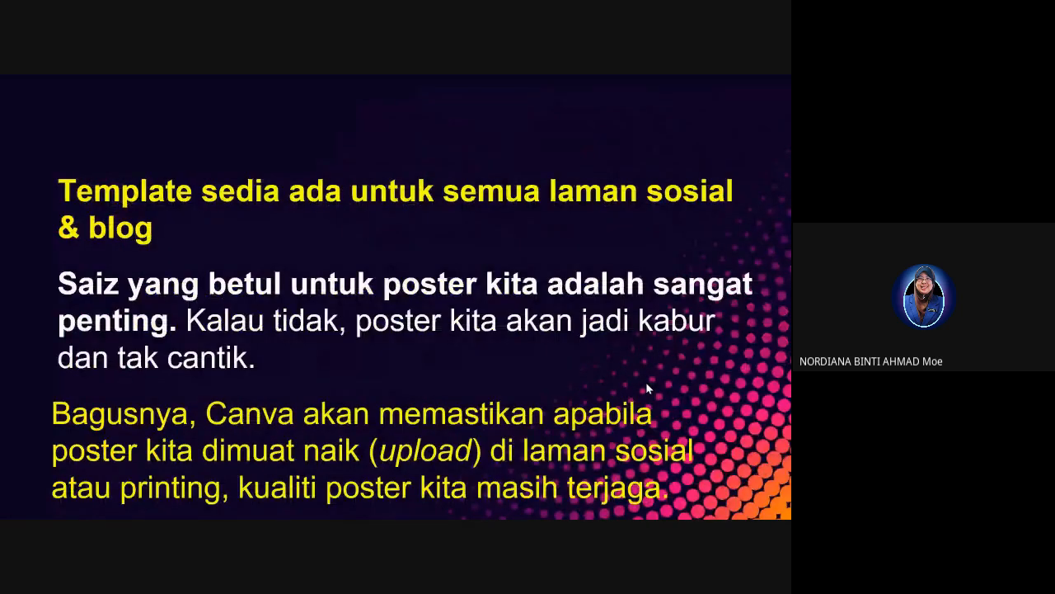
pyautogui.click(647, 388)
# End the slide show, closing the SLIDE CANVA presentation, and bring up the Canva home page in the browser
pyautogui.press('Escape')
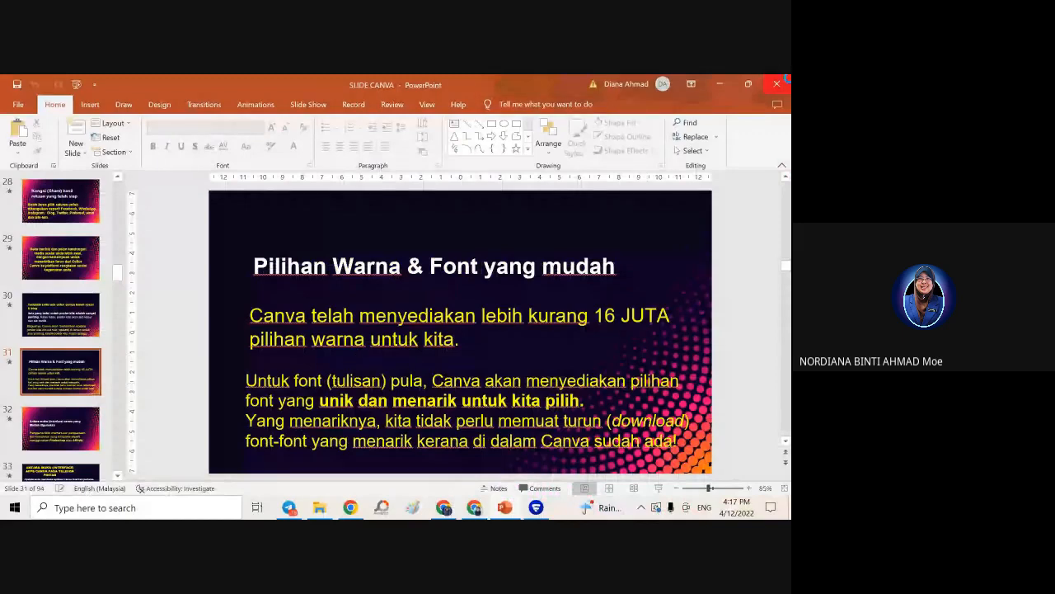
pyautogui.click(777, 83)
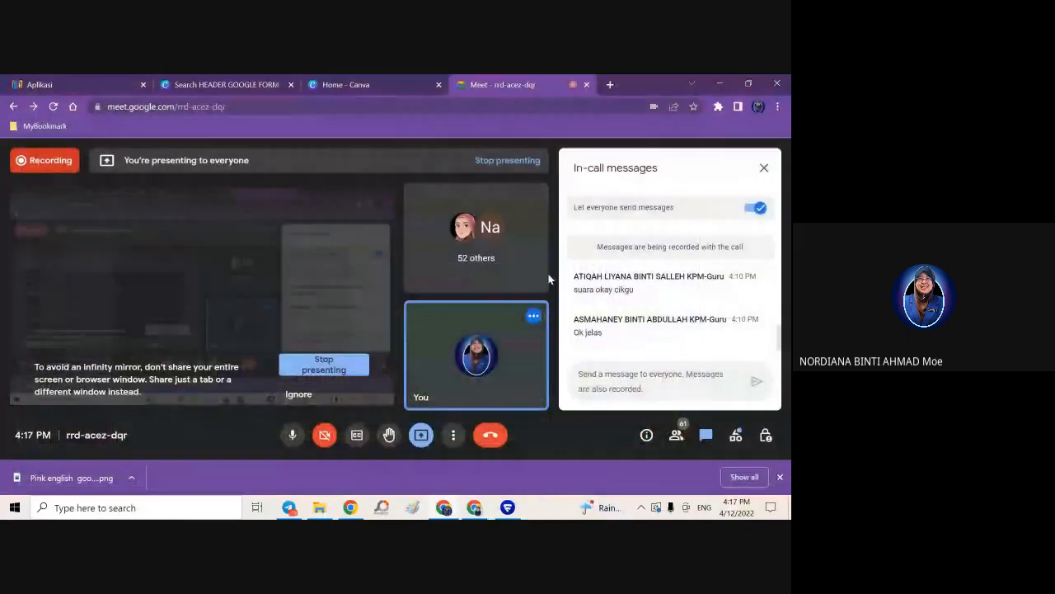
pyautogui.click(391, 81)
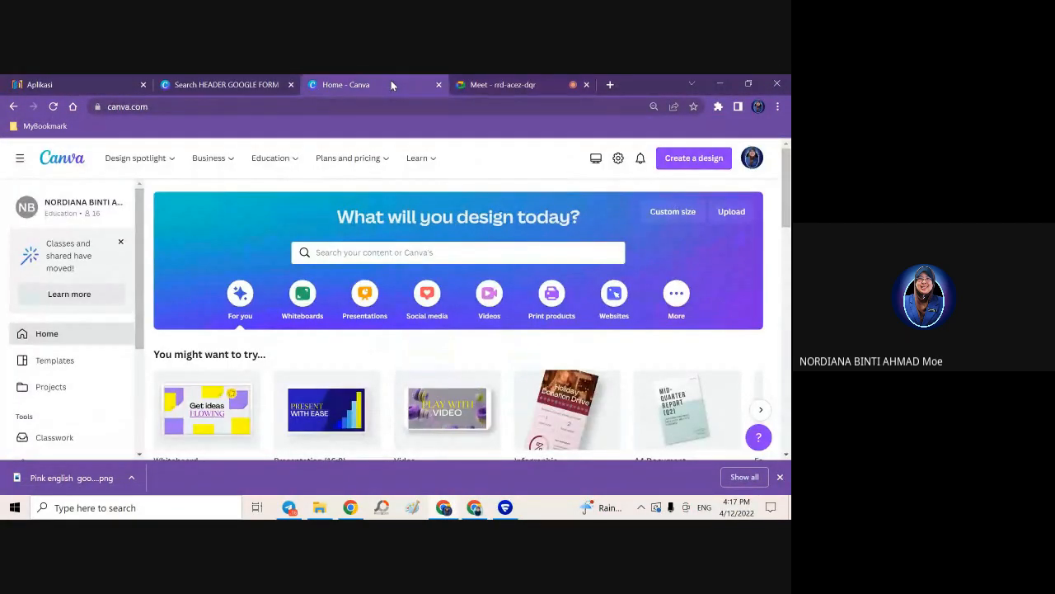
# Check the Google Meet in-call messages for participants' replies and return to the Canva home page
pyautogui.click(502, 86)
pyautogui.click(392, 82)
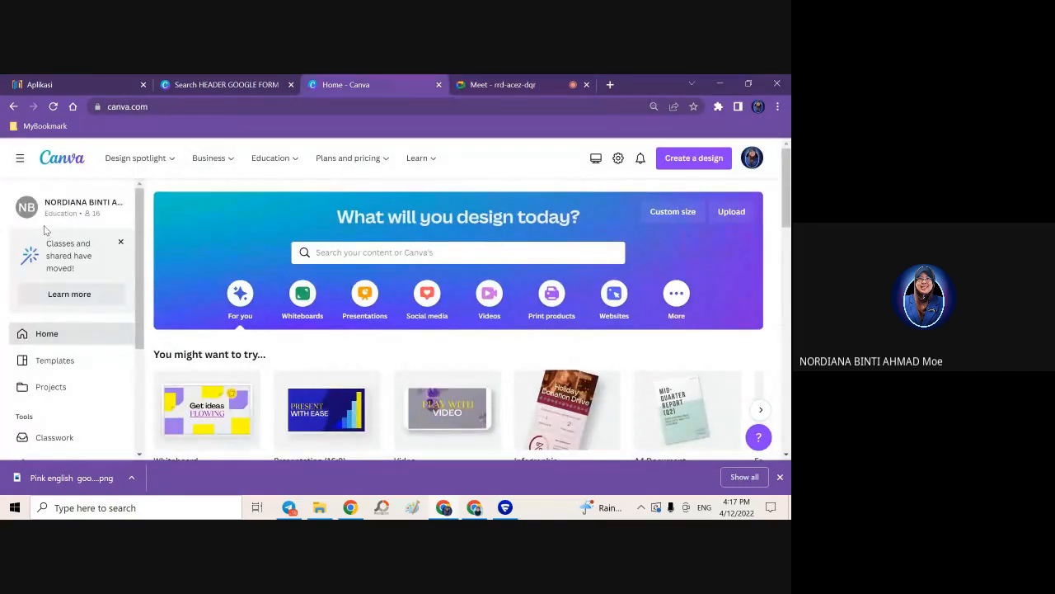
pyautogui.click(497, 86)
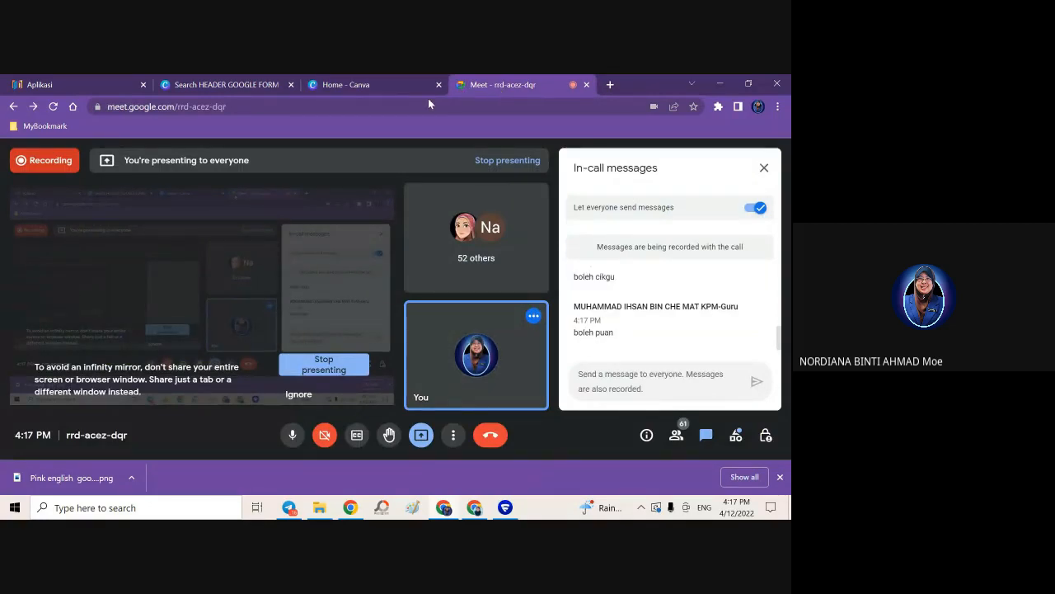
pyautogui.click(345, 85)
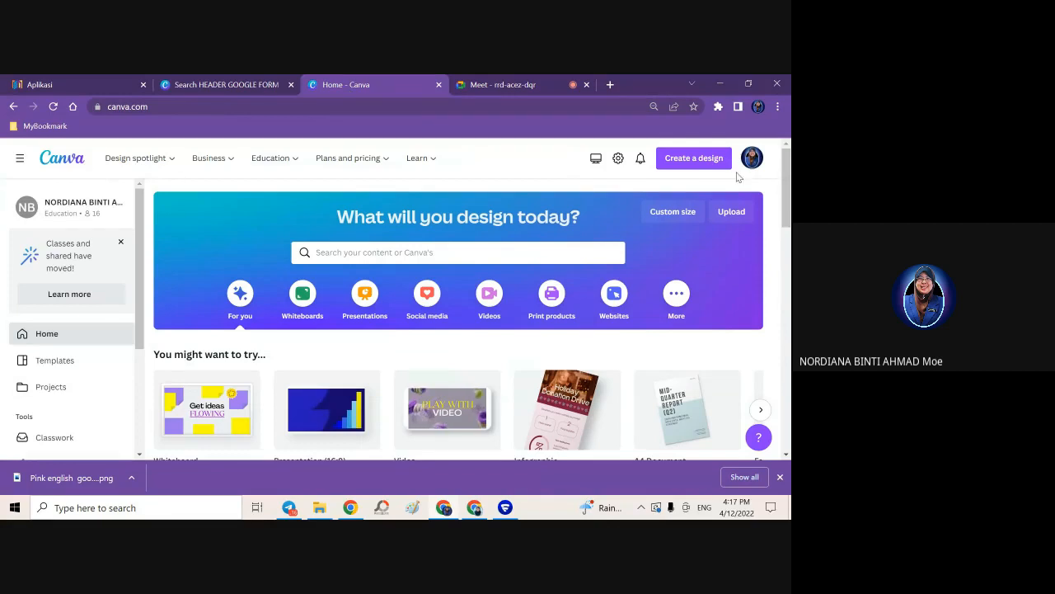
# Enlarge the Canva home page to 110% browser zoom
pyautogui.click(777, 106)
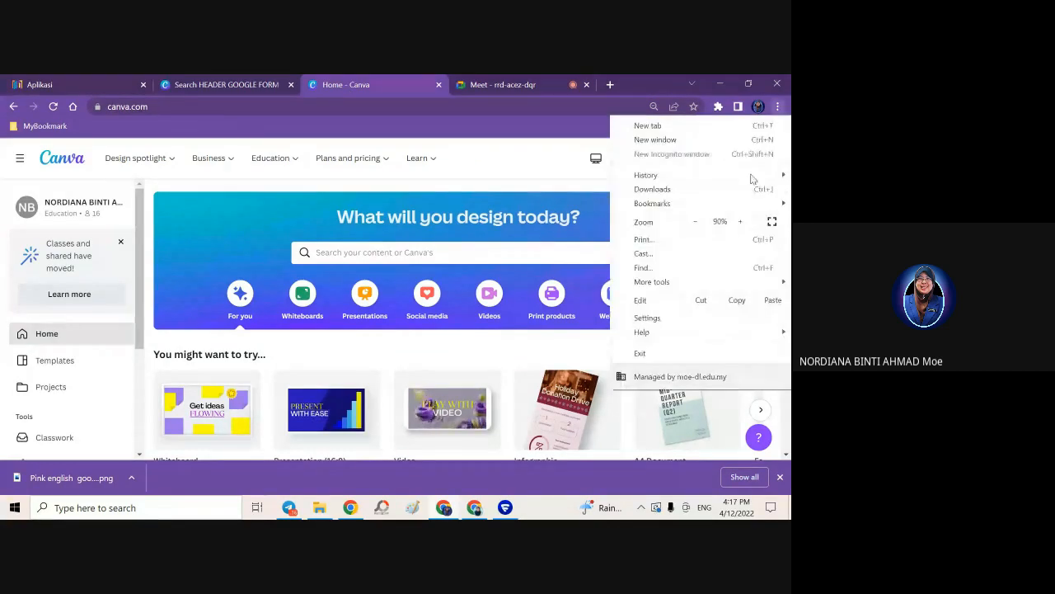
pyautogui.click(740, 222)
pyautogui.click(740, 222)
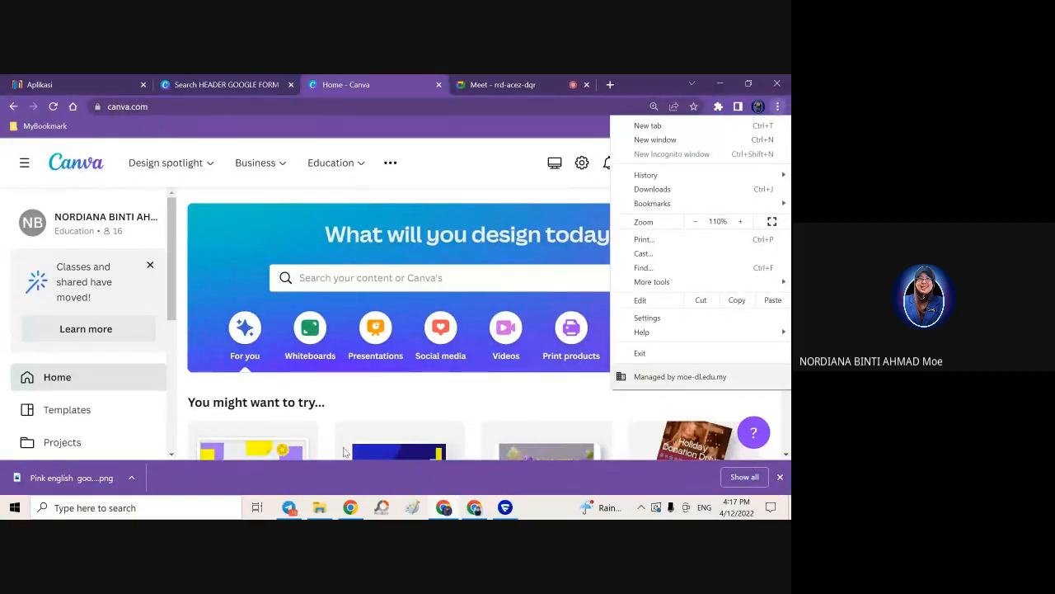
pyautogui.click(363, 466)
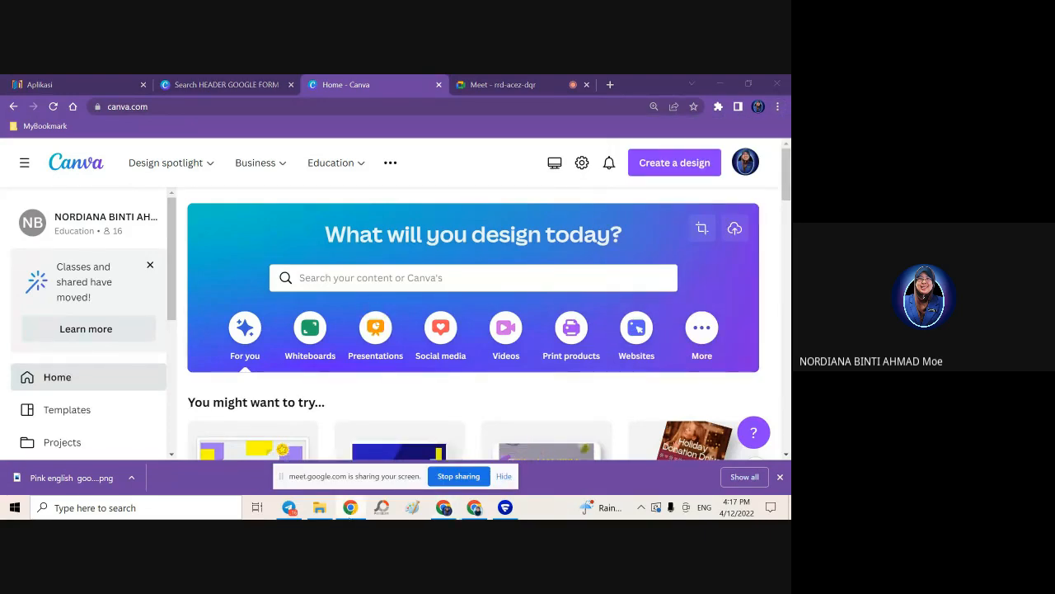
# Open a separate Chrome window with the moe.gov.my profile
pyautogui.rightClick(352, 509)
pyautogui.click(322, 440)
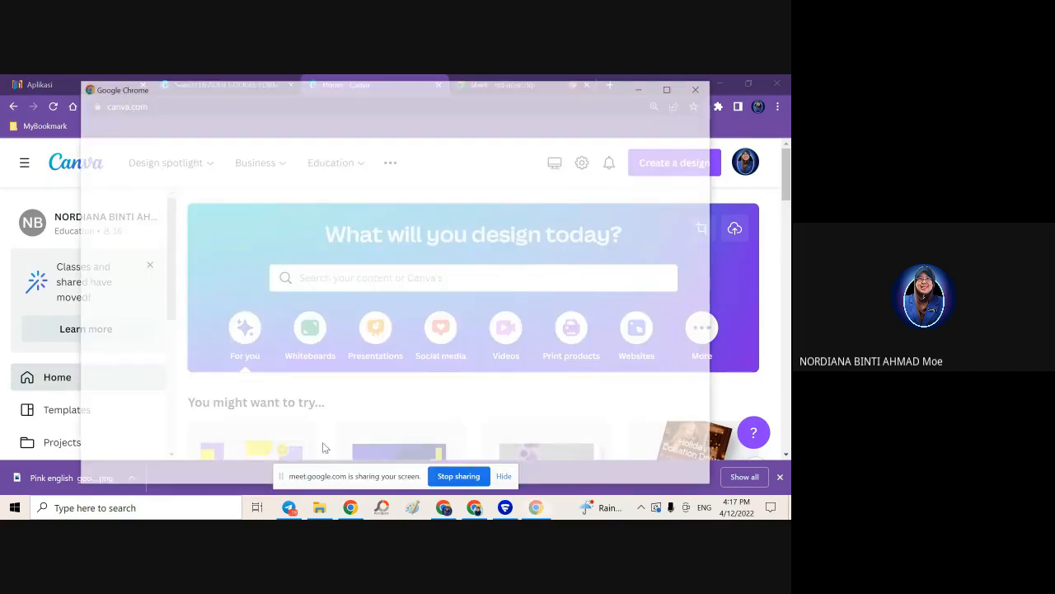
pyautogui.scroll(-2, 519, 280)
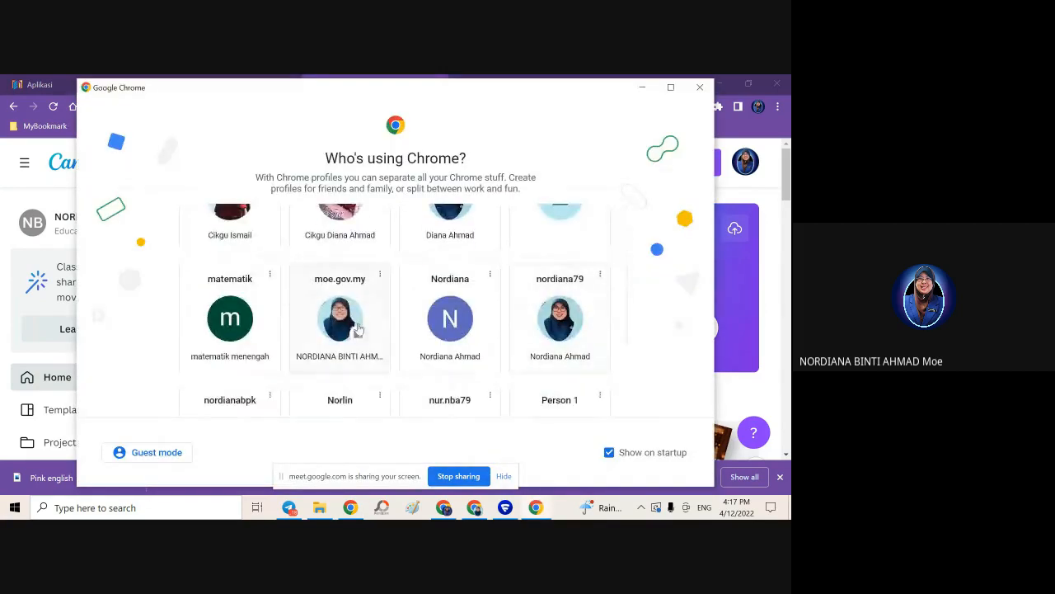
pyautogui.click(323, 318)
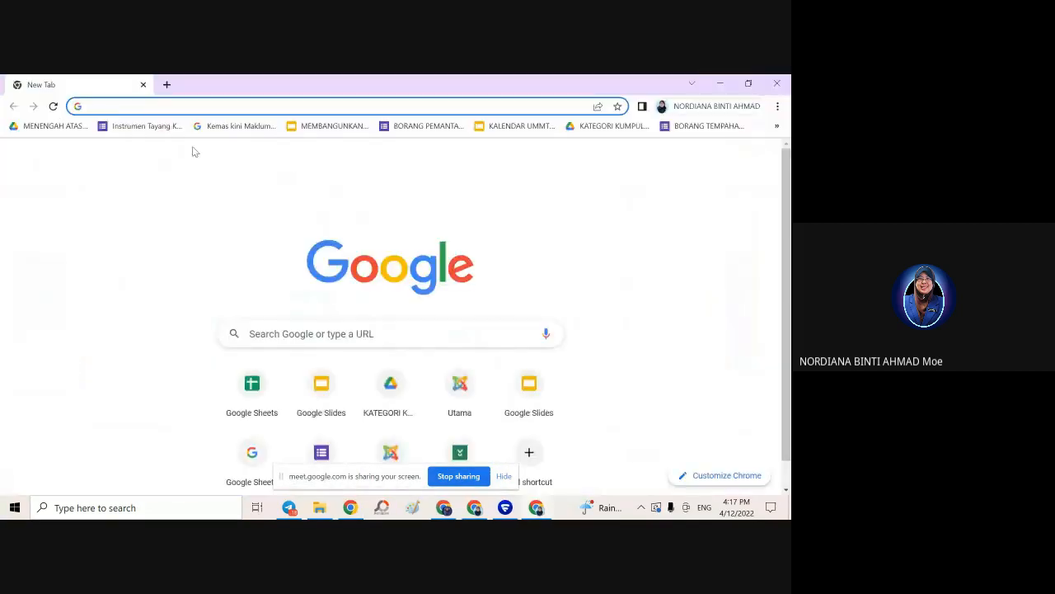
# Search Google for "canva" and open the Canva website
pyautogui.click(338, 333)
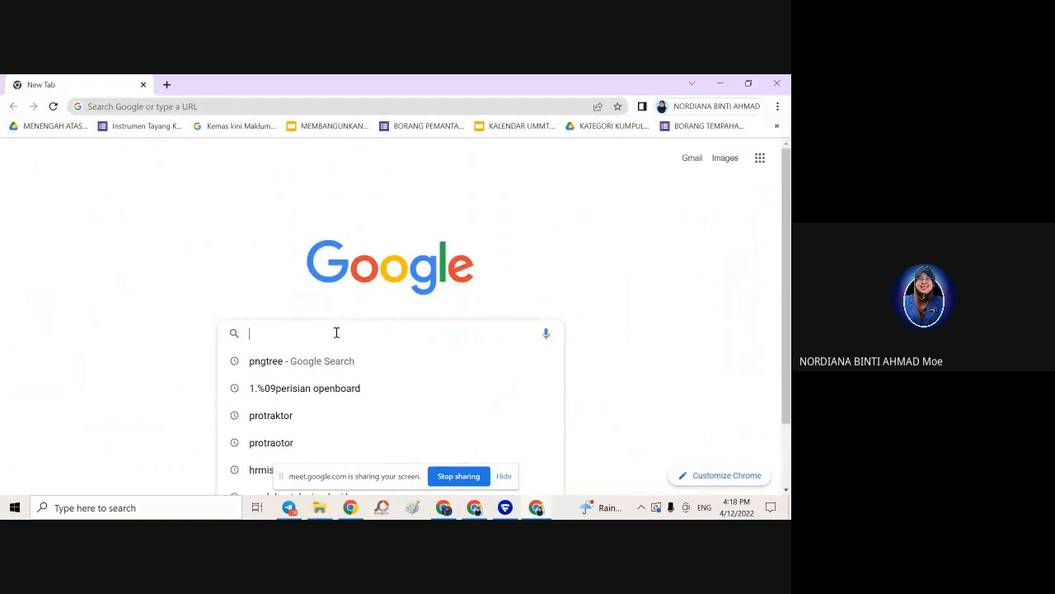
pyautogui.write('canva')
pyautogui.press('Return')
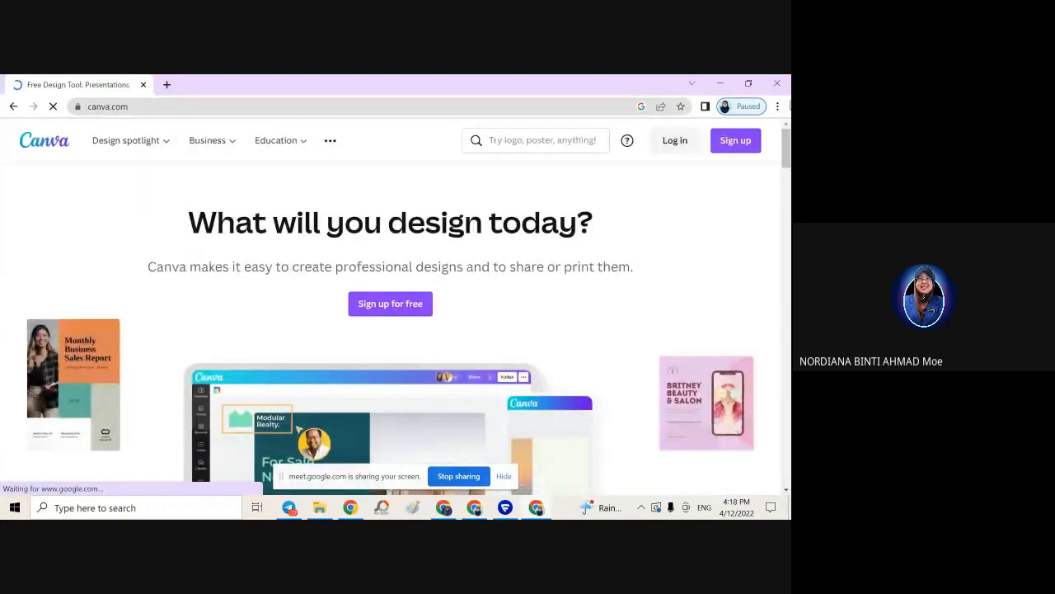
# Open Canva's sign-up options and close the F-Secure Internet Security window
pyautogui.click(738, 146)
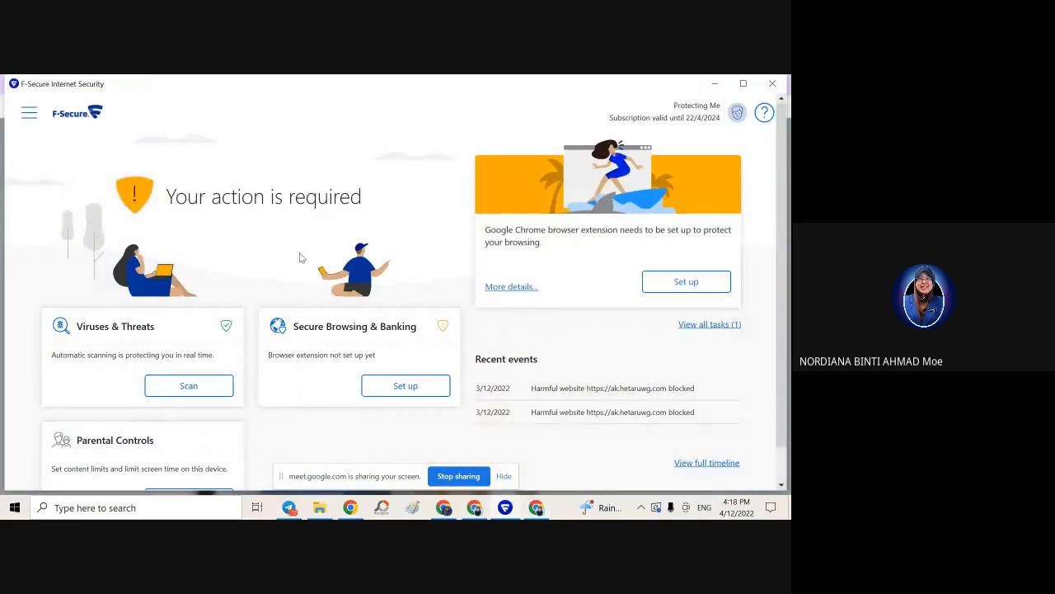
pyautogui.click(772, 84)
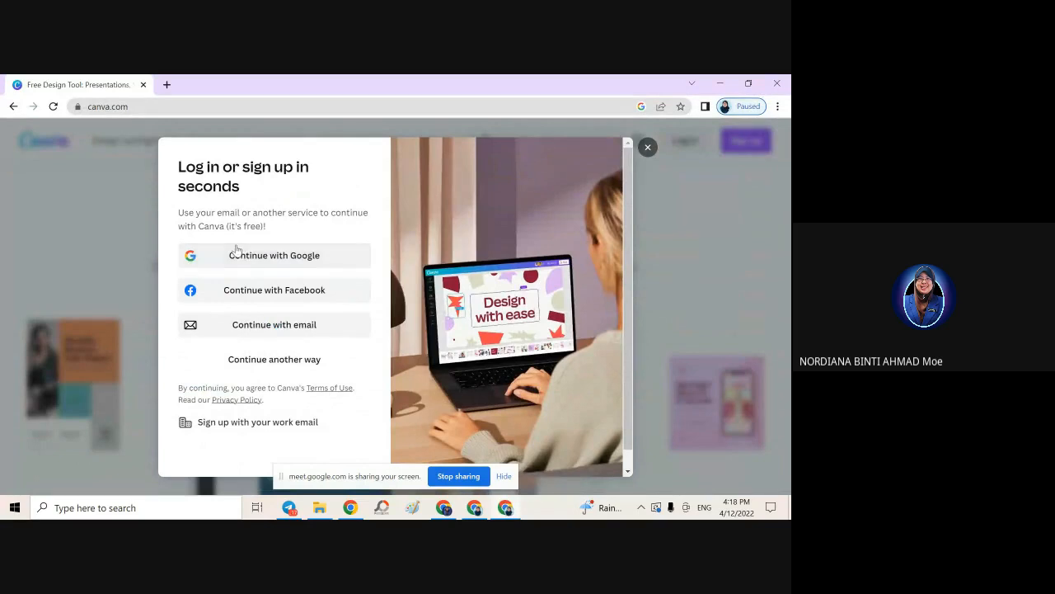
# Switch back to the Chrome window signed in to Canva and set its page zoom to 100%
pyautogui.click(443, 507)
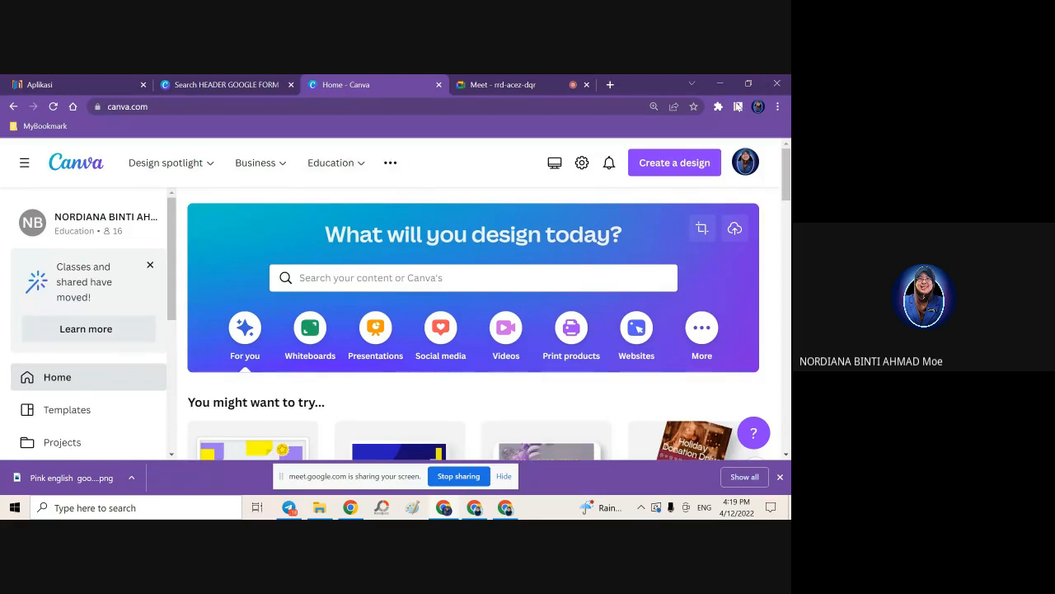
pyautogui.click(778, 106)
pyautogui.click(700, 222)
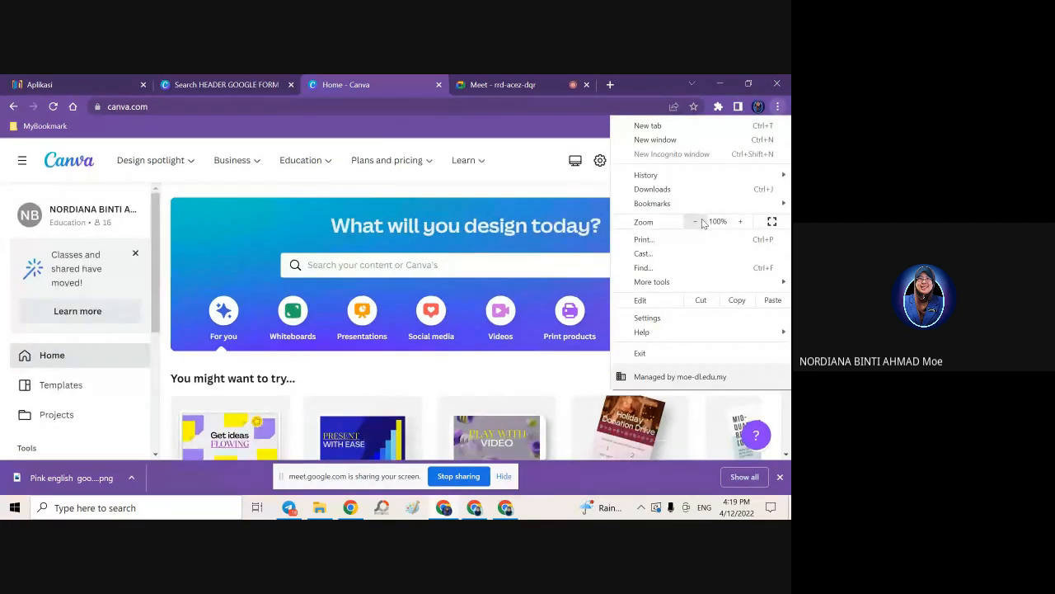
# Open the Education page from Canva's plans and pricing, and choose to get verified as a teacher
pyautogui.click(406, 163)
pyautogui.click(404, 164)
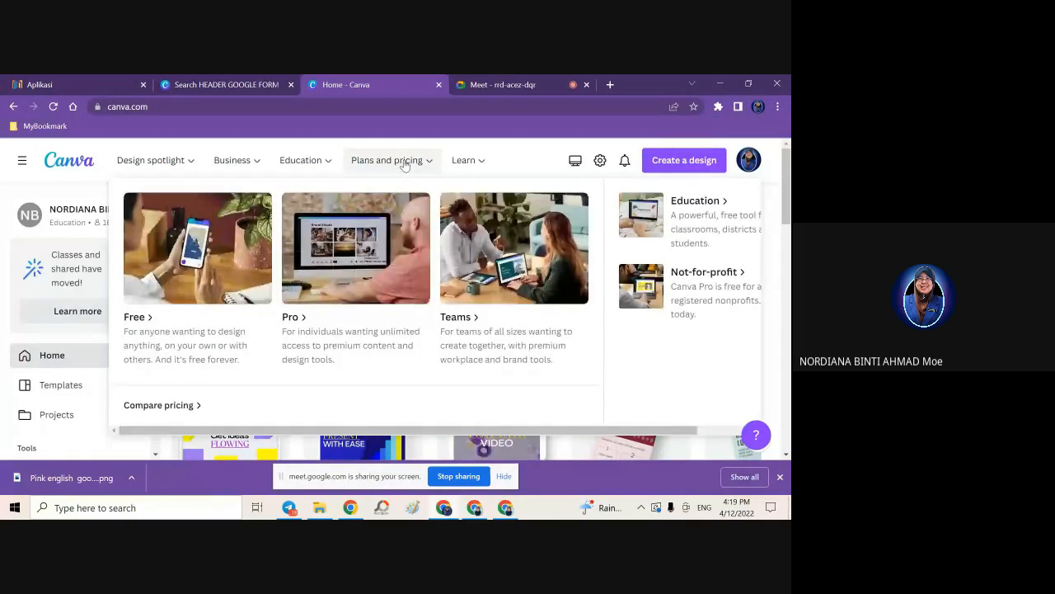
pyautogui.click(691, 207)
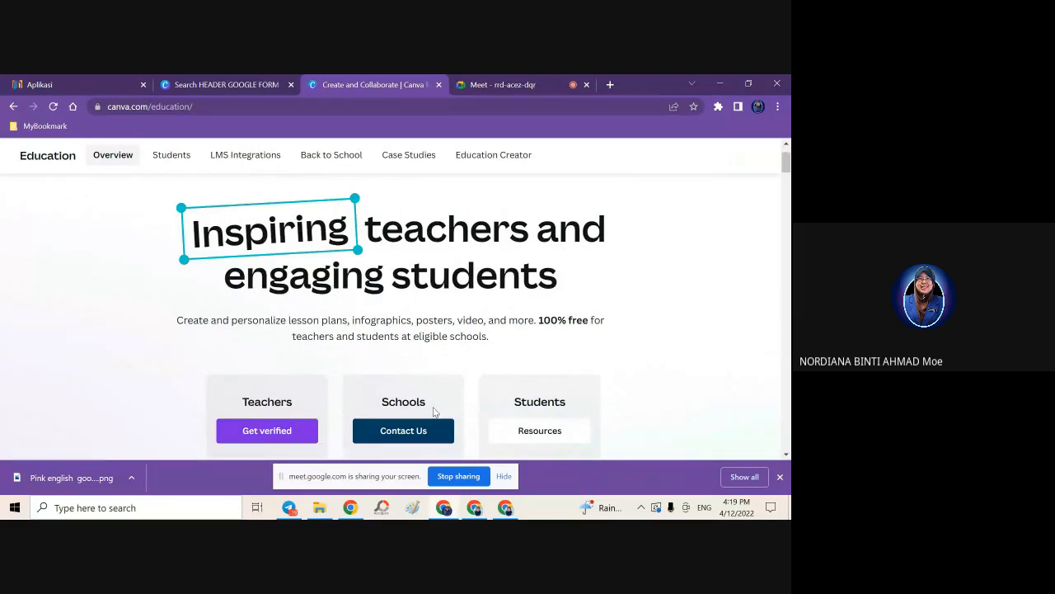
pyautogui.click(273, 440)
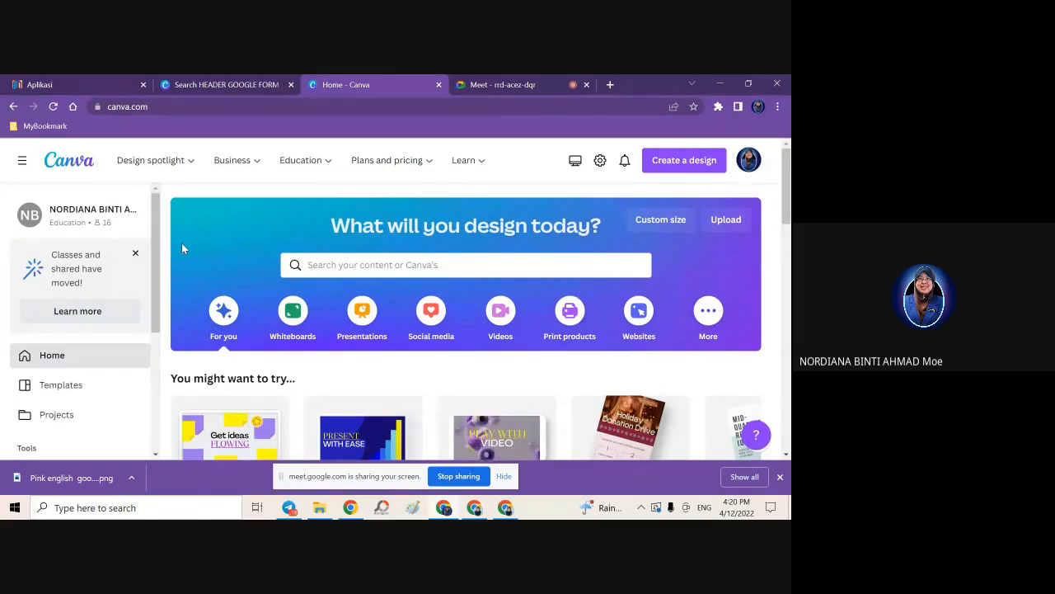
# Return to the Google Meet call and check its in-call messages
pyautogui.moveTo(191, 165)
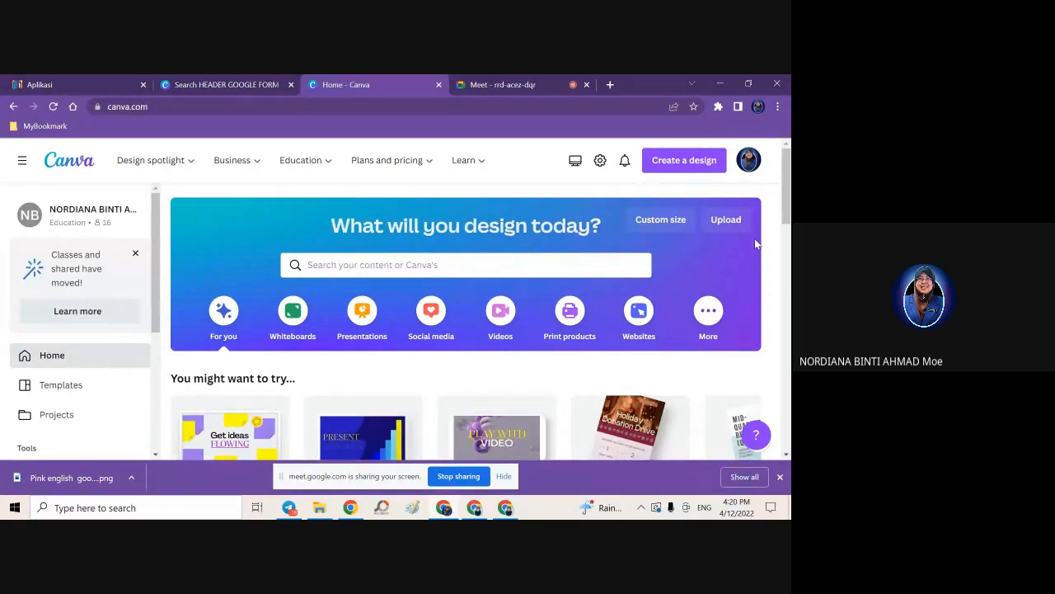
pyautogui.moveTo(386, 160)
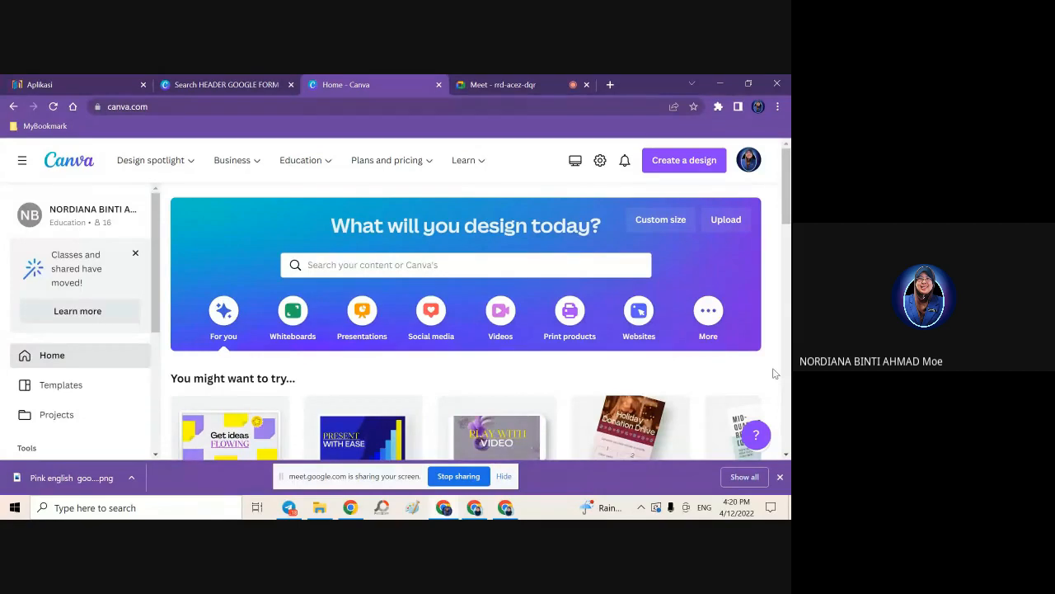
pyautogui.click(497, 88)
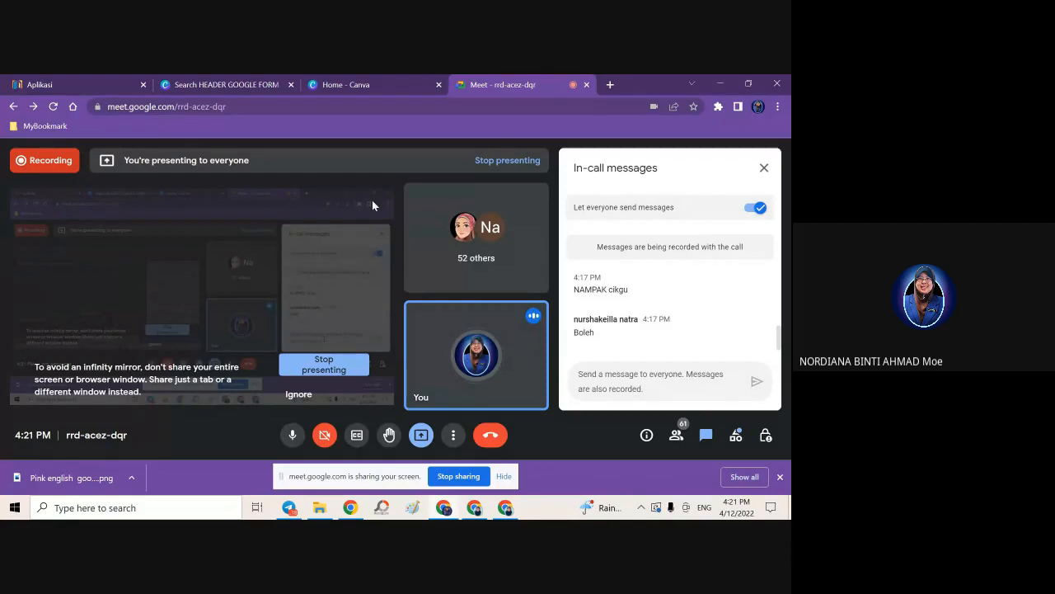
# Return to the Canva home page and view the Design spotlight options and the suggested designs
pyautogui.click(352, 83)
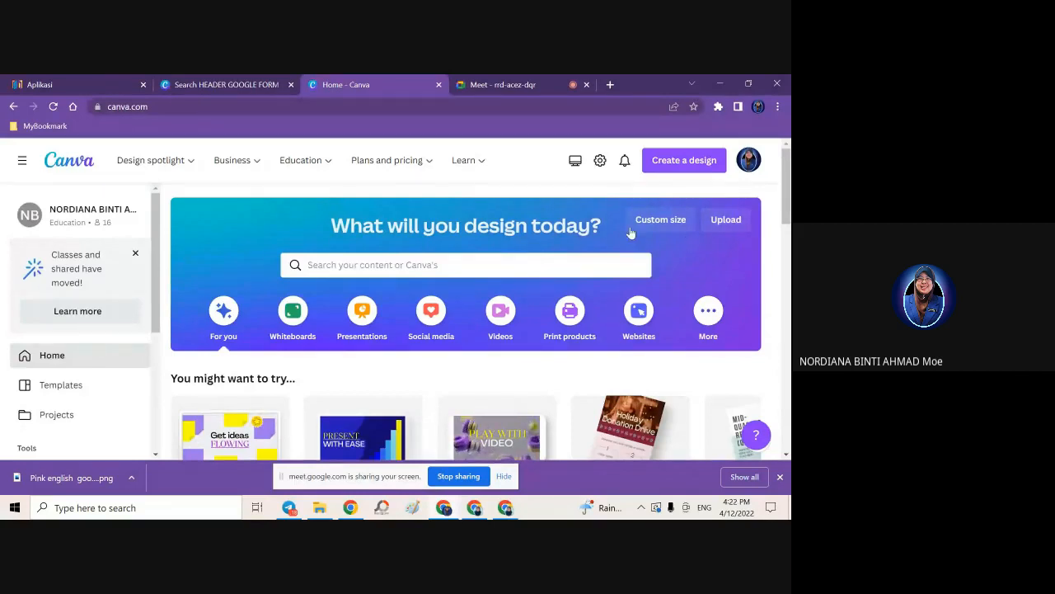
pyautogui.moveTo(787, 192)
pyautogui.mouseDown()
pyautogui.moveTo(787, 242)
pyautogui.moveTo(787, 190)
pyautogui.mouseUp()
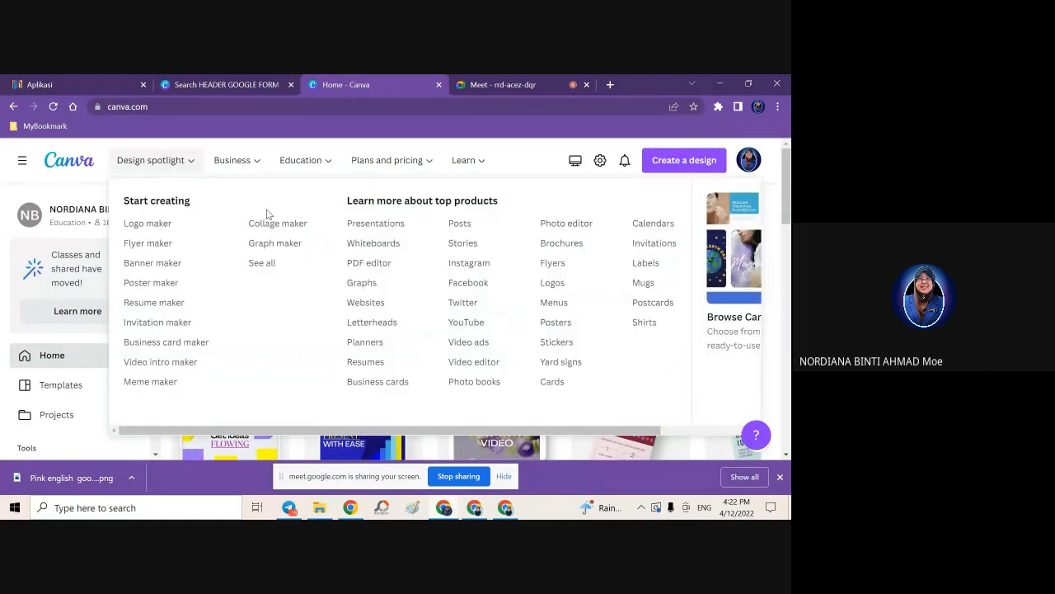
pyautogui.moveTo(118, 168)
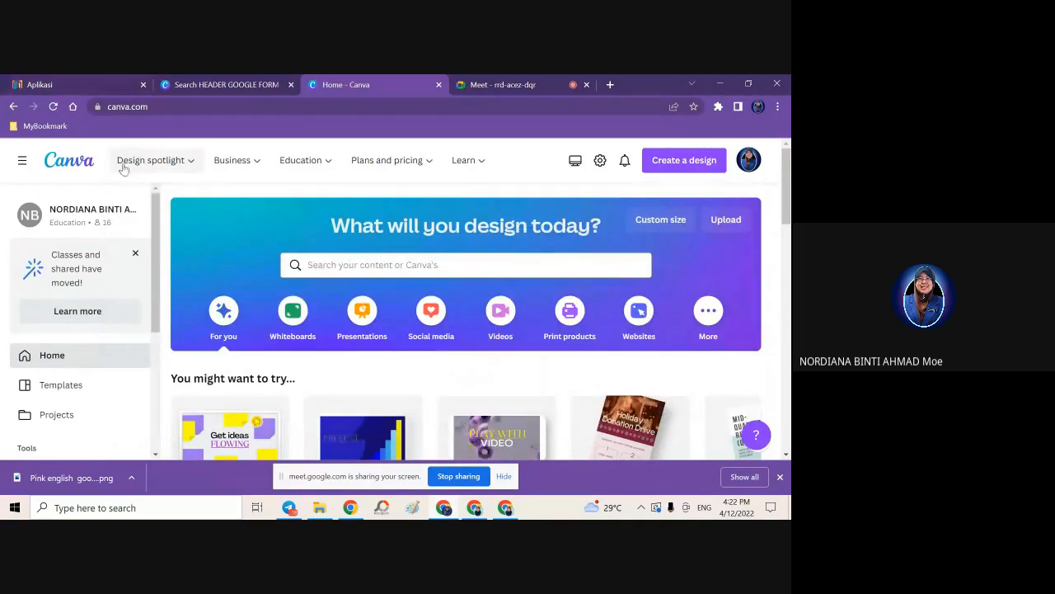
pyautogui.scroll(-2, 790, 245)
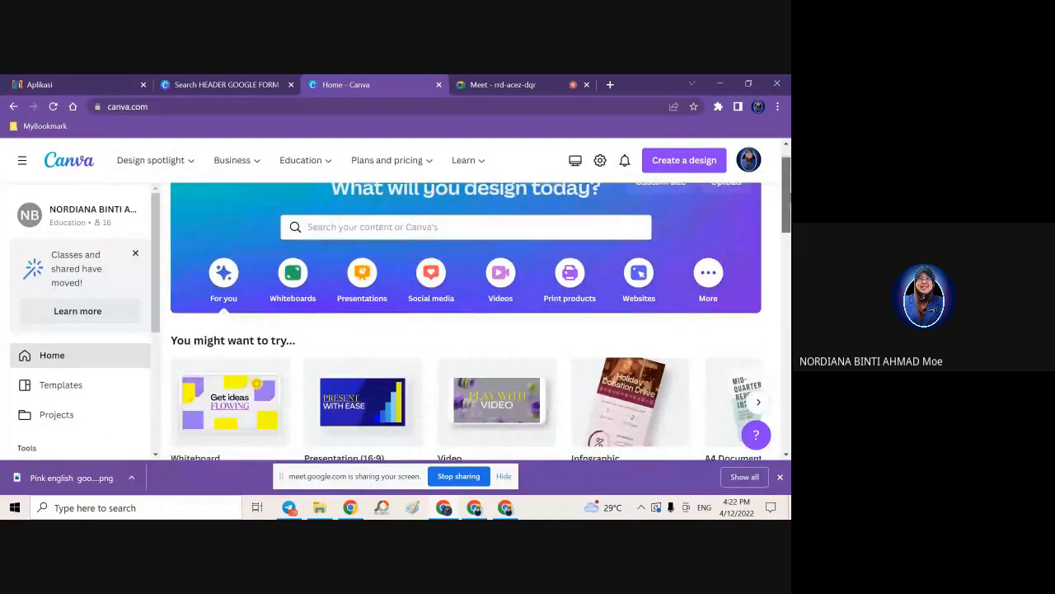
pyautogui.moveTo(789, 227); pyautogui.dragTo(790, 223)
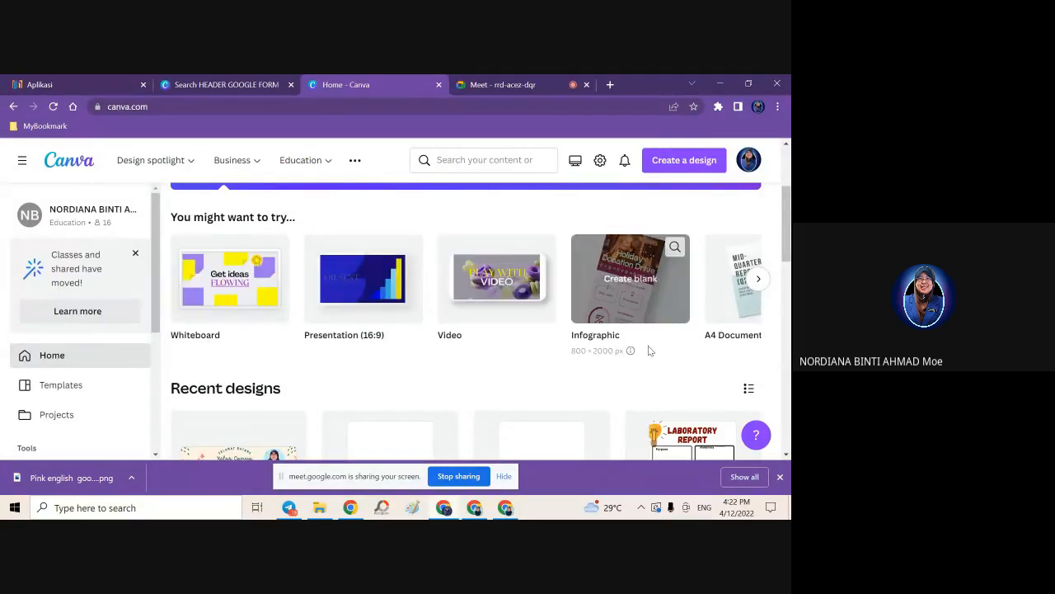
# Browse forward through the design types suggested under "You might want to try", up to Education Presentation
pyautogui.click(758, 280)
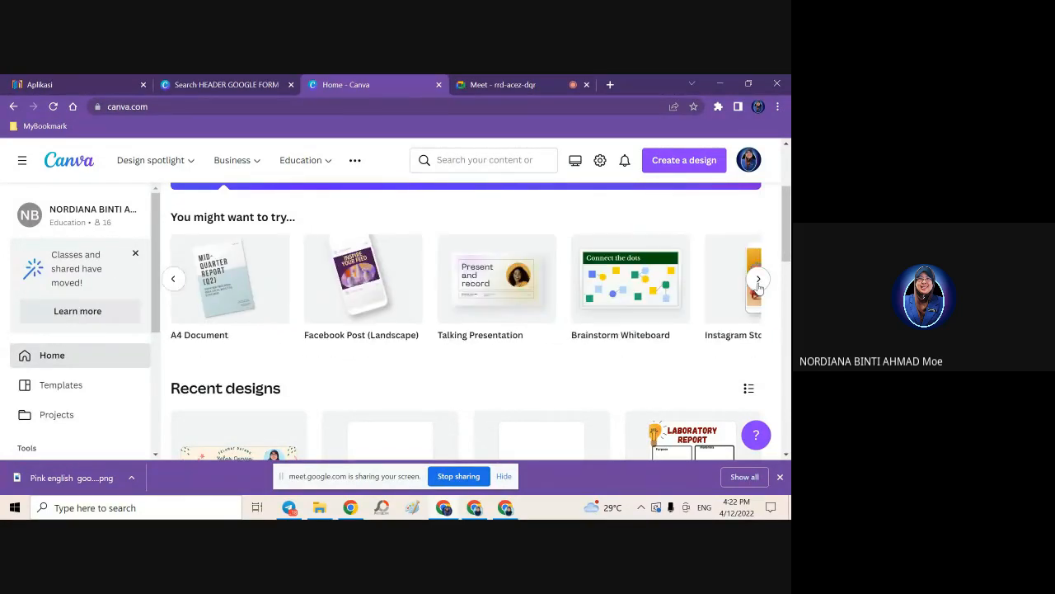
pyautogui.click(758, 280)
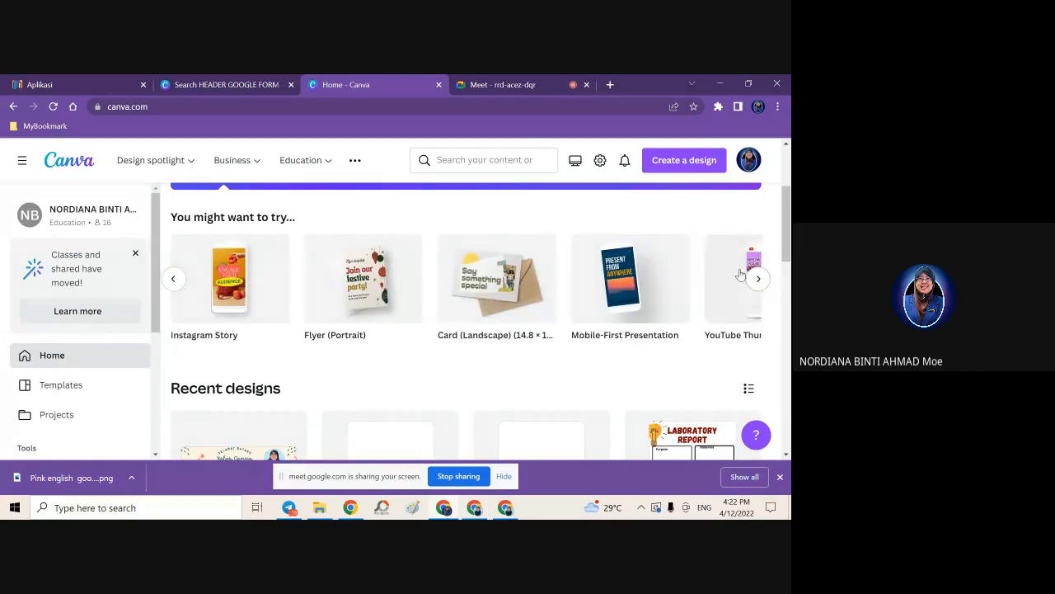
pyautogui.click(758, 280)
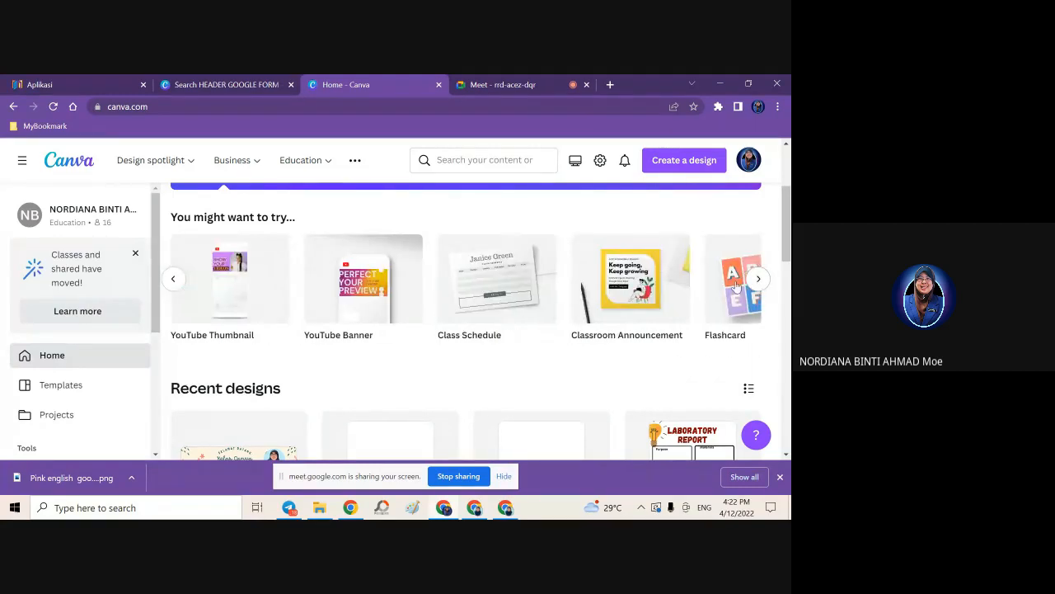
pyautogui.click(758, 280)
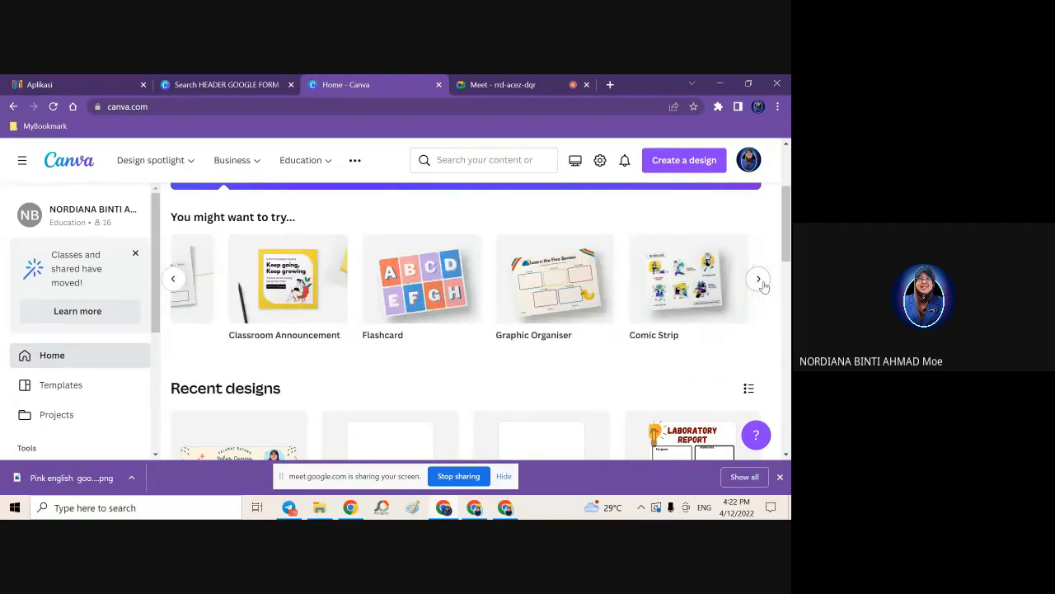
pyautogui.click(758, 280)
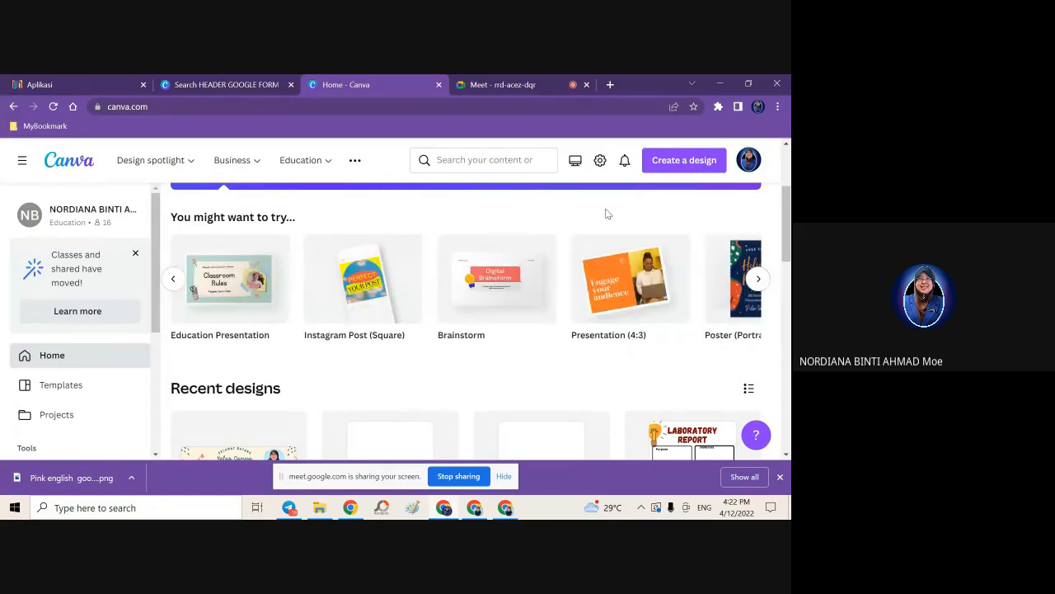
# Check the Google Meet call, return to Canva and bring the suggested design types back to Whiteboard
pyautogui.click(488, 89)
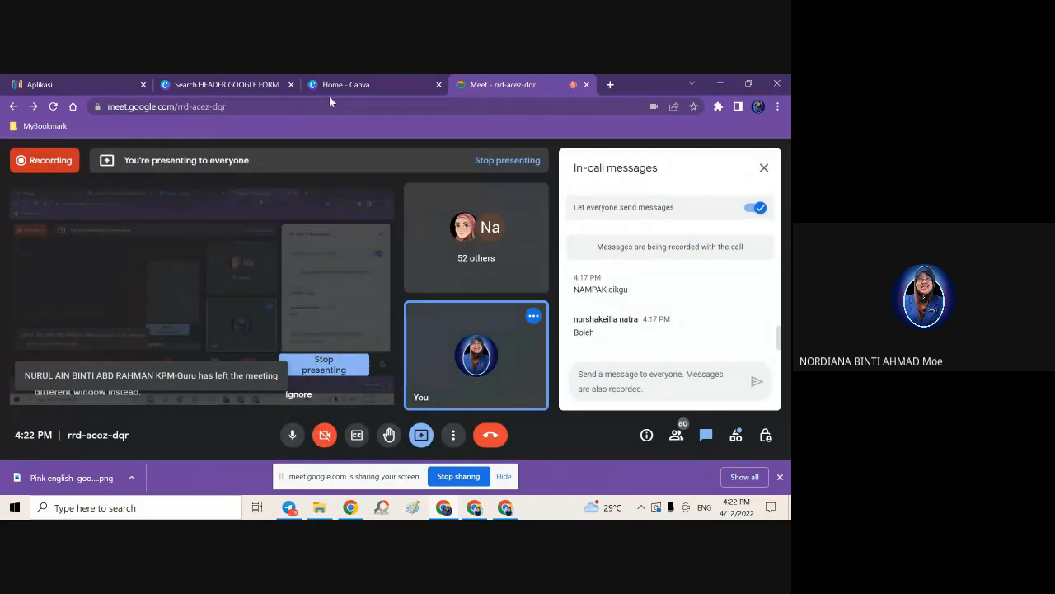
pyautogui.click(350, 84)
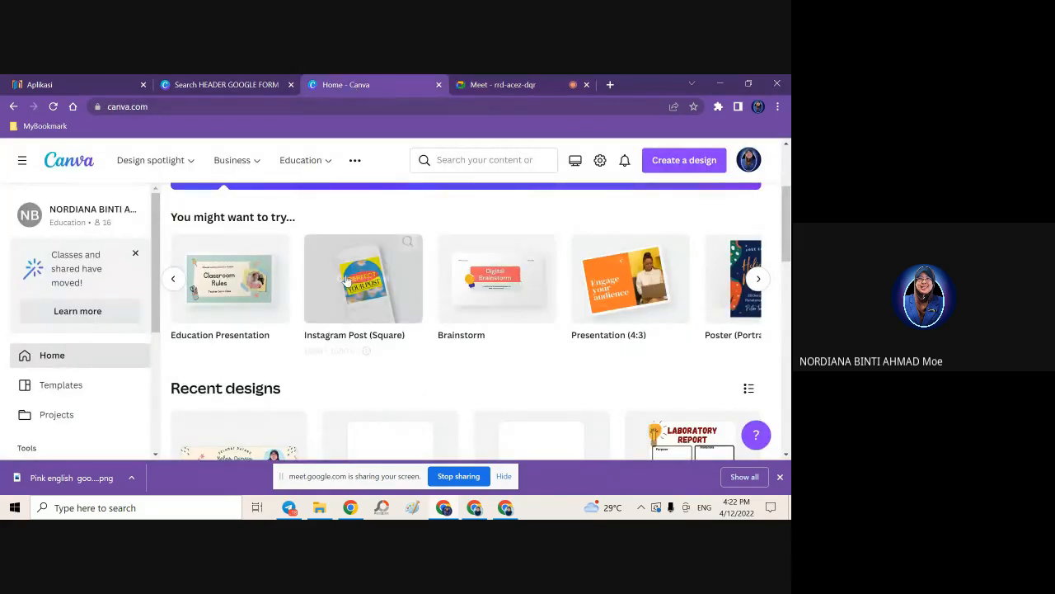
pyautogui.click(173, 280)
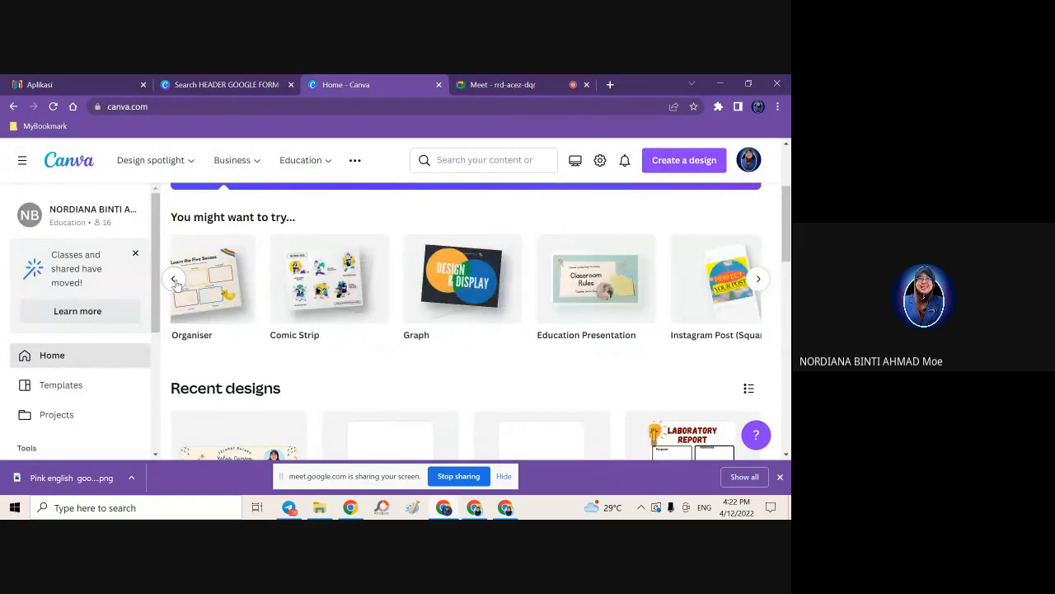
pyautogui.click(174, 281)
pyautogui.click(174, 280)
pyautogui.click(174, 280)
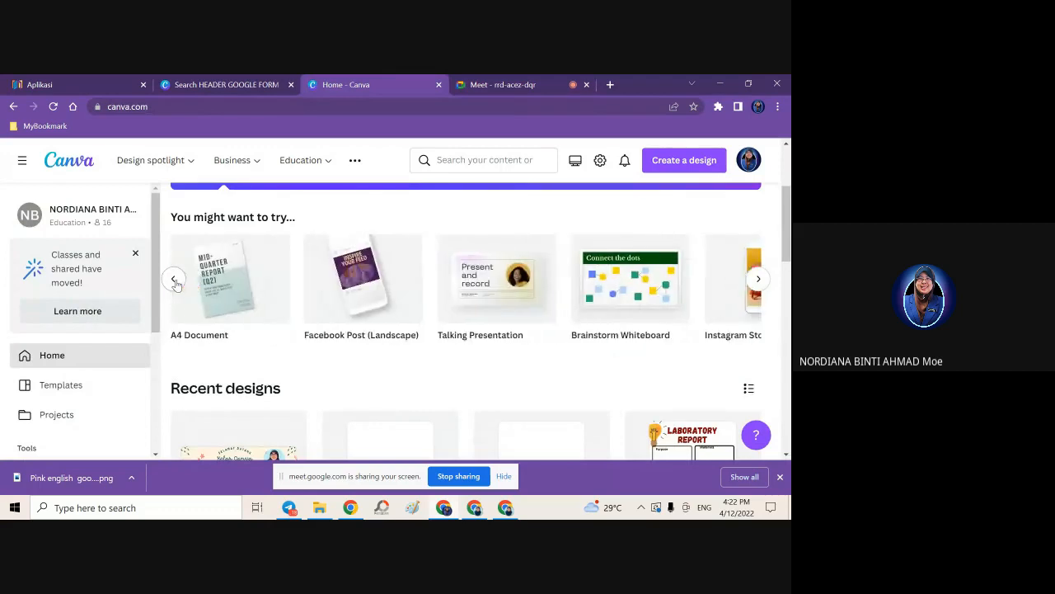
pyautogui.click(174, 281)
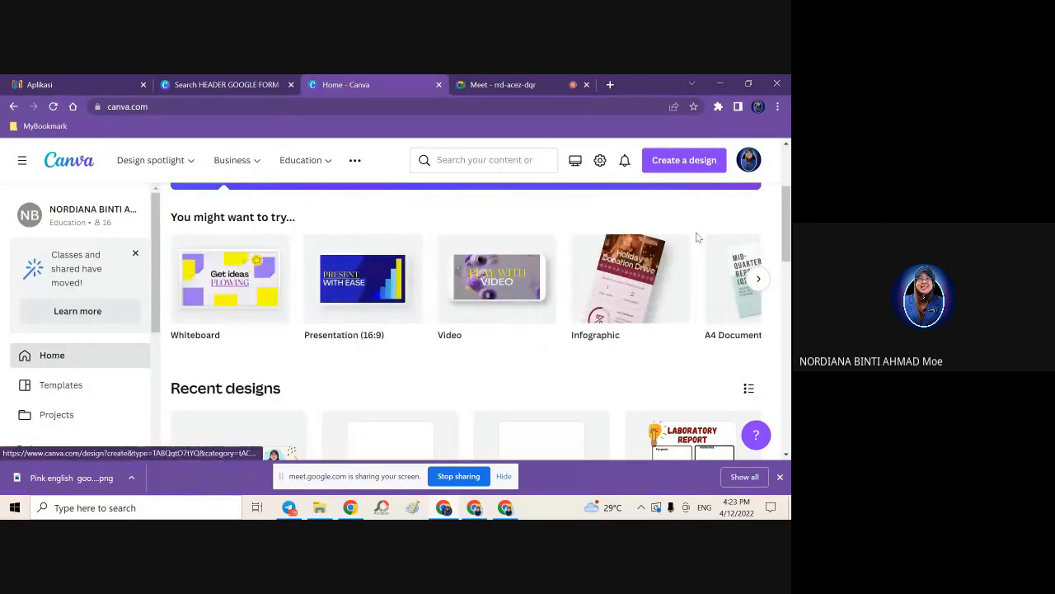
# Look through the recent designs on the Canva home page, checking the Google Meet call in between
pyautogui.scroll(-3, 783, 231)
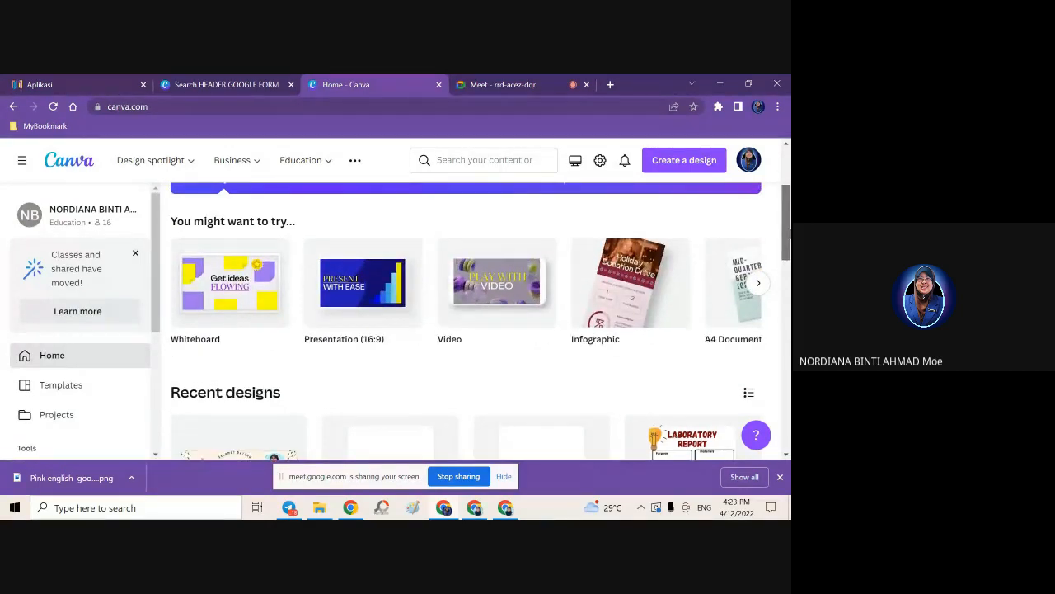
pyautogui.scroll(1, 377, 231)
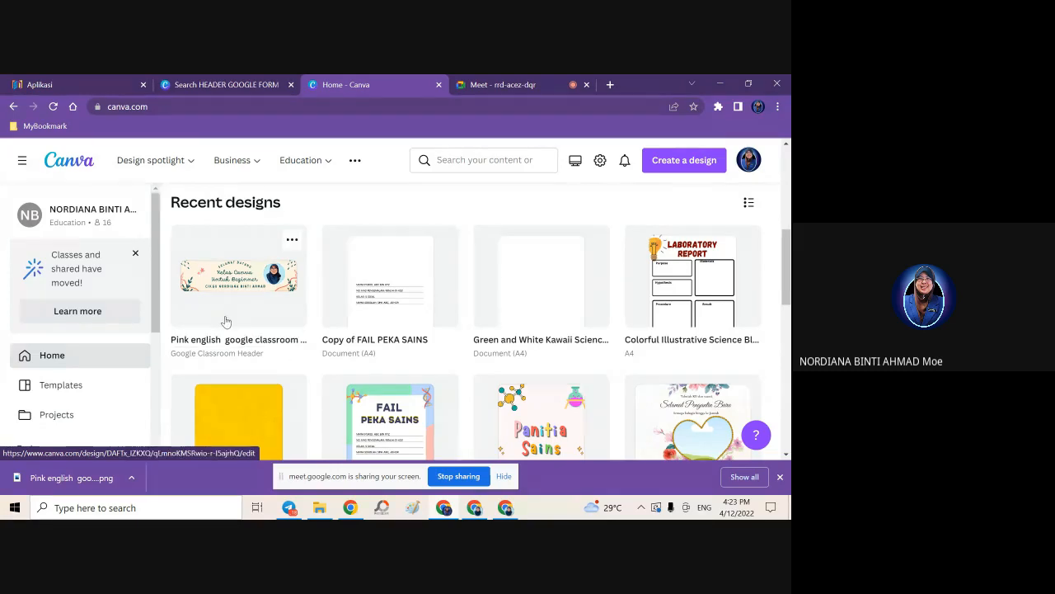
pyautogui.moveTo(784, 256); pyautogui.dragTo(783, 295)
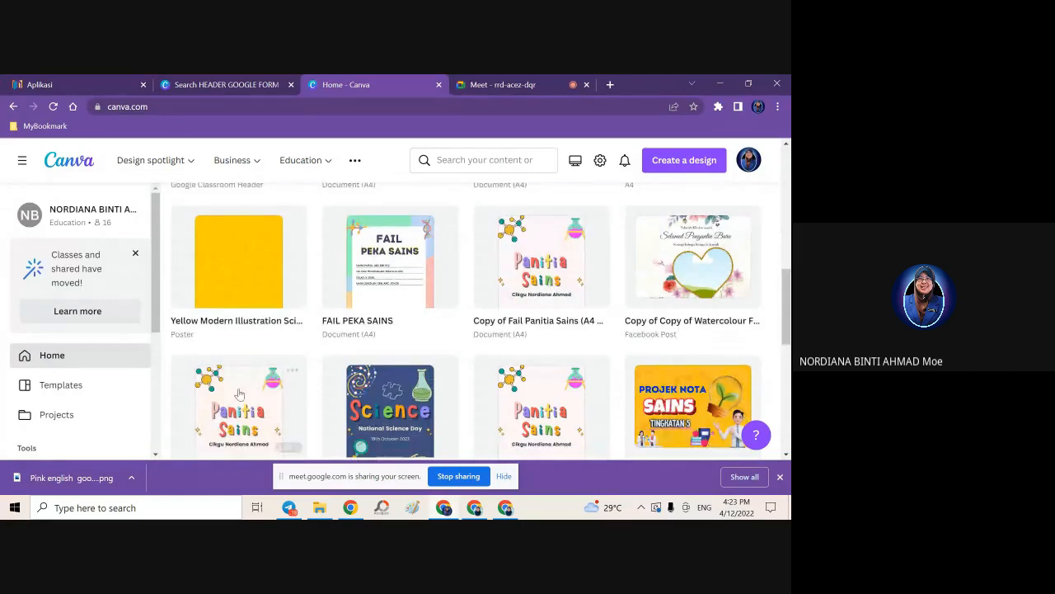
pyautogui.moveTo(788, 300); pyautogui.dragTo(787, 361)
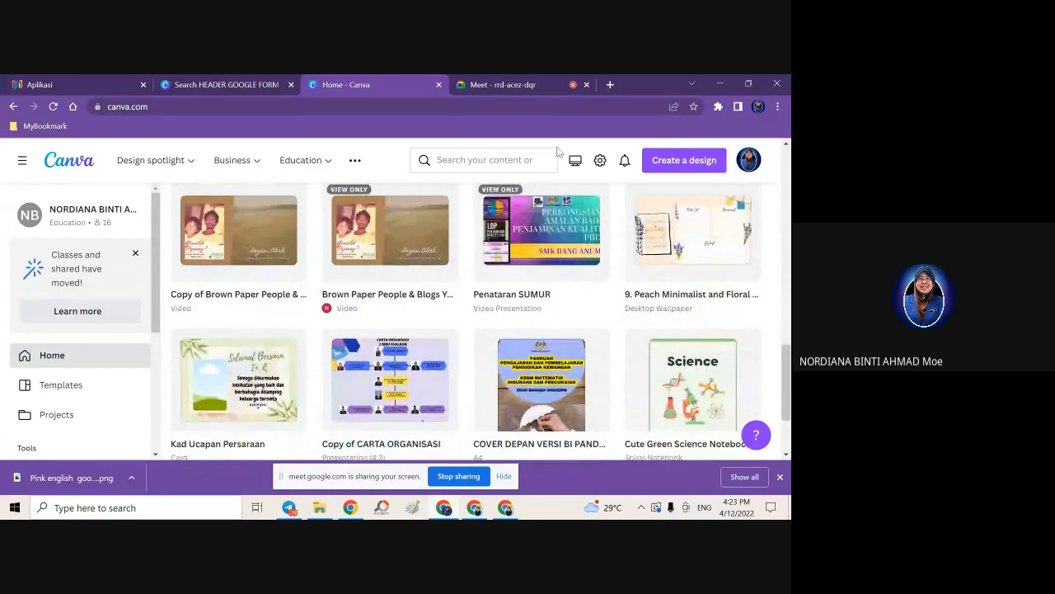
pyautogui.click(514, 87)
pyautogui.click(344, 84)
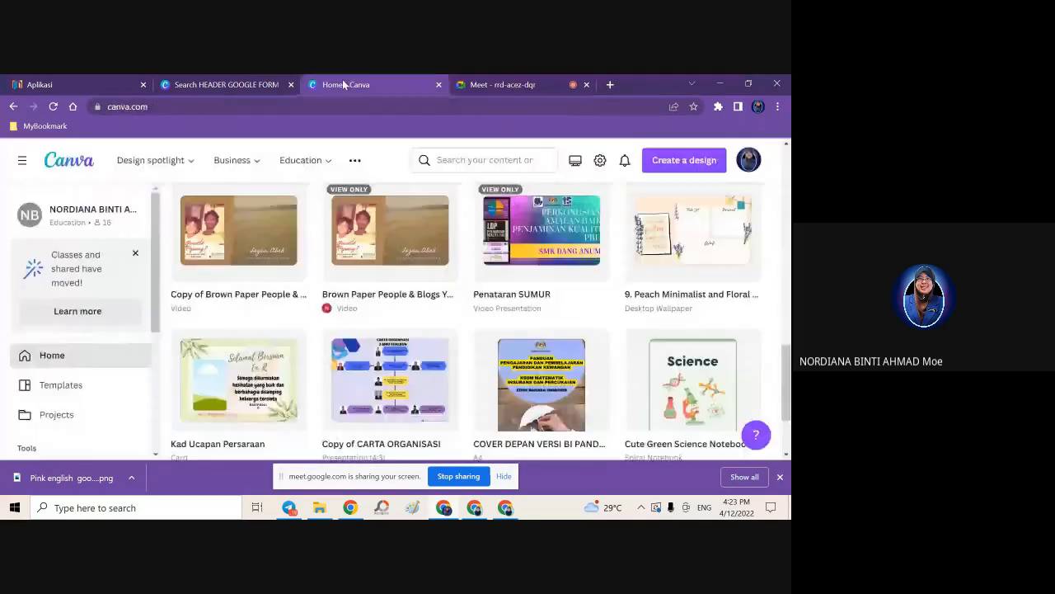
pyautogui.scroll(-2, 270, 261)
pyautogui.scroll(4, 269, 261)
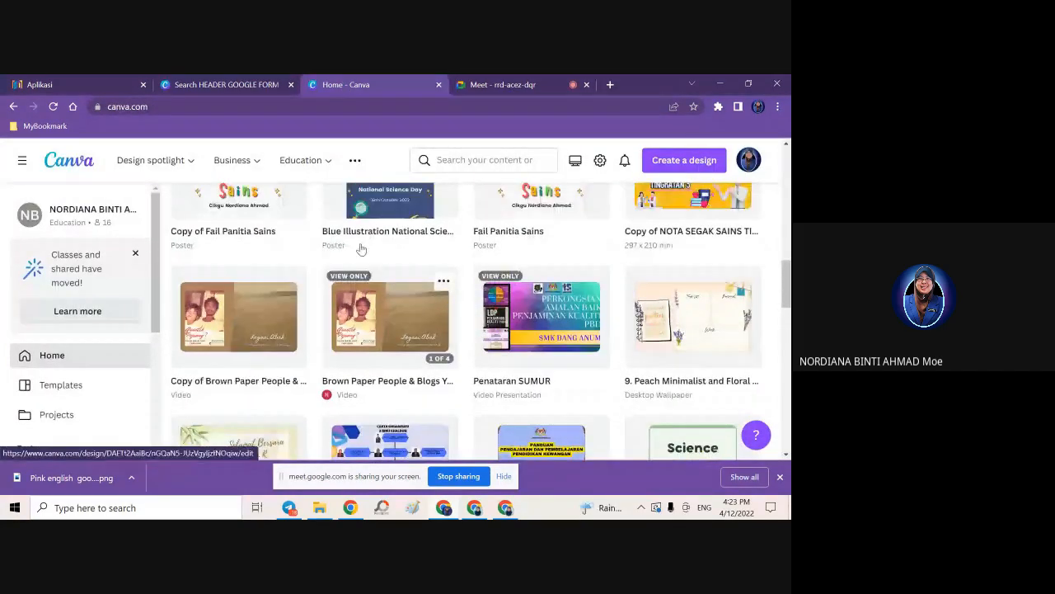
pyautogui.scroll(5, 269, 261)
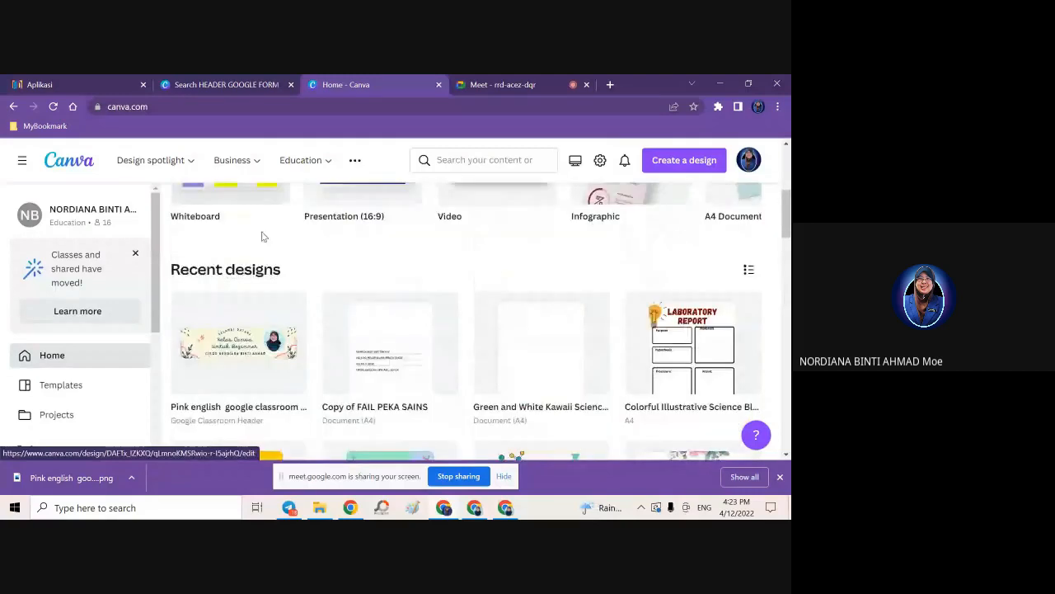
pyautogui.scroll(-5, 326, 338)
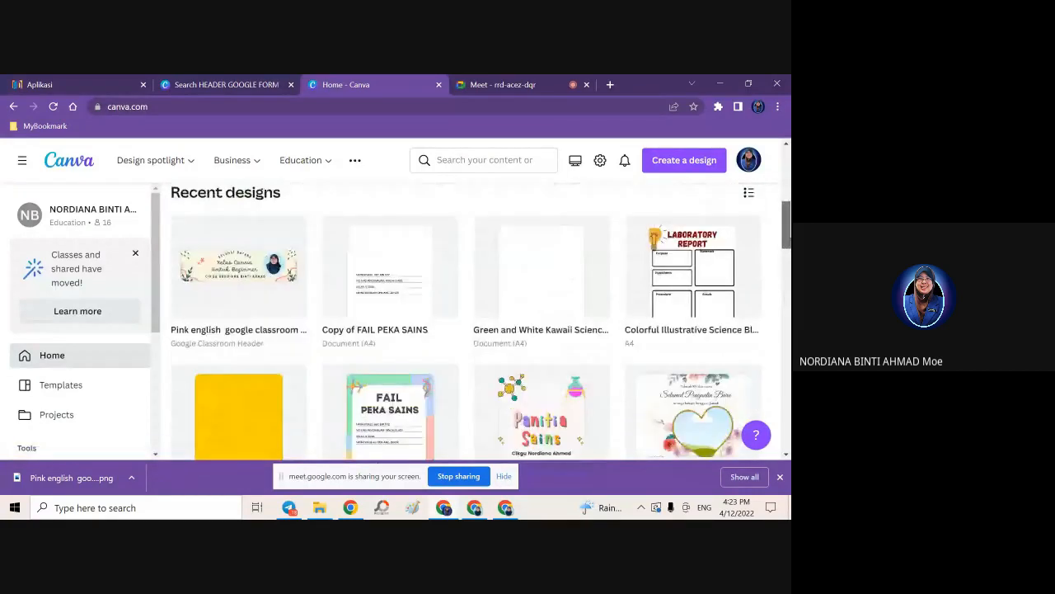
pyautogui.scroll(-2, 465, 322)
pyautogui.scroll(5, 466, 322)
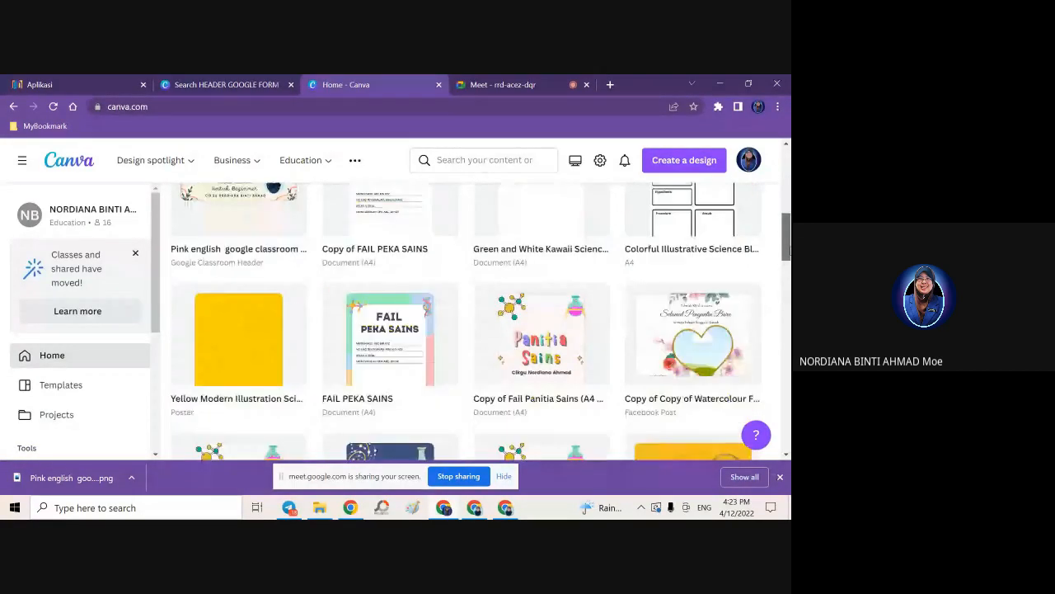
pyautogui.scroll(1, 482, 328)
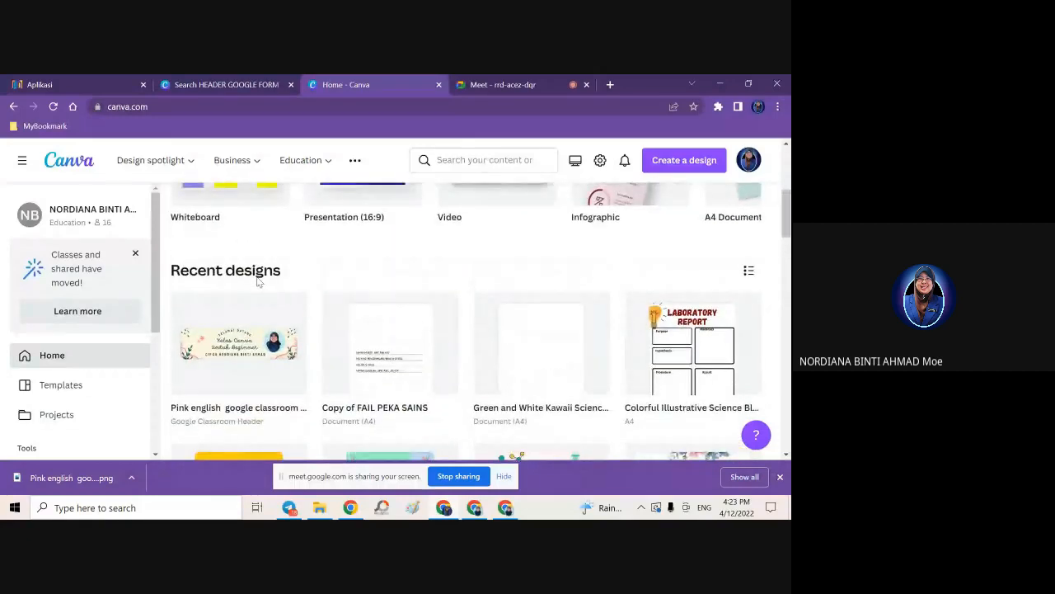
# Show Canva's Templates page with its template categories and return to the home page
pyautogui.scroll(-2, 115, 338)
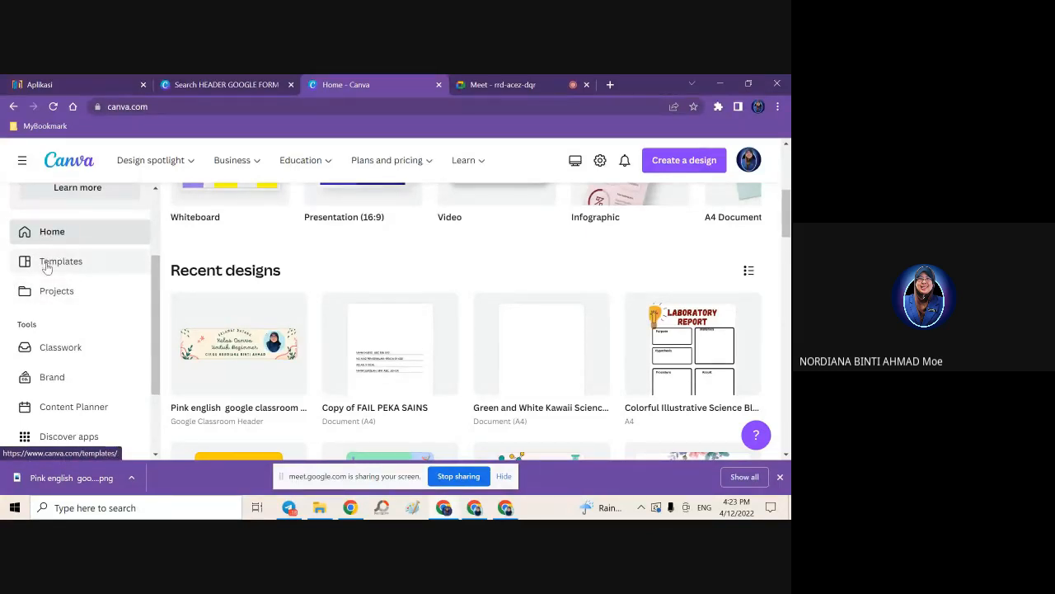
pyautogui.click(47, 267)
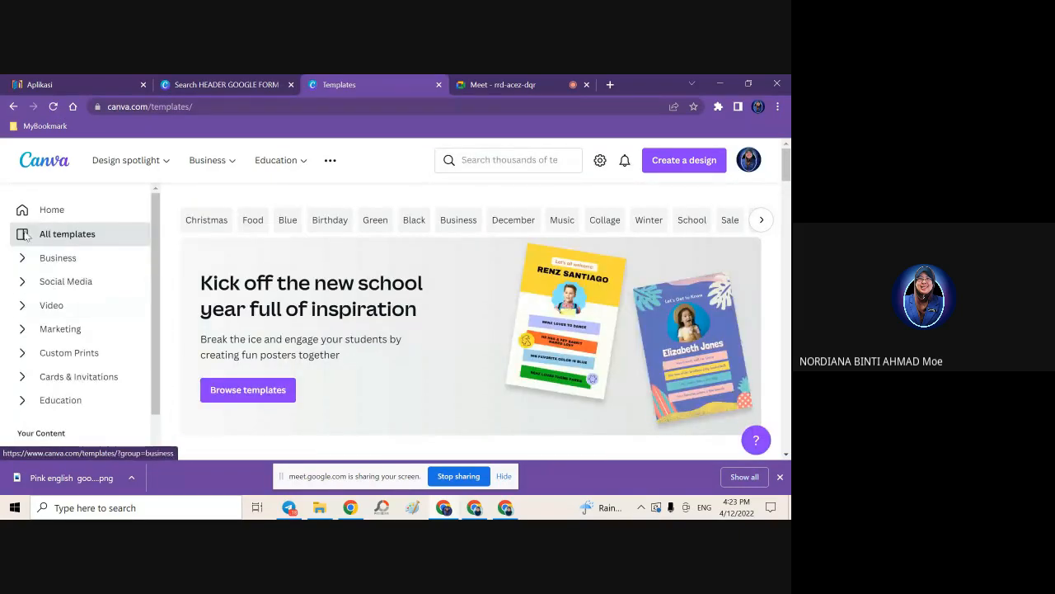
pyautogui.click(26, 212)
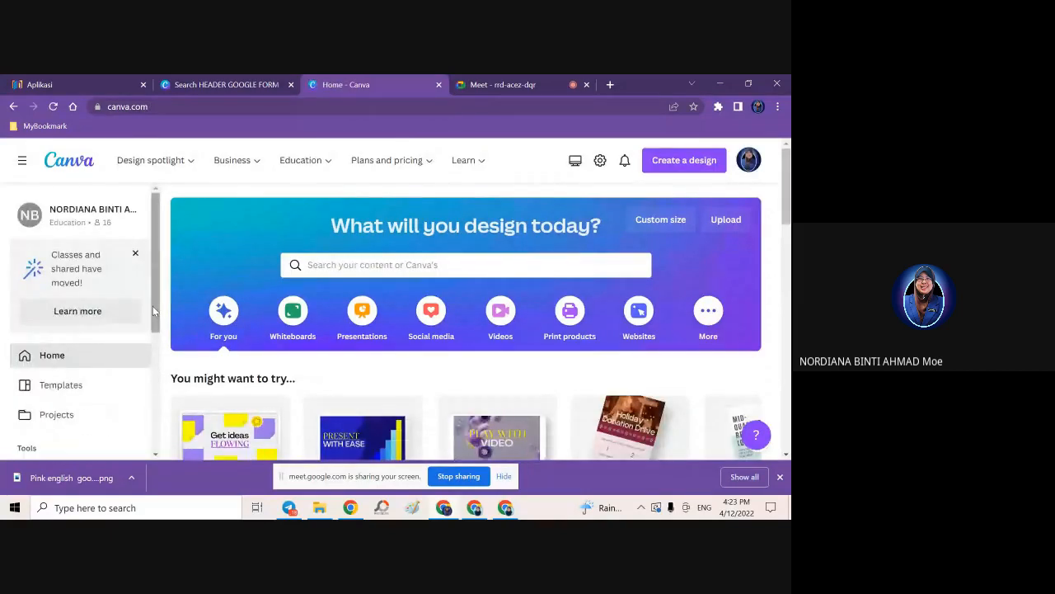
# Create a new folder named "BUKU PROGRAM" in Canva's Projects
pyautogui.scroll(-2, 70, 300)
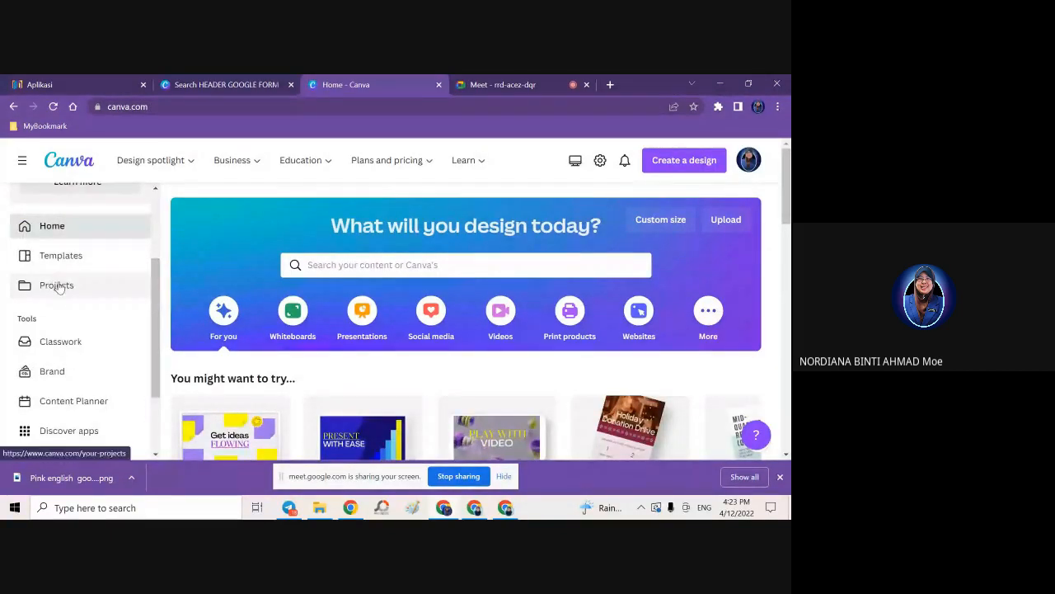
pyautogui.click(58, 286)
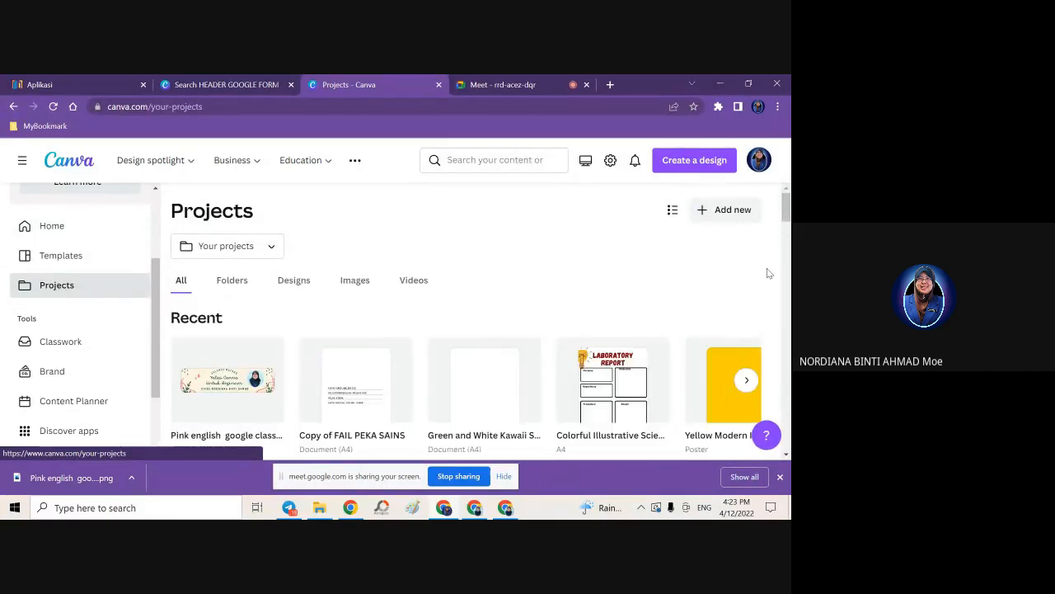
pyautogui.click(733, 211)
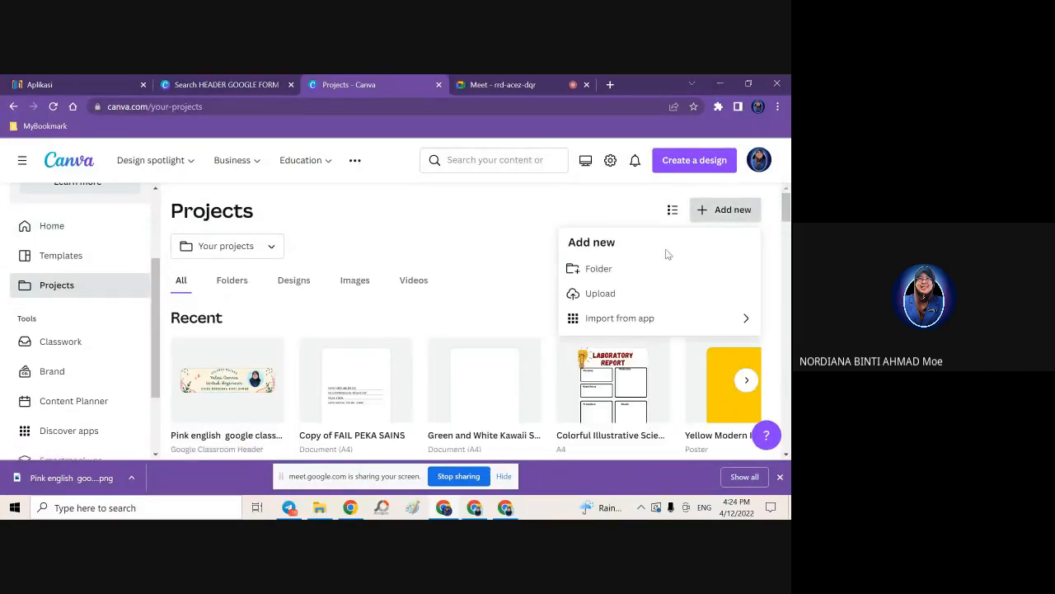
pyautogui.click(649, 271)
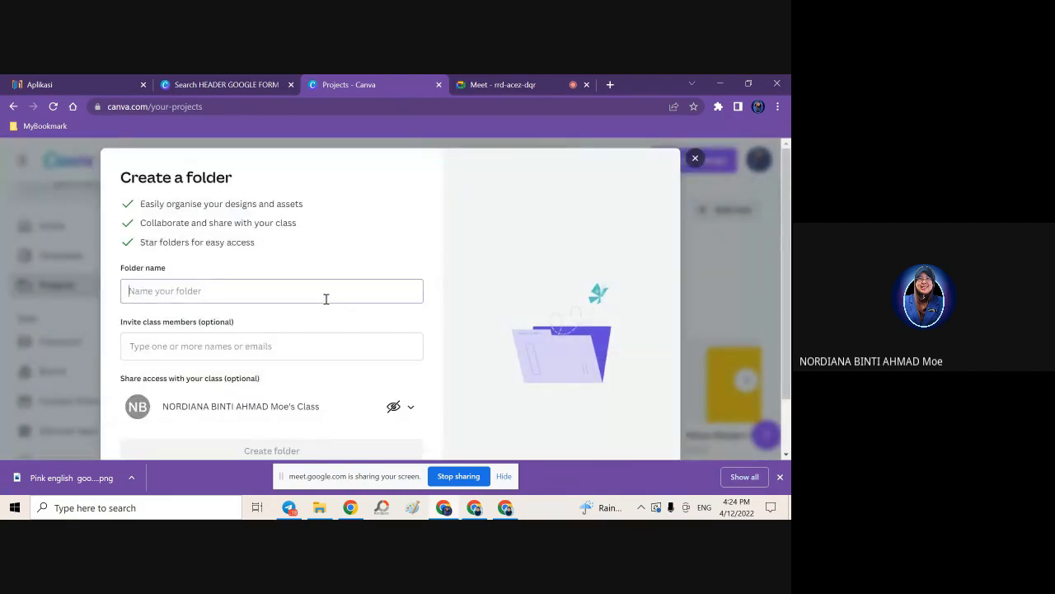
pyautogui.write('BUKU PROGRAM')
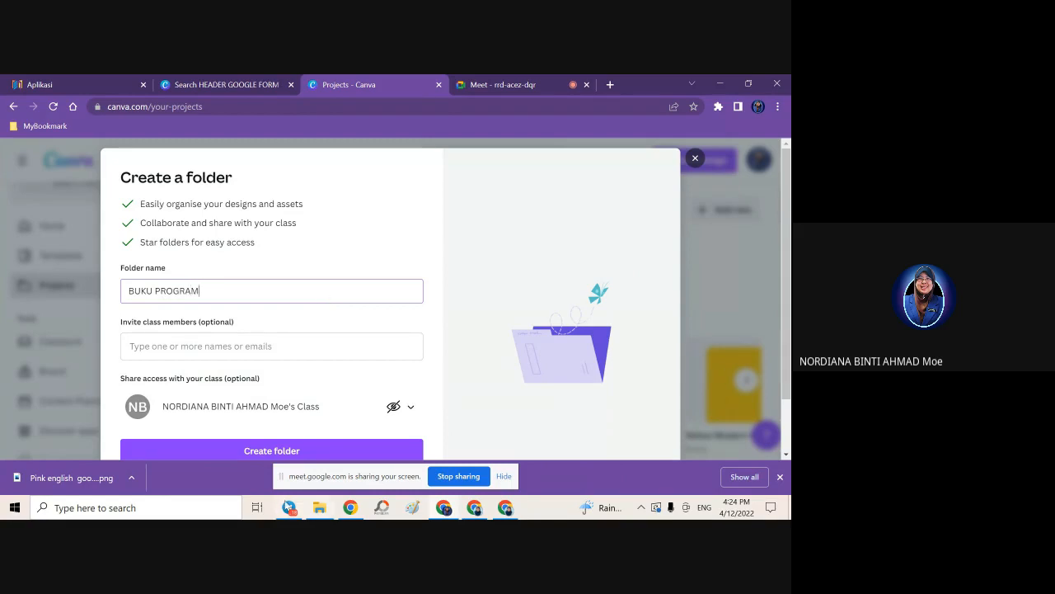
pyautogui.click(272, 450)
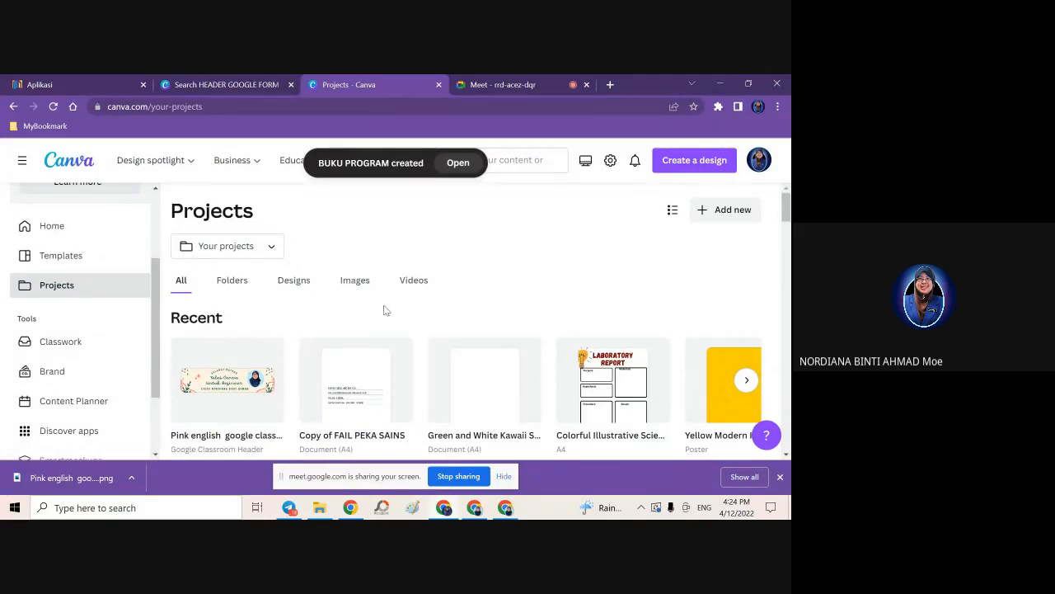
pyautogui.scroll(-1, 363, 371)
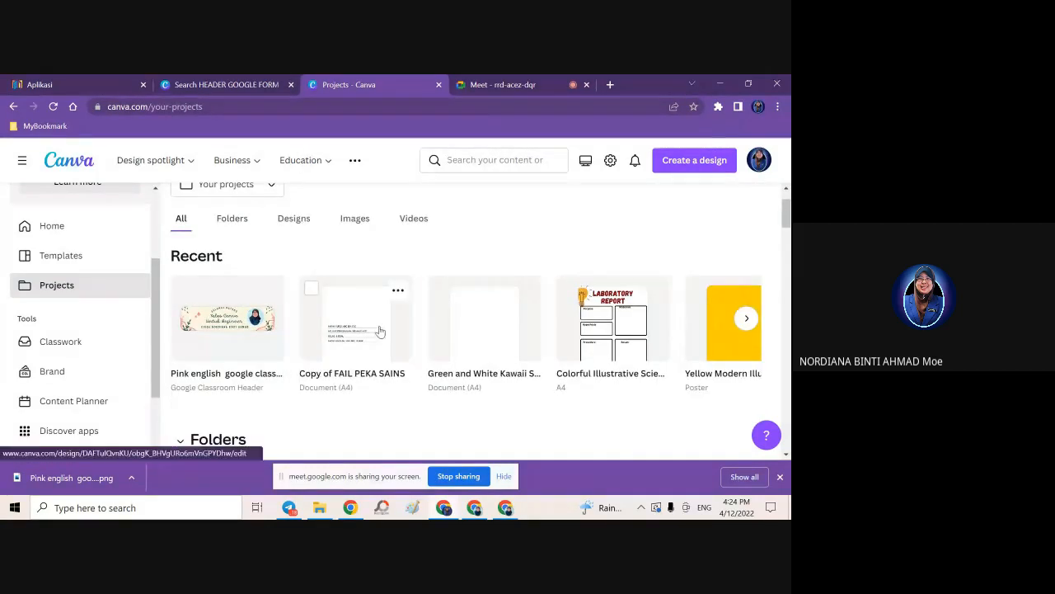
pyautogui.click(399, 292)
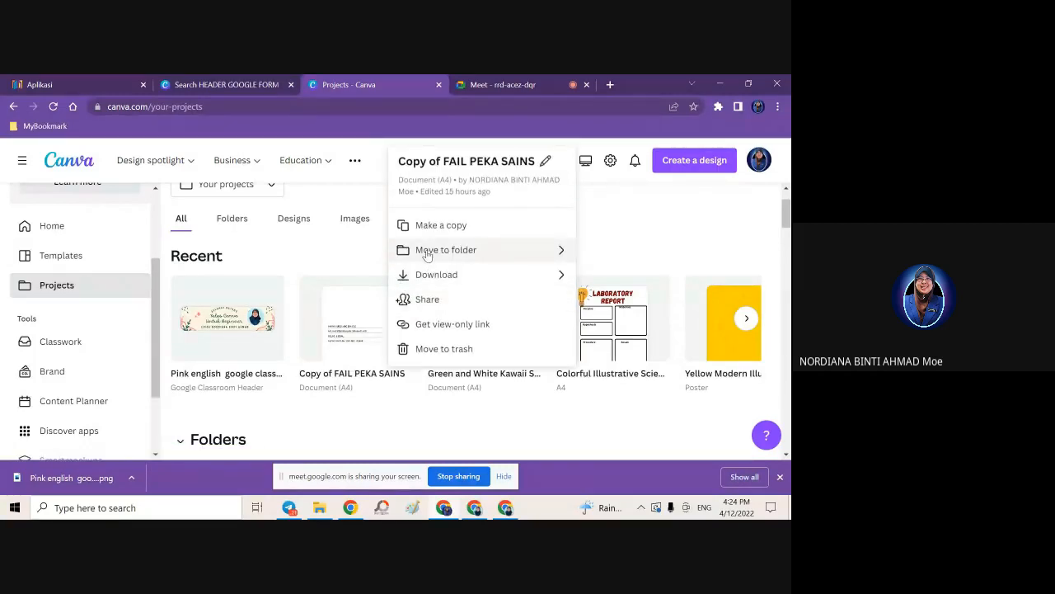
pyautogui.click(427, 251)
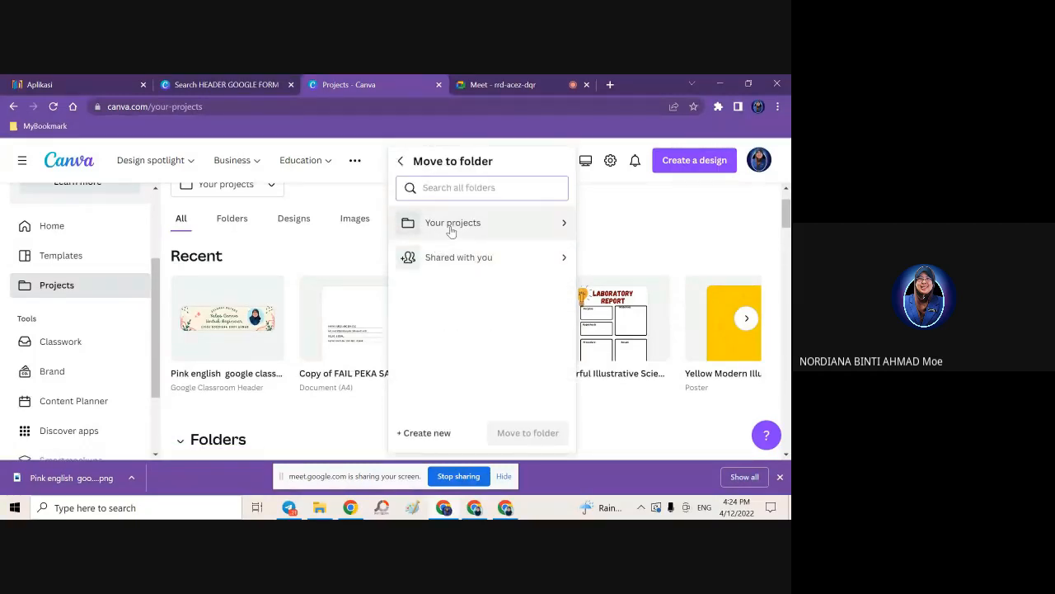
pyautogui.click(332, 263)
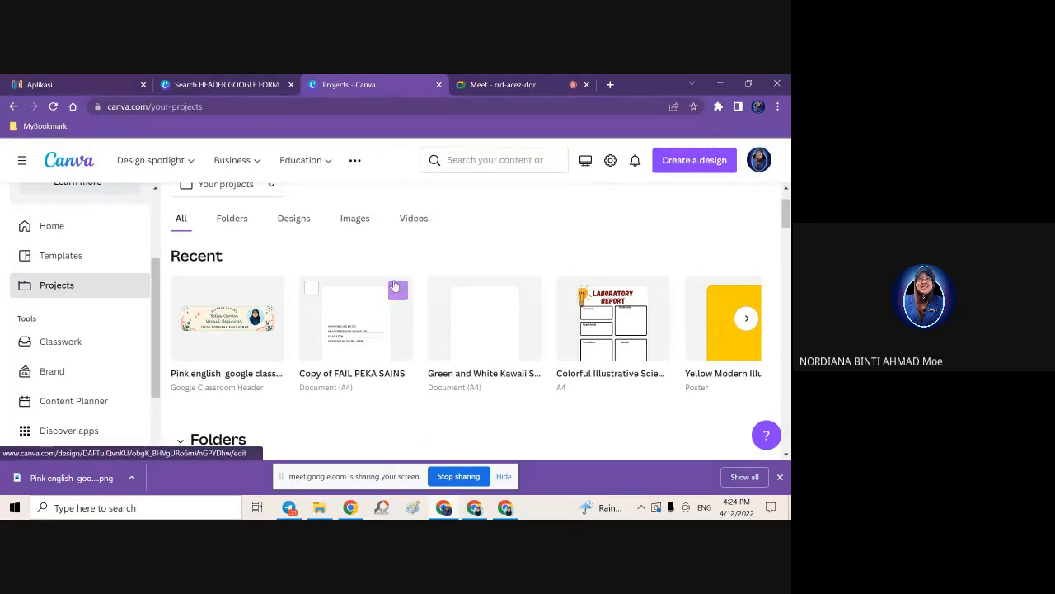
# Move the "Copy of FAIL PEKA SAINS" design into the "BUKU PROGRAM" folder under Your Projects
pyautogui.click(399, 291)
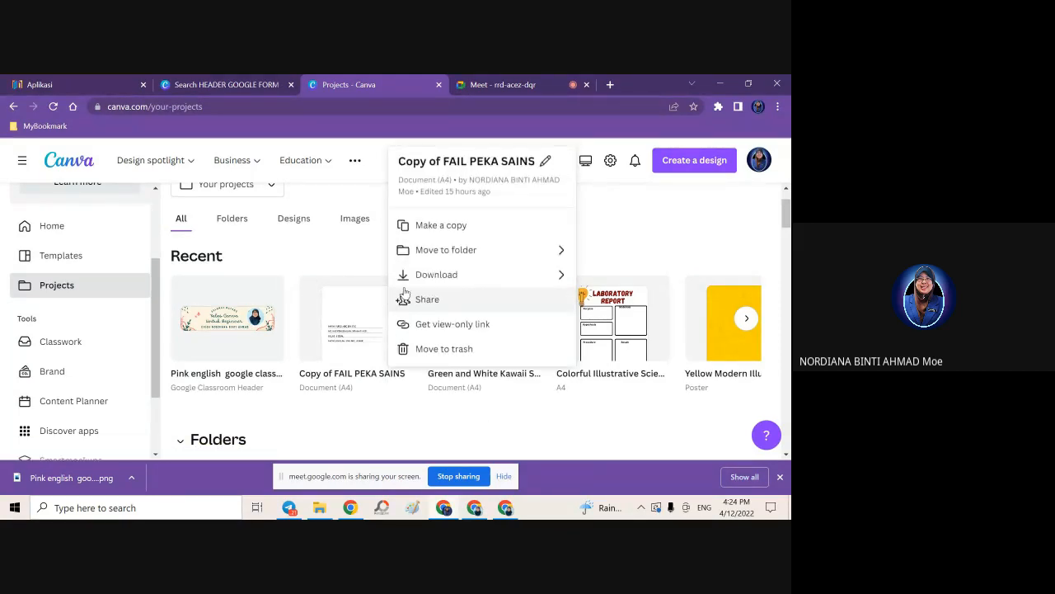
pyautogui.click(429, 251)
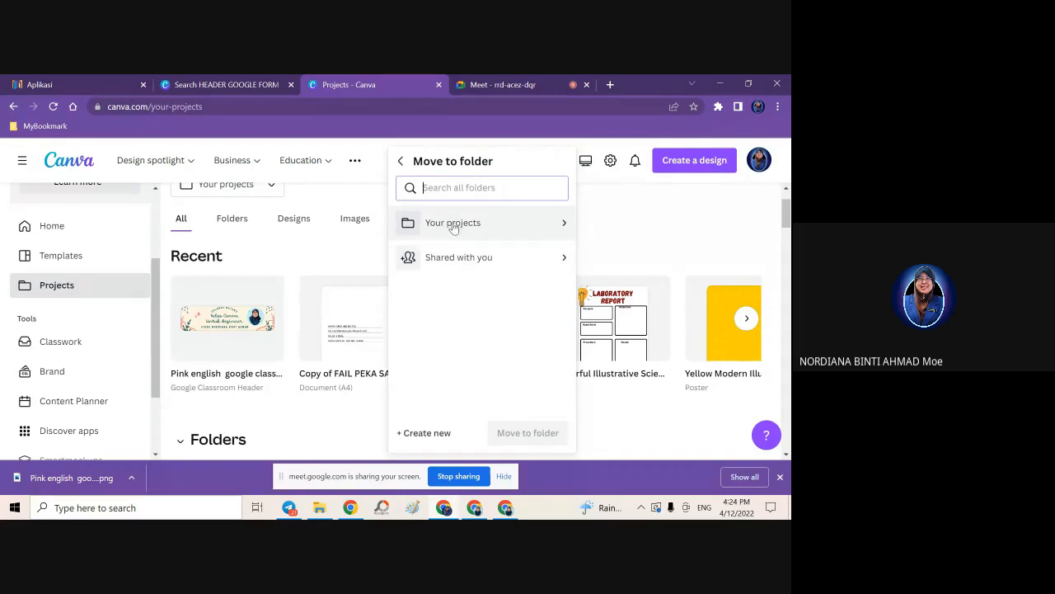
pyautogui.click(559, 230)
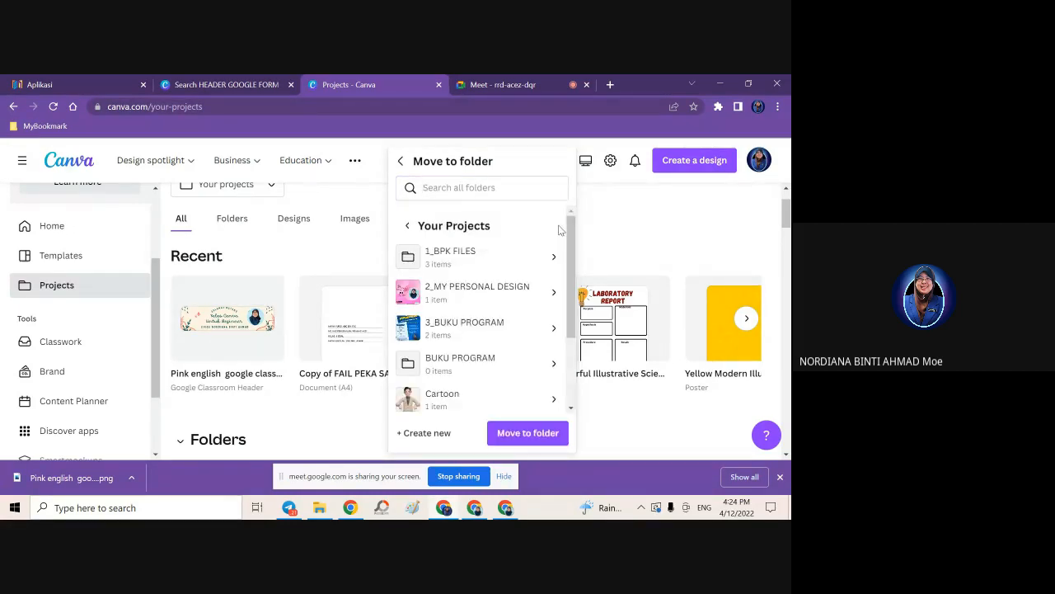
pyautogui.moveTo(571, 292); pyautogui.dragTo(569, 358)
pyautogui.scroll(2, 493, 272)
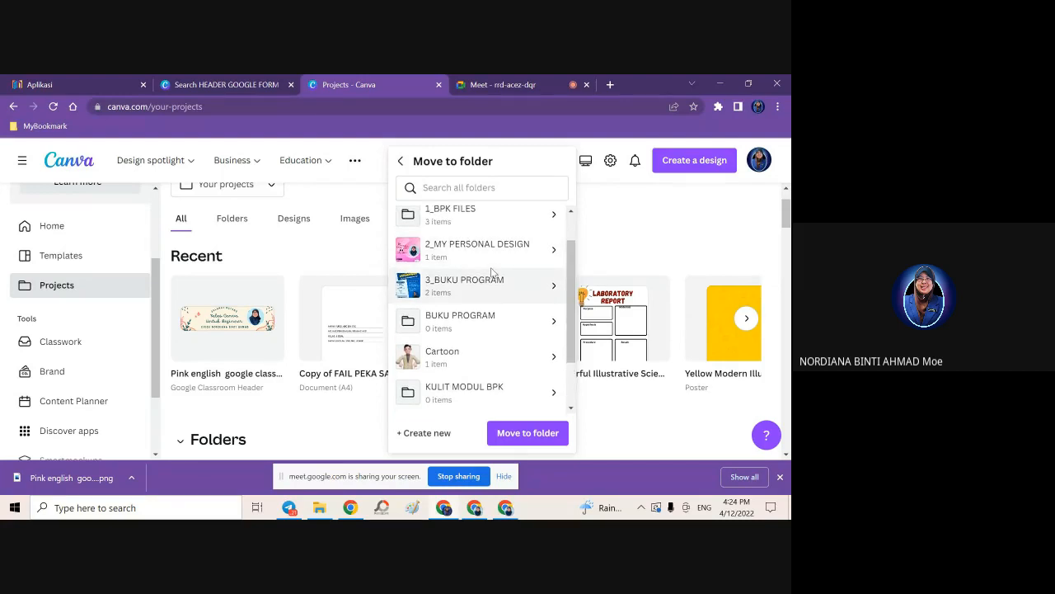
pyautogui.click(472, 322)
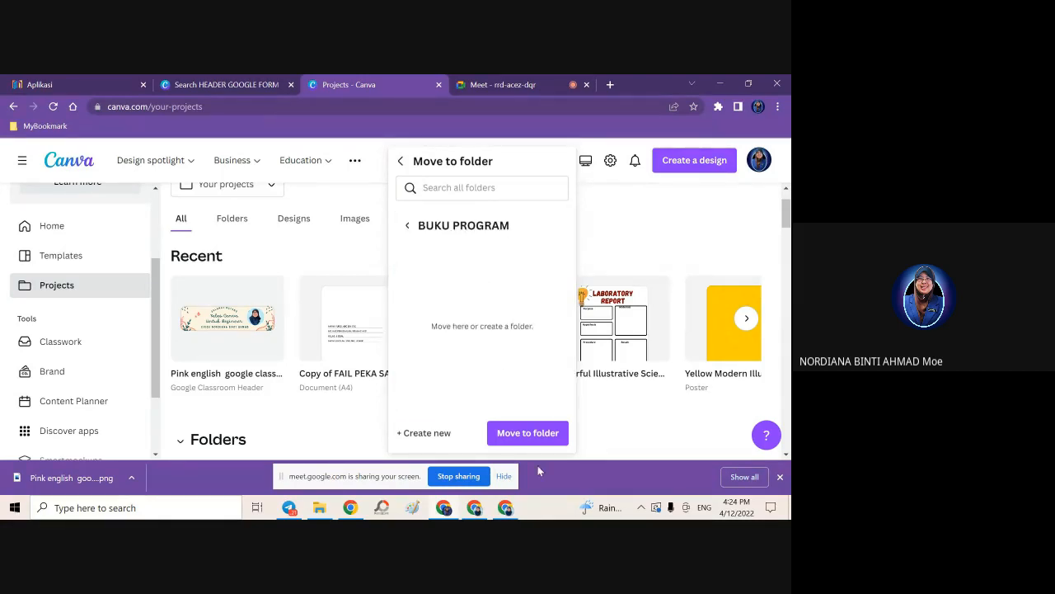
pyautogui.click(526, 432)
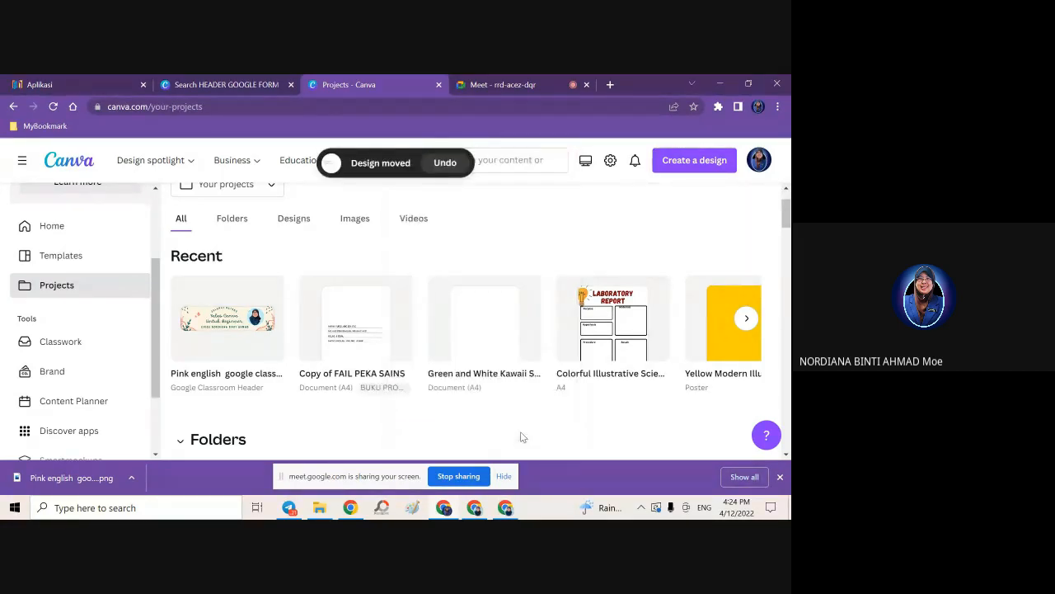
# Show only the folders in Projects and look over the folder list
pyautogui.click(228, 219)
pyautogui.scroll(-2, 429, 297)
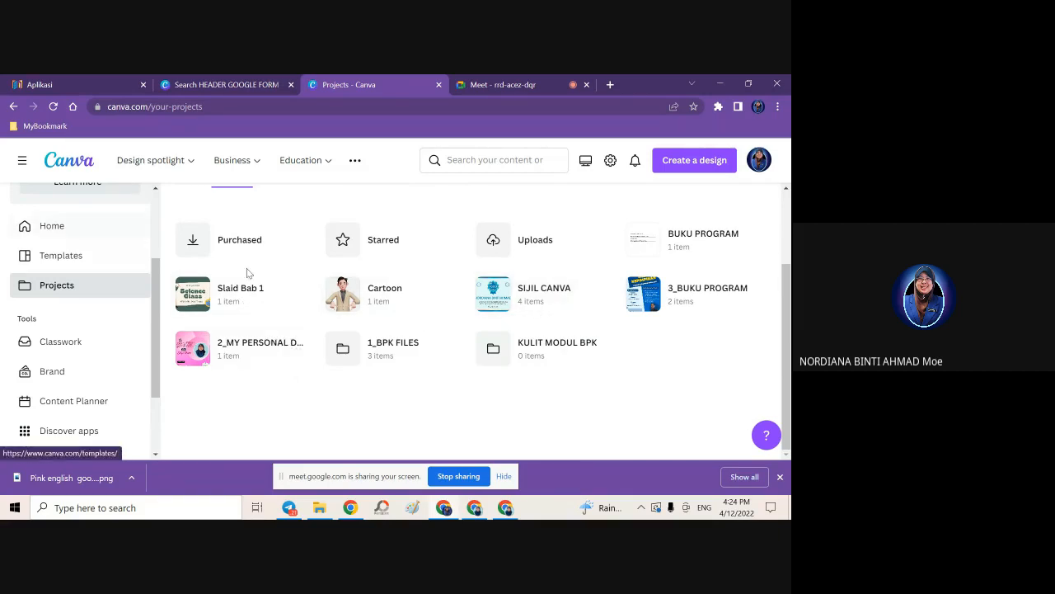
pyautogui.scroll(2, 231, 276)
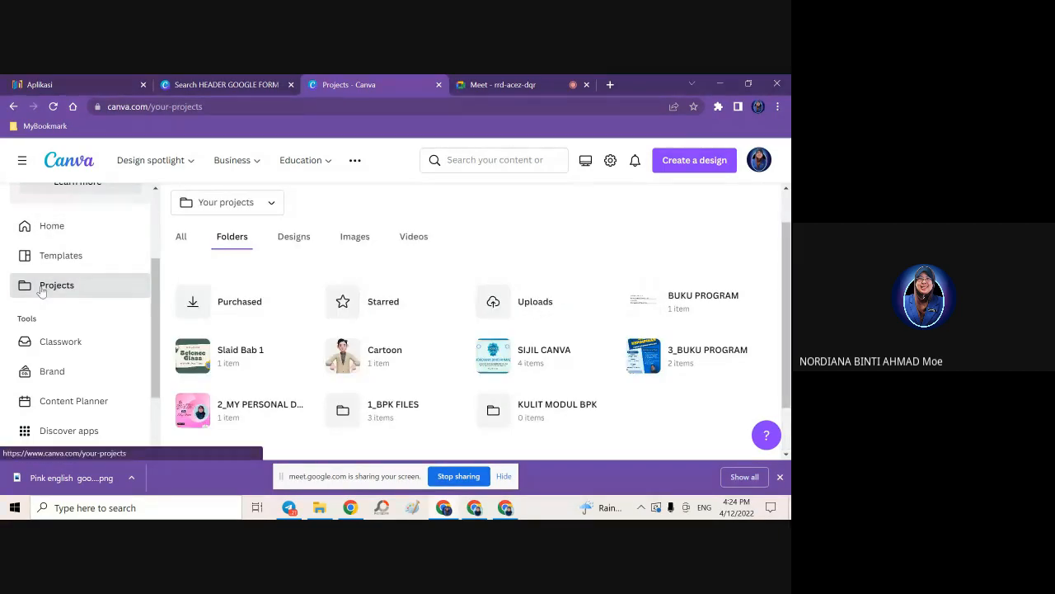
# Return to the Canva home page and look through the suggested design types and recent designs
pyautogui.click(51, 226)
pyautogui.scroll(-1, 737, 364)
pyautogui.scroll(-4, 737, 363)
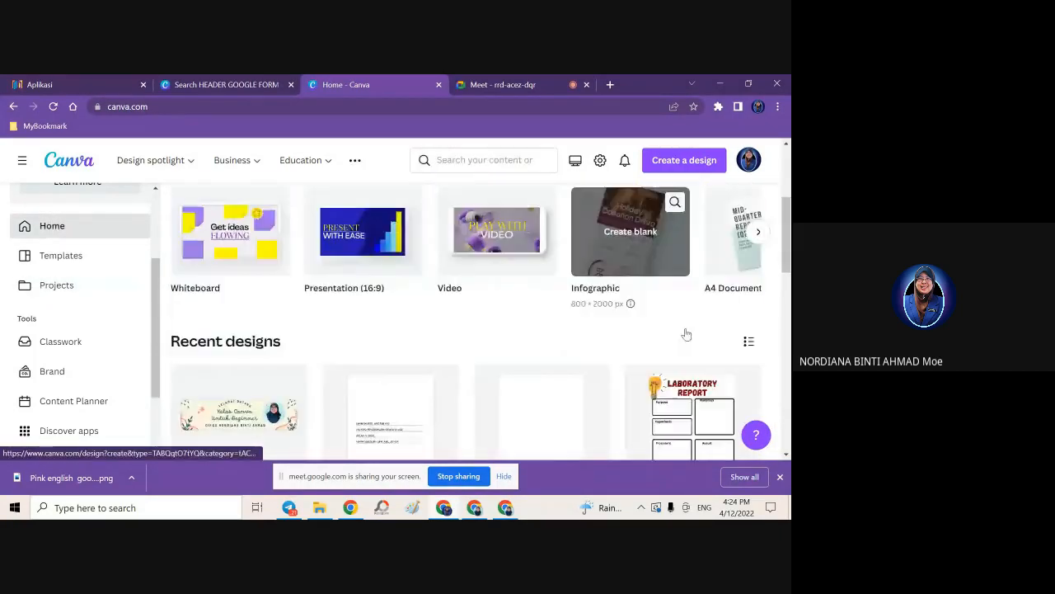
pyautogui.scroll(-3, 587, 329)
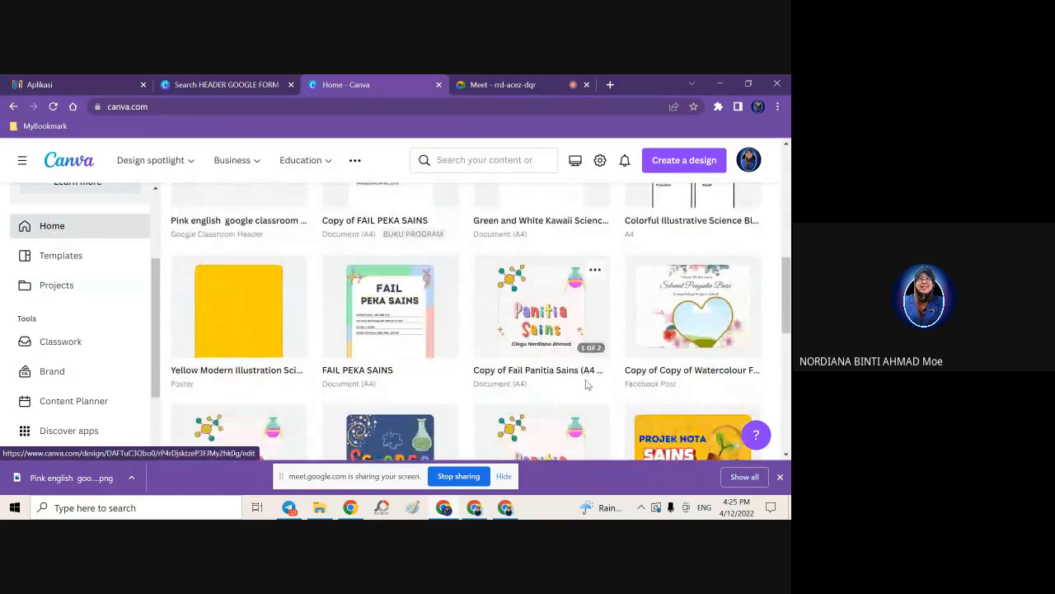
pyautogui.moveTo(786, 310); pyautogui.dragTo(791, 231)
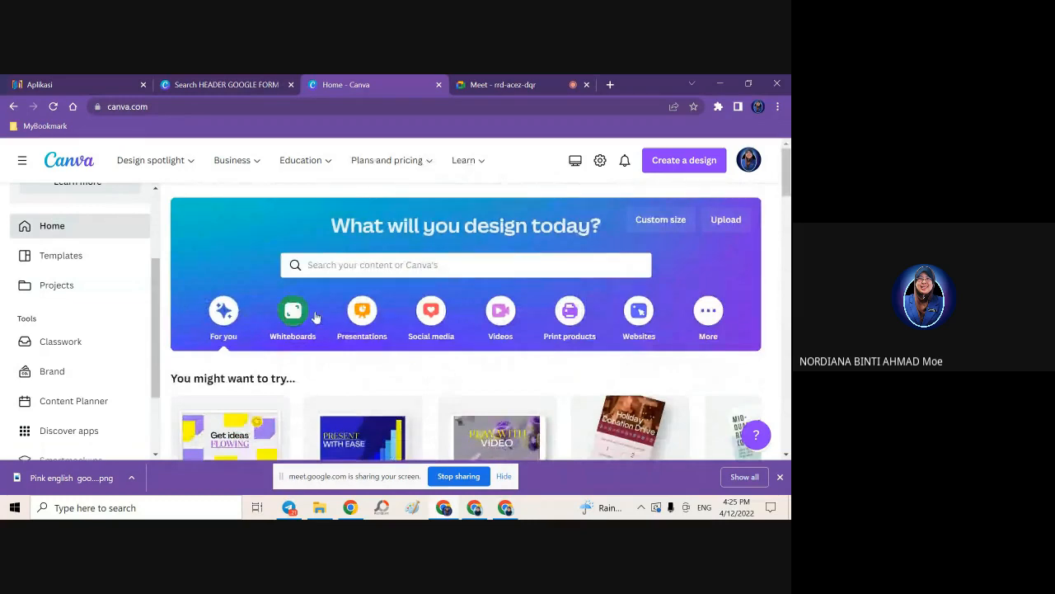
pyautogui.moveTo(158, 161)
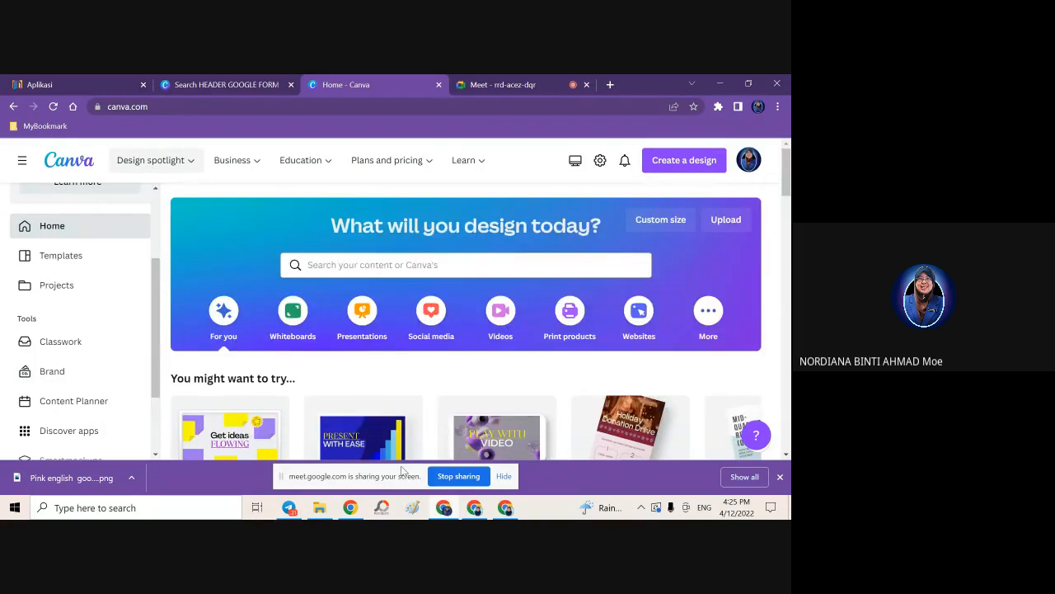
# Create a blank Presentation (16:9) from the suggested design types and dismiss the offer to open it in the Canva app
pyautogui.scroll(-3, 459, 387)
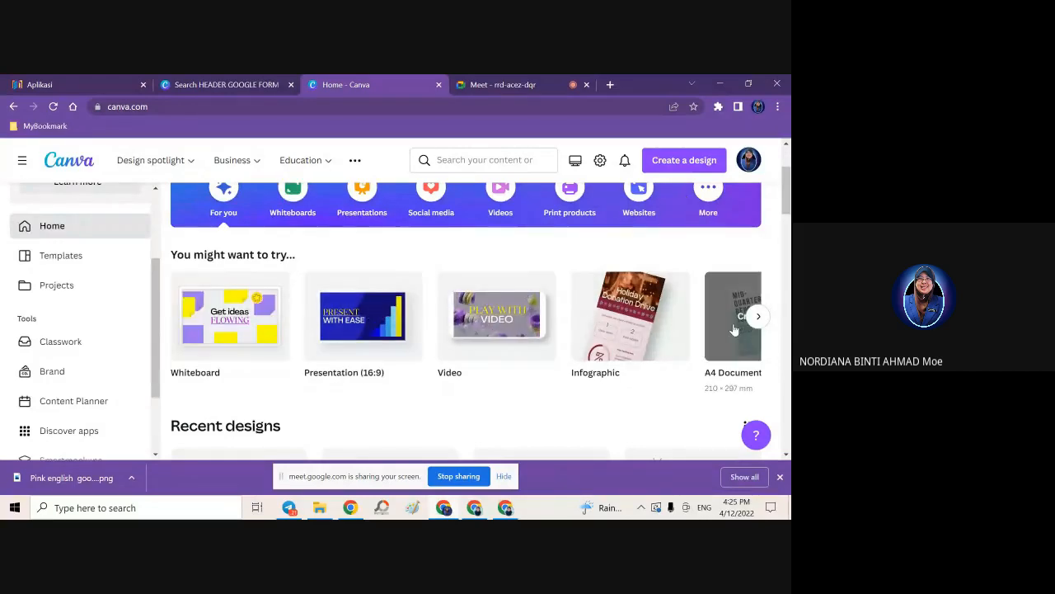
pyautogui.click(357, 324)
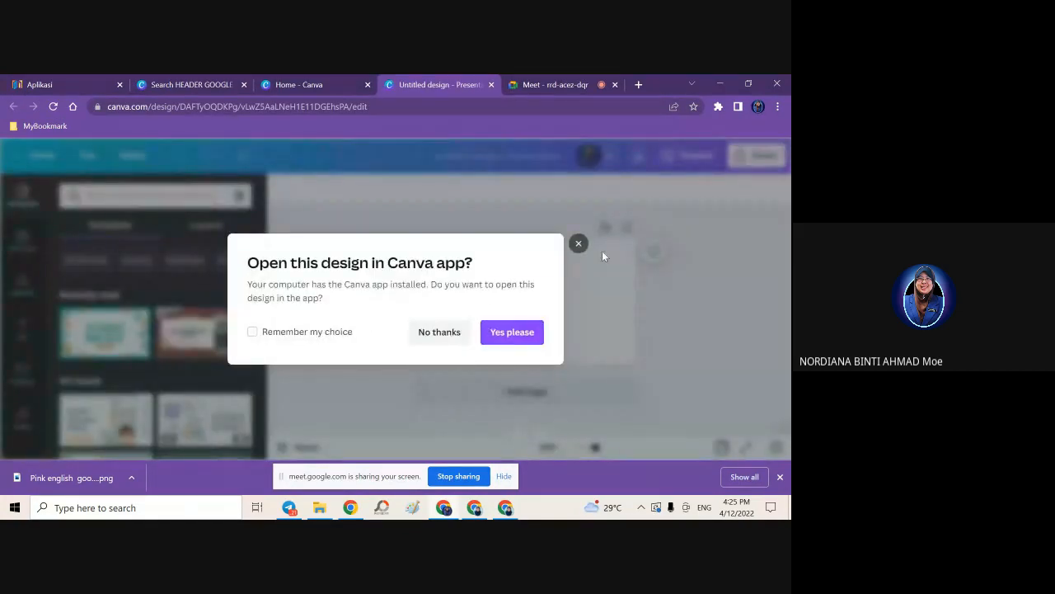
pyautogui.click(577, 244)
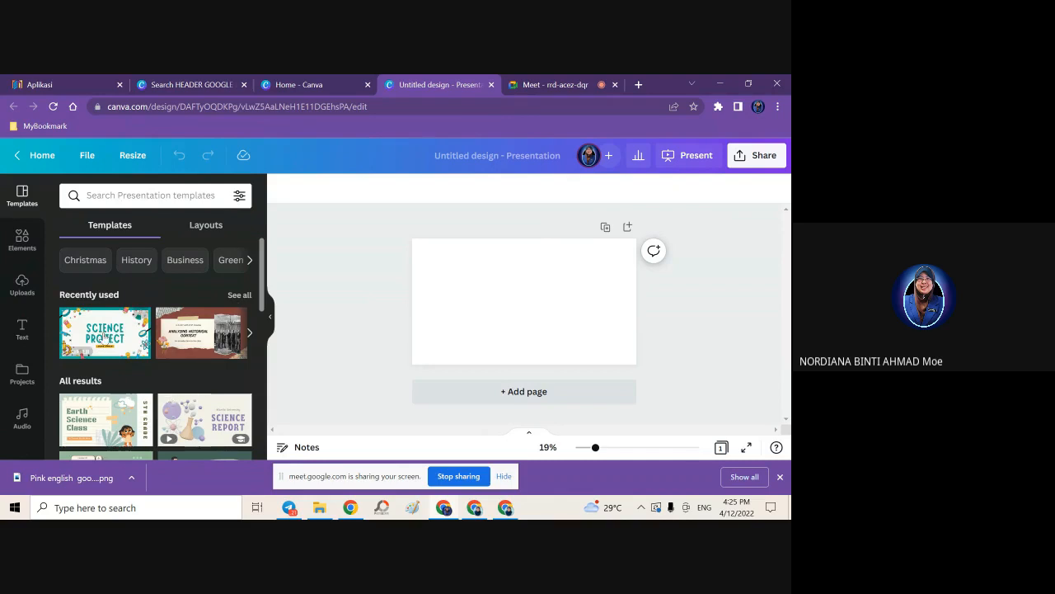
# Browse the presentation templates, search them for "History teacher" and look through the matching designs
pyautogui.scroll(-3, 103, 305)
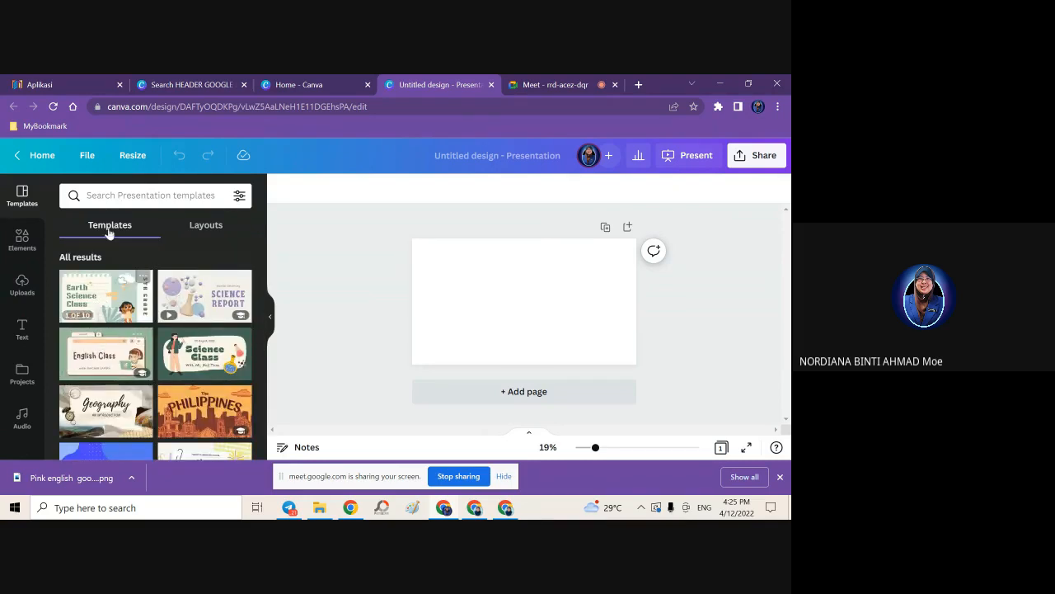
pyautogui.scroll(-1, 94, 304)
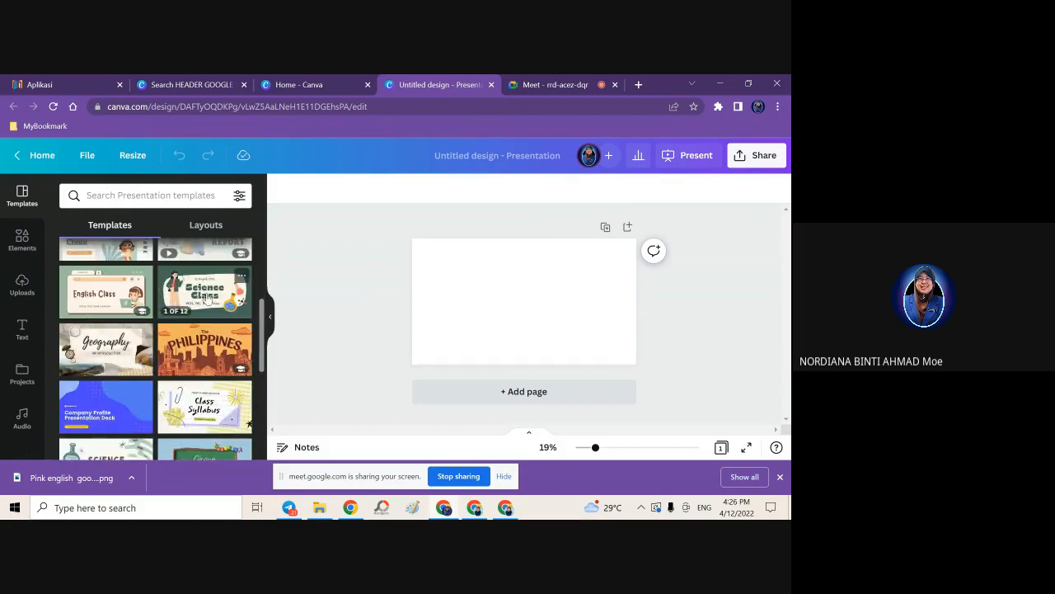
pyautogui.click(117, 196)
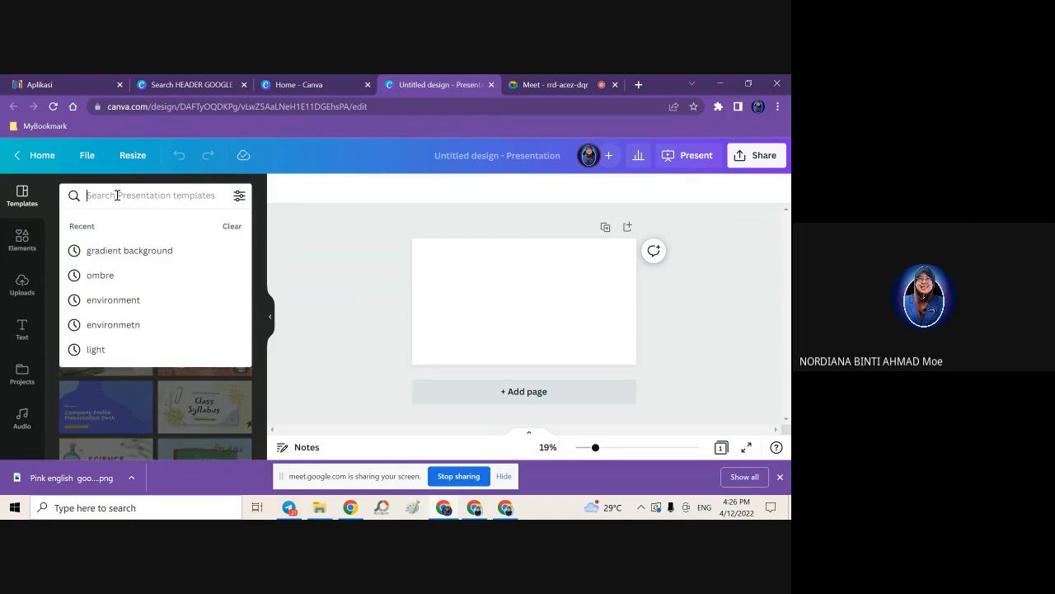
pyautogui.write('History')
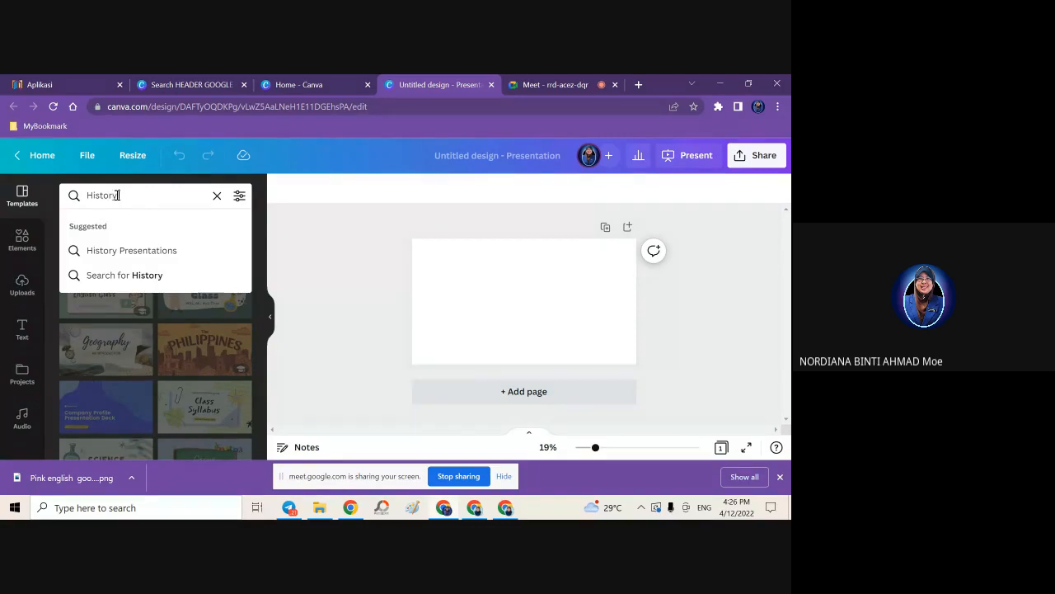
pyautogui.write(' teacher')
pyautogui.press('Return')
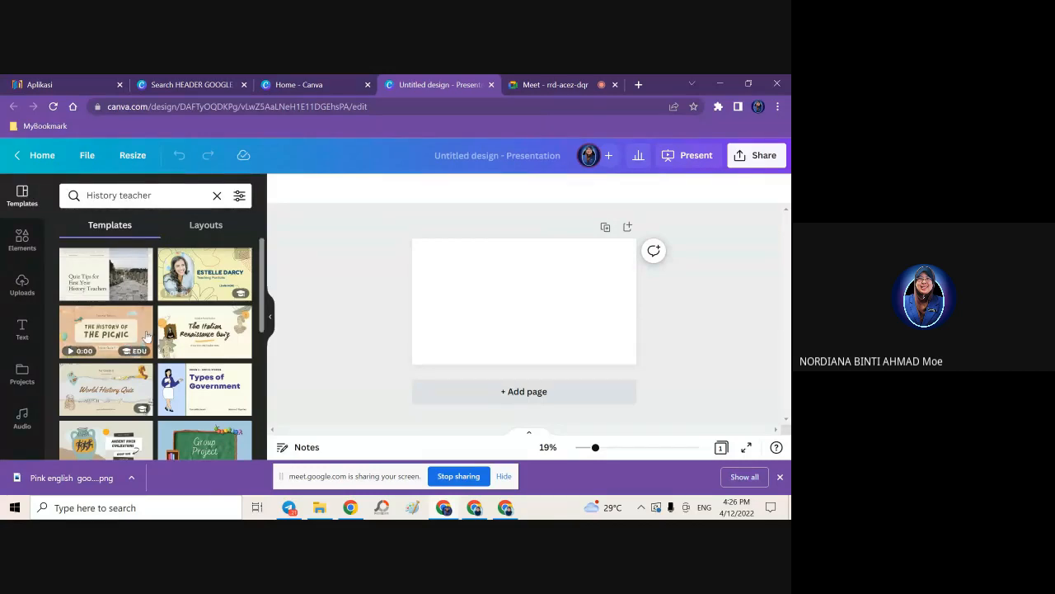
pyautogui.scroll(-1, 172, 329)
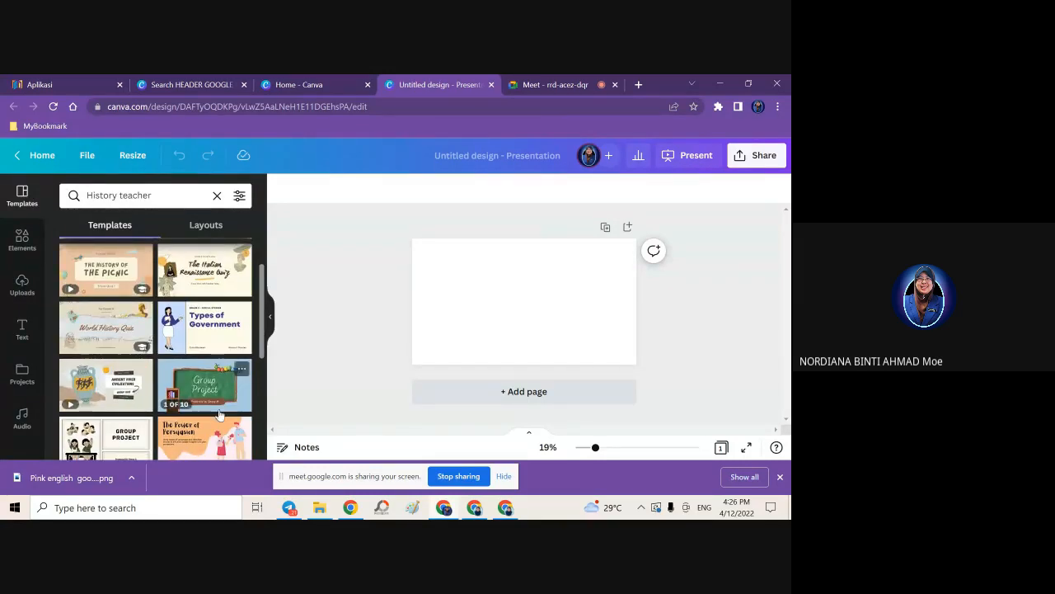
pyautogui.scroll(2, 218, 412)
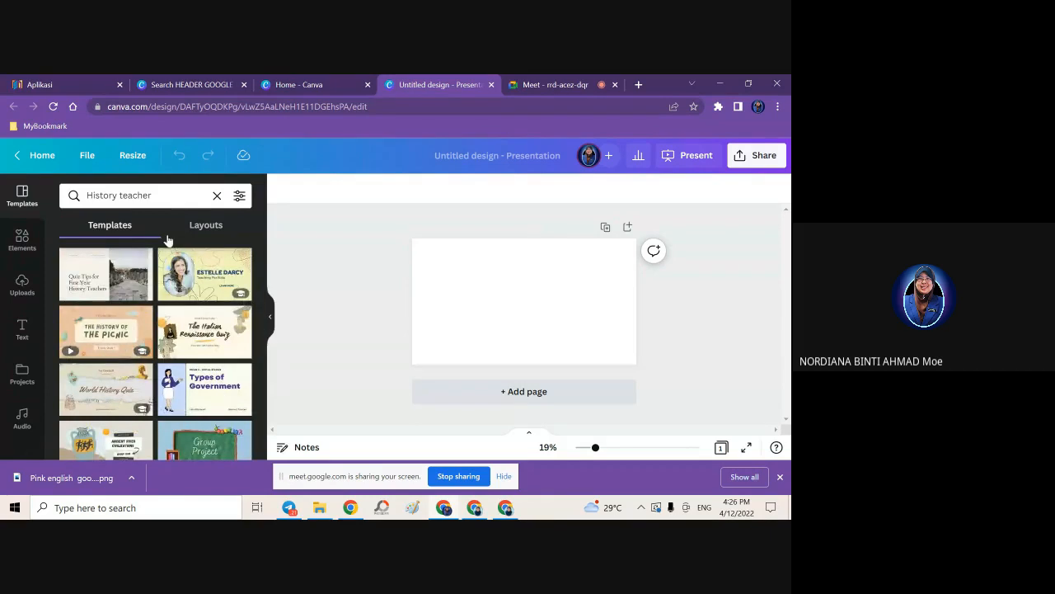
# Change the template search to "History subject" and browse the matching presentation templates
pyautogui.click(165, 198)
pyautogui.press('BackSpace')
pyautogui.press('BackSpace')
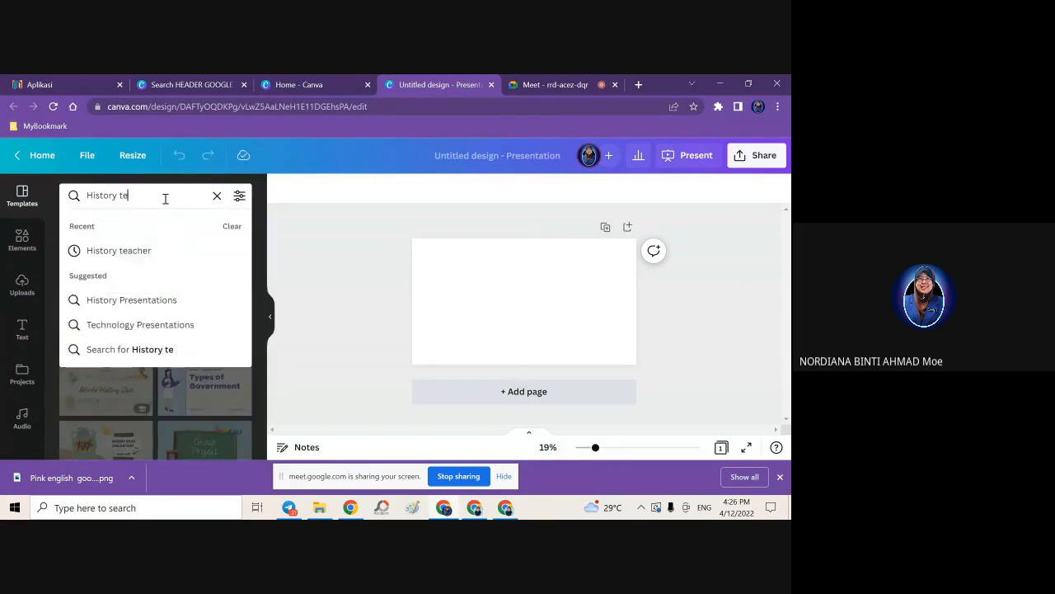
pyautogui.write('subjec')
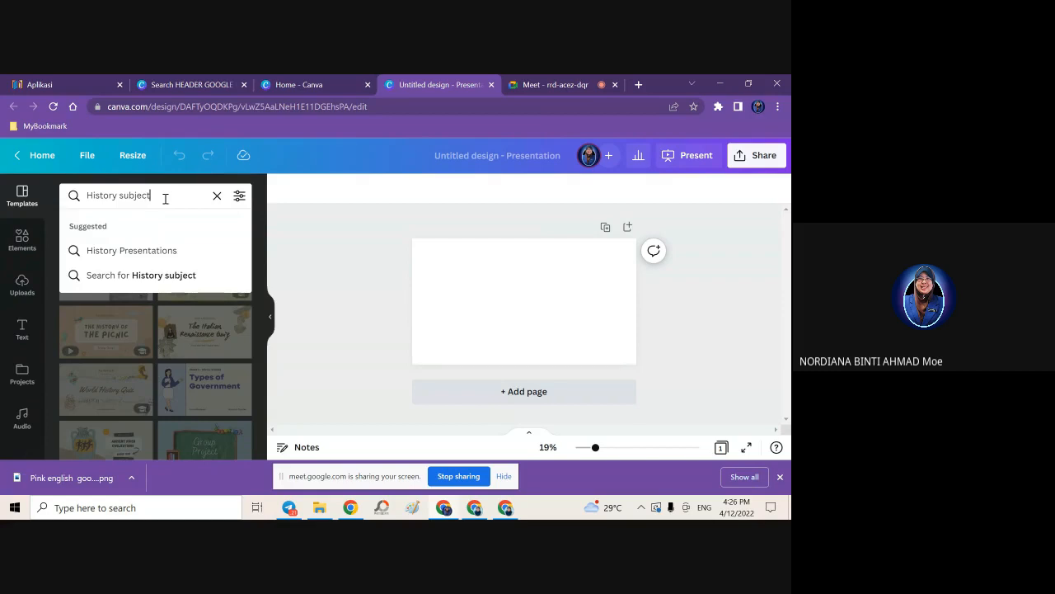
pyautogui.press('Return')
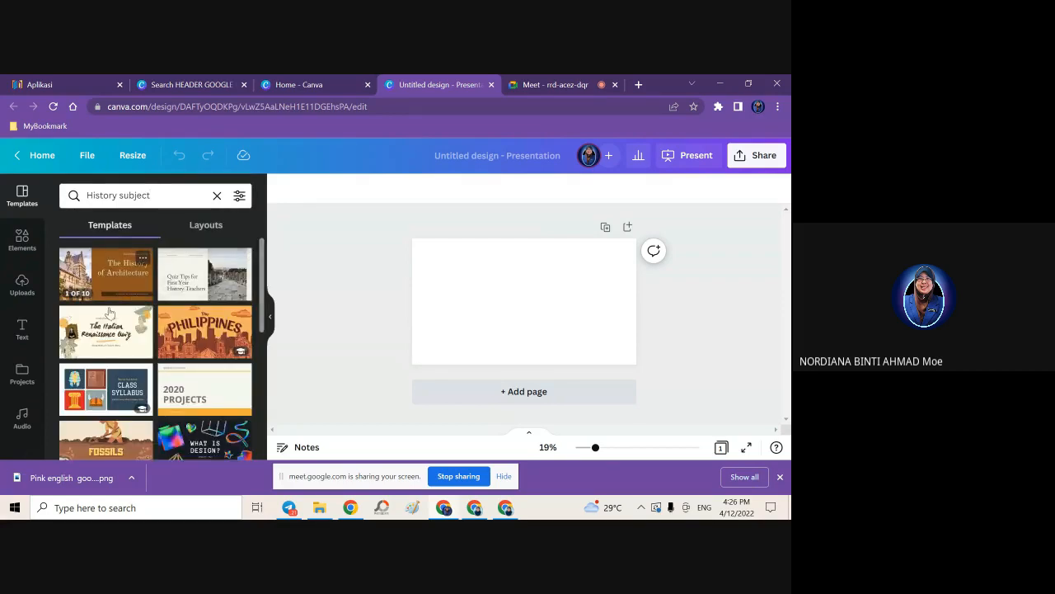
pyautogui.scroll(-5, 110, 311)
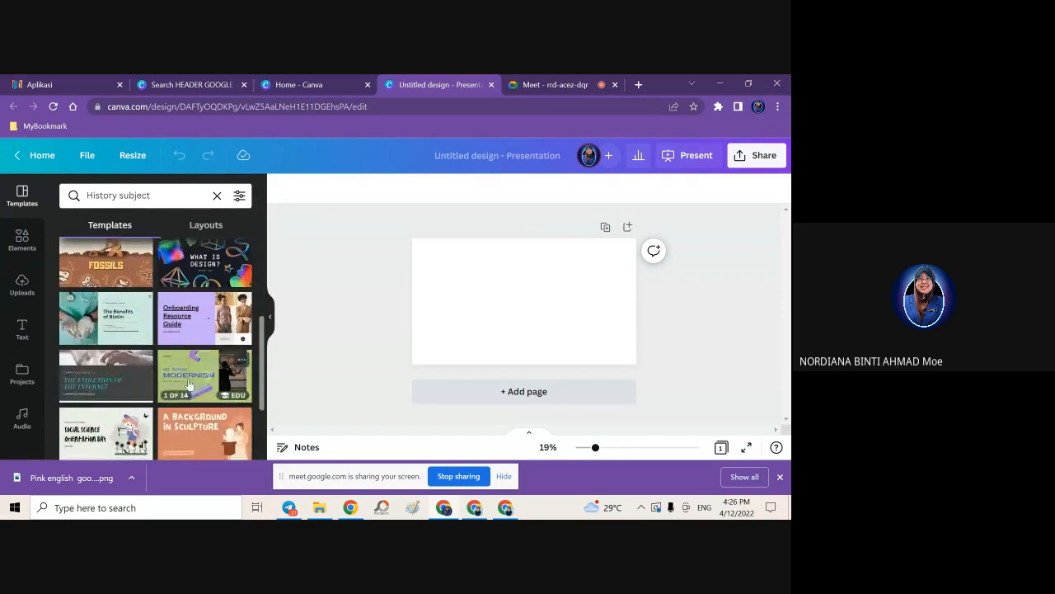
pyautogui.scroll(-5, 189, 384)
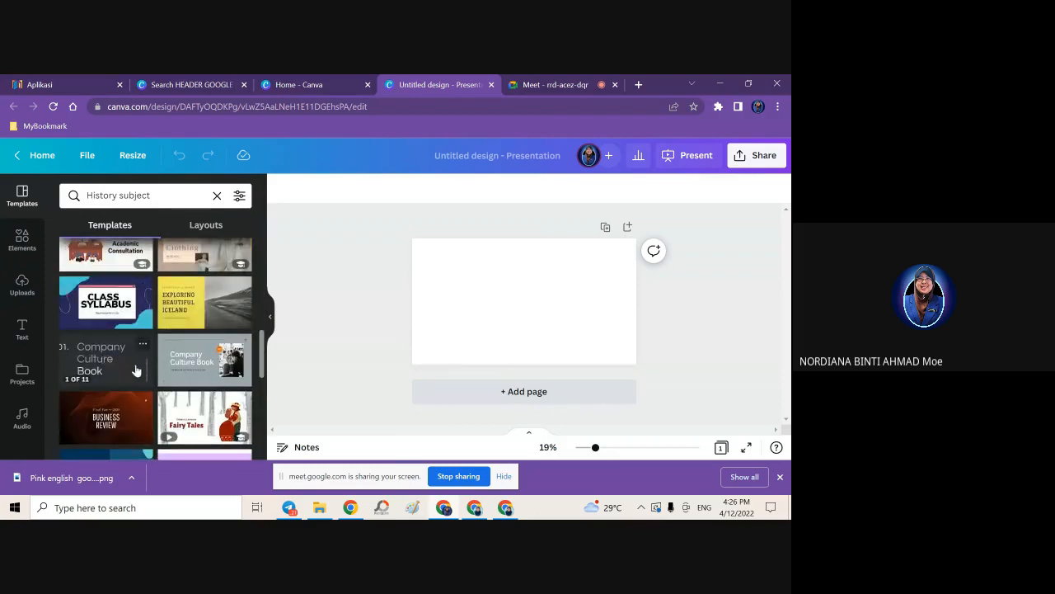
pyautogui.scroll(-2, 145, 376)
# Search the presentation templates for "science subject" and browse the matching designs
pyautogui.click(151, 195)
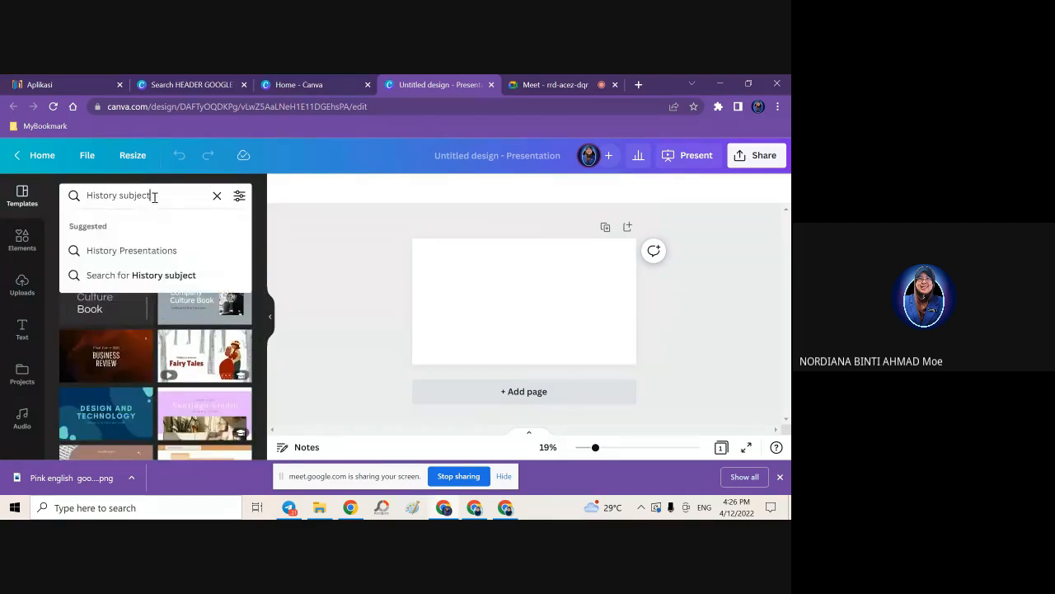
pyautogui.moveTo(151, 195); pyautogui.dragTo(36, 207)
pyautogui.write('science')
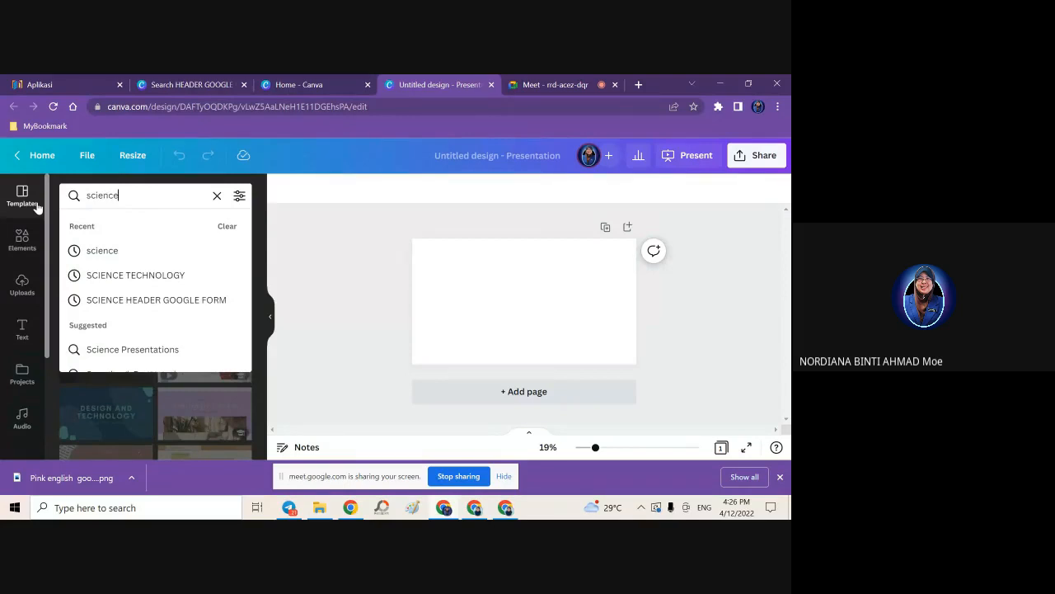
pyautogui.write(' subject')
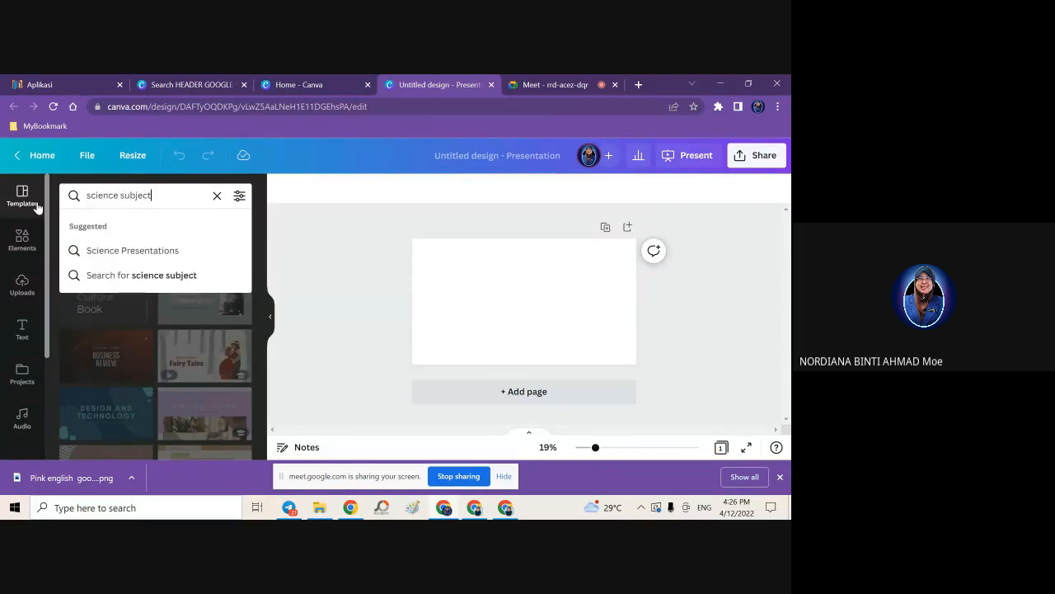
pyautogui.press('Return')
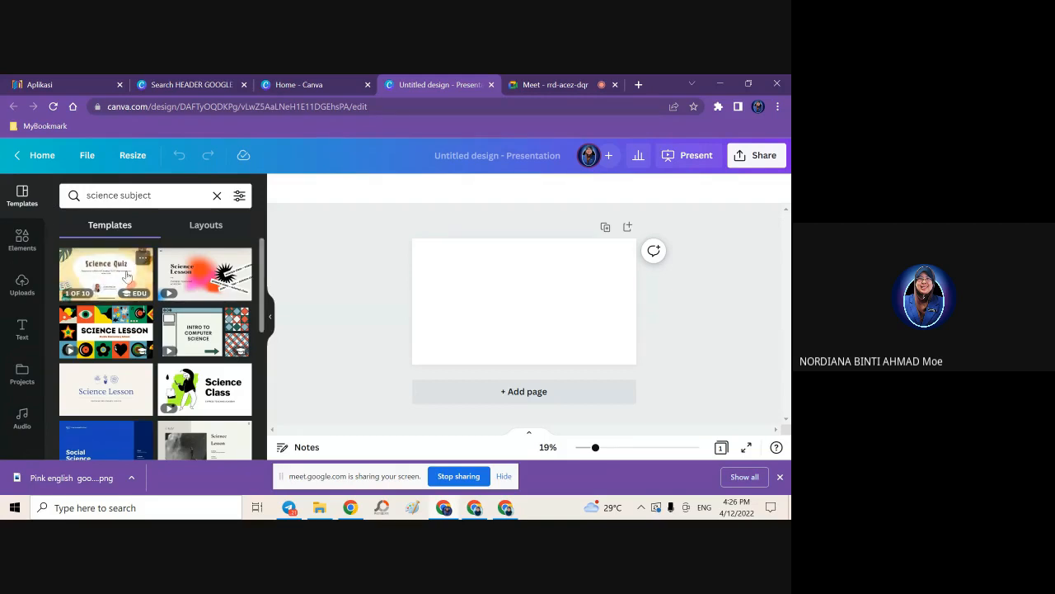
pyautogui.scroll(-10, 126, 276)
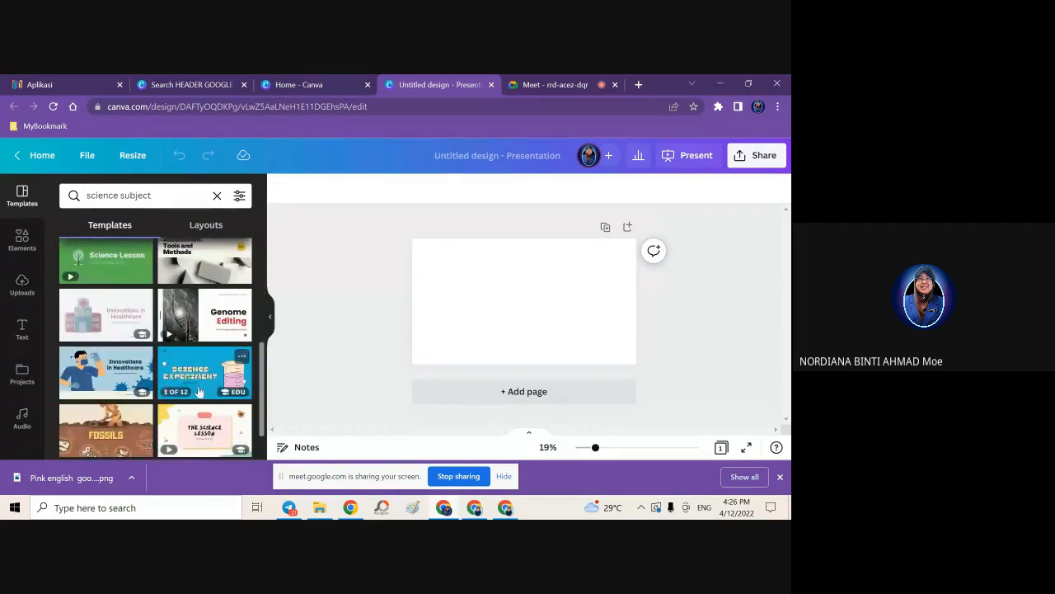
# Open the Modern Retro Science Experiment Educational Presentation template and apply its Science Experiment cover to the blank page
pyautogui.scroll(-1, 198, 393)
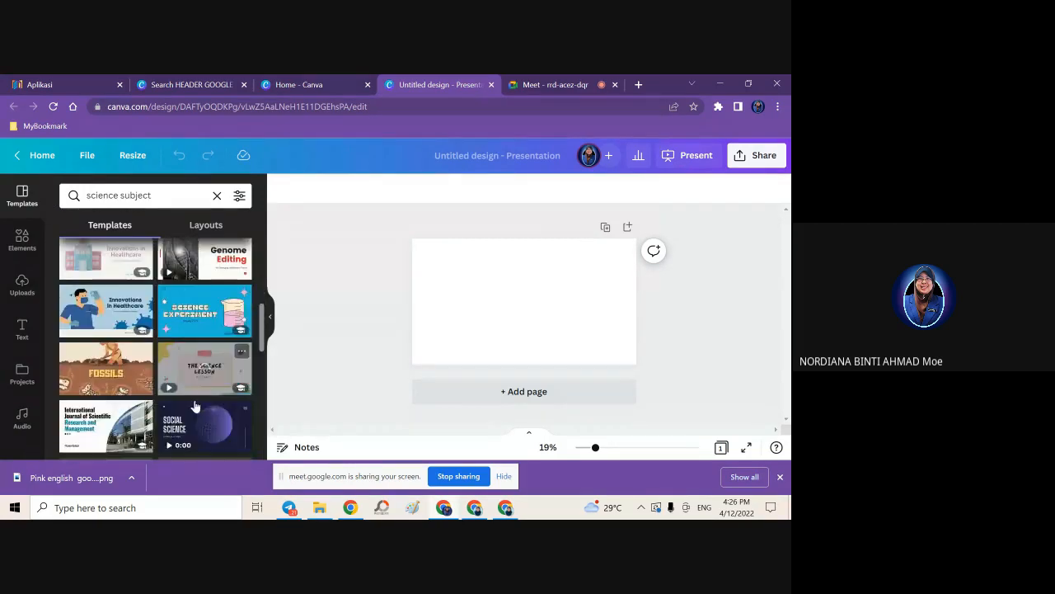
pyautogui.click(183, 320)
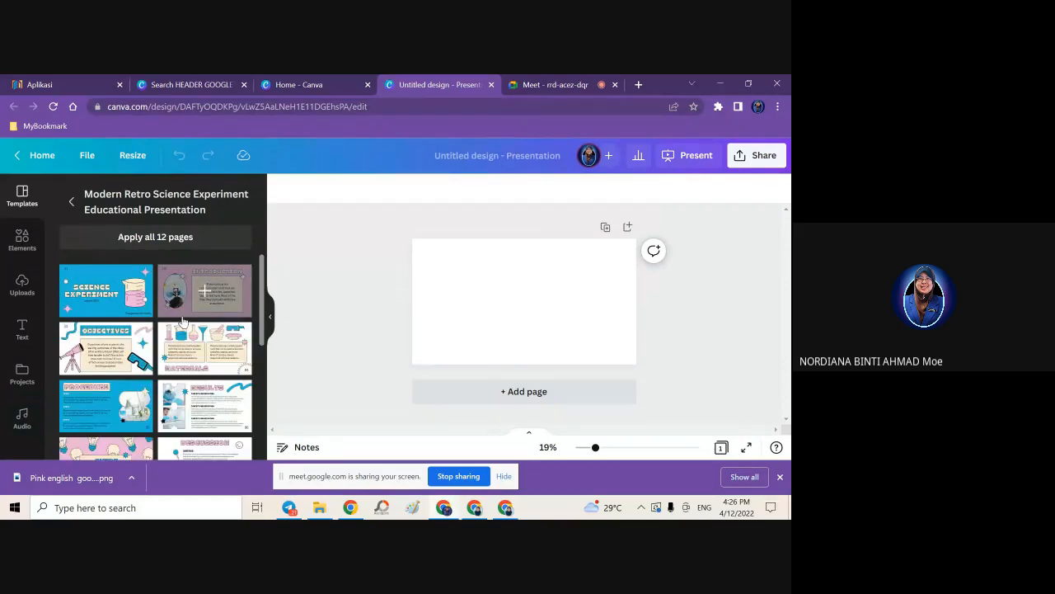
pyautogui.click(115, 302)
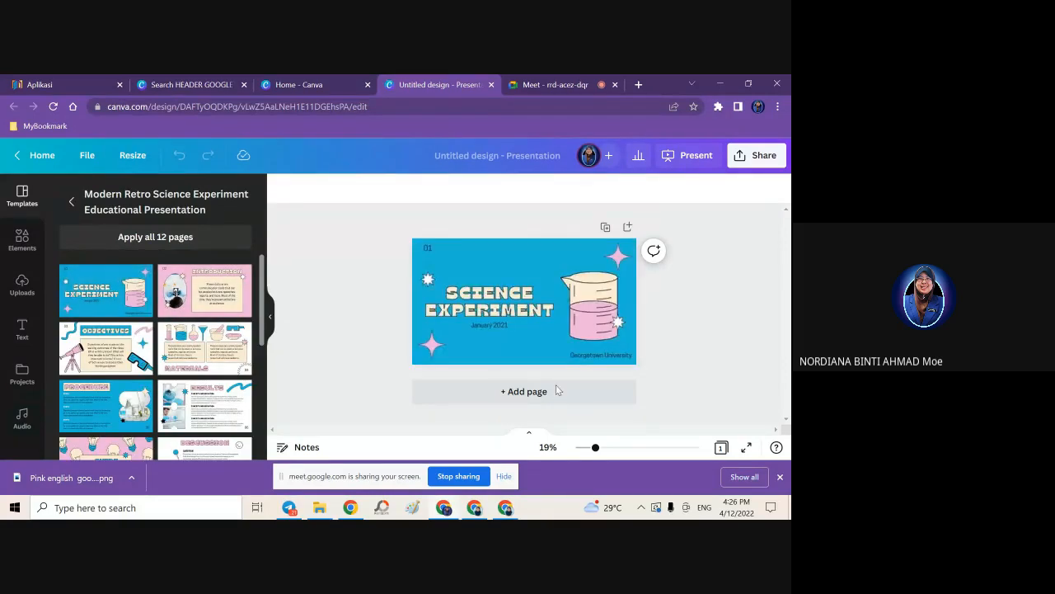
pyautogui.click(528, 359)
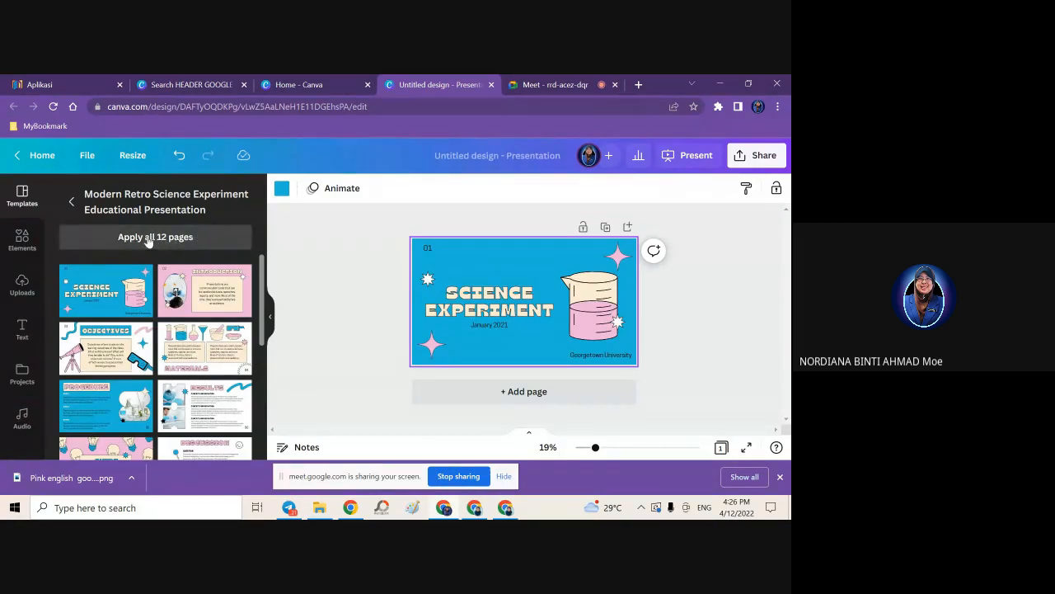
pyautogui.moveTo(264, 322); pyautogui.dragTo(262, 298)
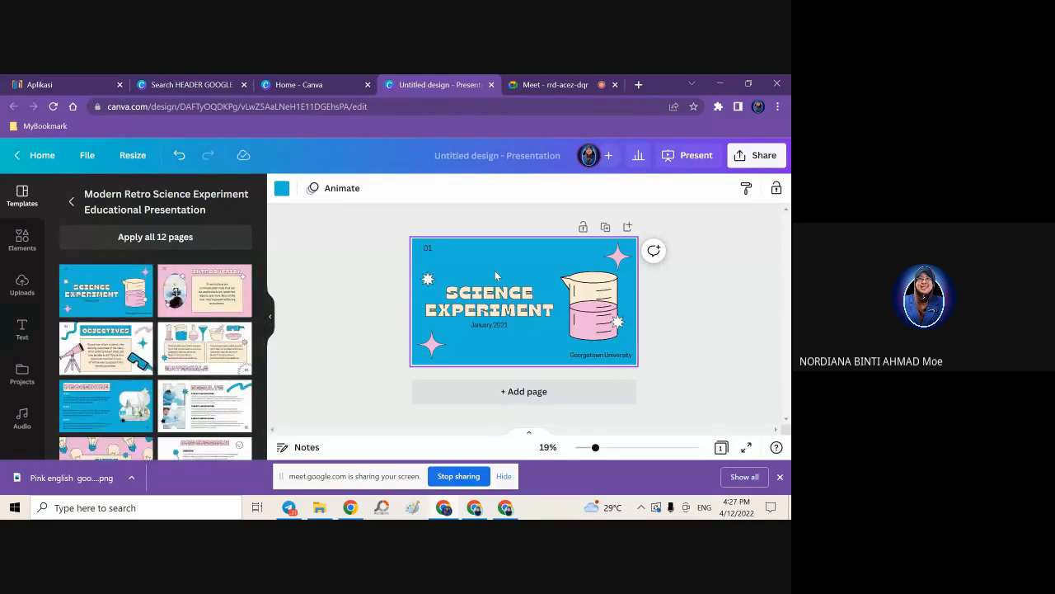
# Apply all 12 pages of the science template, replacing the existing pages, and look through the resulting slides
pyautogui.click(141, 241)
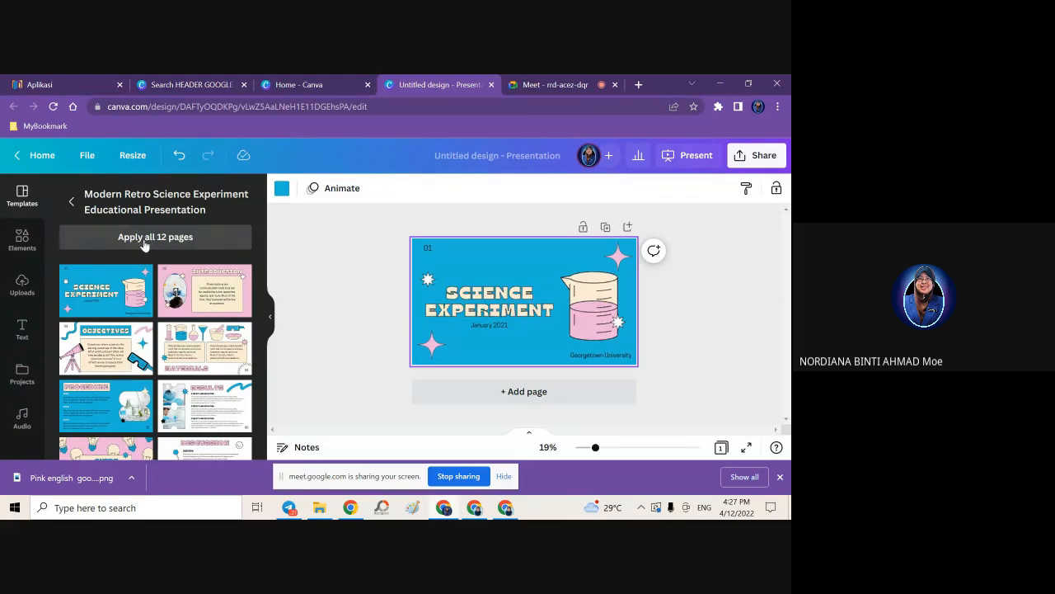
pyautogui.click(147, 241)
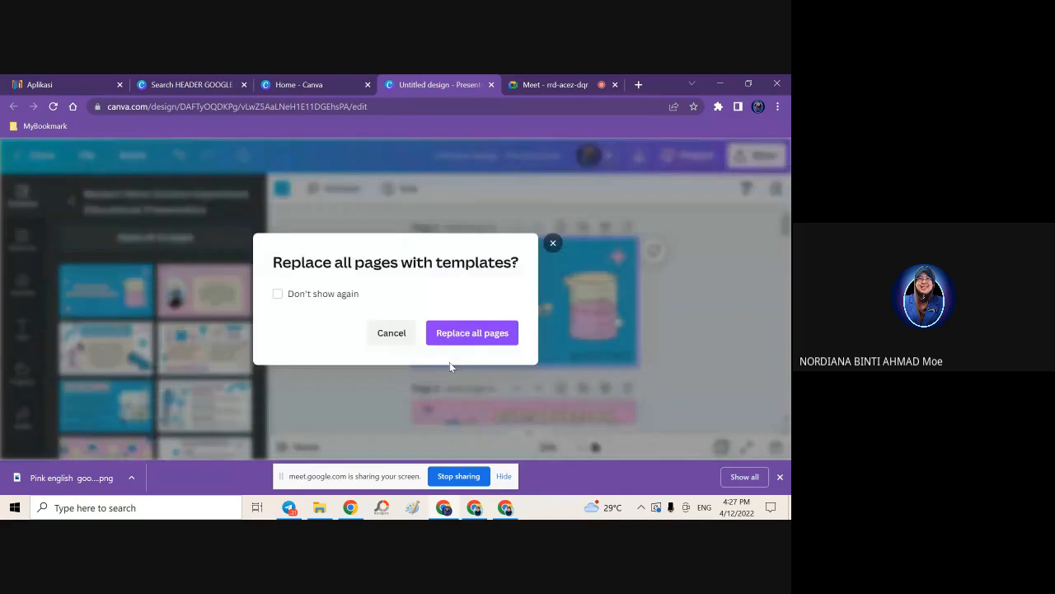
pyautogui.click(452, 338)
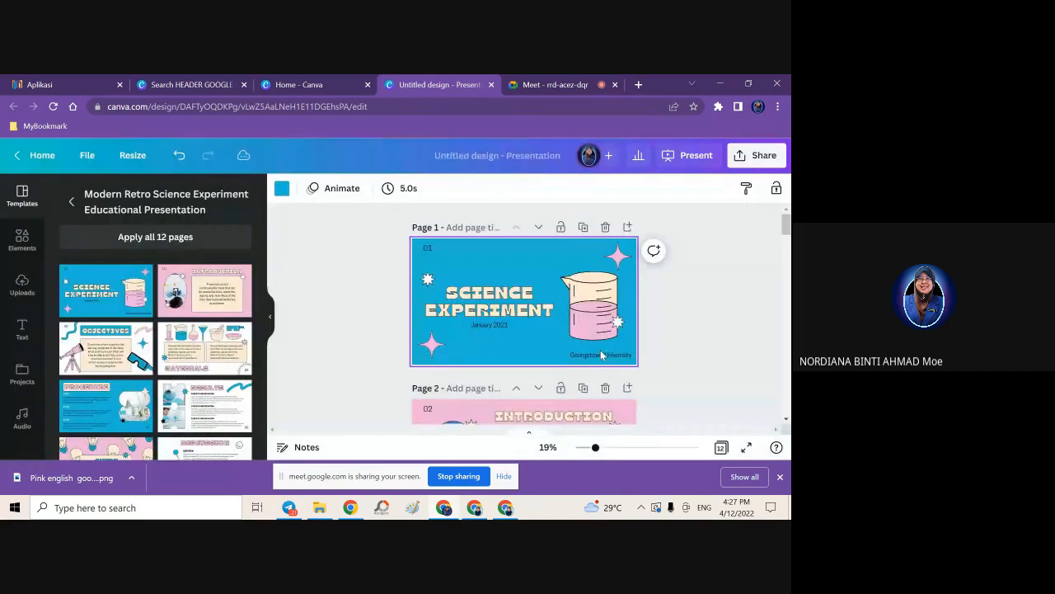
pyautogui.scroll(-15, 601, 354)
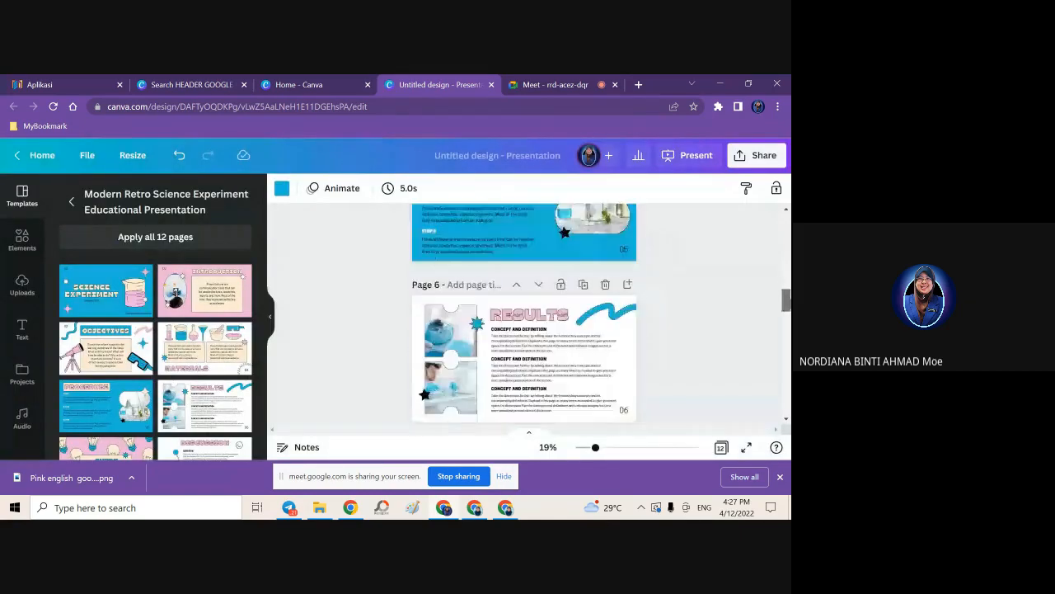
pyautogui.scroll(-8, 525, 313)
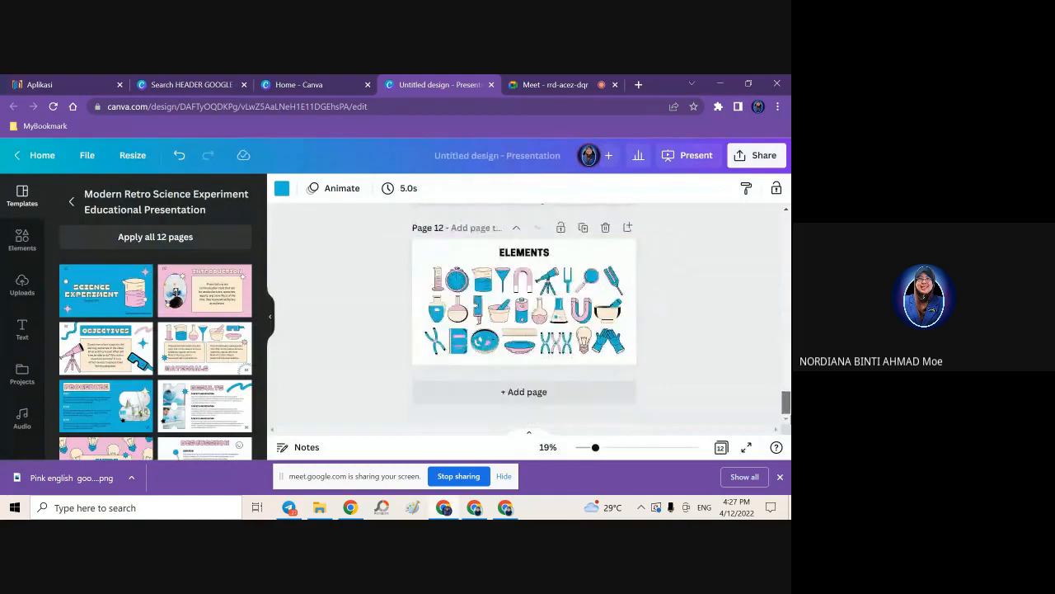
pyautogui.scroll(20, 524, 313)
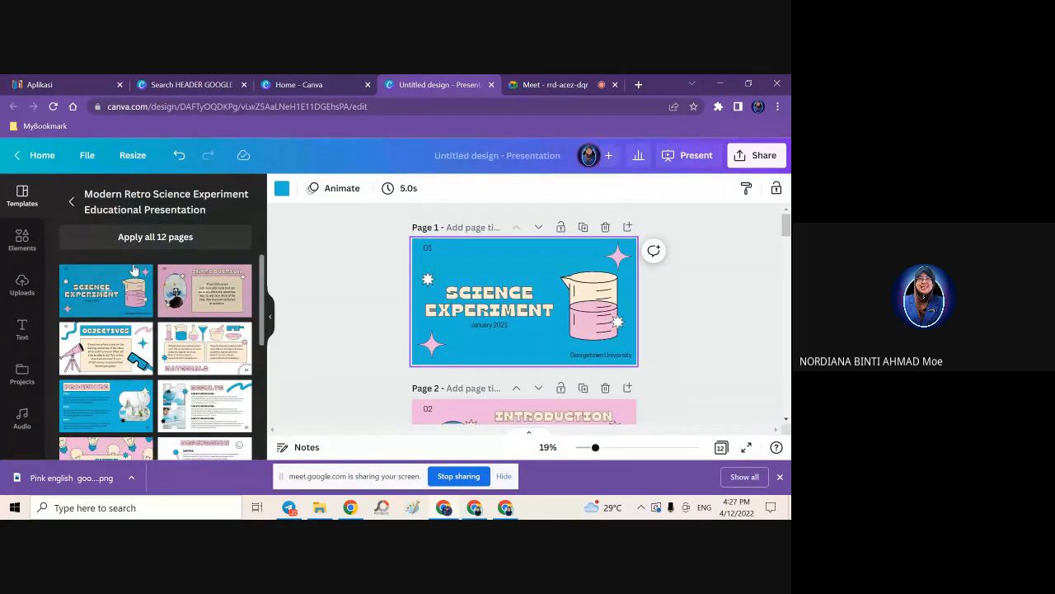
# Replace the cover slide's title with "SAINS TINGKATAN 5" on two lines, breaking after "SAINS"
pyautogui.click(512, 298)
pyautogui.doubleClick(485, 296)
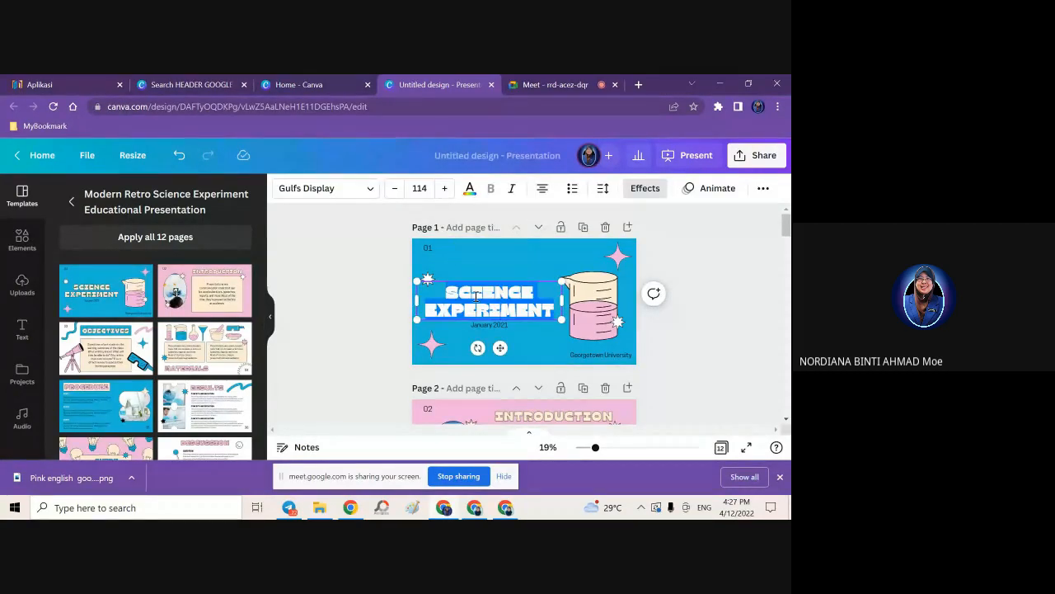
pyautogui.write('SAI')
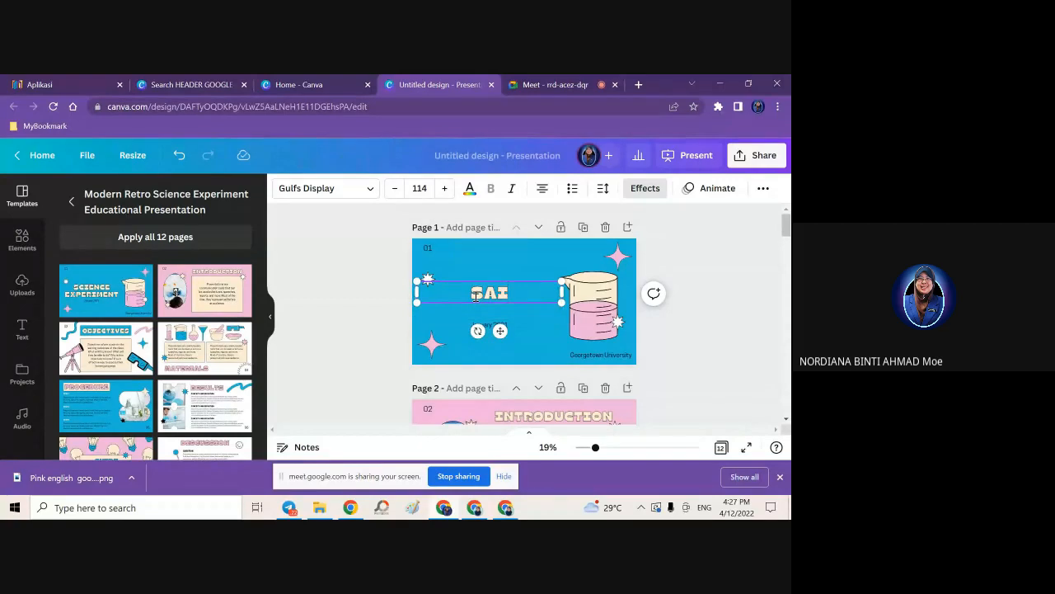
pyautogui.write('NS')
pyautogui.press('Return')
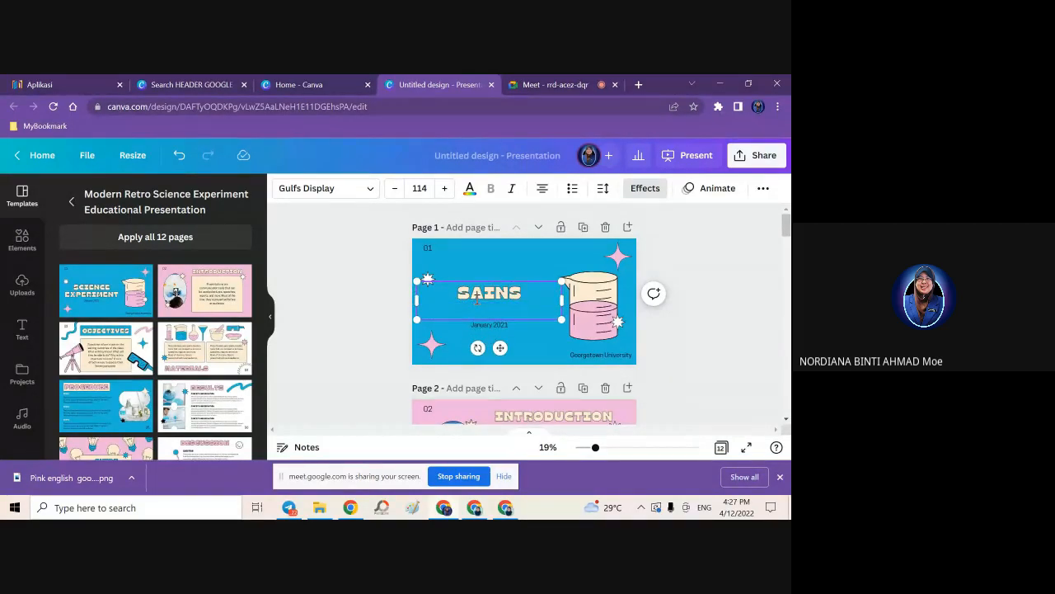
pyautogui.write('TINGKATAN 5')
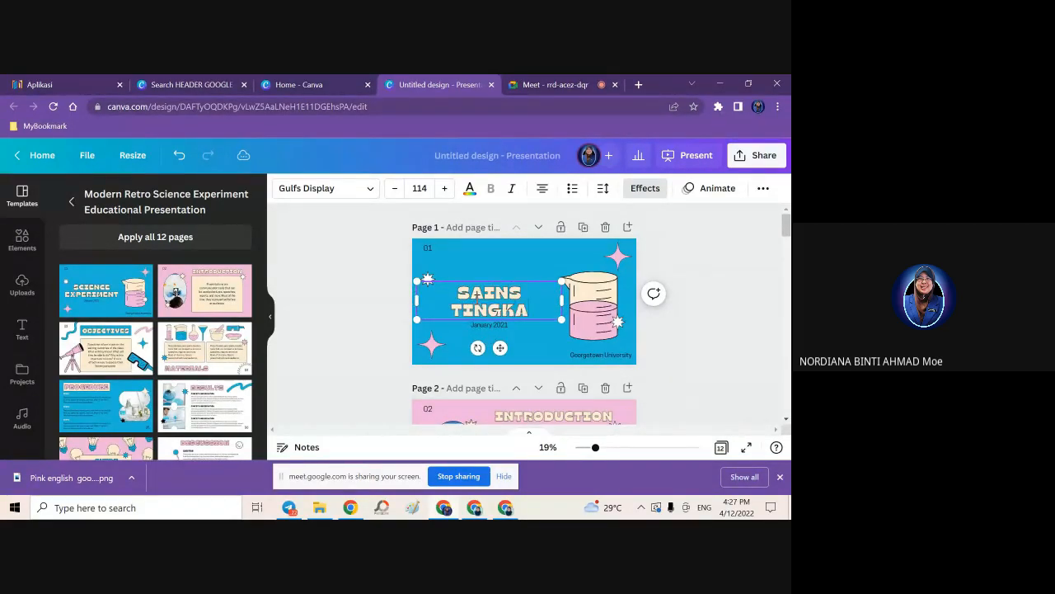
pyautogui.click(701, 315)
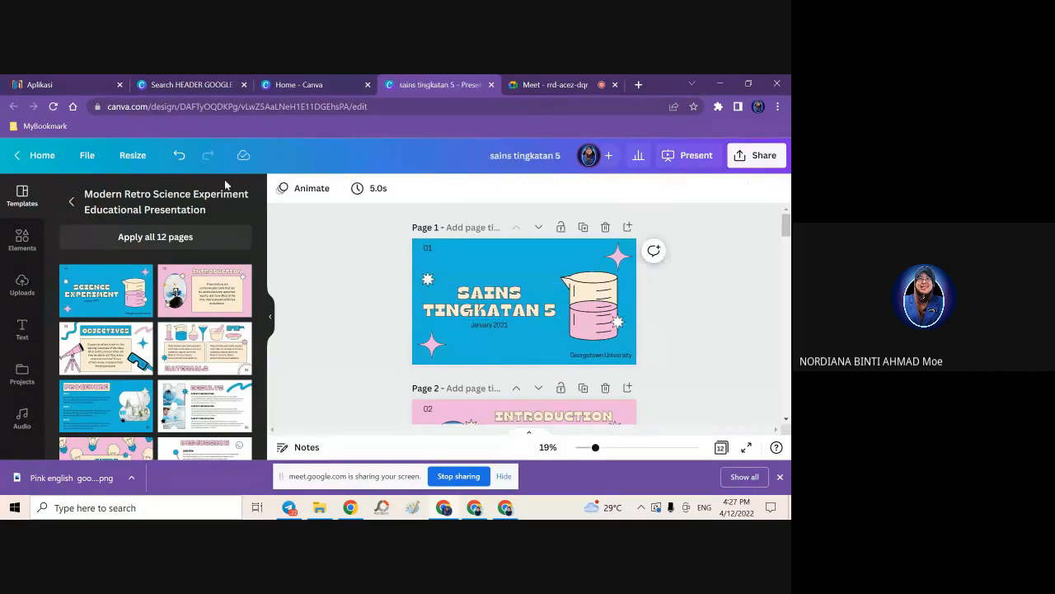
# Browse the available design elements, including lines and shapes, graphics, tables, photos, videos and audio
pyautogui.click(271, 318)
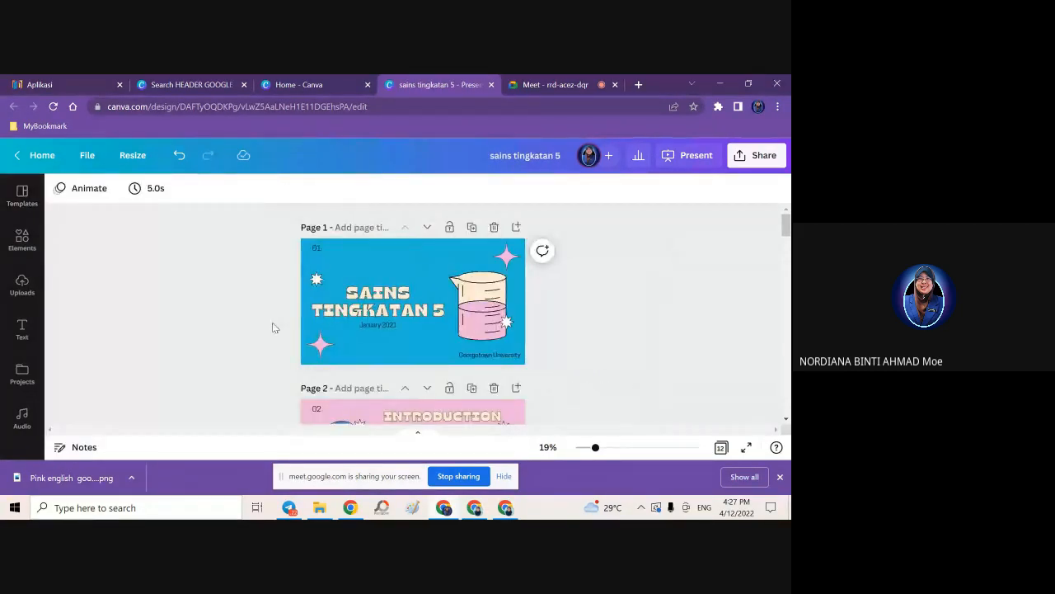
pyautogui.click(21, 239)
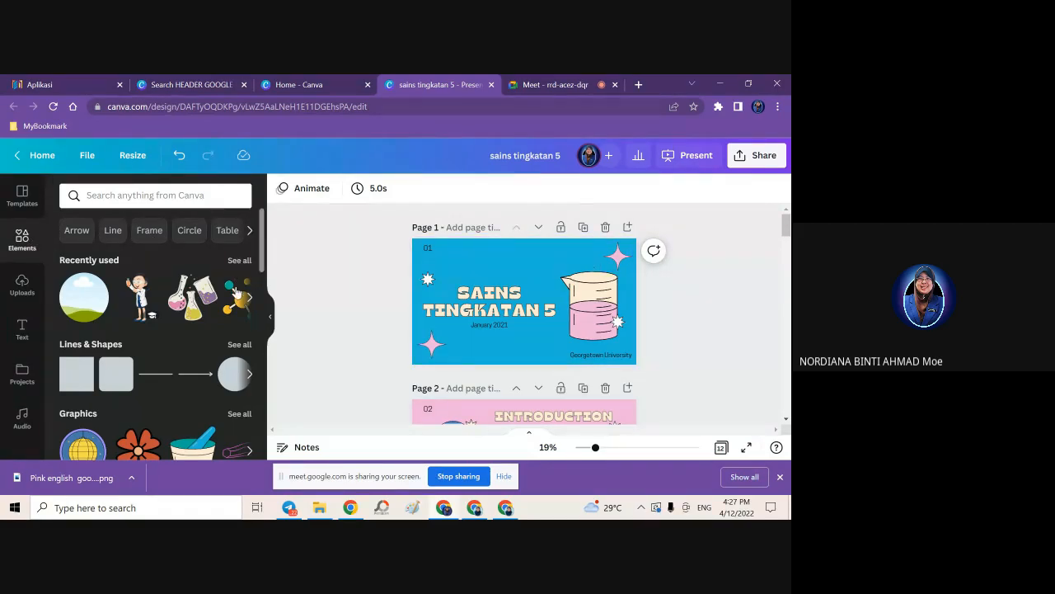
pyautogui.scroll(-2, 237, 290)
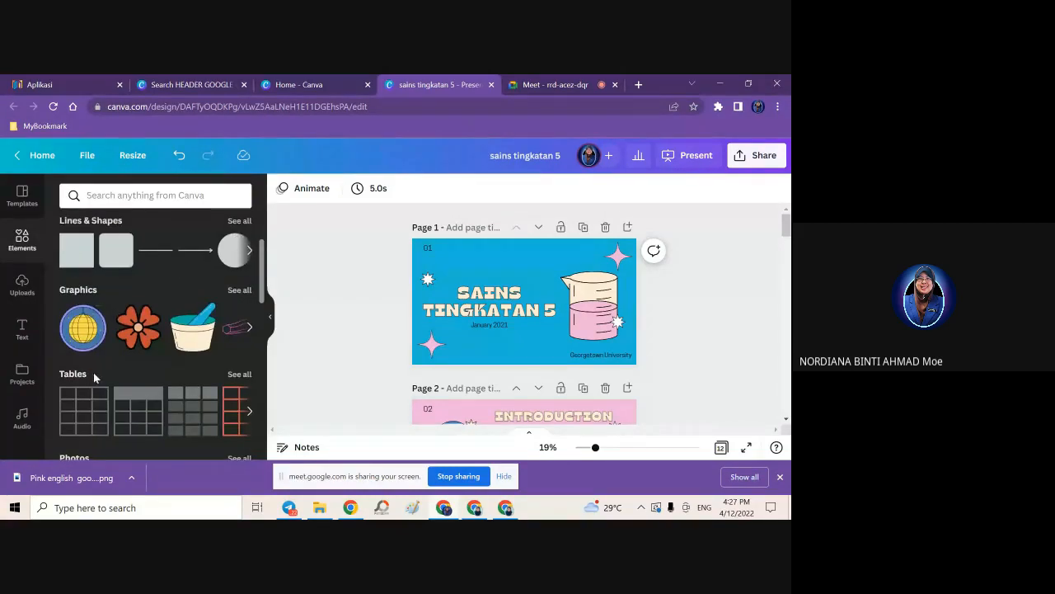
pyautogui.scroll(-4, 93, 372)
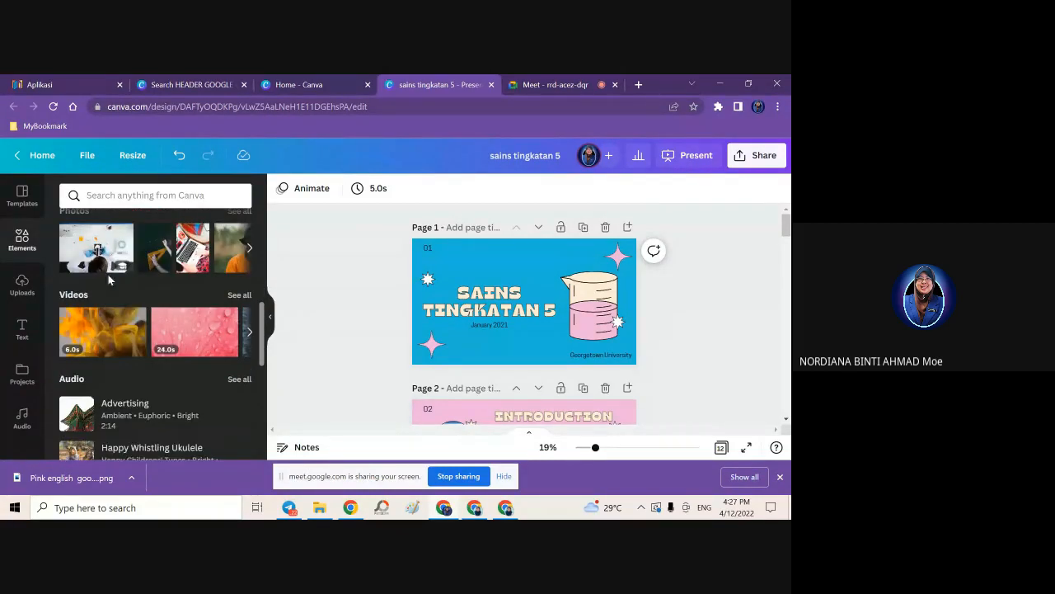
pyautogui.scroll(-1, 108, 281)
pyautogui.scroll(5, 110, 272)
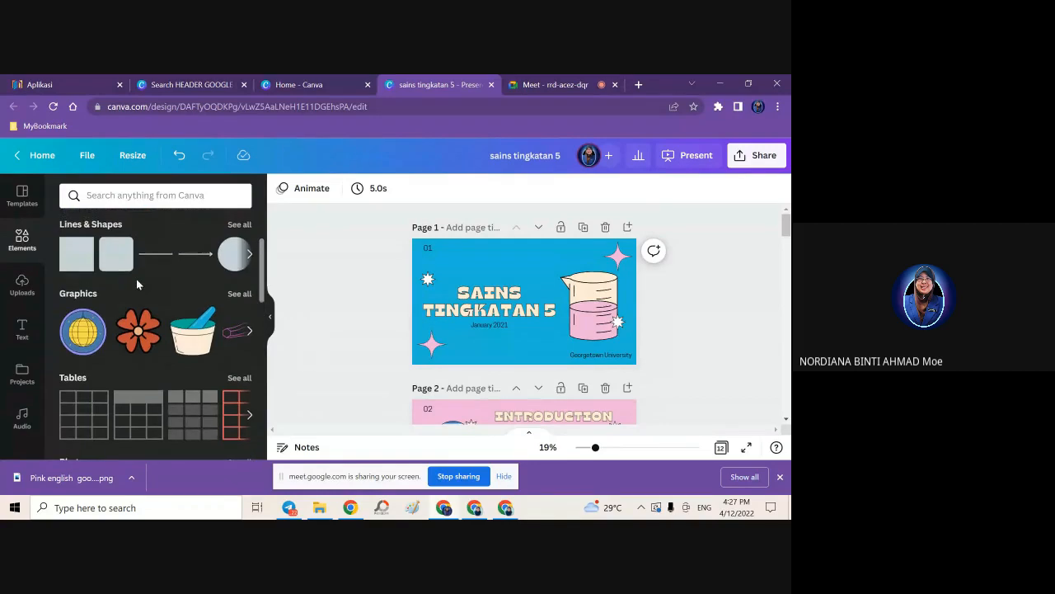
pyautogui.scroll(2, 137, 283)
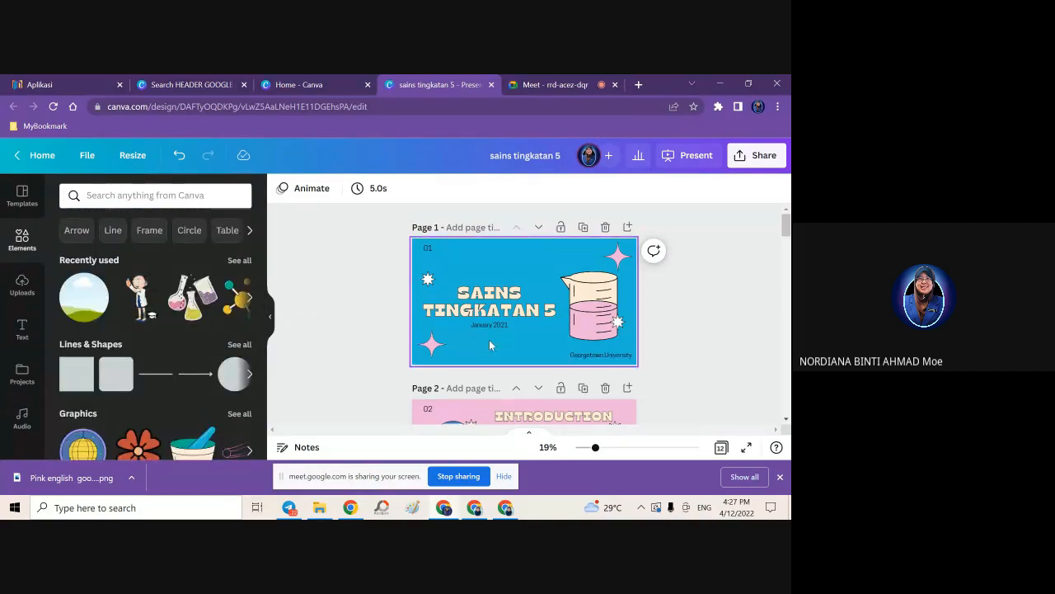
# Search the elements for "apparatus" and add the test tube rack and flask graphic above the cover title
pyautogui.click(127, 196)
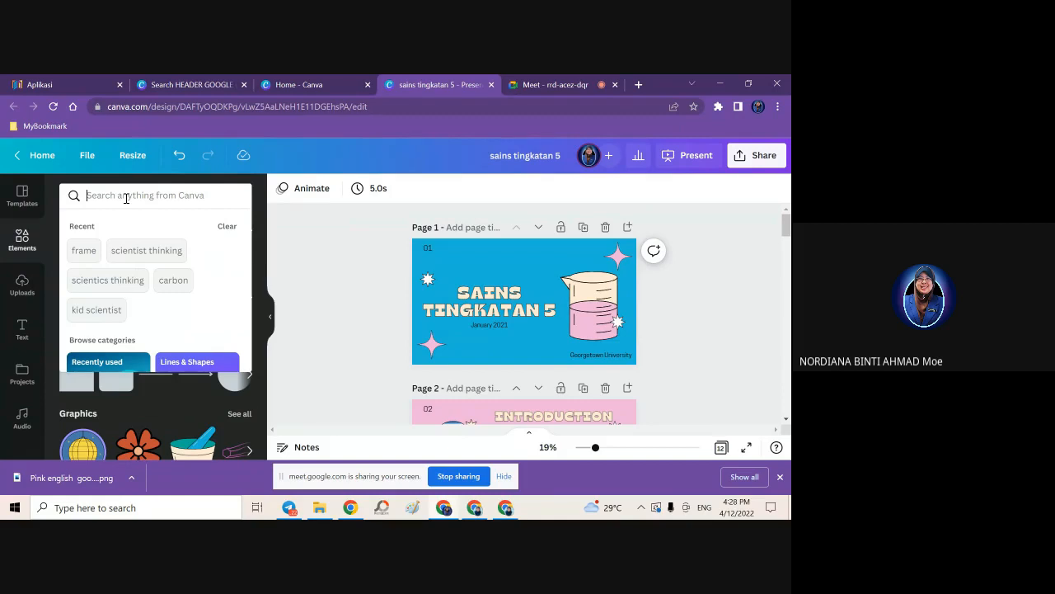
pyautogui.write('apparat')
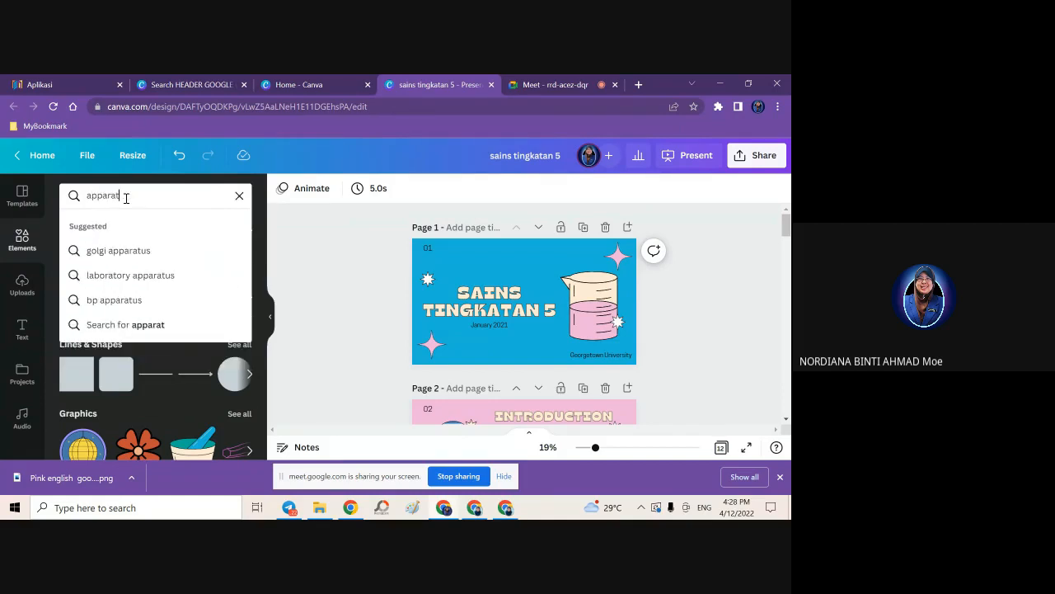
pyautogui.write('us')
pyautogui.press('Return')
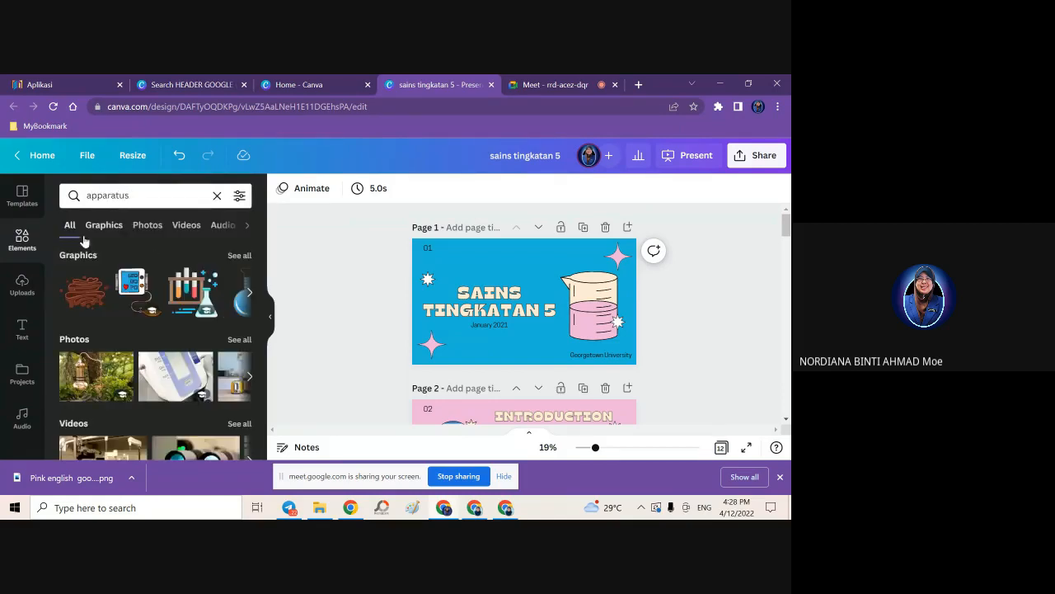
pyautogui.click(196, 293)
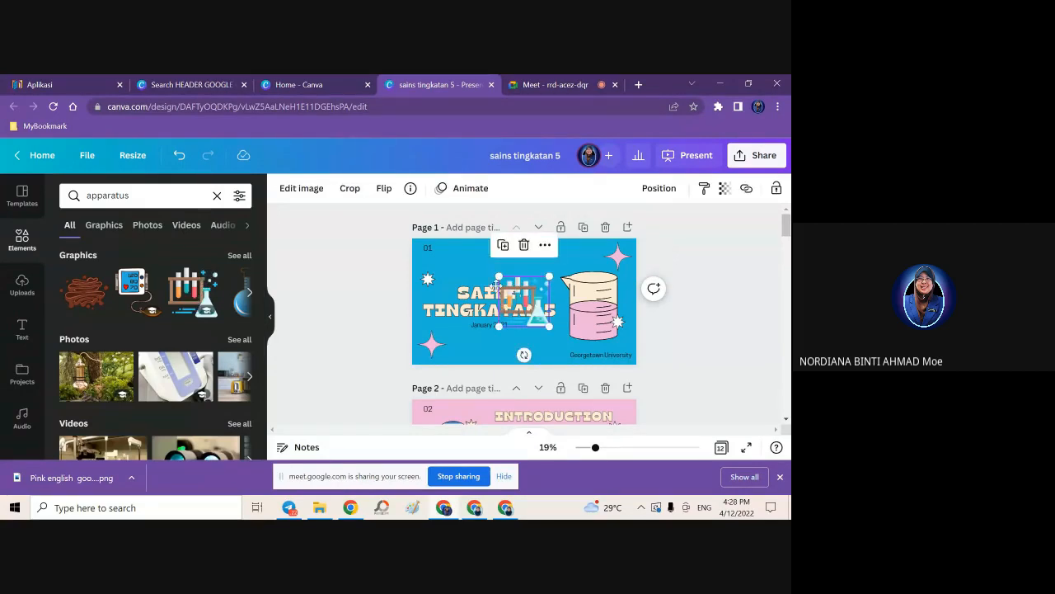
pyautogui.moveTo(497, 284); pyautogui.dragTo(462, 253)
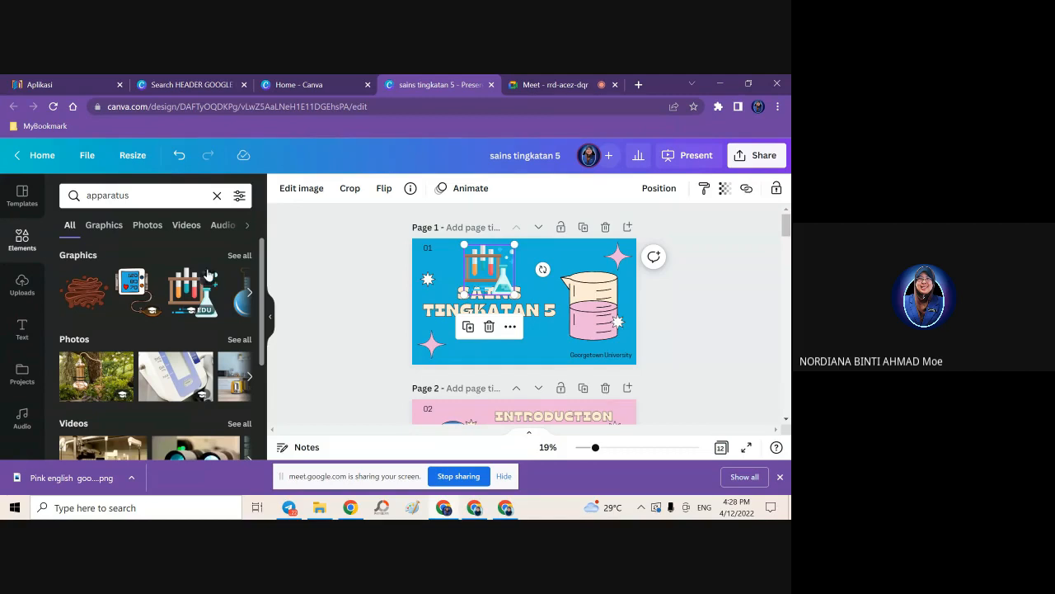
# View the Laboratory Apparatus graphic's details and find related elements through its "chemical" keyword
pyautogui.click(209, 282)
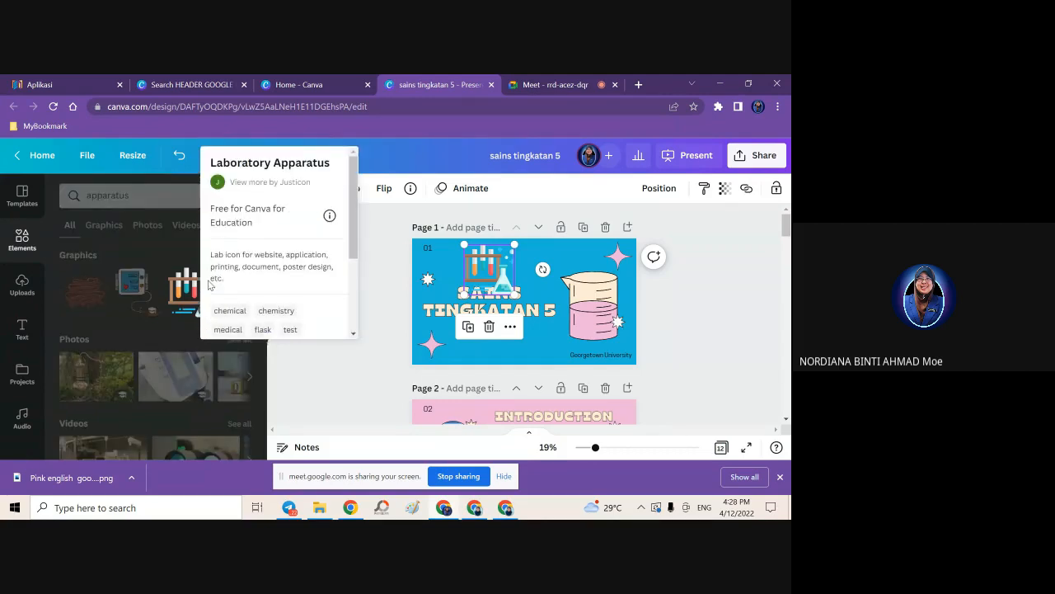
pyautogui.scroll(-2, 236, 281)
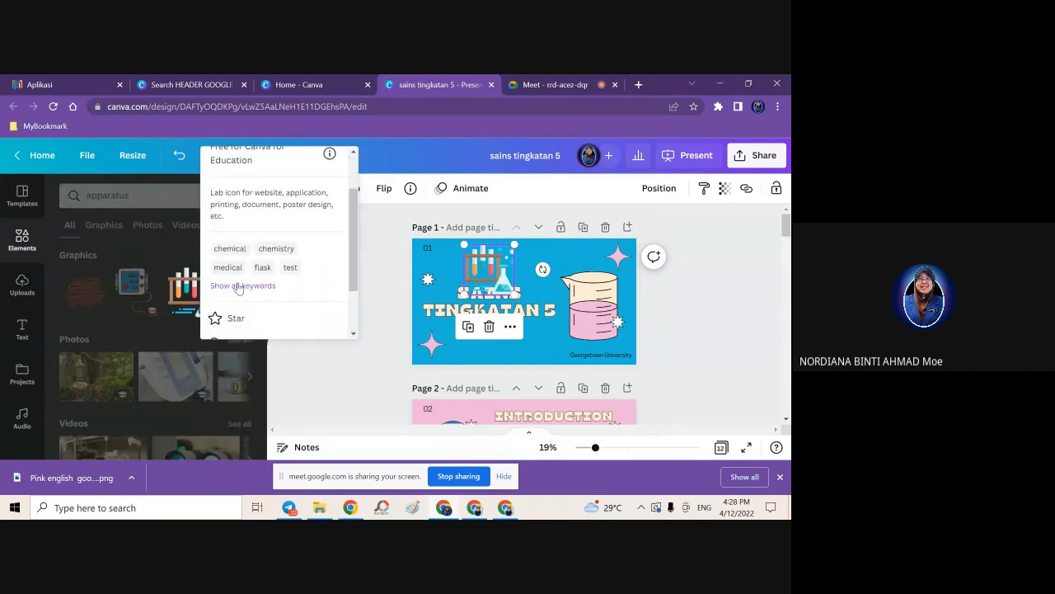
pyautogui.click(237, 257)
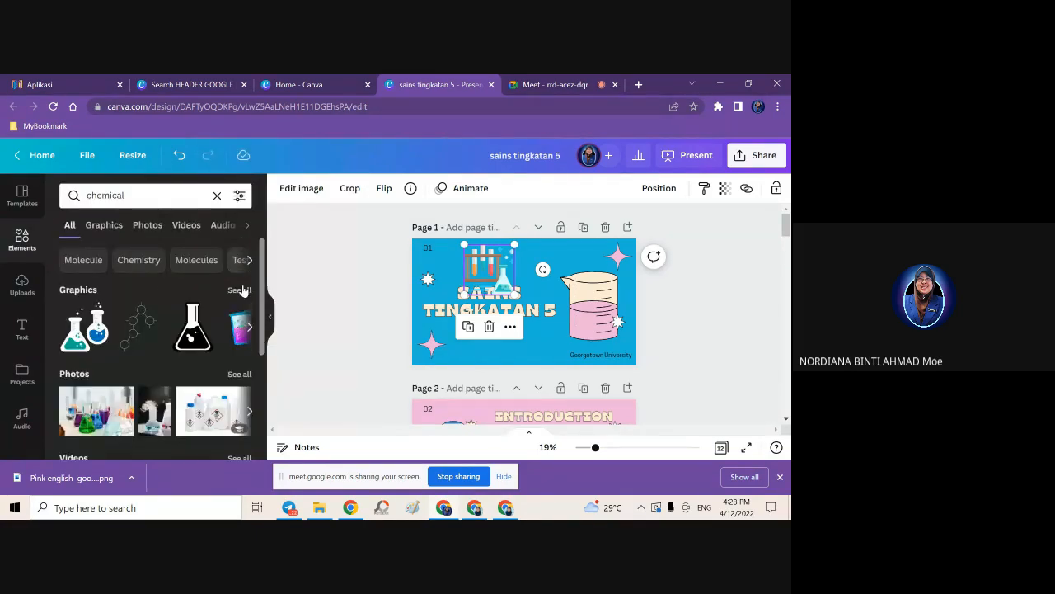
pyautogui.scroll(-1, 239, 318)
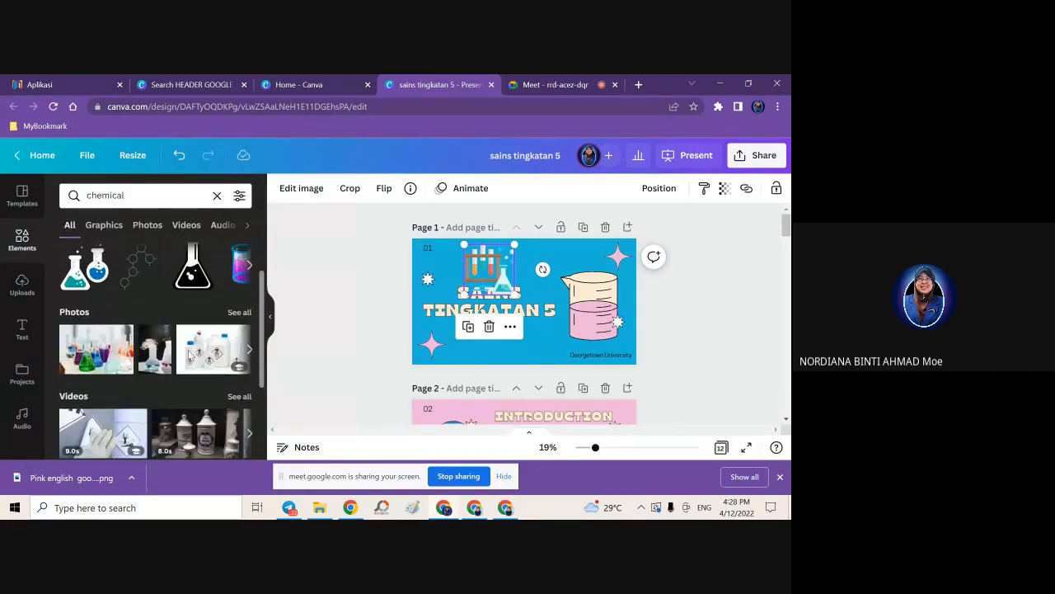
# Shrink the apparatus graphic into the space between the title and pink star, and add the two-flask graphic to the cover
pyautogui.moveTo(493, 285); pyautogui.dragTo(534, 263)
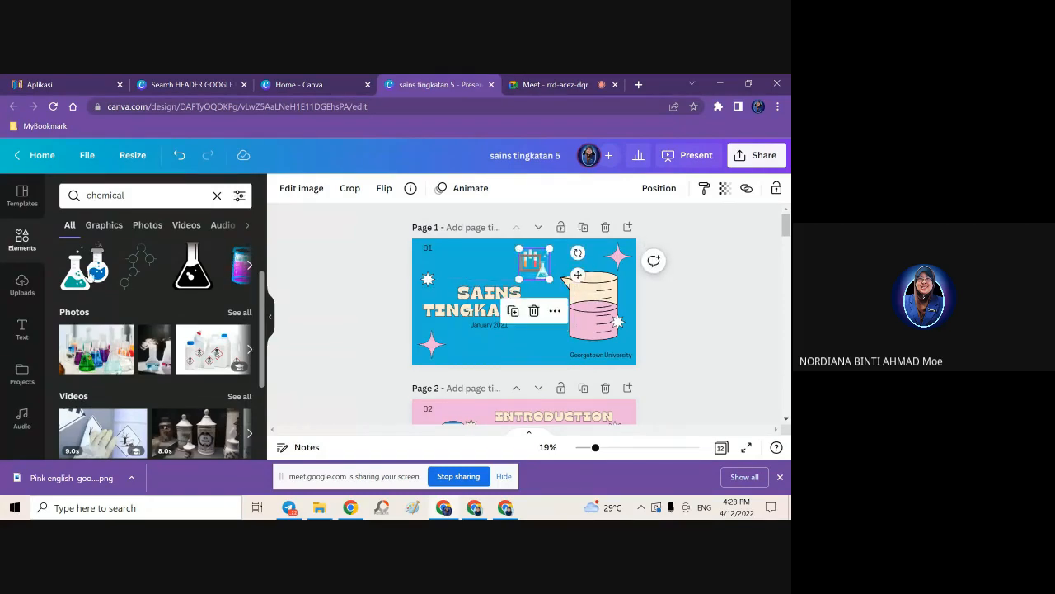
pyautogui.click(85, 265)
pyautogui.moveTo(521, 301); pyautogui.dragTo(490, 288)
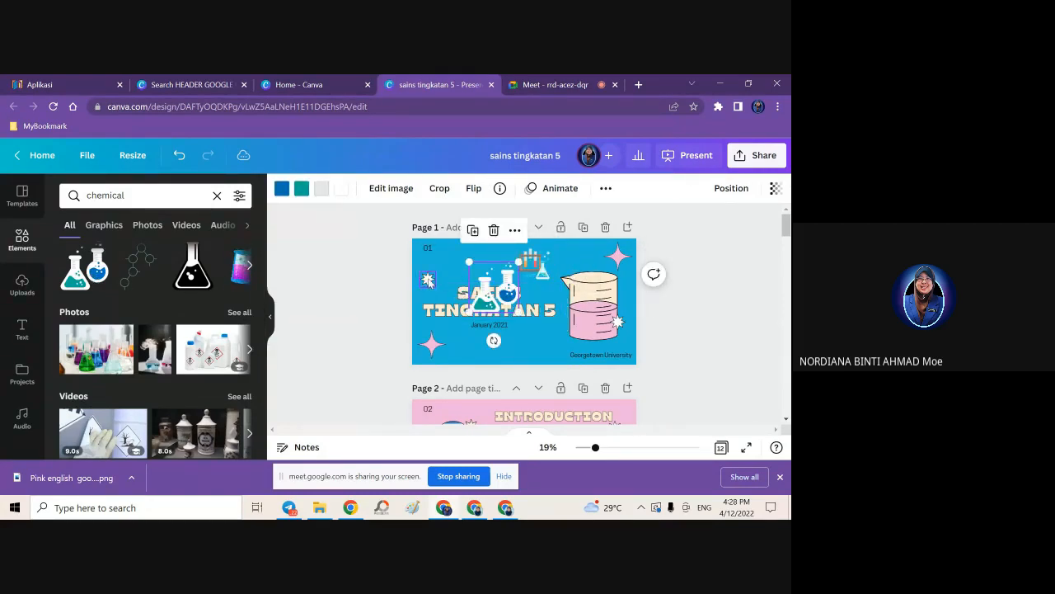
# Delete the white starburst and pink star on the cover's left side, and move the two-flask graphic to its lower-left corner
pyautogui.click(428, 281)
pyautogui.press('Delete')
pyautogui.click(432, 344)
pyautogui.press('Delete')
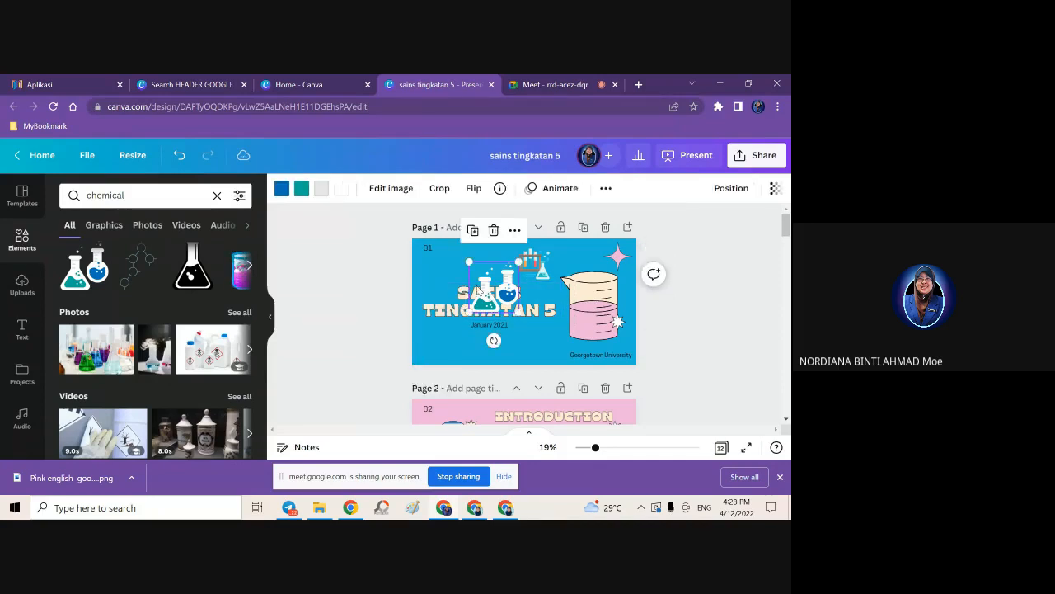
pyautogui.moveTo(484, 294); pyautogui.dragTo(432, 339)
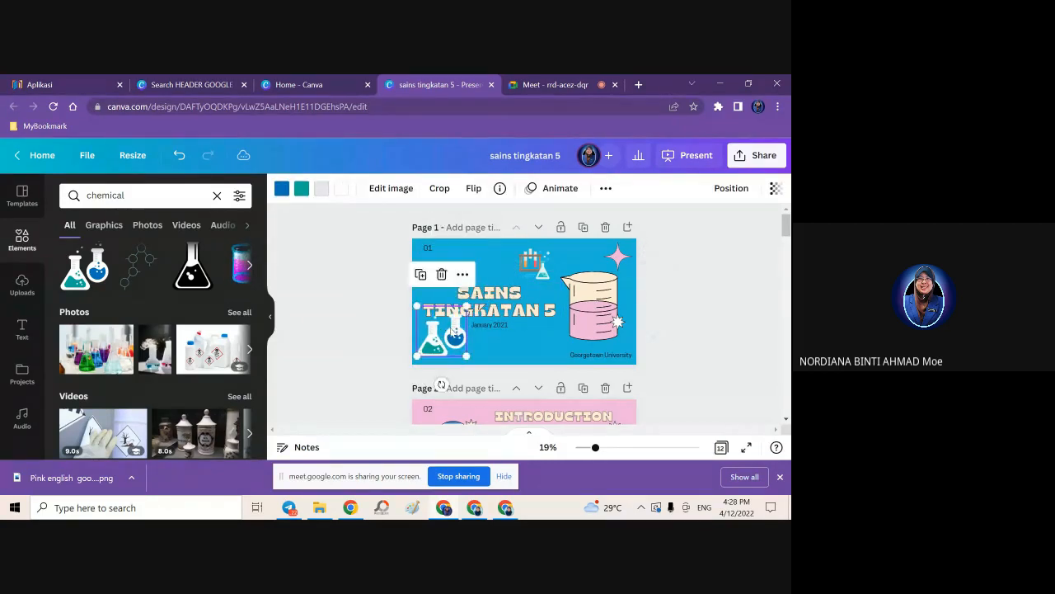
# Delete the pink star in the cover's upper-right corner and place a small purple bubbling beaker graphic above the title, near the page number
pyautogui.click(621, 261)
pyautogui.press('Delete')
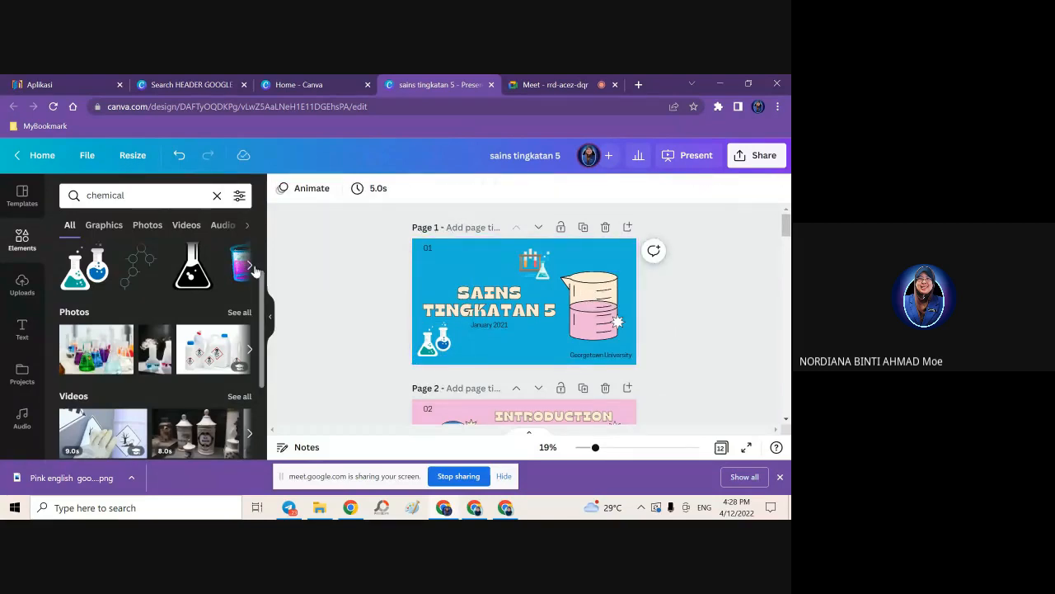
pyautogui.click(249, 266)
pyautogui.click(250, 268)
pyautogui.click(84, 272)
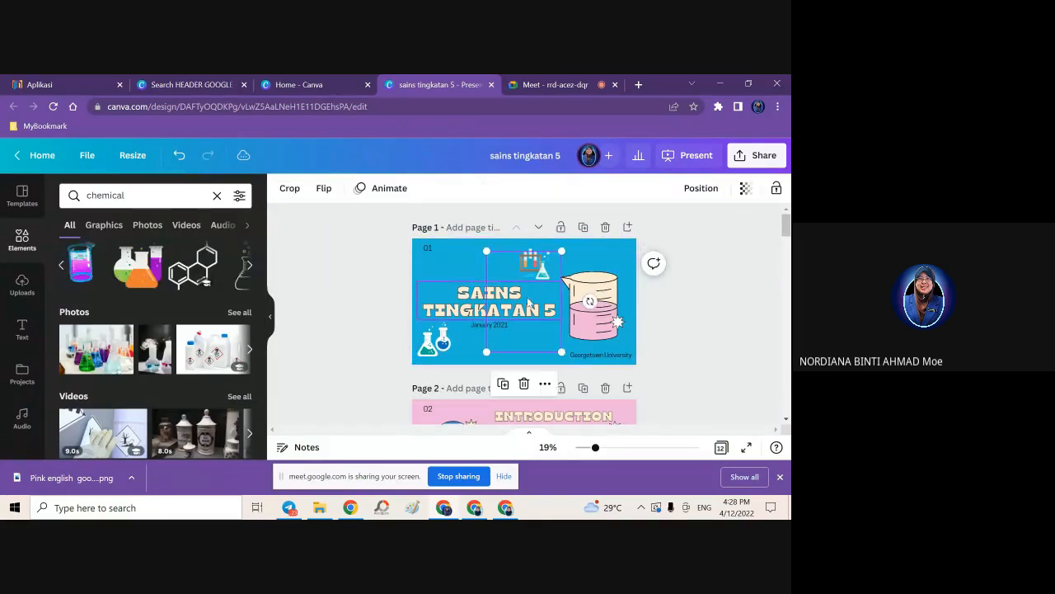
pyautogui.moveTo(488, 252); pyautogui.dragTo(458, 264)
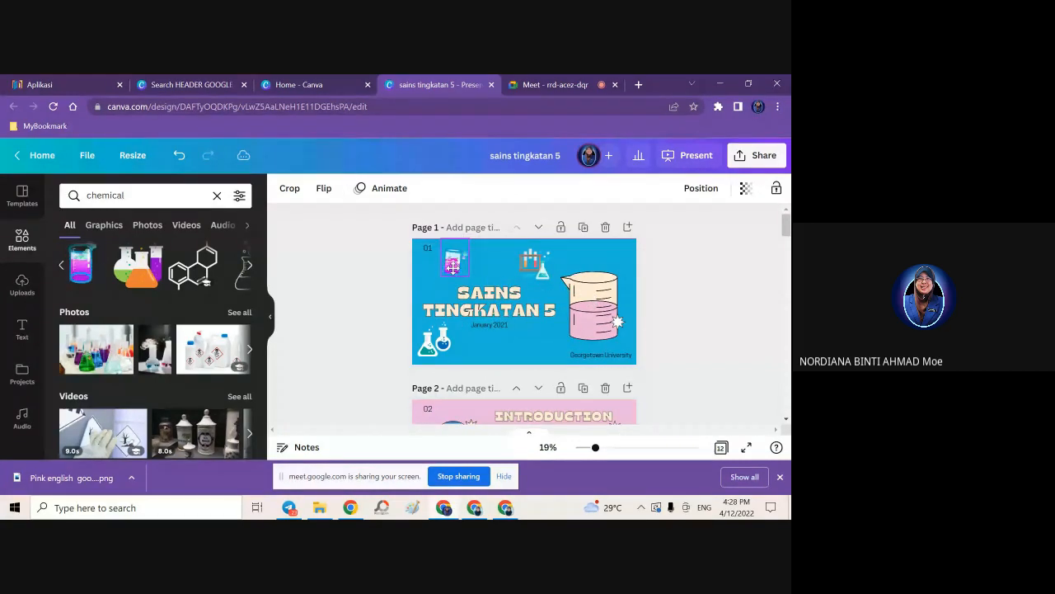
pyautogui.click(693, 276)
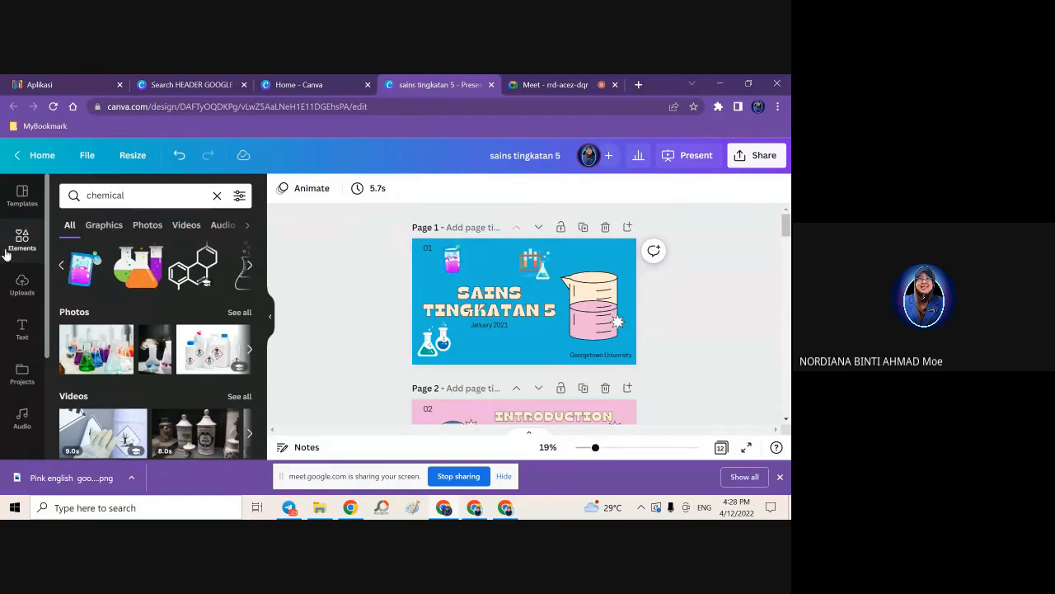
pyautogui.click(488, 300)
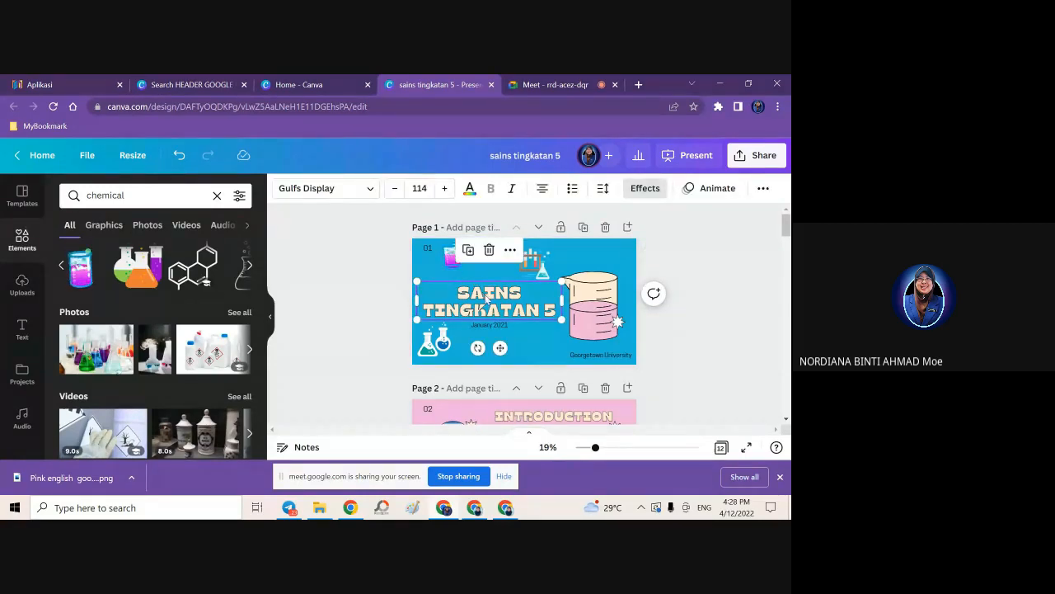
pyautogui.click(487, 296)
pyautogui.moveTo(460, 294); pyautogui.dragTo(550, 308)
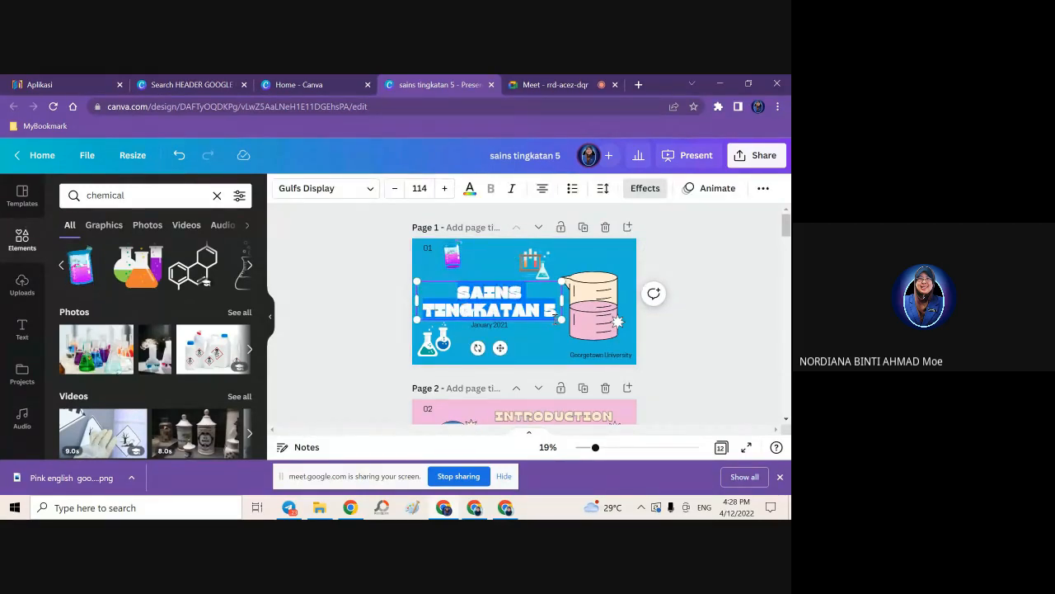
pyautogui.click(541, 336)
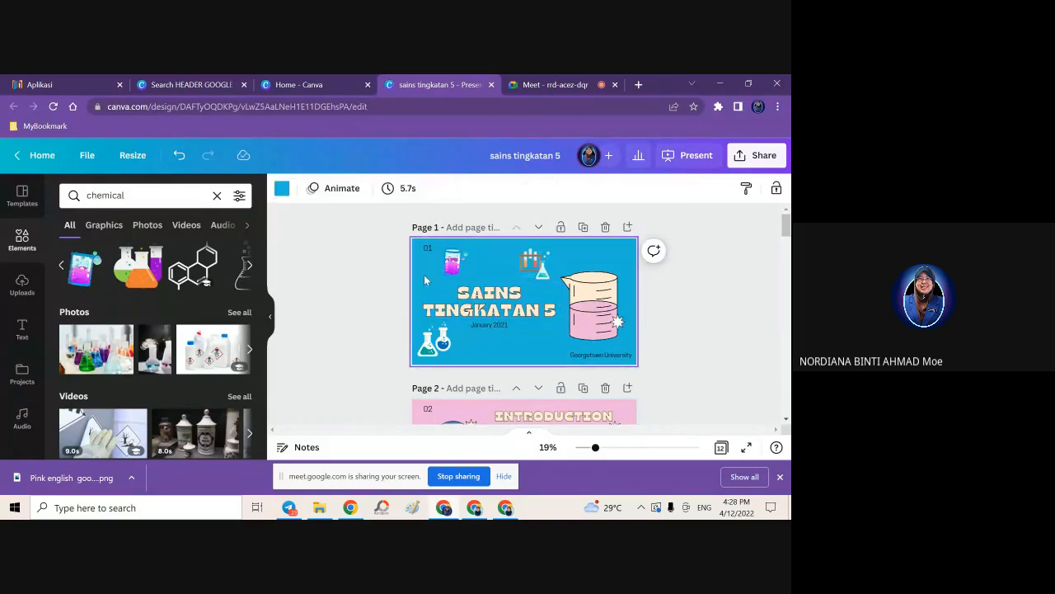
pyautogui.click(327, 262)
# Change the font of the word "SAINS" in the cover title to Shrikhand
pyautogui.click(489, 293)
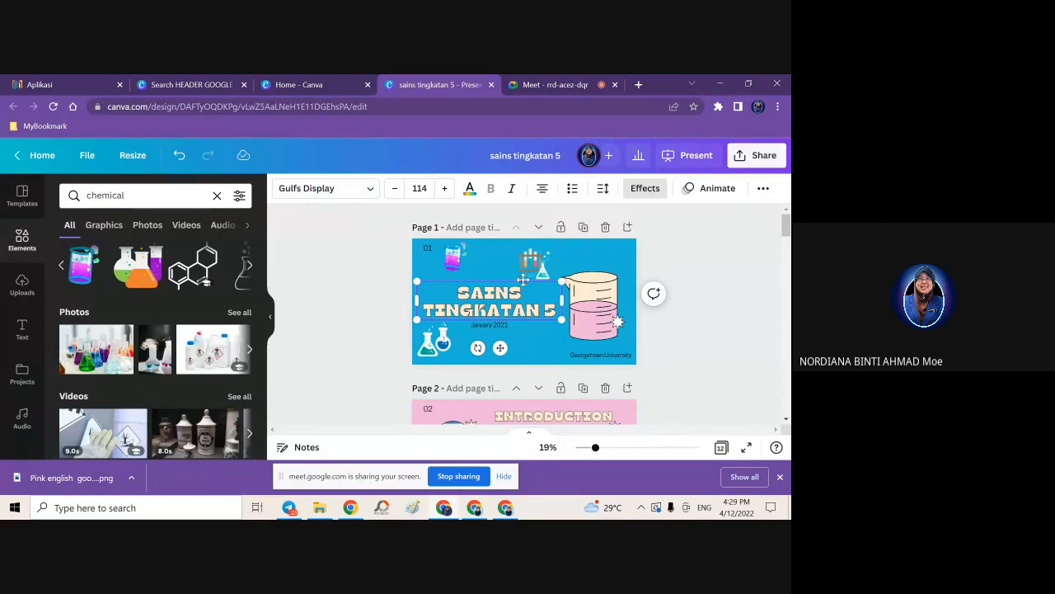
pyautogui.click(371, 190)
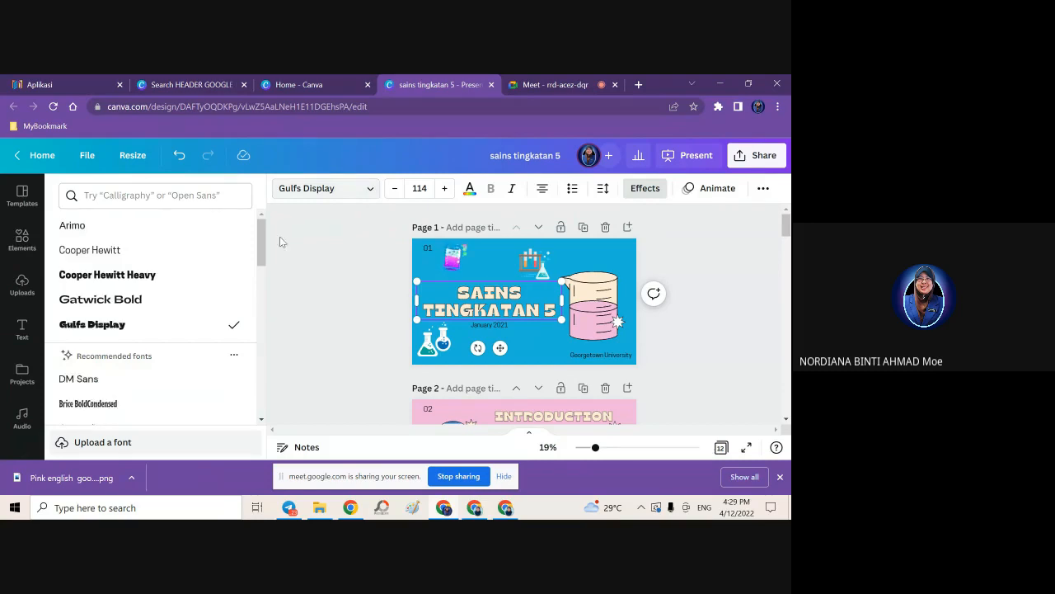
pyautogui.moveTo(259, 247); pyautogui.dragTo(265, 310)
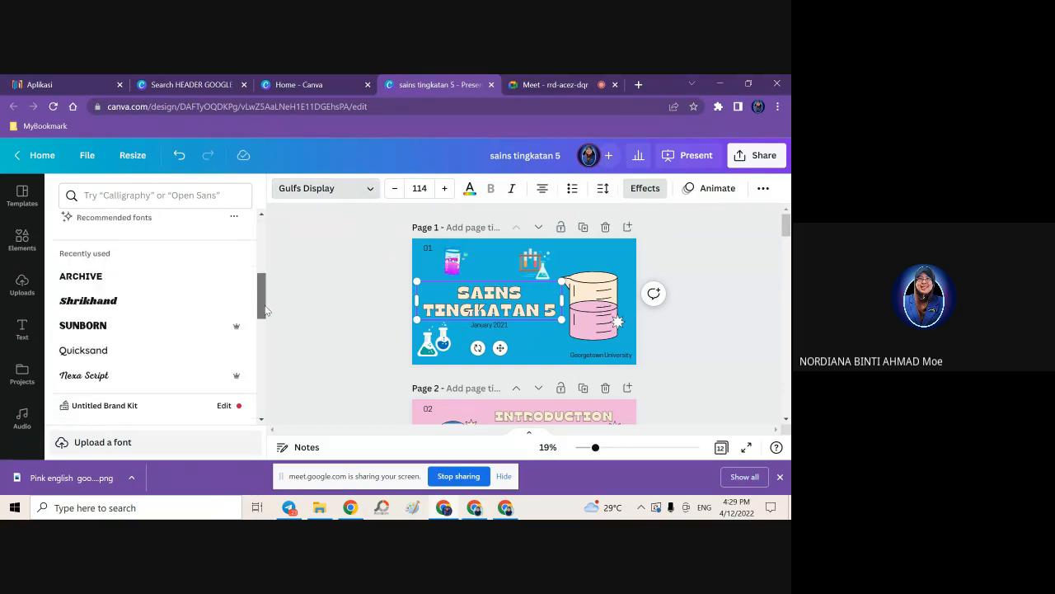
pyautogui.click(175, 293)
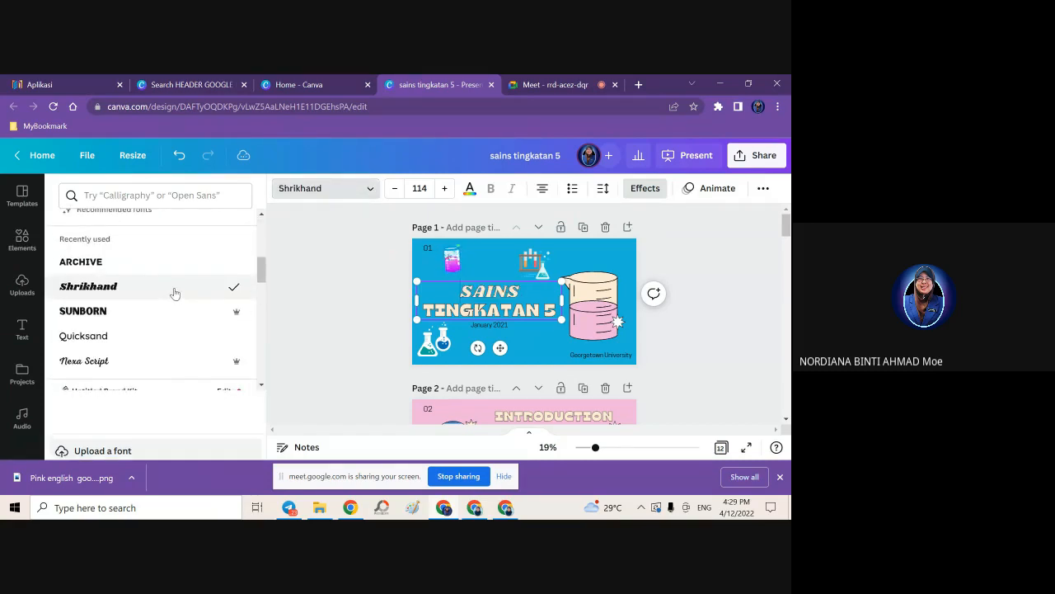
# Change the font of the title's second line, "TINGKATAN 5", to Quicksand
pyautogui.moveTo(425, 312); pyautogui.dragTo(557, 311)
pyautogui.scroll(-1, 149, 305)
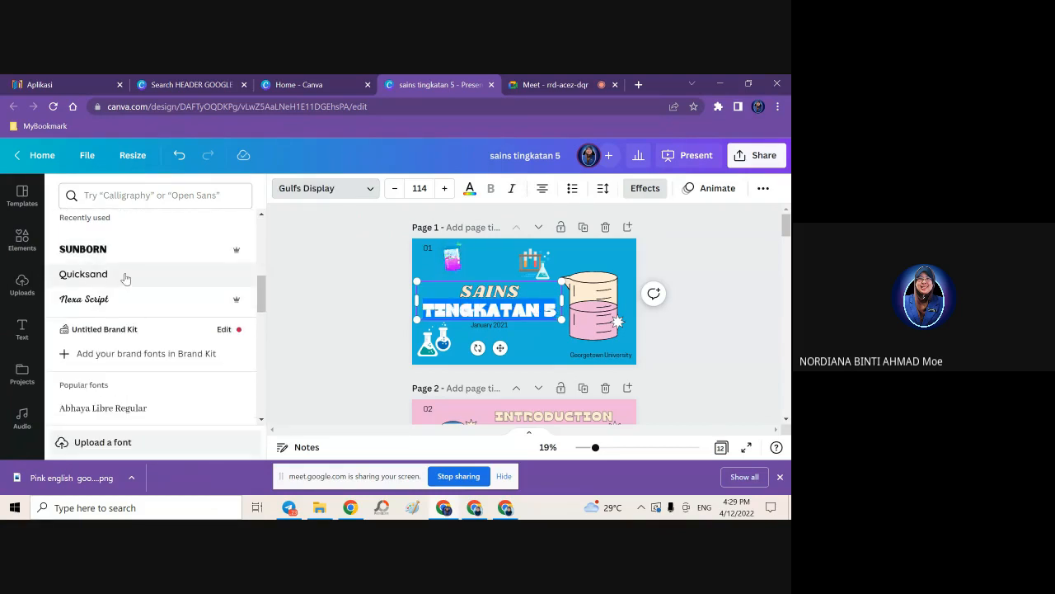
pyautogui.click(126, 274)
pyautogui.click(658, 266)
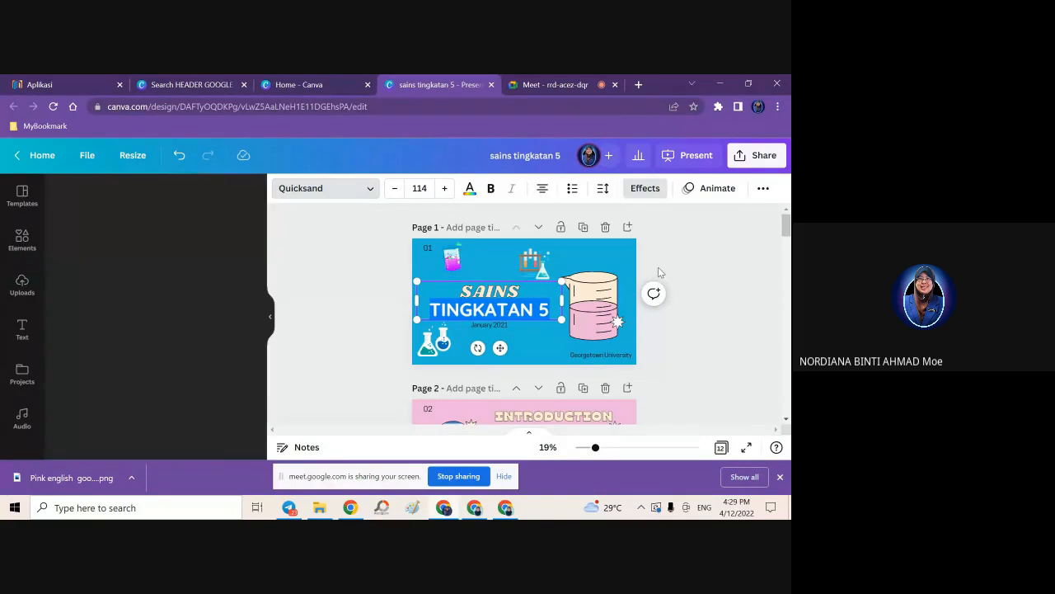
pyautogui.click(525, 333)
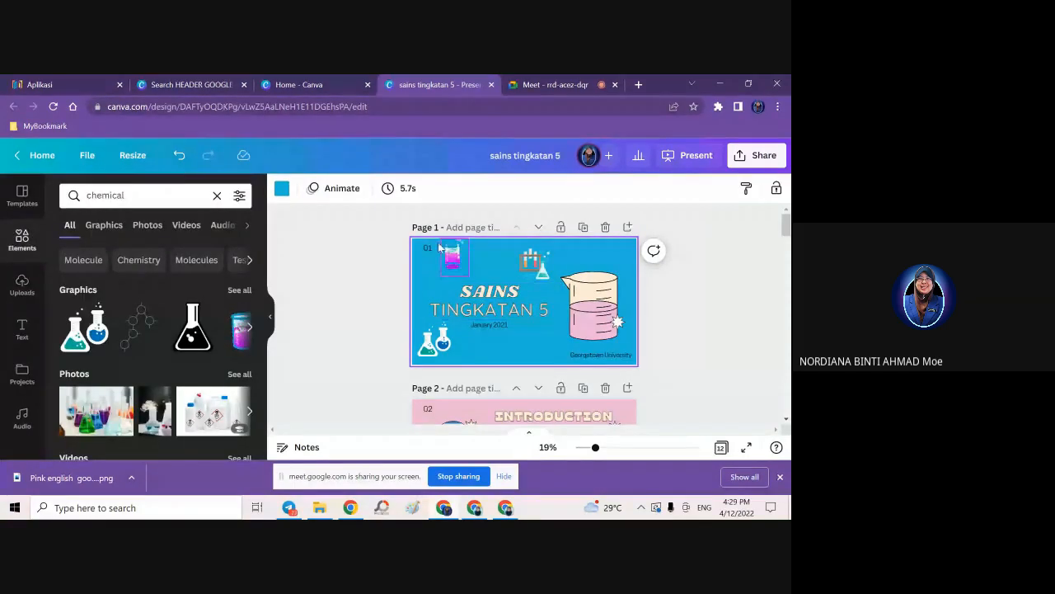
pyautogui.click(338, 263)
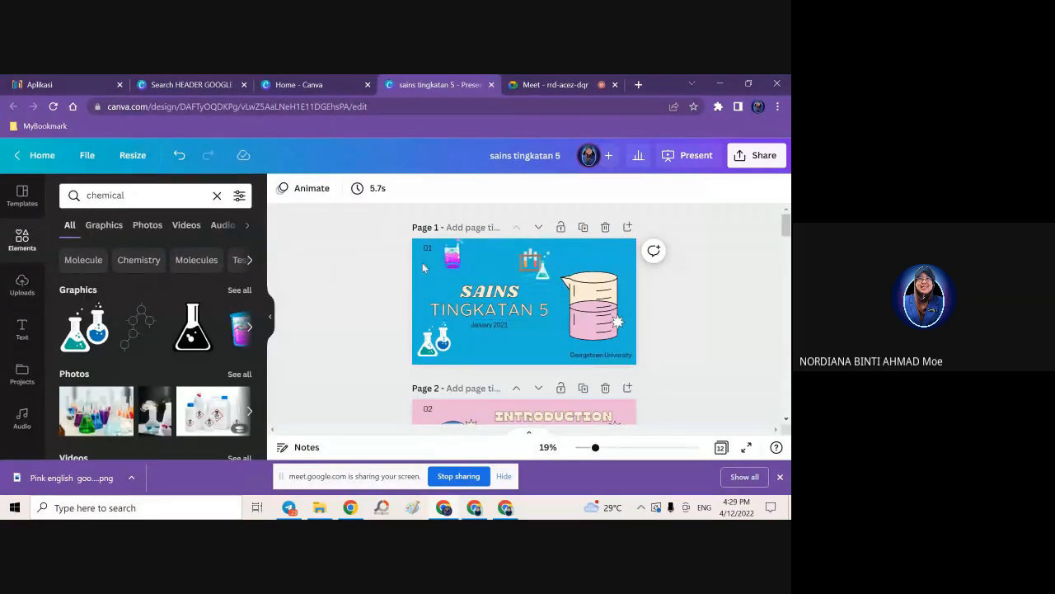
# Try the None, Shadow and Lift text effects on the cover title
pyautogui.click(477, 293)
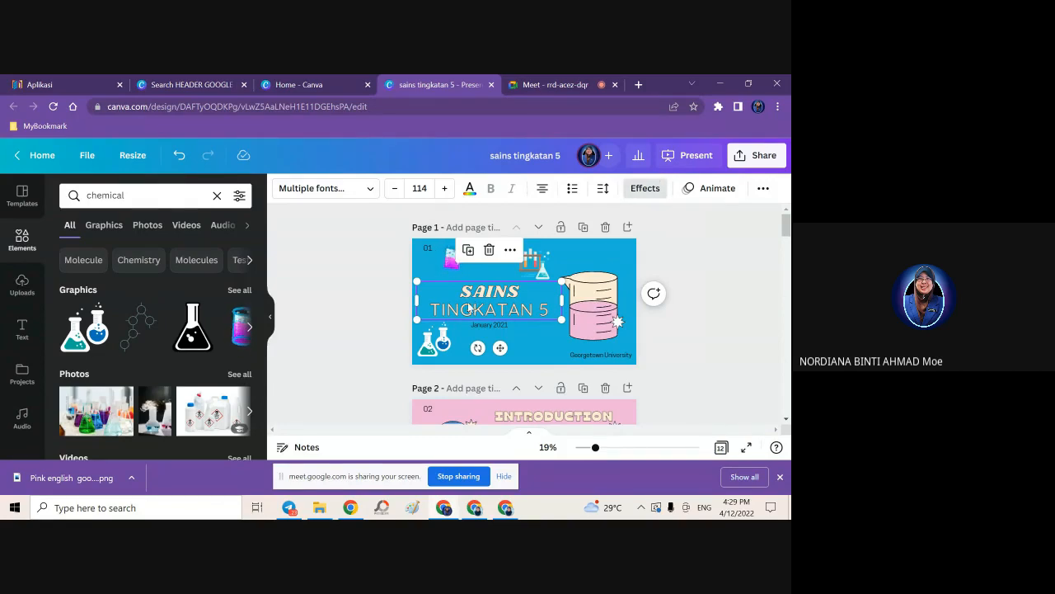
pyautogui.click(584, 259)
pyautogui.click(509, 311)
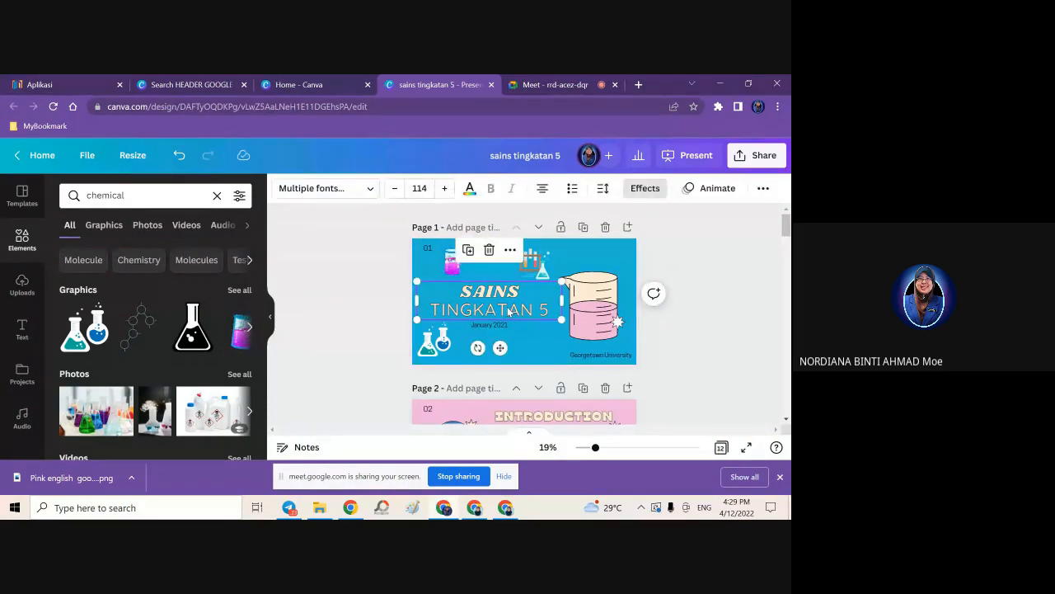
pyautogui.click(644, 188)
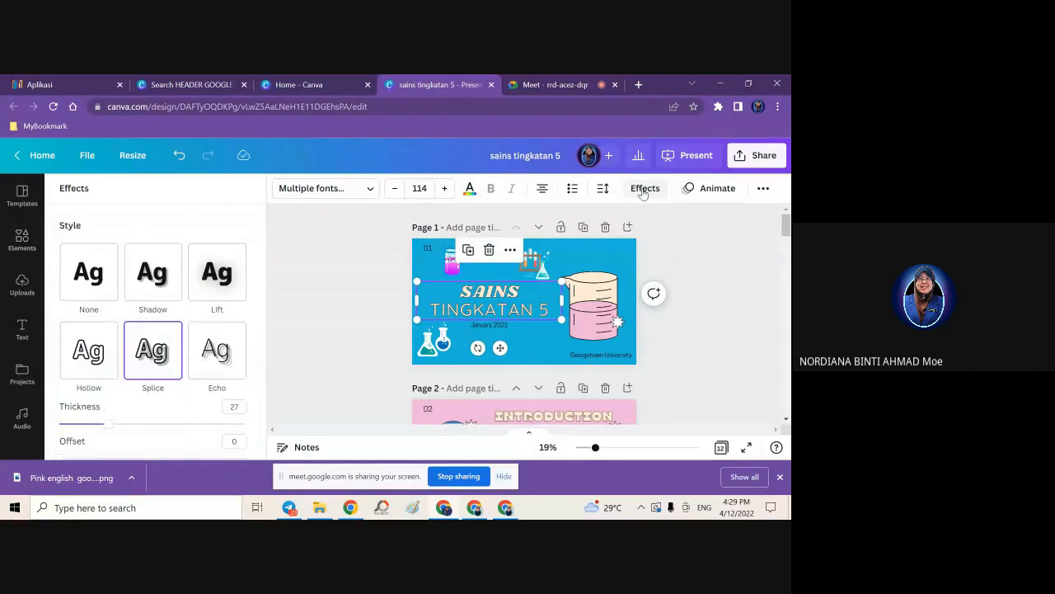
pyautogui.scroll(-1, 219, 329)
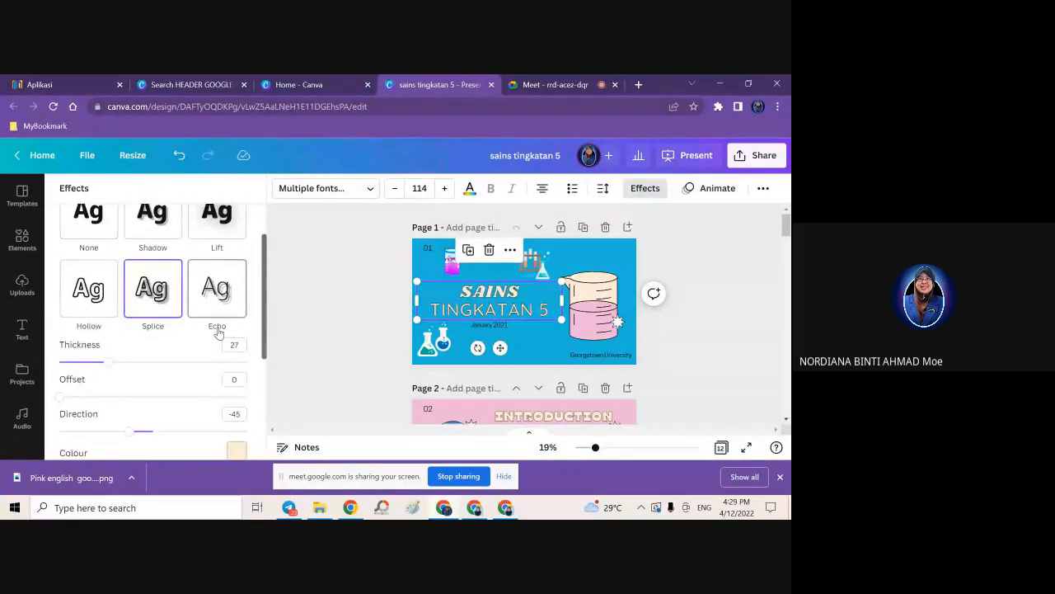
pyautogui.scroll(1, 218, 326)
pyautogui.click(89, 274)
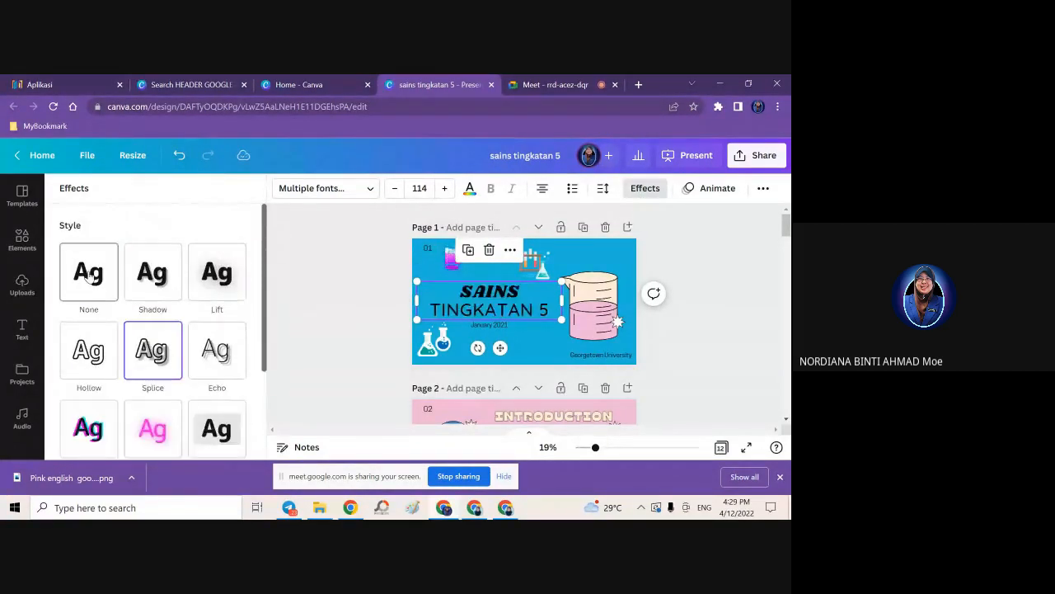
pyautogui.click(145, 279)
pyautogui.click(216, 277)
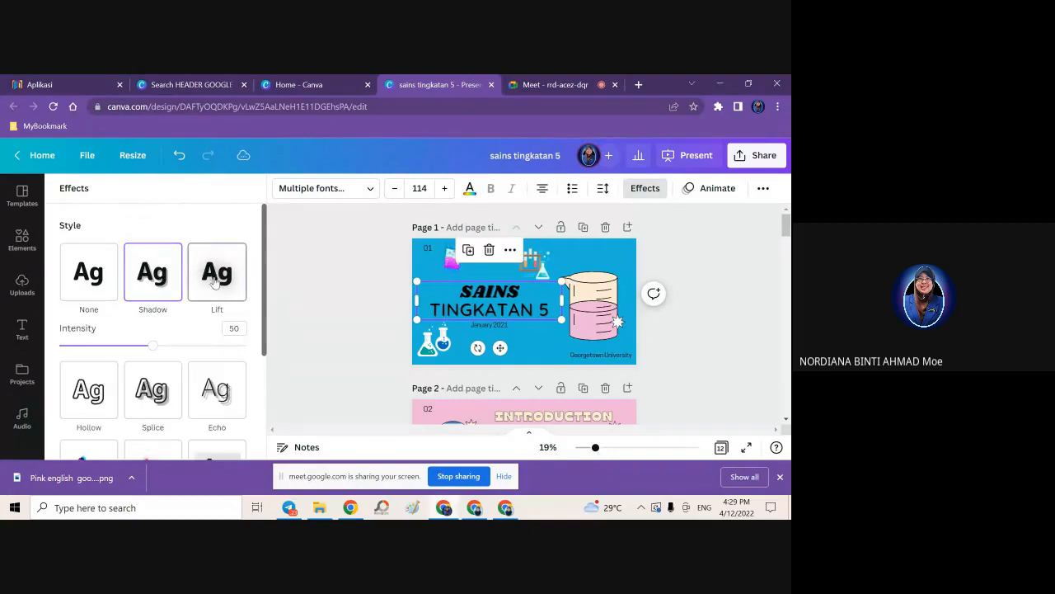
# Try the Background text effect on the cover title with the document's pink as its colour
pyautogui.scroll(-2, 211, 373)
pyautogui.click(216, 363)
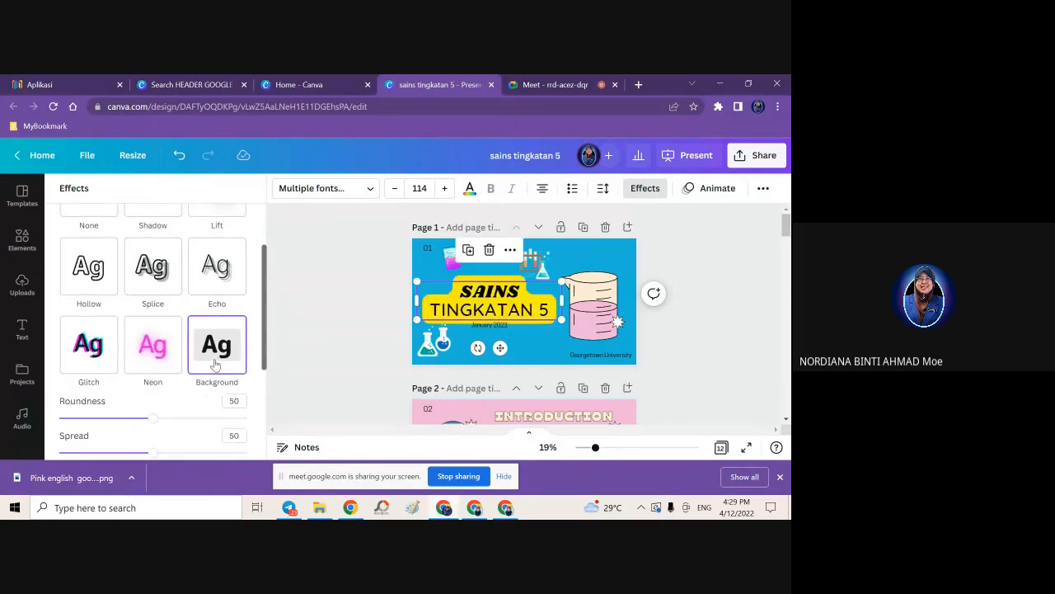
pyautogui.scroll(-1, 229, 416)
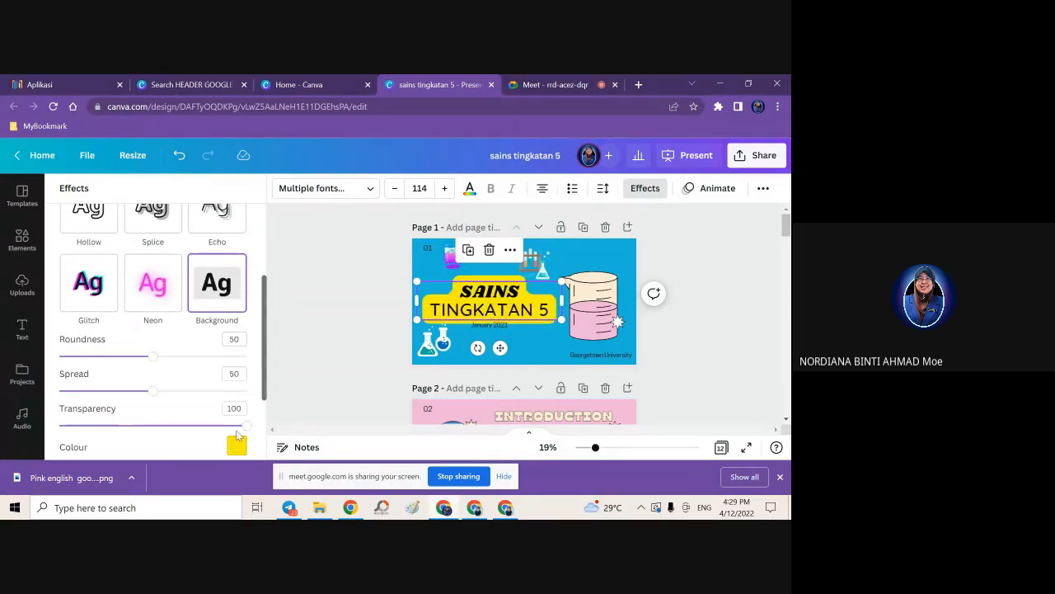
pyautogui.click(236, 447)
pyautogui.click(162, 295)
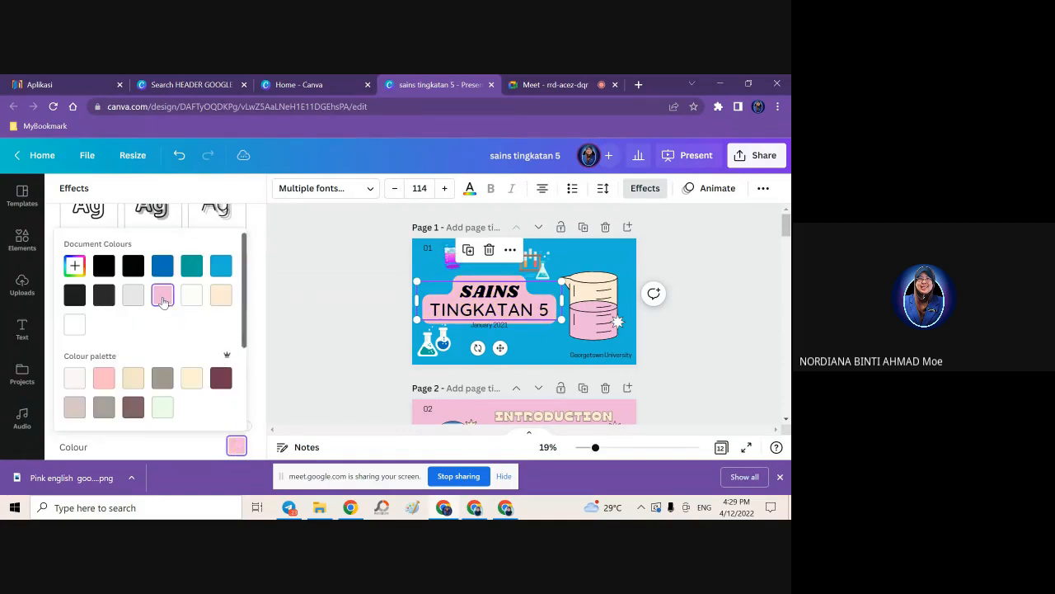
pyautogui.scroll(-2, 230, 416)
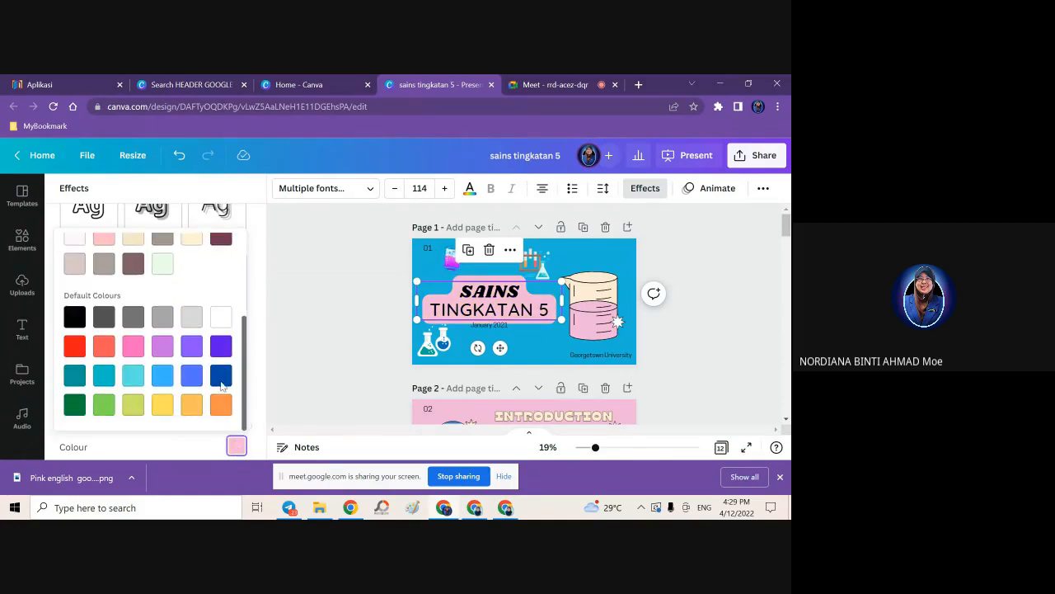
pyautogui.scroll(2, 220, 378)
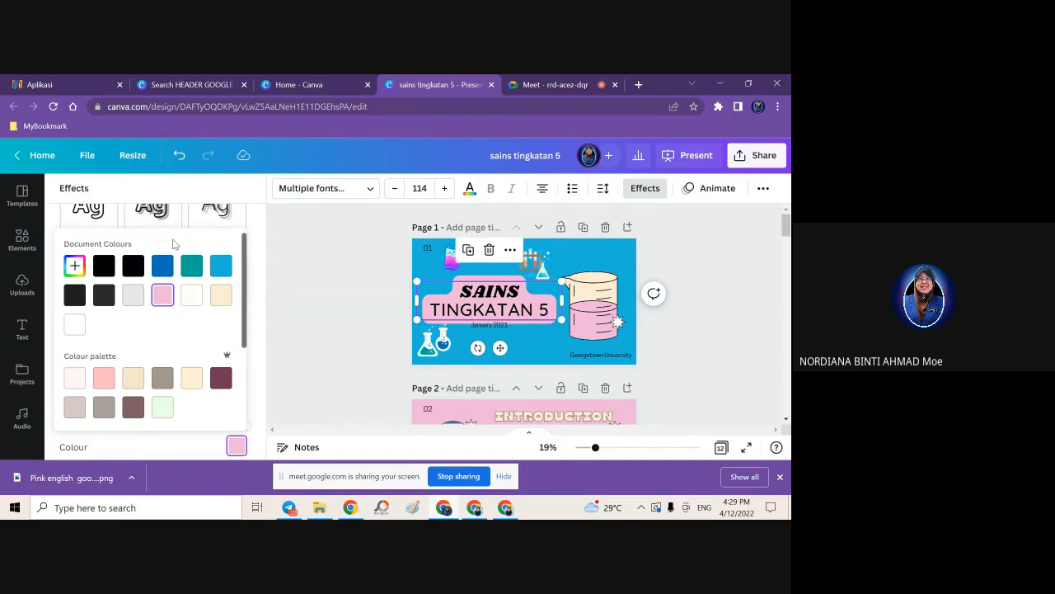
# Give the cover title the Echo effect with an offset of 58 and the document's pink as its colour
pyautogui.click(212, 218)
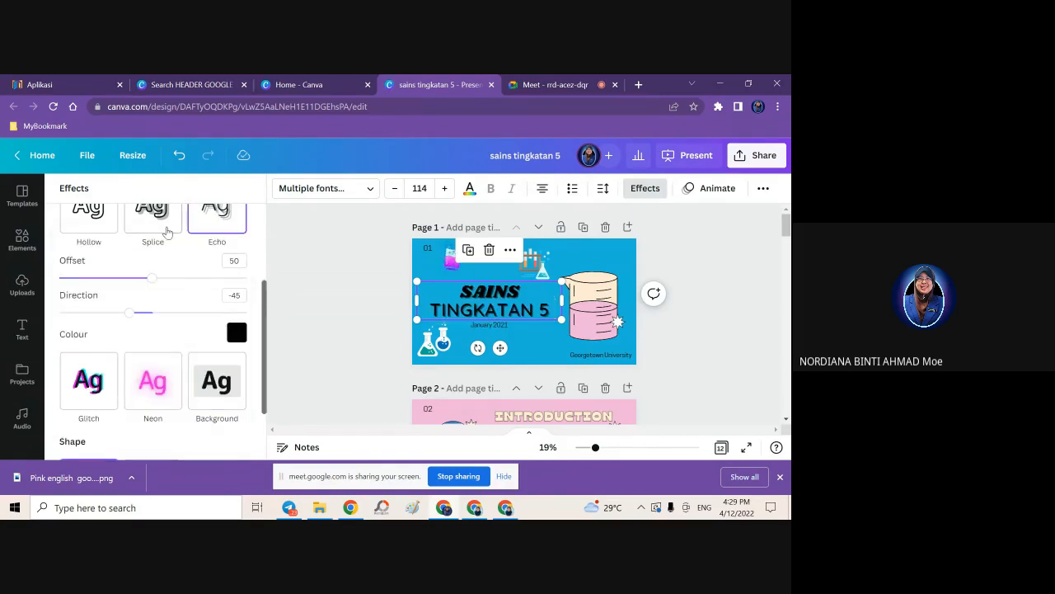
pyautogui.moveTo(157, 282)
pyautogui.mouseDown()
pyautogui.moveTo(212, 278)
pyautogui.moveTo(116, 279)
pyautogui.moveTo(167, 277)
pyautogui.mouseUp()
pyautogui.click(237, 333)
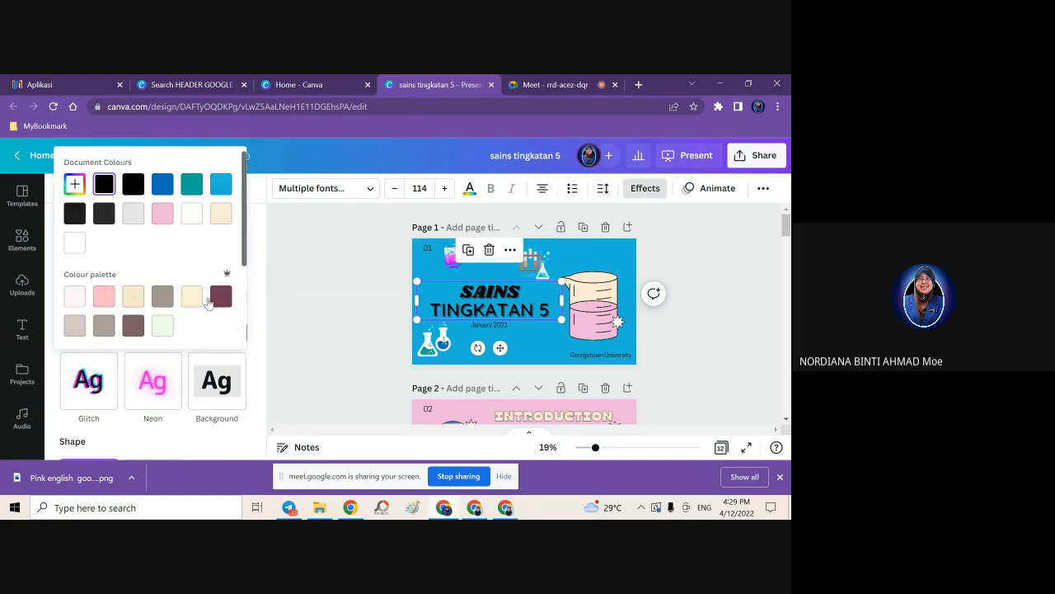
pyautogui.click(163, 217)
pyautogui.click(275, 281)
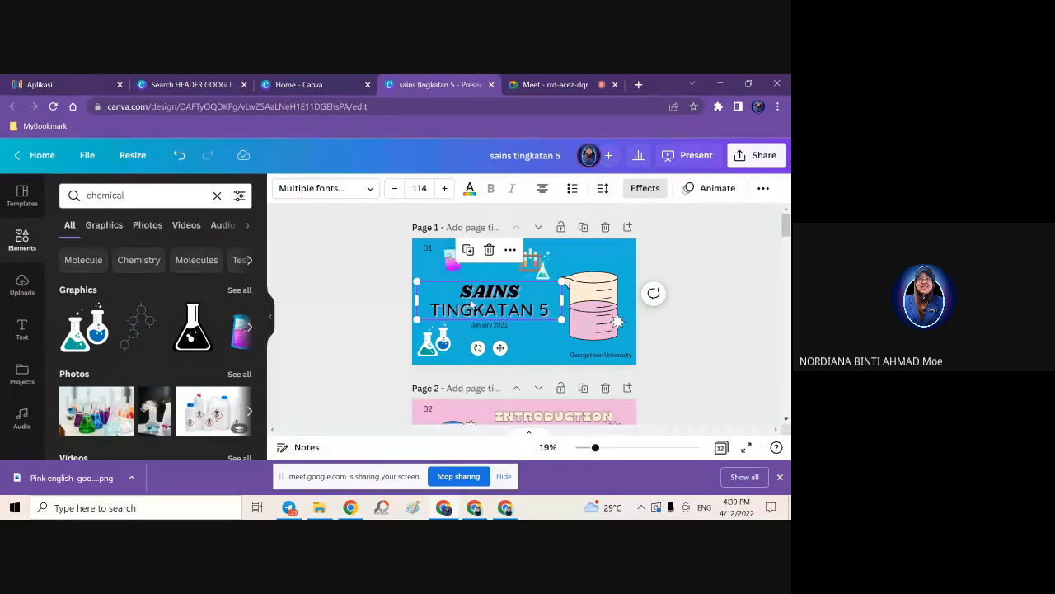
# Try the Splice text effect on the cover title
pyautogui.click(645, 188)
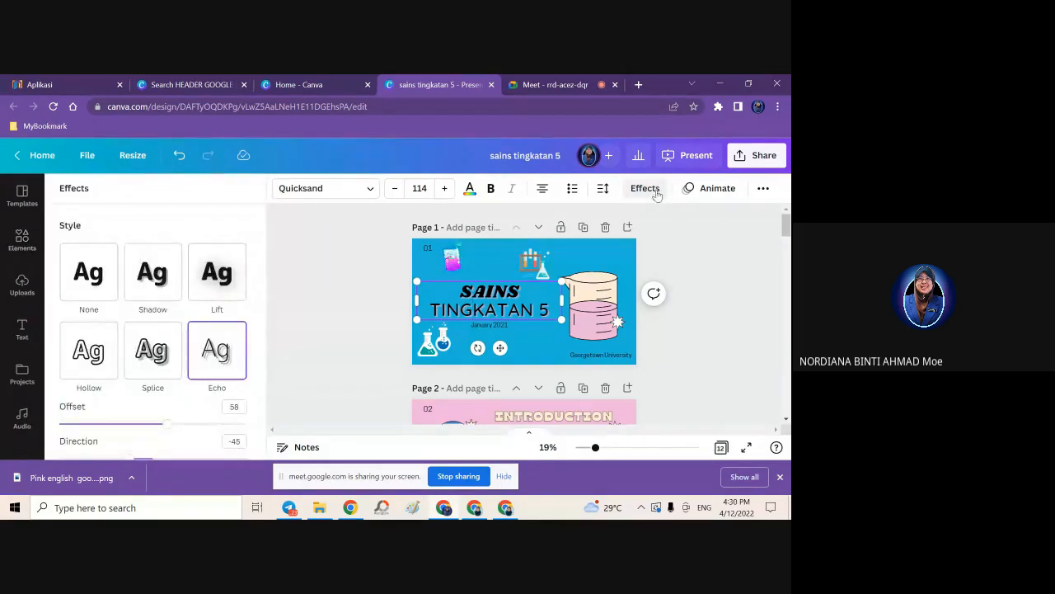
pyautogui.click(655, 192)
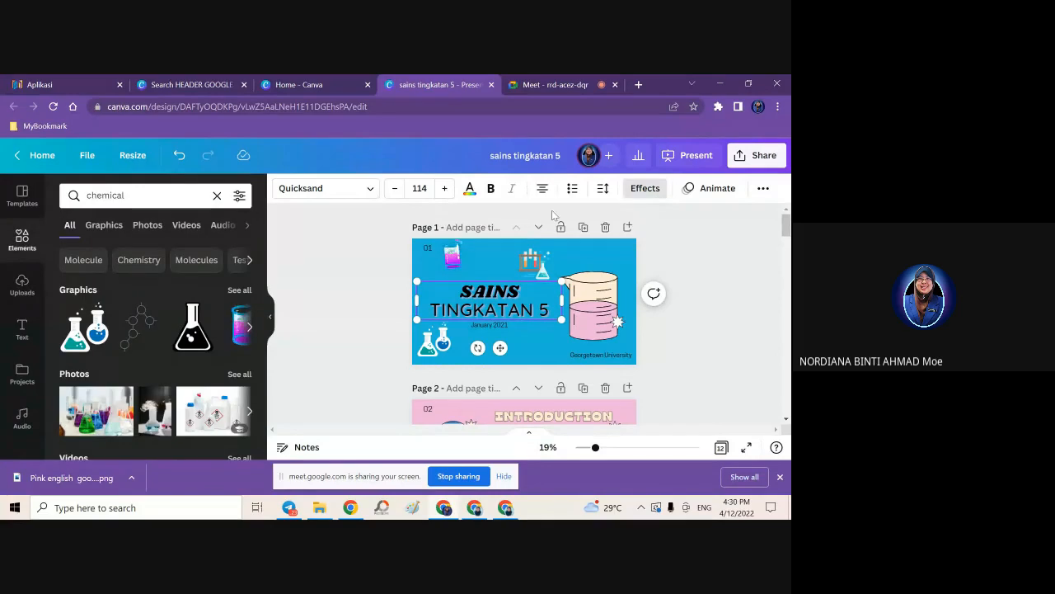
pyautogui.click(645, 189)
pyautogui.scroll(-3, 124, 280)
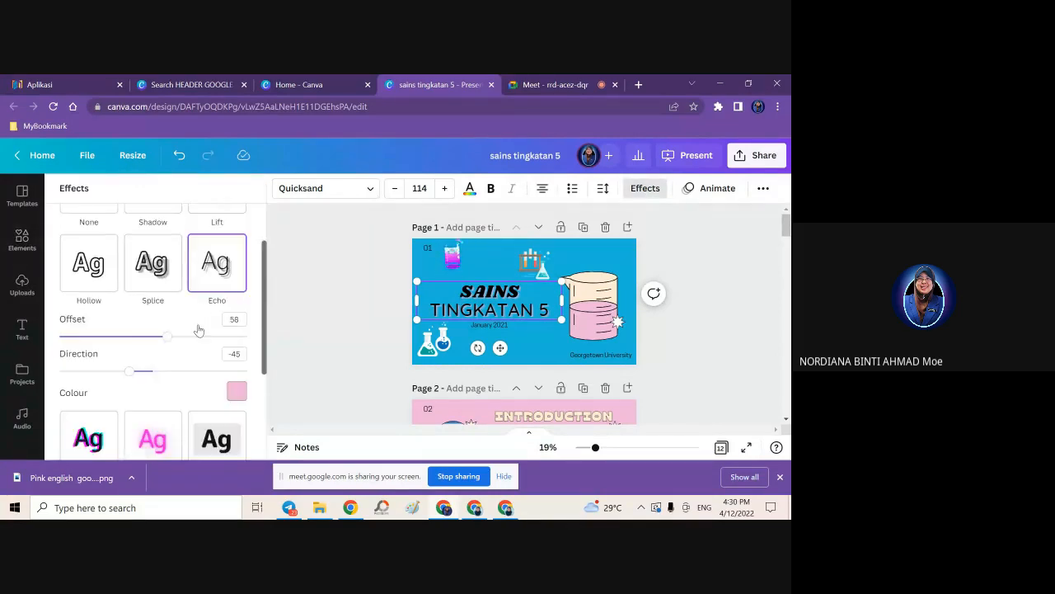
pyautogui.scroll(1, 97, 258)
pyautogui.scroll(1, 124, 276)
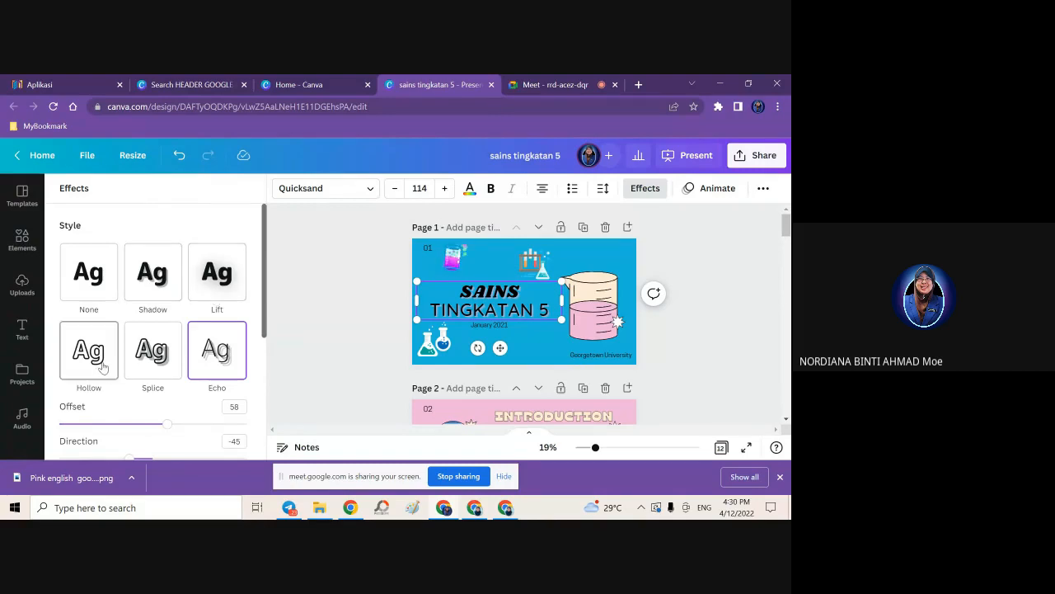
pyautogui.click(153, 350)
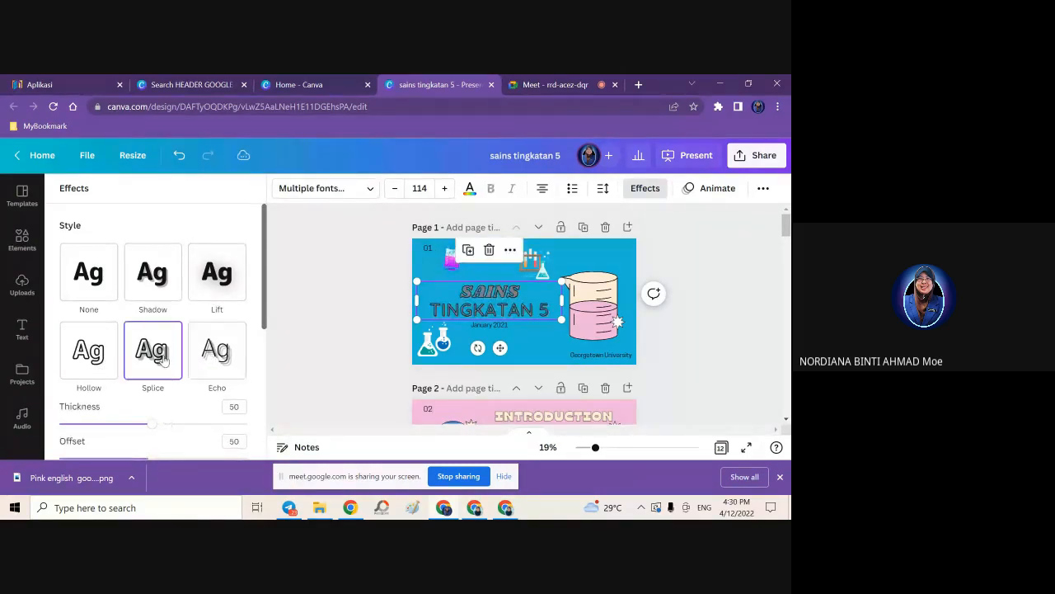
# Try the Echo effect on the cover title with a direction of 46 and the document's pink as its colour
pyautogui.click(213, 361)
pyautogui.scroll(-1, 198, 373)
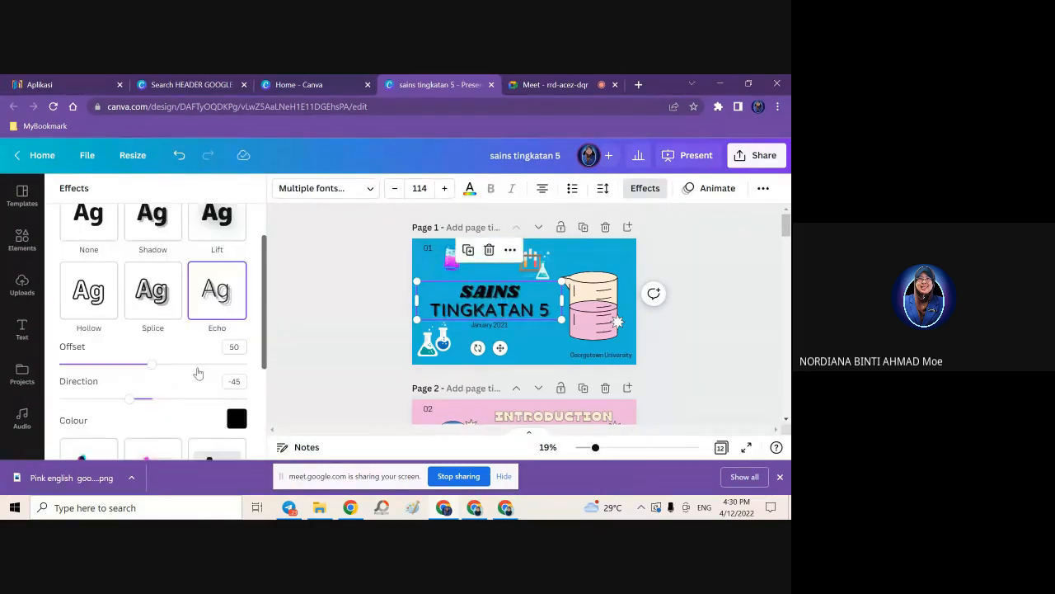
pyautogui.moveTo(151, 363); pyautogui.dragTo(174, 397)
pyautogui.click(237, 416)
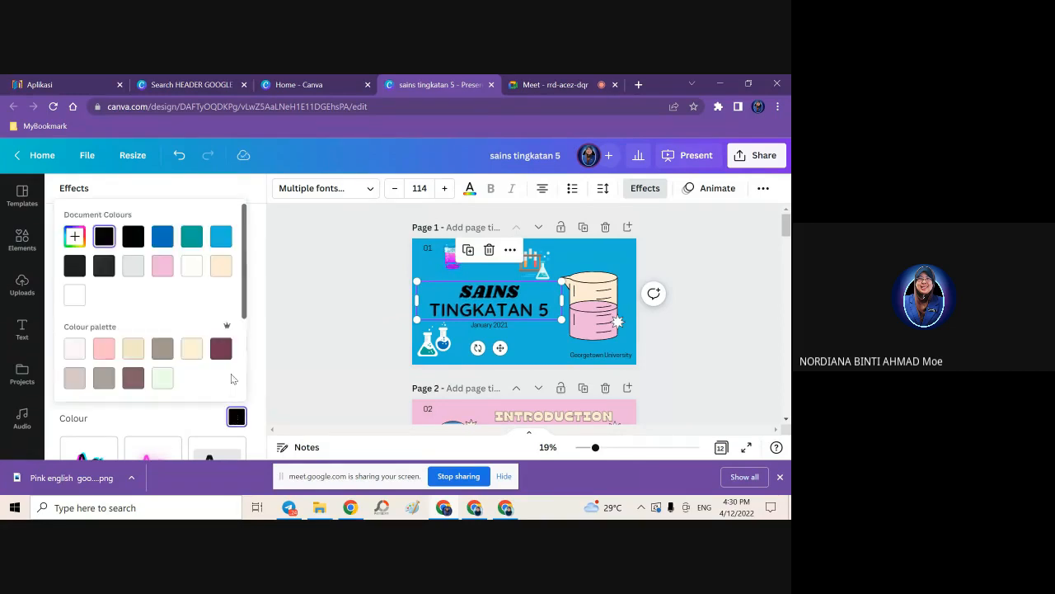
pyautogui.click(164, 274)
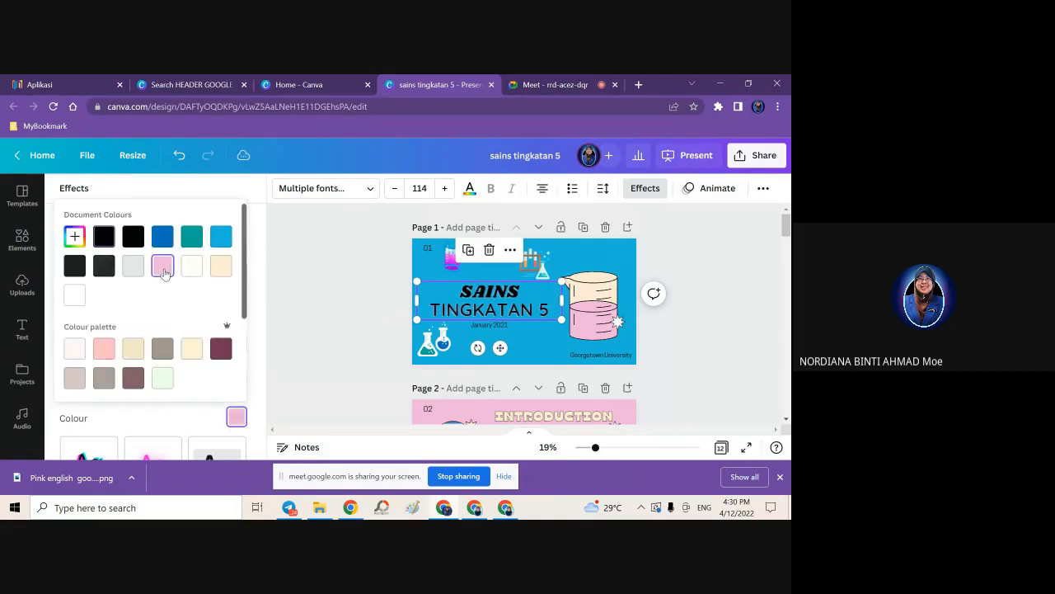
pyautogui.click(301, 328)
# Try an Echo offset of 38 and a direction of 136 on the cover title
pyautogui.click(501, 286)
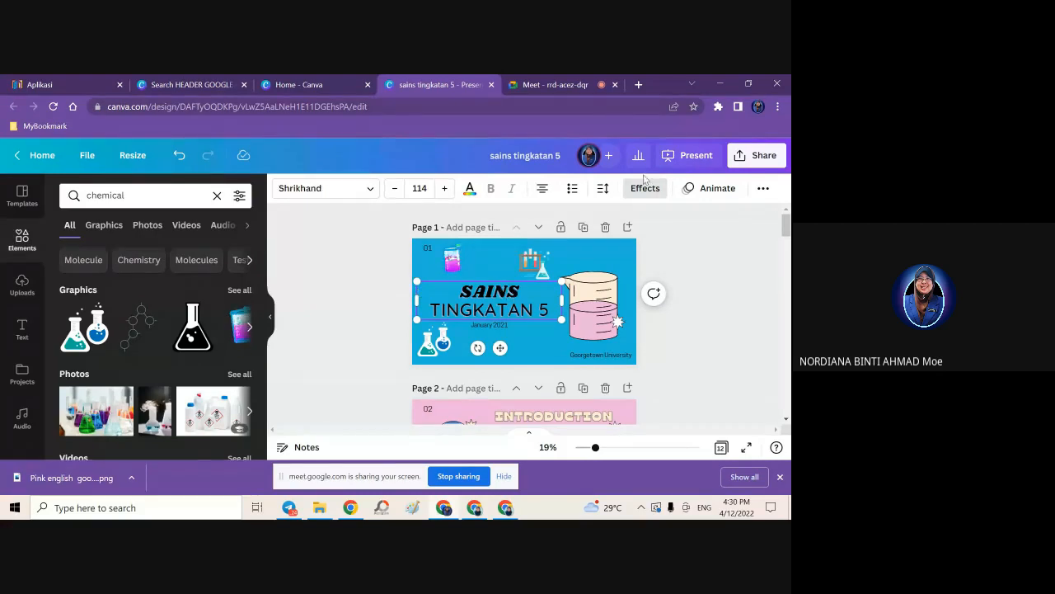
pyautogui.click(645, 188)
pyautogui.moveTo(115, 423)
pyautogui.mouseDown()
pyautogui.moveTo(231, 424)
pyautogui.moveTo(114, 424)
pyautogui.moveTo(130, 433)
pyautogui.mouseUp()
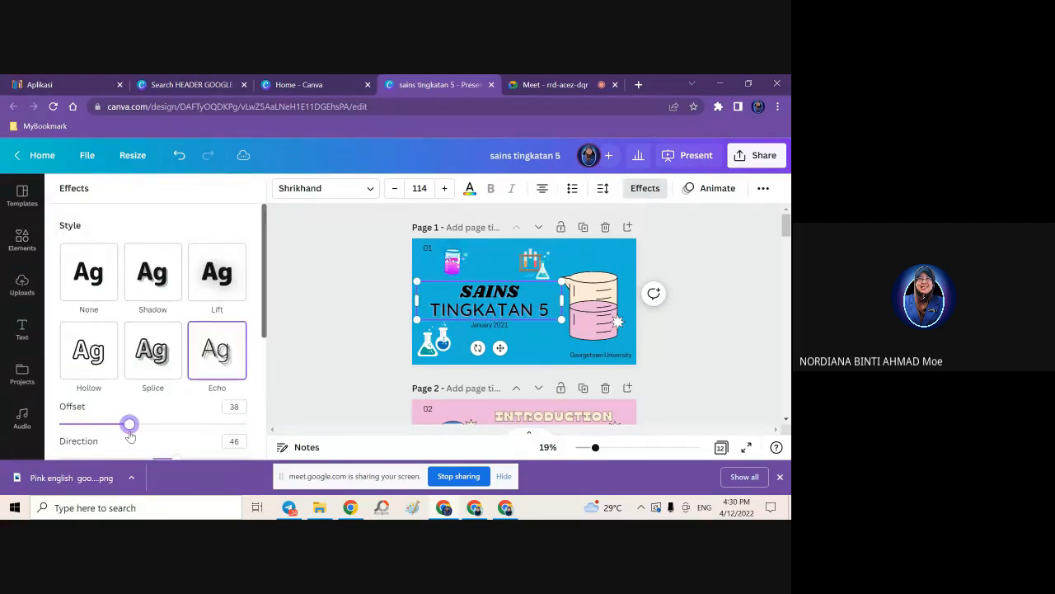
pyautogui.scroll(-1, 167, 412)
pyautogui.click(175, 401)
pyautogui.moveTo(175, 401); pyautogui.dragTo(224, 399)
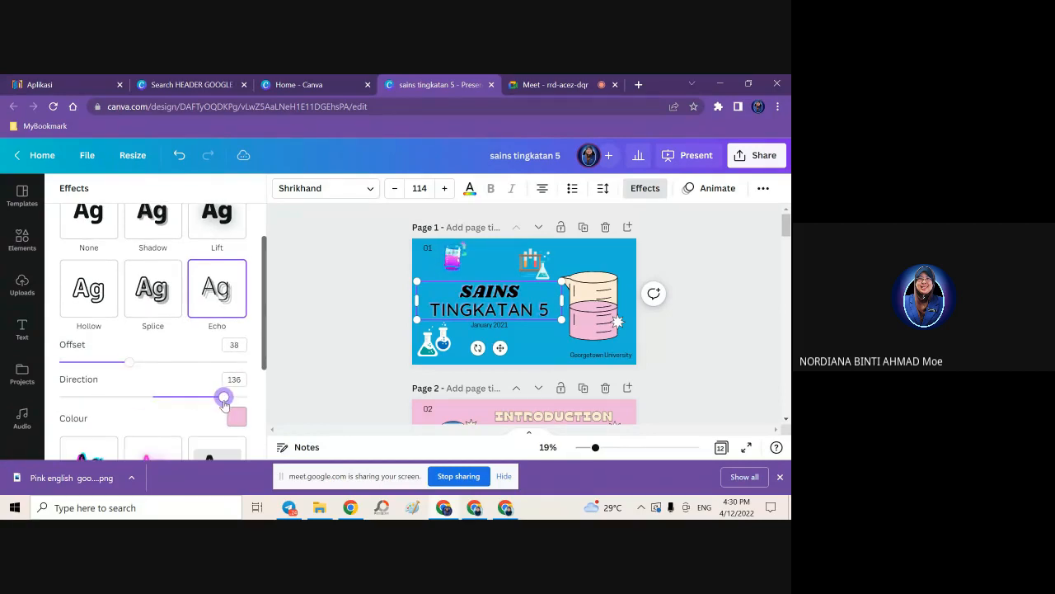
# Give the cover title the Background text effect in the light yellow from the default colours
pyautogui.scroll(-1, 264, 354)
pyautogui.scroll(-2, 264, 355)
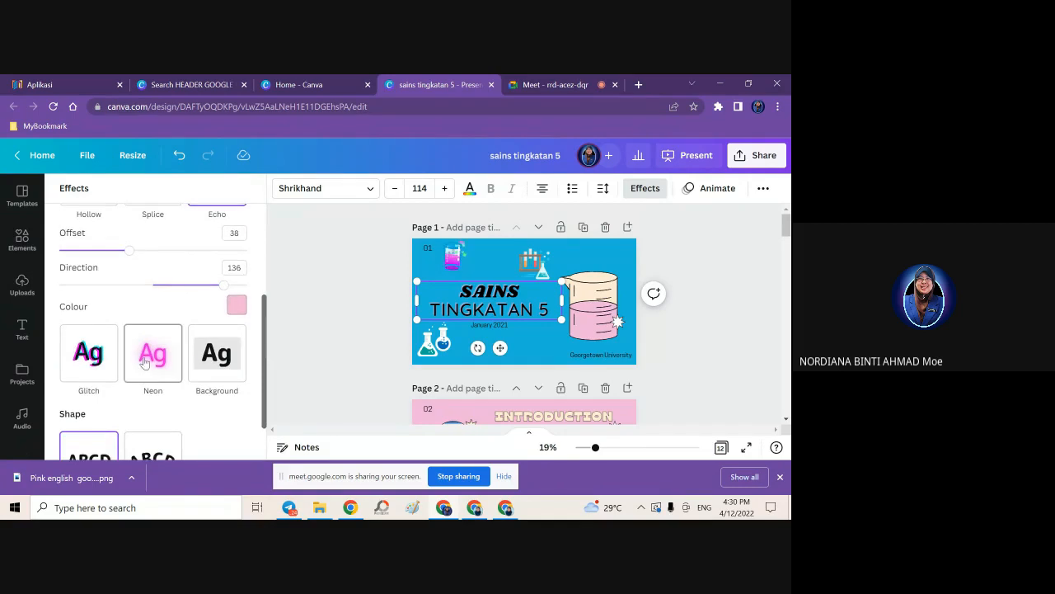
pyautogui.click(219, 356)
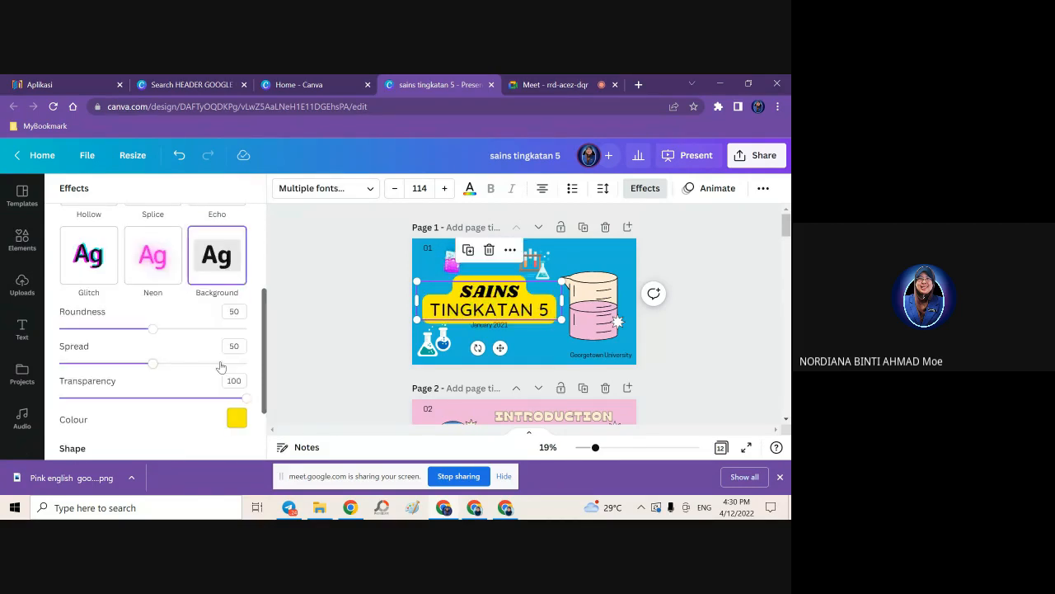
pyautogui.click(236, 418)
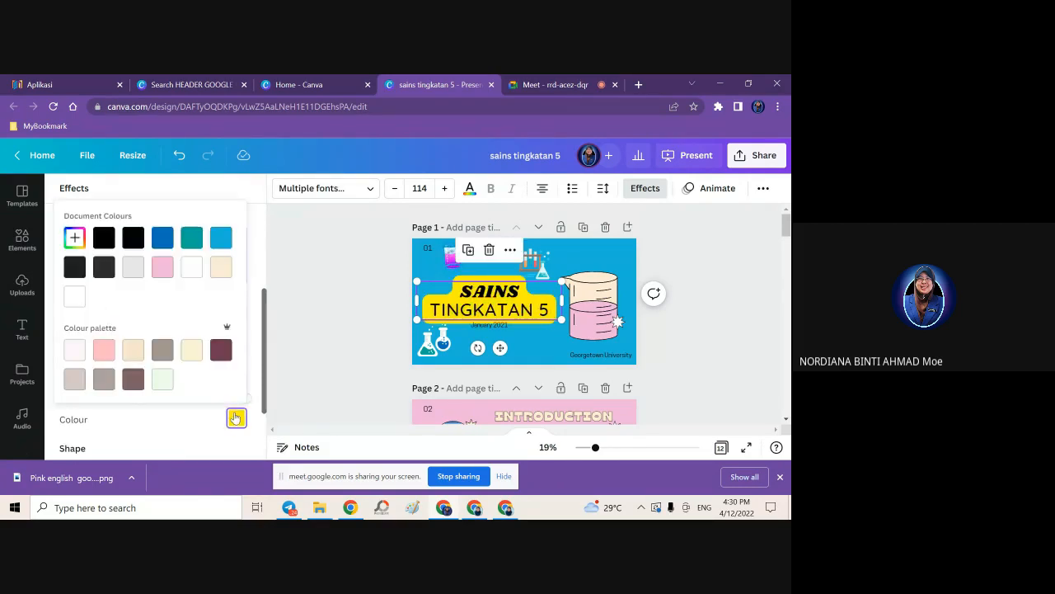
pyautogui.click(191, 356)
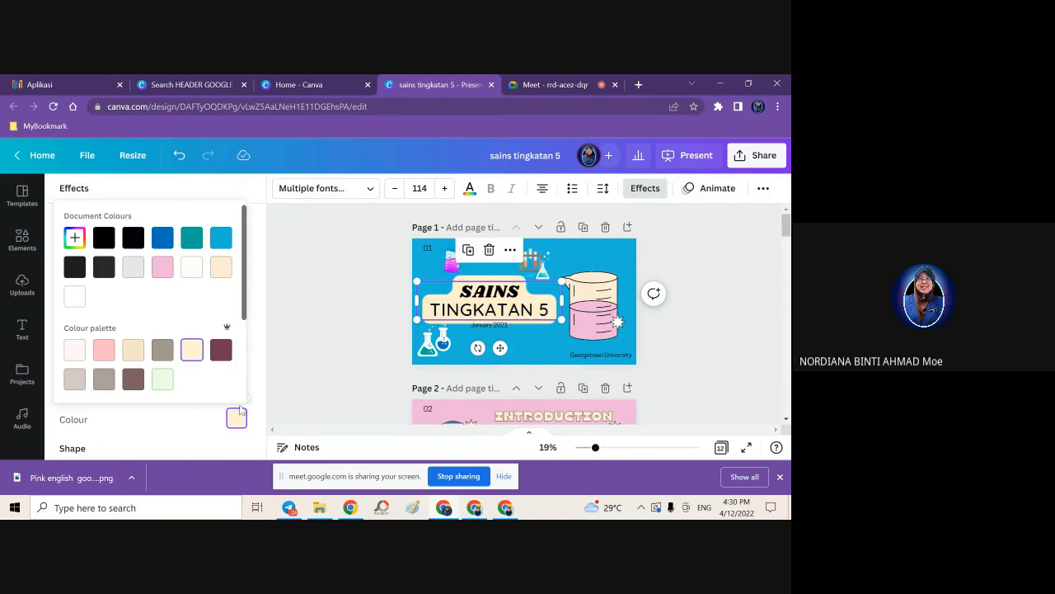
pyautogui.scroll(-2, 198, 399)
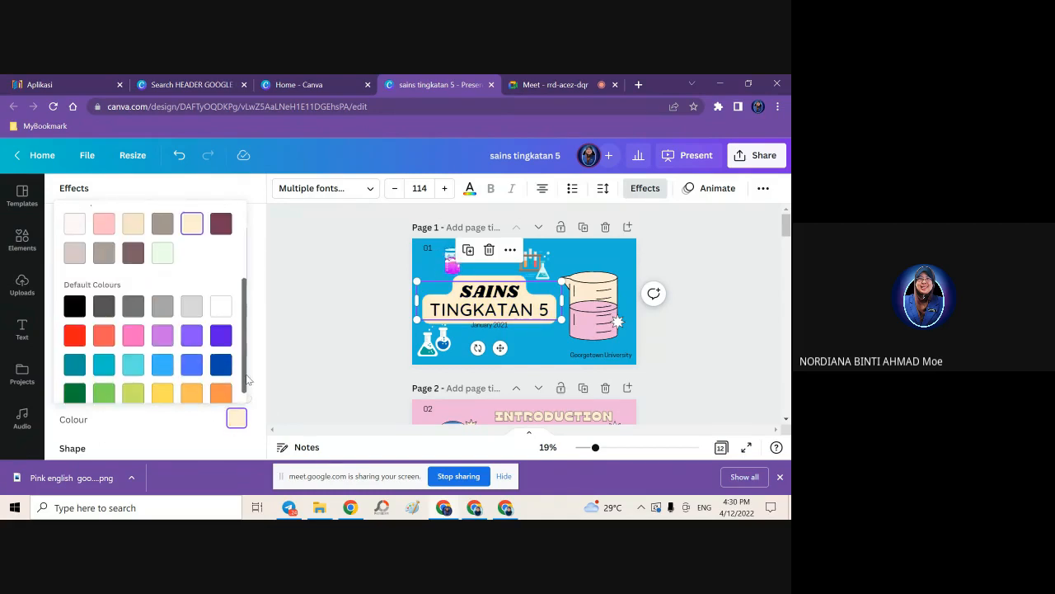
pyautogui.click(164, 394)
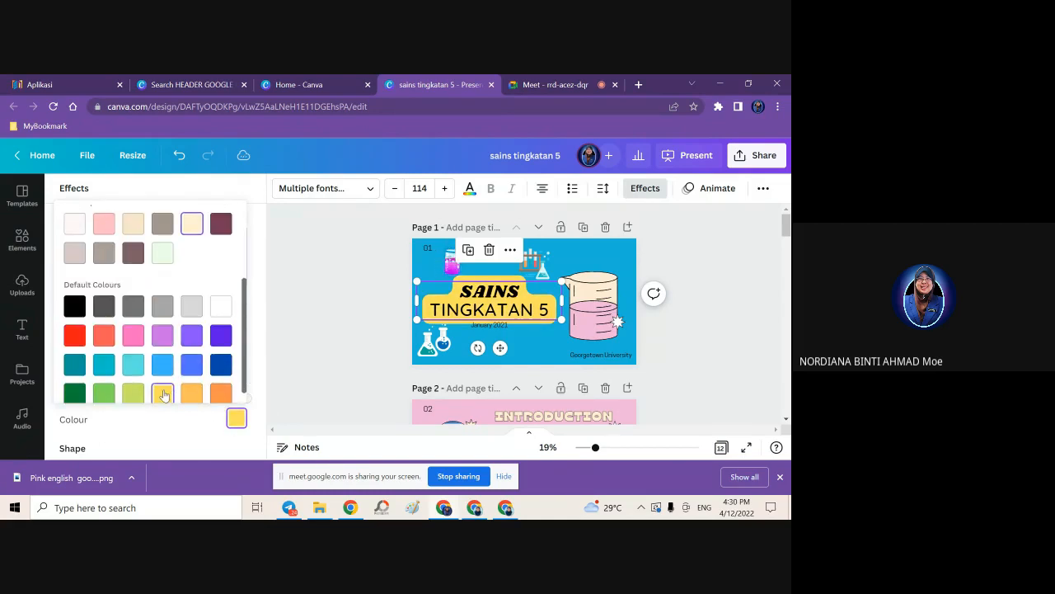
pyautogui.click(294, 286)
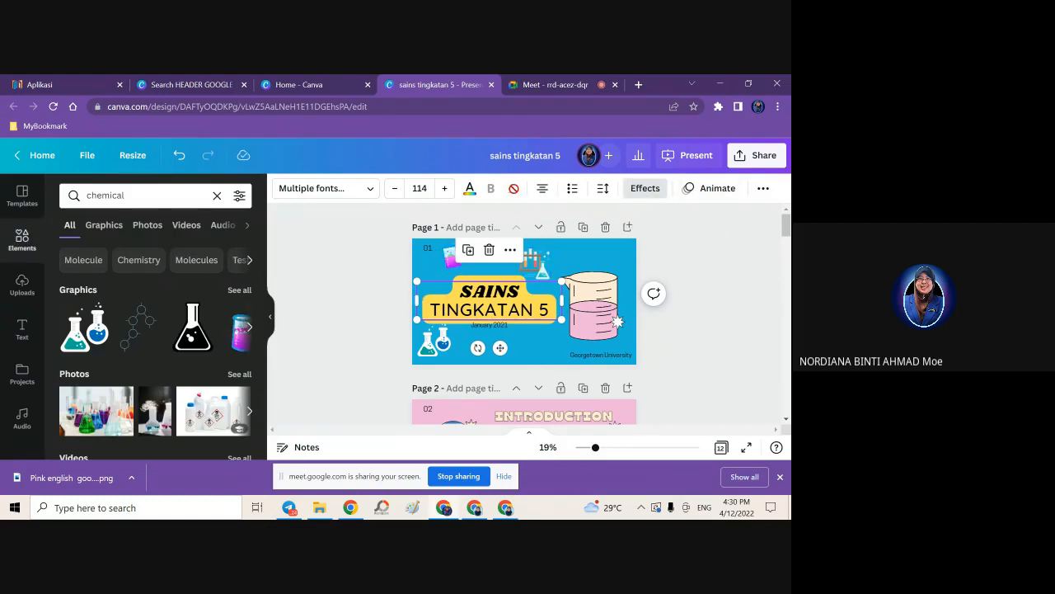
# Colour the title's first line, "SAINS", with a custom bright magenta
pyautogui.click(470, 190)
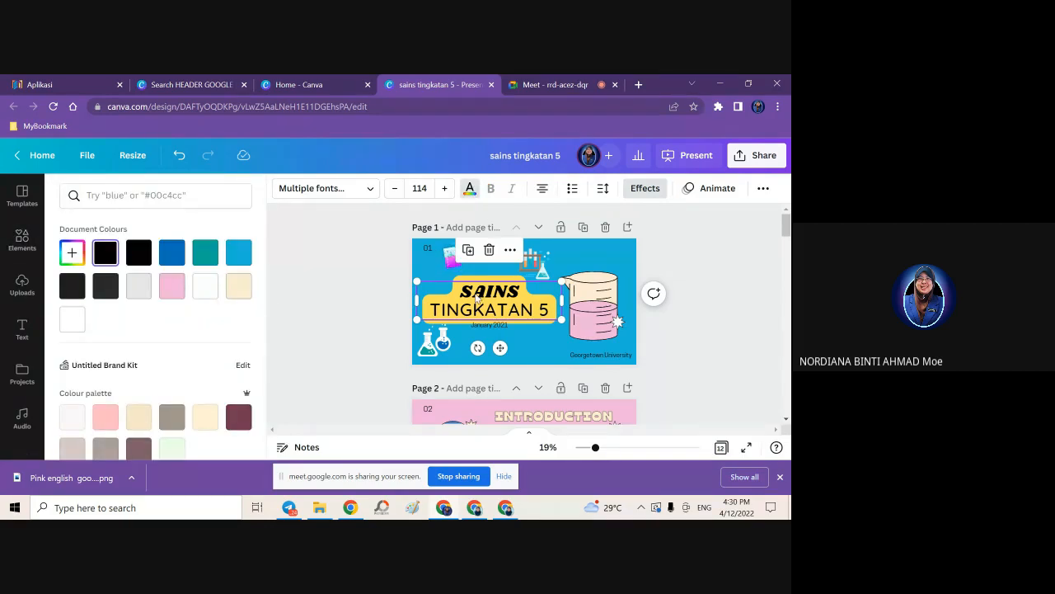
pyautogui.click(467, 291)
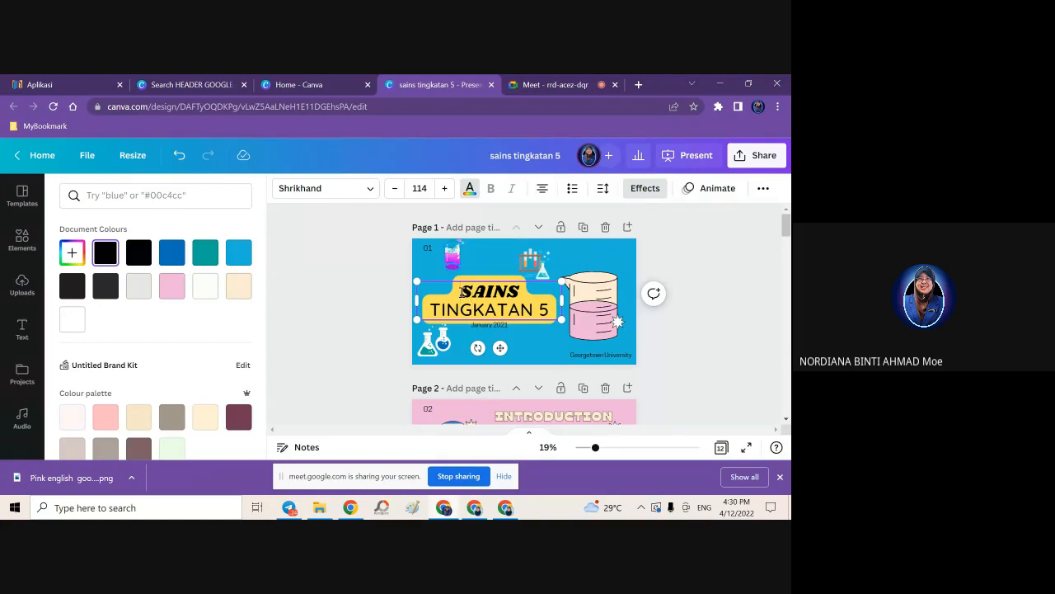
pyautogui.click(172, 287)
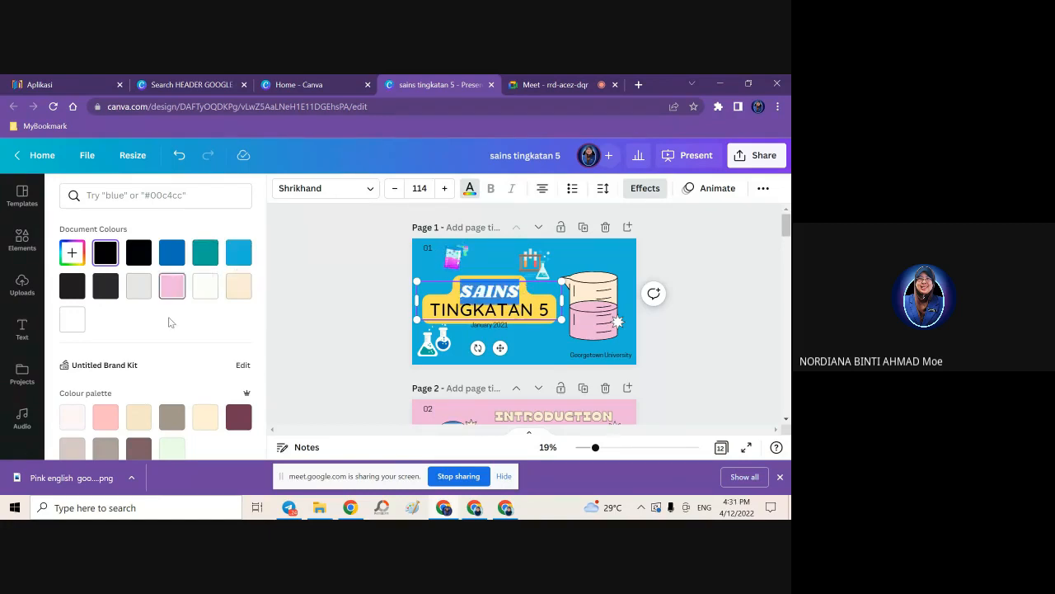
pyautogui.scroll(-2, 169, 322)
pyautogui.scroll(2, 175, 345)
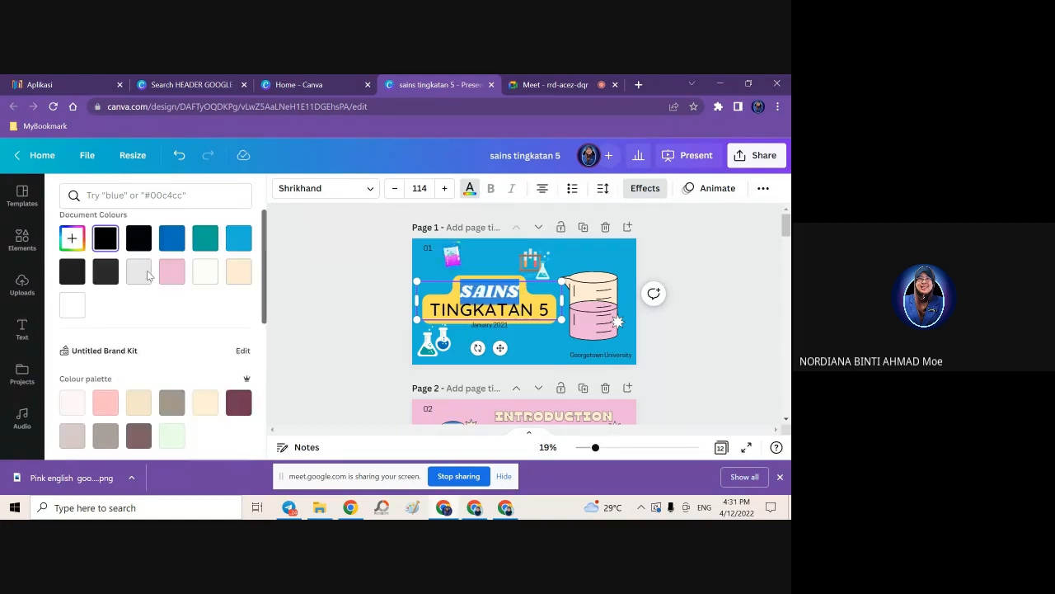
pyautogui.click(80, 249)
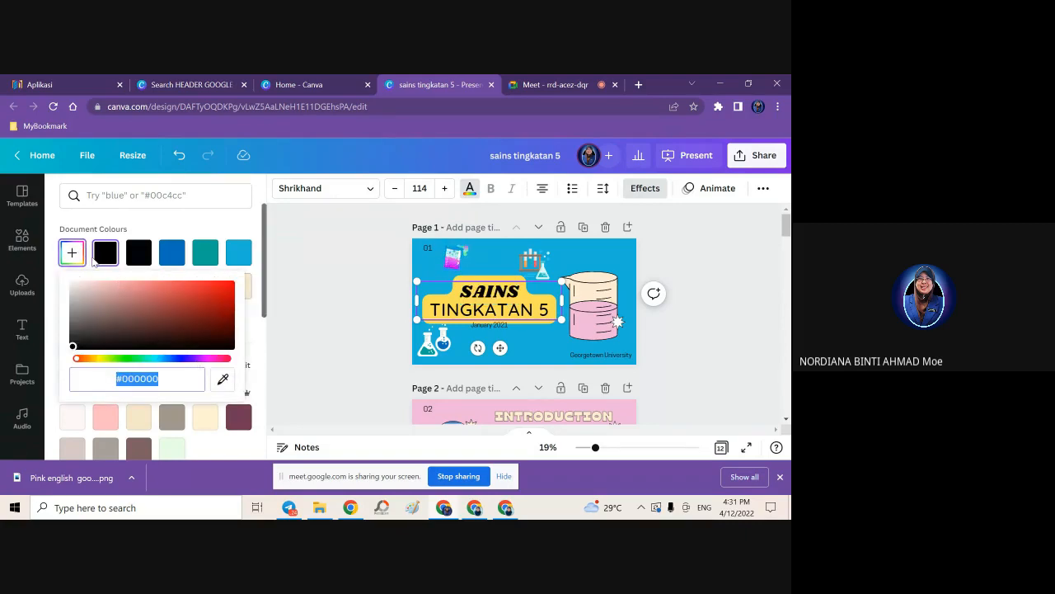
pyautogui.click(73, 256)
pyautogui.click(72, 255)
pyautogui.click(199, 358)
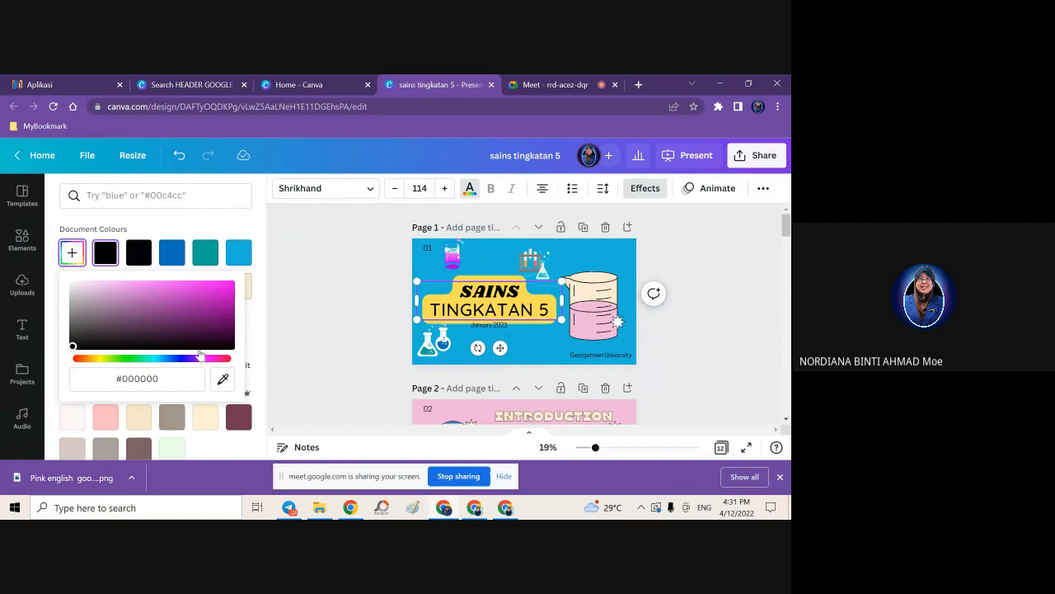
pyautogui.click(220, 293)
pyautogui.press('Escape')
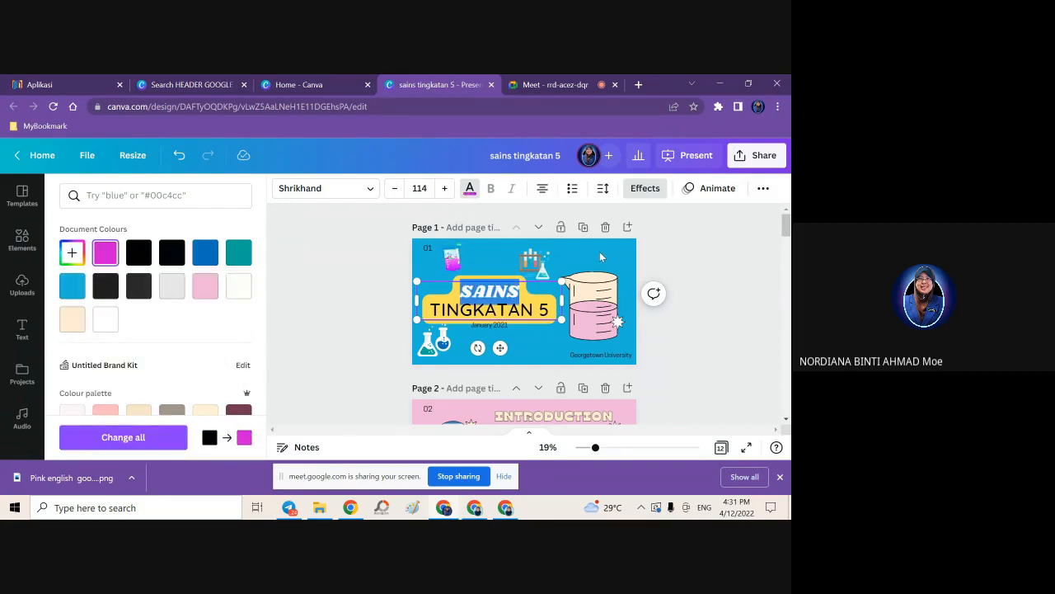
pyautogui.press('Escape')
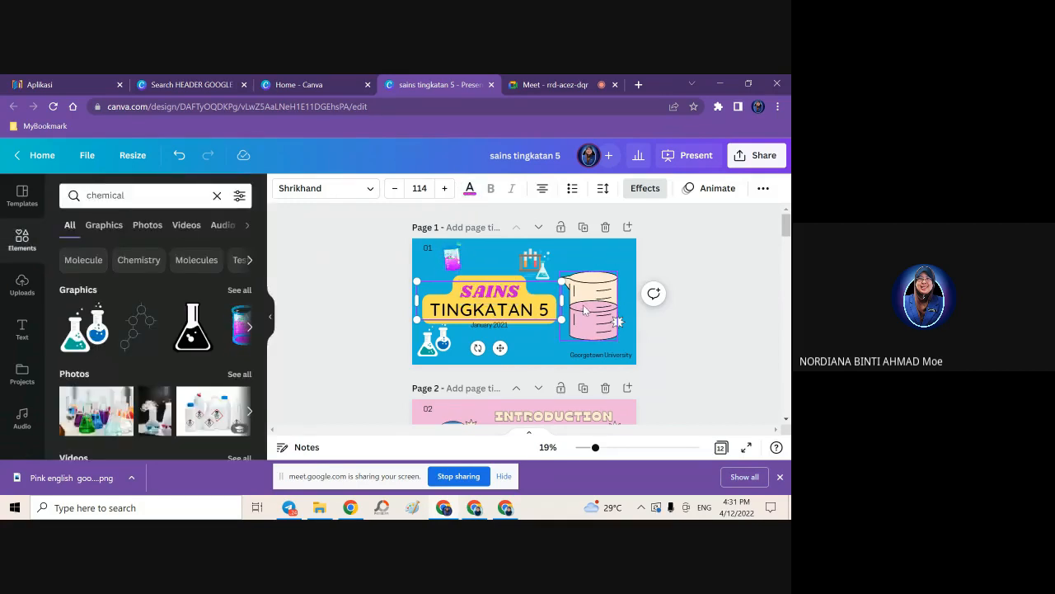
# Cycle the "SAINS" line through the left, right and justified alignments and return it to centred
pyautogui.click(543, 190)
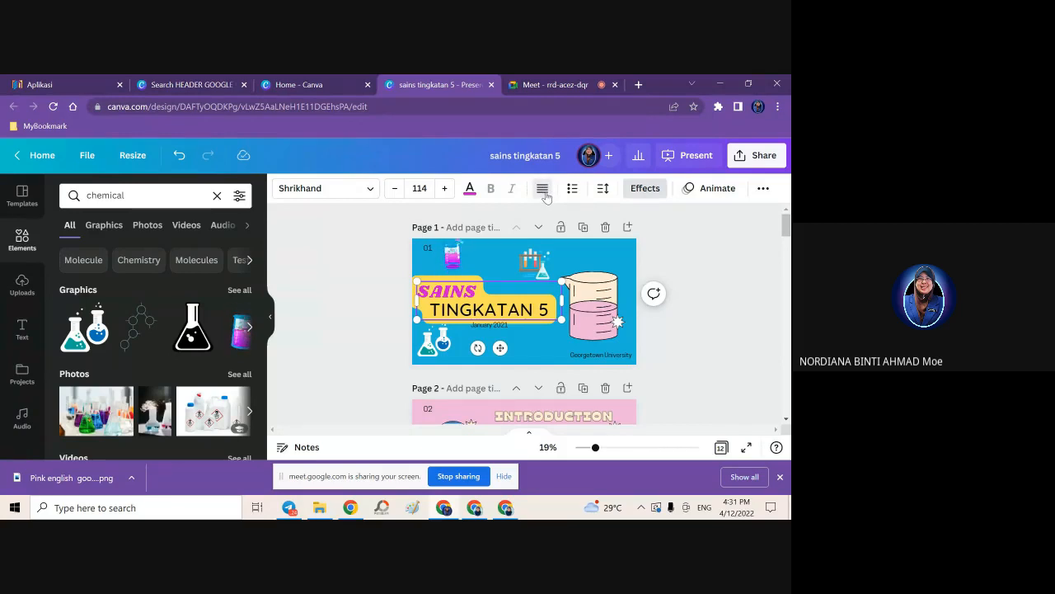
pyautogui.click(544, 189)
pyautogui.click(543, 189)
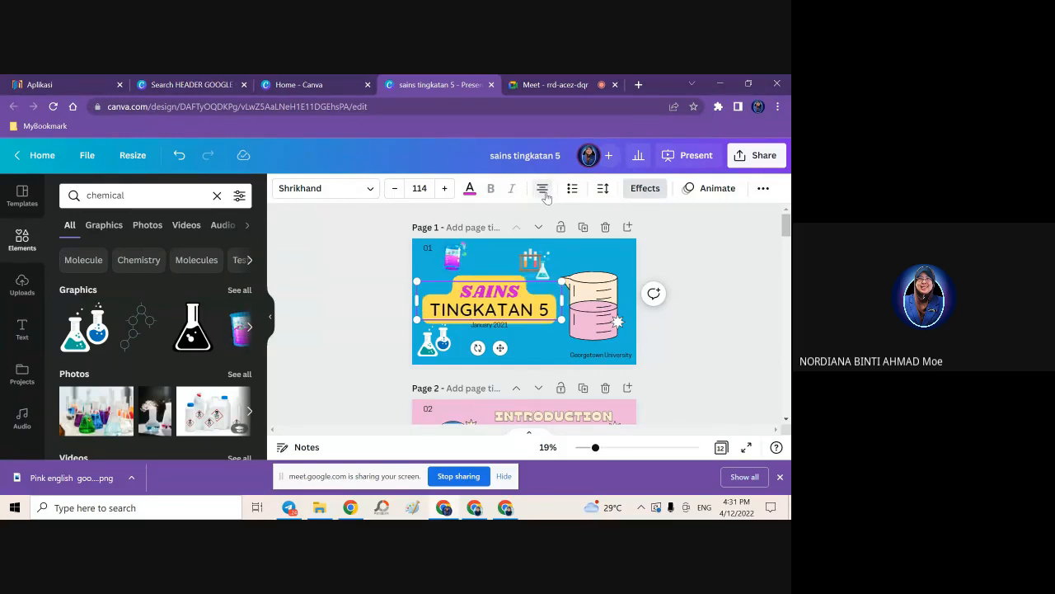
pyautogui.click(543, 189)
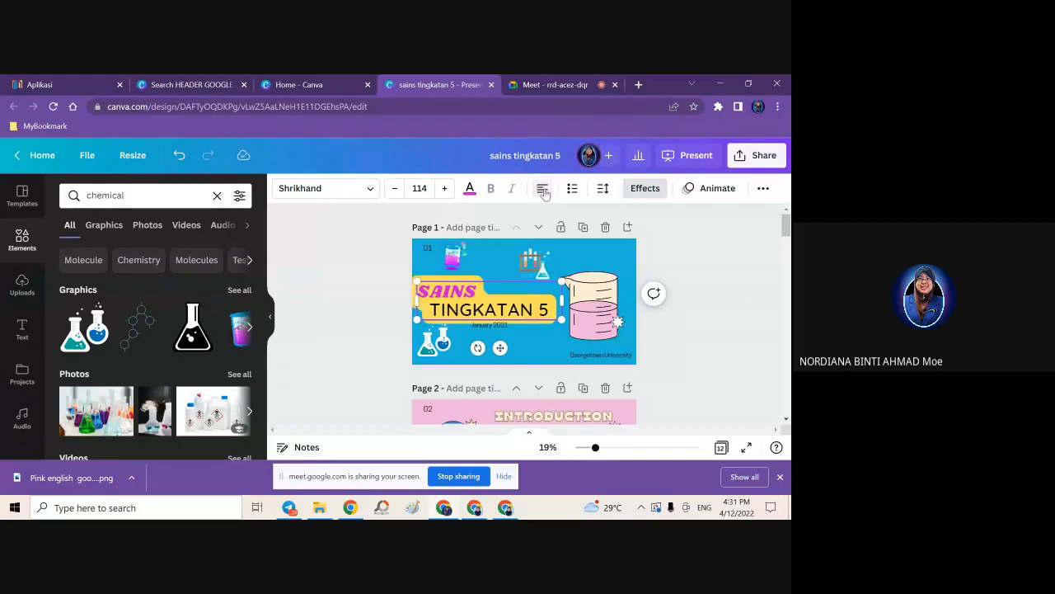
pyautogui.click(543, 190)
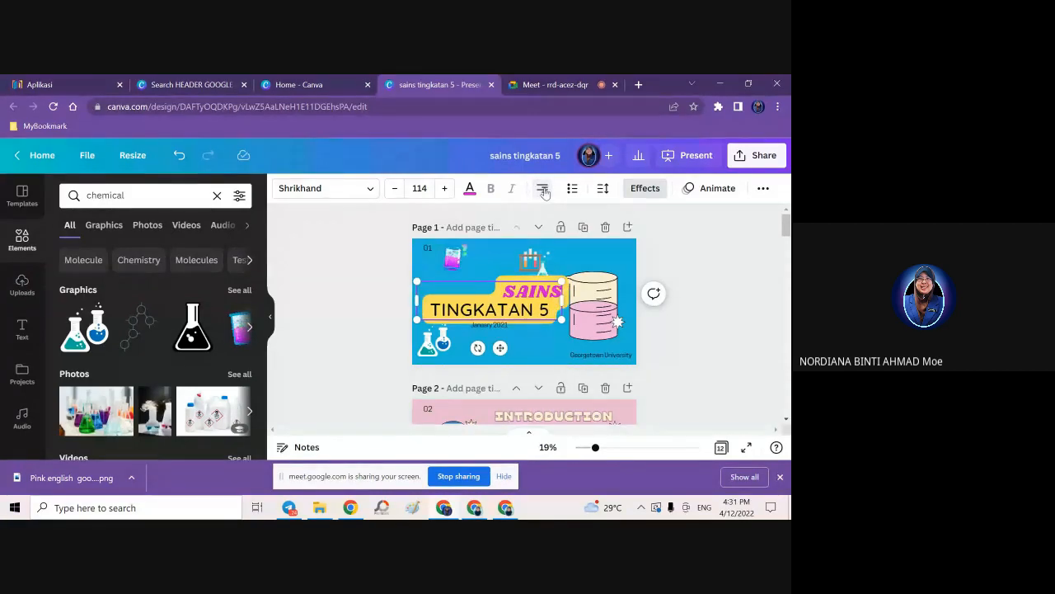
pyautogui.click(544, 191)
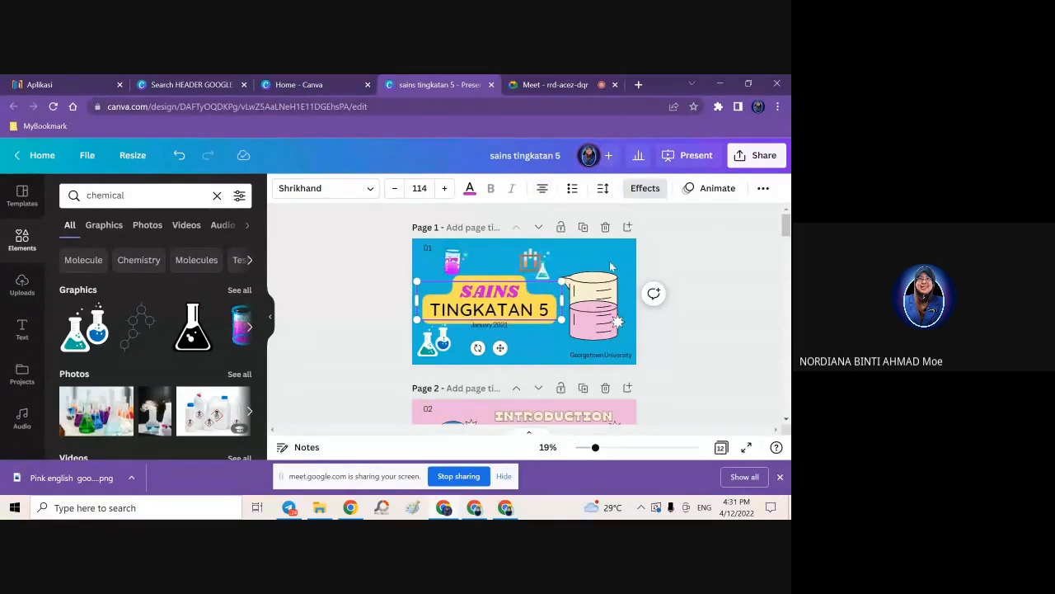
# Try numbering the "SAINS" line and undo it, stepping back through the alignment changes and redoing the centred alignment
pyautogui.click(573, 191)
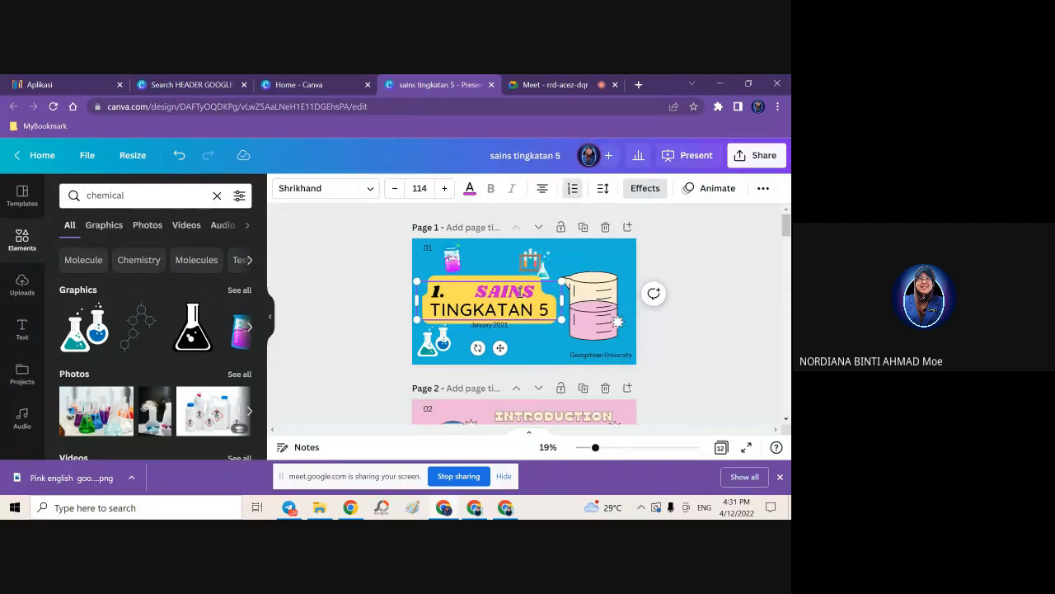
pyautogui.click(180, 160)
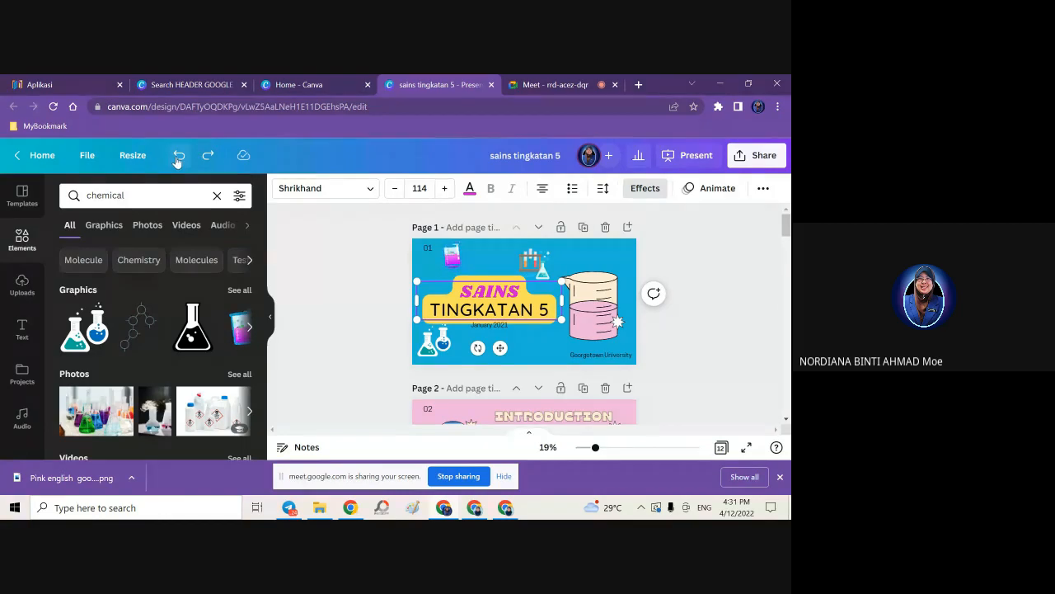
pyautogui.click(179, 158)
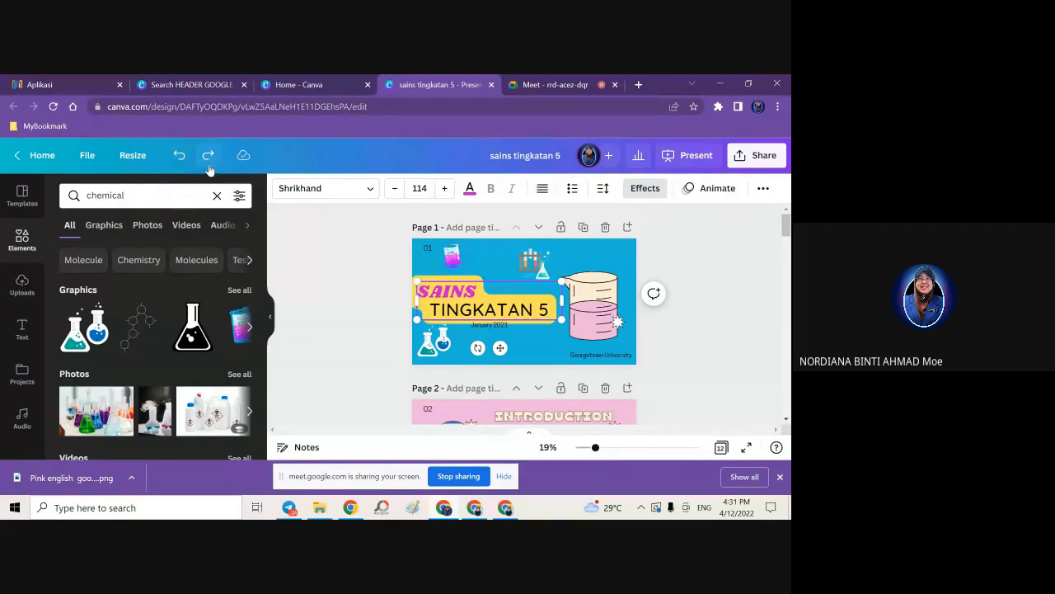
pyautogui.click(210, 164)
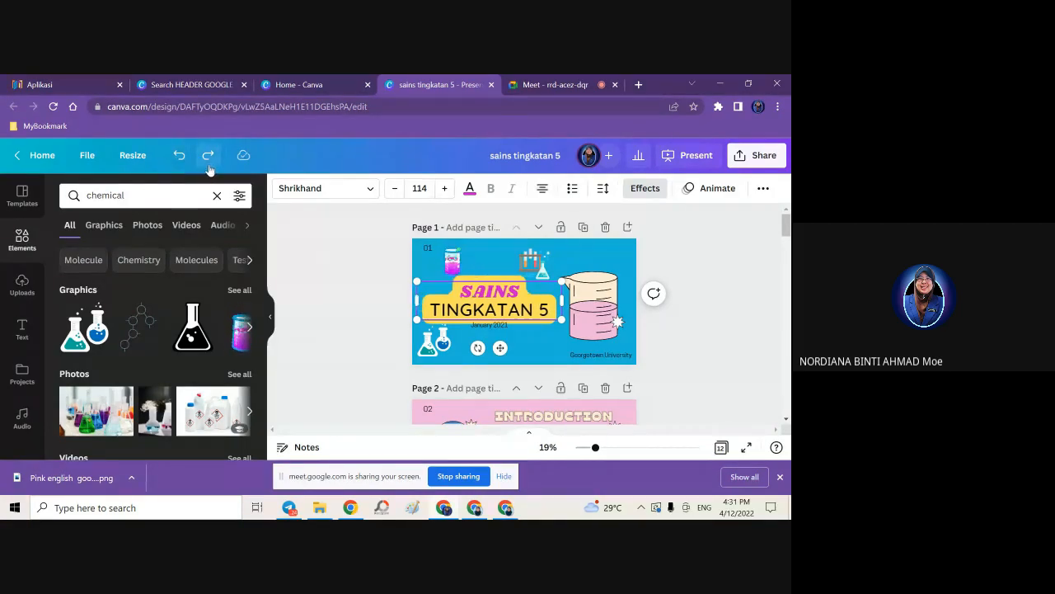
# Try the Breathe and Pop animations on the cover's beaker graphic, then choose Tumble for it
pyautogui.click(722, 190)
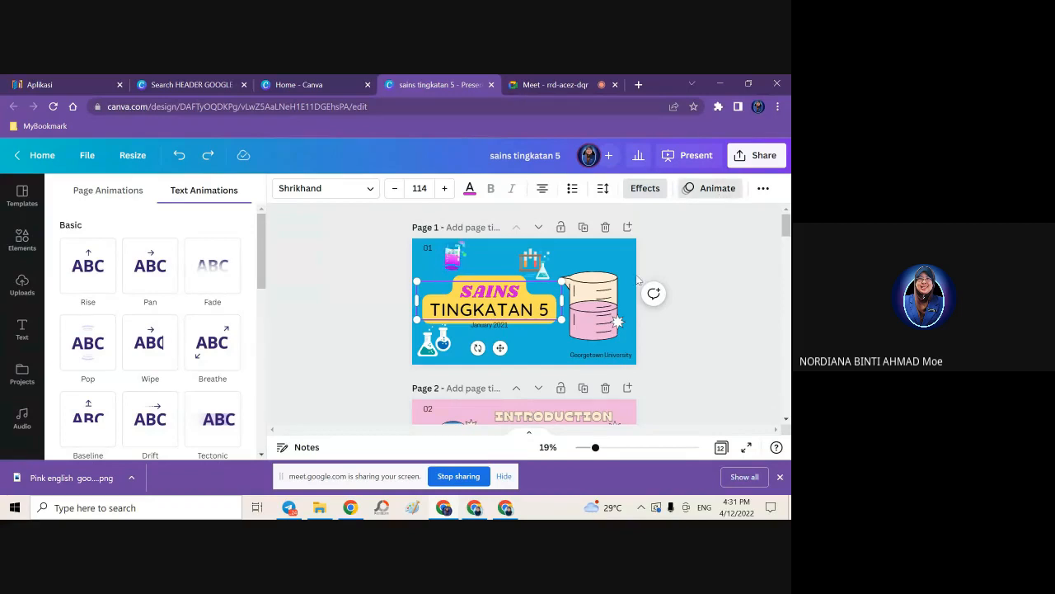
pyautogui.click(739, 281)
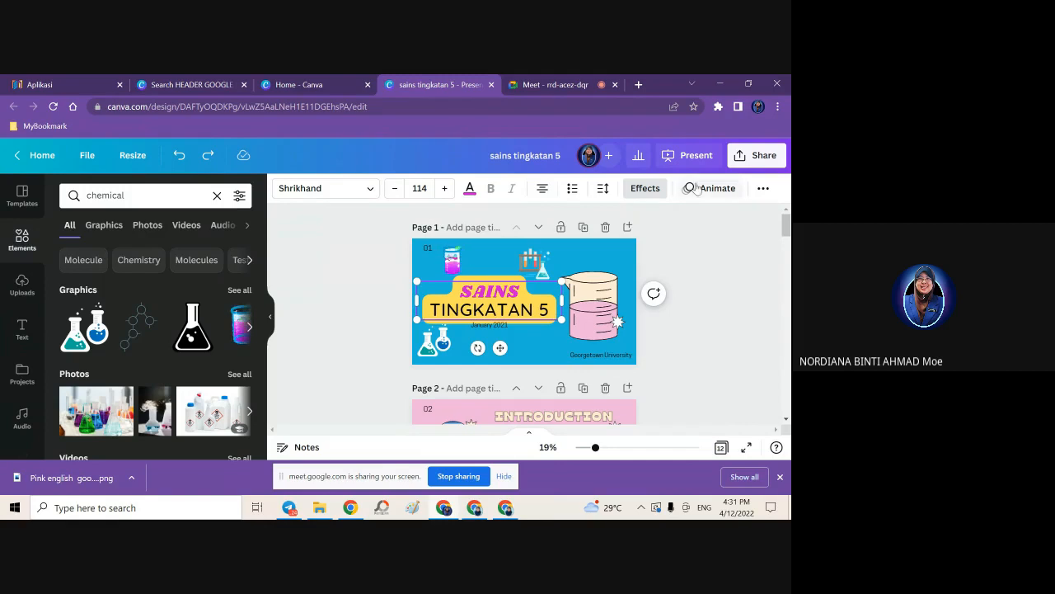
pyautogui.click(587, 288)
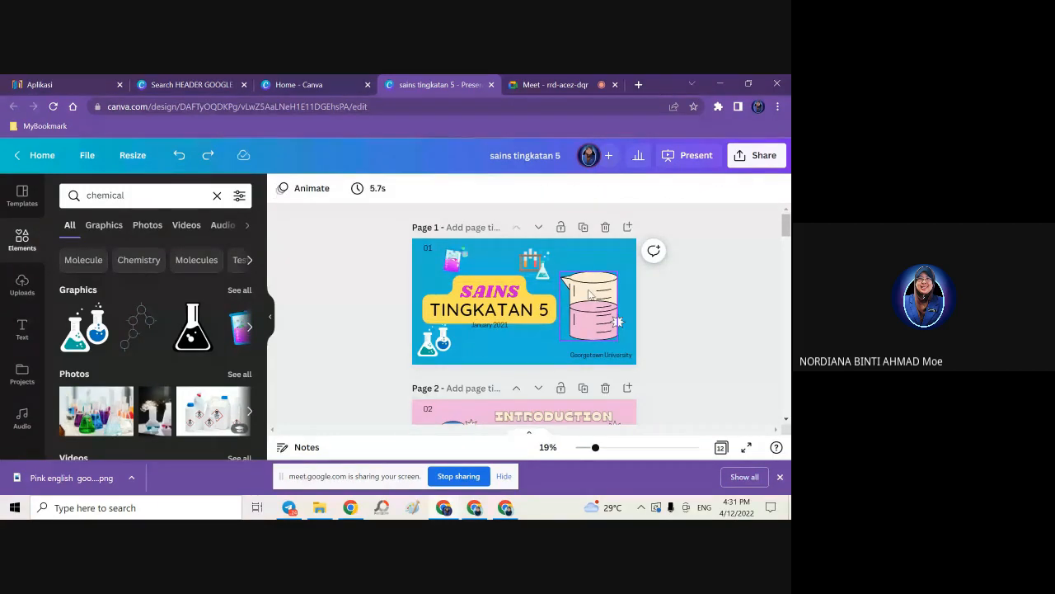
pyautogui.click(588, 293)
pyautogui.click(540, 189)
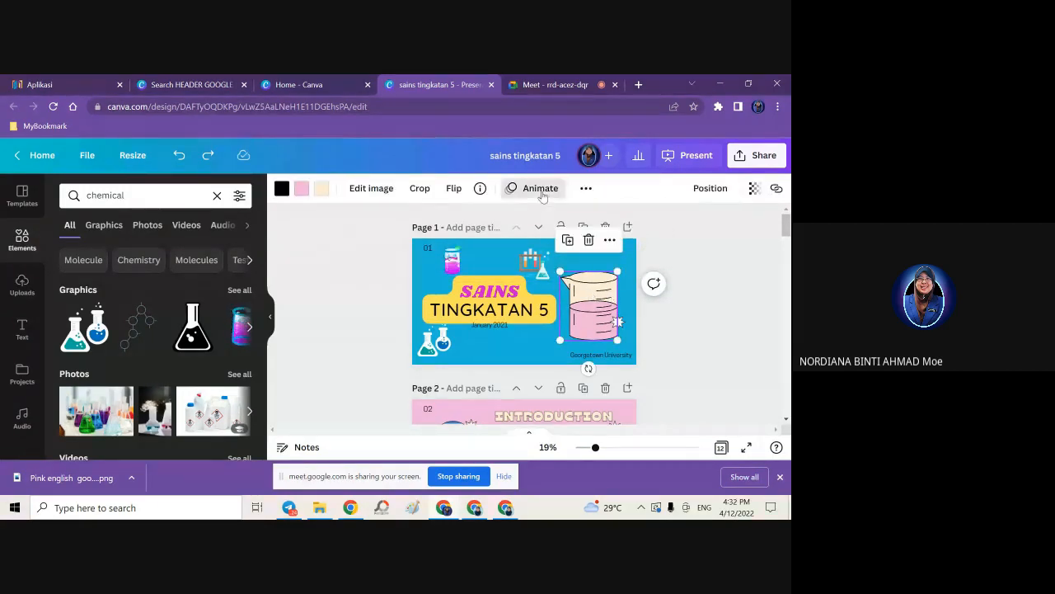
pyautogui.click(206, 358)
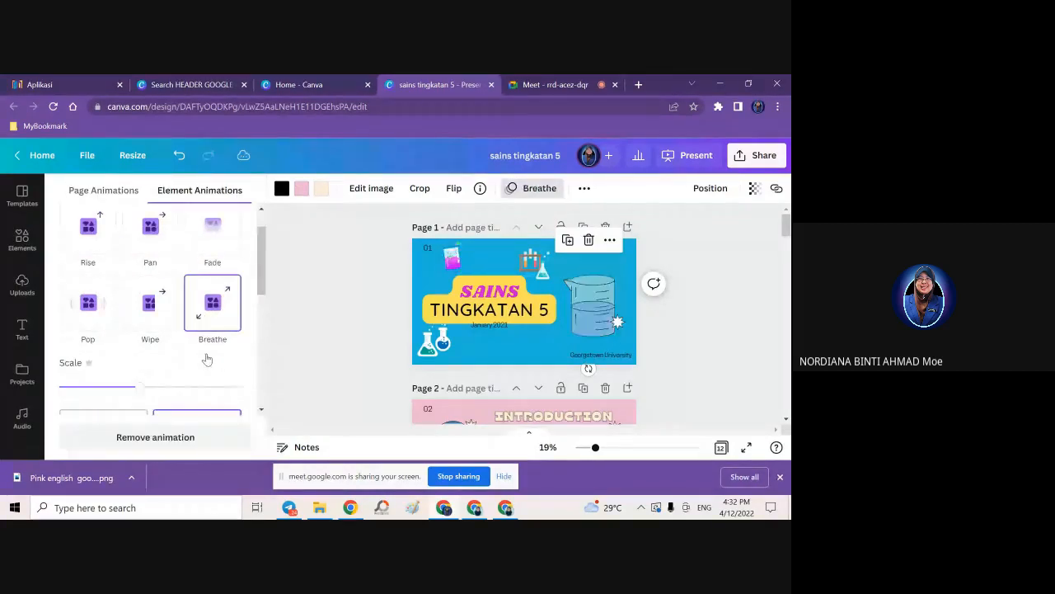
pyautogui.click(113, 400)
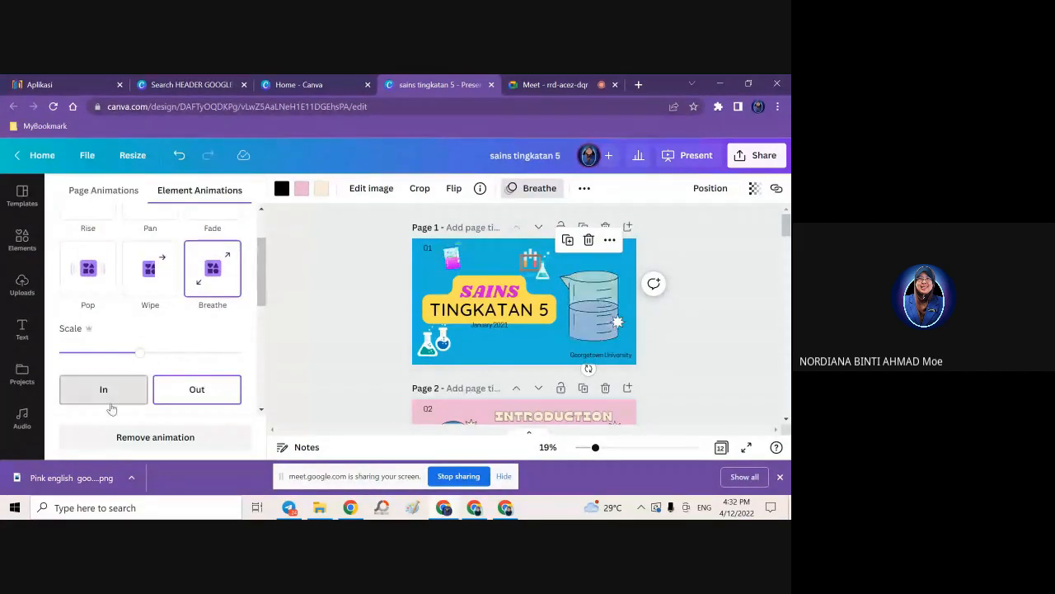
pyautogui.click(93, 279)
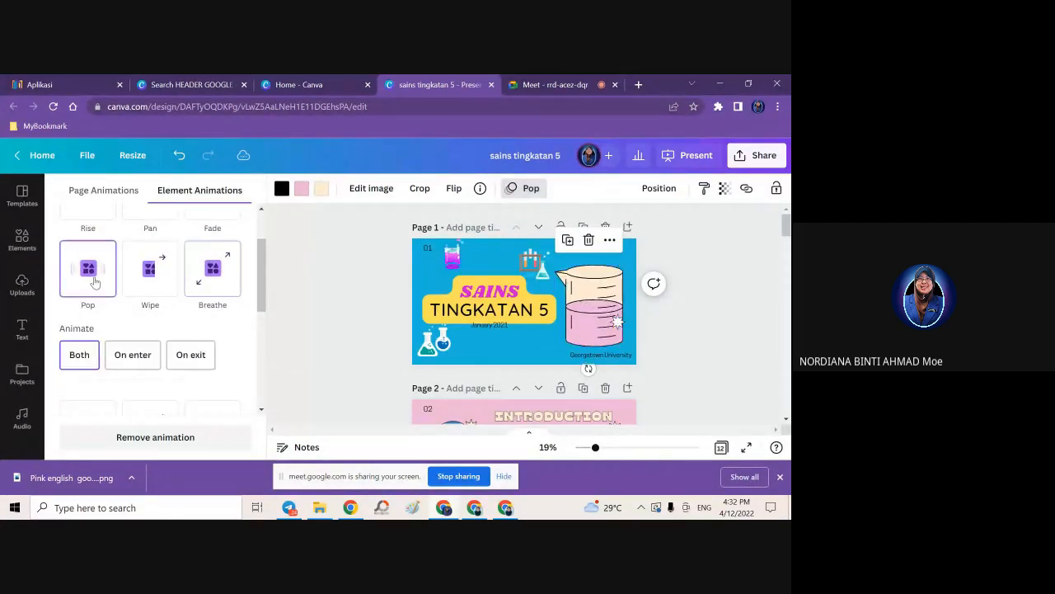
pyautogui.scroll(-2, 93, 280)
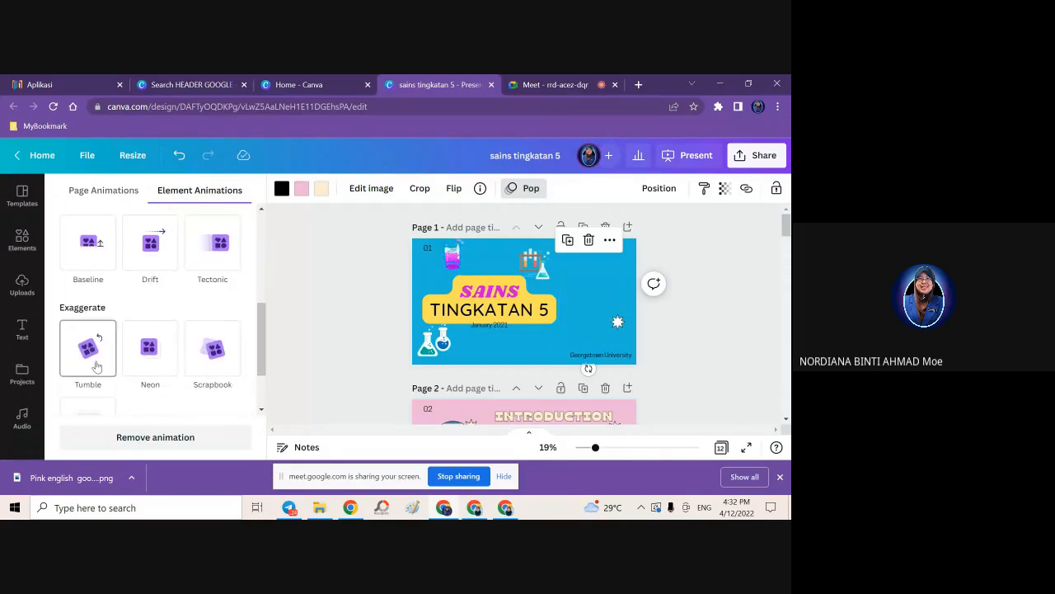
pyautogui.click(90, 346)
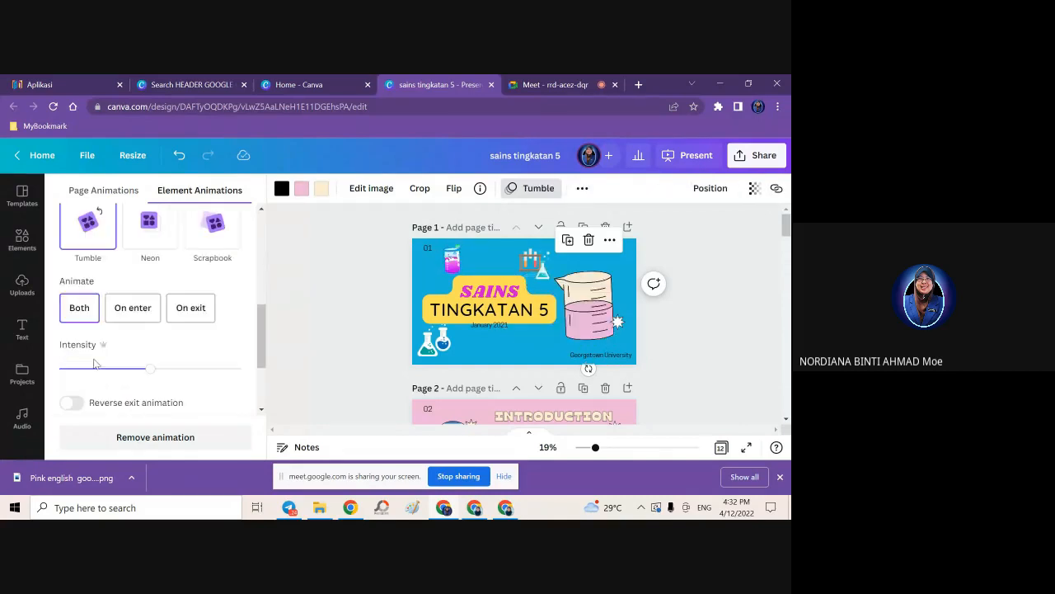
# Switch to the Google Meet call to check the in-call messages and return to the Canva presentation
pyautogui.click(534, 86)
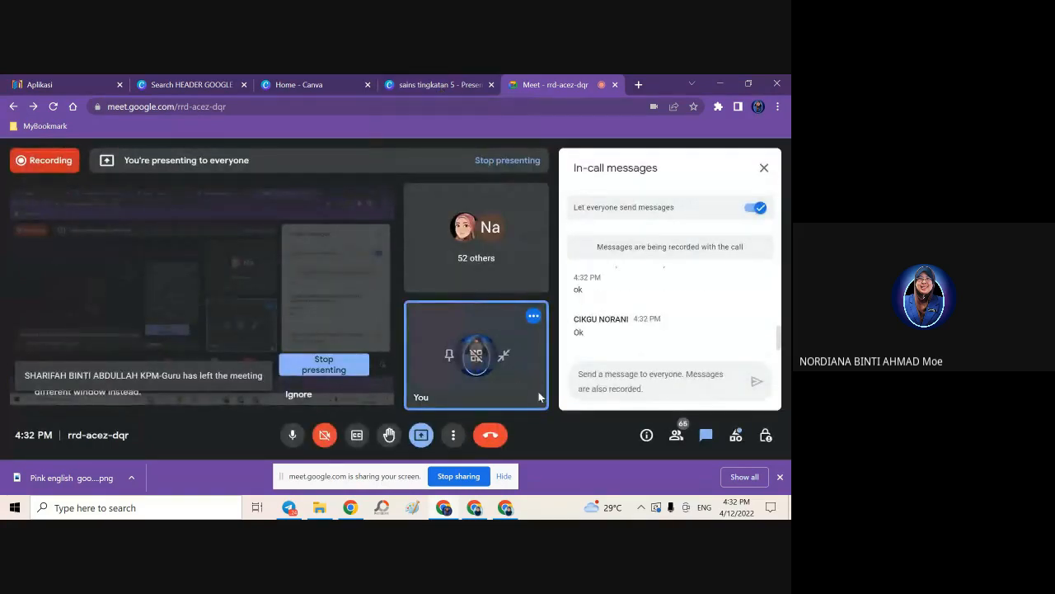
pyautogui.click(441, 85)
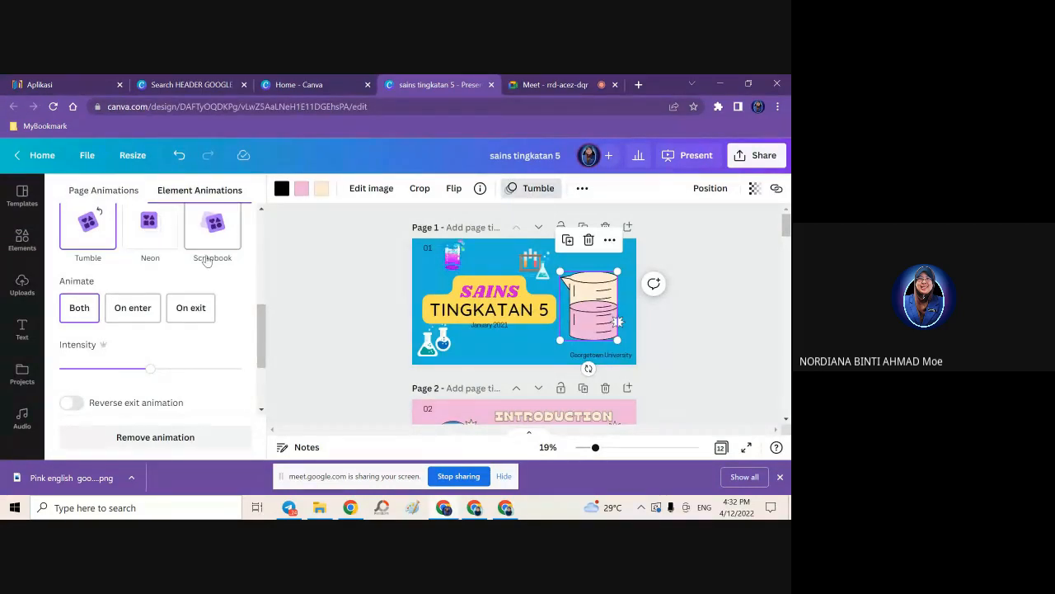
# Apply the Pan text animation to the cover title "SAINS TINGKATAN 5"
pyautogui.scroll(3, 206, 272)
pyautogui.click(482, 304)
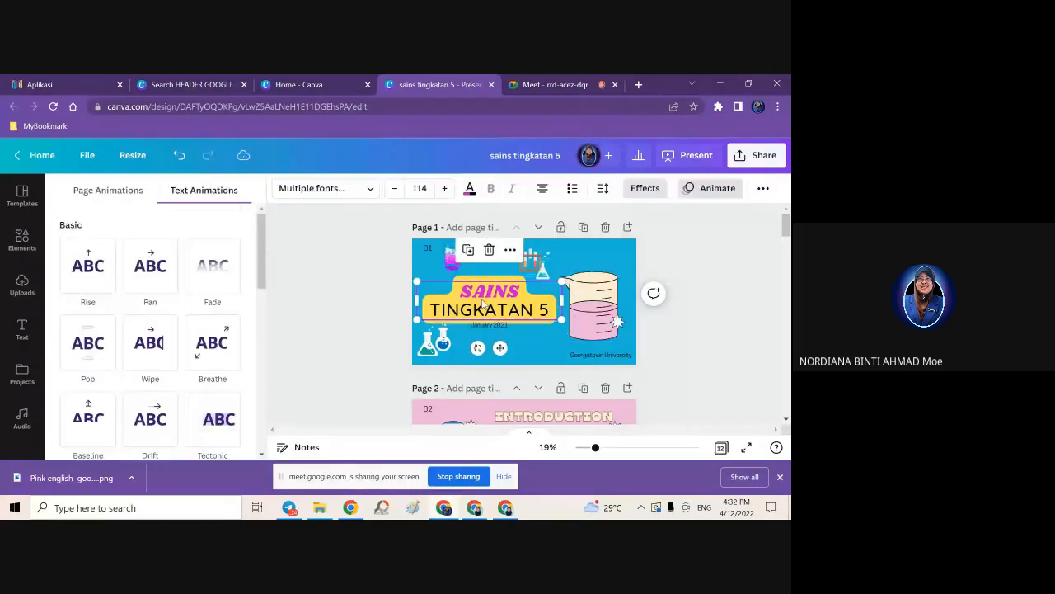
pyautogui.click(370, 293)
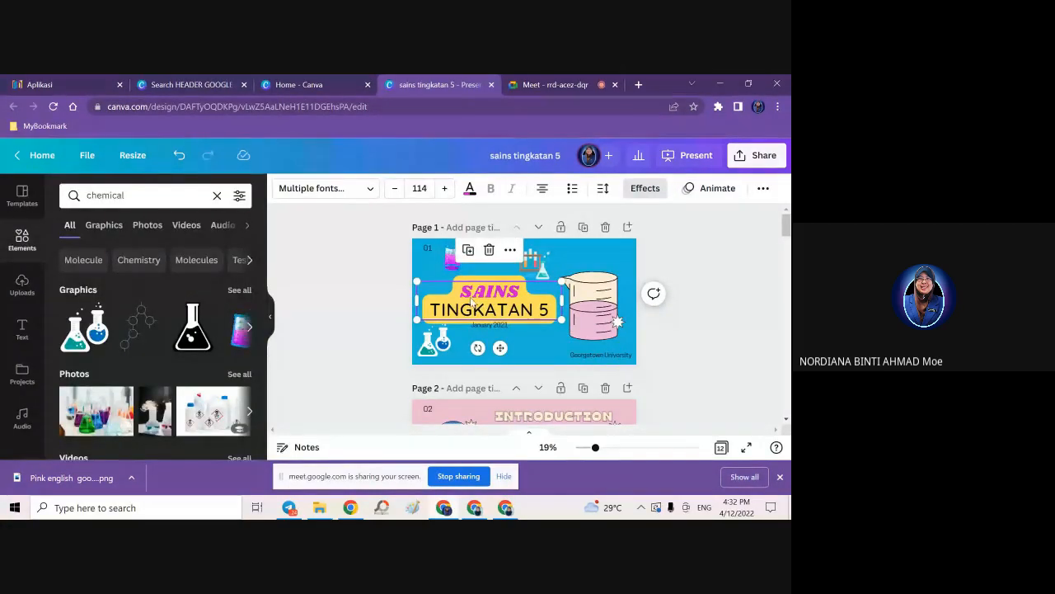
pyautogui.click(343, 297)
pyautogui.click(498, 304)
pyautogui.click(709, 189)
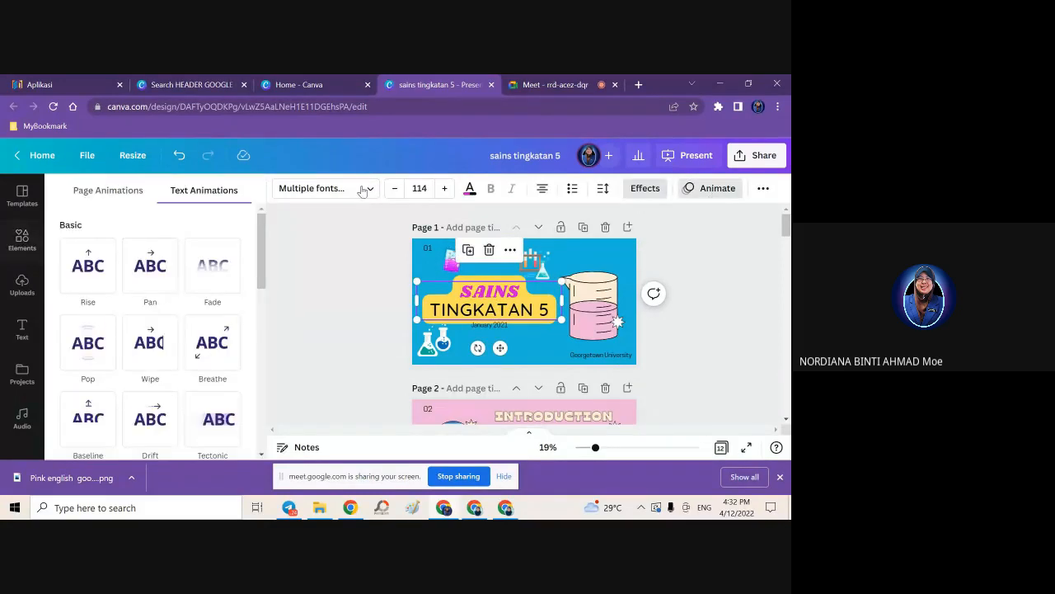
pyautogui.click(152, 269)
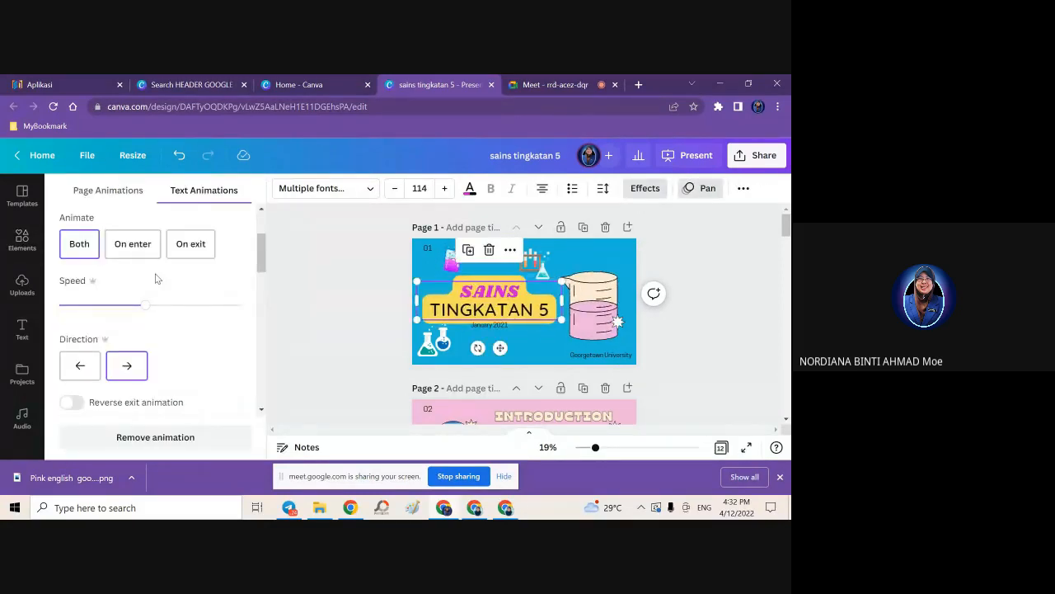
# Apply the Party page animation to the whole cover page
pyautogui.click(340, 304)
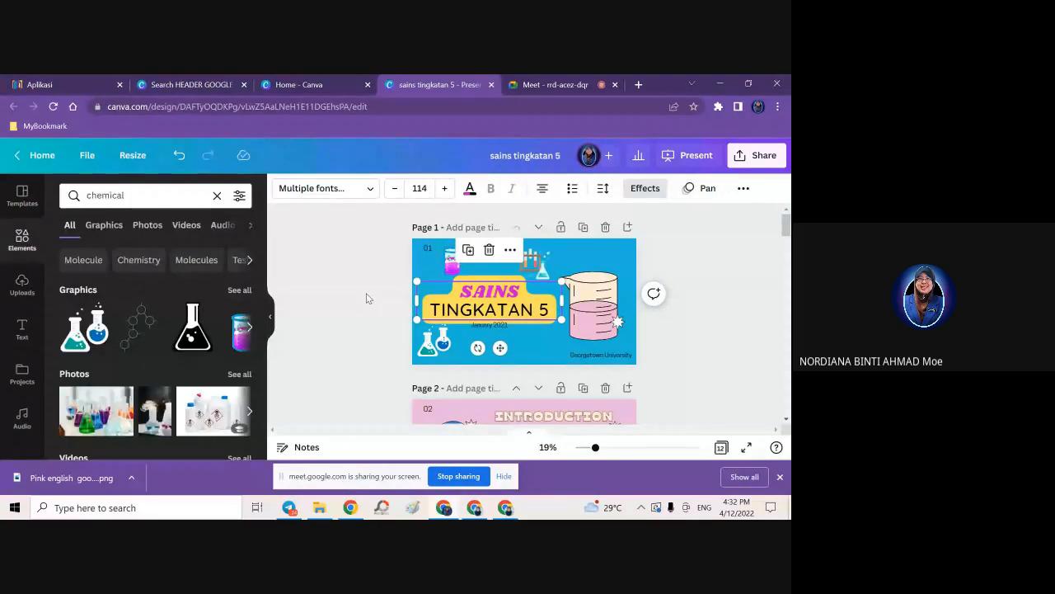
pyautogui.click(429, 270)
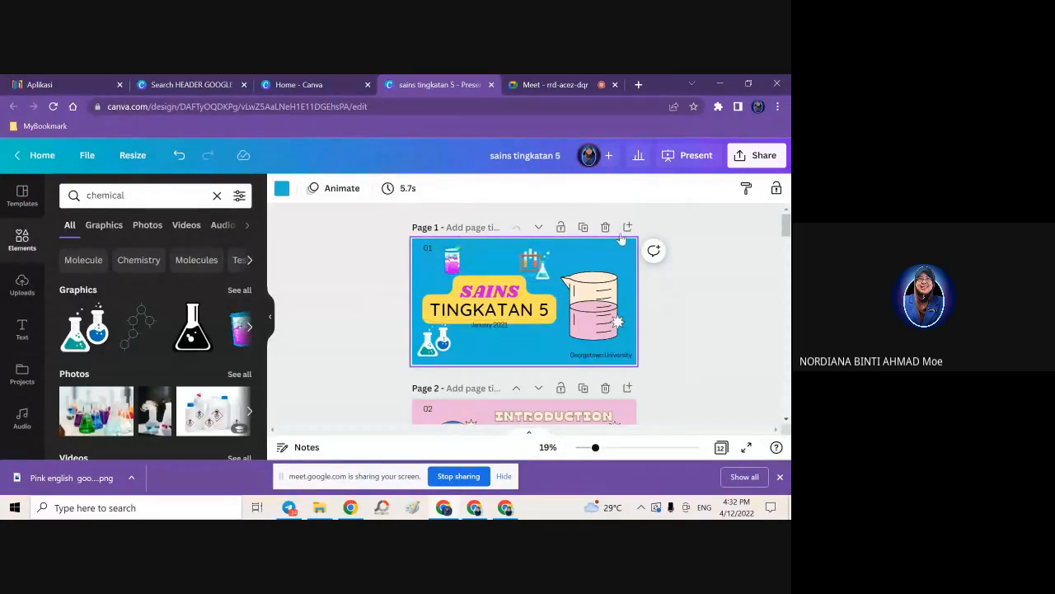
pyautogui.click(334, 188)
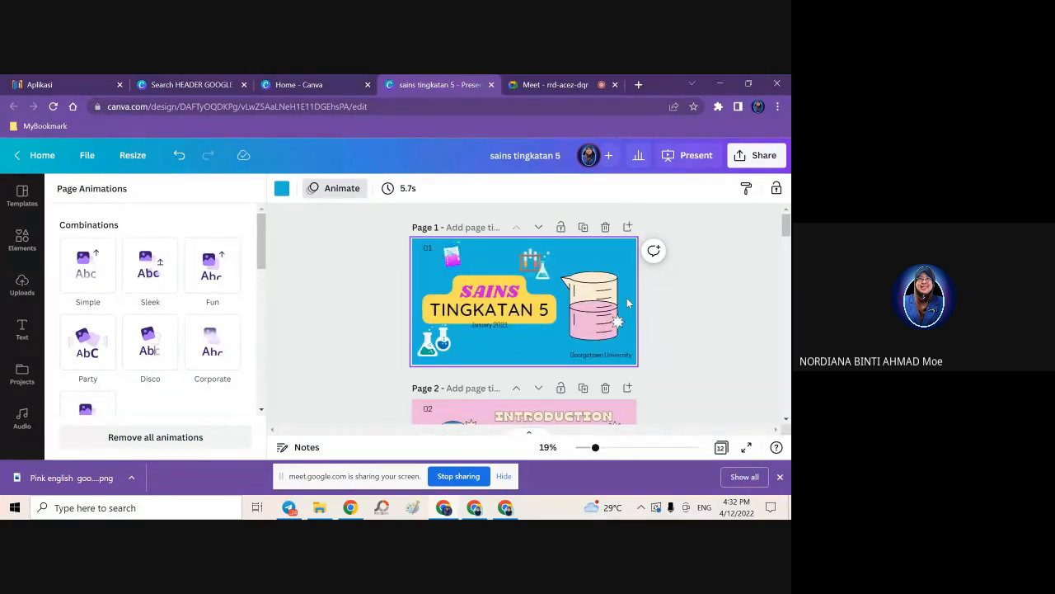
pyautogui.click(93, 357)
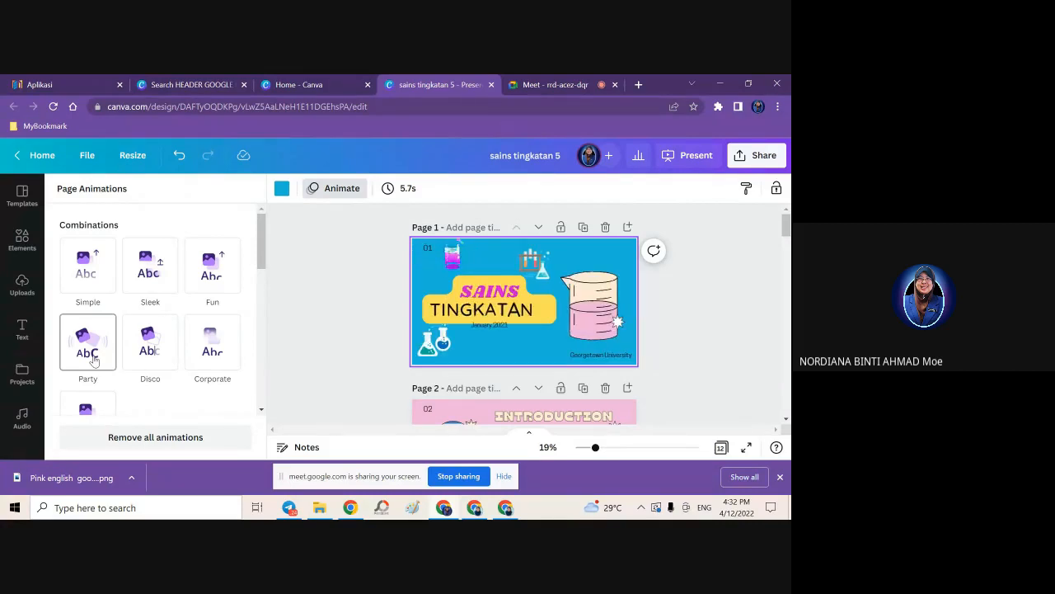
pyautogui.click(94, 360)
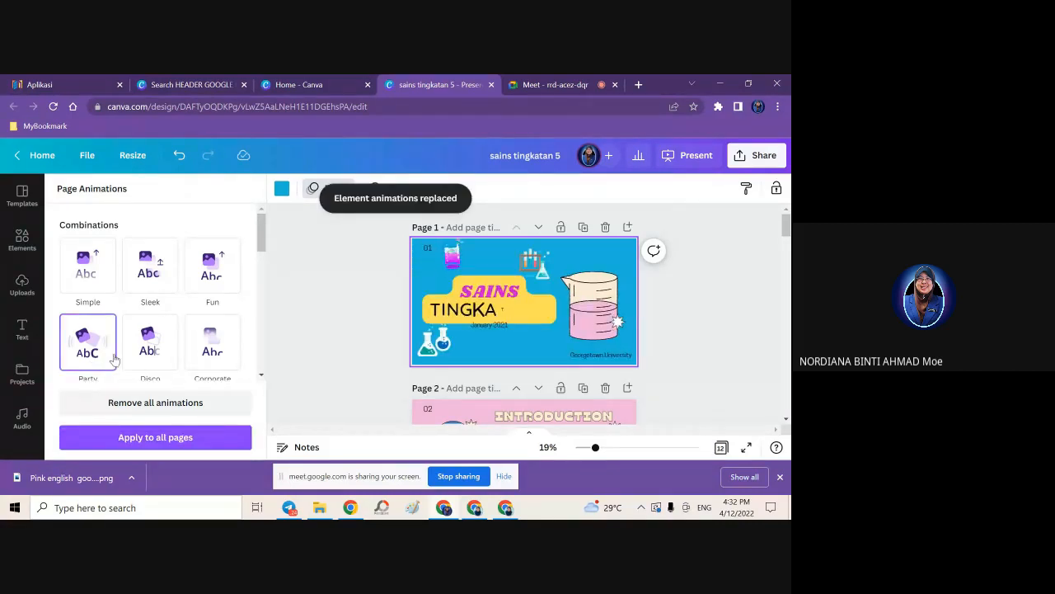
# Preview the animated cover page as a Standard full-screen presentation and return to the editor
pyautogui.click(679, 162)
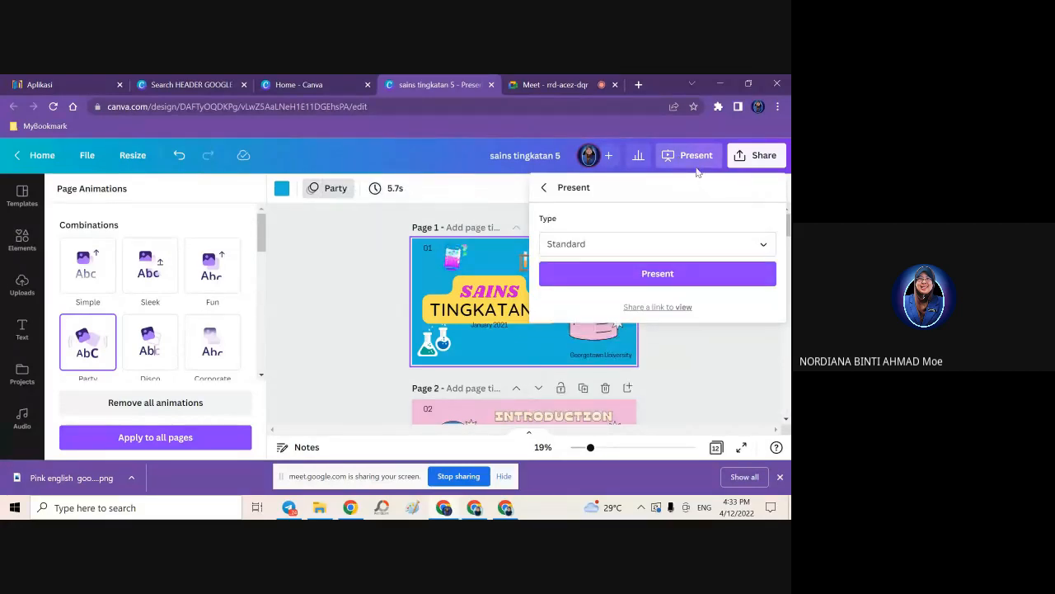
pyautogui.click(655, 273)
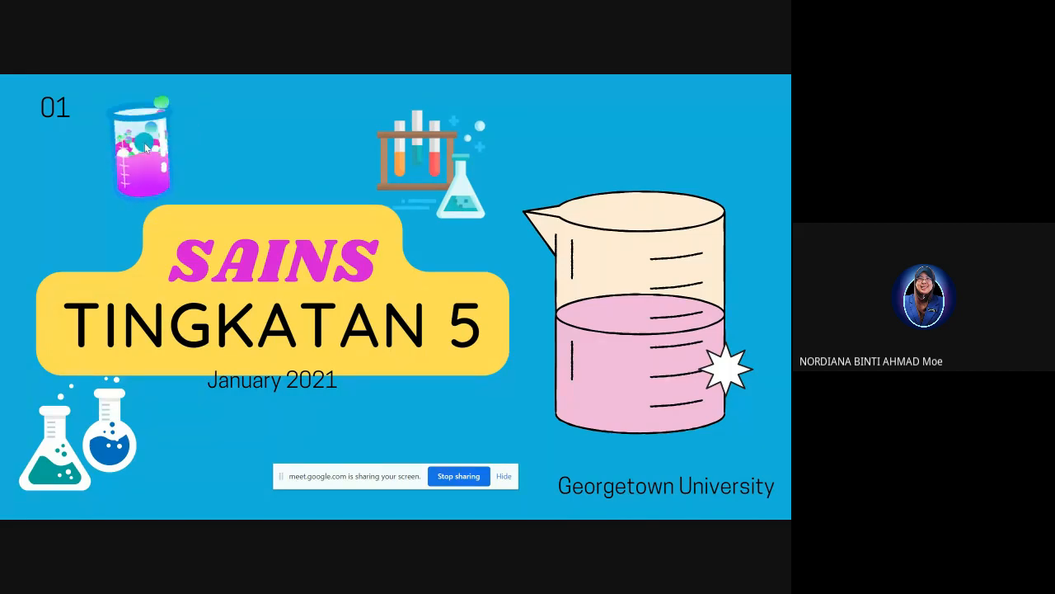
pyautogui.press('Escape')
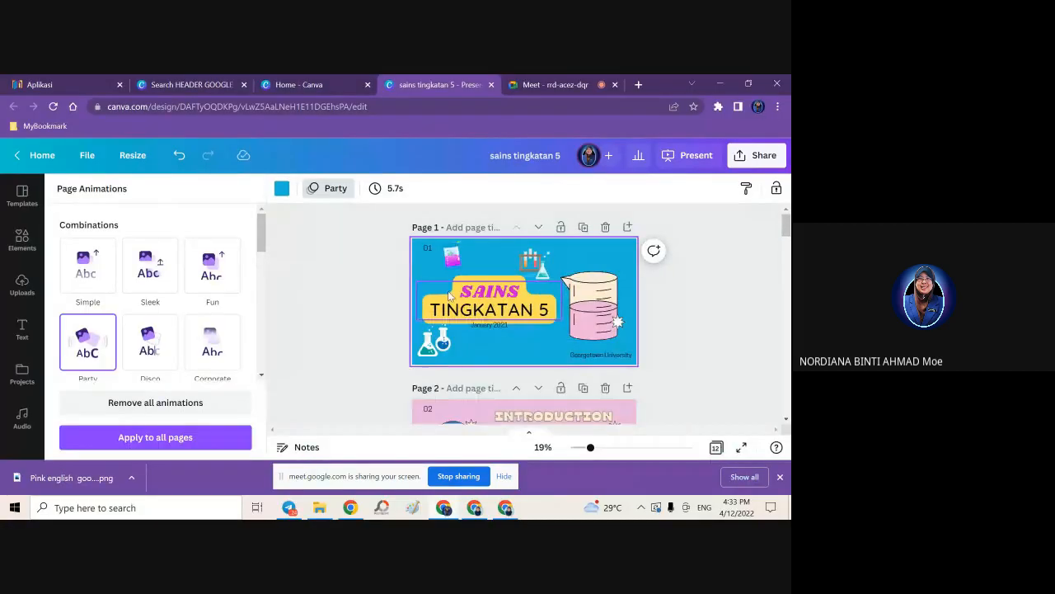
# Search the elements for "frame" and add the circular photo frame to the cover page
pyautogui.scroll(-2, 534, 295)
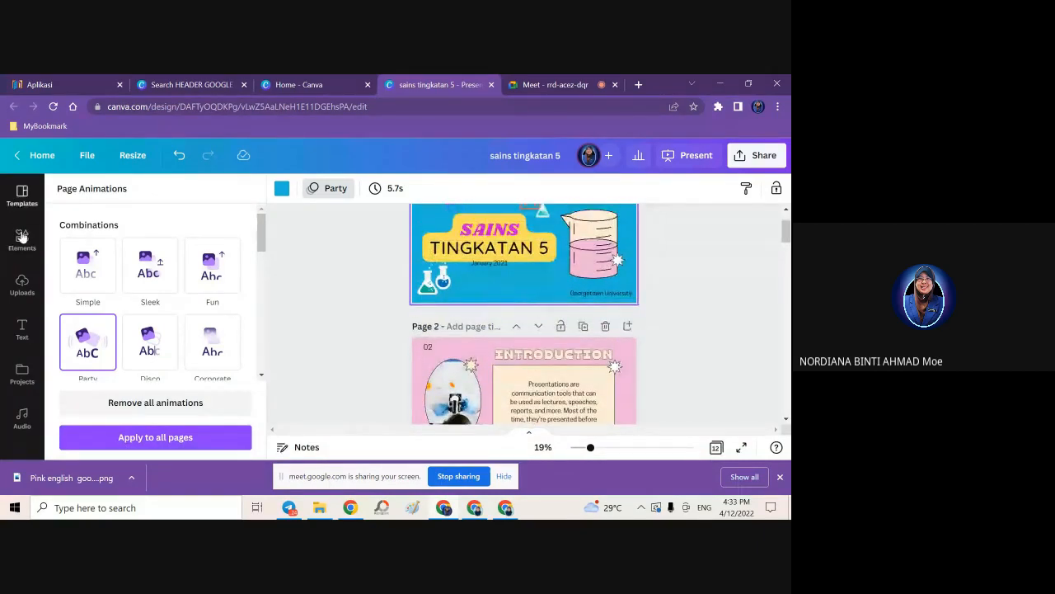
pyautogui.click(23, 237)
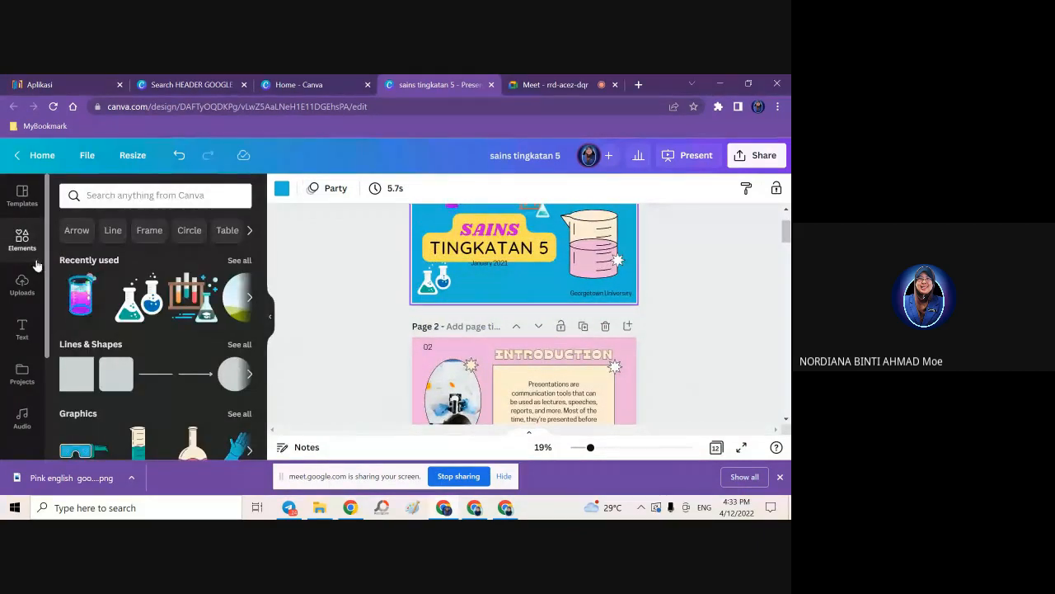
pyautogui.scroll(-1, 138, 330)
pyautogui.scroll(-1, 138, 329)
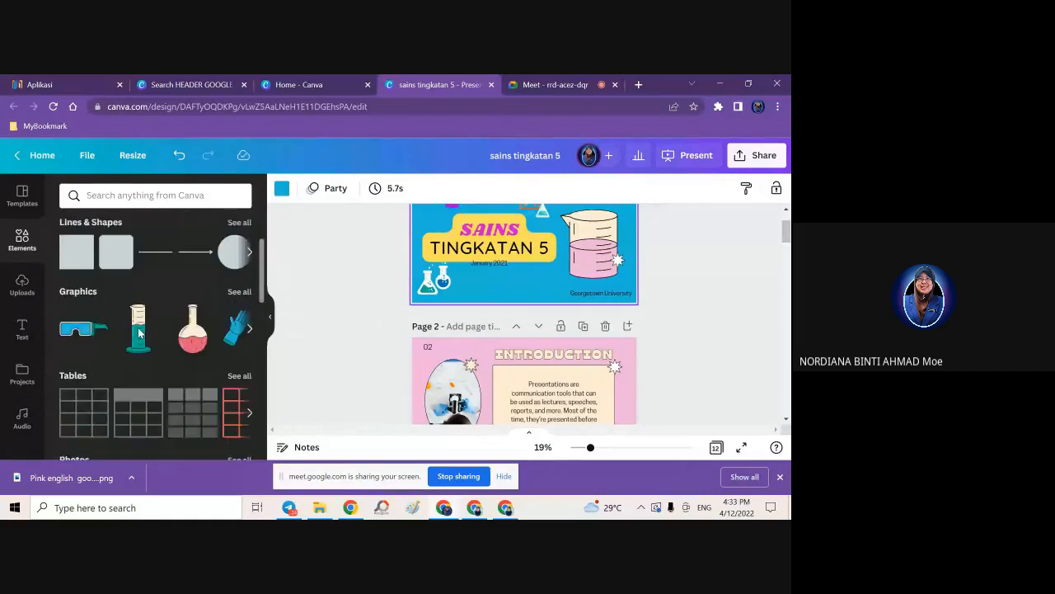
pyautogui.click(115, 191)
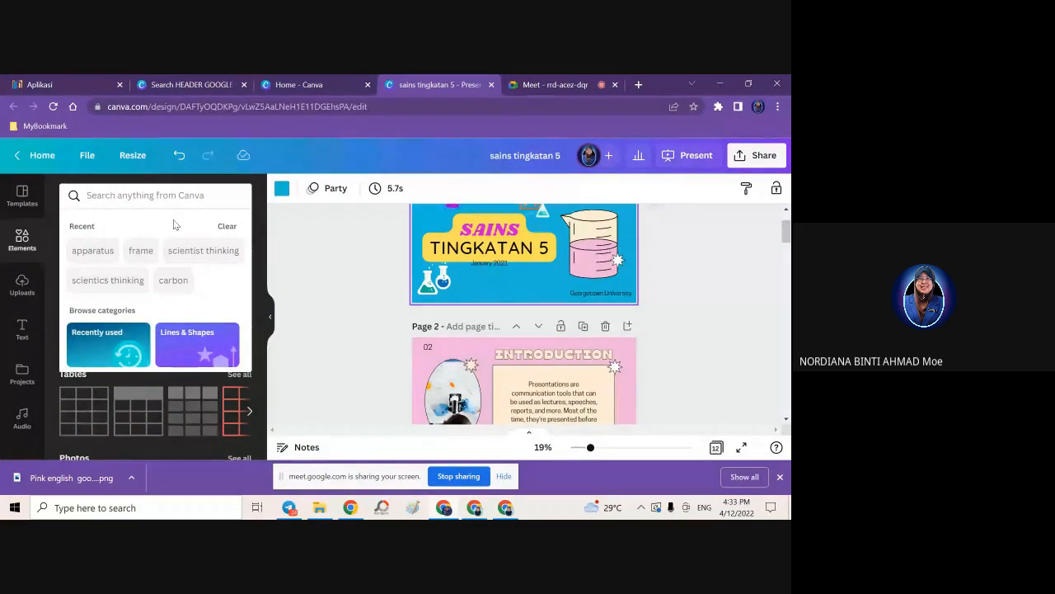
pyautogui.scroll(1, 174, 225)
pyautogui.click(143, 196)
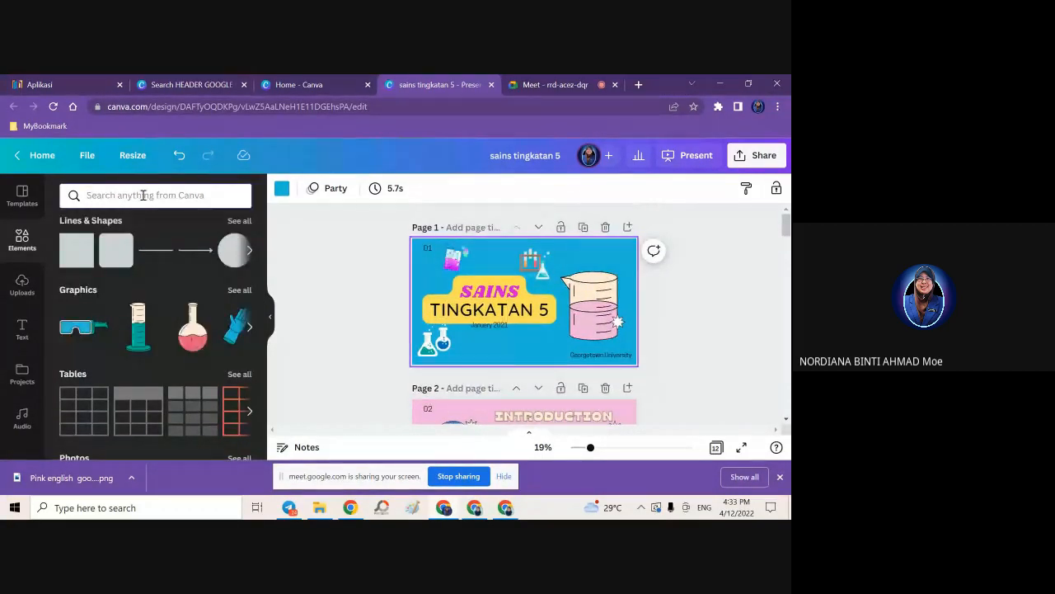
pyautogui.click(143, 196)
pyautogui.write('frame')
pyautogui.press('Return')
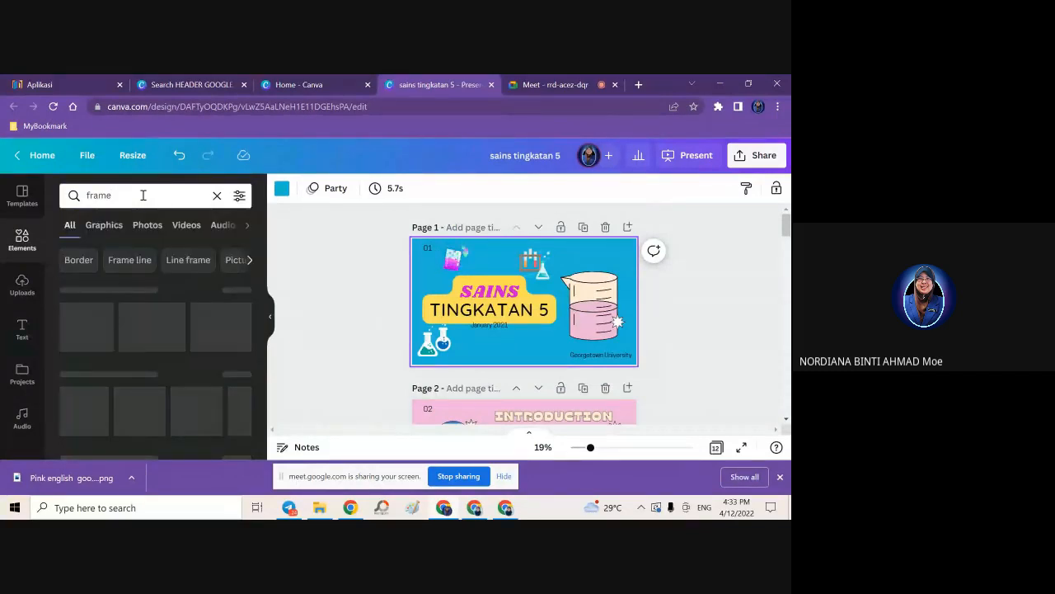
pyautogui.click(79, 333)
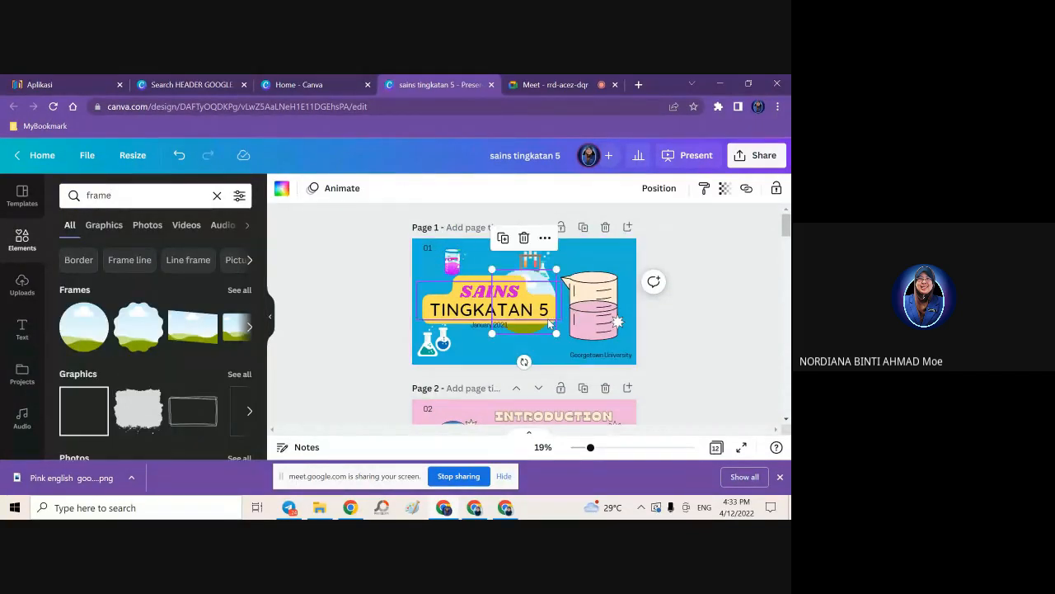
# Delete the beaker and the white starburst from the cover and move the circular frame into the beaker's place
pyautogui.click(607, 301)
pyautogui.press('Delete')
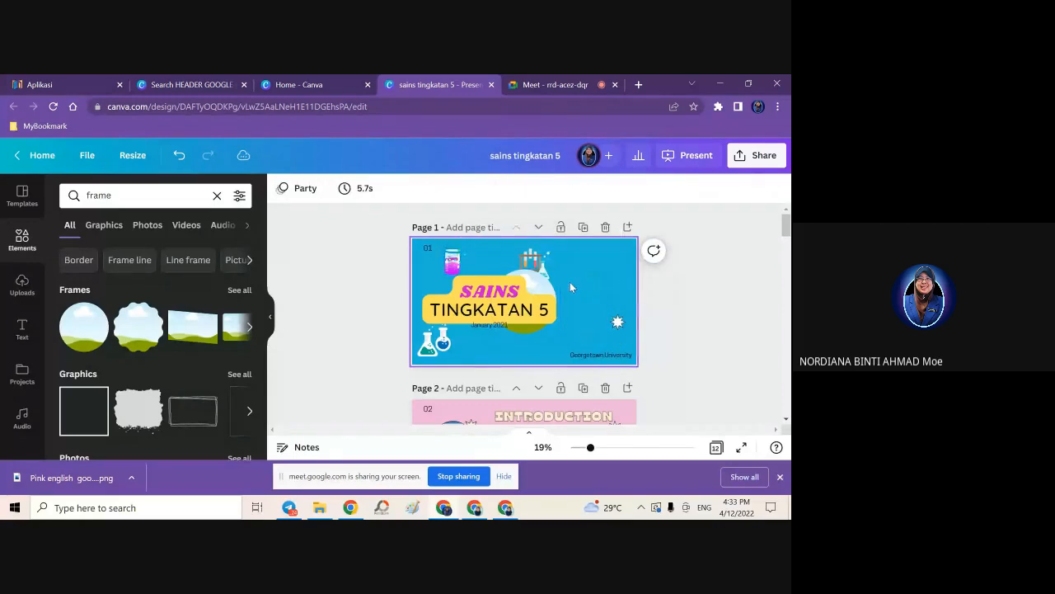
pyautogui.moveTo(535, 274); pyautogui.dragTo(605, 255)
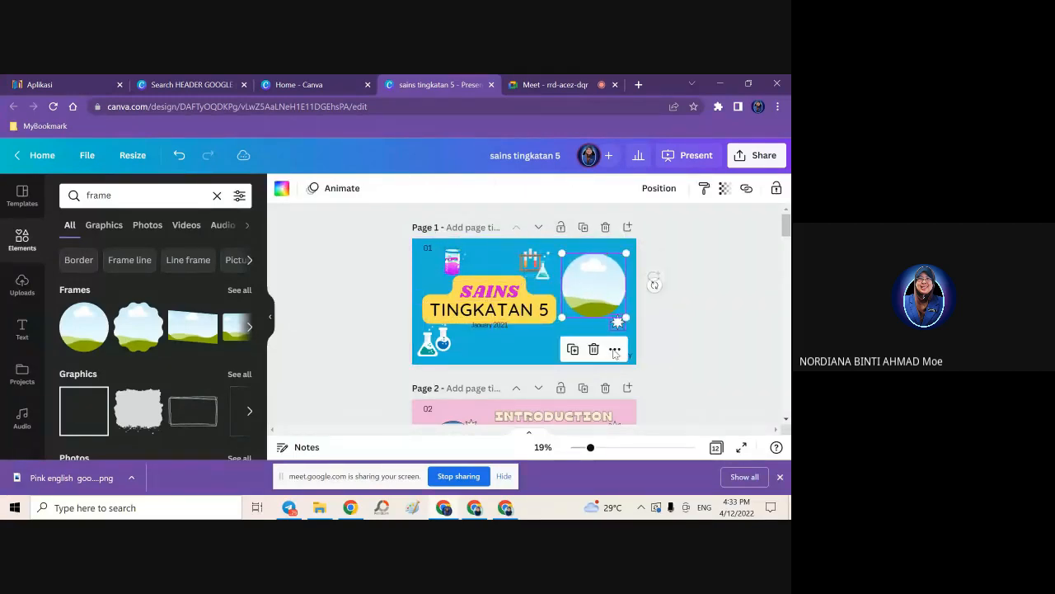
pyautogui.click(614, 322)
pyautogui.press('Delete')
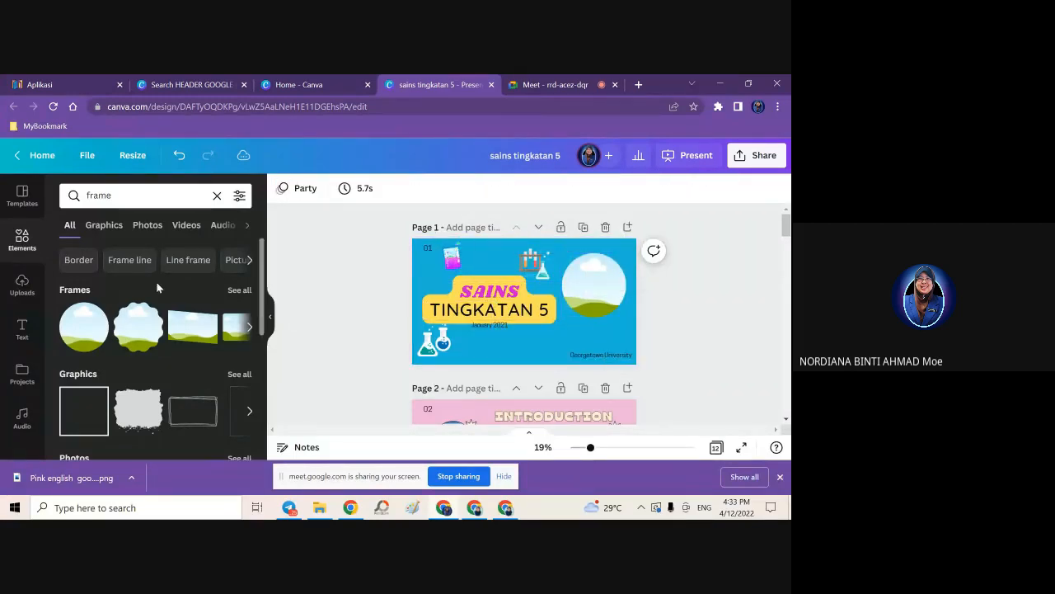
# Add the desktop-computer frame from the full frame results to the cover page and delete the circular frame
pyautogui.click(234, 293)
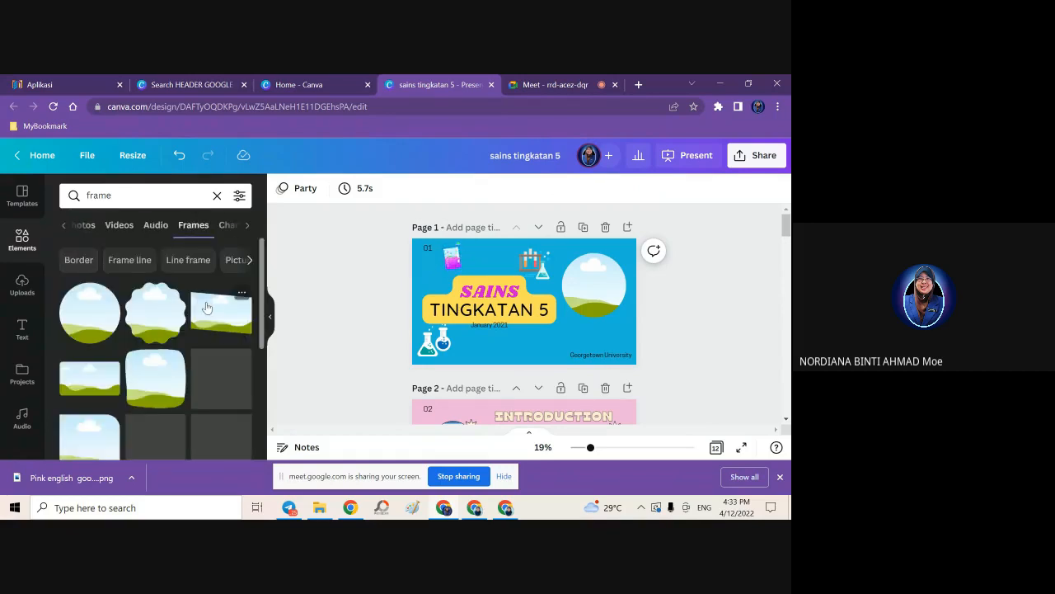
pyautogui.scroll(-5, 156, 367)
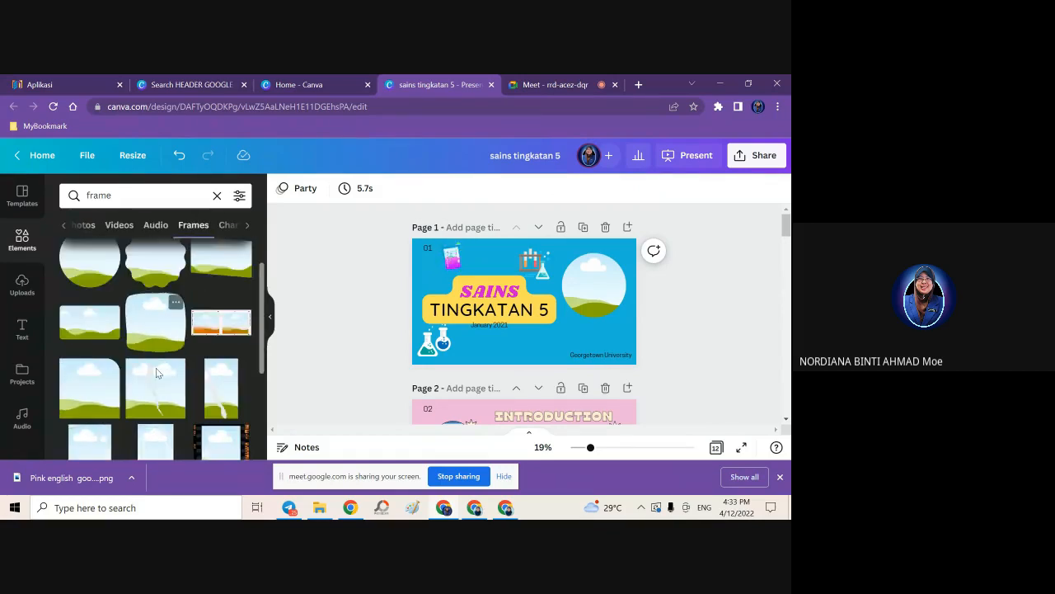
pyautogui.scroll(-5, 99, 338)
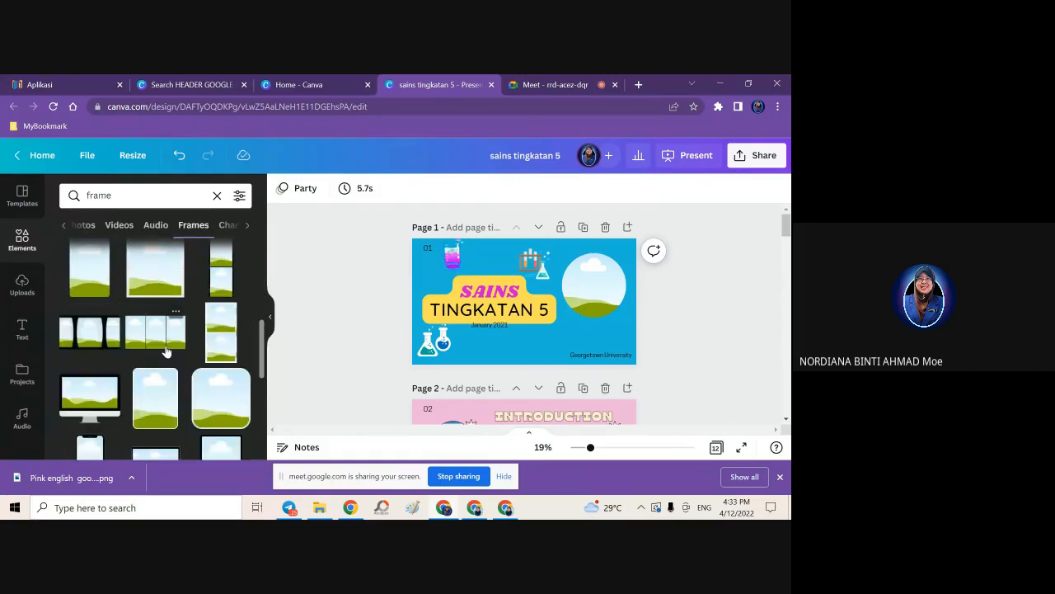
pyautogui.click(87, 349)
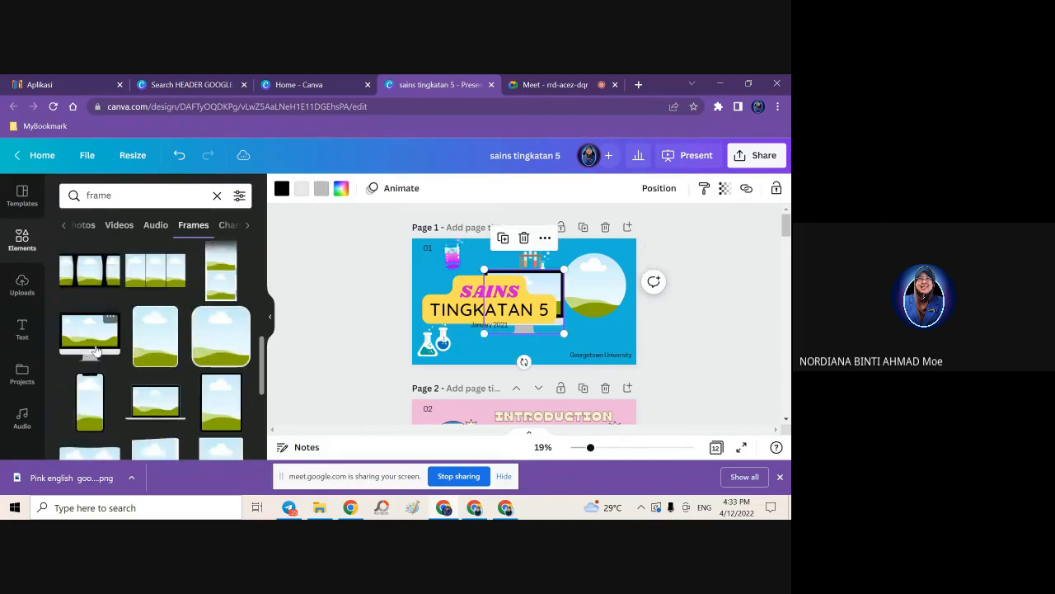
pyautogui.click(605, 272)
pyautogui.press('Delete')
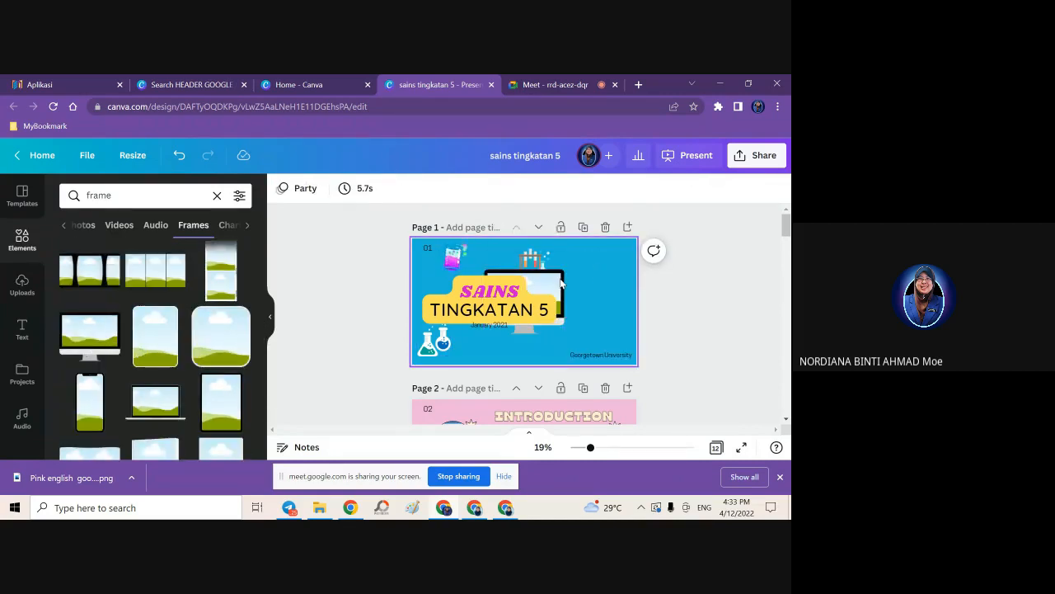
# Move the computer frame into the empty space beside the cover title and shrink it slightly
pyautogui.moveTo(556, 278); pyautogui.dragTo(624, 274)
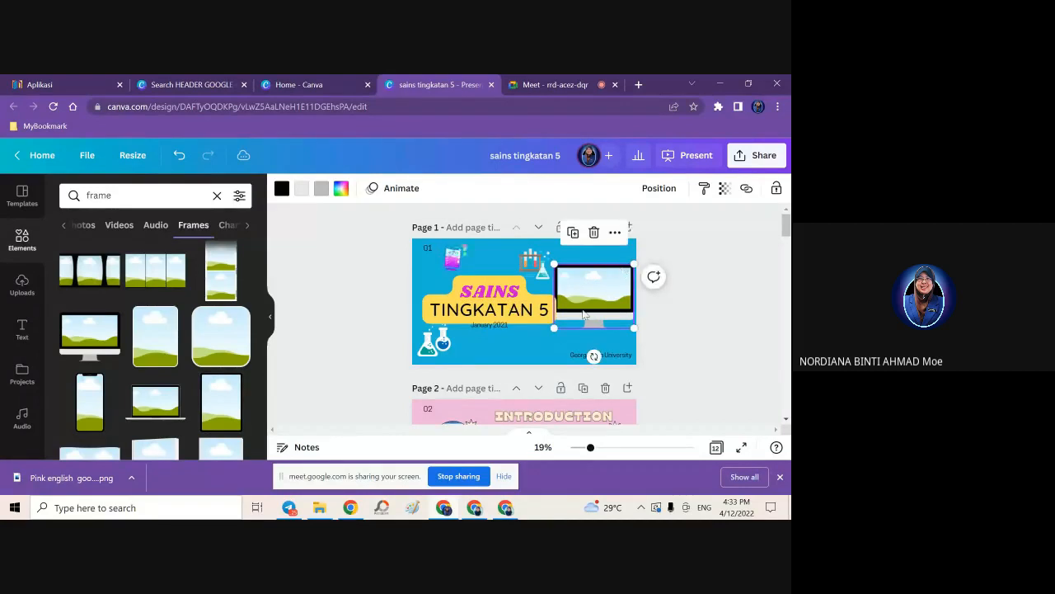
pyautogui.moveTo(557, 328); pyautogui.dragTo(566, 319)
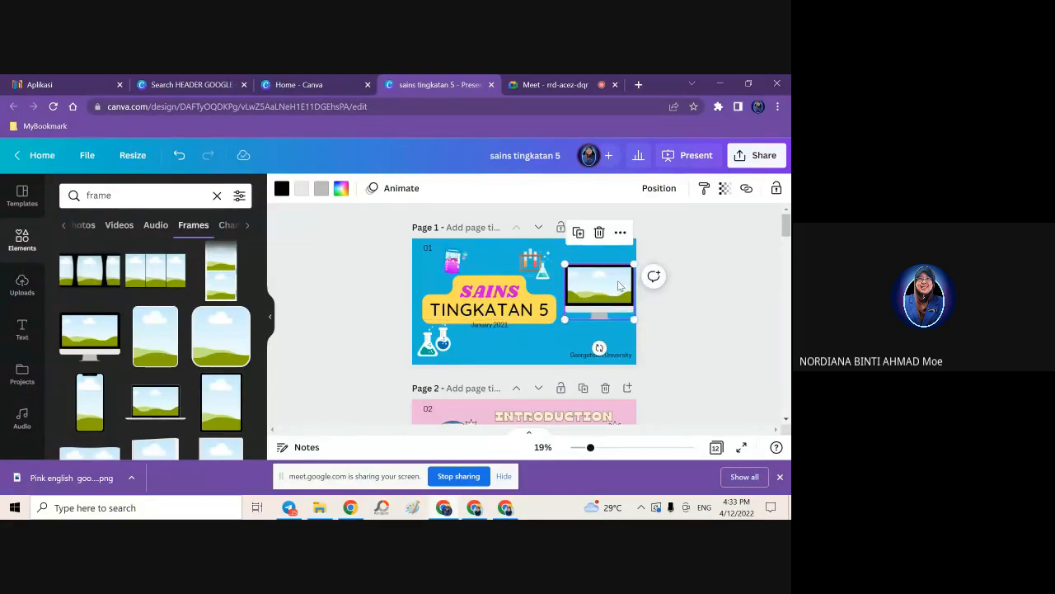
pyautogui.moveTo(617, 280); pyautogui.dragTo(615, 285)
pyautogui.click(511, 299)
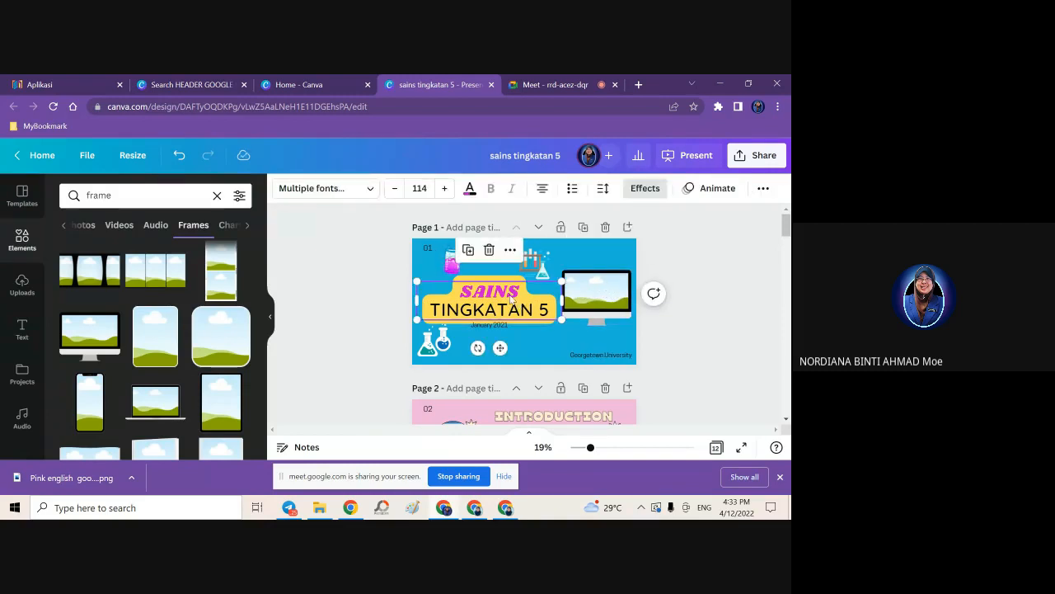
pyautogui.click(22, 282)
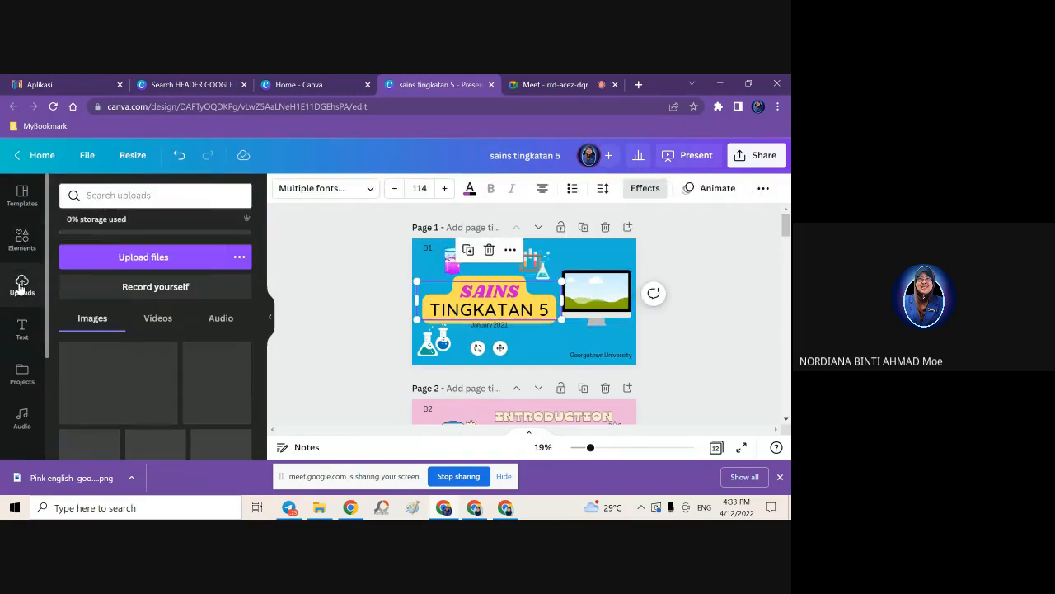
pyautogui.click(128, 262)
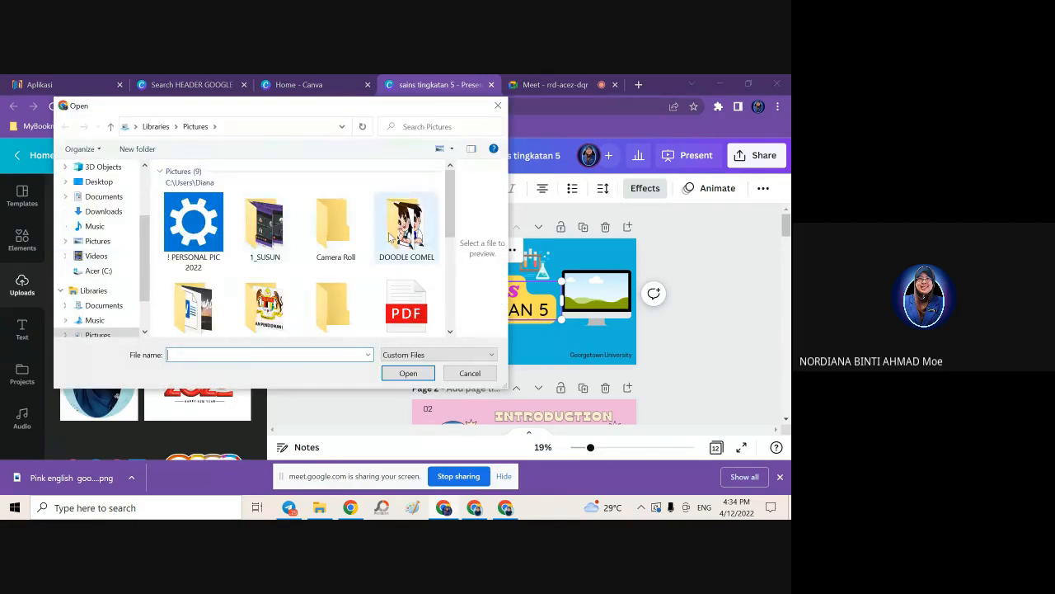
pyautogui.doubleClick(407, 237)
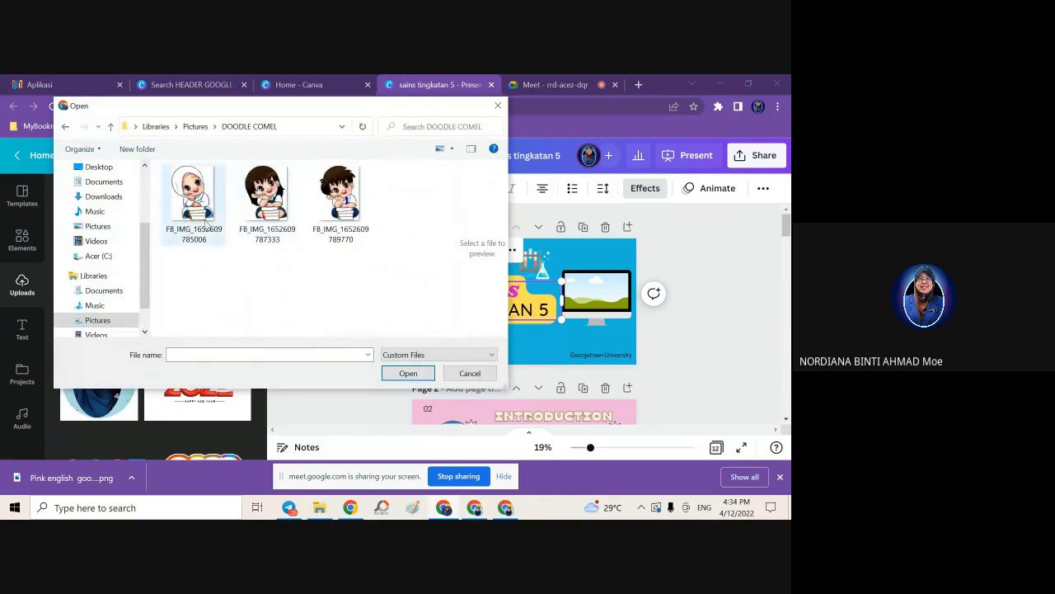
pyautogui.doubleClick(347, 210)
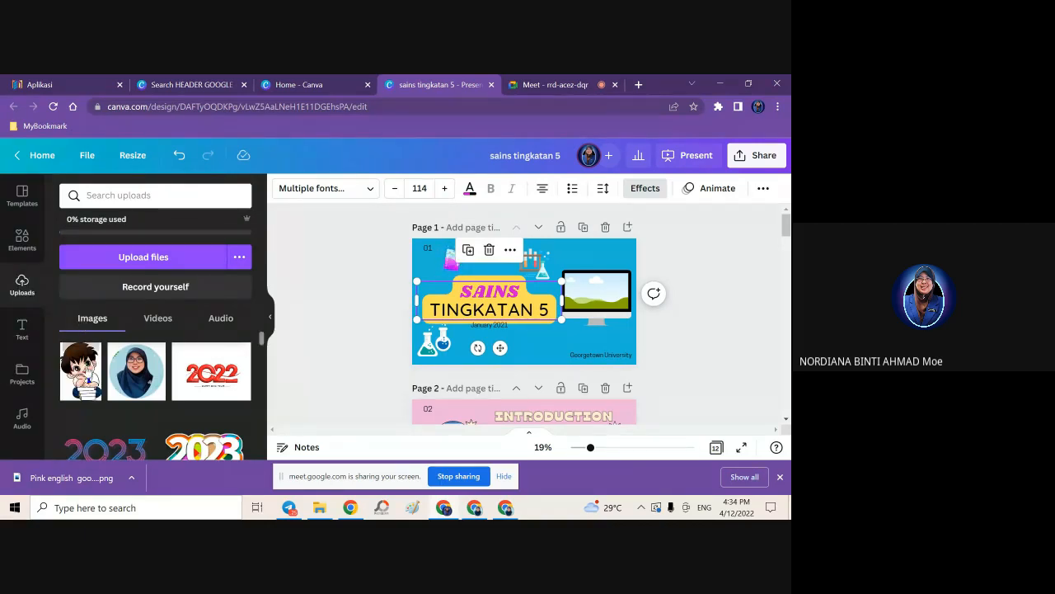
pyautogui.click(81, 371)
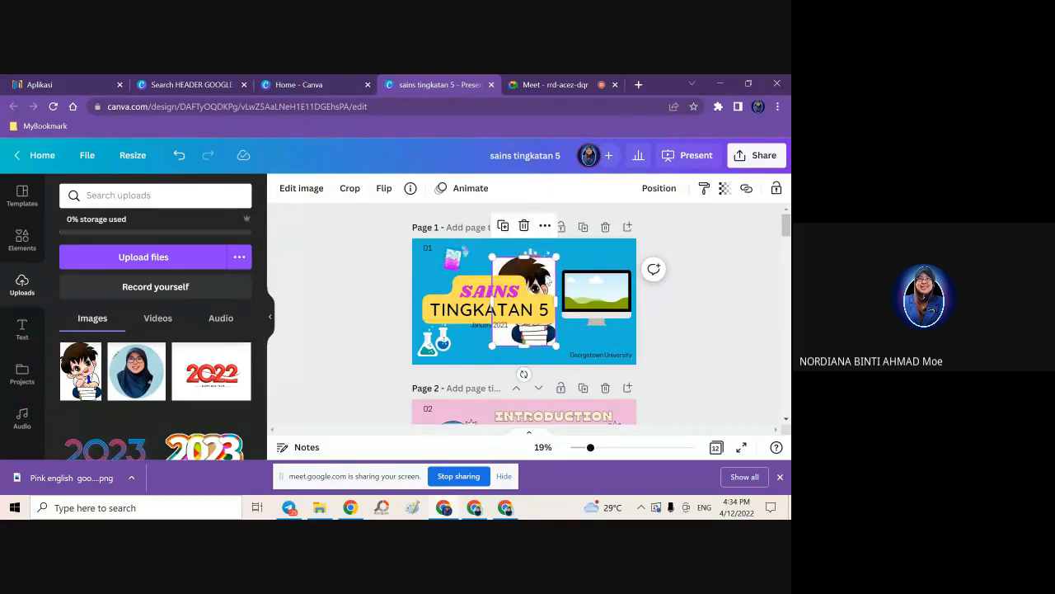
pyautogui.moveTo(547, 280); pyautogui.dragTo(595, 293)
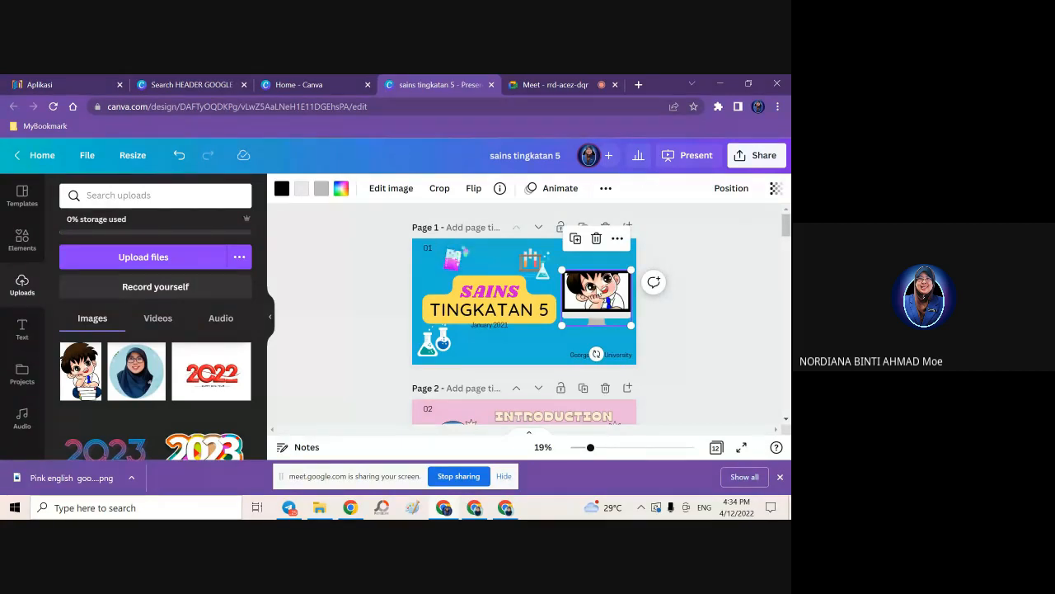
# Shift the computer frame slightly up and remove the background of the schoolboy image inside it
pyautogui.click(384, 190)
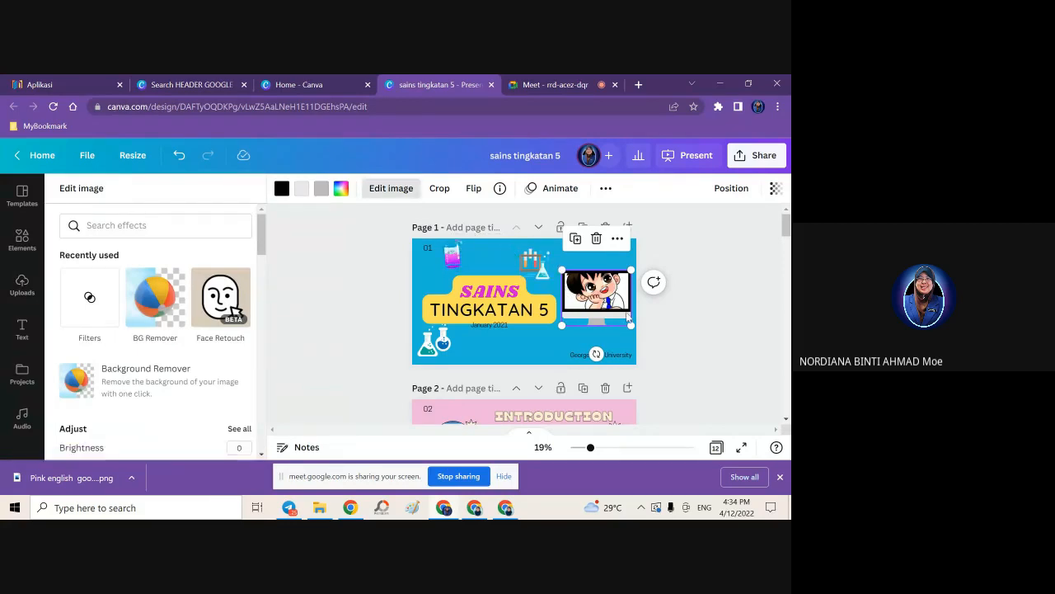
pyautogui.moveTo(629, 324); pyautogui.dragTo(593, 293)
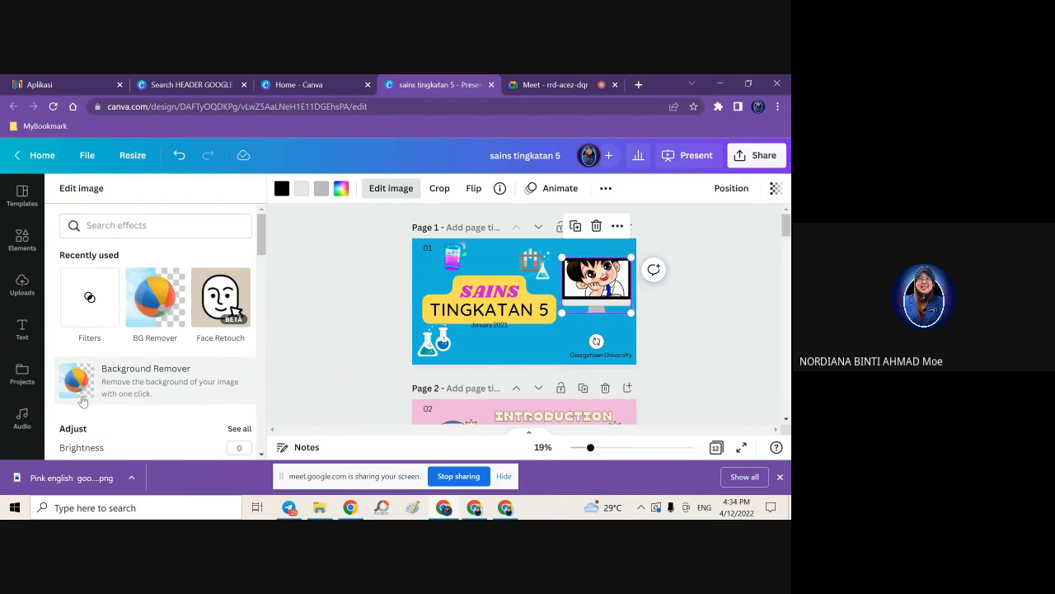
pyautogui.click(112, 384)
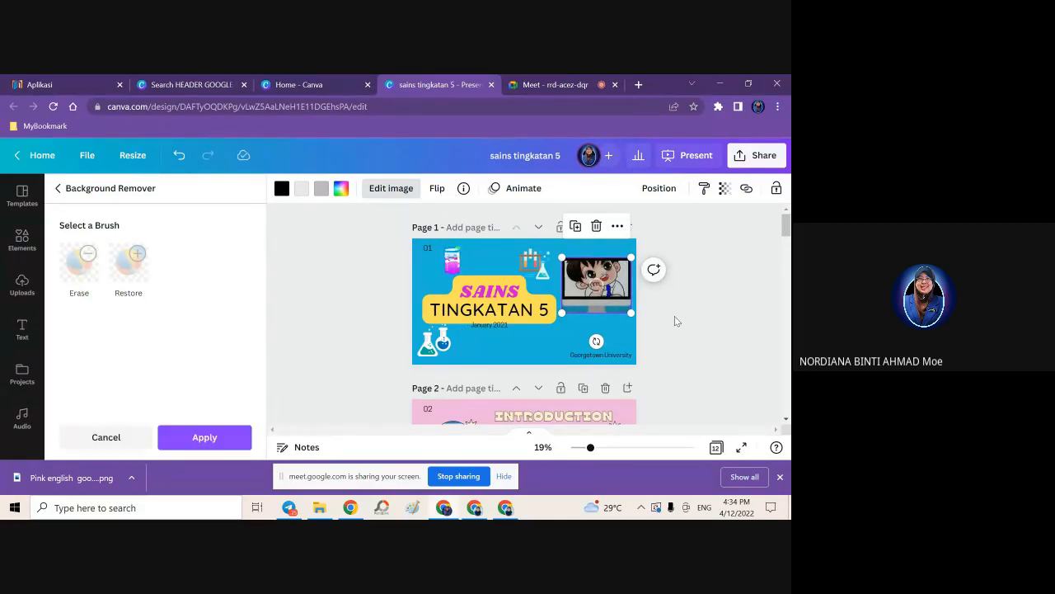
pyautogui.click(205, 438)
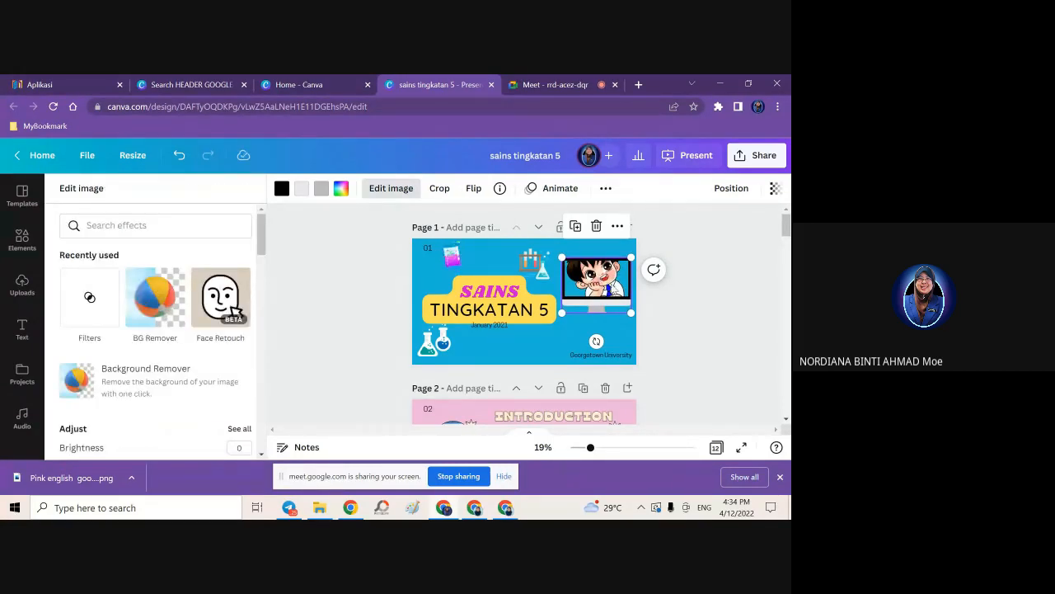
# Delete the filled computer frame from the cover and put the uploaded schoolboy picture directly in its place
pyautogui.rightClick(619, 301)
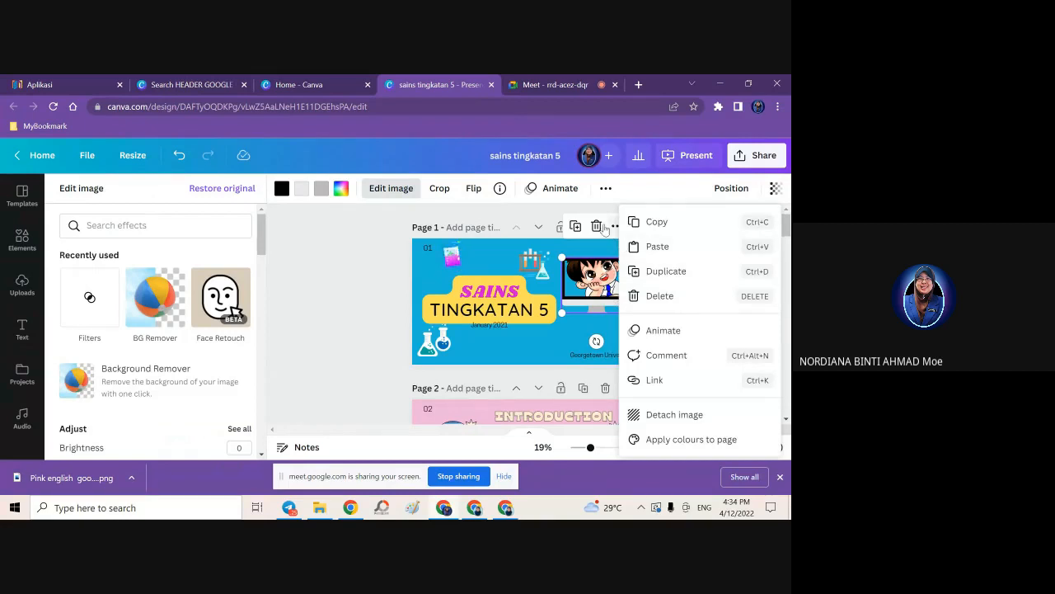
pyautogui.click(596, 226)
pyautogui.click(607, 282)
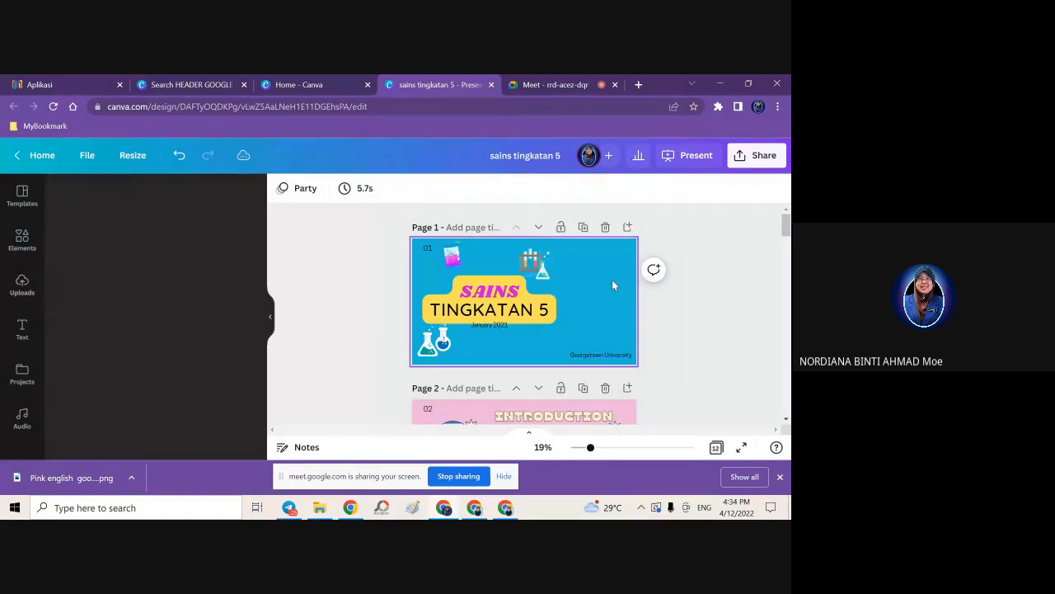
pyautogui.click(79, 386)
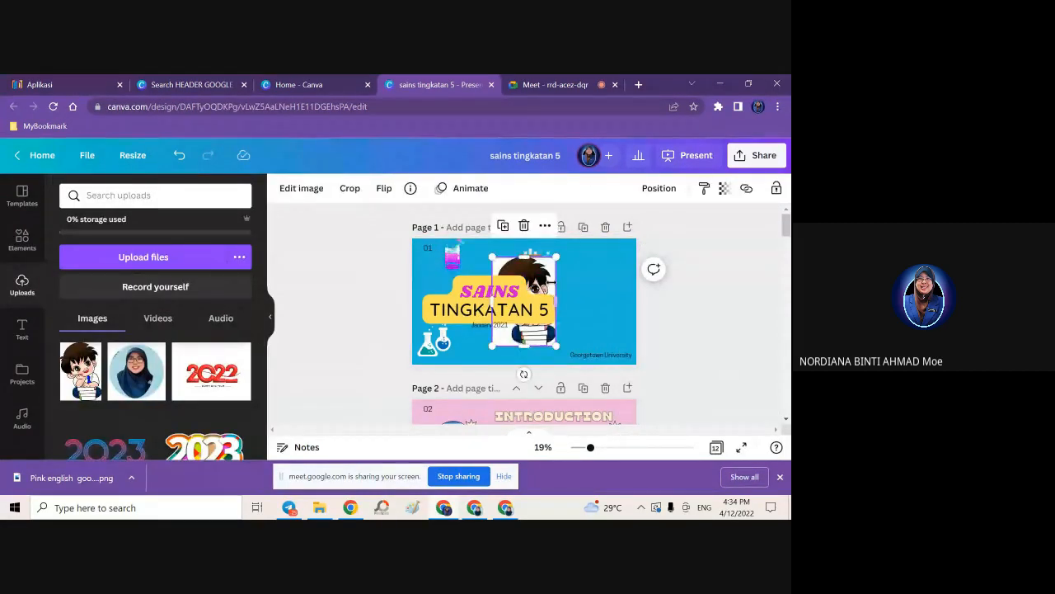
pyautogui.moveTo(541, 271); pyautogui.dragTo(614, 260)
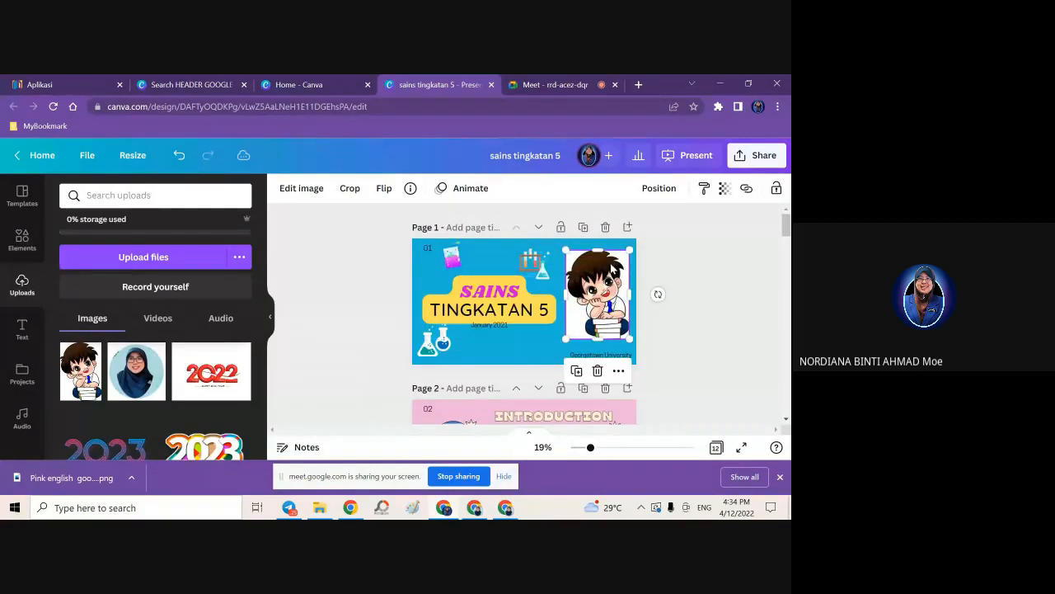
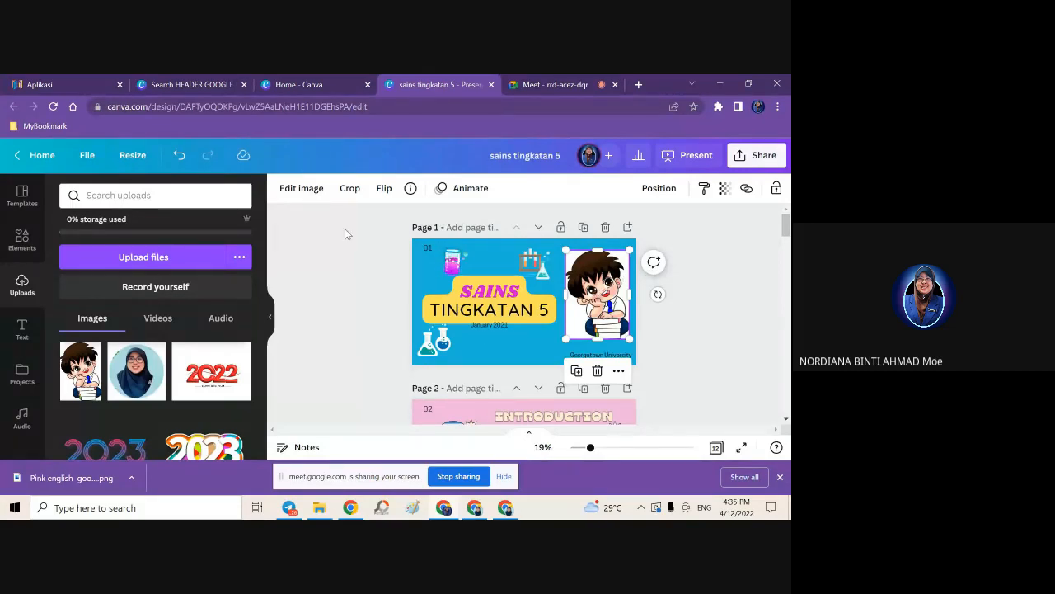
# Remove the white background from the schoolboy picture with Background Remover and enlarge the picture slightly
pyautogui.click(302, 189)
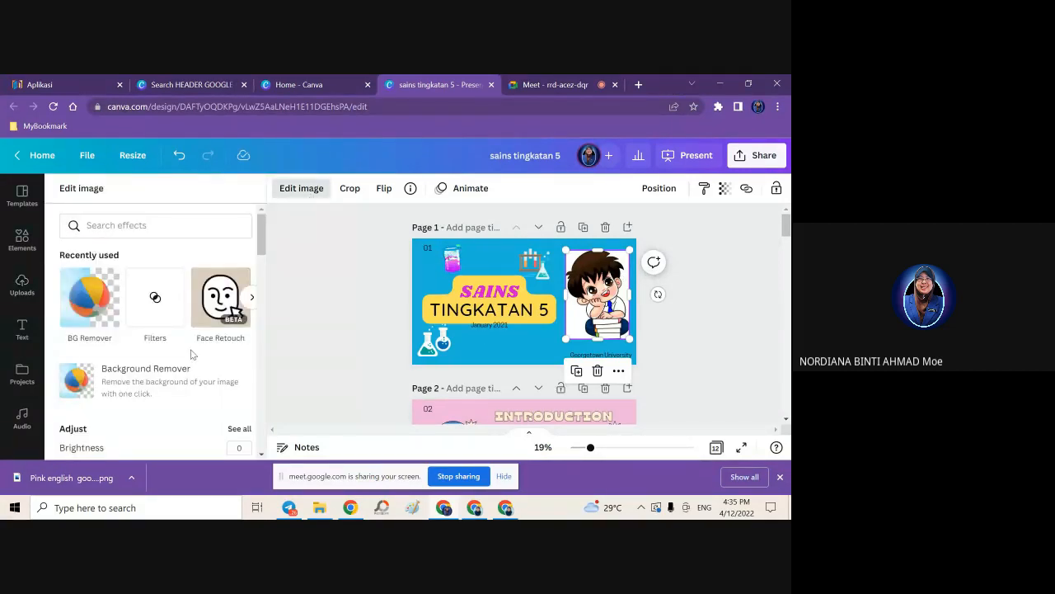
pyautogui.click(163, 379)
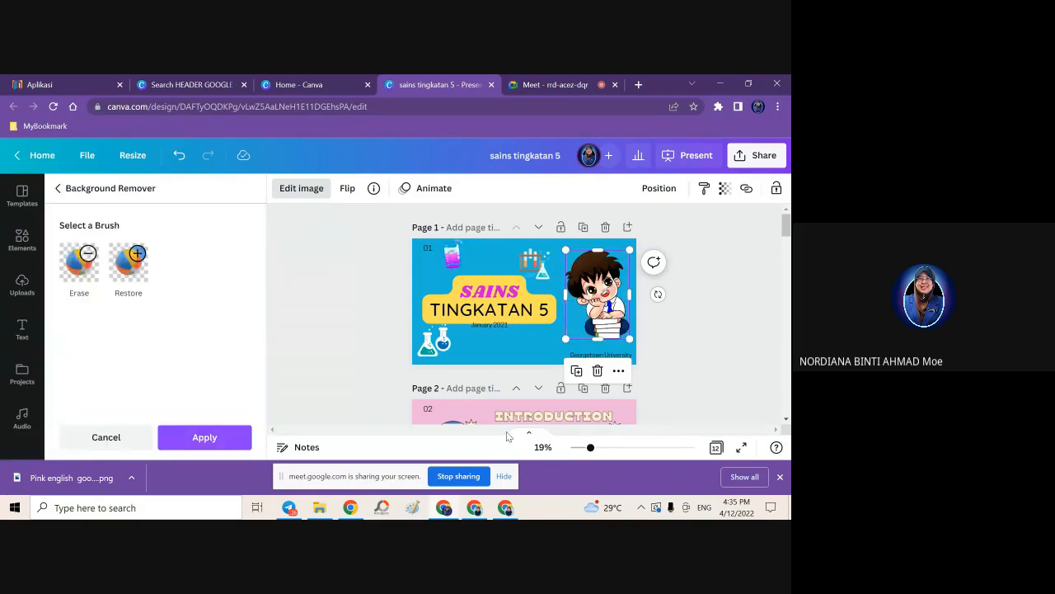
pyautogui.moveTo(564, 338)
pyautogui.mouseDown()
pyautogui.moveTo(554, 363)
pyautogui.moveTo(517, 388)
pyautogui.moveTo(564, 350)
pyautogui.moveTo(554, 338)
pyautogui.moveTo(559, 349)
pyautogui.mouseUp()
pyautogui.click(671, 329)
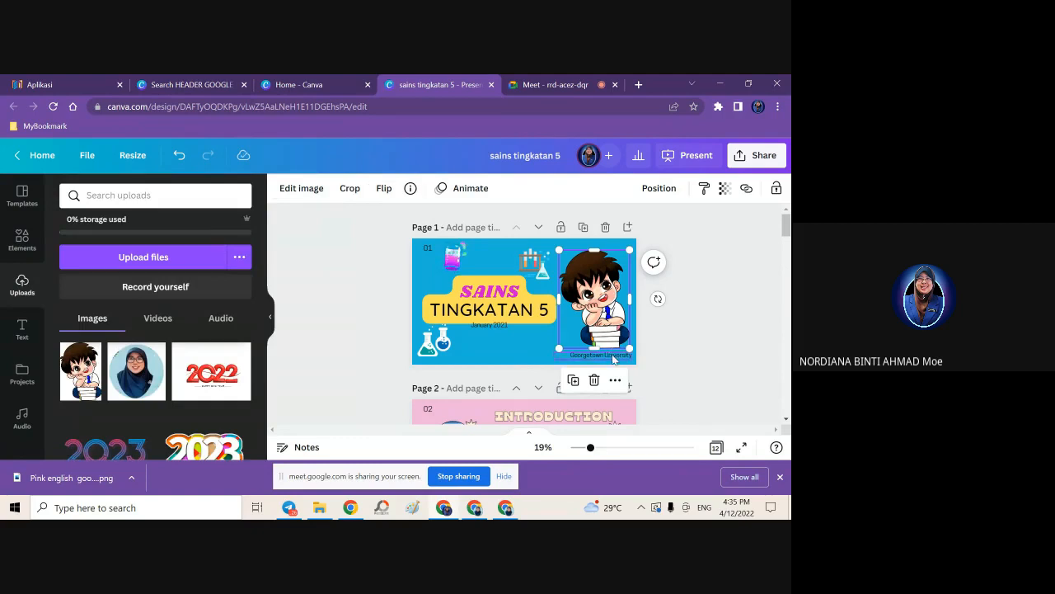
# Delete the "Georgetown University" text from the cover page
pyautogui.click(614, 356)
pyautogui.press('Delete')
# Apply the Drift photo animation to the schoolboy picture on the cover
pyautogui.click(608, 315)
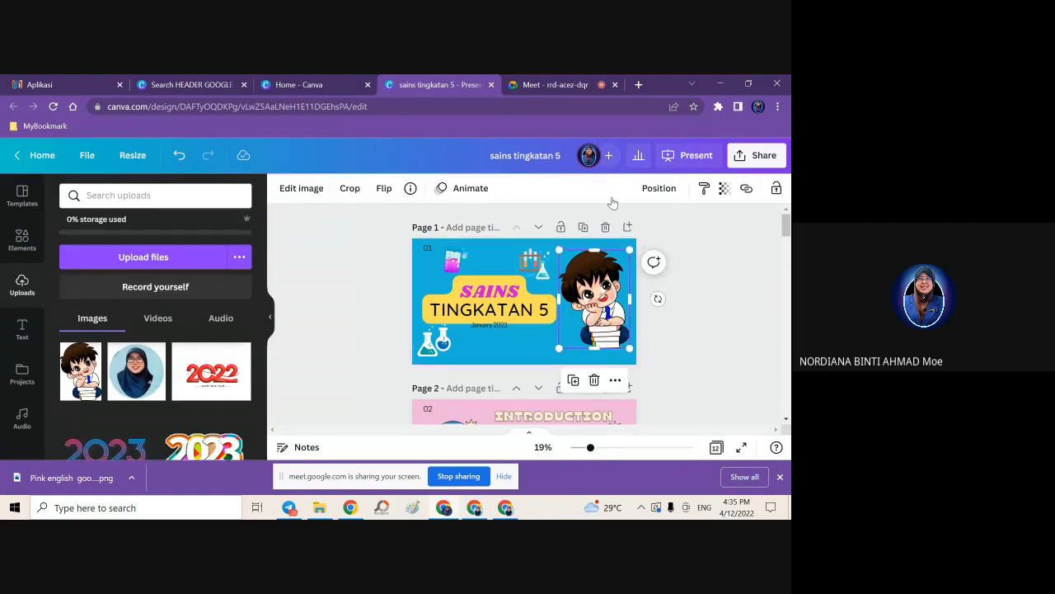
pyautogui.click(464, 188)
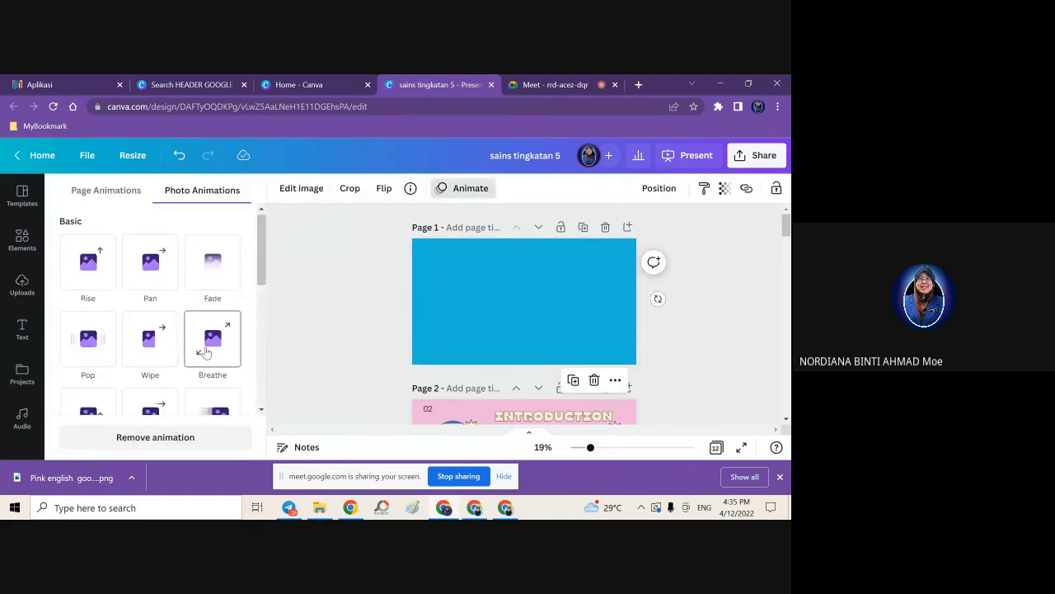
pyautogui.scroll(-1, 206, 353)
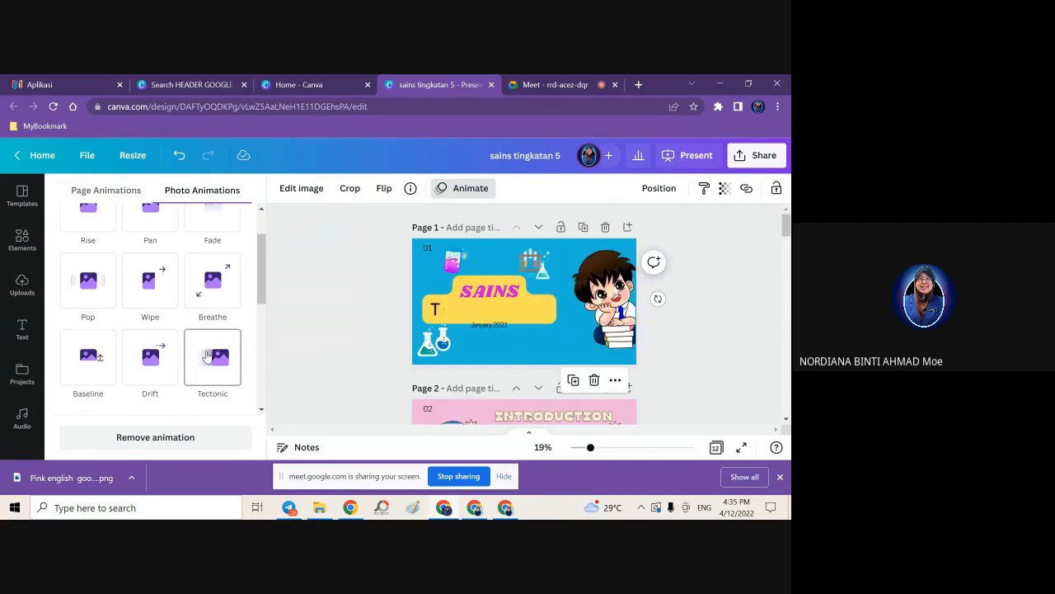
pyautogui.click(151, 367)
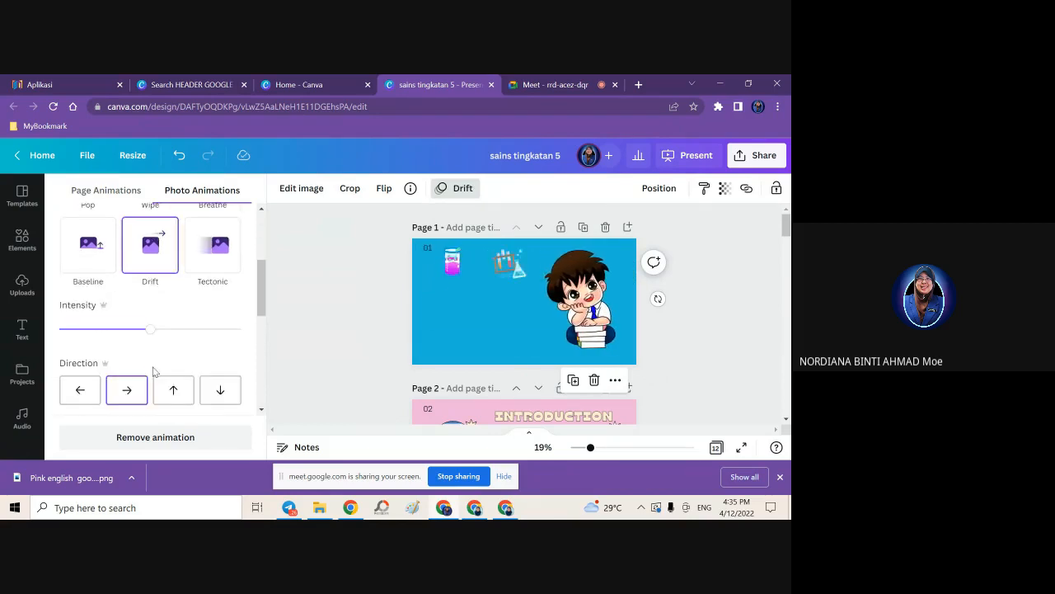
pyautogui.click(337, 316)
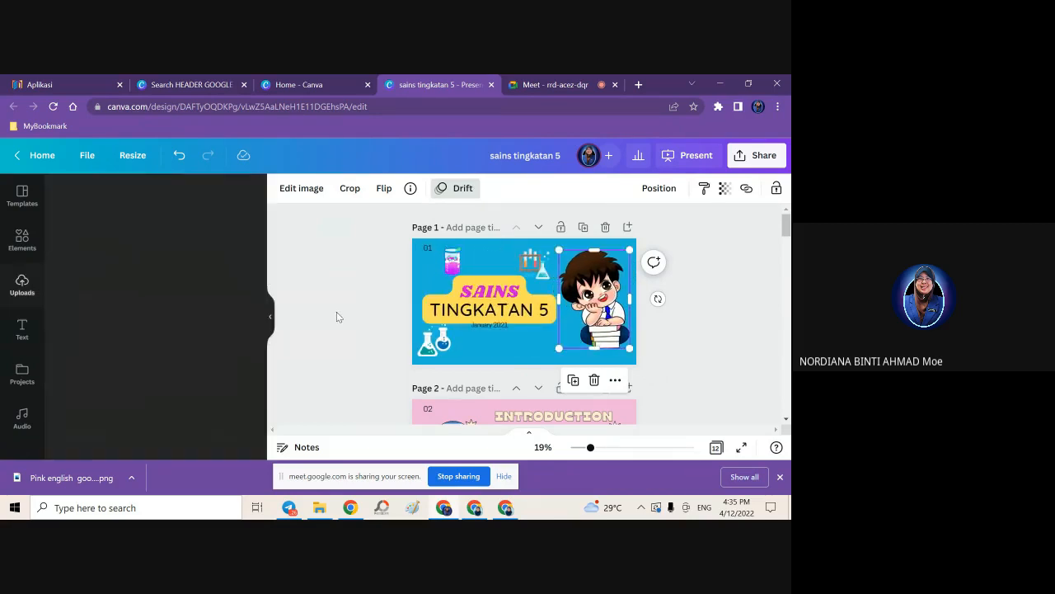
# Add two blank pages between the cover page and the Introduction page
pyautogui.scroll(-3, 543, 235)
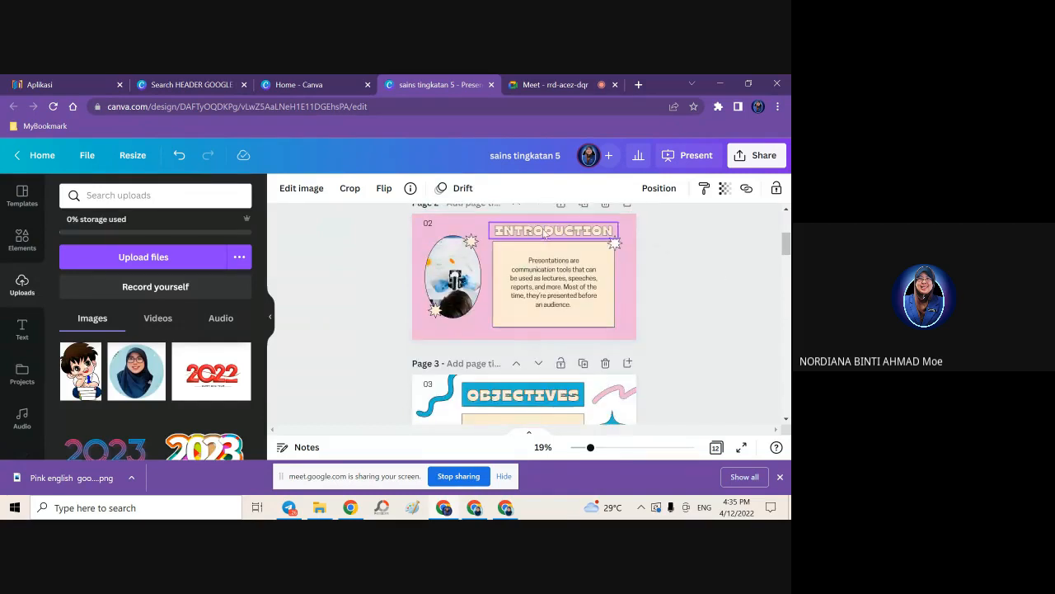
pyautogui.click(543, 234)
pyautogui.scroll(3, 549, 270)
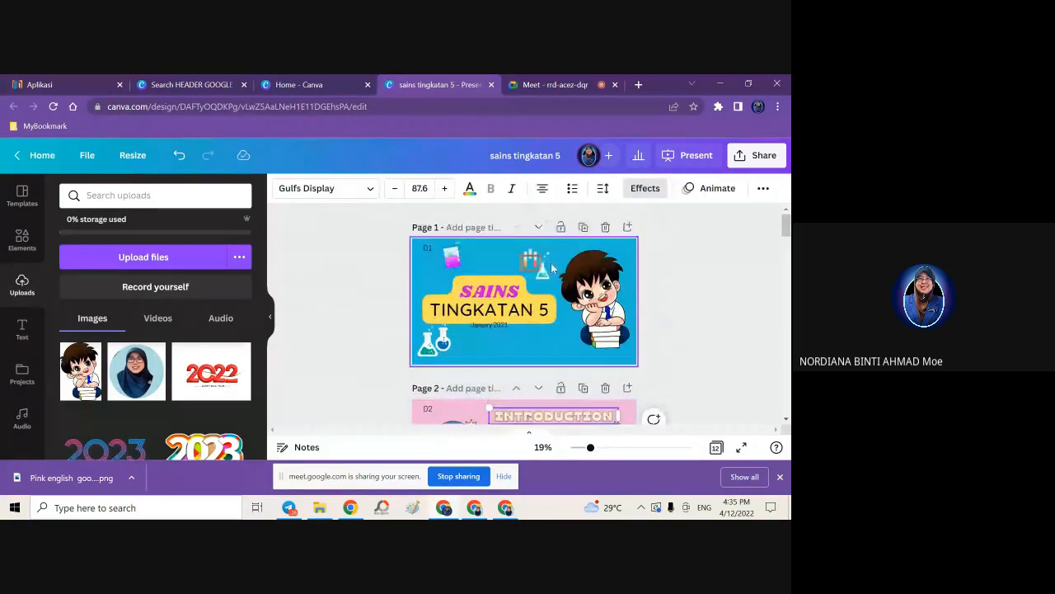
pyautogui.click(629, 227)
pyautogui.scroll(3, 629, 228)
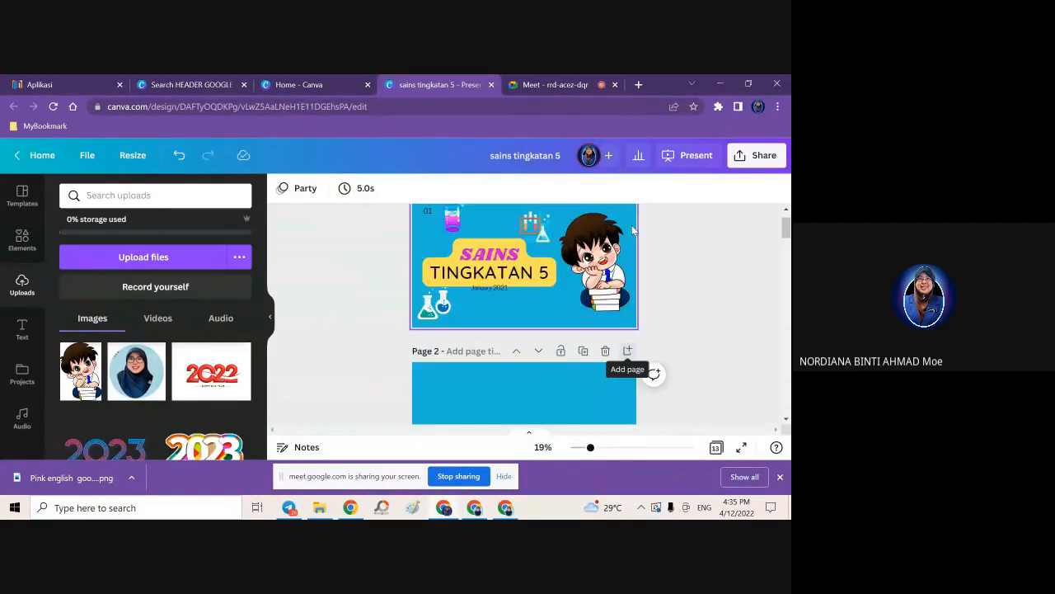
pyautogui.click(629, 227)
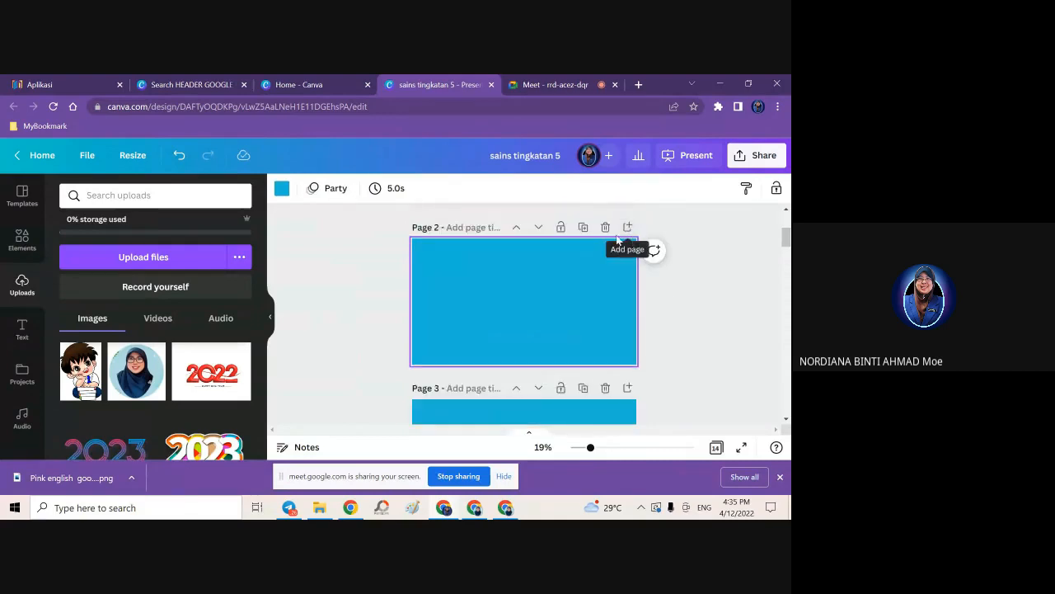
# Delete one of the two blank pages and duplicate the cover page
pyautogui.click(605, 230)
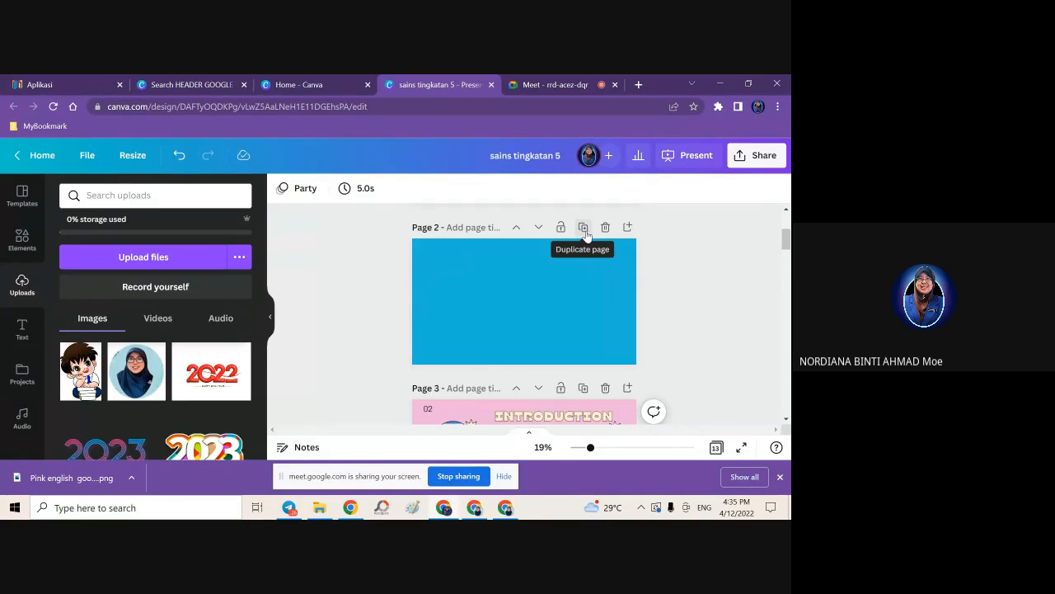
pyautogui.scroll(2, 585, 235)
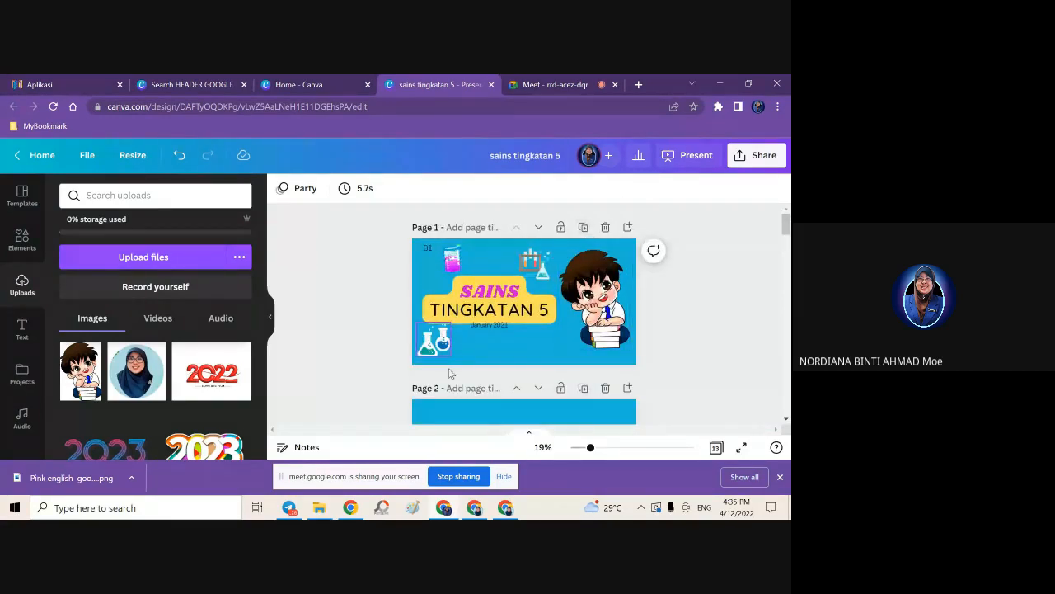
pyautogui.click(583, 226)
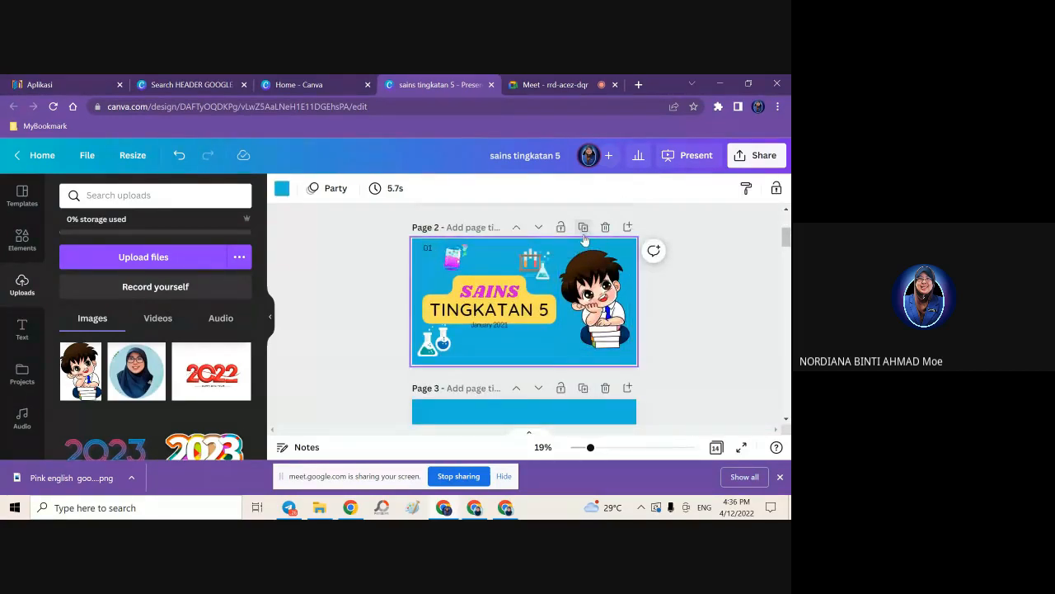
# Replace the "SAINS TINGKATAN 5" title on the duplicated cover with "SUBTOPIK 3.1"
pyautogui.click(517, 310)
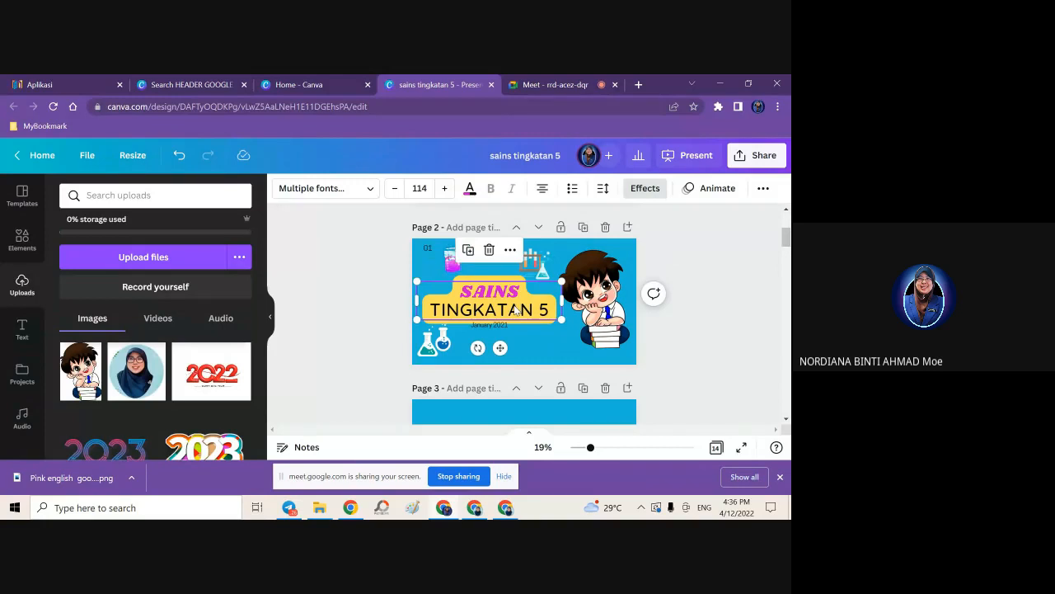
pyautogui.click(469, 294)
pyautogui.click(469, 294)
pyautogui.write('UBTOPIK ')
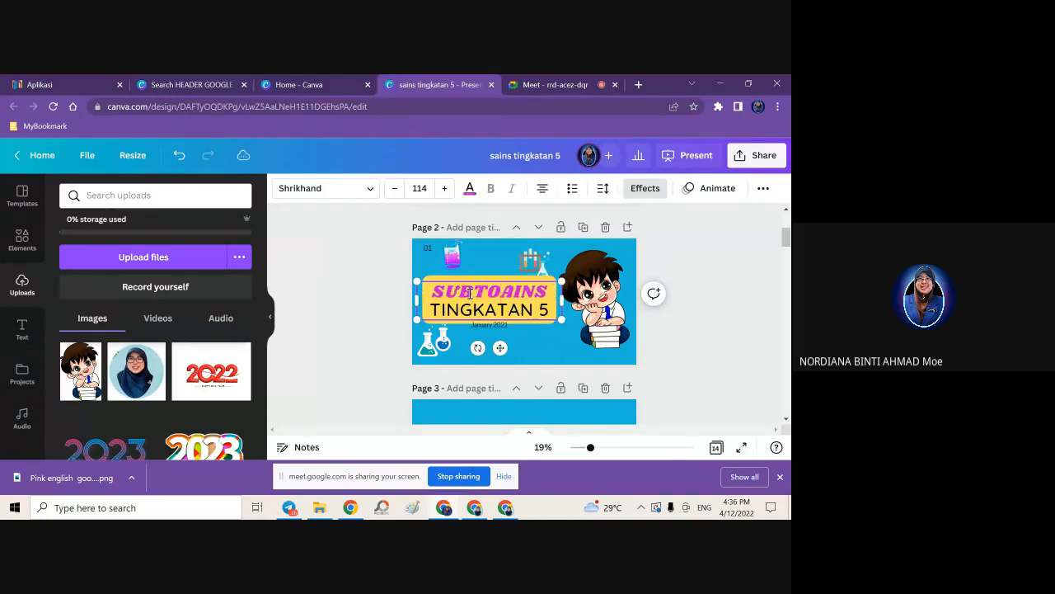
pyautogui.write('3.1')
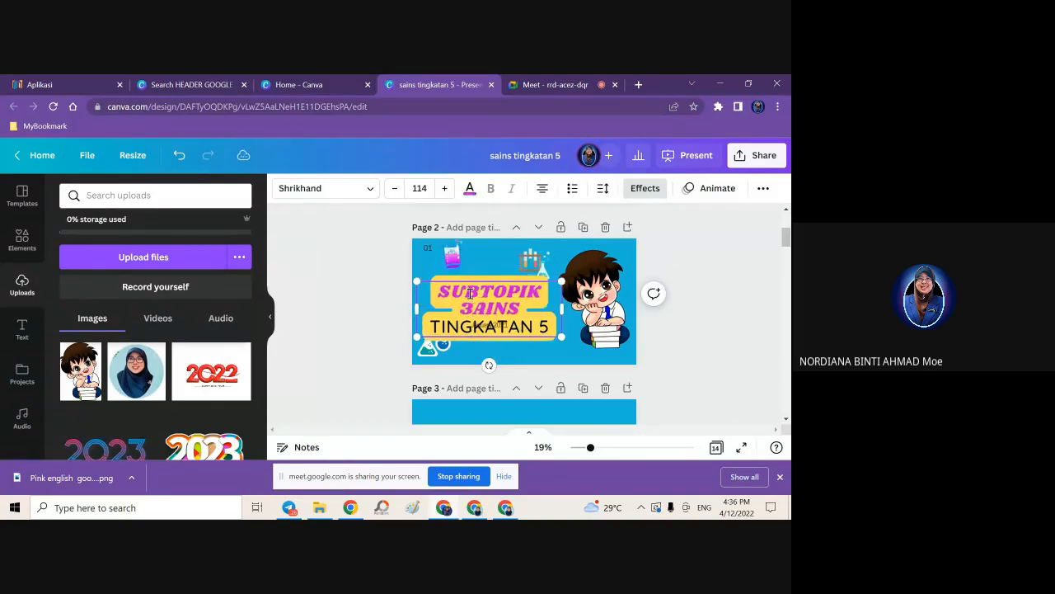
pyautogui.press('Delete')
pyautogui.press('Delete')
pyautogui.press('Delete')
pyautogui.press('Delete')
pyautogui.press('Delete')
pyautogui.press('Delete')
pyautogui.press('Delete')
pyautogui.press('Delete')
pyautogui.press('Delete')
pyautogui.press('Delete')
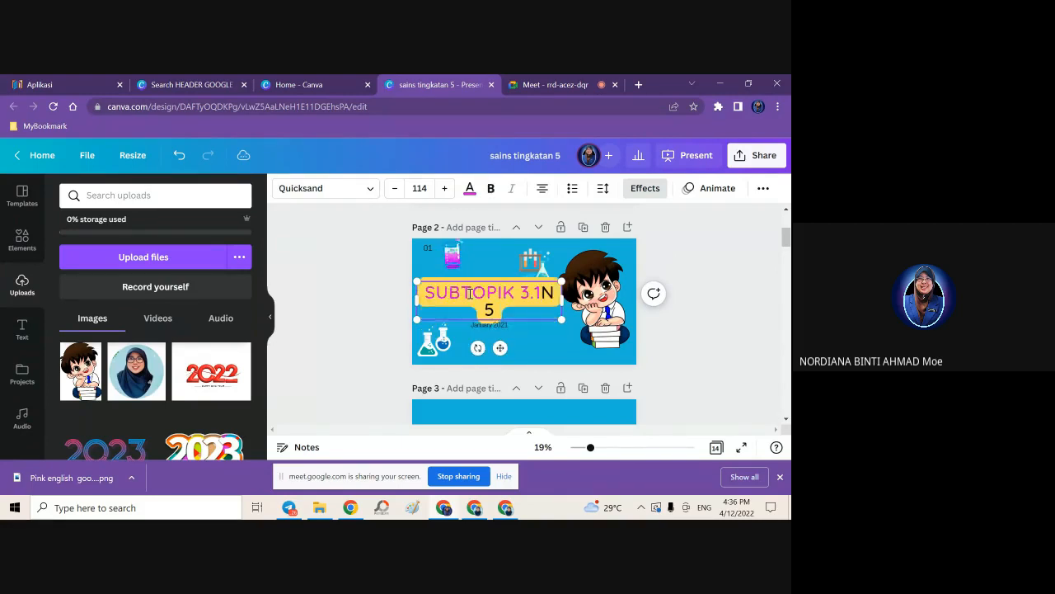
pyautogui.press('Delete')
pyautogui.press('Delete')
pyautogui.press('Delete')
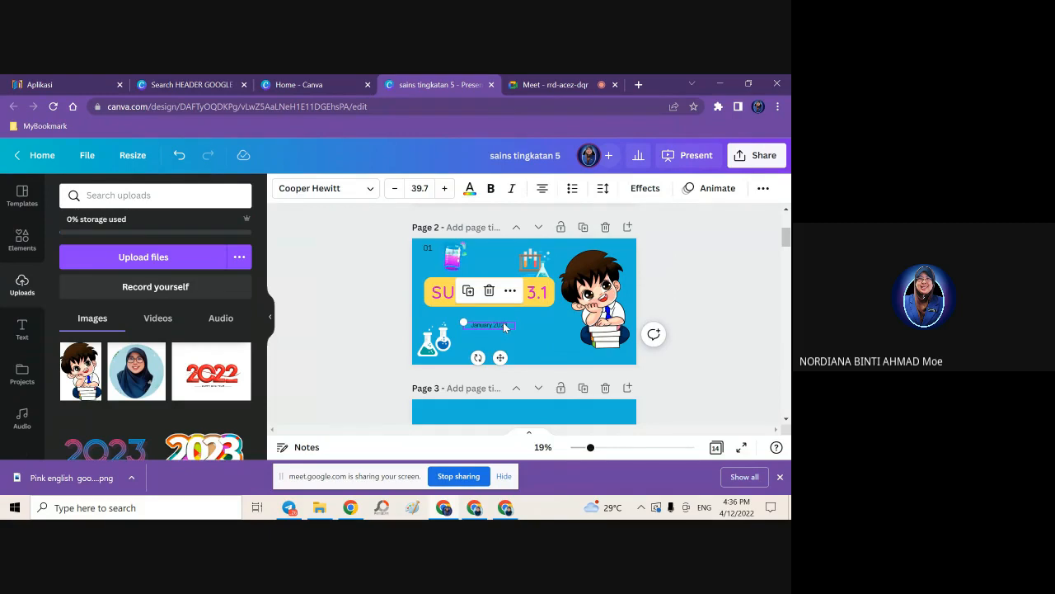
# Enlarge the "January 2021" text on page 2 to about size 91.5 and reposition the "SUBTOPIK 3.1" title above it
pyautogui.click(535, 303)
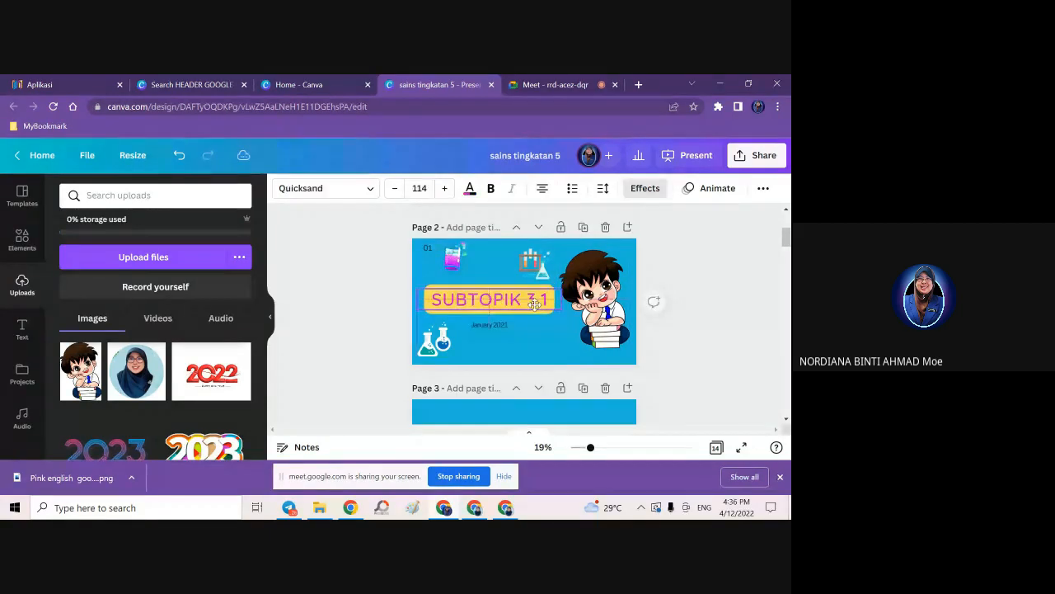
pyautogui.click(502, 324)
pyautogui.moveTo(462, 320); pyautogui.dragTo(516, 328)
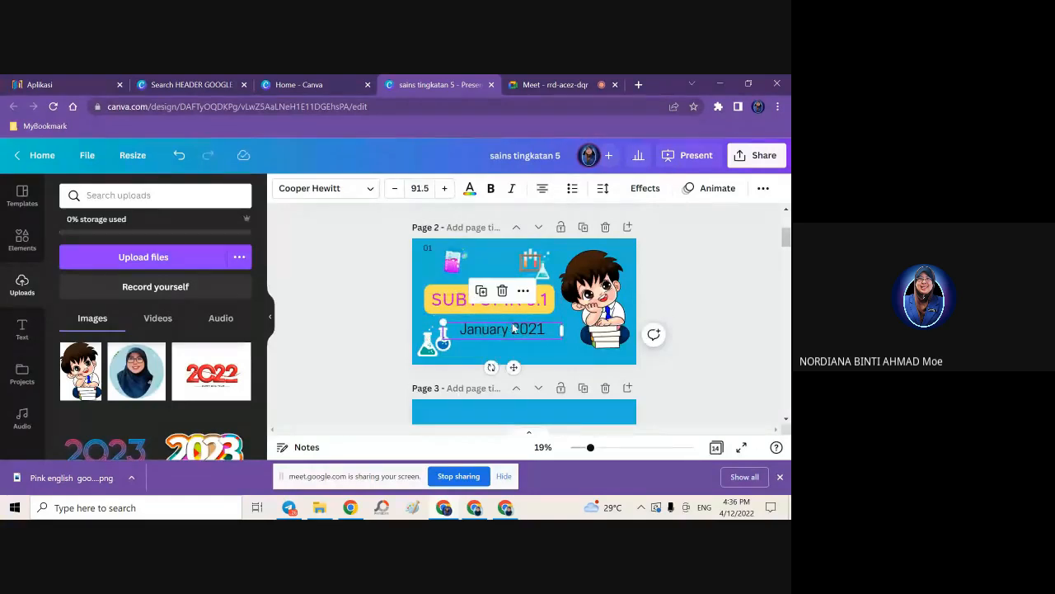
pyautogui.click(437, 301)
pyautogui.click(421, 277)
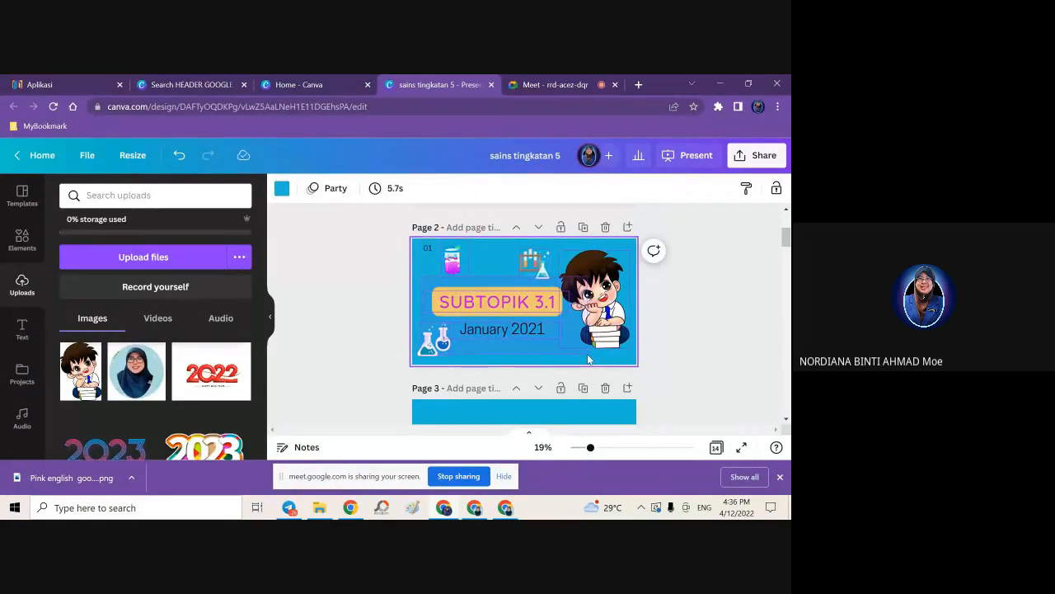
# Scale down the title, date, white flasks and schoolboy picture together on page 2
pyautogui.moveTo(602, 365); pyautogui.dragTo(725, 266)
pyautogui.click(431, 284)
pyautogui.moveTo(431, 284); pyautogui.dragTo(583, 334)
pyautogui.moveTo(518, 312)
pyautogui.mouseDown()
pyautogui.moveTo(625, 318)
pyautogui.moveTo(510, 306)
pyautogui.moveTo(513, 291)
pyautogui.moveTo(513, 300)
pyautogui.mouseUp()
pyautogui.moveTo(626, 238); pyautogui.dragTo(568, 317)
pyautogui.click(619, 291)
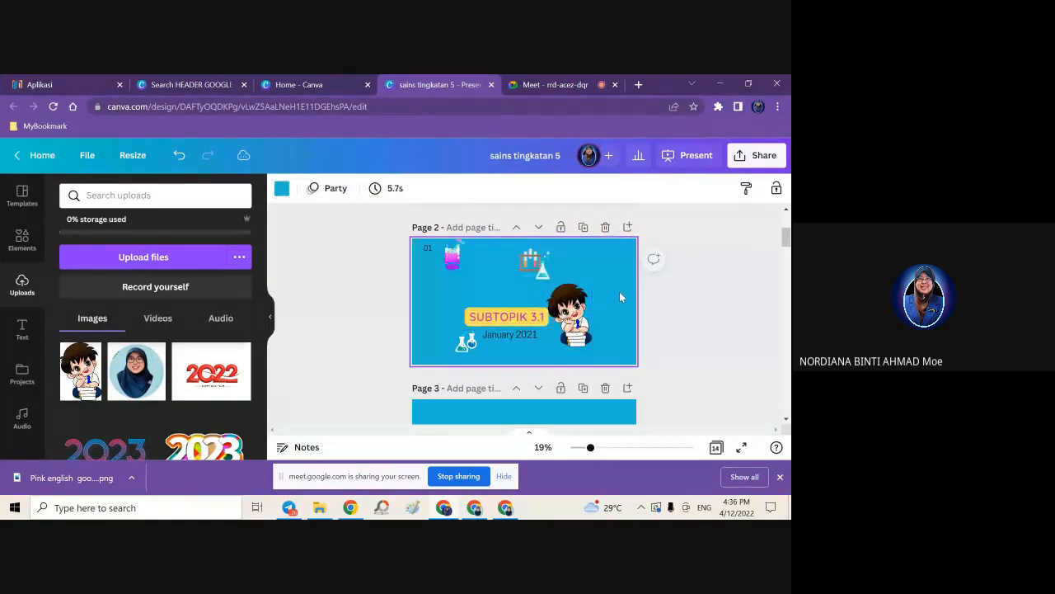
# Group the title, date, white flasks and schoolboy picture on page 2, leaving out the test tube graphic
pyautogui.moveTo(530, 286); pyautogui.dragTo(638, 365)
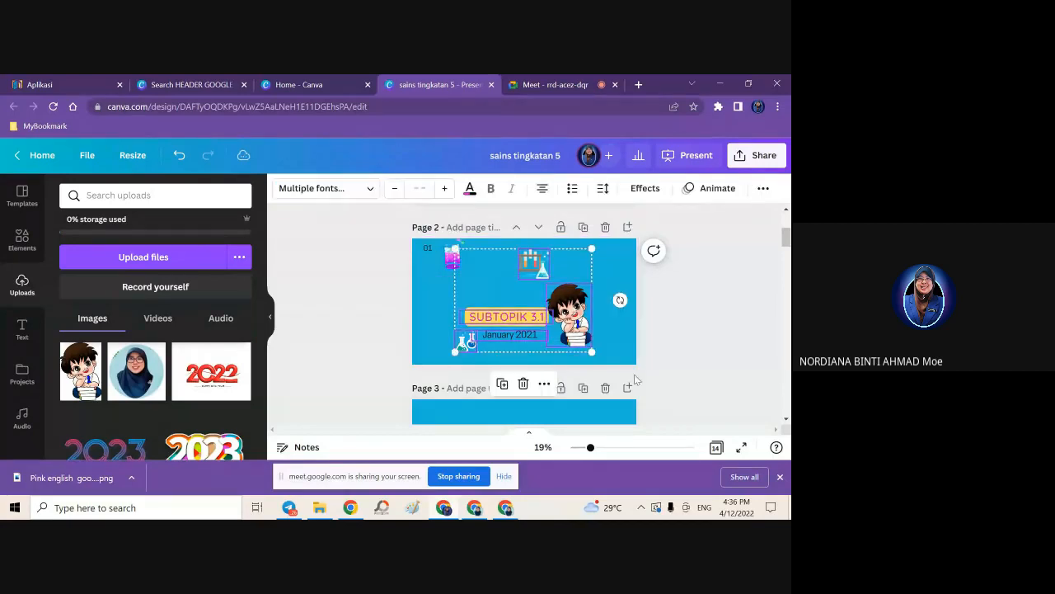
pyautogui.rightClick(558, 318)
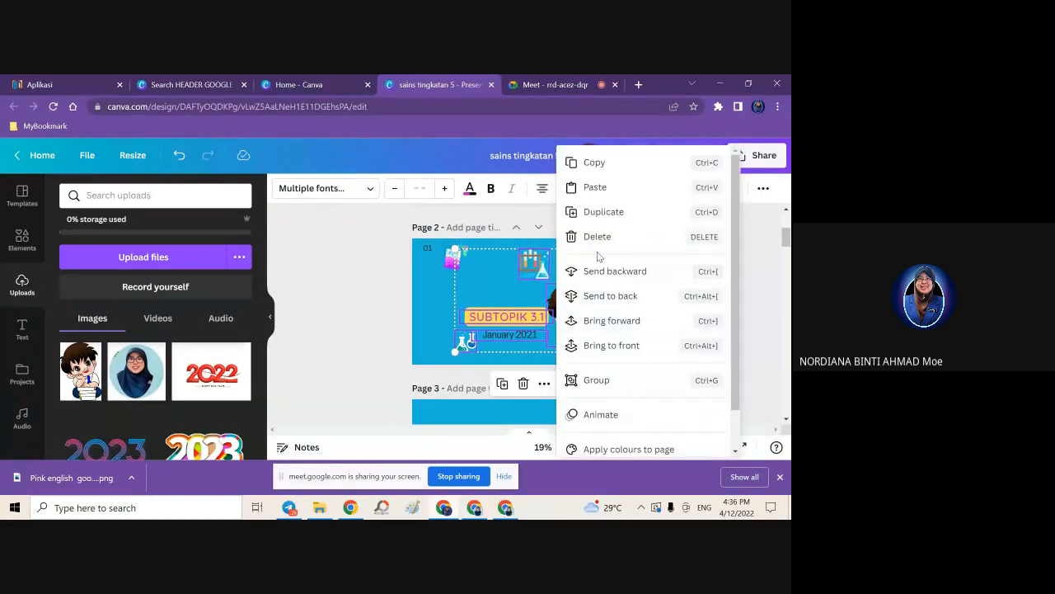
pyautogui.click(425, 290)
pyautogui.moveTo(424, 288); pyautogui.dragTo(615, 368)
pyautogui.rightClick(568, 305)
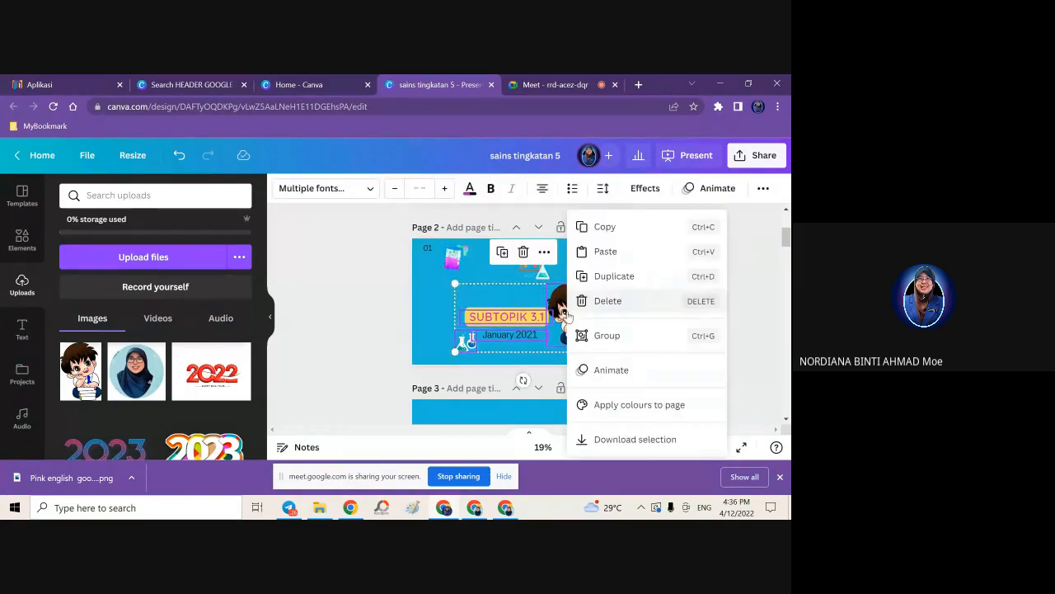
pyautogui.click(610, 341)
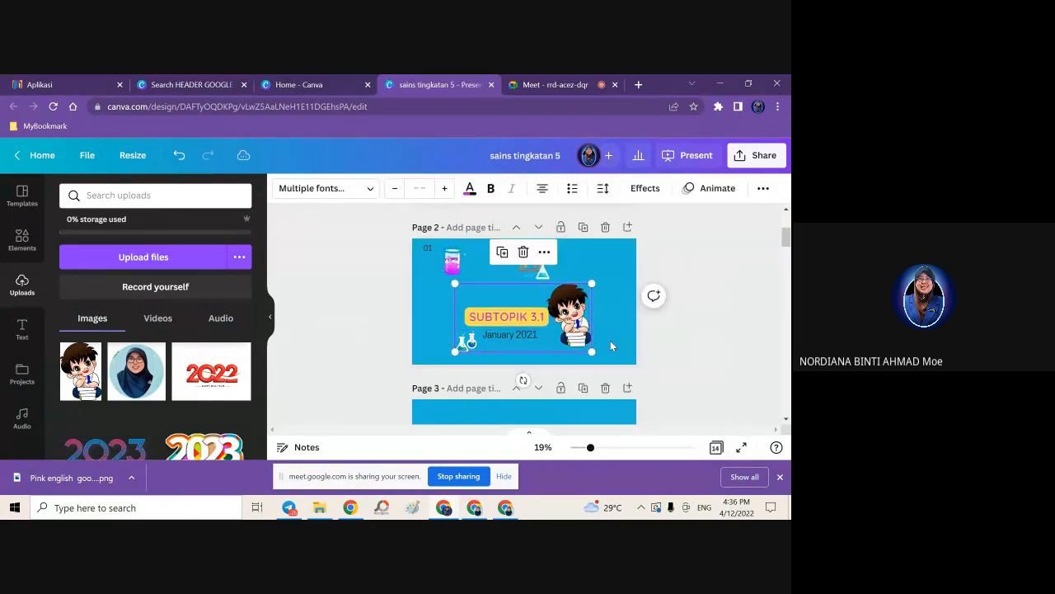
# Move the grouped elements from page 2 onto the blank page 3 and ungroup them
pyautogui.moveTo(575, 313)
pyautogui.mouseDown()
pyautogui.moveTo(403, 254)
pyautogui.moveTo(657, 352)
pyautogui.moveTo(576, 306)
pyautogui.moveTo(453, 310)
pyautogui.moveTo(564, 297)
pyautogui.moveTo(567, 441)
pyautogui.moveTo(577, 323)
pyautogui.moveTo(588, 378)
pyautogui.moveTo(576, 323)
pyautogui.mouseUp()
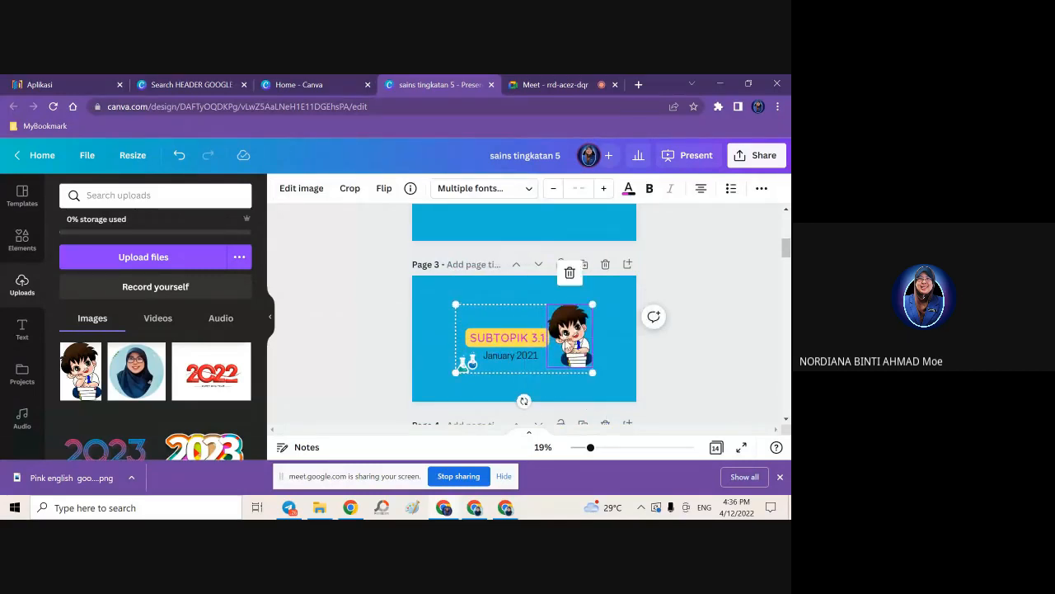
pyautogui.rightClick(567, 349)
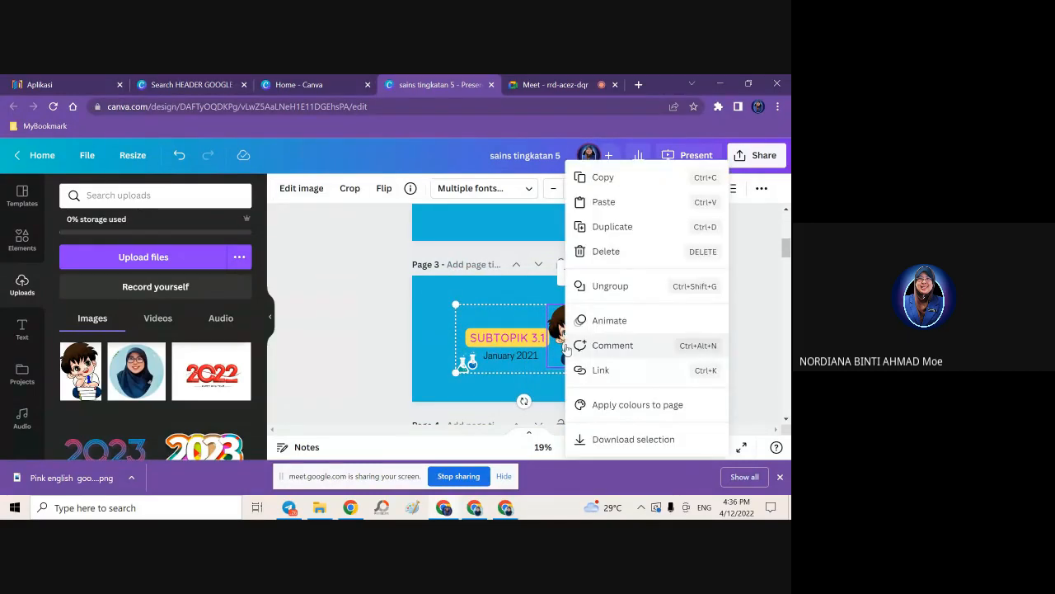
pyautogui.click(602, 286)
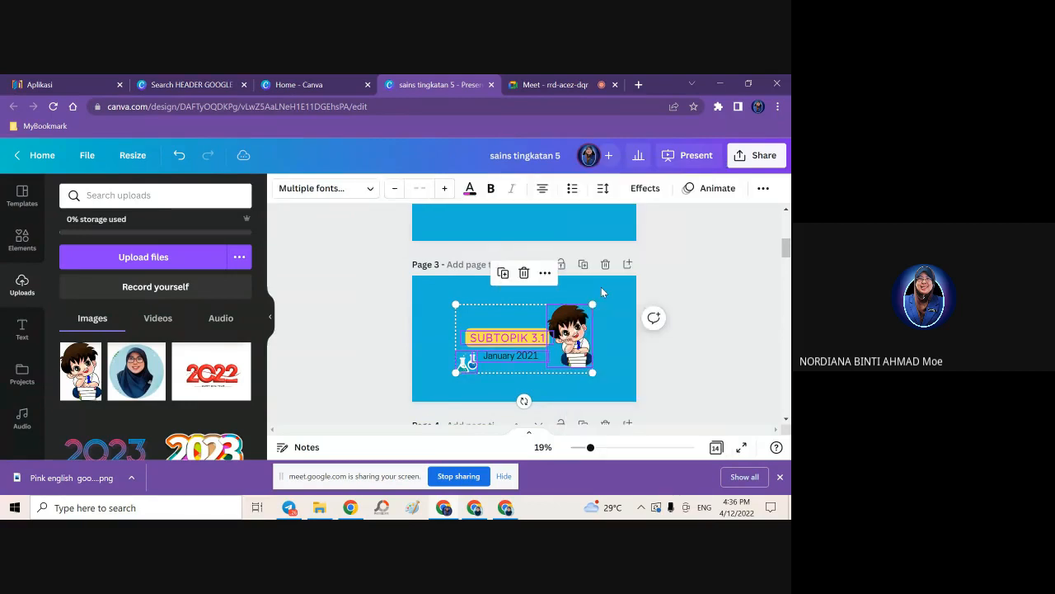
# Enlarge the schoolboy picture on page 3 to nearly the full page height and fit it within the page
pyautogui.click(598, 326)
pyautogui.click(588, 316)
pyautogui.moveTo(593, 304); pyautogui.dragTo(618, 271)
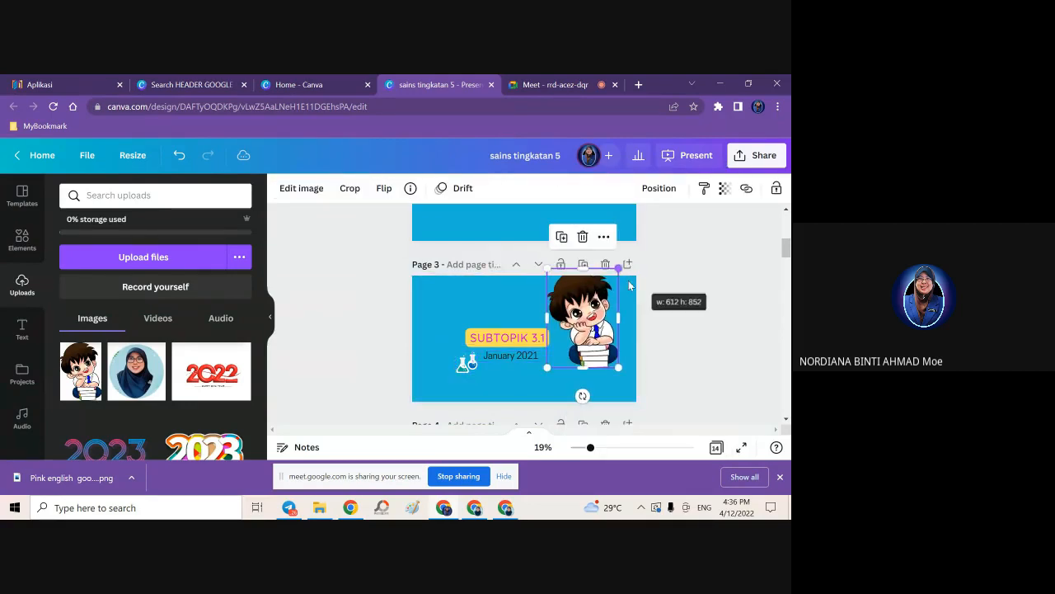
pyautogui.moveTo(621, 369); pyautogui.dragTo(640, 403)
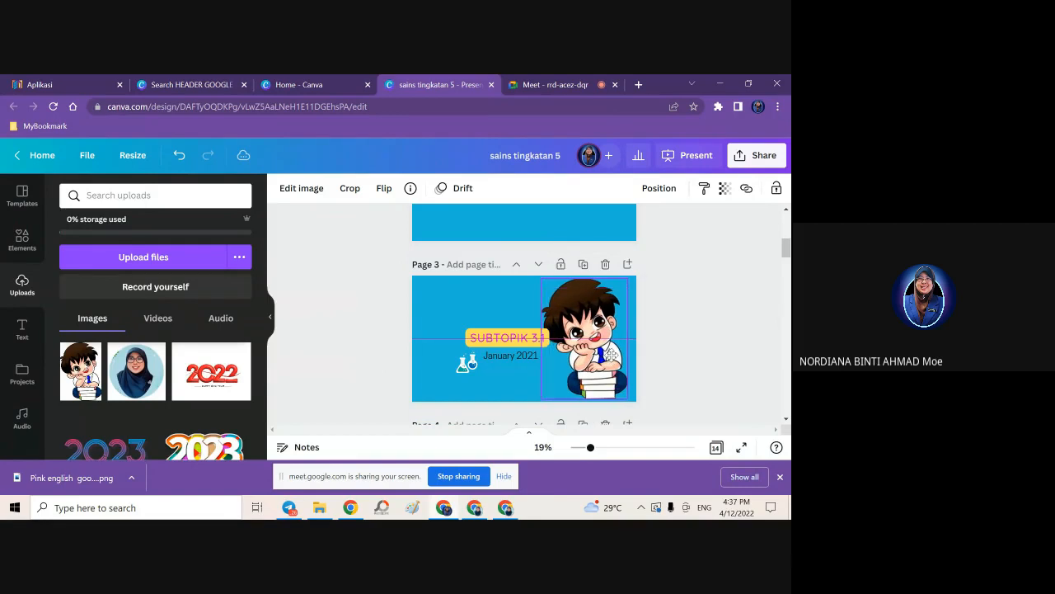
# Move the "SUBTOPIK 3.1" title and date up and left on page 3, and enlarge the white flasks below them
pyautogui.moveTo(521, 337); pyautogui.dragTo(490, 313)
pyautogui.moveTo(509, 355); pyautogui.dragTo(477, 334)
pyautogui.click(472, 364)
pyautogui.moveTo(477, 372)
pyautogui.mouseDown()
pyautogui.moveTo(500, 394)
pyautogui.moveTo(484, 373)
pyautogui.moveTo(459, 372)
pyautogui.mouseUp()
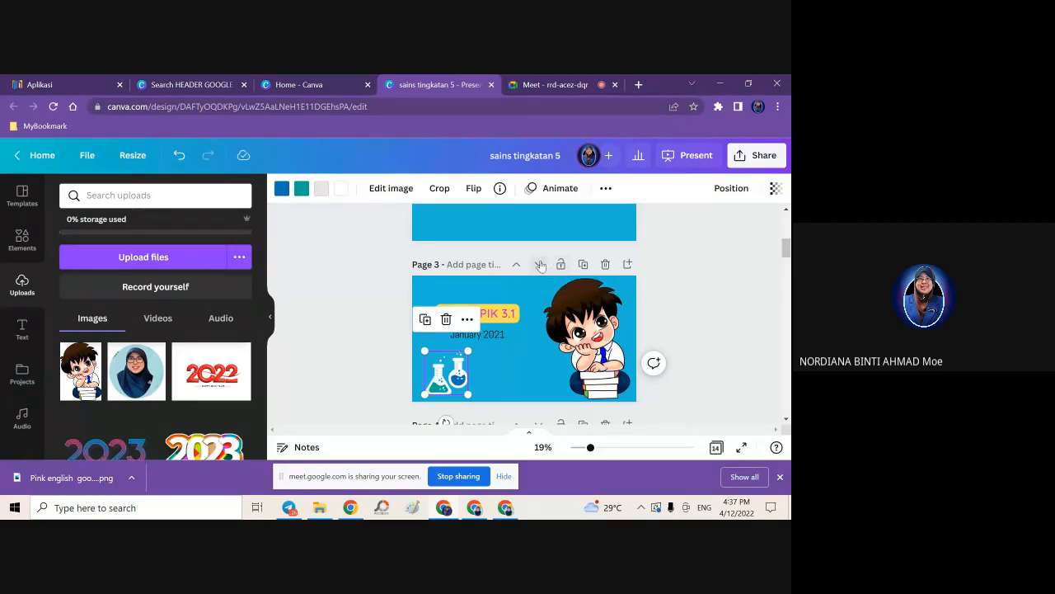
# Move the "SUBTOPIK 3.1" page up one place so it directly follows the cover
pyautogui.scroll(2, 526, 258)
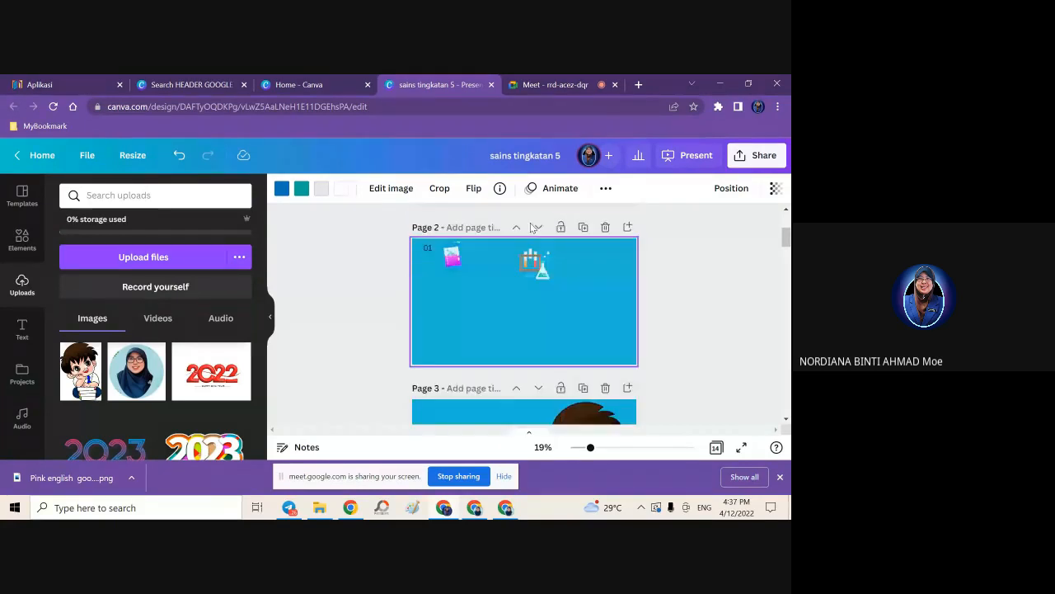
pyautogui.scroll(-2, 532, 261)
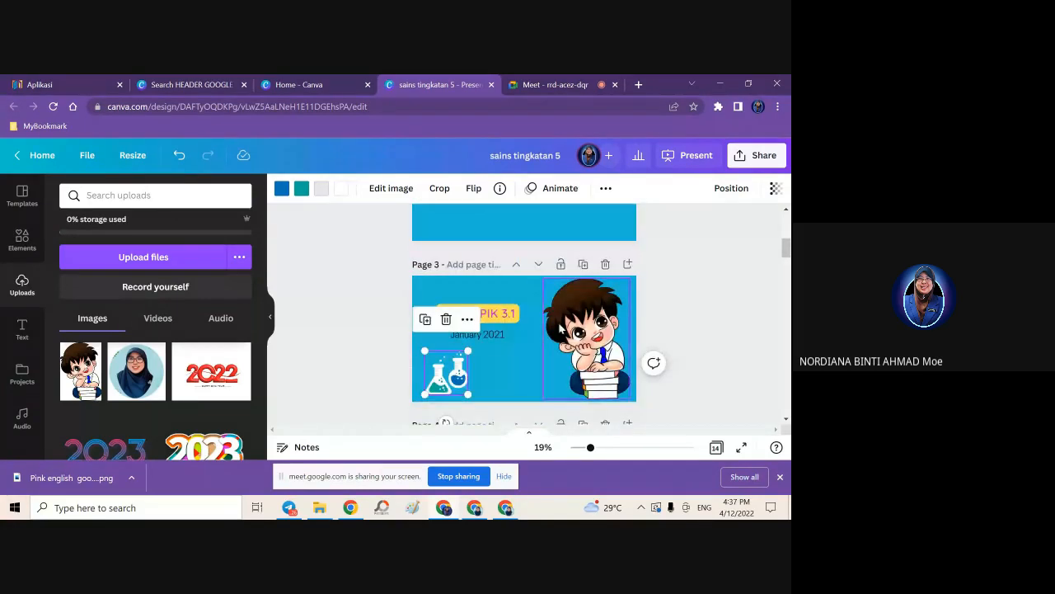
pyautogui.click(516, 264)
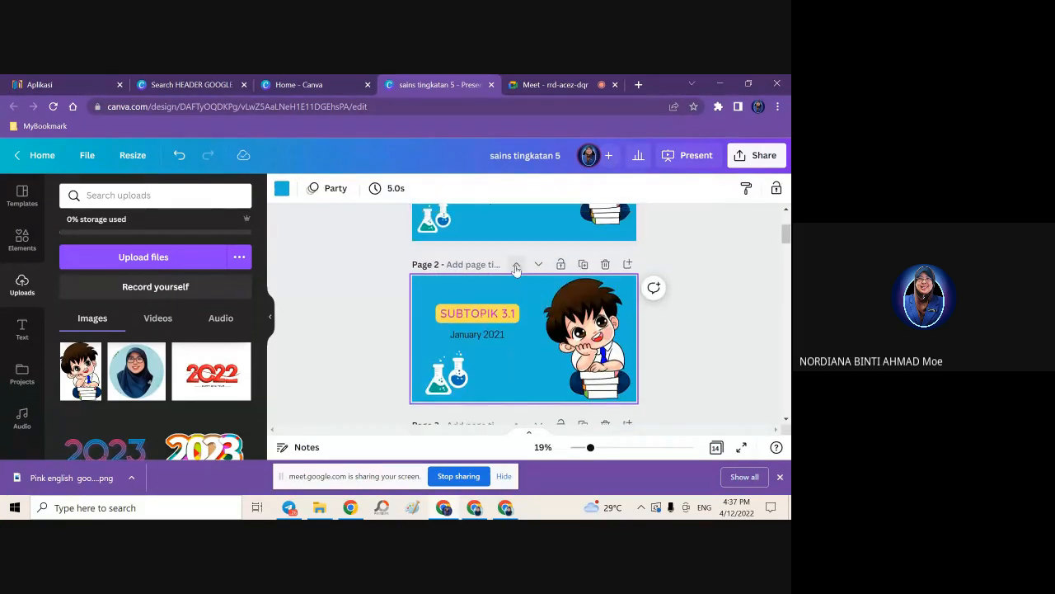
# Demonstrate page reordering by moving the "SUBTOPIK 3.1" page to first place, down to fourth, and back to second
pyautogui.click(515, 265)
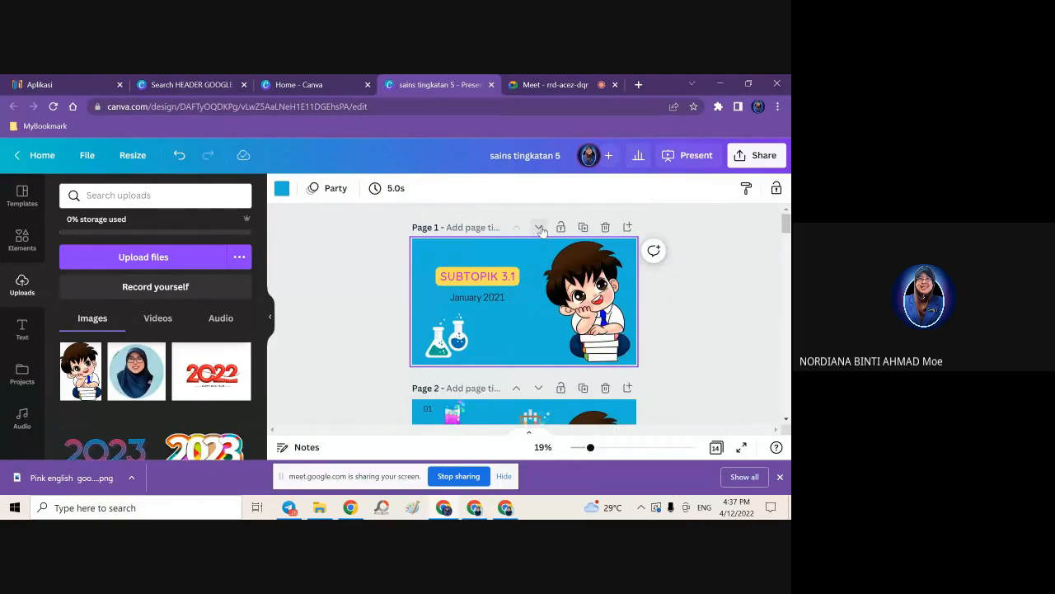
pyautogui.click(538, 228)
pyautogui.click(539, 228)
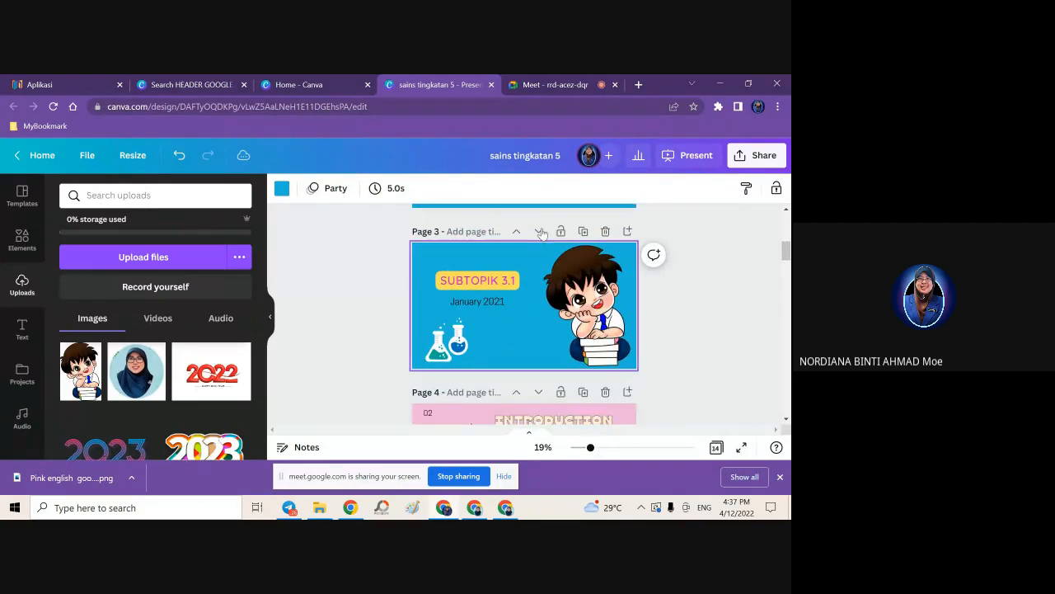
pyautogui.click(539, 232)
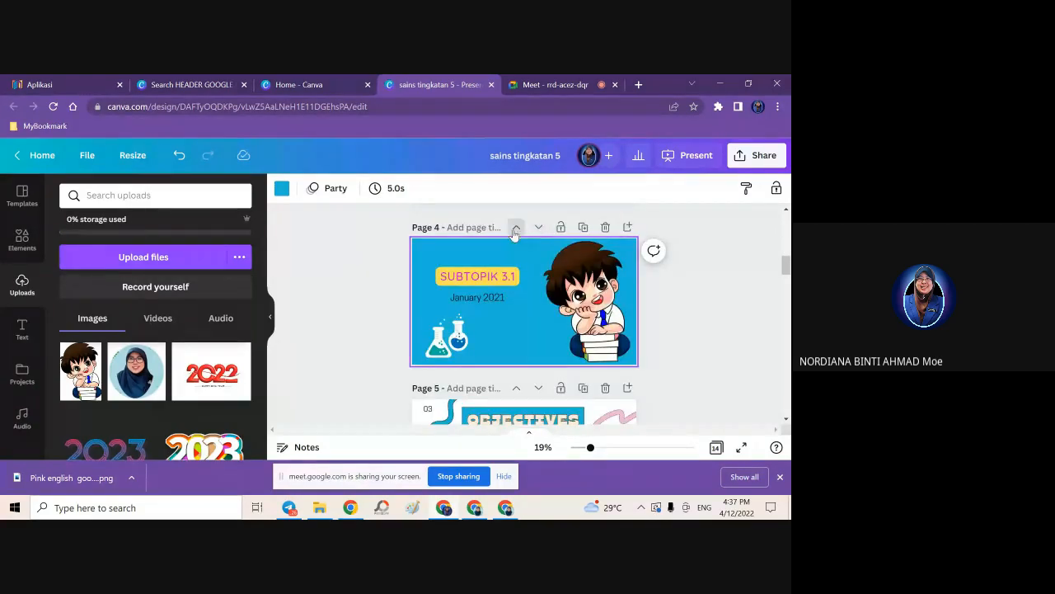
pyautogui.click(515, 228)
pyautogui.click(515, 228)
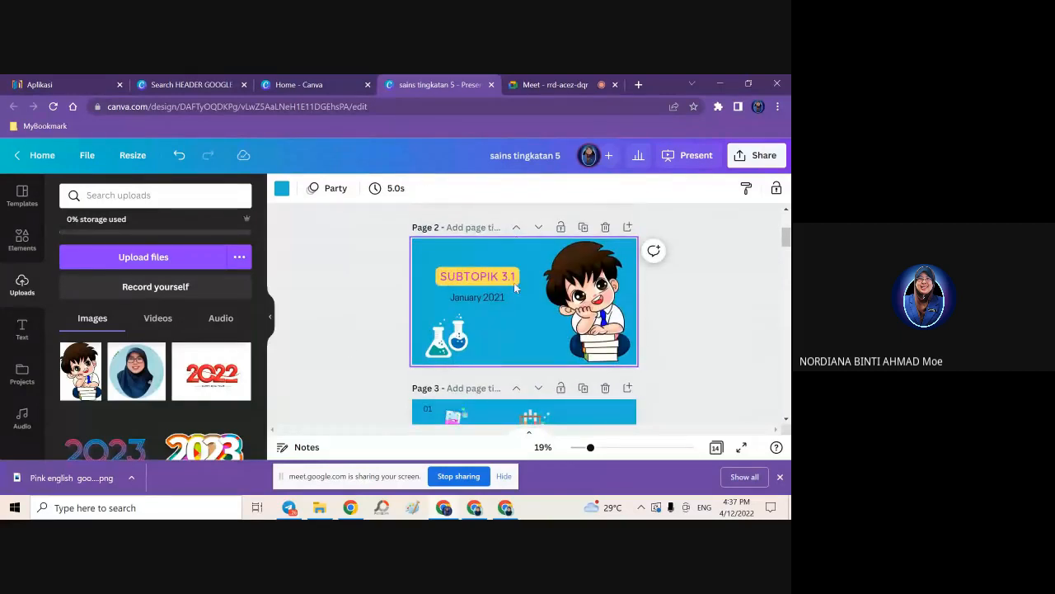
# Look through the presentation's pages and open the full list of sharing and publishing options for the design
pyautogui.scroll(-20, 517, 368)
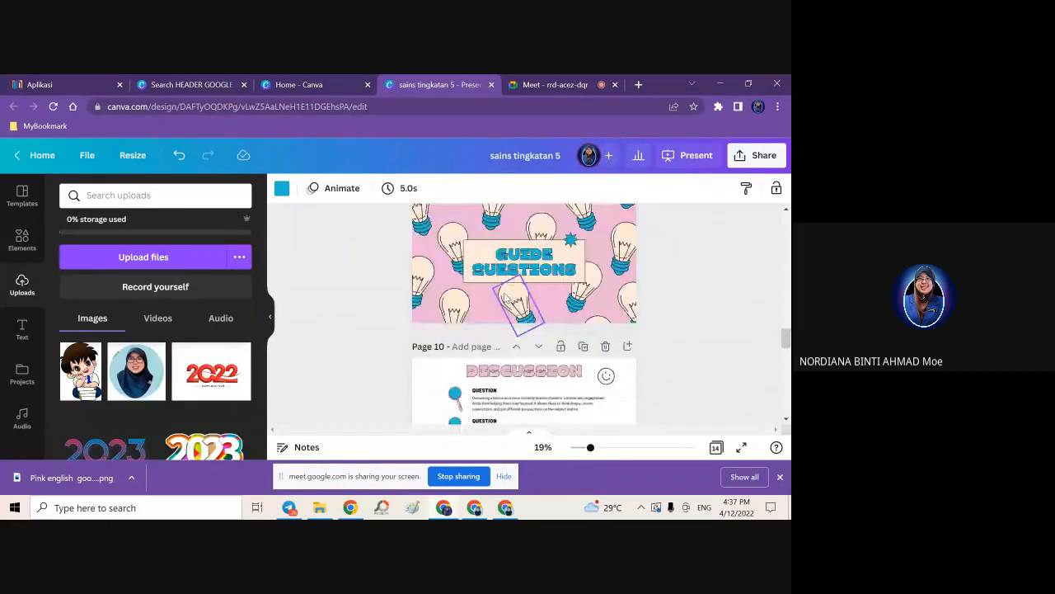
pyautogui.scroll(-5, 517, 317)
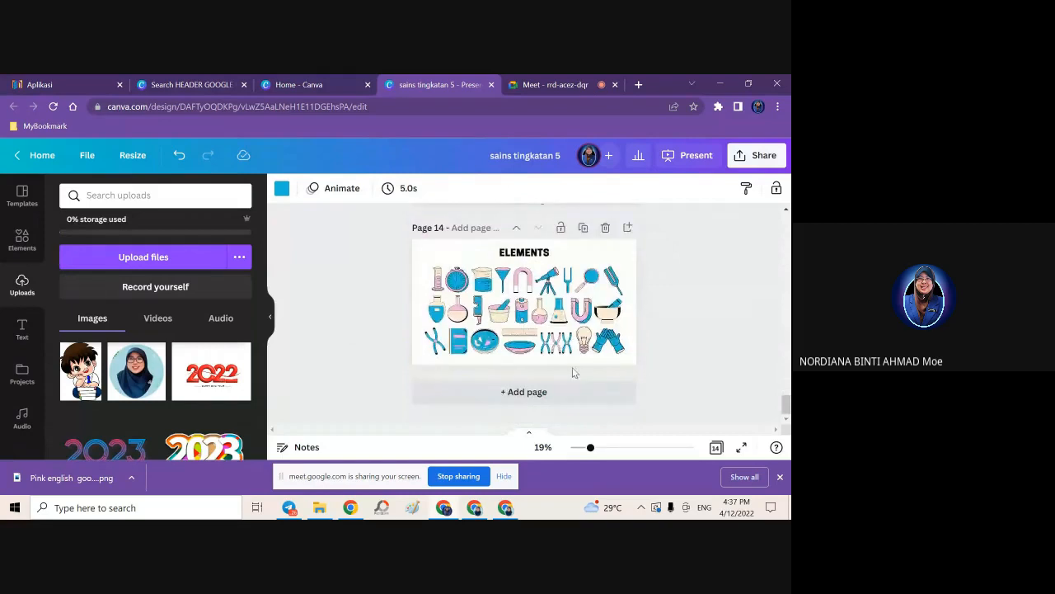
pyautogui.moveTo(786, 405); pyautogui.dragTo(788, 215)
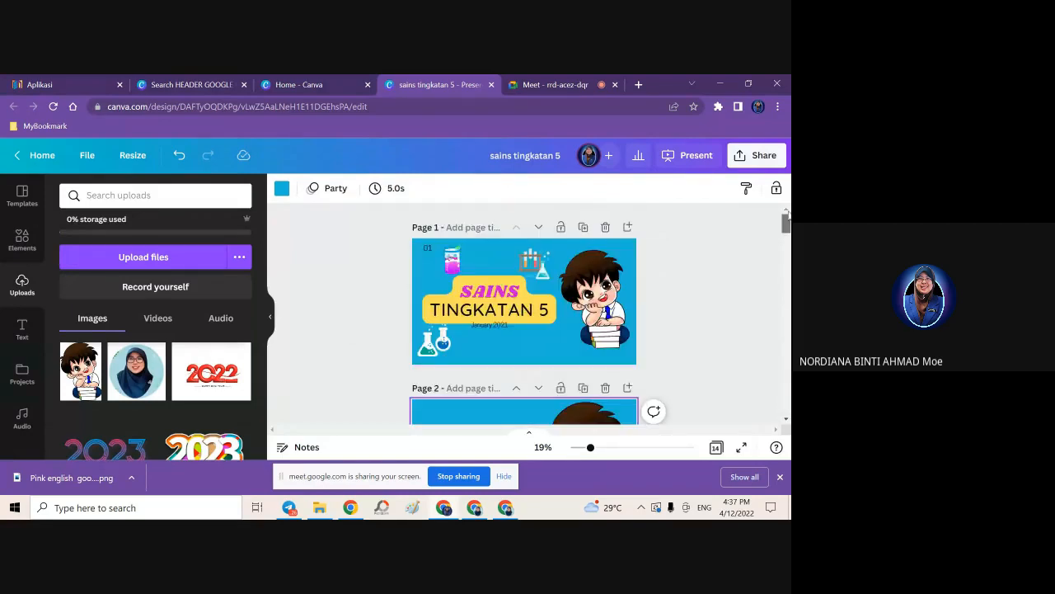
pyautogui.click(768, 156)
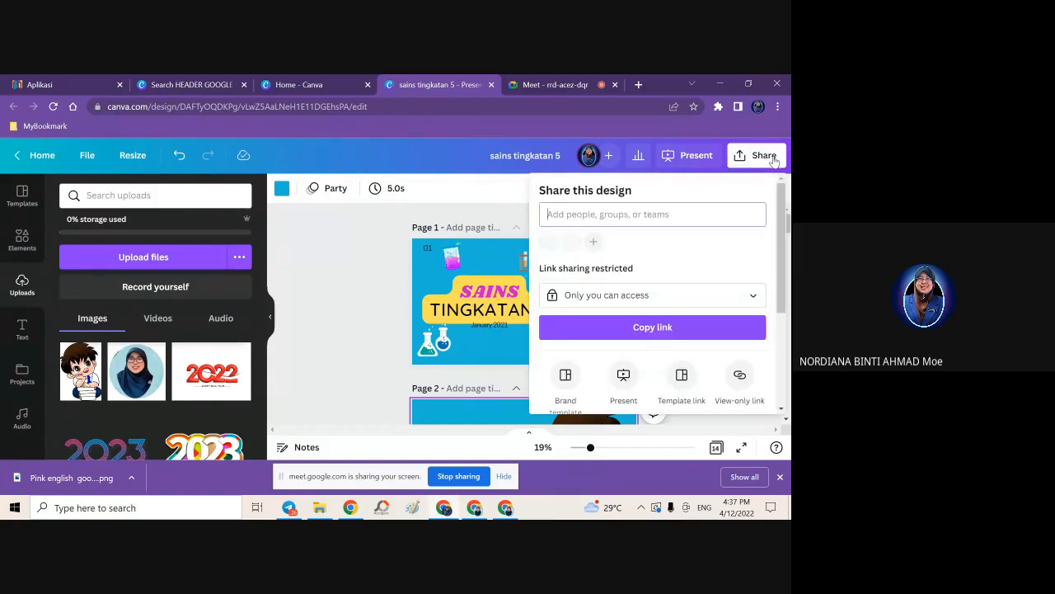
pyautogui.moveTo(787, 241); pyautogui.dragTo(785, 338)
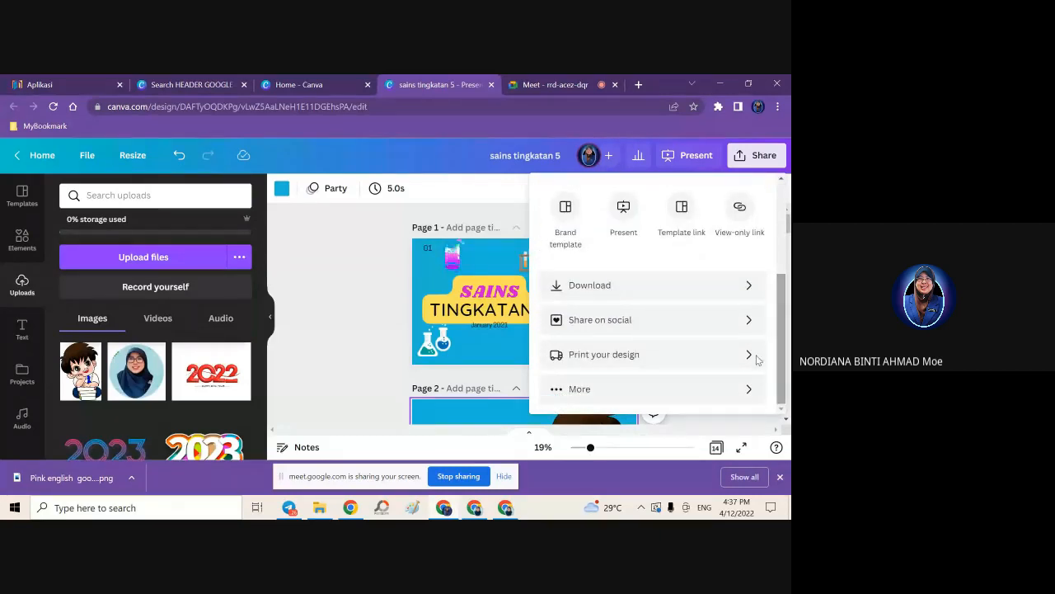
pyautogui.click(569, 389)
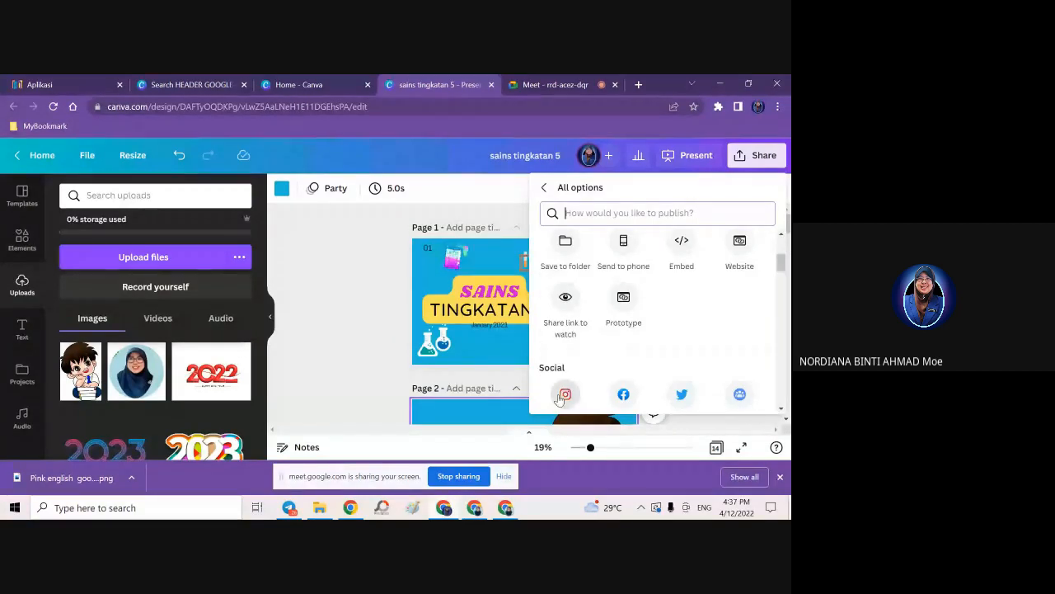
# Download all pages of the "sains tingkatan 5" design as a Microsoft PowerPoint document
pyautogui.scroll(-5, 606, 372)
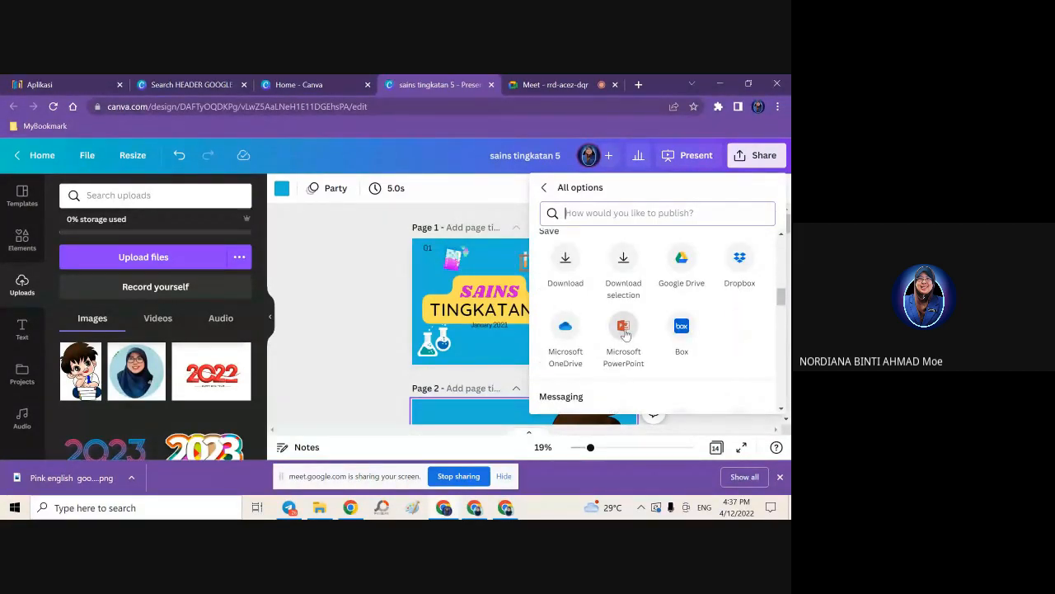
pyautogui.click(624, 330)
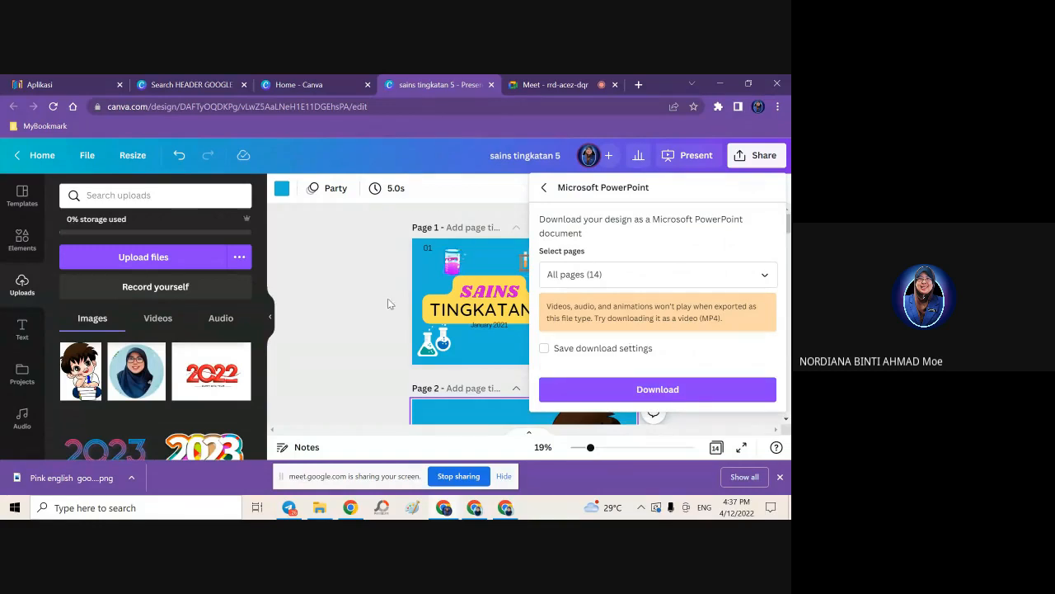
pyautogui.click(606, 393)
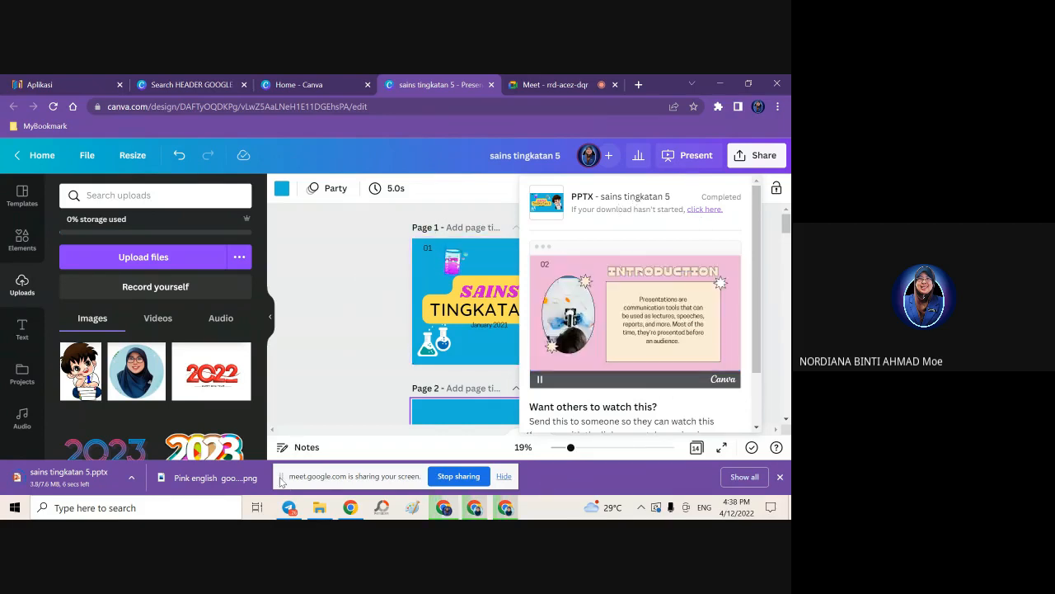
# Switch to File Explorer and open the downloaded "sains tingkatan 5" presentation from the Downloads folder in PowerPoint
pyautogui.click(316, 509)
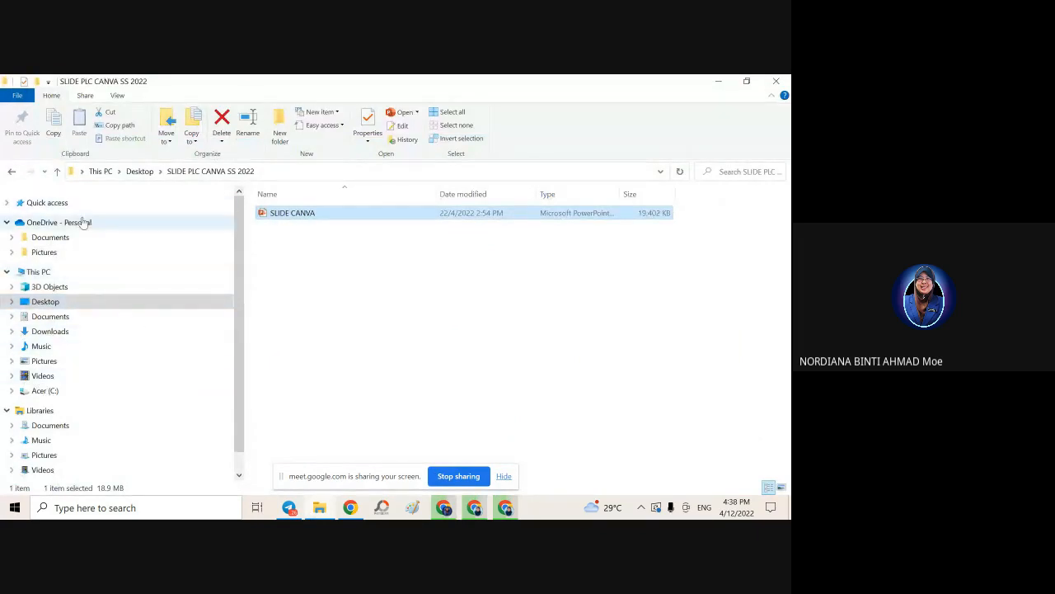
pyautogui.click(41, 334)
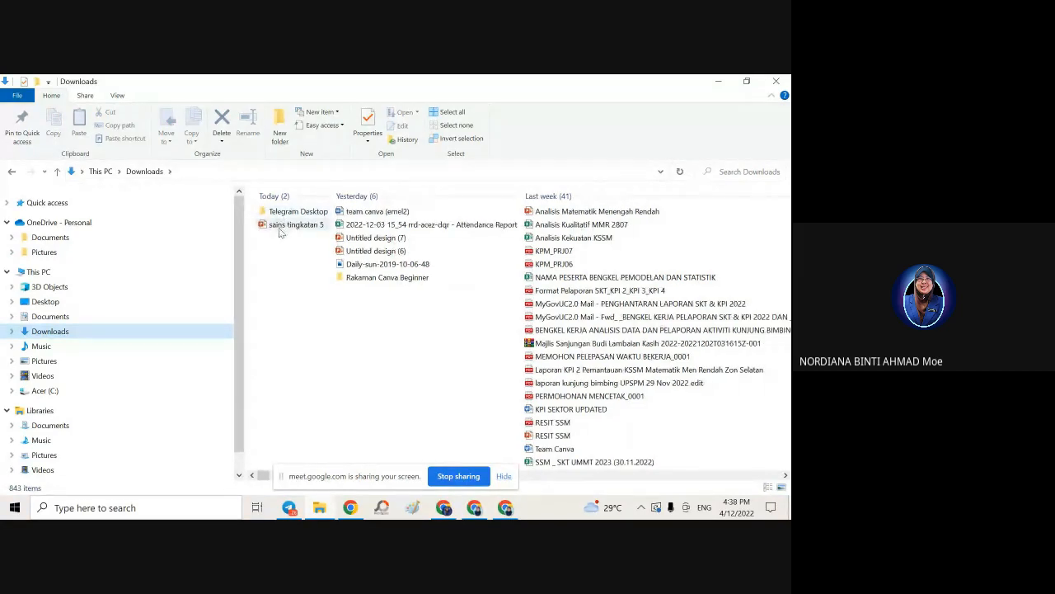
pyautogui.doubleClick(277, 225)
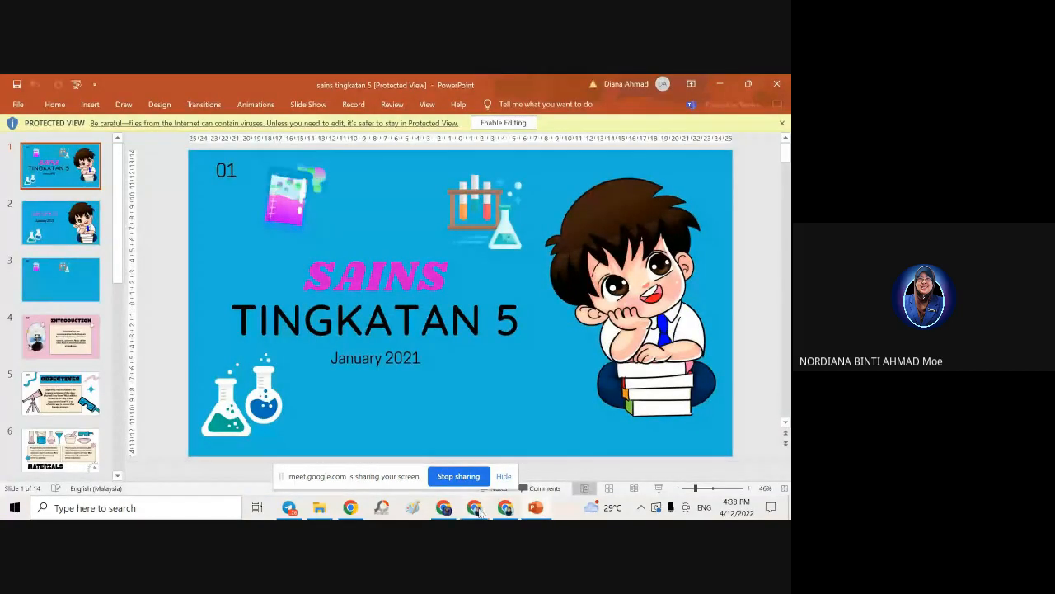
# Look through the exported slides in PowerPoint, comparing the cover, "SUBTOPIK 3.1" and the remaining slides with the original design
pyautogui.scroll(-4, 140, 289)
pyautogui.scroll(1, 129, 271)
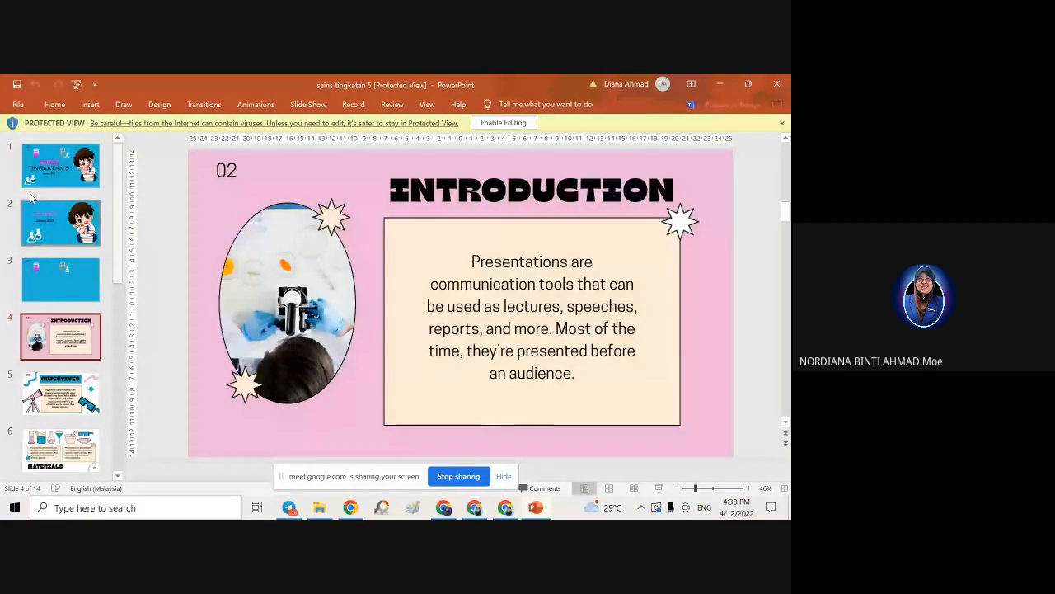
pyautogui.click(69, 172)
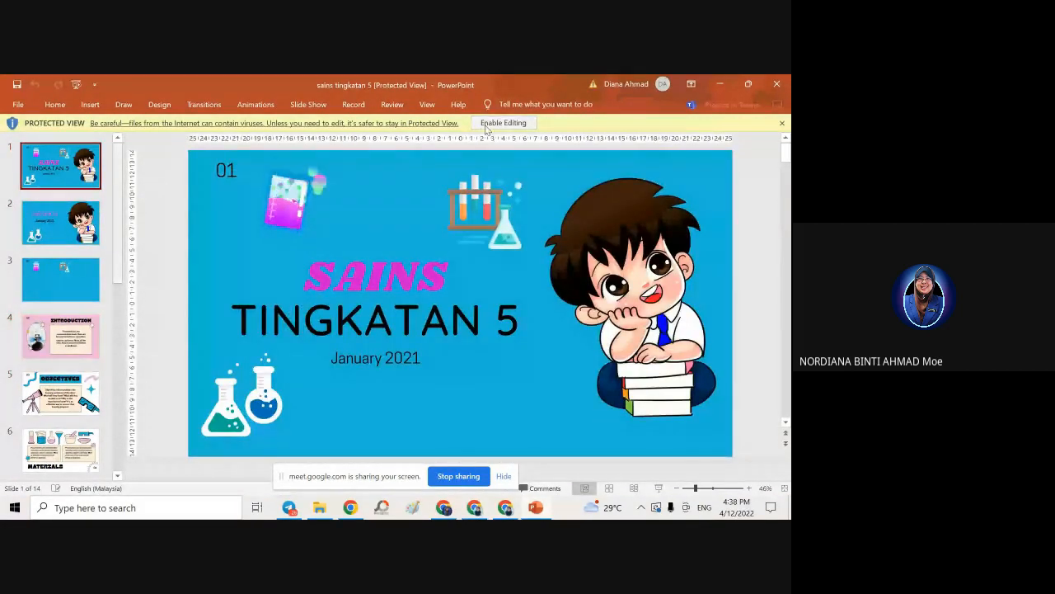
pyautogui.scroll(-3, 73, 274)
pyautogui.scroll(-1, 73, 273)
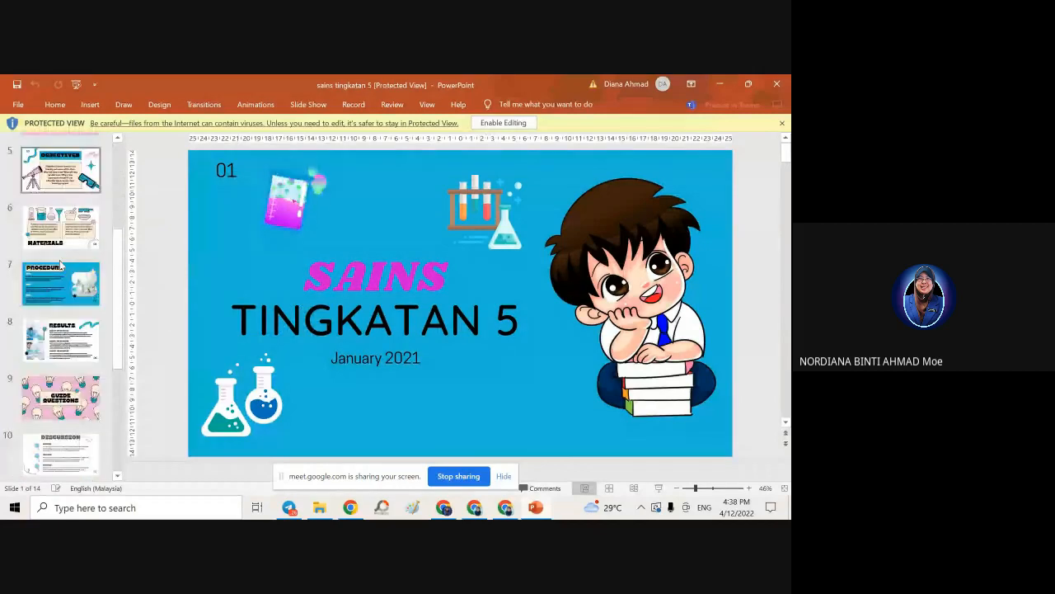
pyautogui.scroll(-1, 731, 274)
pyautogui.scroll(-4, 4, 328)
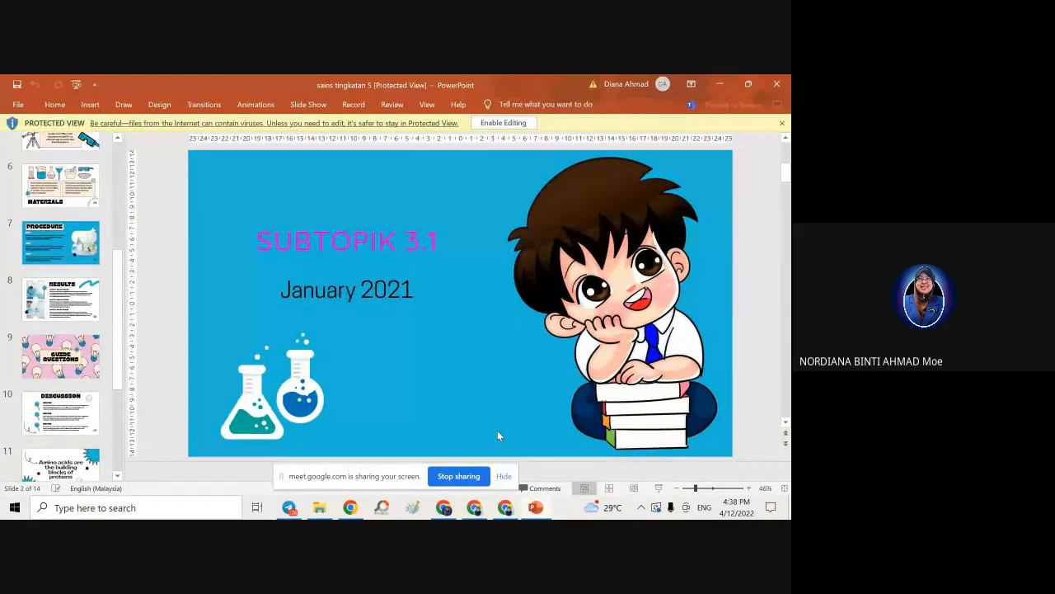
# Switch back to the browser, check the Google Meet in-call messages, and return to the Canva design, dismissing the download summary
pyautogui.click(444, 508)
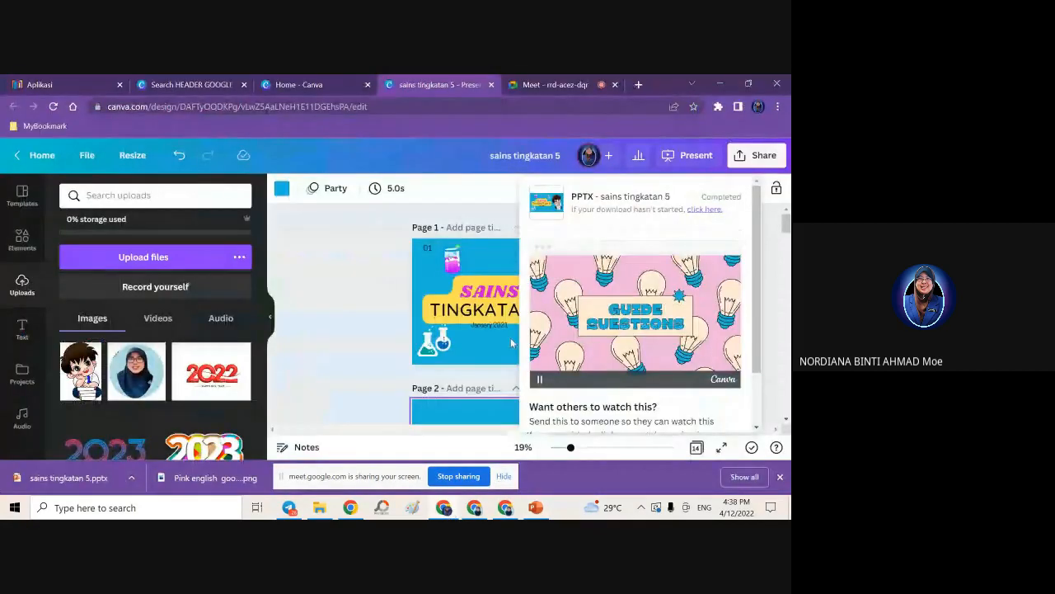
pyautogui.click(532, 84)
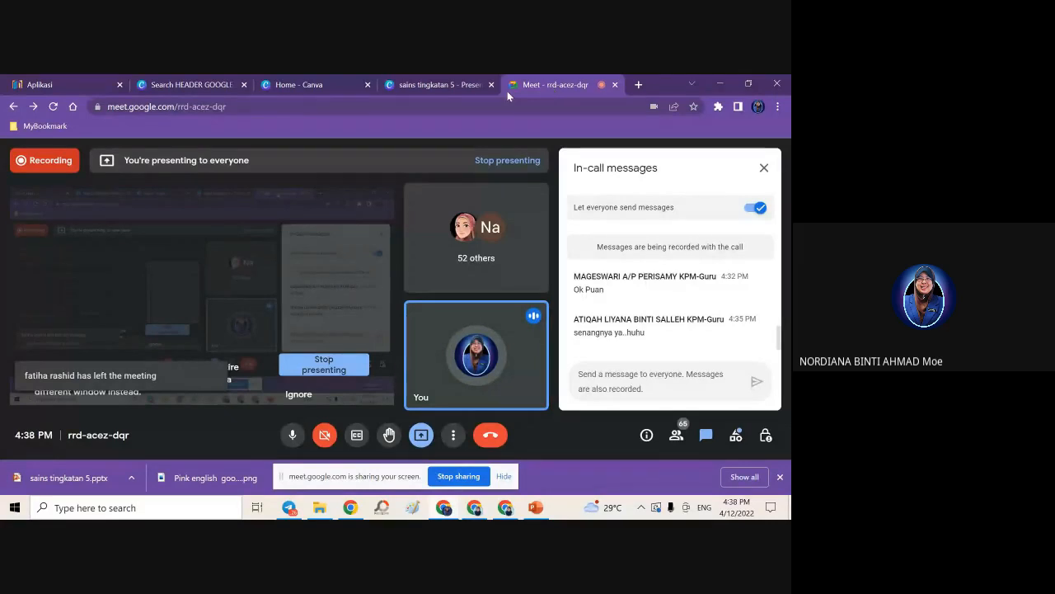
pyautogui.click(442, 85)
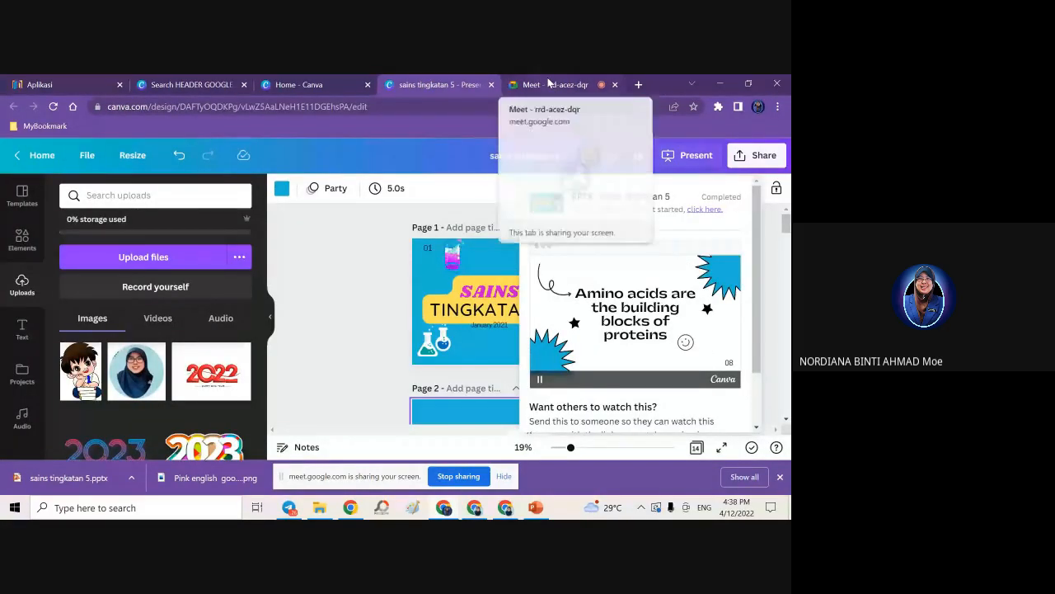
pyautogui.click(557, 85)
pyautogui.click(458, 85)
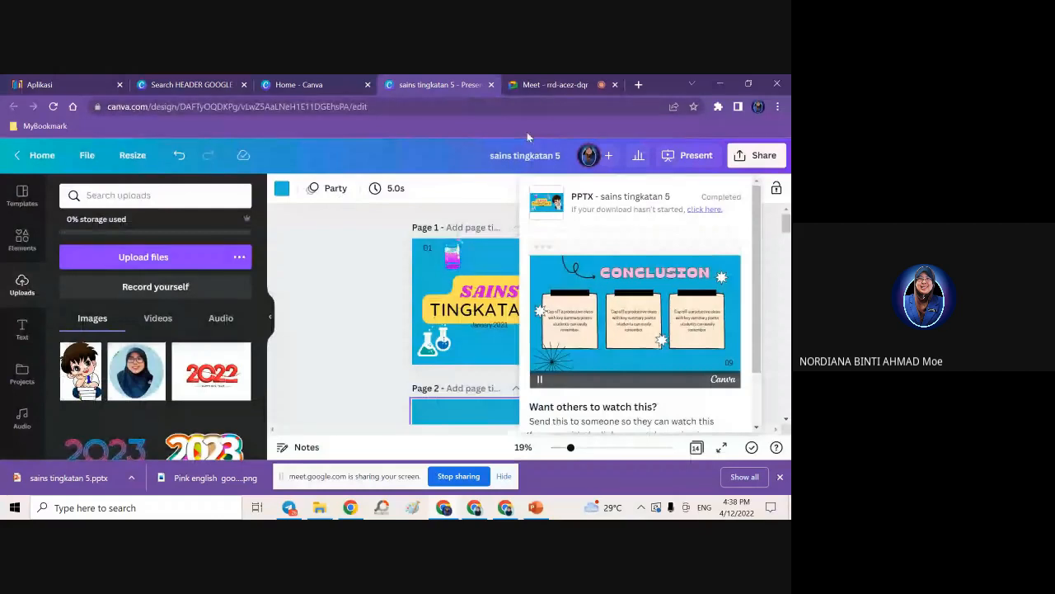
pyautogui.click(360, 279)
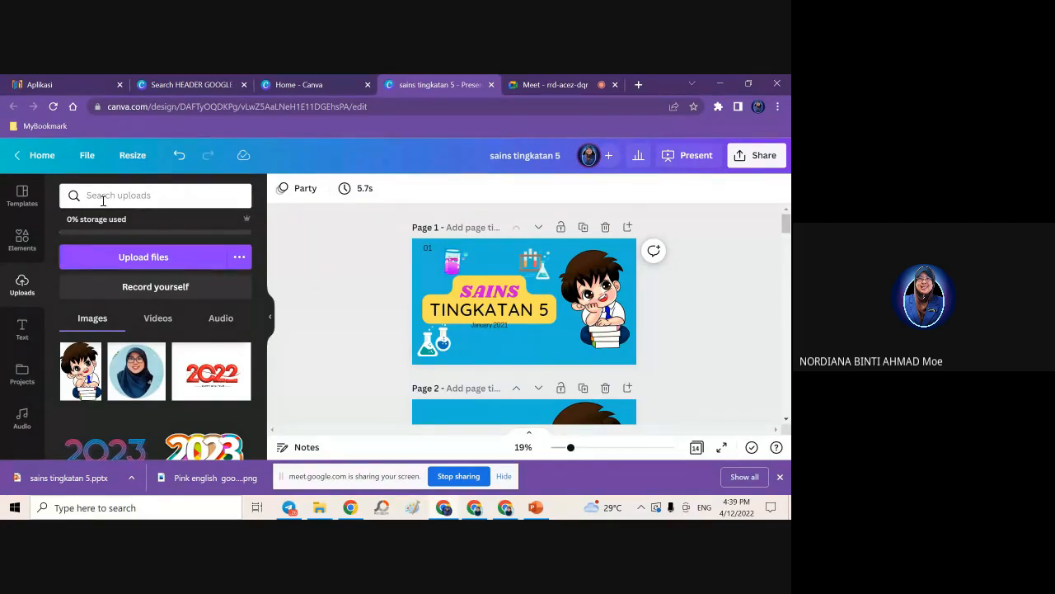
# Go to the Canva home page, search all templates for "professional theme" and browse the results
pyautogui.click(22, 156)
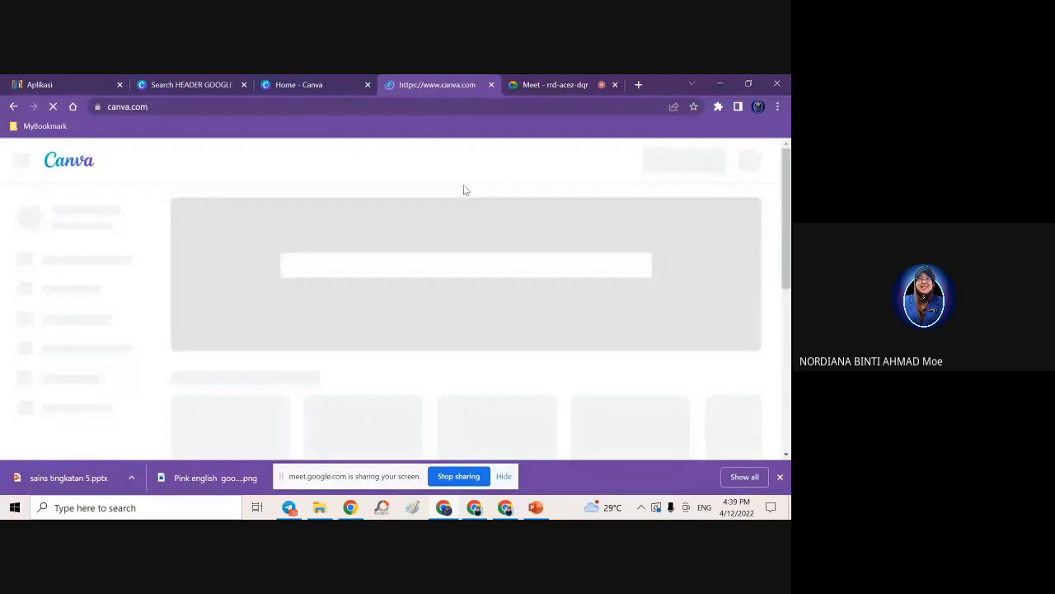
pyautogui.click(361, 262)
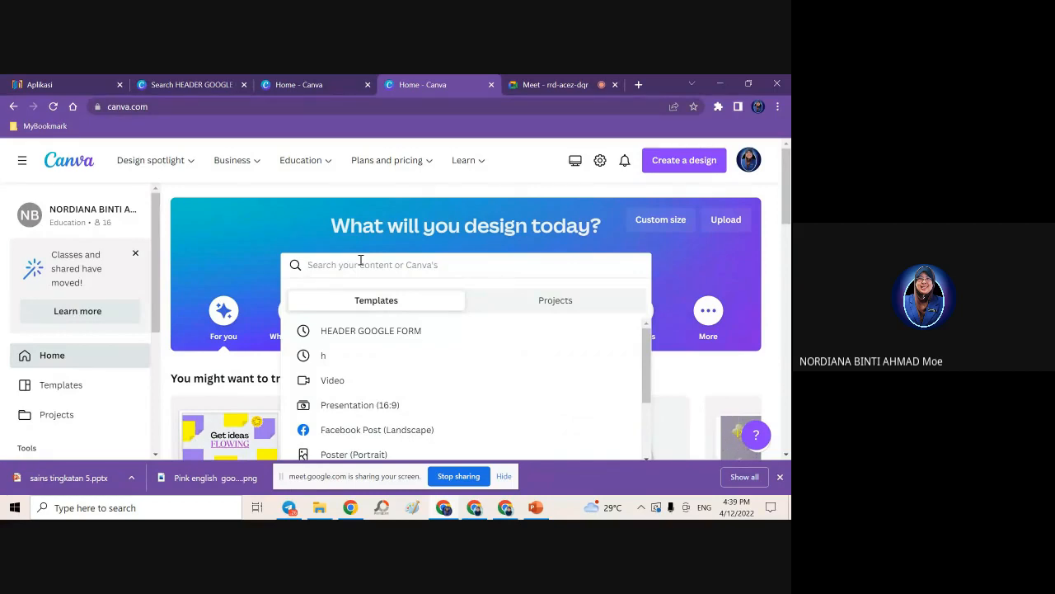
pyautogui.write('profes')
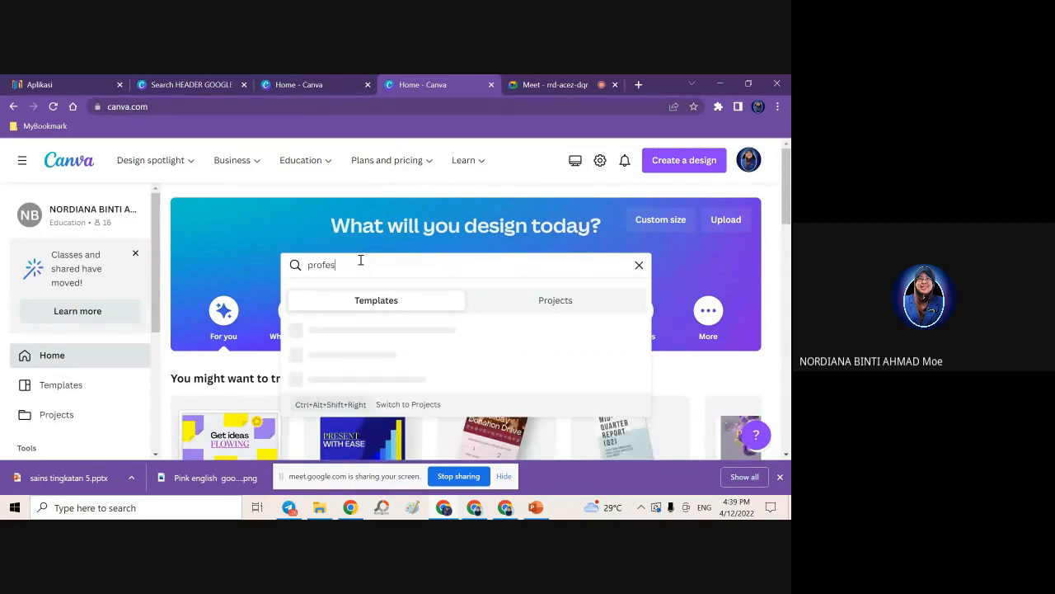
pyautogui.write('sion')
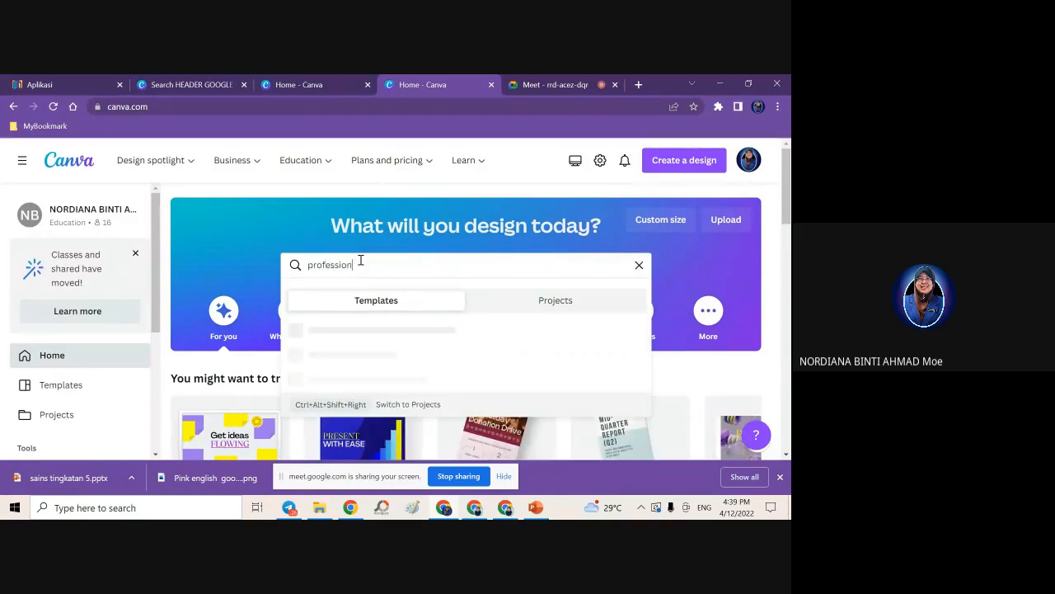
pyautogui.write('al theme')
pyautogui.press('Return')
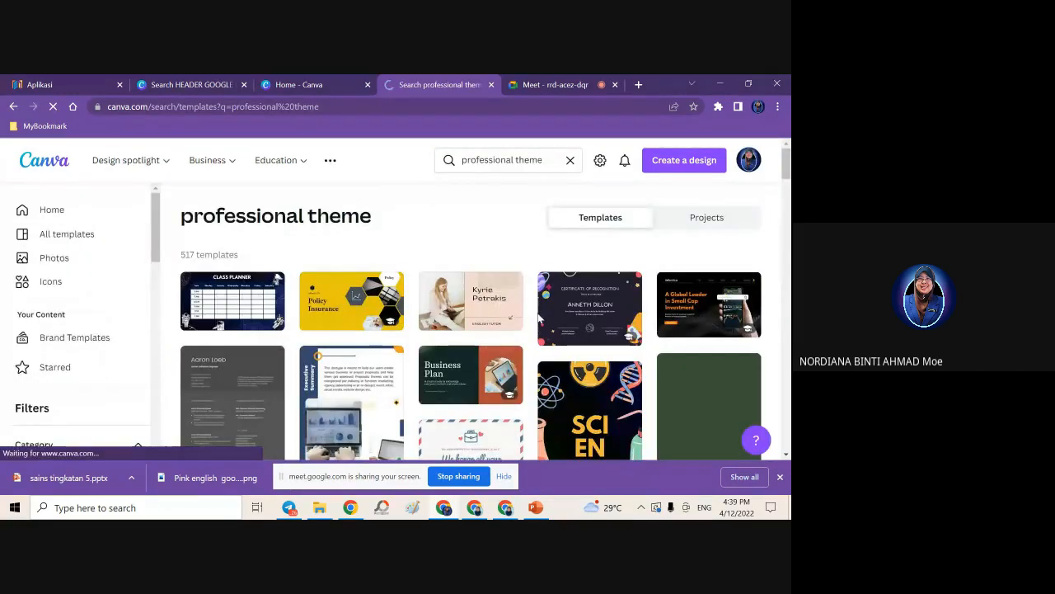
pyautogui.scroll(-2, 731, 339)
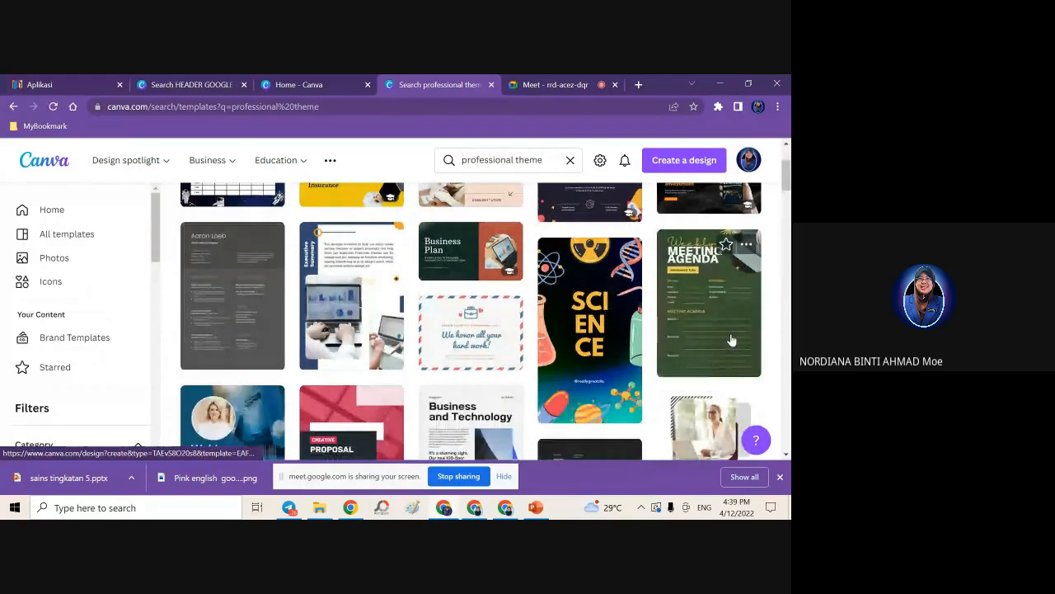
pyautogui.scroll(3, 731, 340)
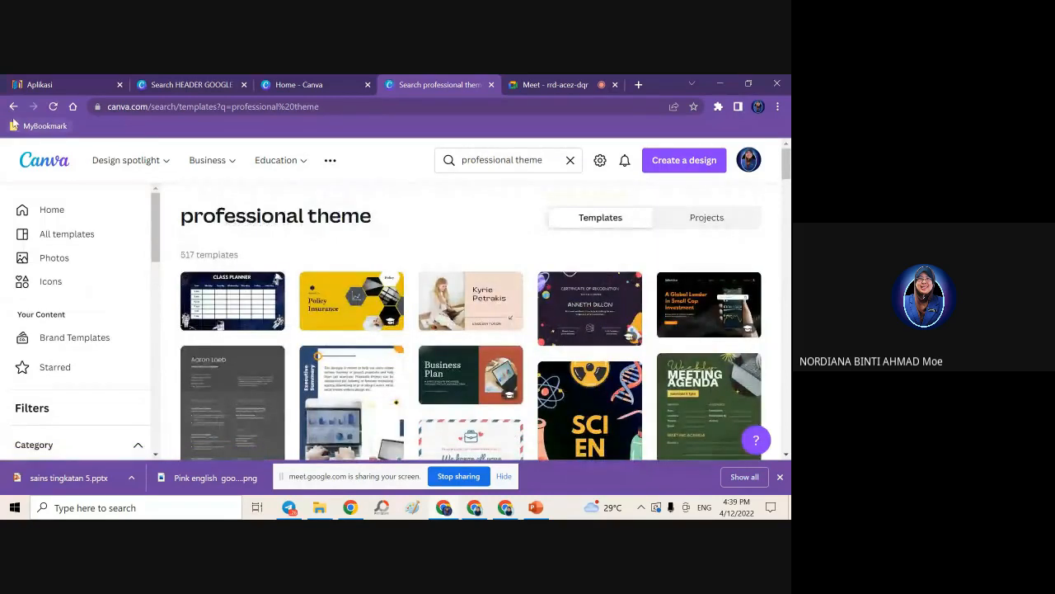
# Return to the home page and create a blank Presentation (16:9) design, dismissing the offer to open it in the Canva app
pyautogui.click(13, 106)
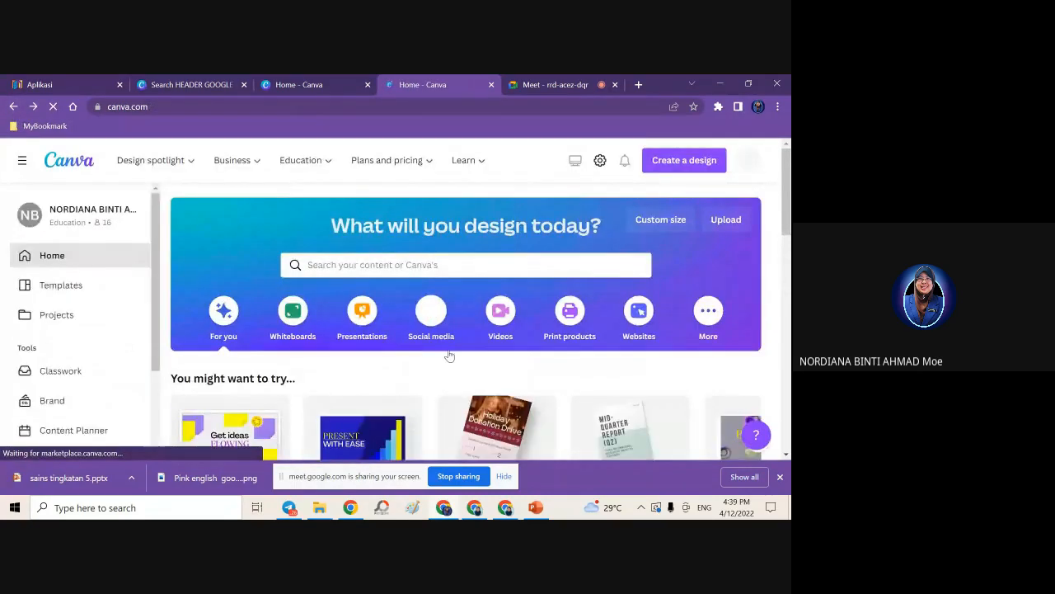
pyautogui.scroll(-1, 450, 353)
pyautogui.click(362, 250)
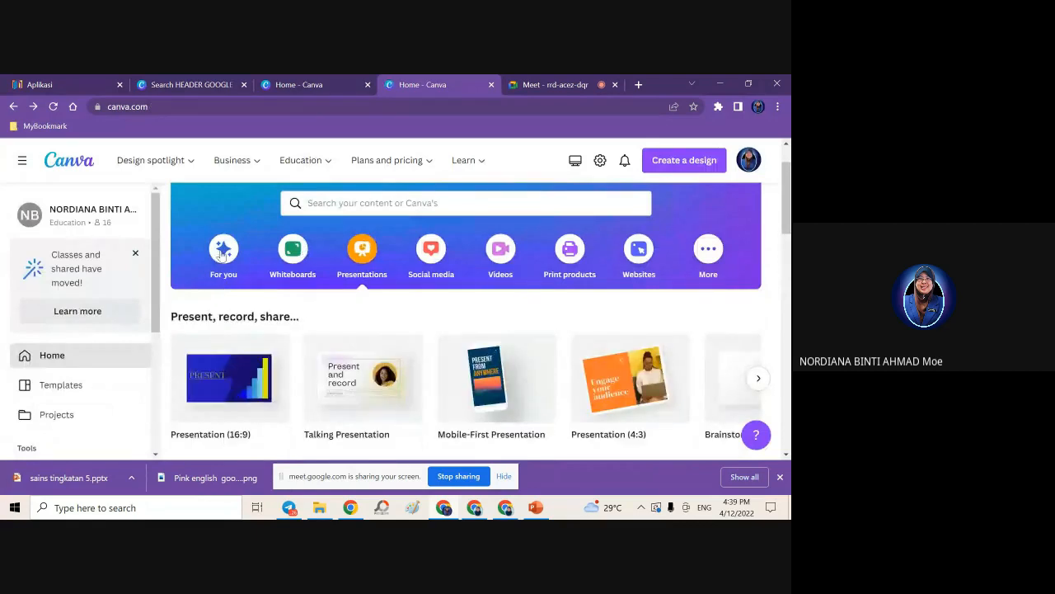
pyautogui.click(229, 381)
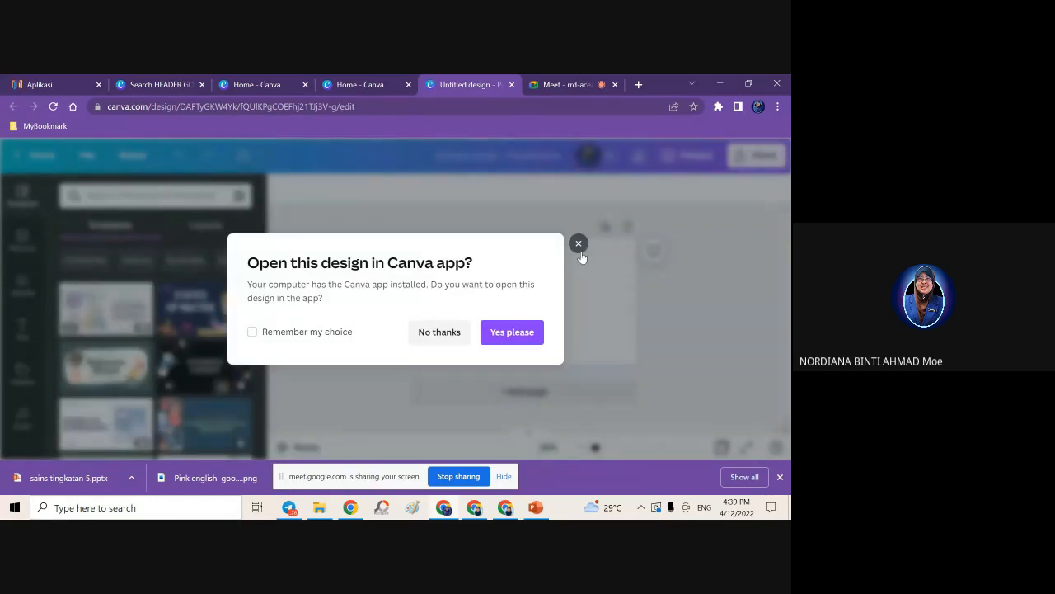
pyautogui.click(579, 243)
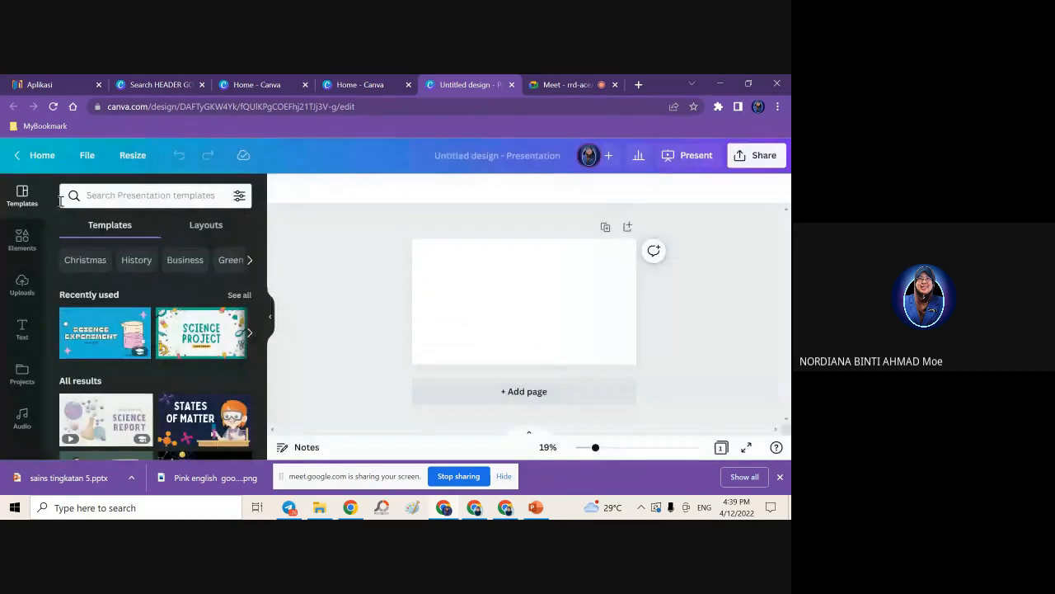
# Search the presentation templates for "professional"
pyautogui.click(121, 197)
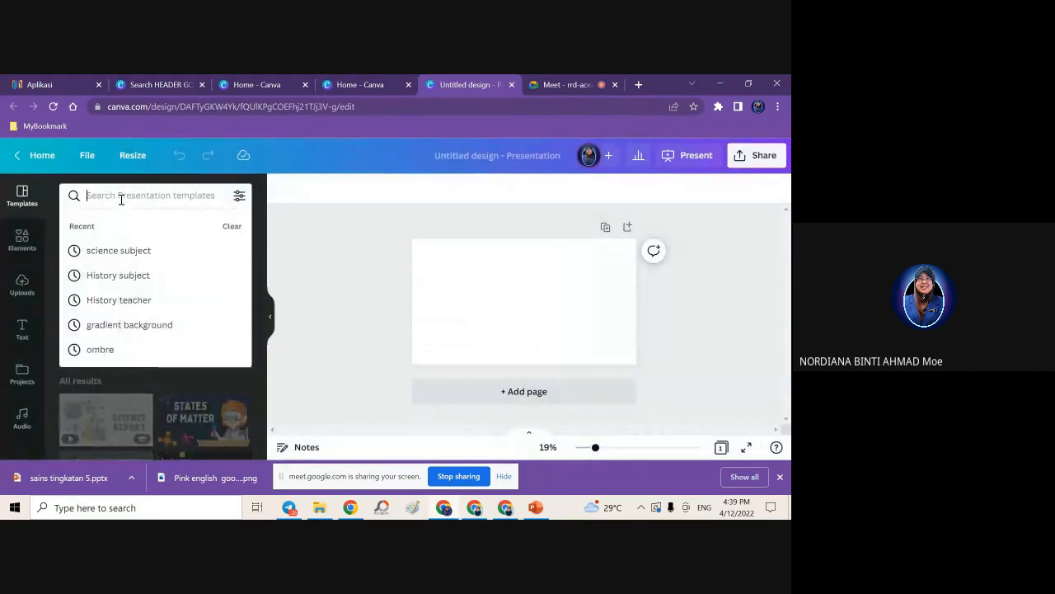
pyautogui.write('professio')
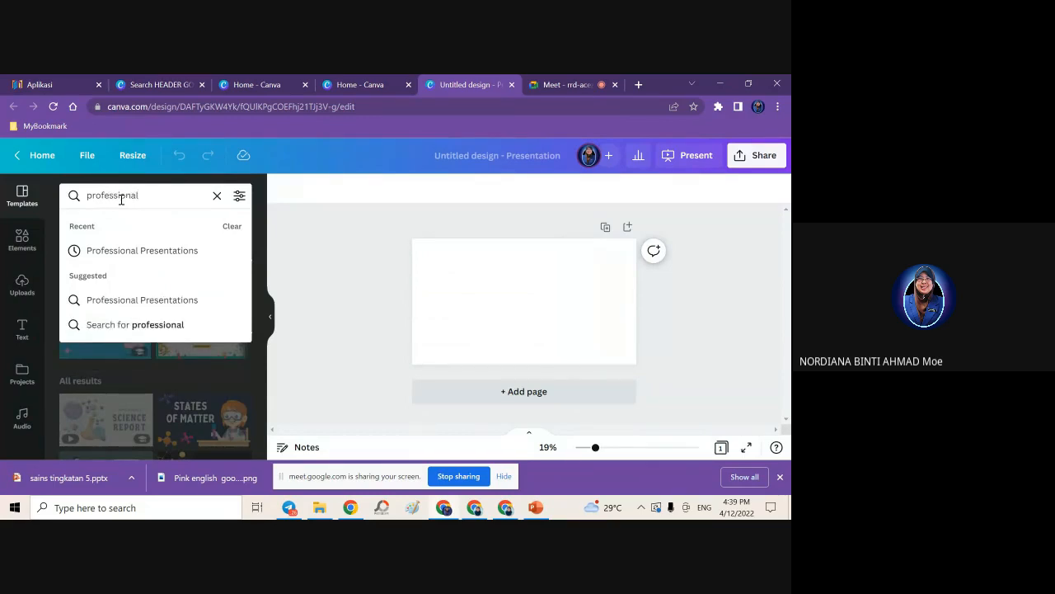
pyautogui.write('nal')
pyautogui.press('Return')
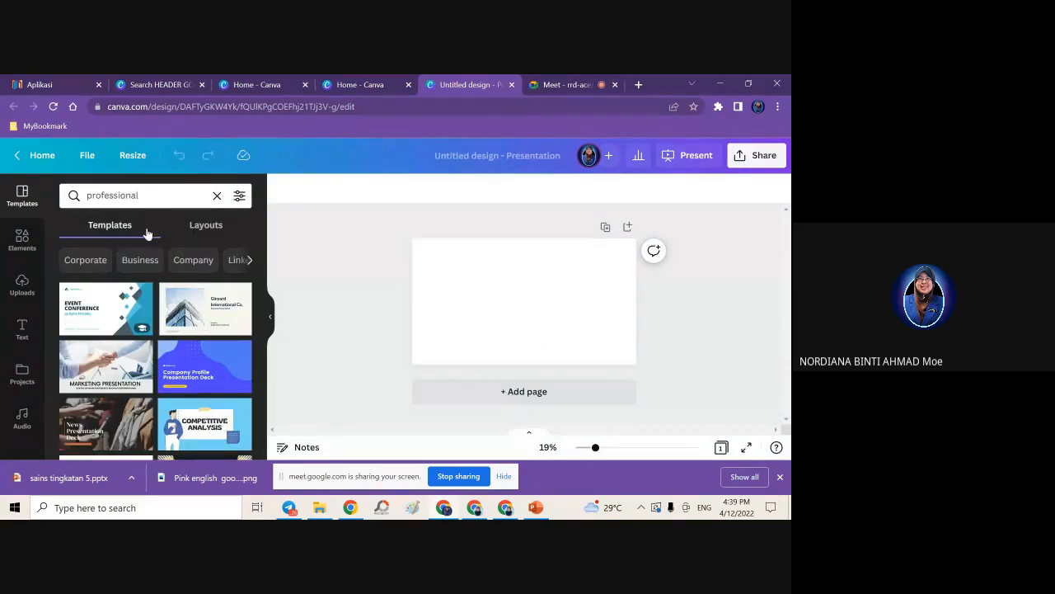
# Choose the "Elegant Company Profile Presentation" template and apply all 10 of its pages to the design
pyautogui.scroll(-5, 167, 351)
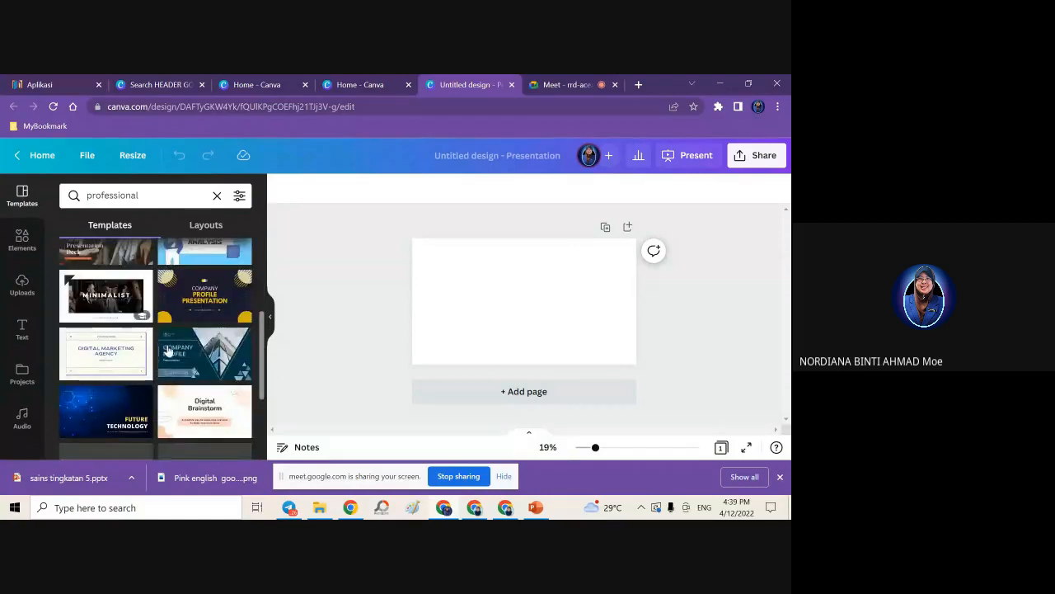
pyautogui.scroll(-1, 167, 351)
pyautogui.scroll(-1, 198, 338)
pyautogui.scroll(1, 210, 327)
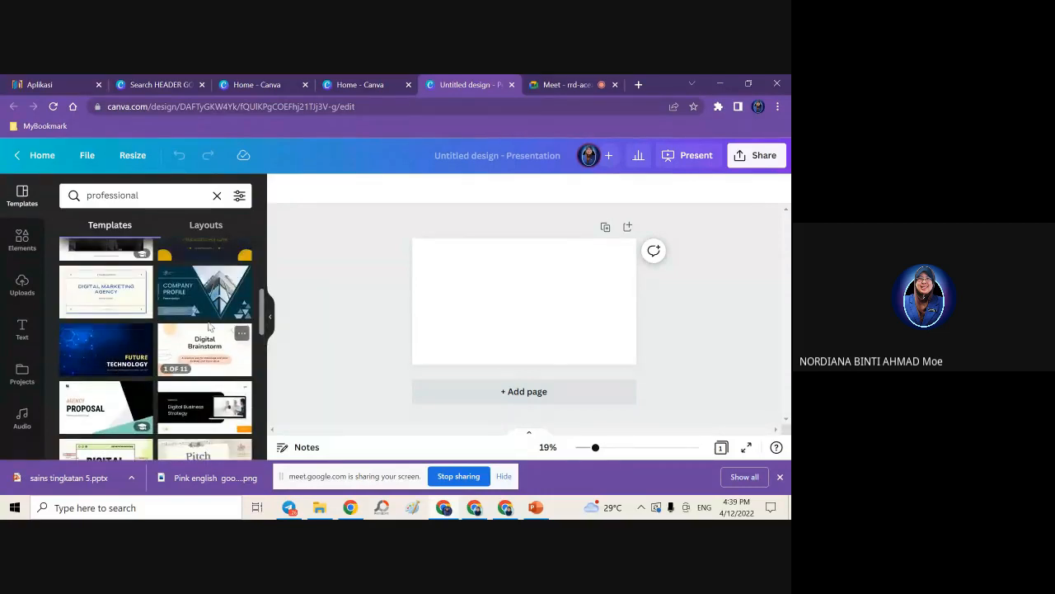
pyautogui.click(215, 284)
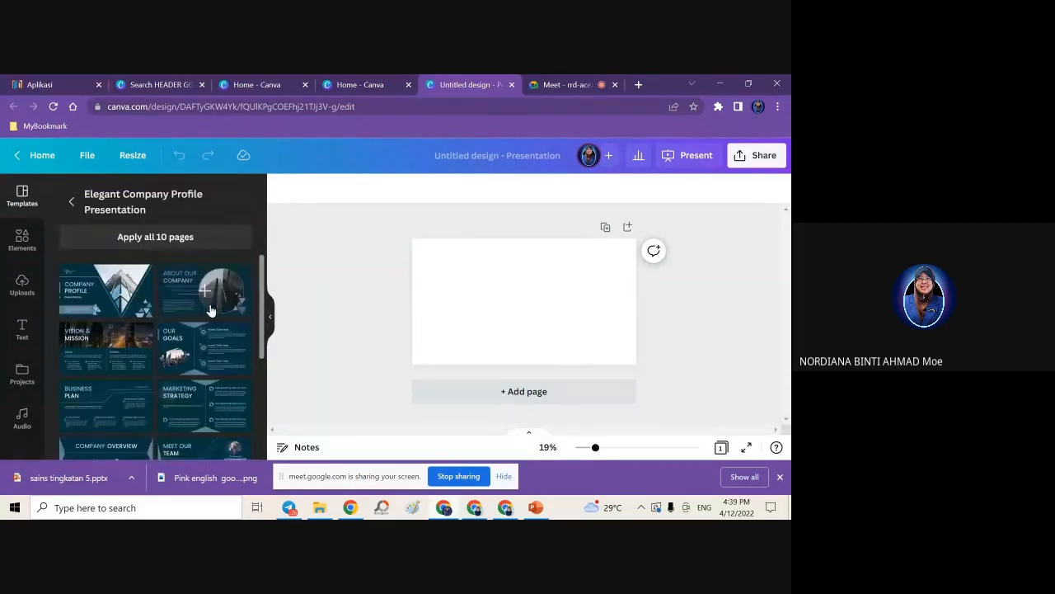
pyautogui.click(167, 238)
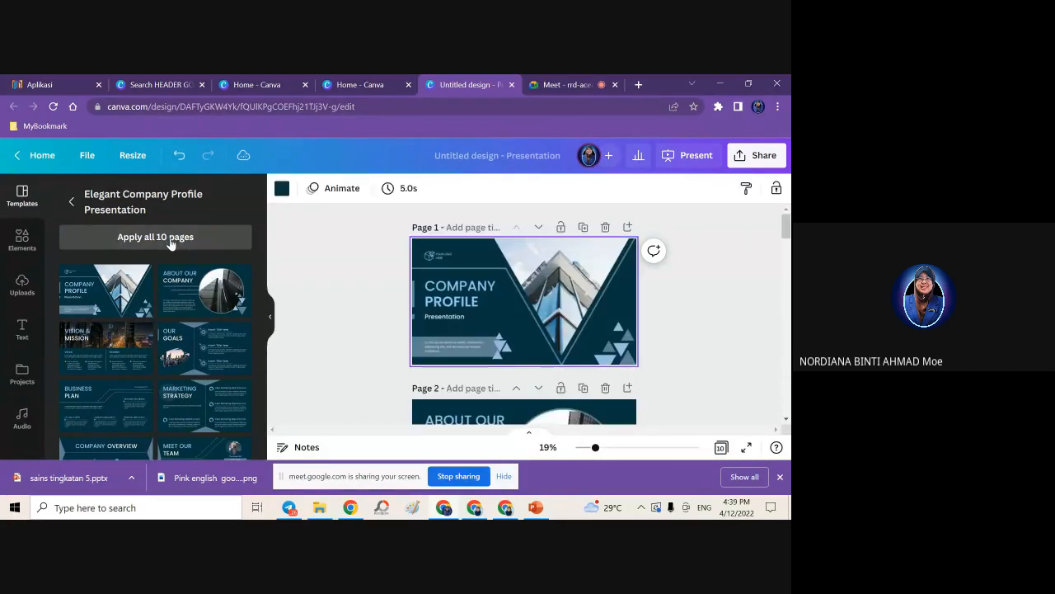
# Try deleting the V-shaped building photo together with its frame from page 1, and undo the deletion
pyautogui.moveTo(788, 227)
pyautogui.mouseDown()
pyautogui.moveTo(787, 304)
pyautogui.moveTo(779, 218)
pyautogui.mouseUp()
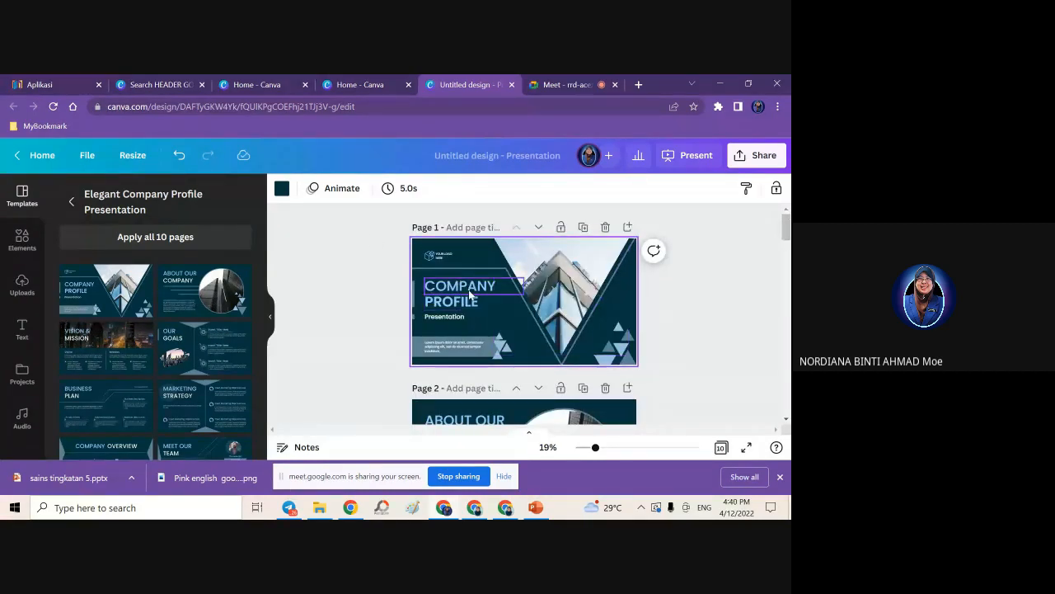
pyautogui.rightClick(569, 259)
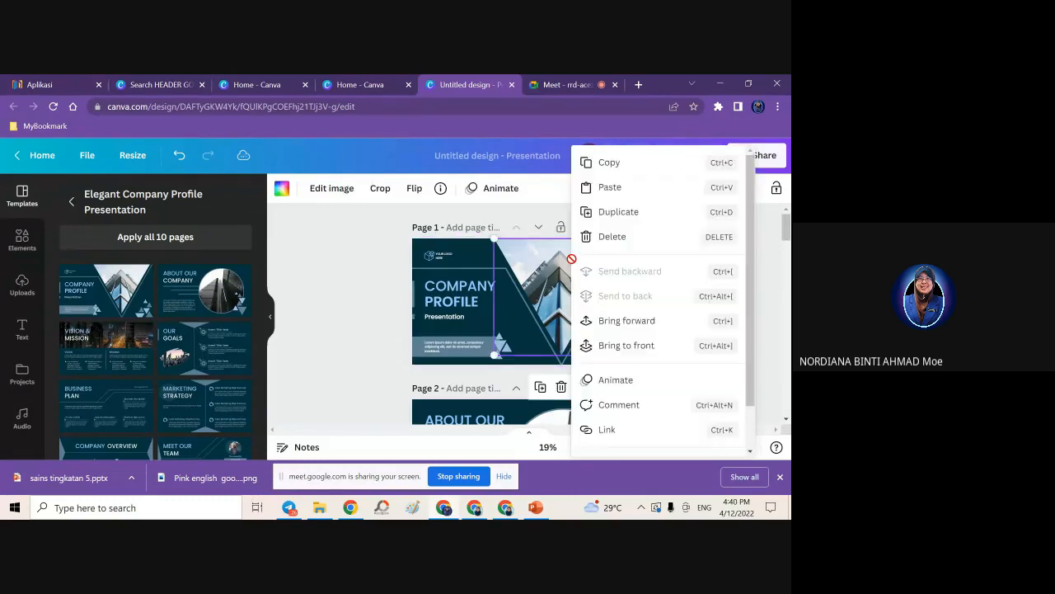
pyautogui.click(623, 239)
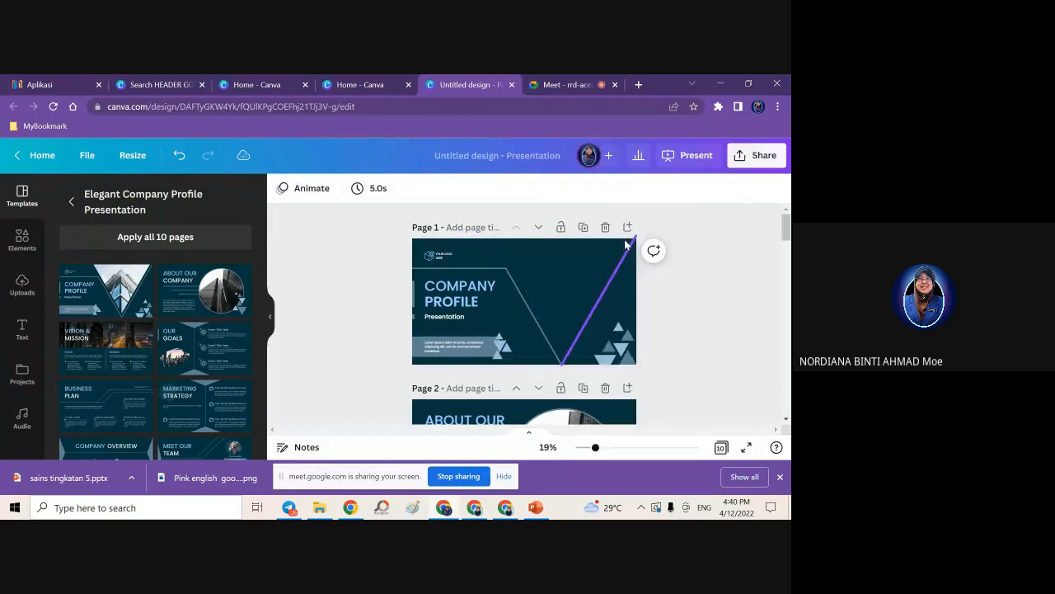
pyautogui.click(179, 155)
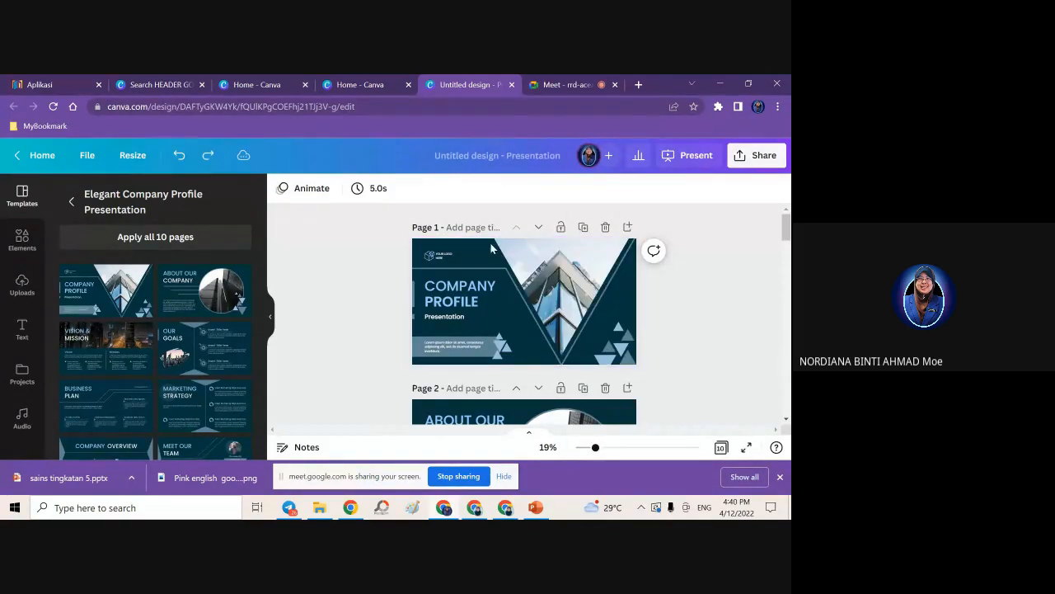
# Remove the building photo from the V-shaped frame on page 1, keeping the empty frame
pyautogui.click(536, 258)
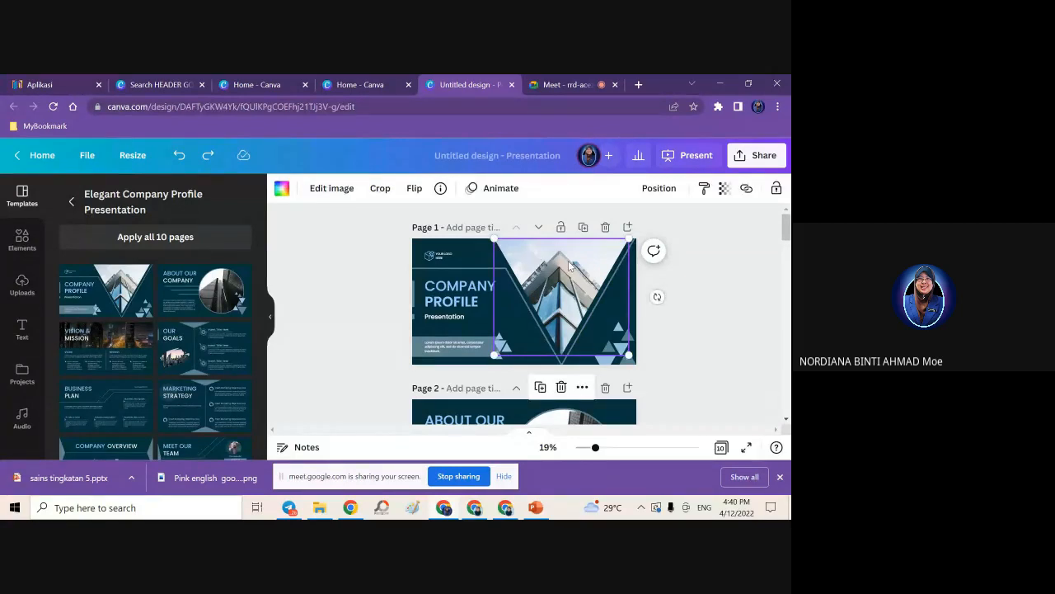
pyautogui.rightClick(568, 262)
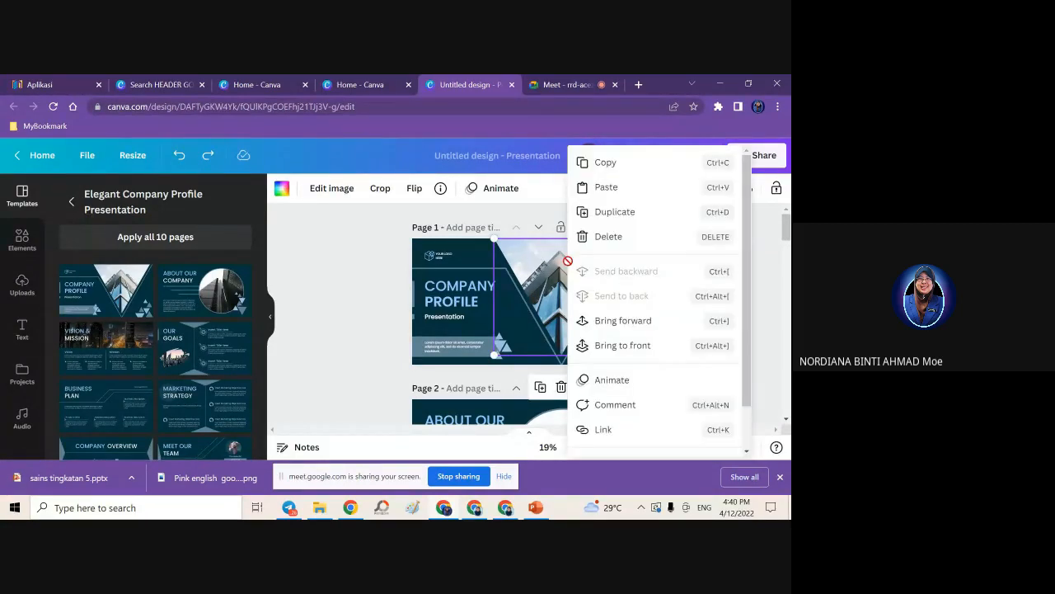
pyautogui.click(532, 280)
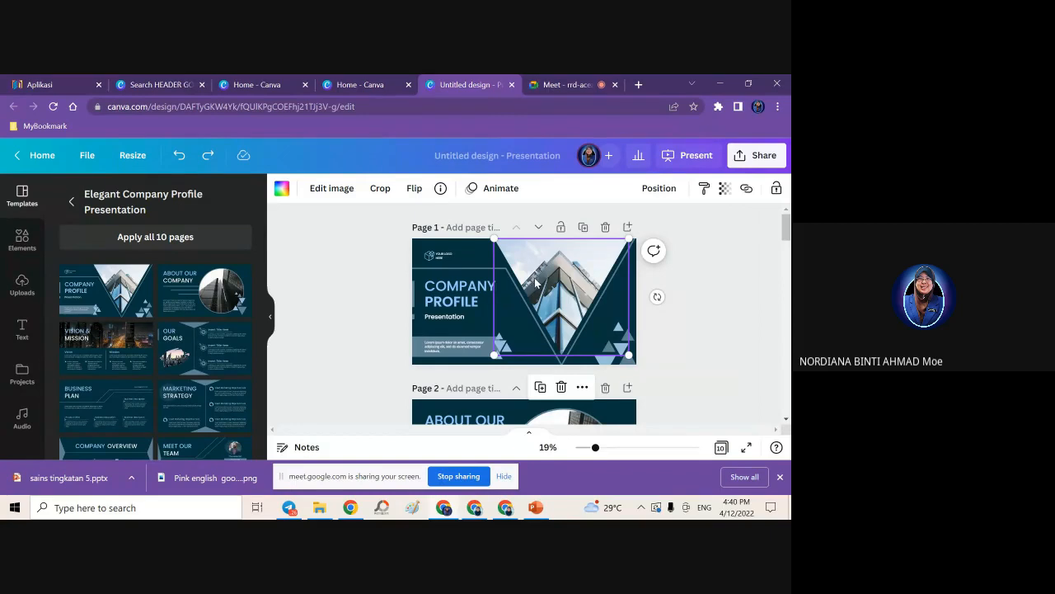
pyautogui.press('Delete')
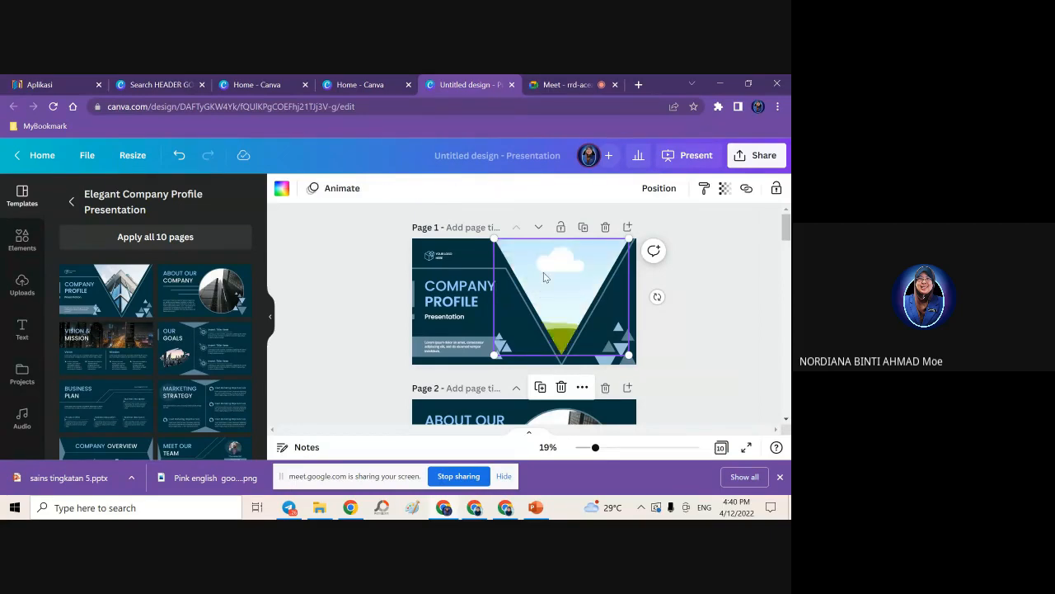
# Fill the V-shaped frame on page 1 with the previously uploaded building photo and shrink the frame slightly
pyautogui.click(22, 282)
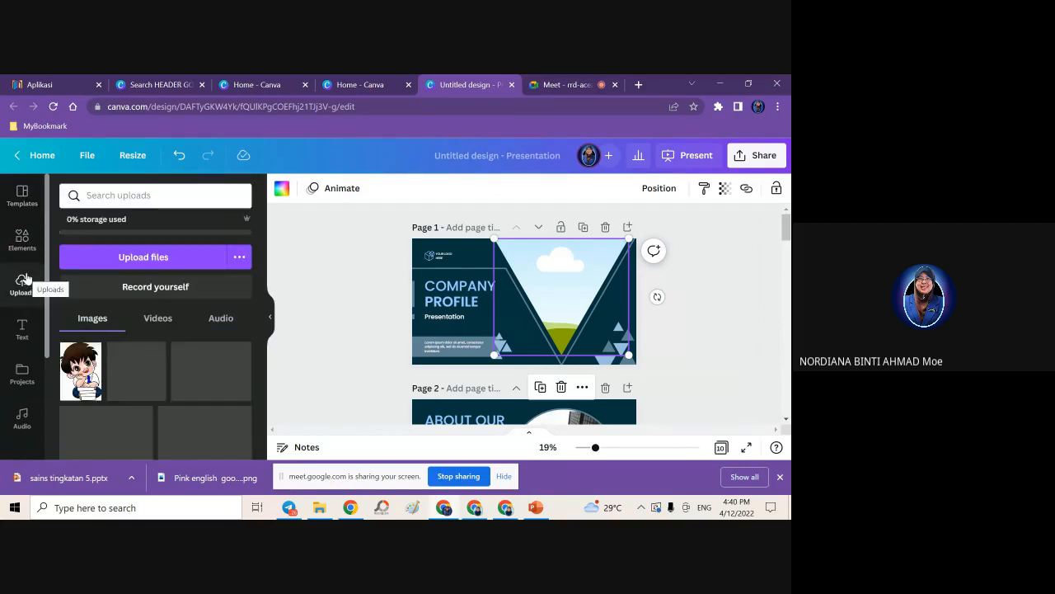
pyautogui.scroll(-5, 128, 381)
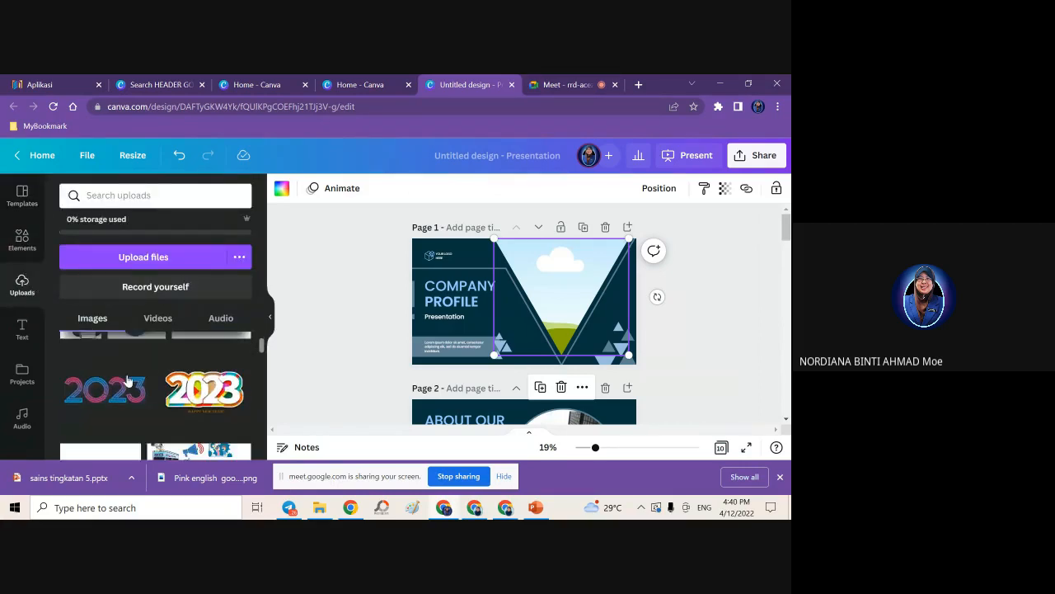
pyautogui.click(101, 403)
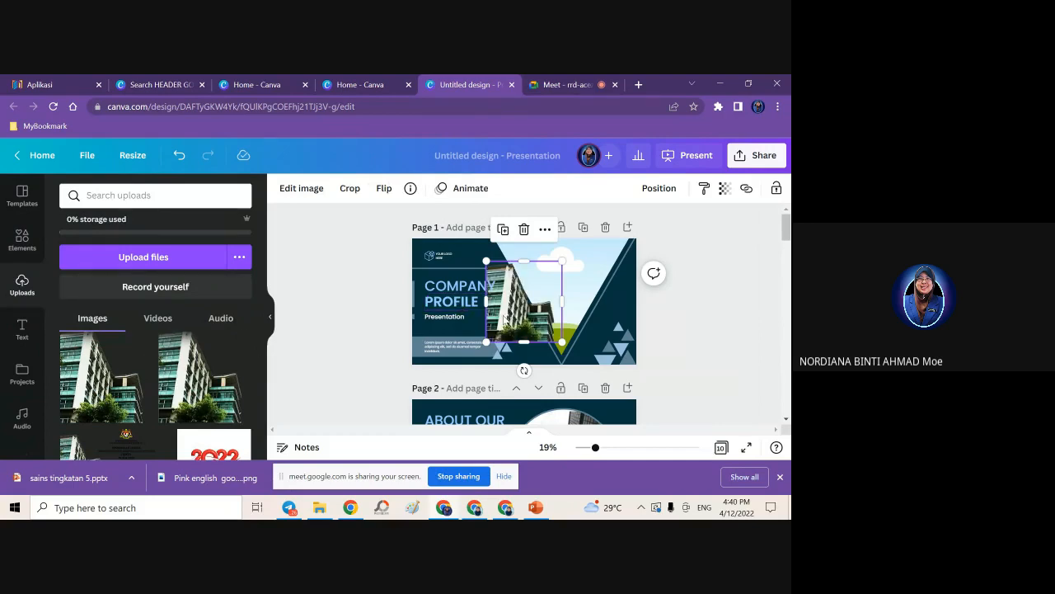
pyautogui.moveTo(515, 314); pyautogui.dragTo(616, 296)
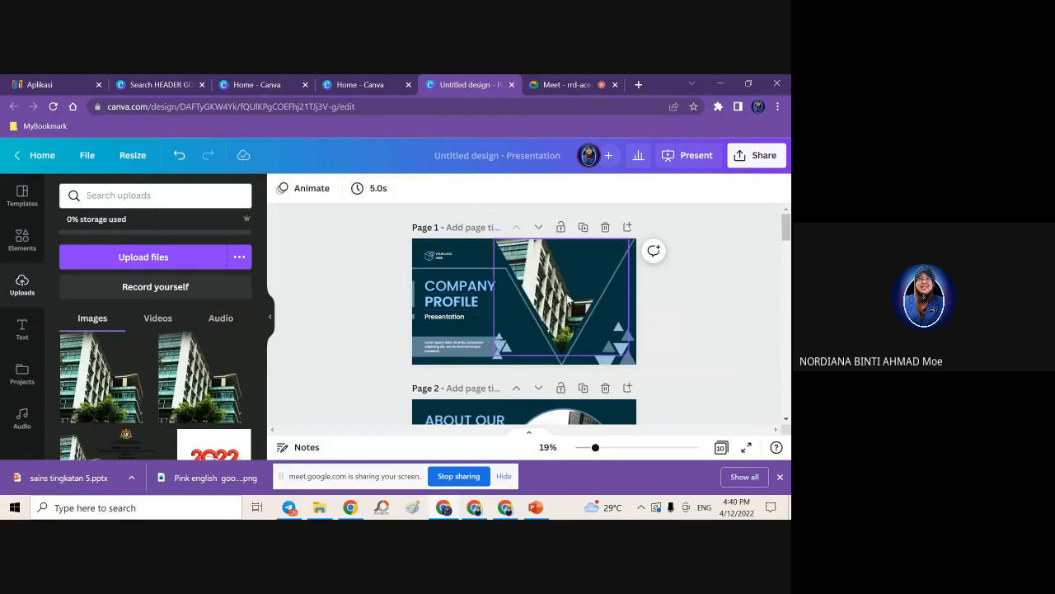
pyautogui.click(562, 301)
pyautogui.moveTo(496, 243); pyautogui.dragTo(547, 265)
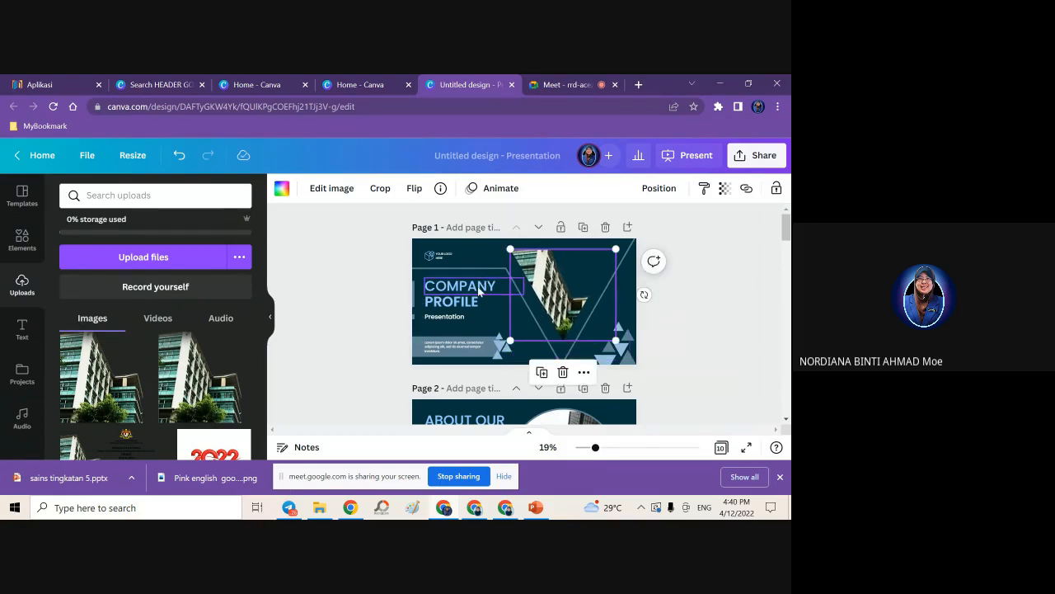
# Replace the two-line cover title on page 1 with "LAPORAN" and "TAHUNAN"
pyautogui.click(479, 288)
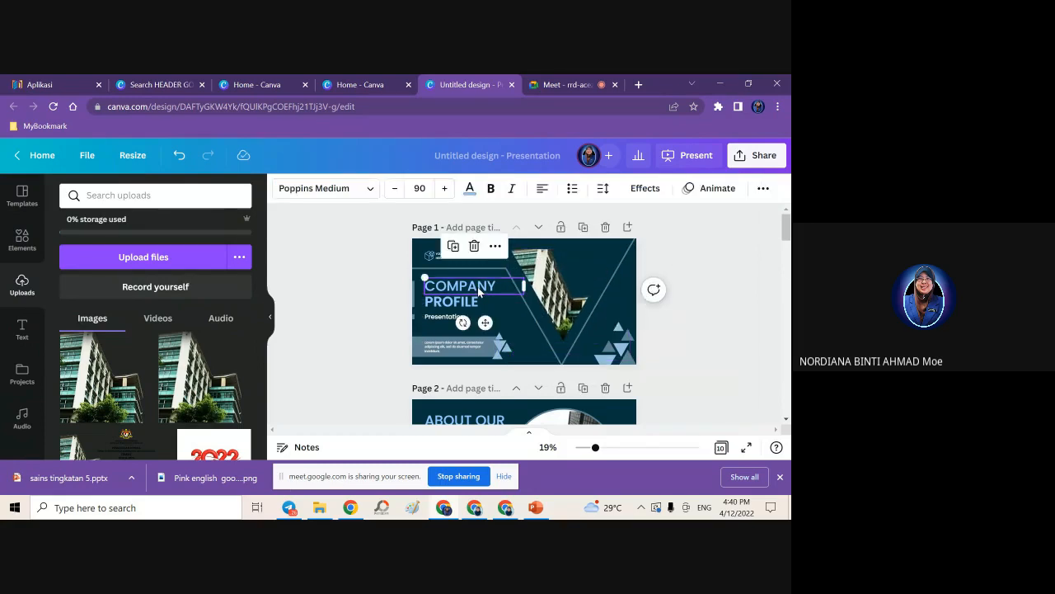
pyautogui.doubleClick(479, 288)
pyautogui.write('LAPOR')
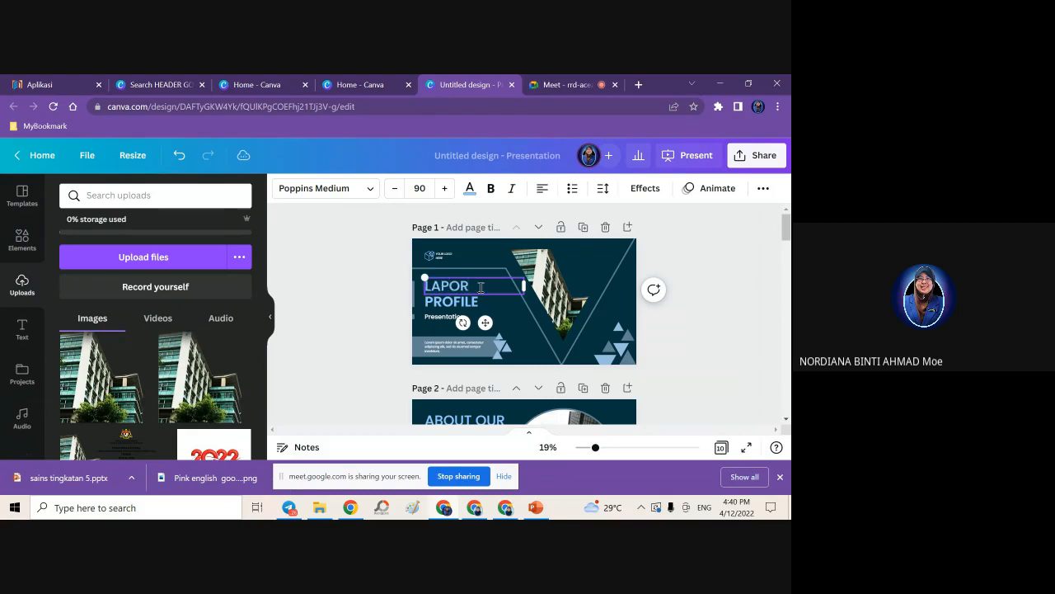
pyautogui.write('AN')
pyautogui.click(484, 307)
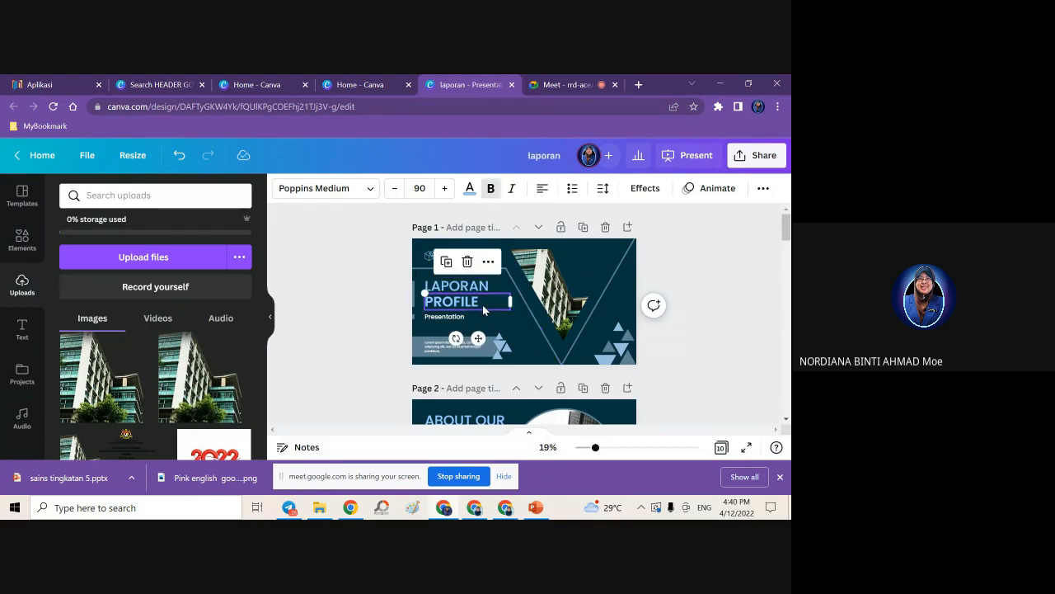
pyautogui.doubleClick(482, 303)
pyautogui.write('TAHUN')
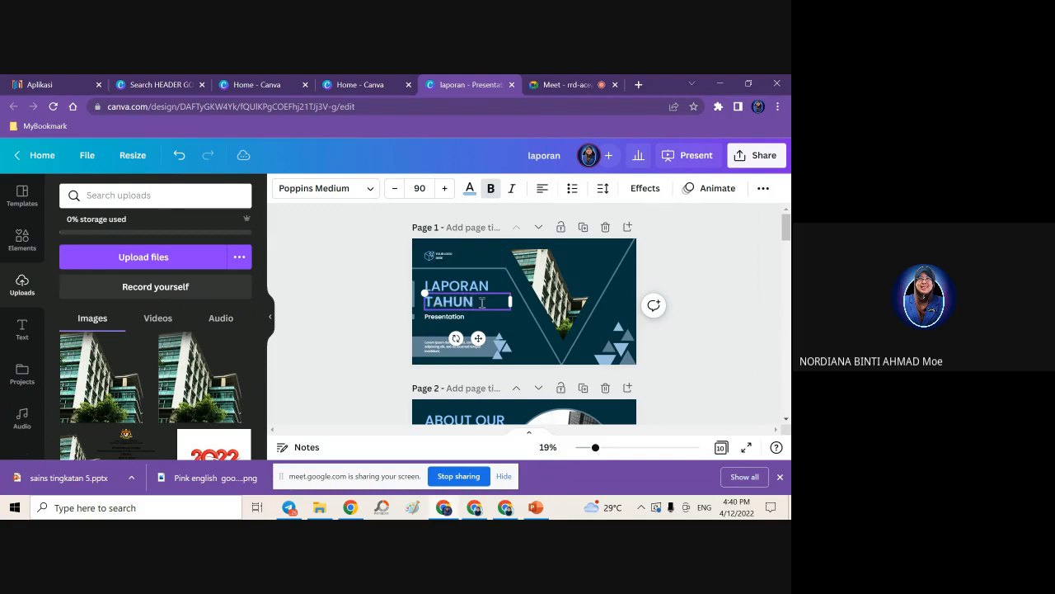
pyautogui.write('AN')
pyautogui.click(687, 273)
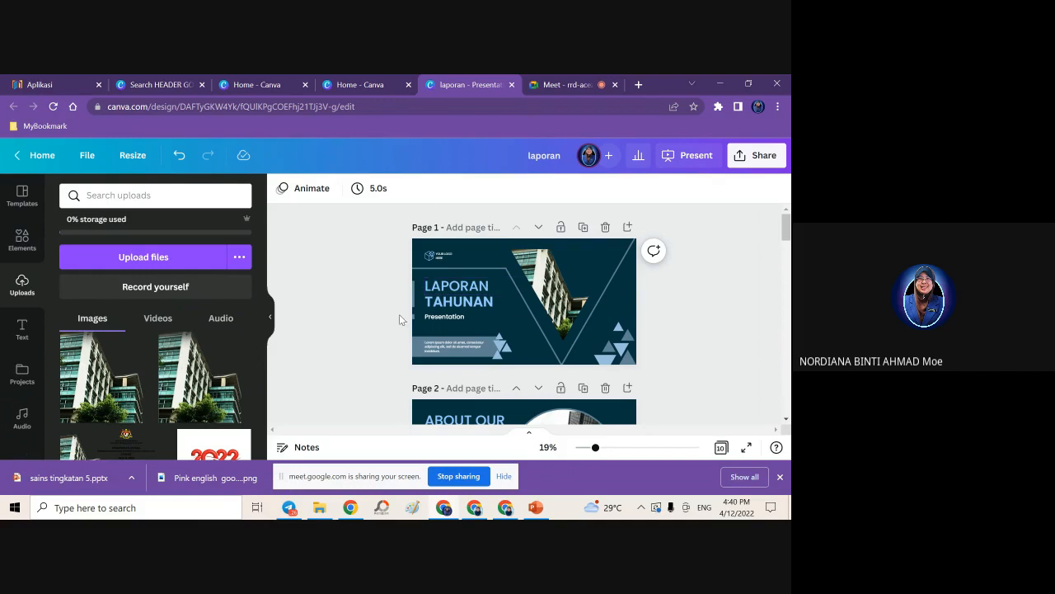
# Create a resized copy of the presentation as an A4 Document, dismissing the offer to open it in the Canva app
pyautogui.click(129, 157)
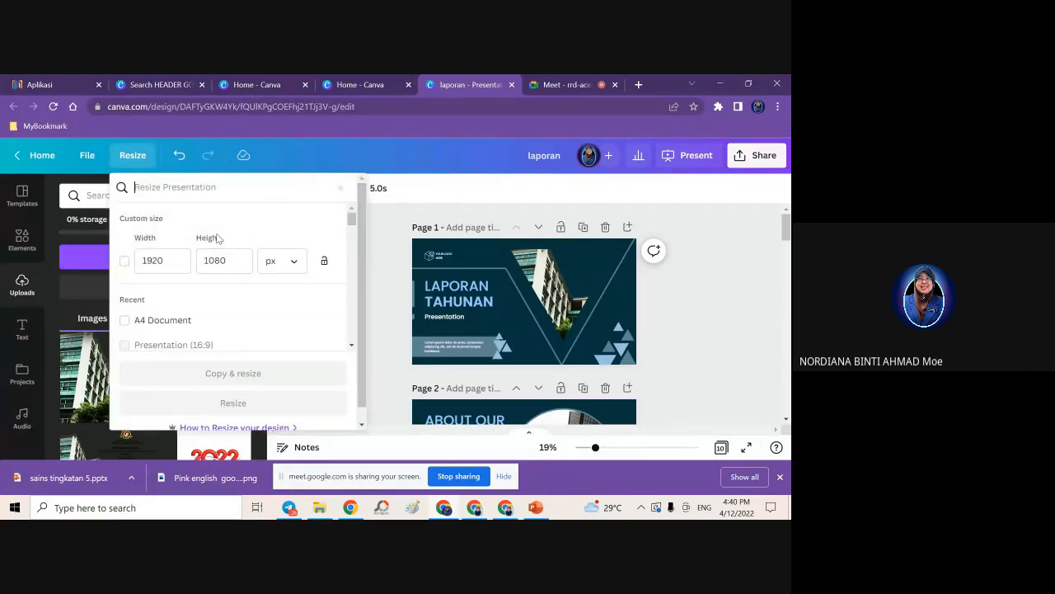
pyautogui.scroll(-1, 217, 319)
pyautogui.click(179, 267)
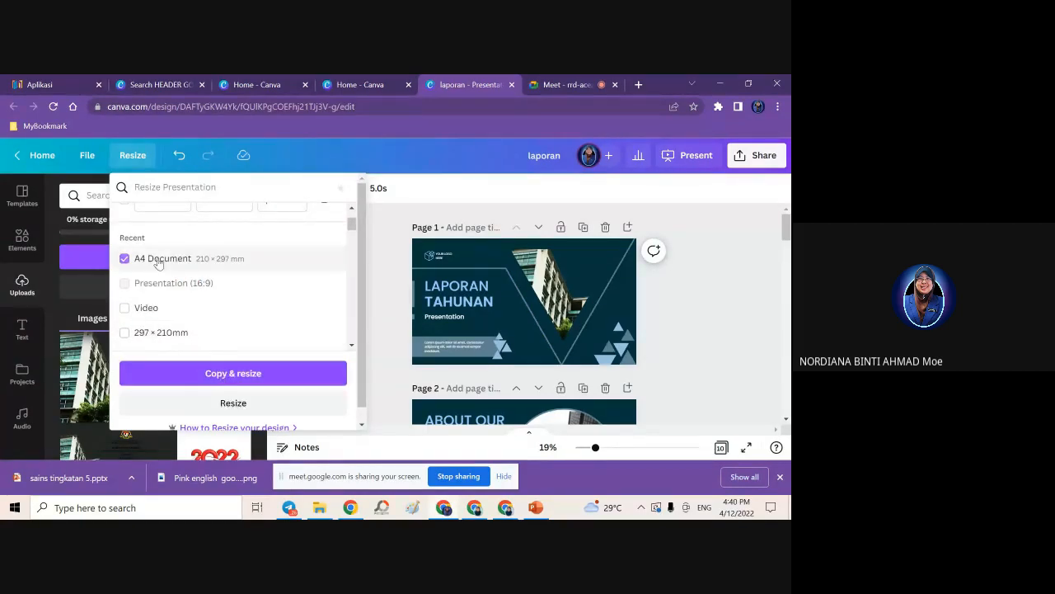
pyautogui.click(241, 375)
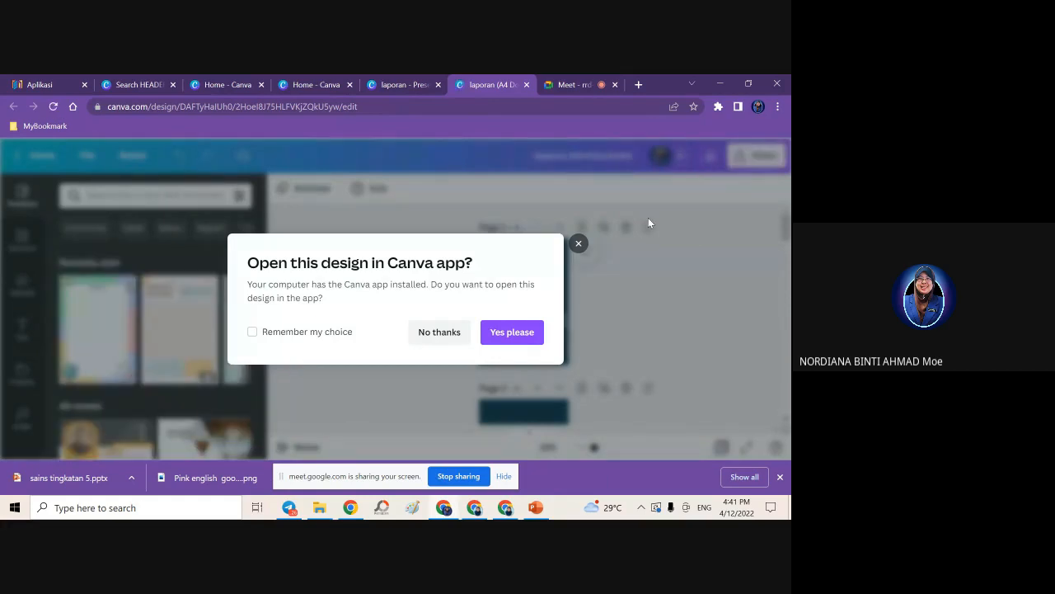
pyautogui.click(581, 244)
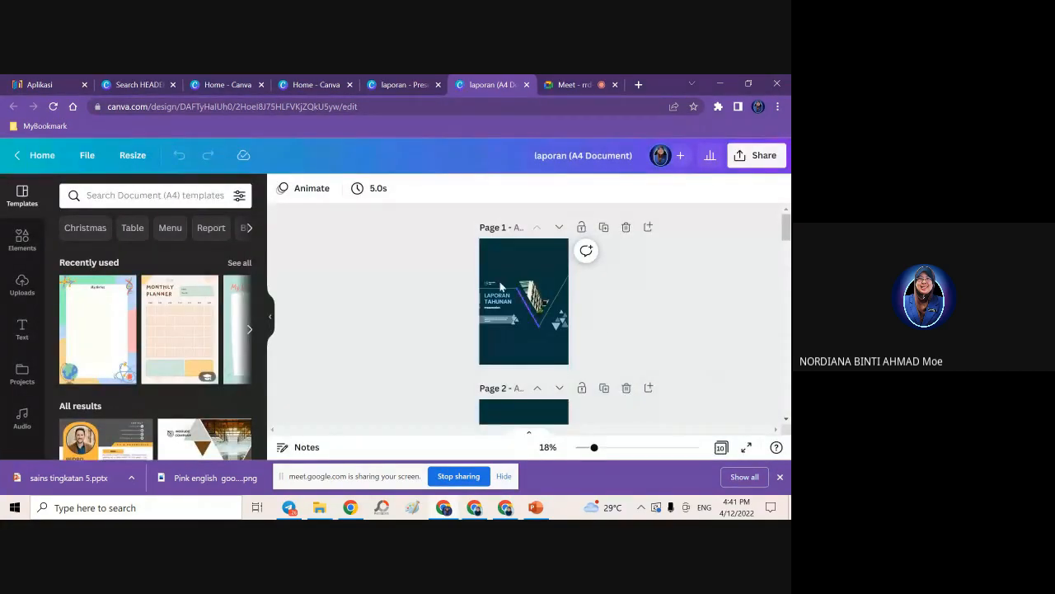
# Select all the cover elements together on page 1 of the A4 copy
pyautogui.moveTo(455, 270); pyautogui.dragTo(631, 368)
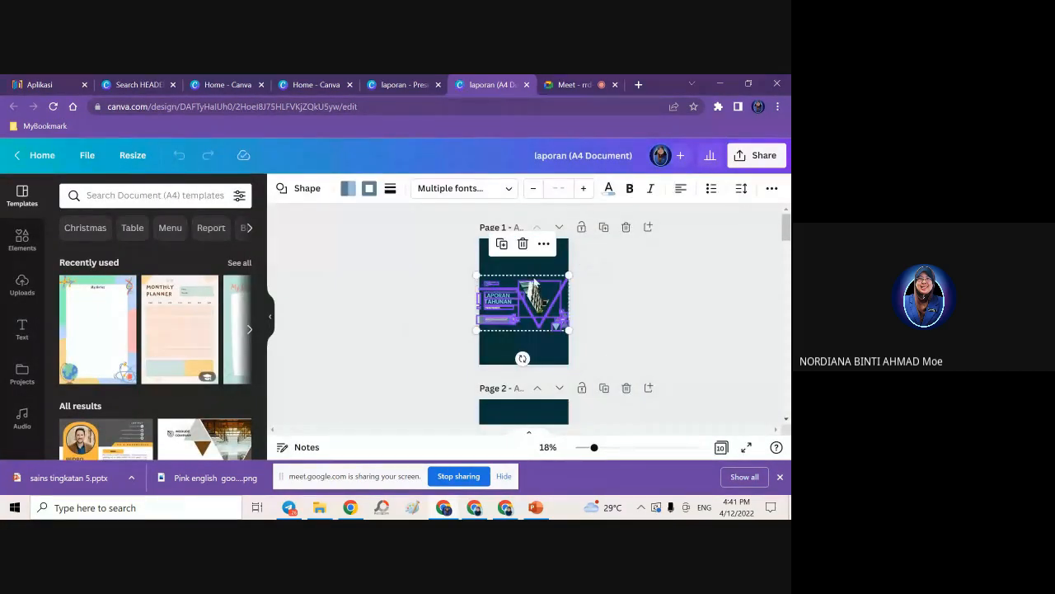
# Move the grouped cover elements on page 1 up to the top of the page and deselect them
pyautogui.moveTo(534, 283); pyautogui.dragTo(534, 248)
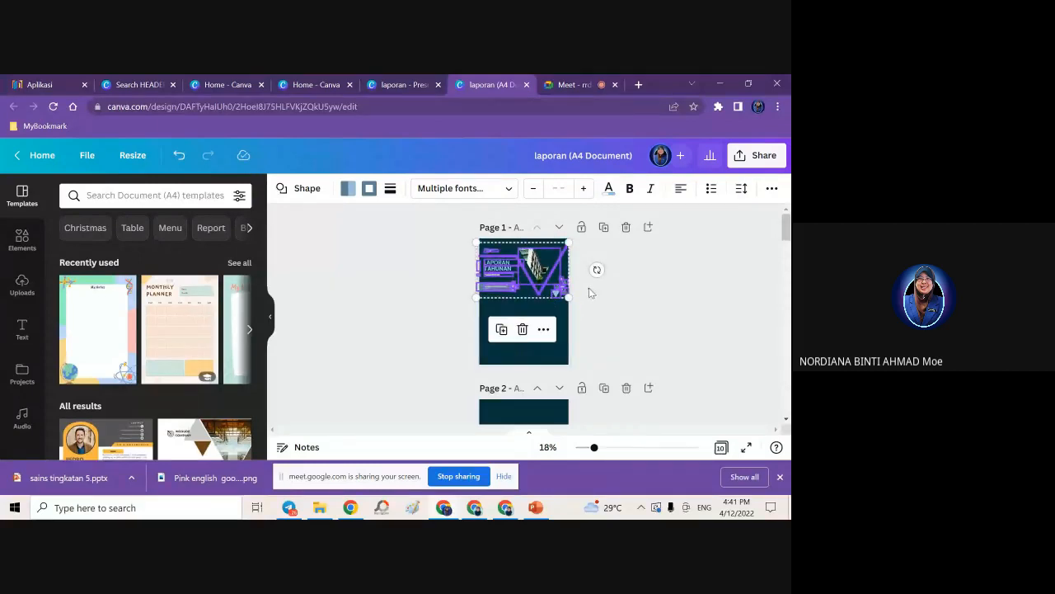
pyautogui.click(589, 293)
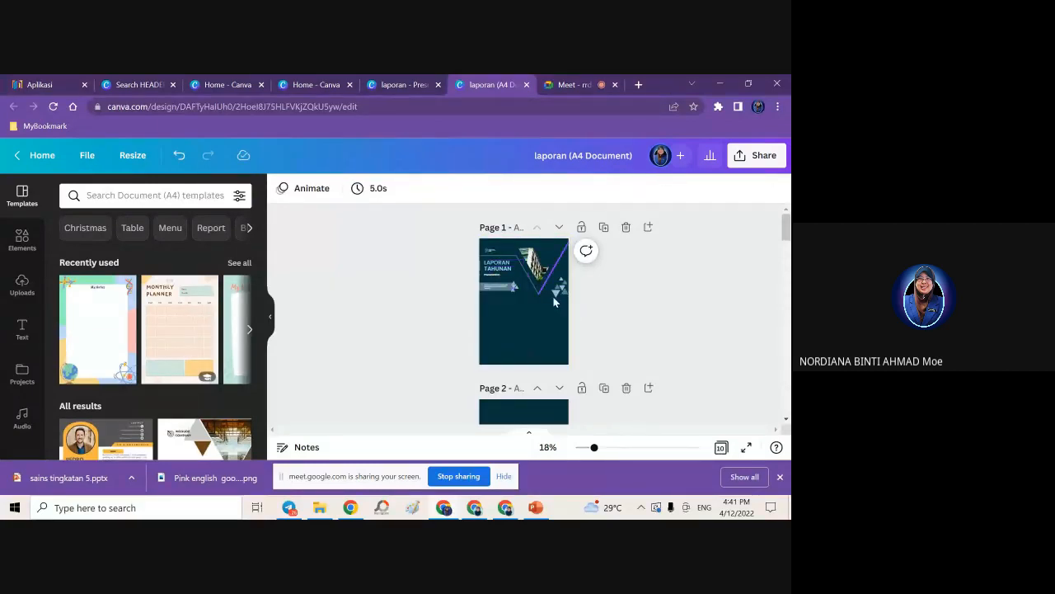
pyautogui.scroll(-2, 537, 317)
pyautogui.scroll(1, 539, 330)
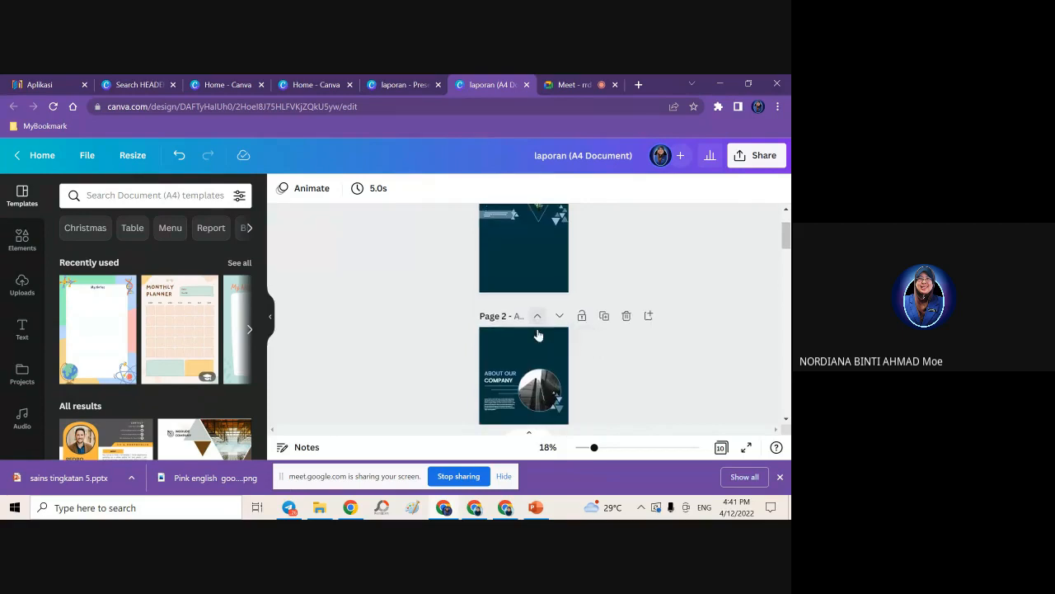
pyautogui.scroll(1, 539, 333)
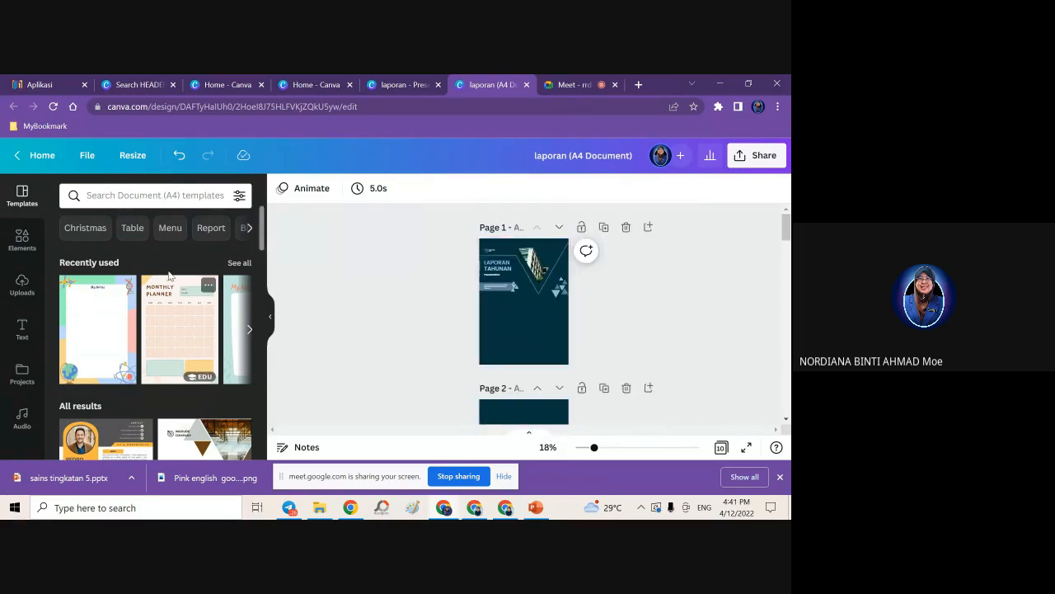
# Leave the laporan A4 document and return to the Canva home page
pyautogui.click(89, 158)
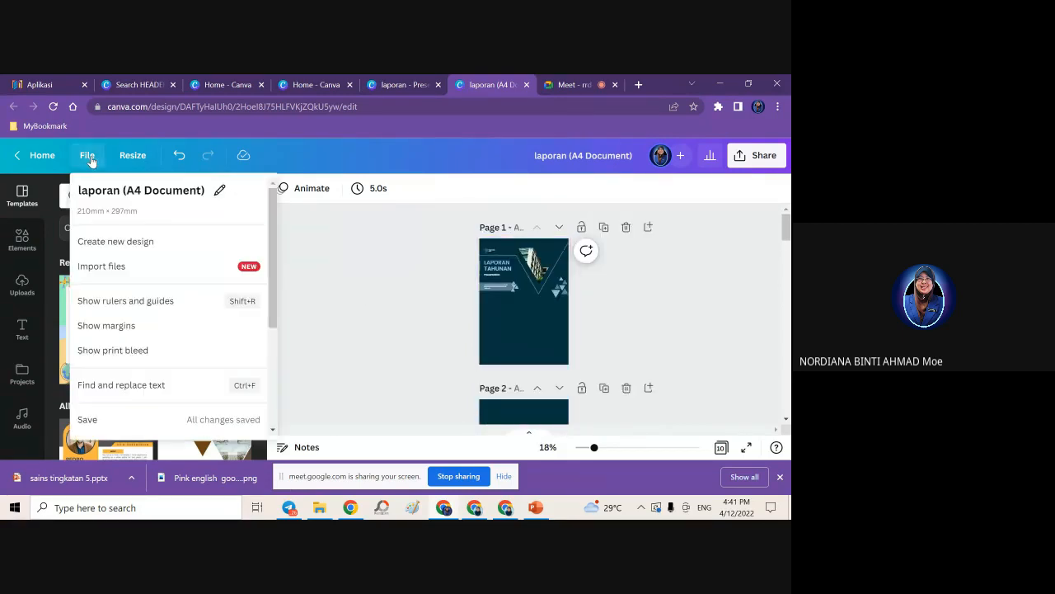
pyautogui.click(42, 155)
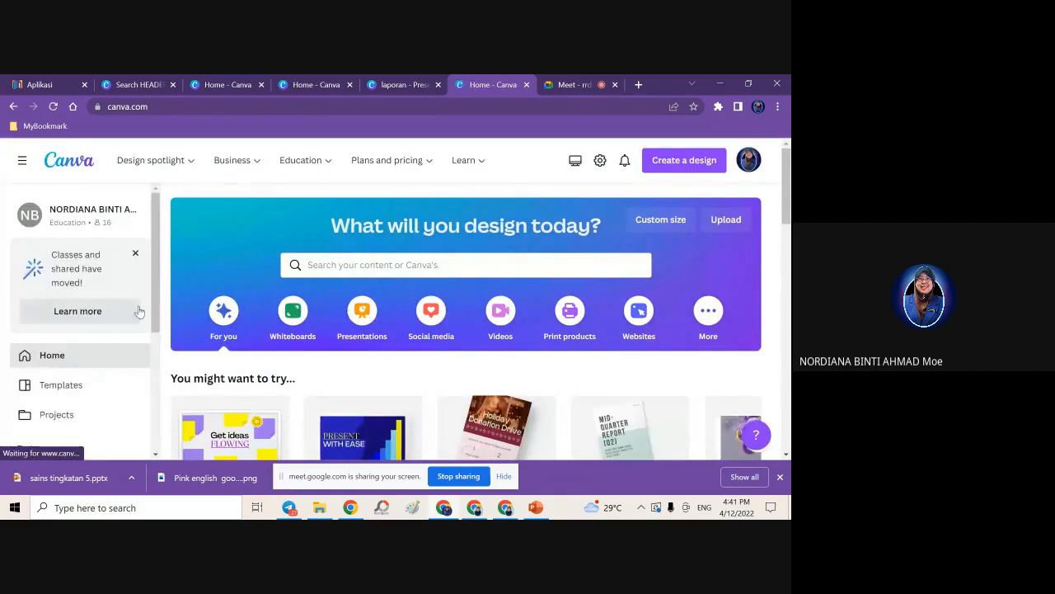
pyautogui.scroll(-1, 134, 308)
pyautogui.scroll(-2, 330, 289)
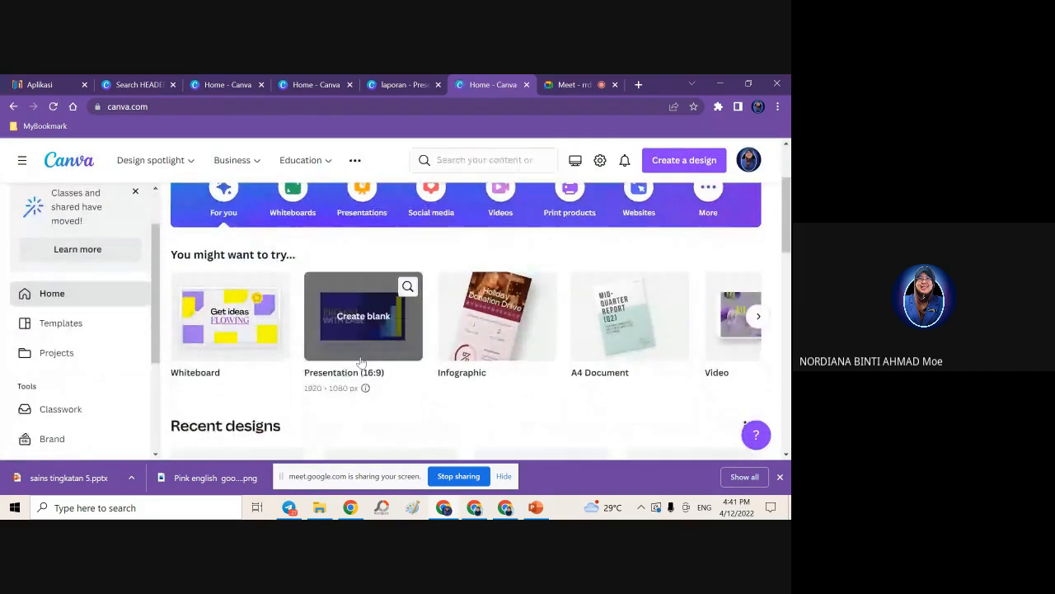
pyautogui.scroll(2, 495, 321)
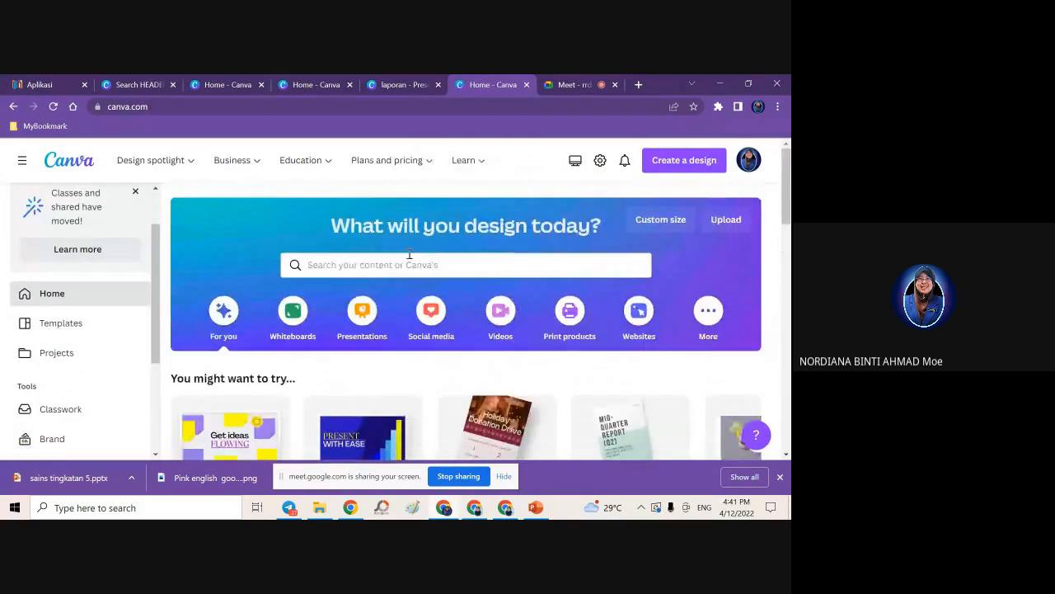
# Search the templates for "classroom"
pyautogui.click(409, 257)
pyautogui.write('pos')
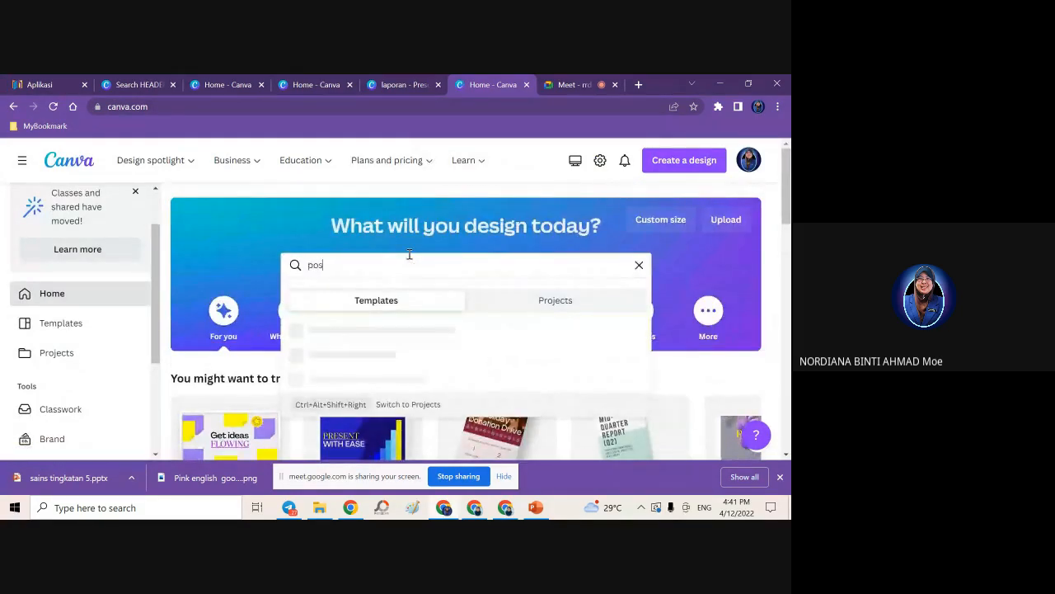
pyautogui.write('t')
pyautogui.press('BackSpace')
pyautogui.press('BackSpace')
pyautogui.press('BackSpace')
pyautogui.press('BackSpace')
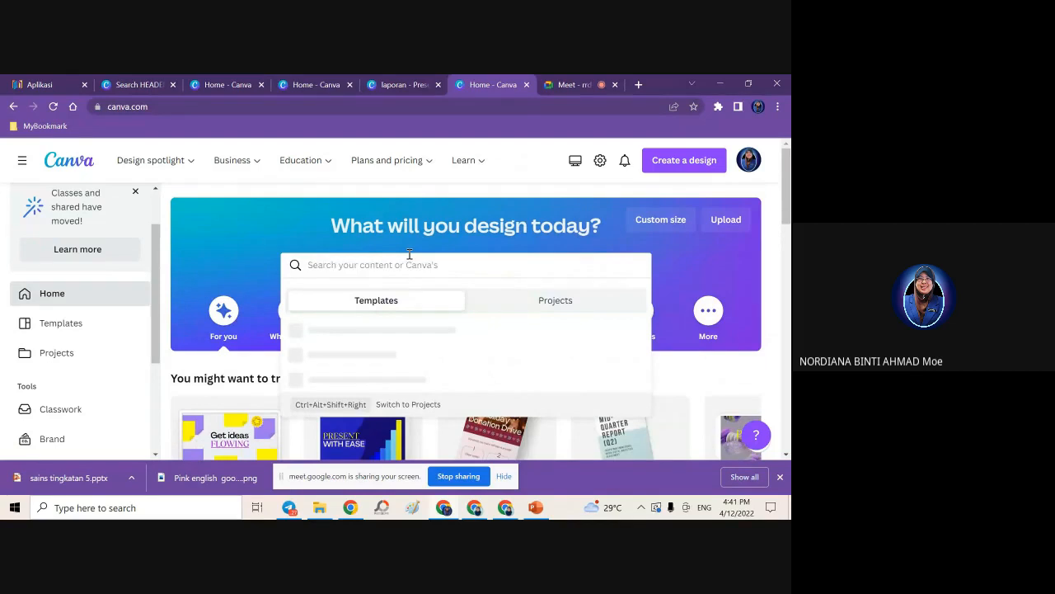
pyautogui.write('classroom')
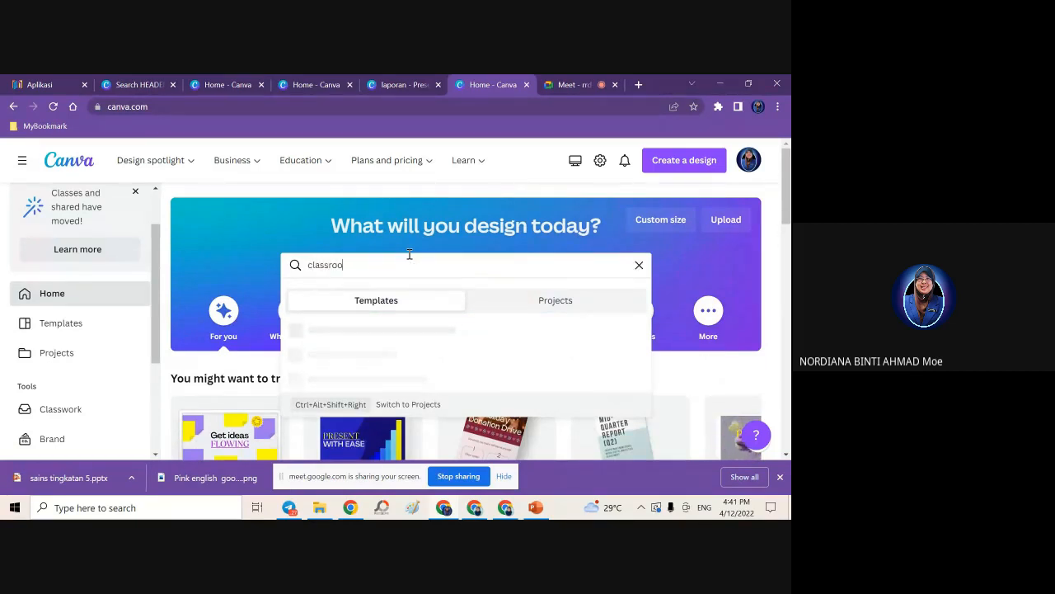
pyautogui.press('Return')
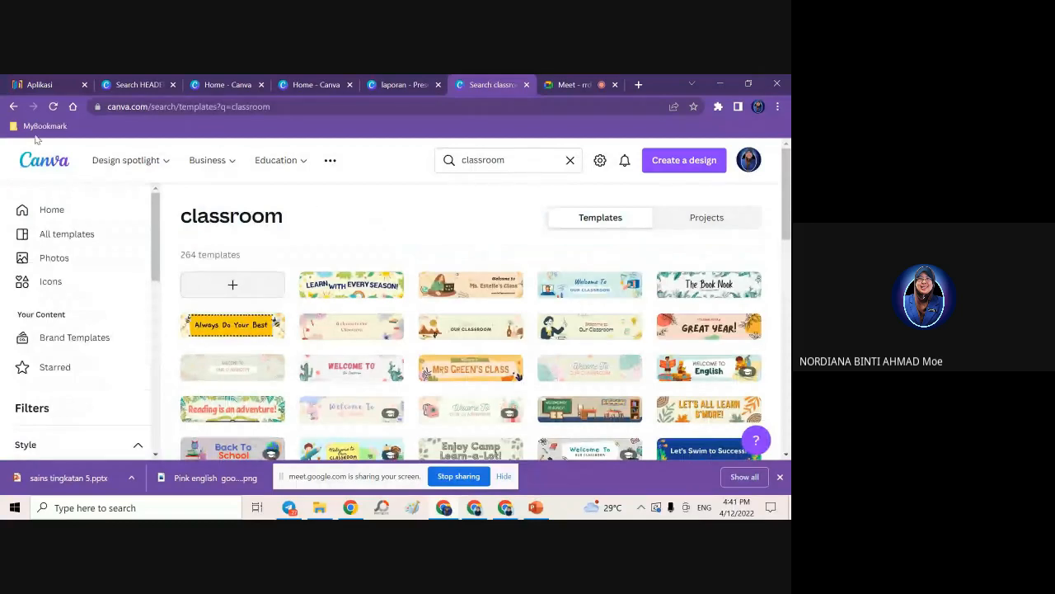
# Return to the home page and search the templates for "timetable"
pyautogui.click(14, 109)
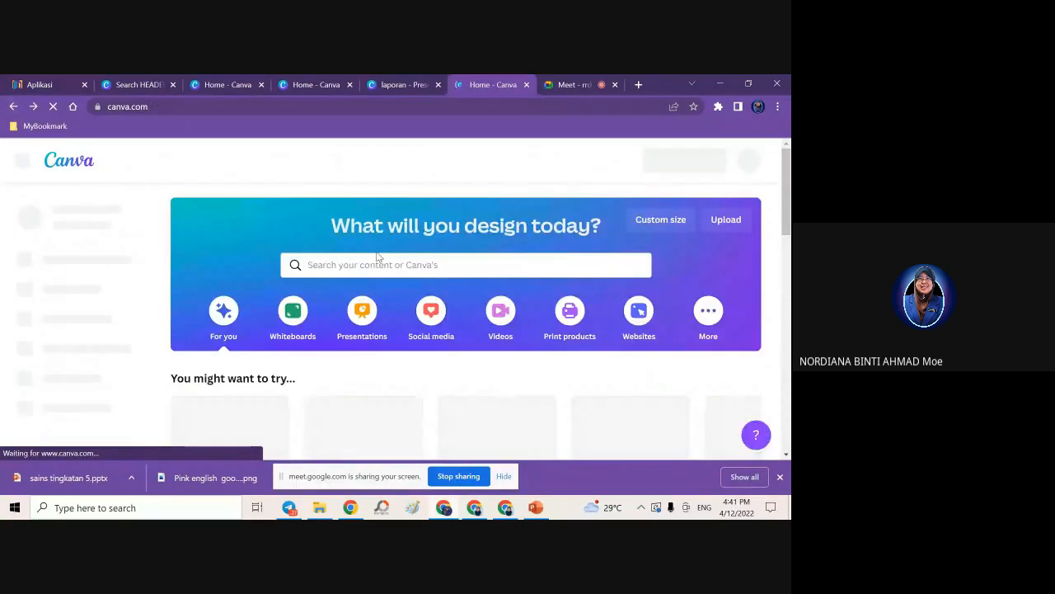
pyautogui.click(363, 265)
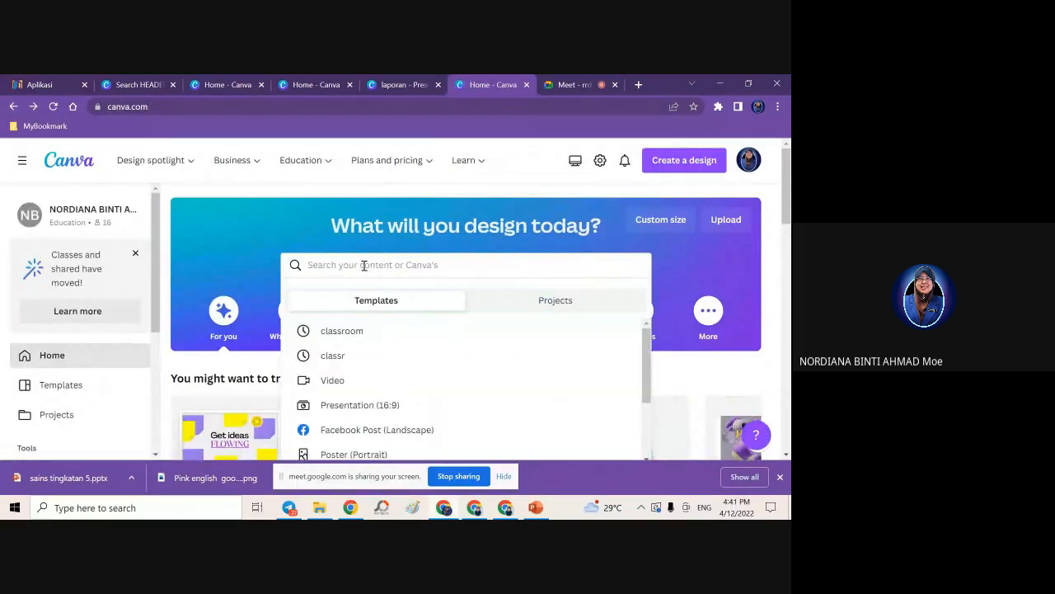
pyautogui.write('time')
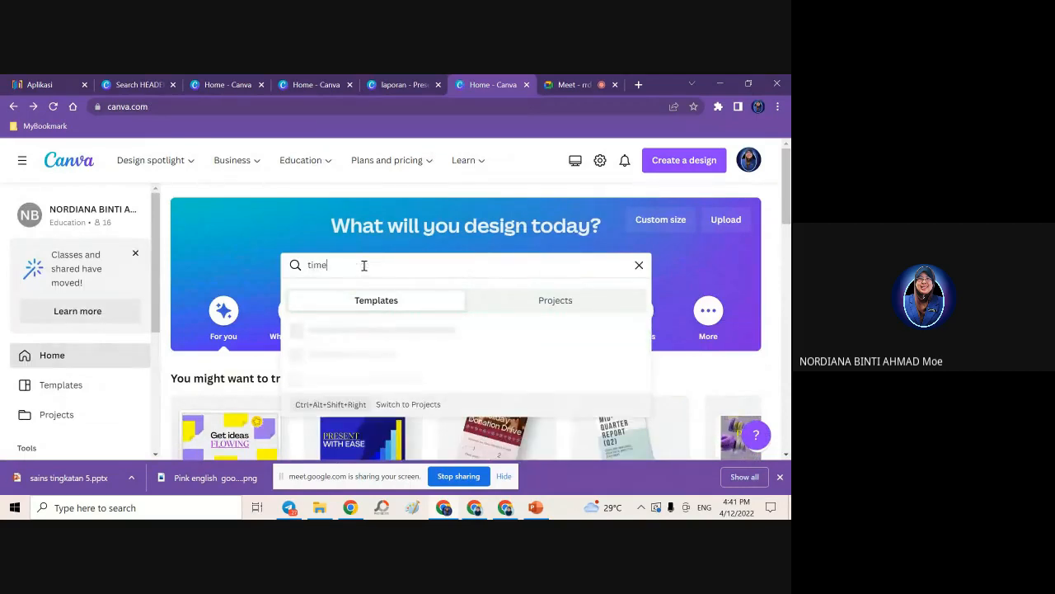
pyautogui.write('table')
pyautogui.press('Return')
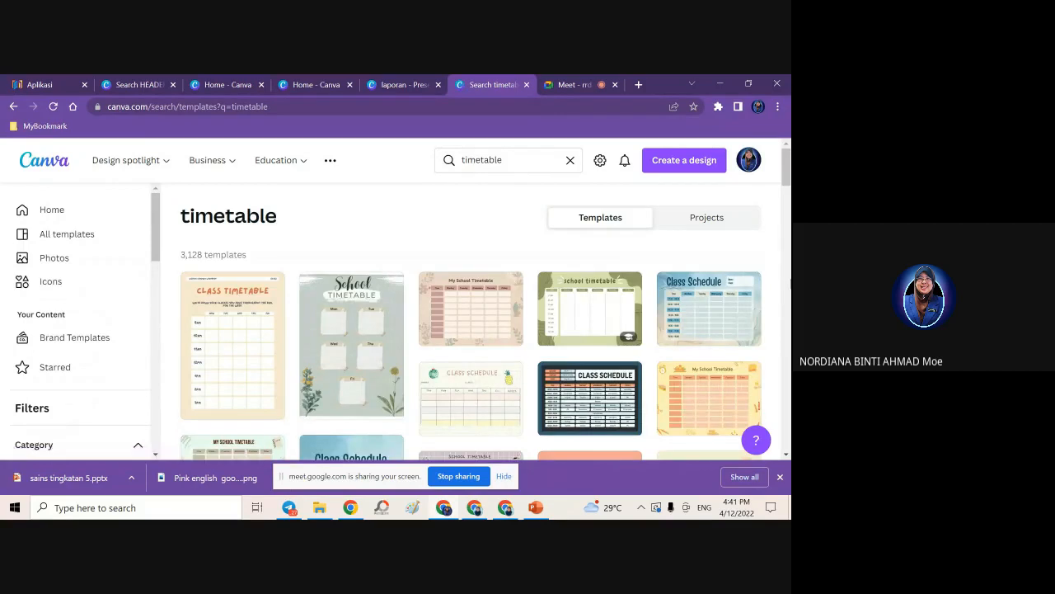
# Browse the timetable templates and open the green School Timetable poster with flowers in the browser editor, dismissing the Canva app offer
pyautogui.scroll(-5, 786, 201)
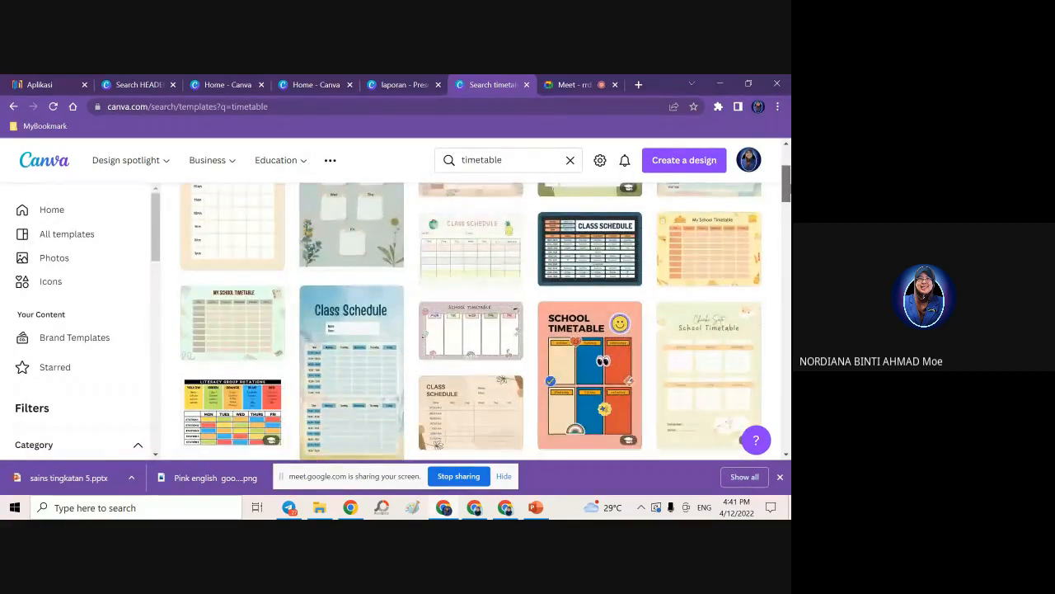
pyautogui.scroll(-3, 486, 318)
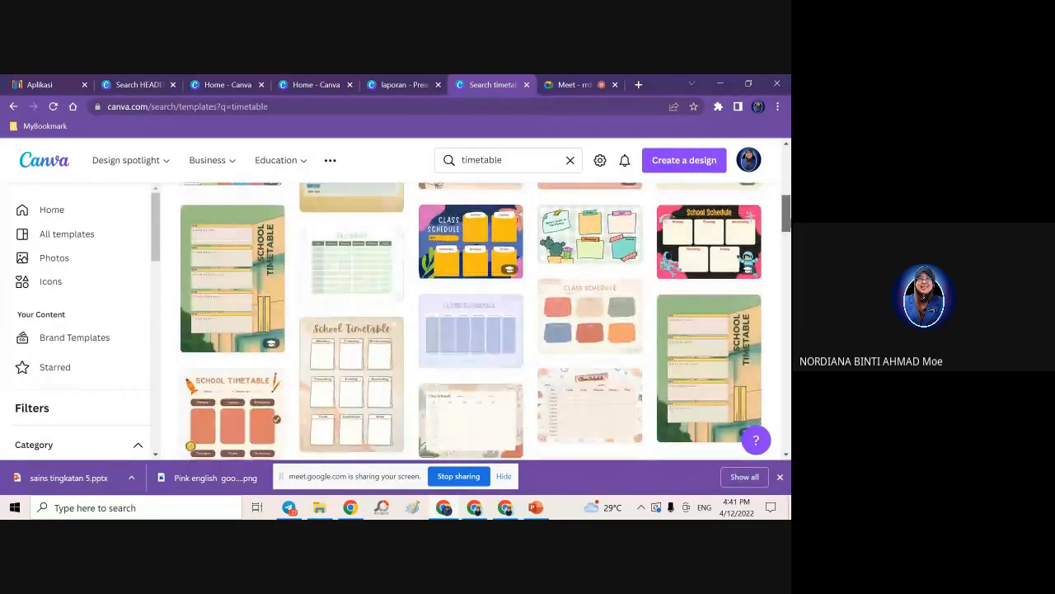
pyautogui.scroll(-2, 396, 437)
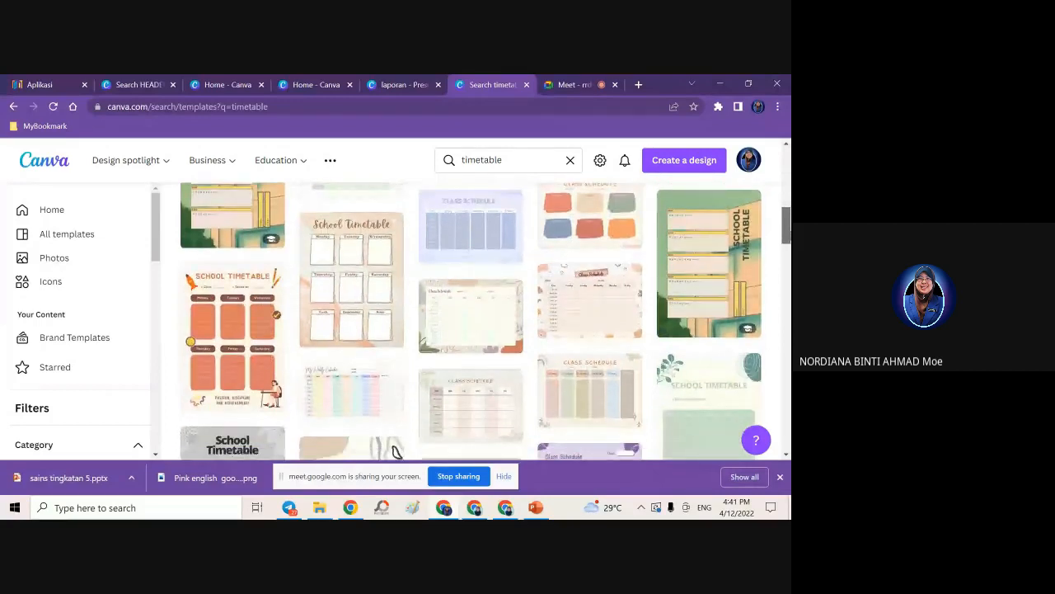
pyautogui.moveTo(785, 228); pyautogui.dragTo(786, 167)
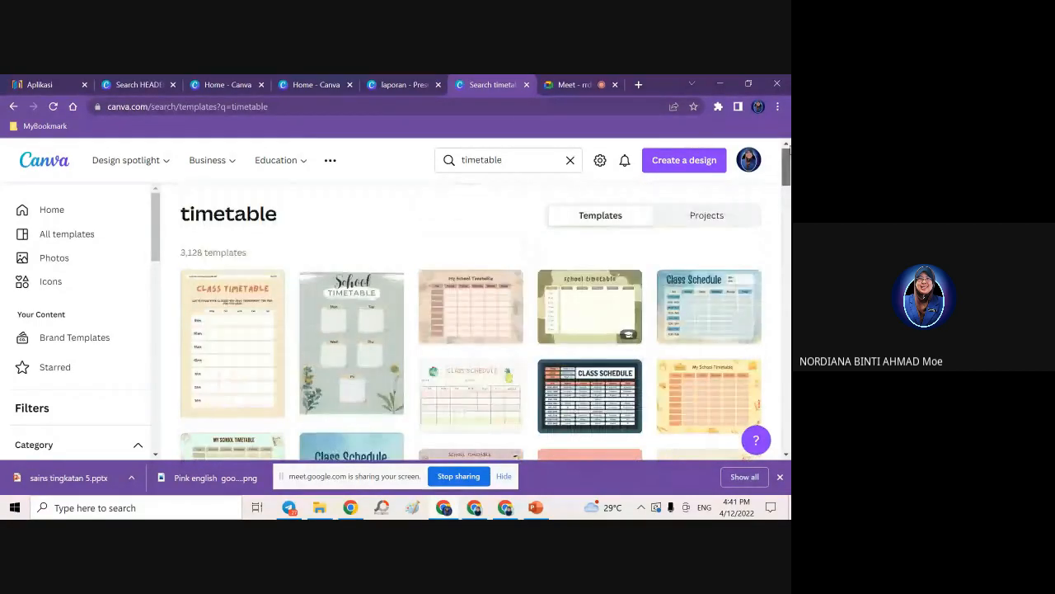
pyautogui.click(322, 344)
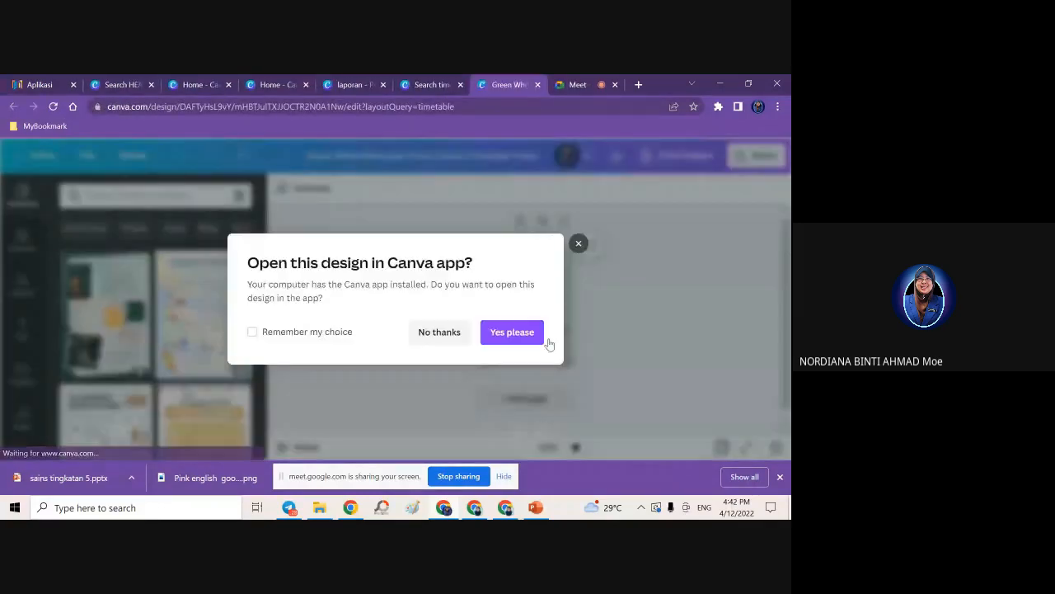
pyautogui.click(579, 244)
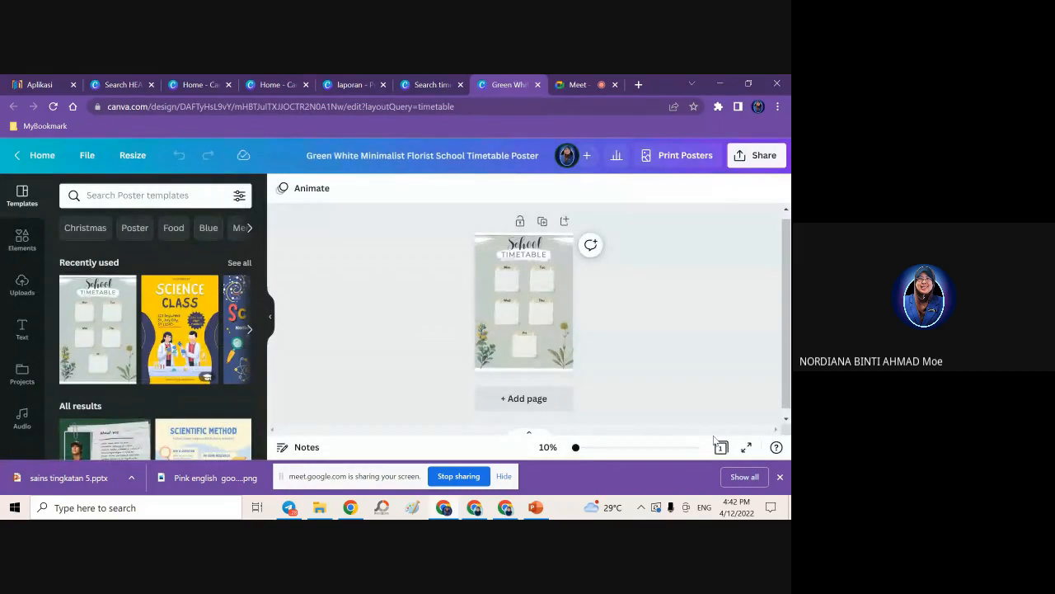
# Replace the "School" heading with "kelas 1 cempaka" and widen its text box on both sides so each word fits on one line
pyautogui.moveTo(577, 447); pyautogui.dragTo(597, 447)
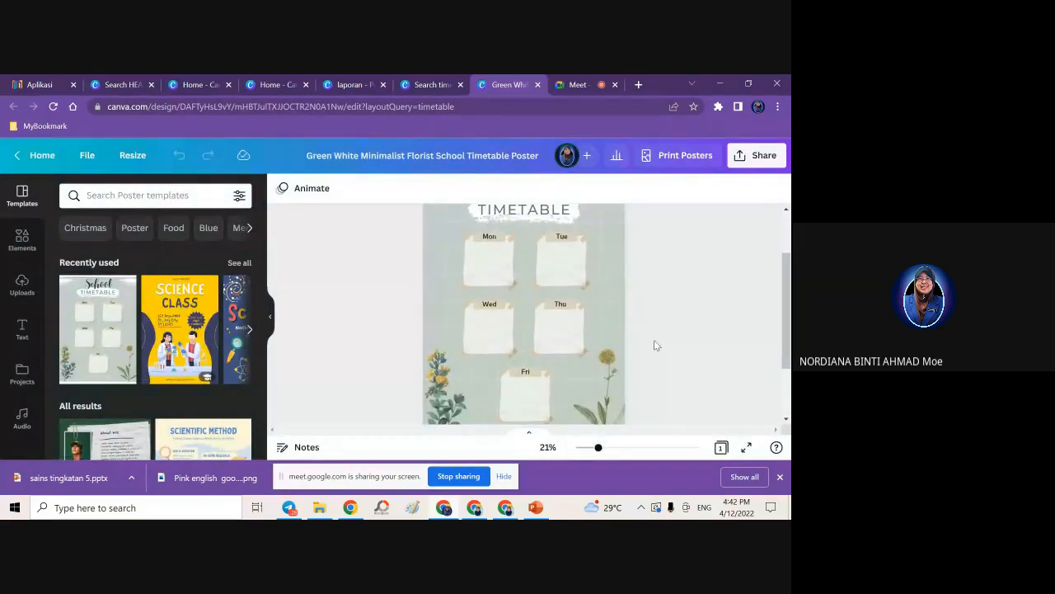
pyautogui.scroll(2, 653, 346)
pyautogui.click(509, 262)
pyautogui.click(509, 262)
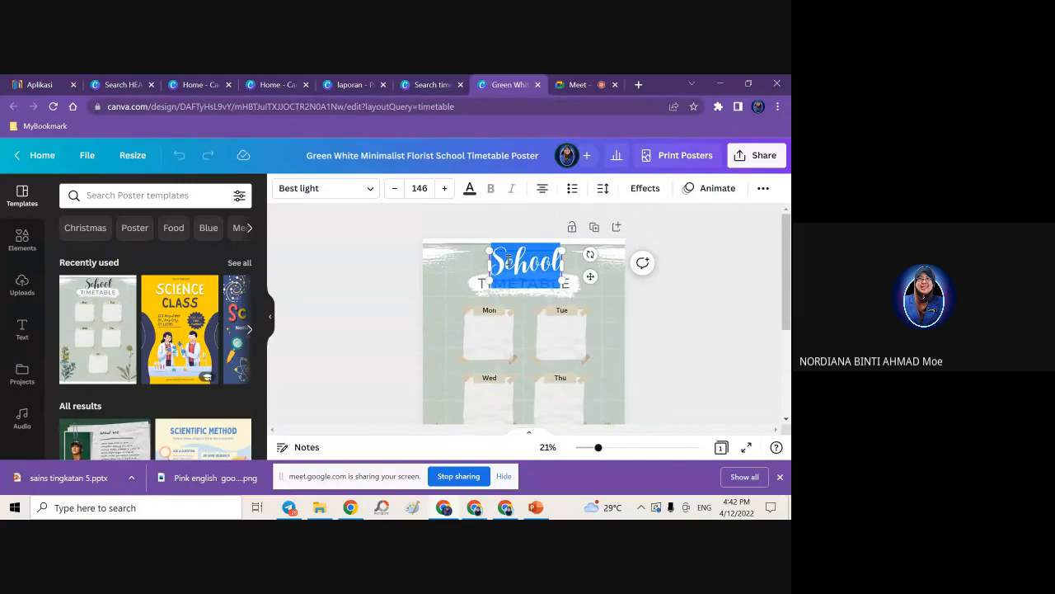
pyautogui.write('Kelas 1 cempaka')
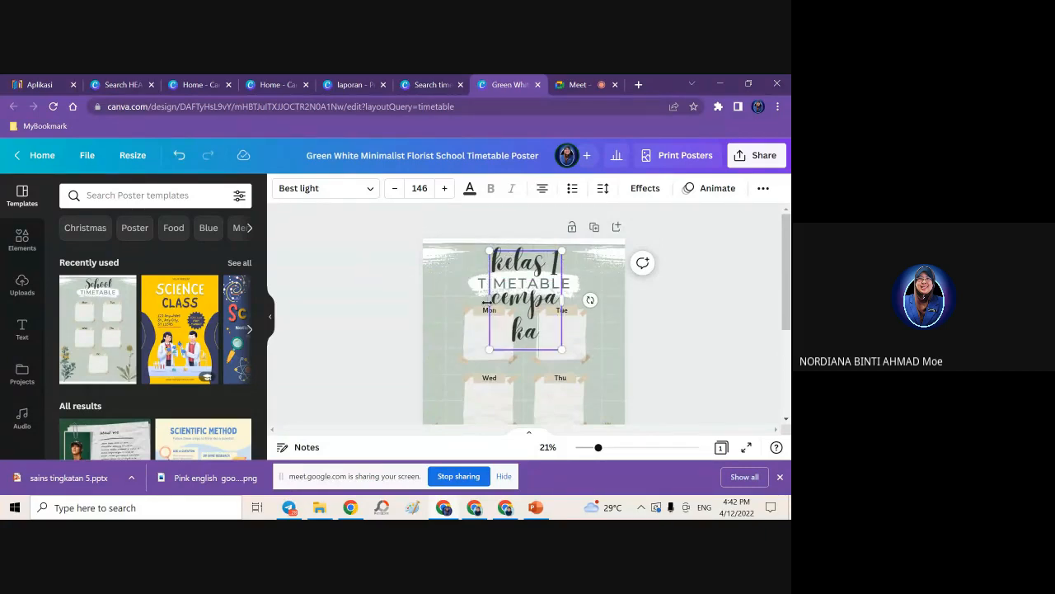
pyautogui.moveTo(486, 303); pyautogui.dragTo(443, 301)
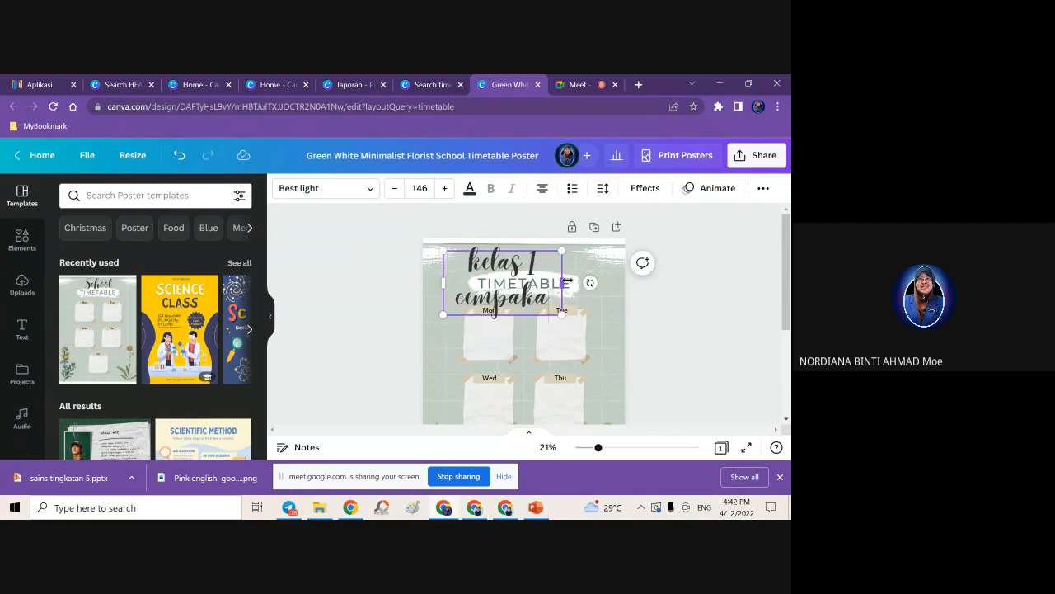
pyautogui.moveTo(567, 283); pyautogui.dragTo(601, 282)
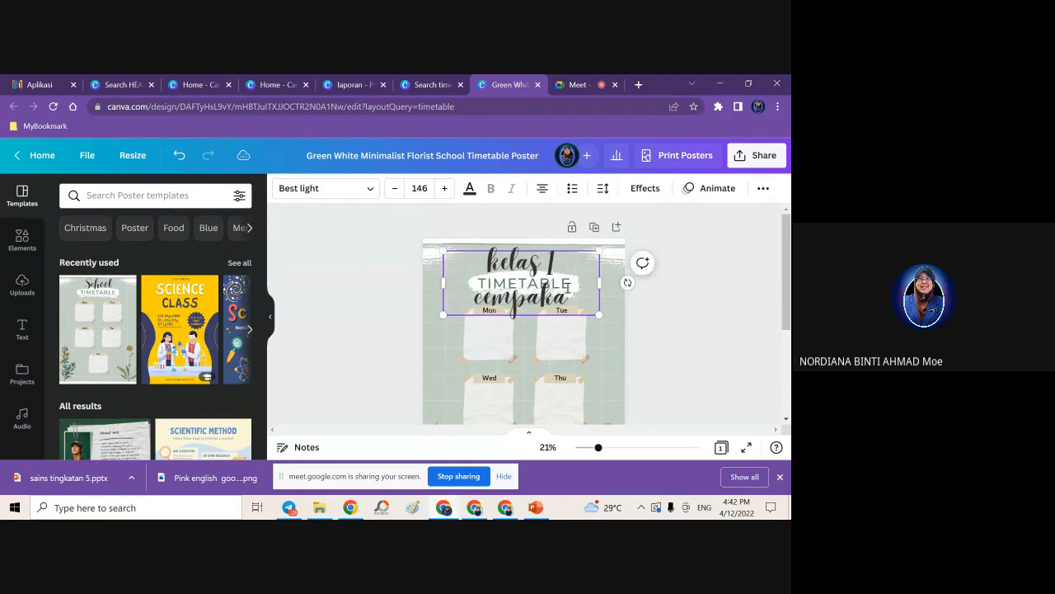
# Change the heading's font to Shrikhand, trying HK Grotesk Medium first
pyautogui.click(361, 195)
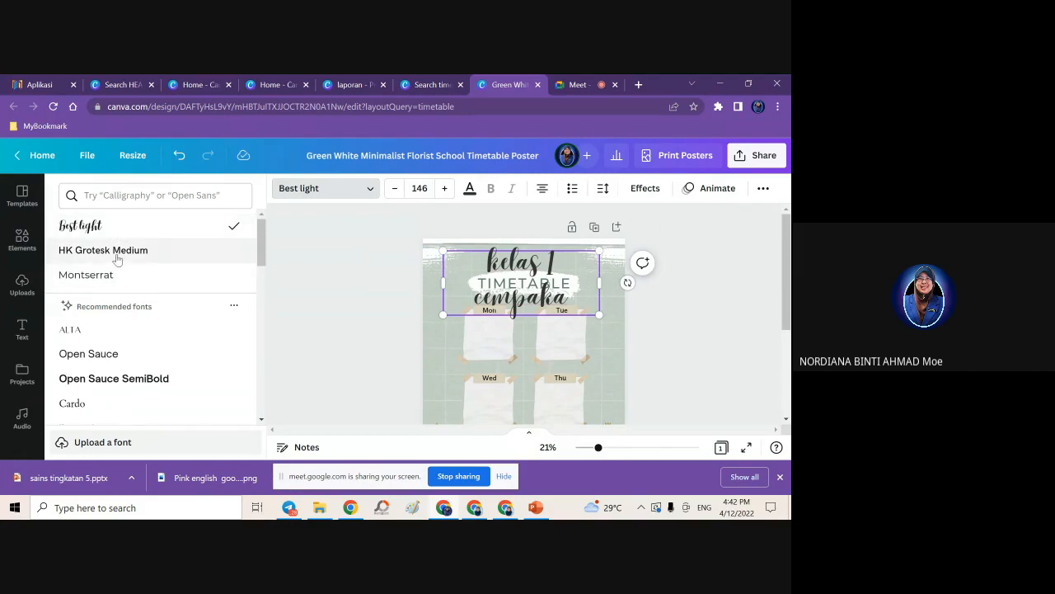
pyautogui.click(117, 256)
pyautogui.scroll(-5, 160, 372)
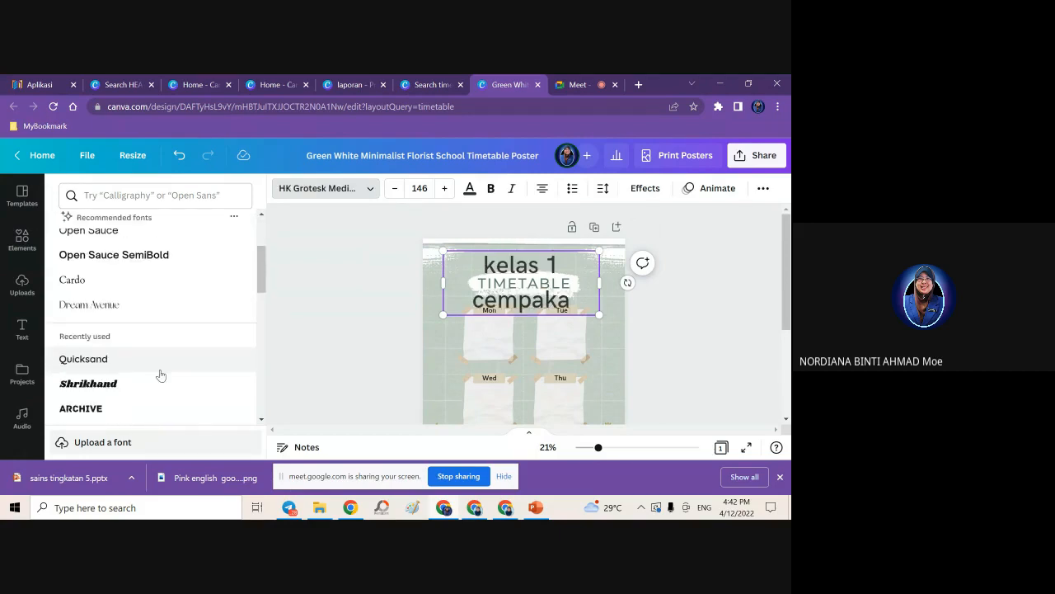
pyautogui.click(123, 262)
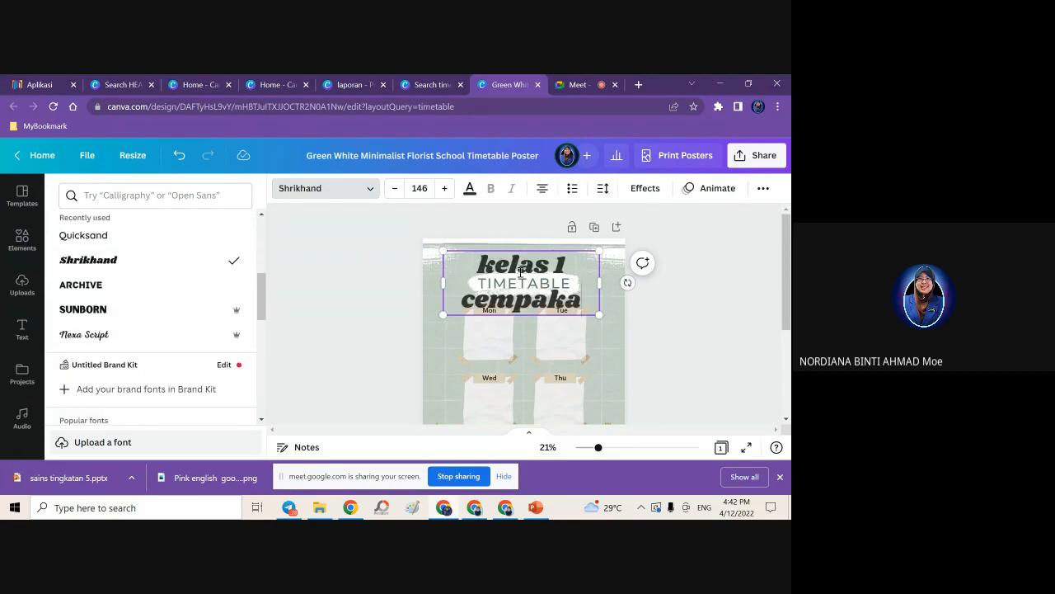
# Capitalise the first letters of the heading's words so it reads "Kelas 1 Cempaka"
pyautogui.click(489, 262)
pyautogui.press('BackSpace')
pyautogui.write('K')
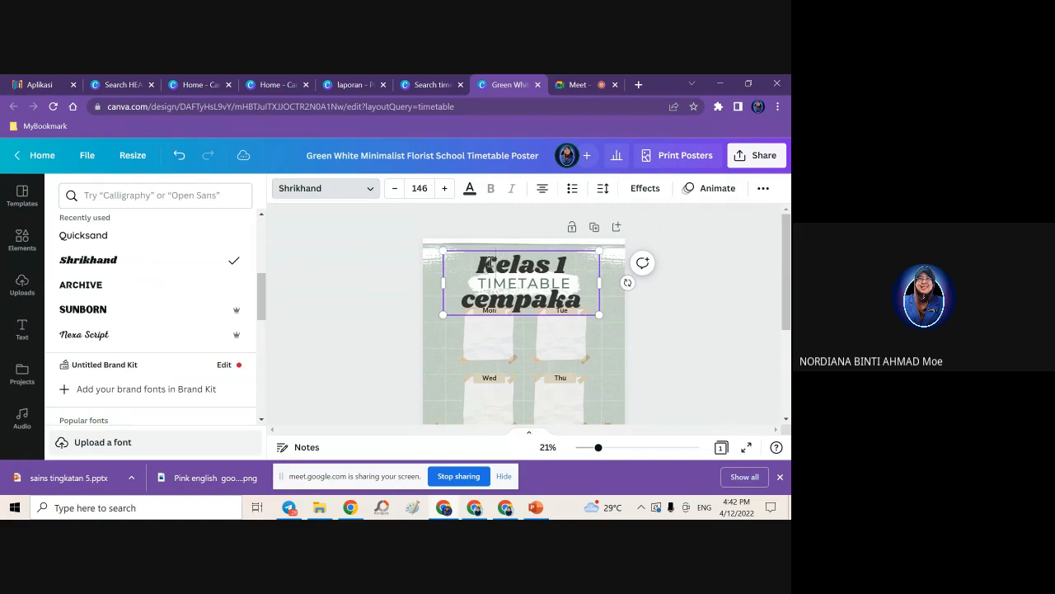
pyautogui.click(475, 301)
pyautogui.press('BackSpace')
pyautogui.write('C')
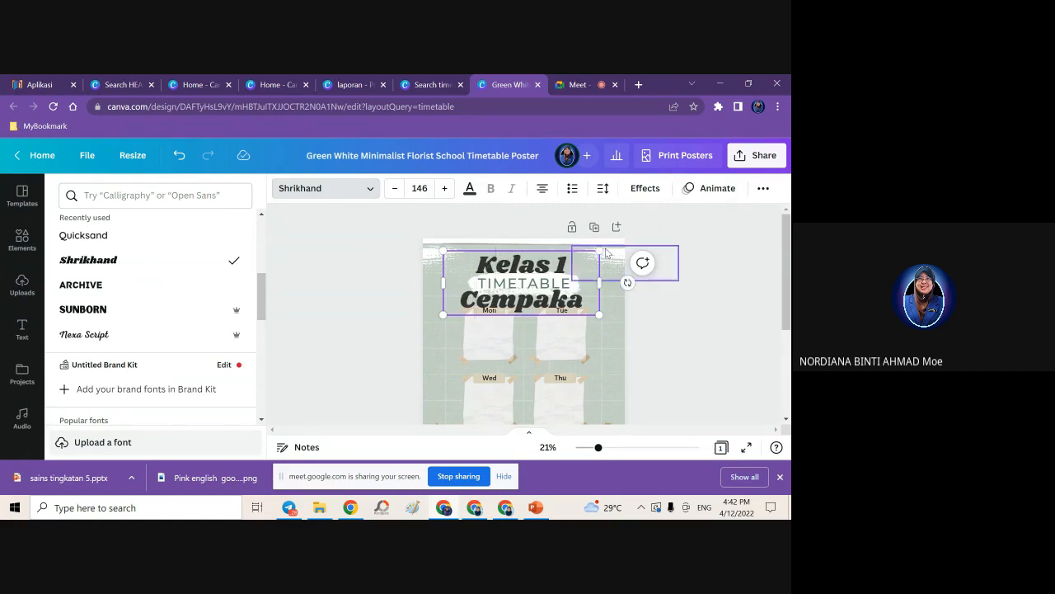
# Reduce the "Kelas 1 Cempaka" heading's font size to 120, then raise it to 130
pyautogui.click(396, 189)
pyautogui.click(396, 190)
pyautogui.click(396, 190)
pyautogui.click(396, 189)
pyautogui.click(396, 189)
pyautogui.click(396, 190)
pyautogui.click(396, 189)
pyautogui.click(396, 189)
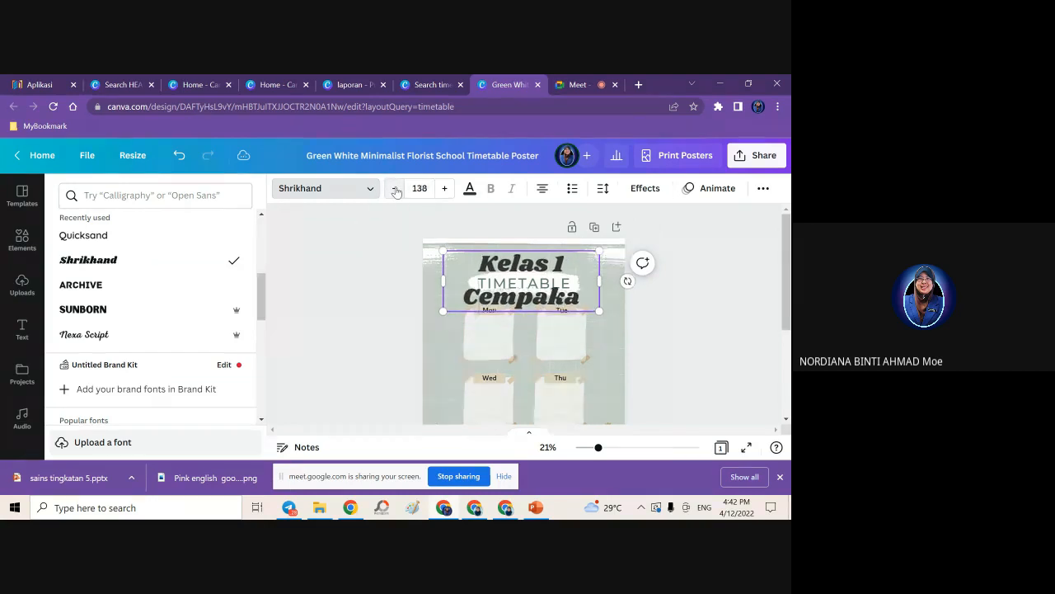
pyautogui.click(396, 190)
pyautogui.click(396, 190)
pyautogui.click(396, 190)
pyautogui.click(396, 189)
pyautogui.click(396, 189)
pyautogui.click(395, 189)
pyautogui.click(396, 189)
pyautogui.click(396, 190)
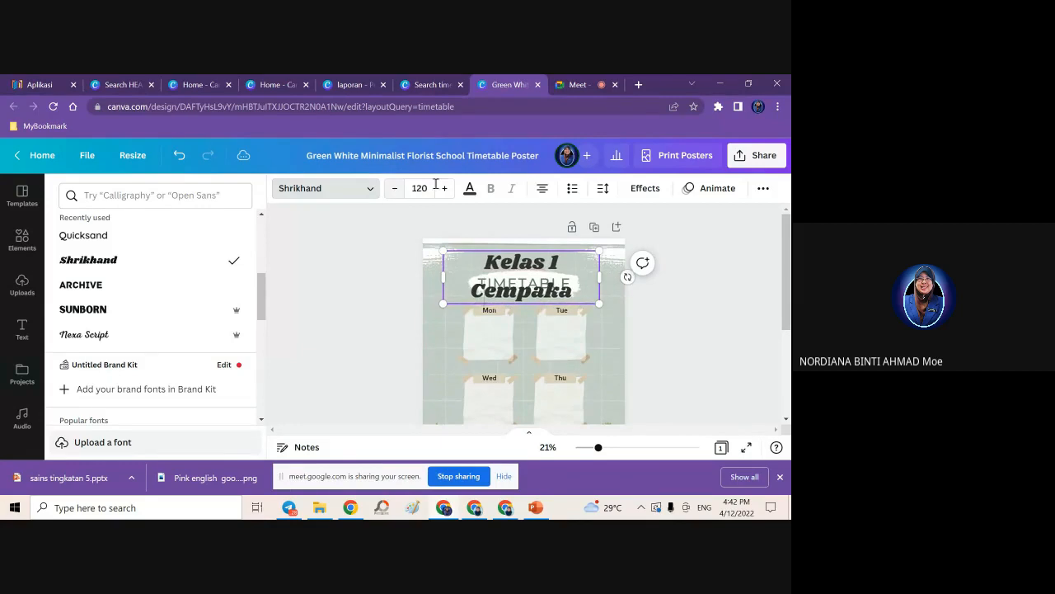
pyautogui.click(445, 188)
pyautogui.click(444, 188)
pyautogui.click(444, 188)
pyautogui.click(444, 188)
pyautogui.click(445, 188)
pyautogui.click(445, 188)
pyautogui.click(444, 188)
pyautogui.click(444, 188)
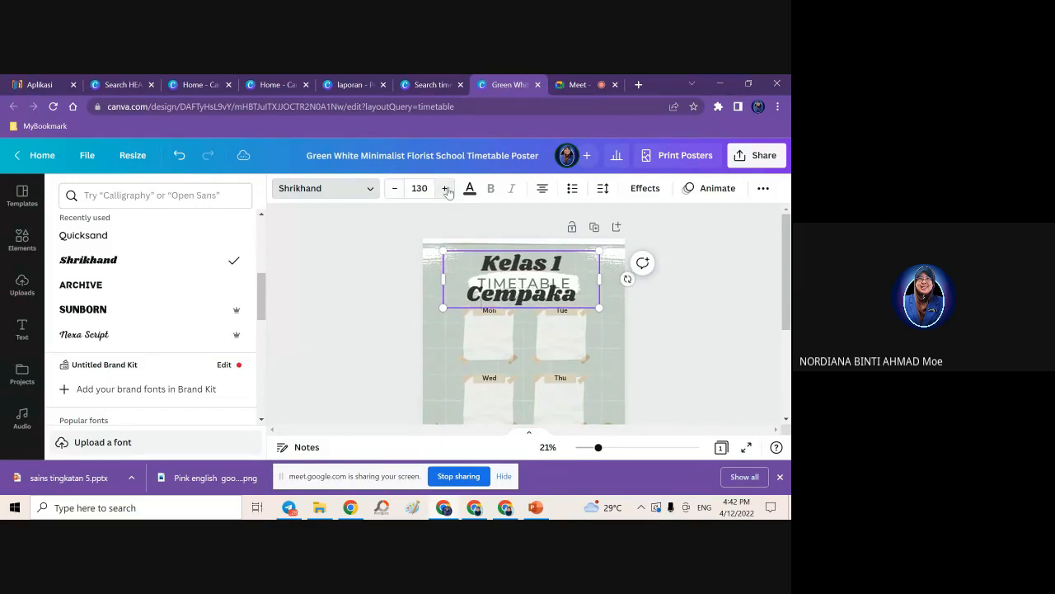
# Raise the "Kelas 1 Cempaka" heading's font size to 136, then scale its text box down to size 129
pyautogui.click(444, 188)
pyautogui.click(444, 188)
pyautogui.click(444, 188)
pyautogui.click(445, 188)
pyautogui.click(444, 188)
pyautogui.click(444, 188)
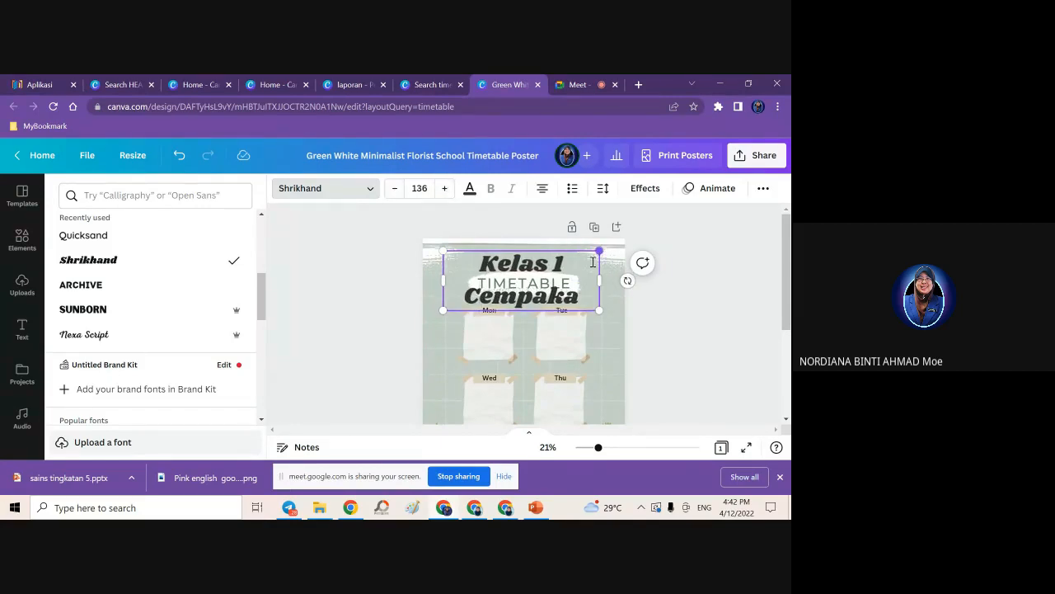
pyautogui.moveTo(597, 251)
pyautogui.mouseDown()
pyautogui.moveTo(501, 288)
pyautogui.moveTo(666, 222)
pyautogui.moveTo(514, 283)
pyautogui.moveTo(671, 218)
pyautogui.moveTo(671, 159)
pyautogui.moveTo(615, 239)
pyautogui.moveTo(448, 306)
pyautogui.moveTo(591, 242)
pyautogui.mouseUp()
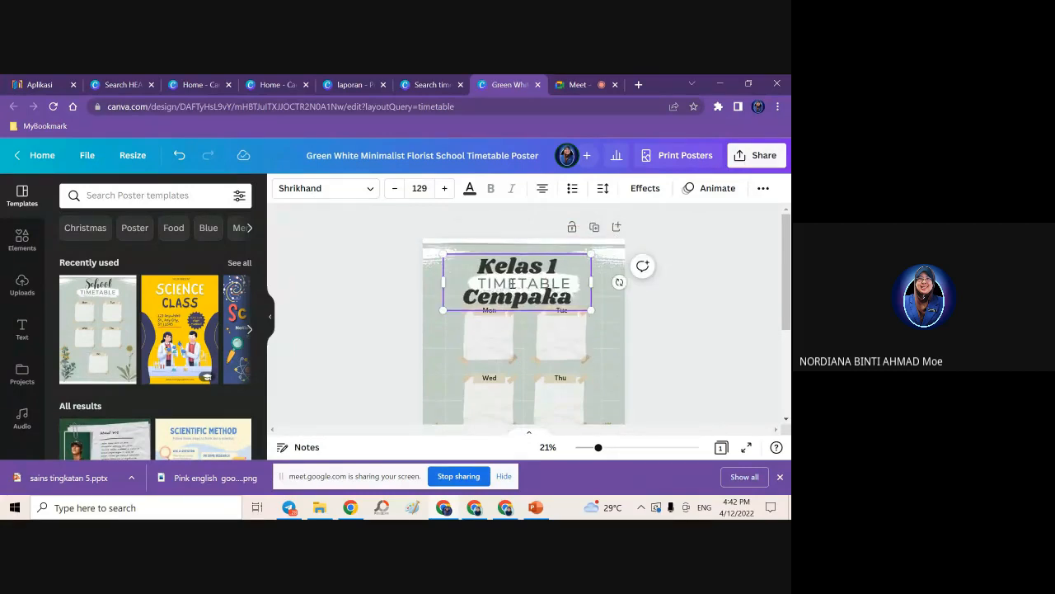
# Set the heading's line spacing to 0.91 and letter spacing to 182, then shrink it to font size 86.2 centred above "TIMETABLE"
pyautogui.click(602, 190)
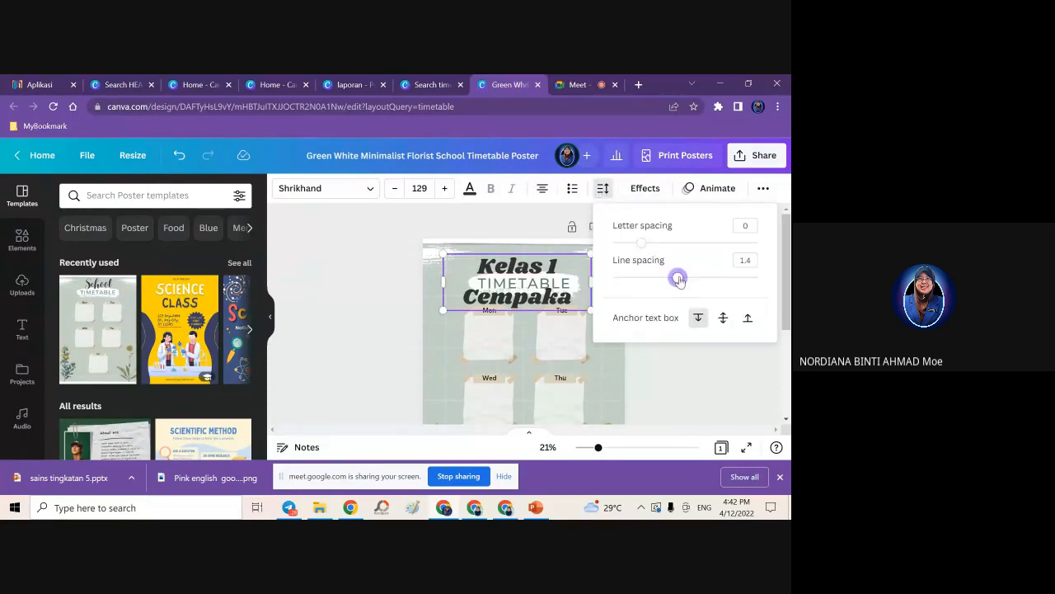
pyautogui.moveTo(679, 280); pyautogui.dragTo(668, 242)
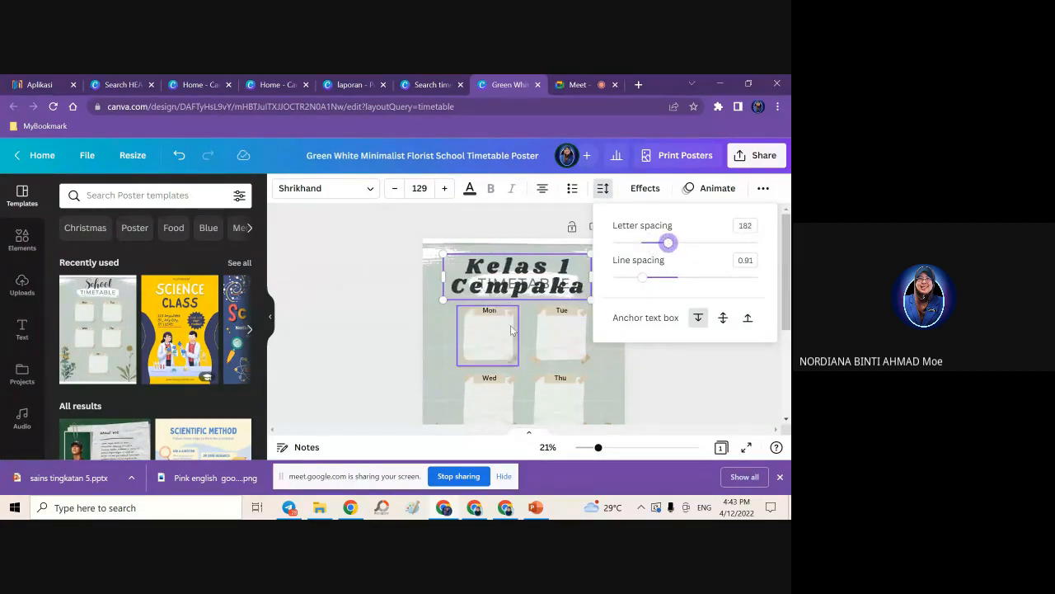
pyautogui.moveTo(647, 284); pyautogui.dragTo(531, 246)
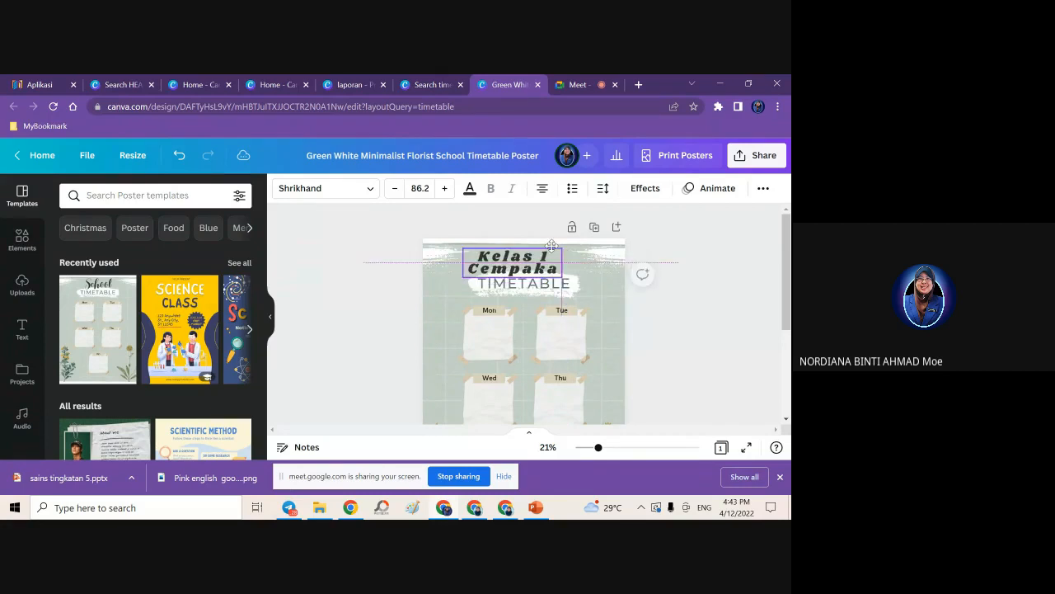
# Replace the "TIMETABLE" subtitle with "JADUAL WAKTU"
pyautogui.click(545, 288)
pyautogui.doubleClick(544, 286)
pyautogui.write('JADUA')
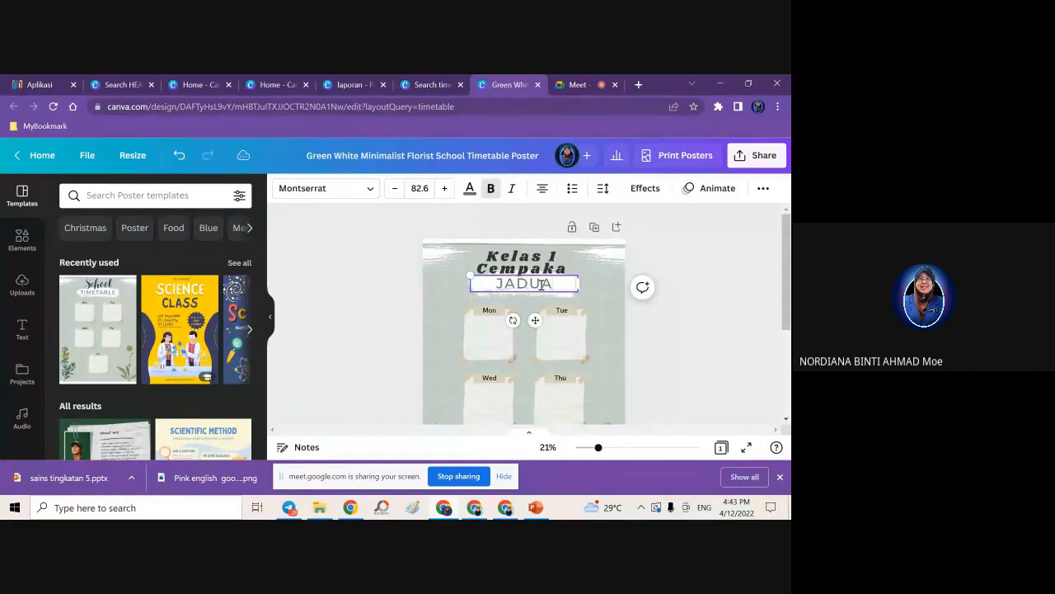
pyautogui.write('L WAKTU')
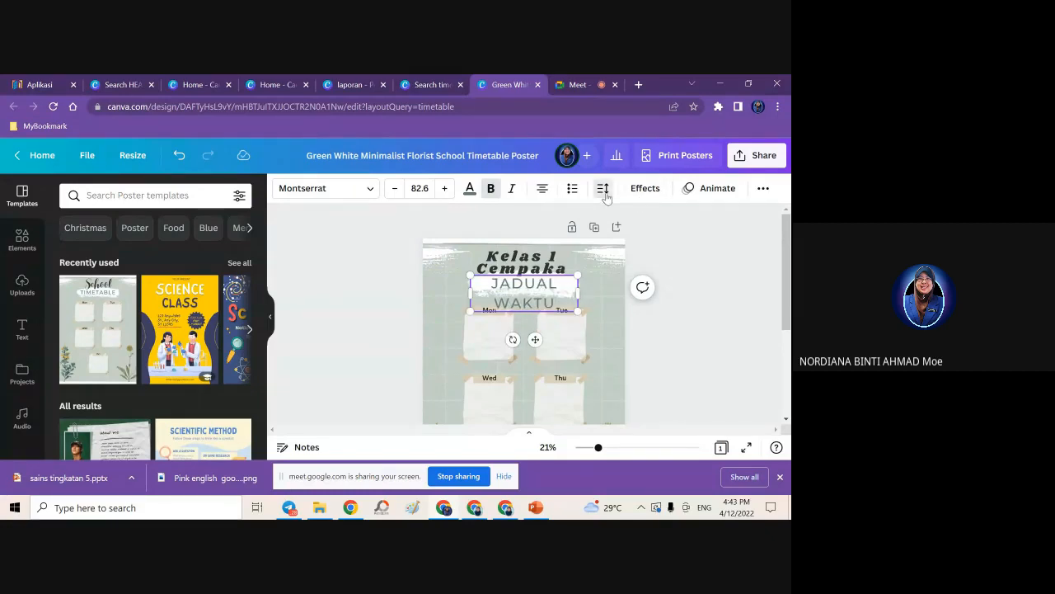
# Set the subtitle's letter spacing to -42 and line spacing to 1.06, then resize it to fit on one line at font size 69.4
pyautogui.click(603, 190)
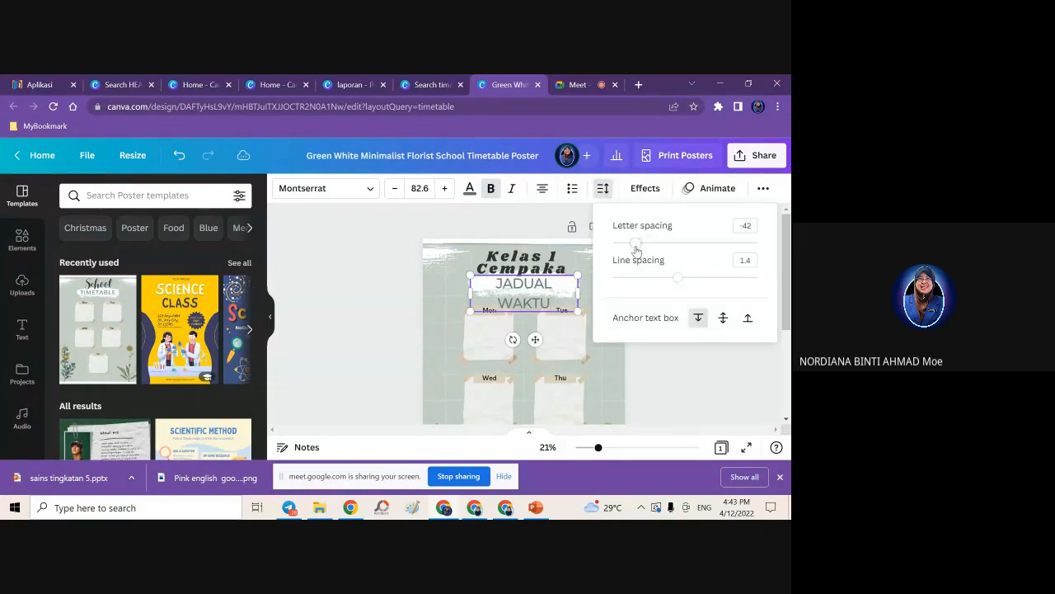
pyautogui.moveTo(678, 280); pyautogui.dragTo(652, 282)
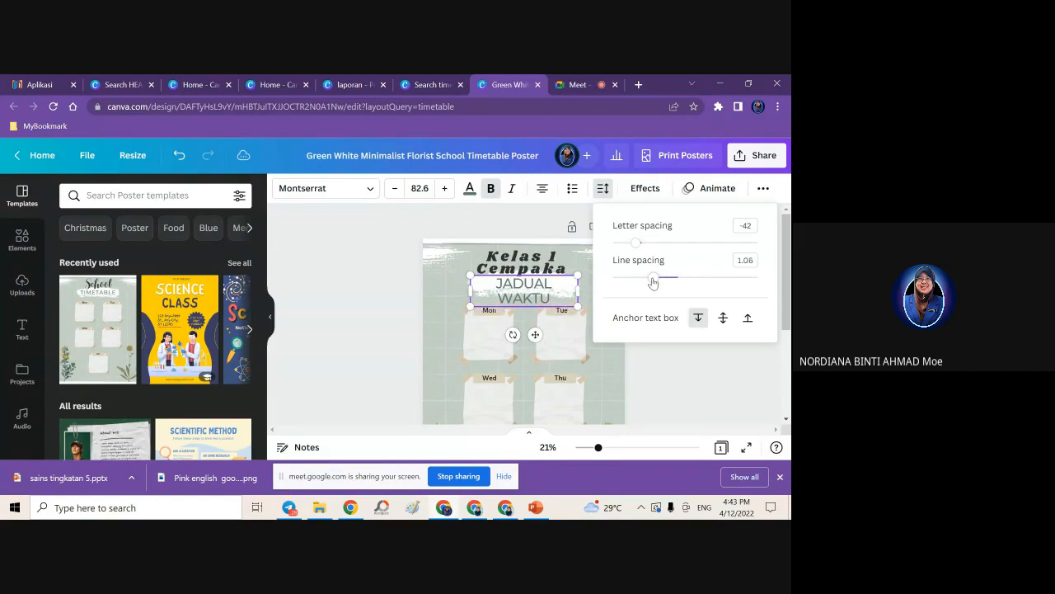
pyautogui.moveTo(473, 298); pyautogui.dragTo(464, 278)
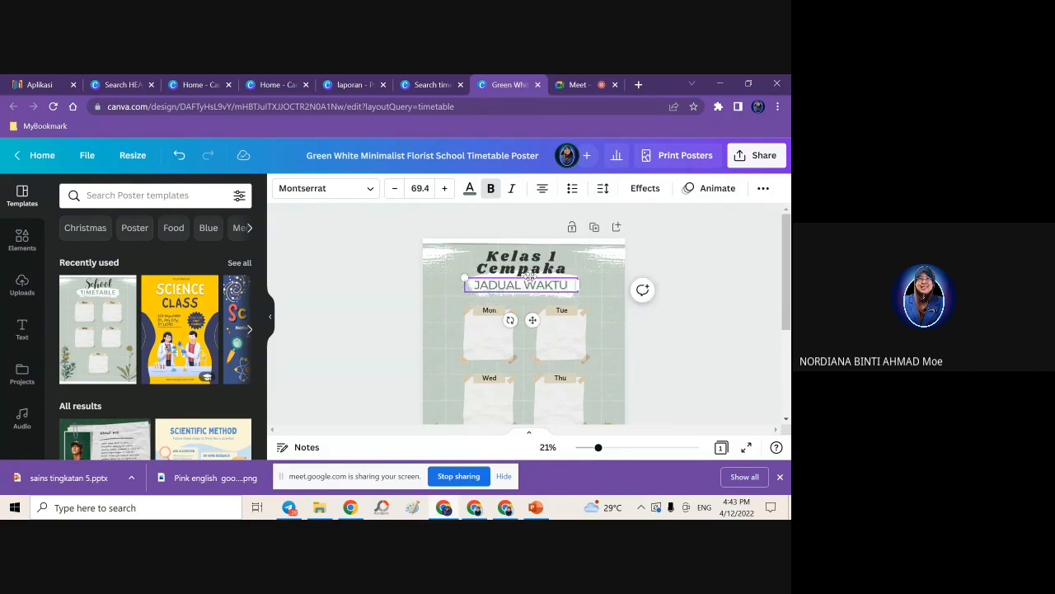
pyautogui.click(639, 353)
pyautogui.scroll(-3, 697, 349)
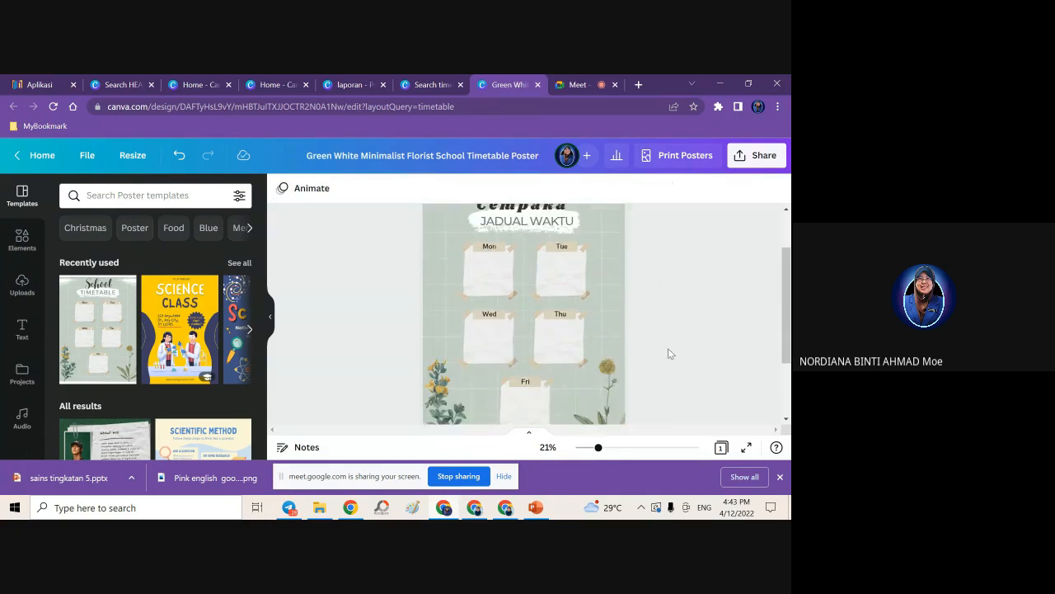
pyautogui.scroll(-2, 523, 371)
pyautogui.scroll(5, 471, 372)
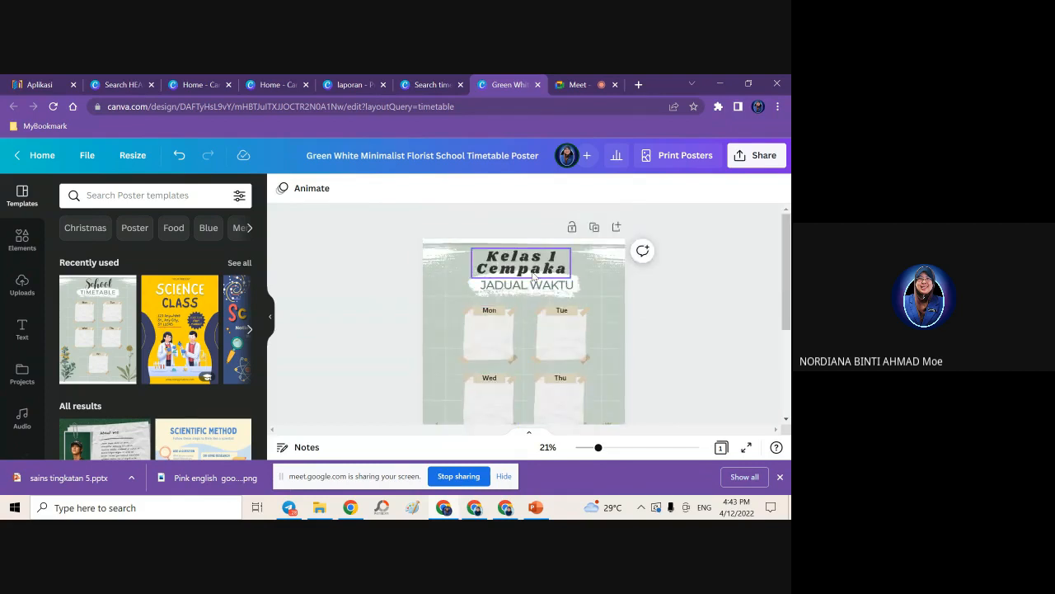
pyautogui.scroll(-3, 532, 277)
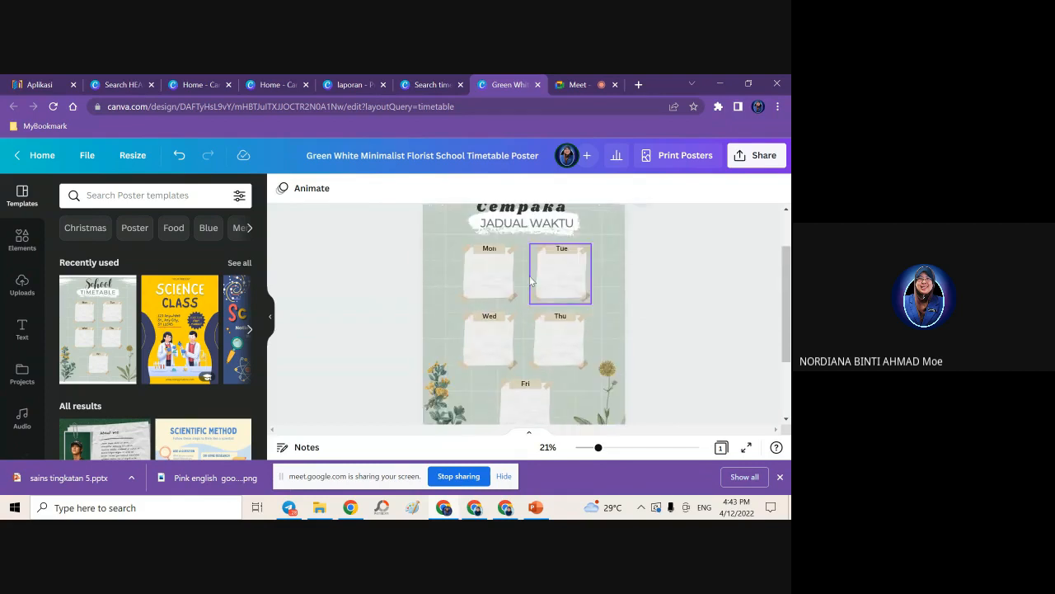
# Return to the Canva home page and search the templates for "science"
pyautogui.click(88, 157)
pyautogui.click(80, 164)
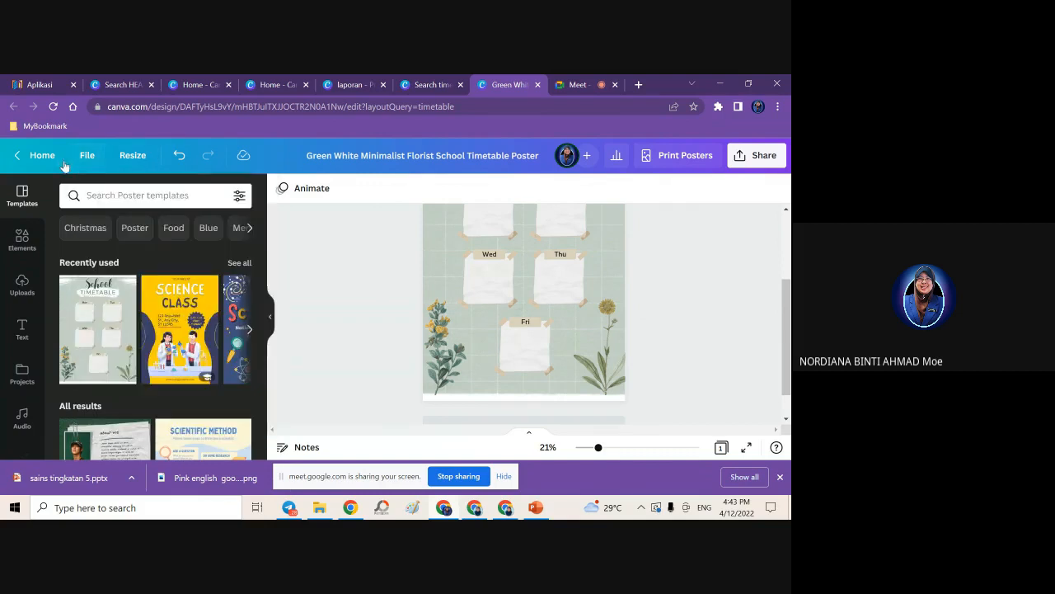
pyautogui.click(48, 162)
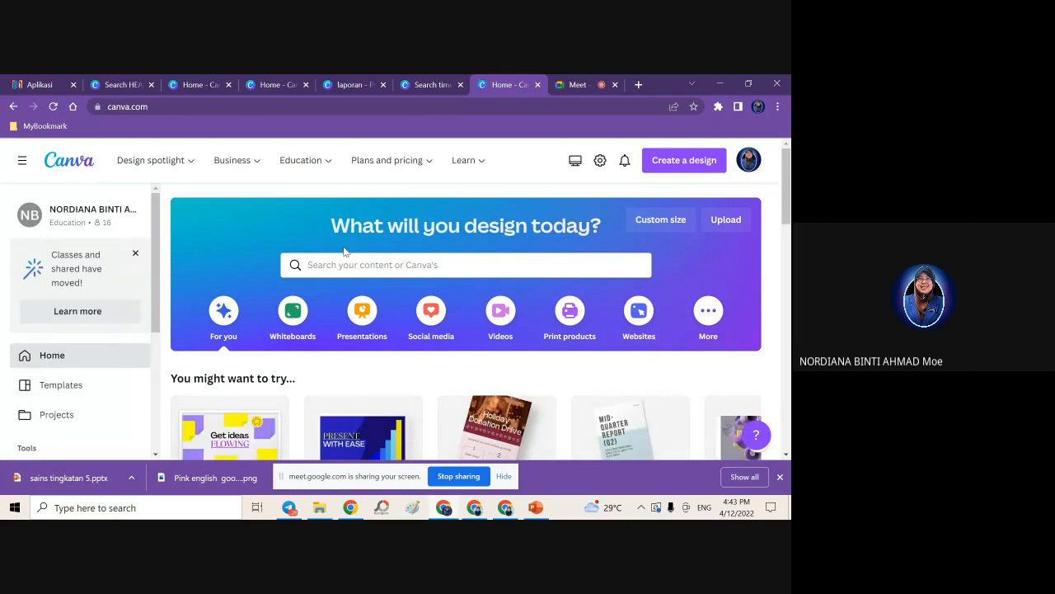
pyautogui.click(351, 265)
pyautogui.write('science')
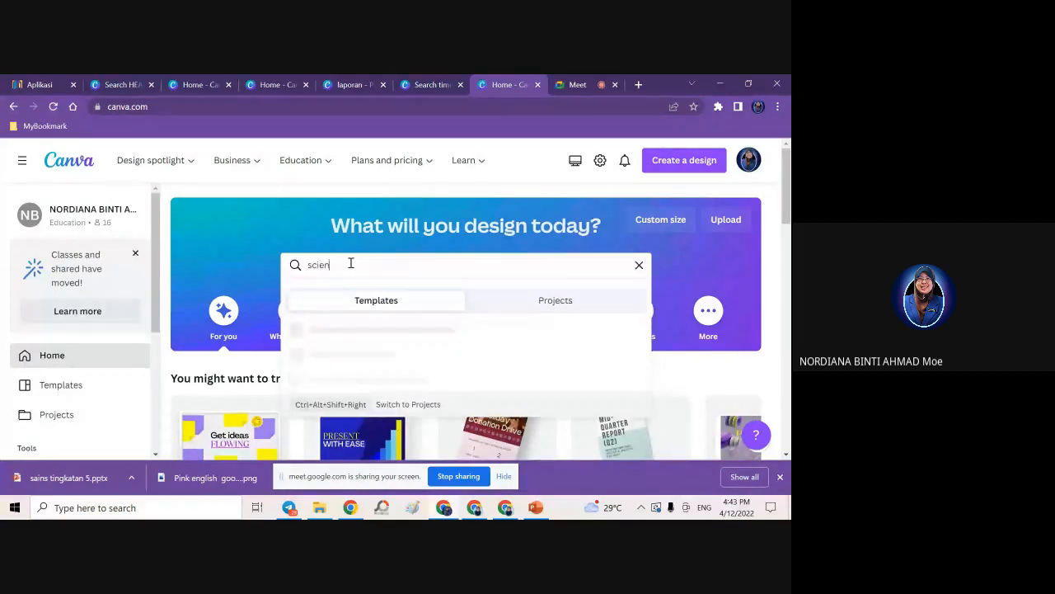
pyautogui.press('Return')
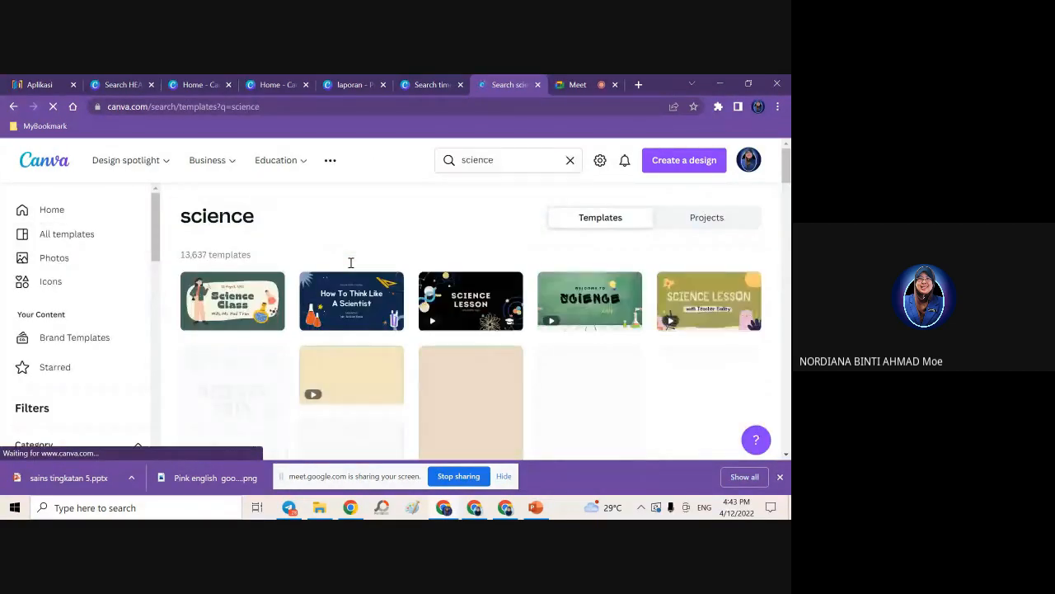
# Open the blue and orange "Science Fair" poster template for editing in the browser, dismissing the offer to use the desktop app
pyautogui.scroll(-2, 355, 297)
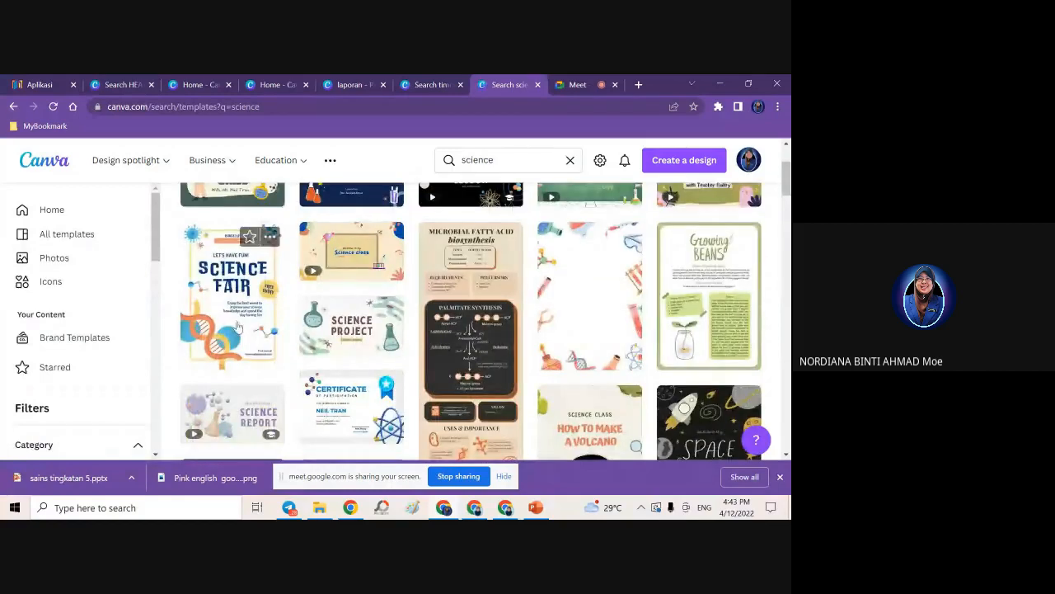
pyautogui.scroll(-1, 292, 325)
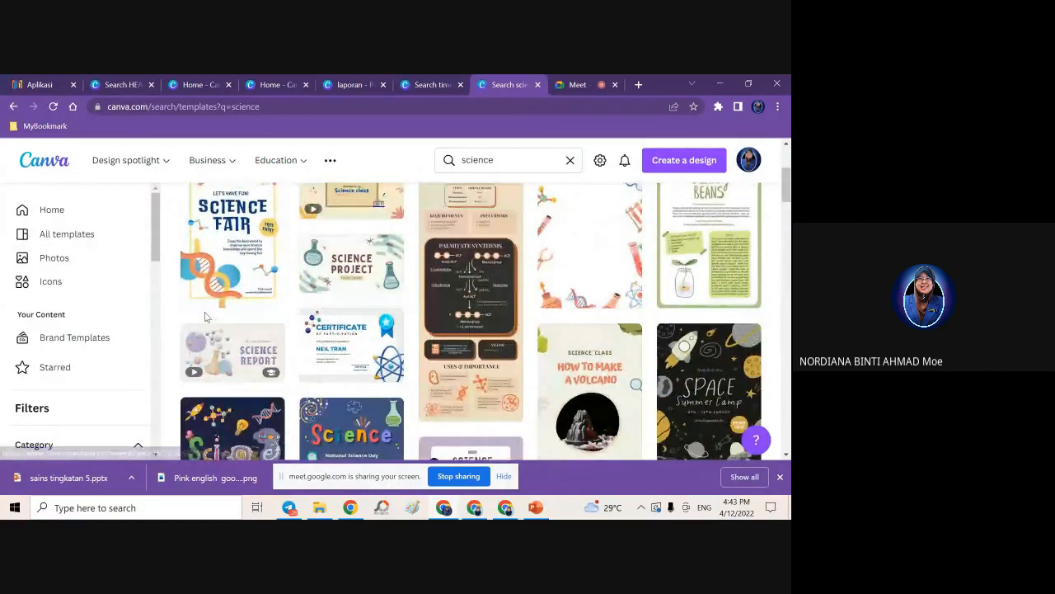
pyautogui.scroll(1, 205, 312)
pyautogui.click(231, 289)
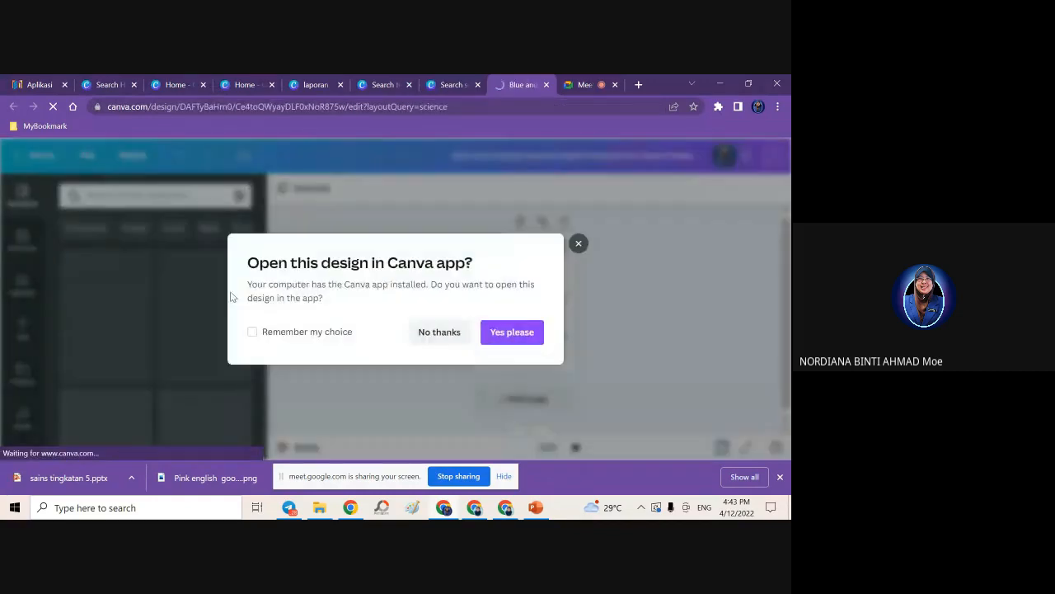
pyautogui.click(579, 243)
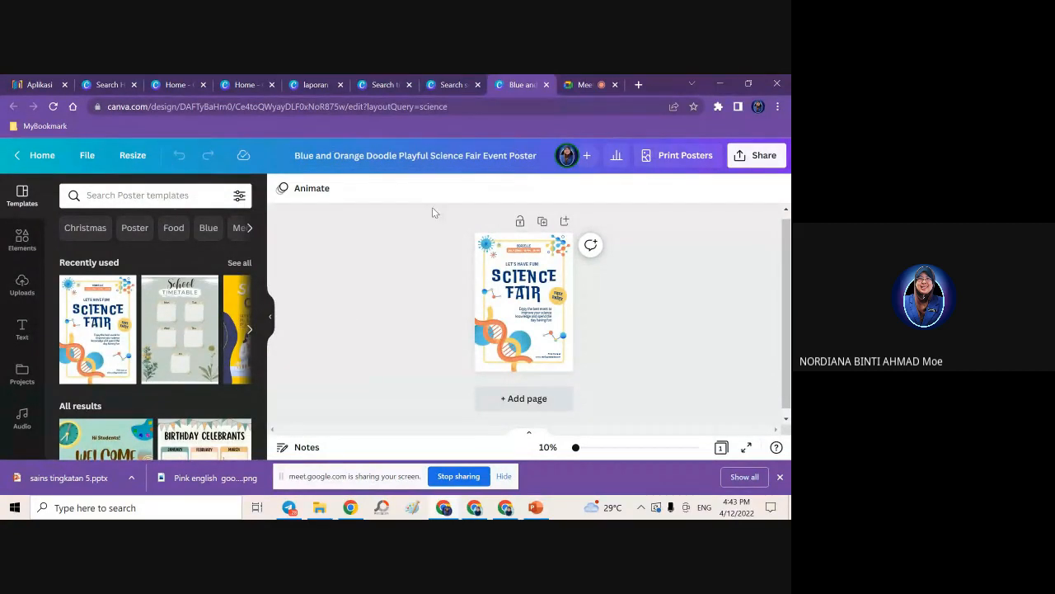
# Create a resized copy of the poster as Presentation (16:9) only and keep it open in the browser
pyautogui.click(129, 158)
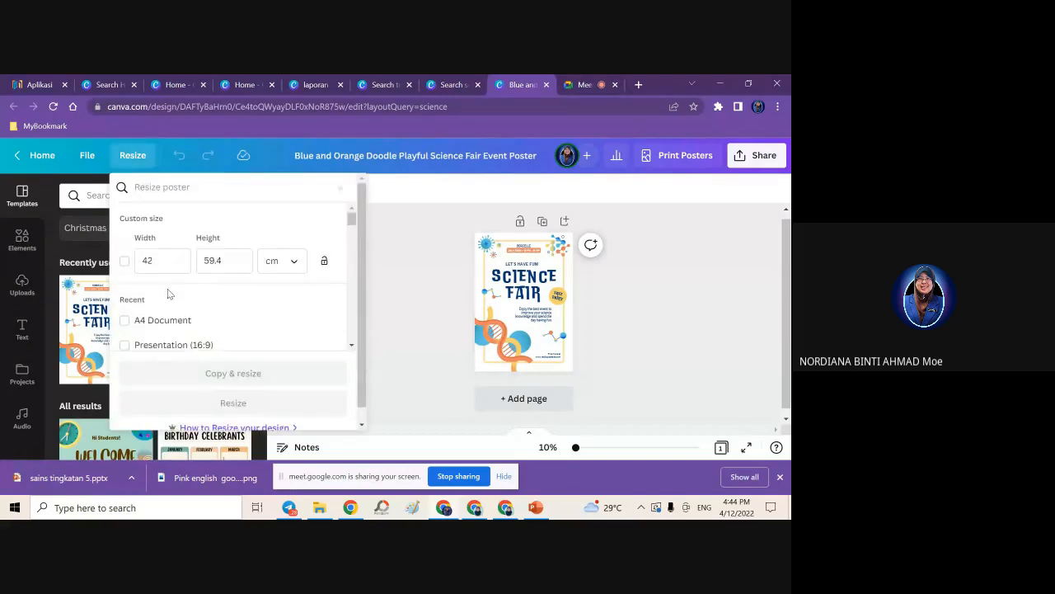
pyautogui.click(164, 330)
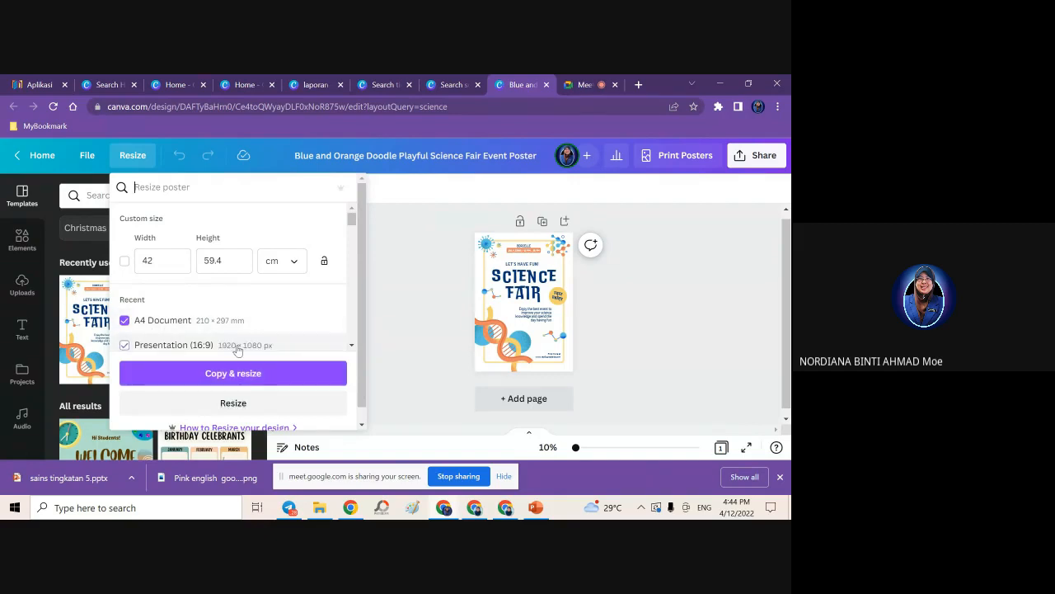
pyautogui.click(237, 349)
pyautogui.click(125, 314)
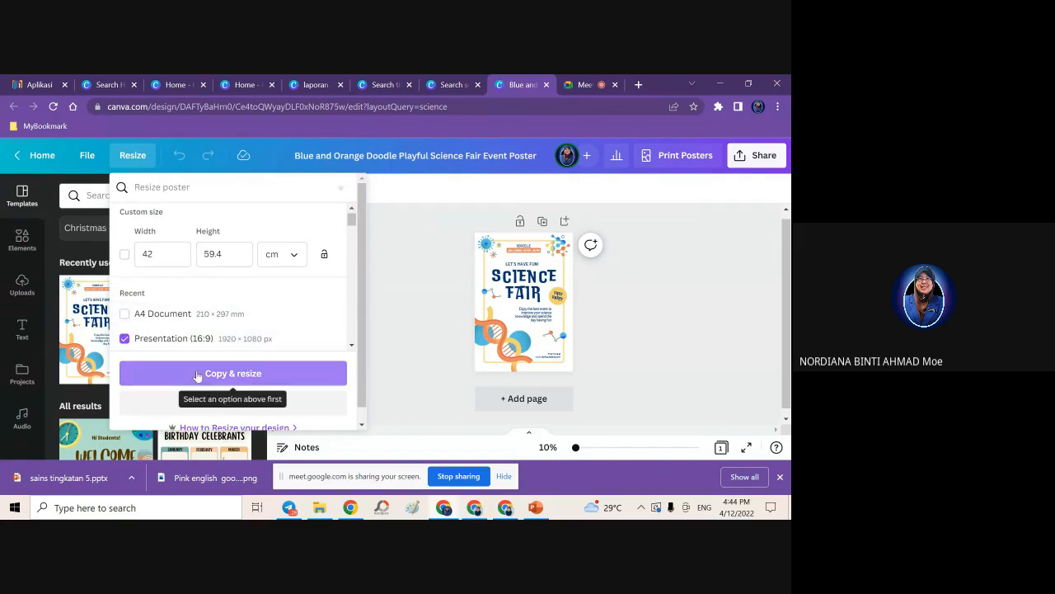
pyautogui.click(197, 375)
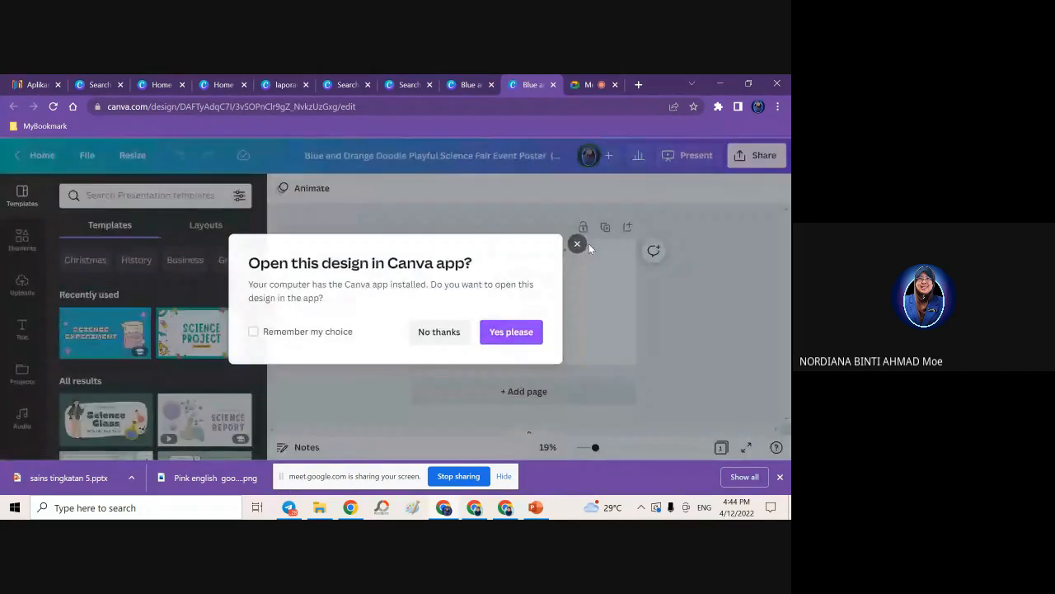
pyautogui.click(578, 243)
# Move the DNA illustration into the lower-left corner of the presentation page
pyautogui.moveTo(382, 225); pyautogui.dragTo(577, 360)
pyautogui.moveTo(466, 374); pyautogui.dragTo(417, 377)
pyautogui.click(578, 277)
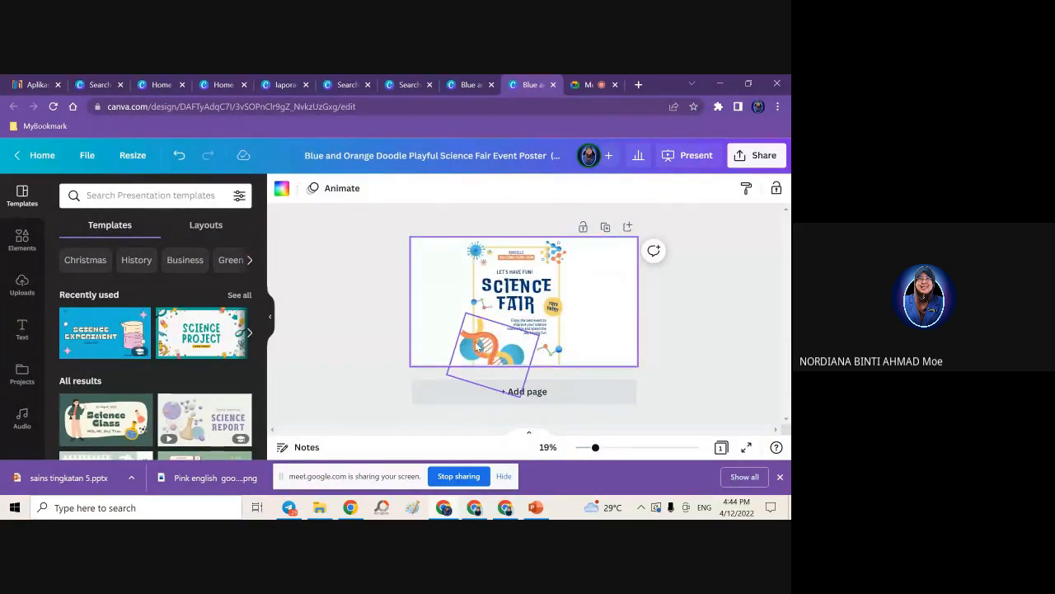
pyautogui.moveTo(477, 344); pyautogui.dragTo(423, 338)
# Enlarge the upper molecule graphic in the page's upper-right corner and remove the yellow rectangular frame around the text
pyautogui.click(559, 254)
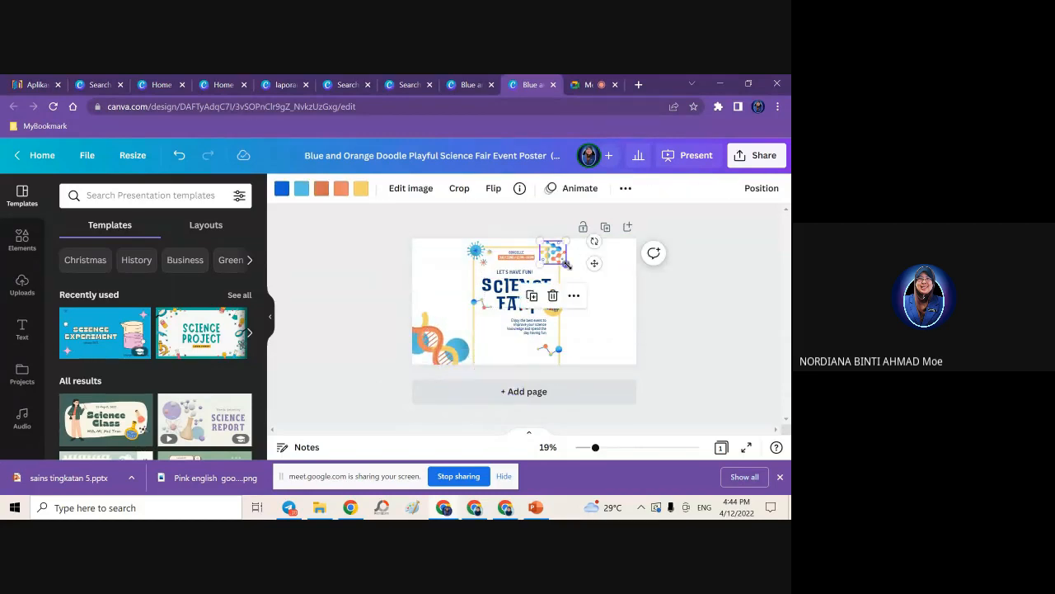
pyautogui.moveTo(567, 263); pyautogui.dragTo(610, 271)
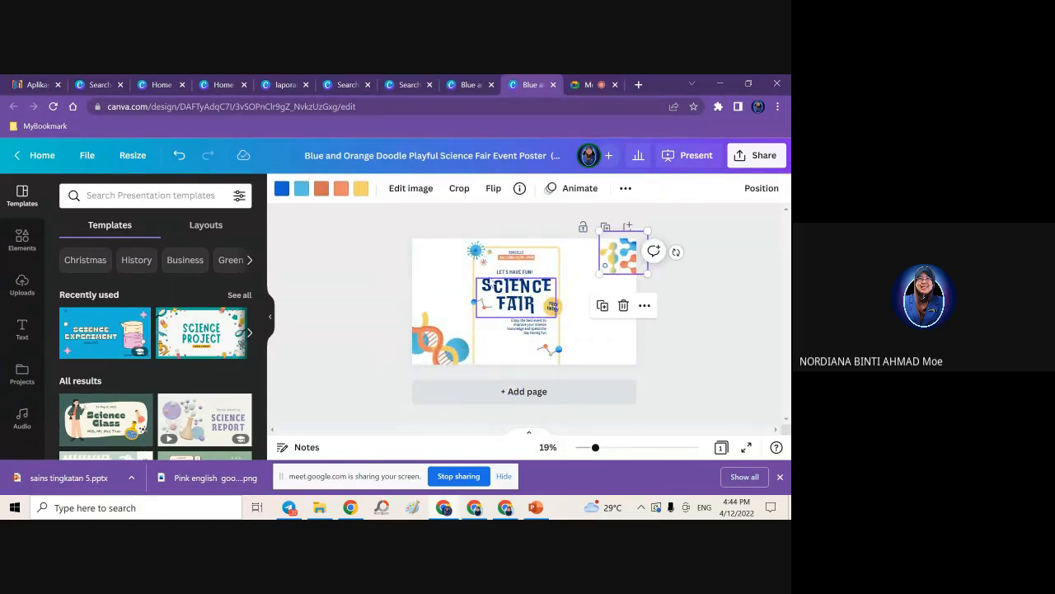
pyautogui.moveTo(476, 282); pyautogui.dragTo(412, 267)
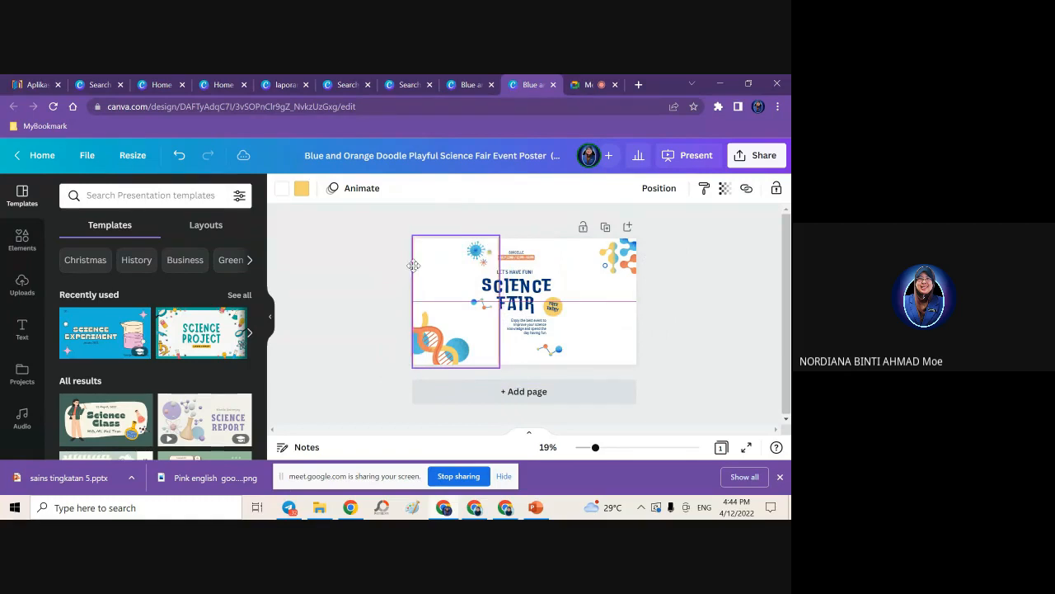
# Enlarge the blue virus graphic in the page's upper-left corner and the small molecule graphic in its lower-right corner
pyautogui.click(477, 260)
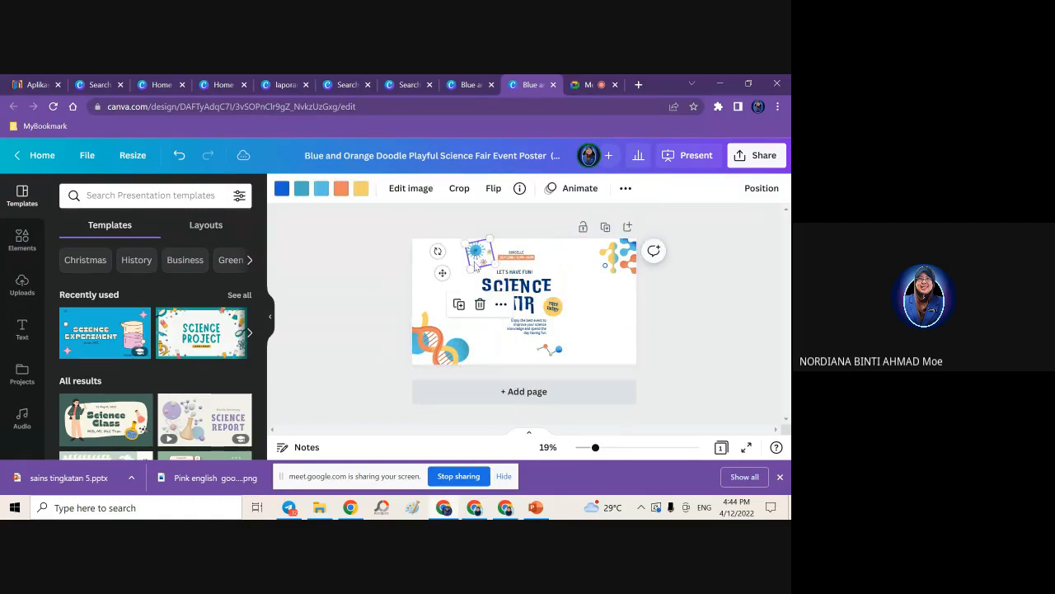
pyautogui.moveTo(469, 268); pyautogui.dragTo(417, 272)
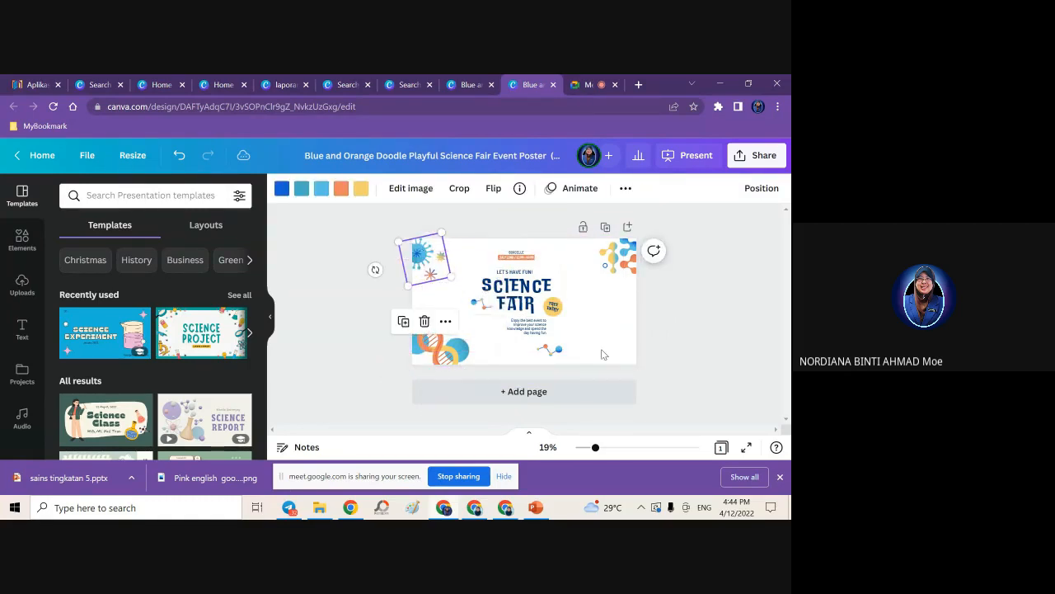
pyautogui.moveTo(561, 358); pyautogui.dragTo(631, 337)
# Search the design elements for "scientist"
pyautogui.click(22, 239)
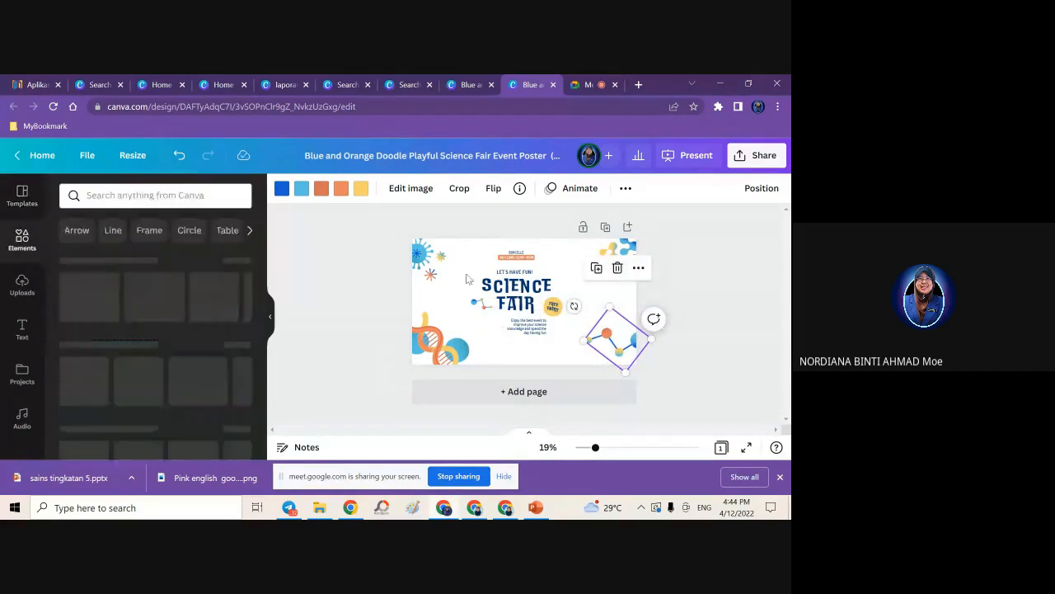
pyautogui.click(99, 198)
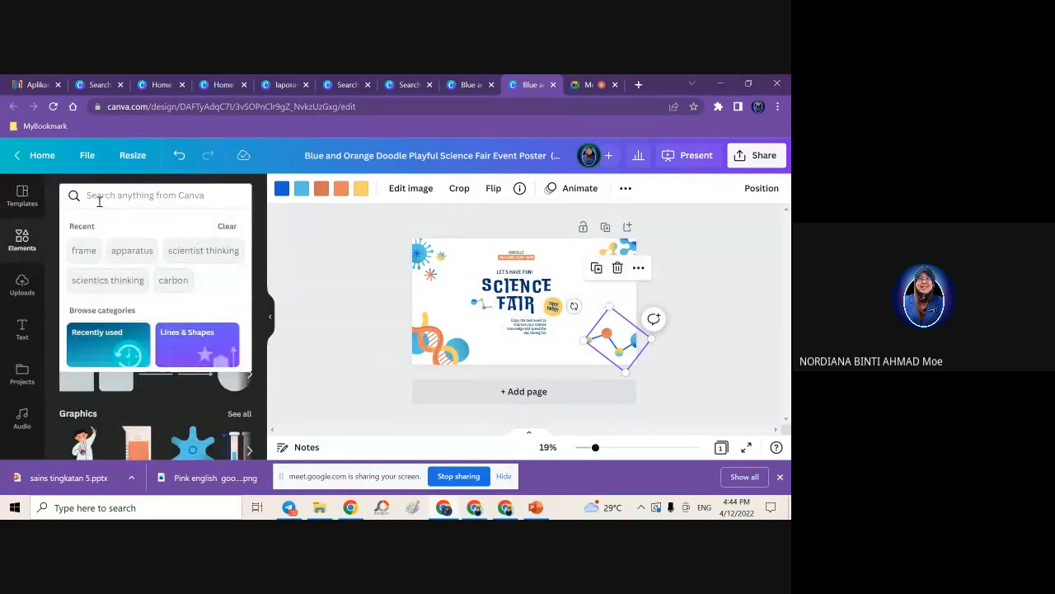
pyautogui.write('scien')
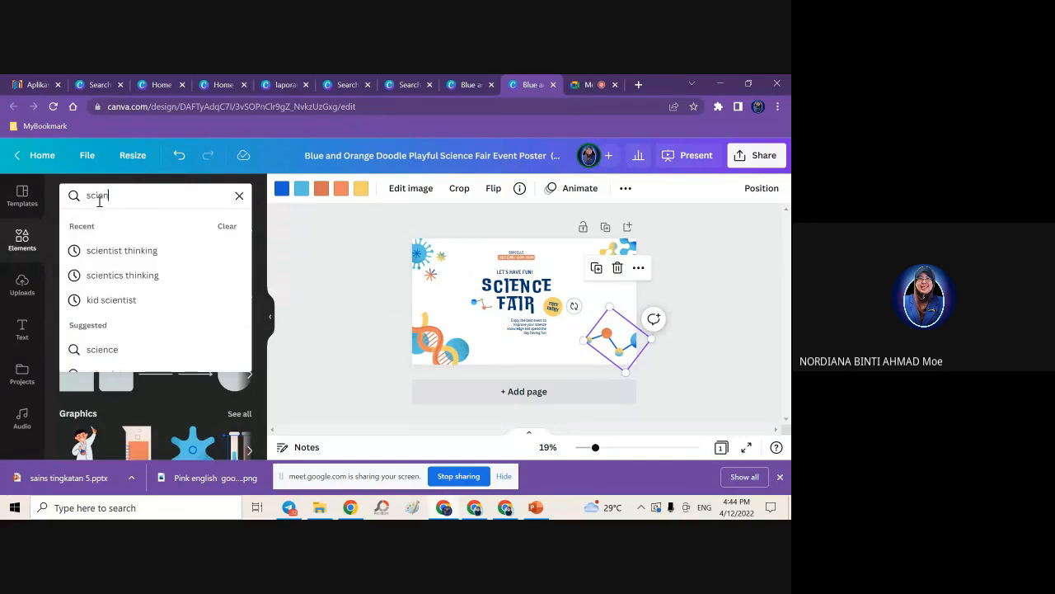
pyautogui.click(24, 249)
pyautogui.click(121, 195)
pyautogui.write('tist')
pyautogui.press('Return')
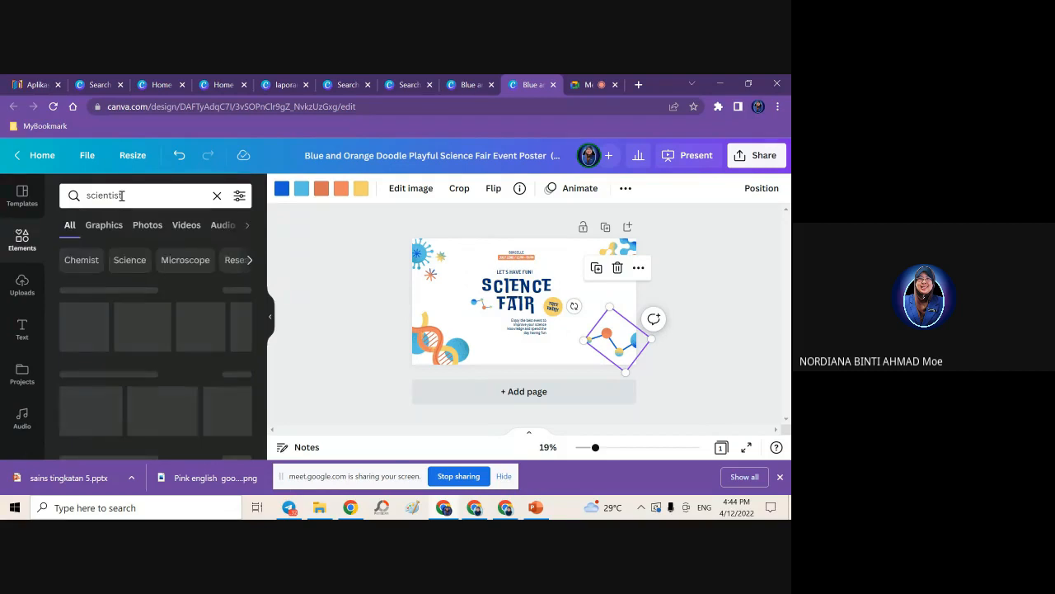
# Add the cartoon boy scientist with goggles and flask, scale it down and place it beside the SCIENCE FAIR title
pyautogui.scroll(-1, 160, 299)
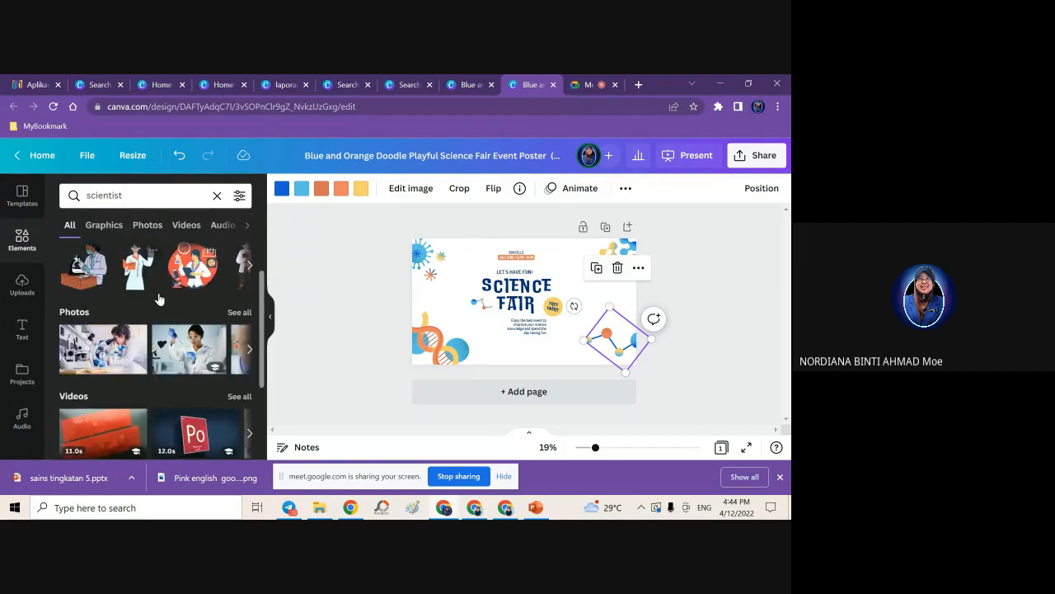
pyautogui.click(249, 268)
pyautogui.click(249, 268)
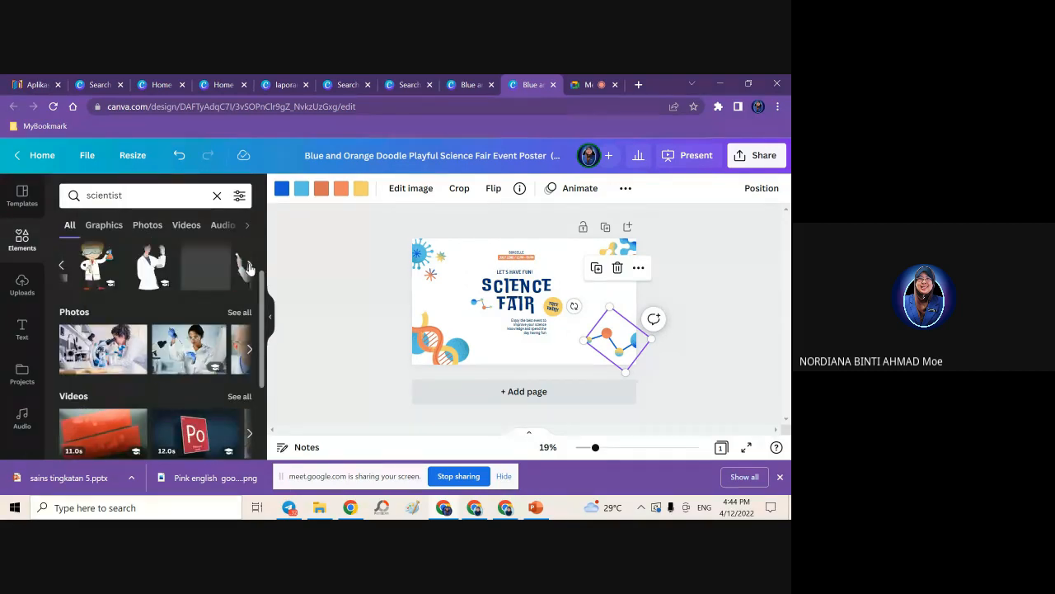
pyautogui.click(249, 268)
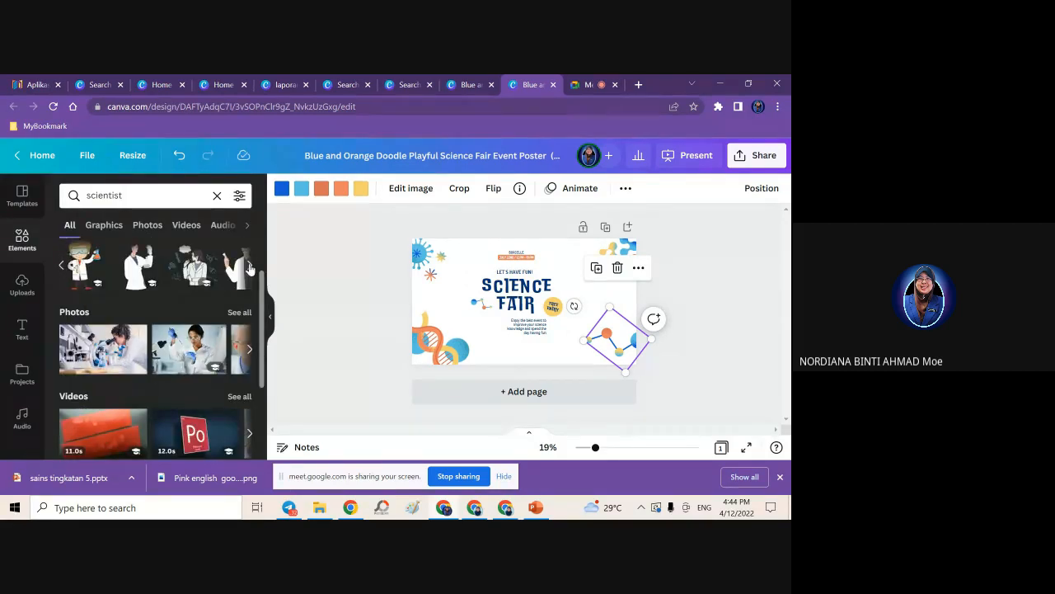
pyautogui.click(85, 266)
pyautogui.moveTo(510, 311); pyautogui.dragTo(444, 318)
pyautogui.moveTo(492, 257); pyautogui.dragTo(592, 301)
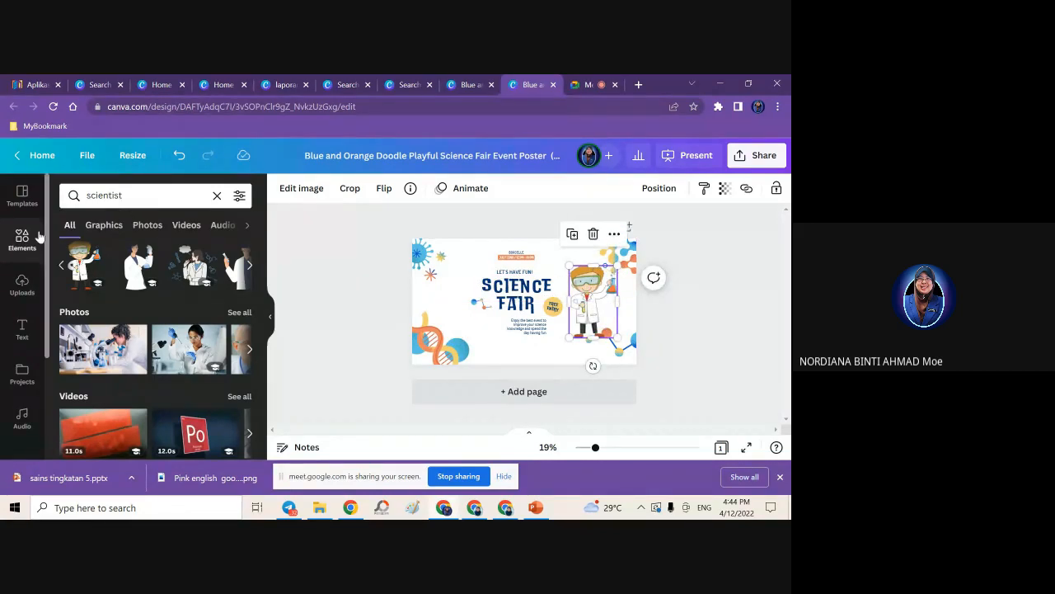
# Replace the element search term with "animated star" and run the search
pyautogui.click(126, 196)
pyautogui.press('BackSpace')
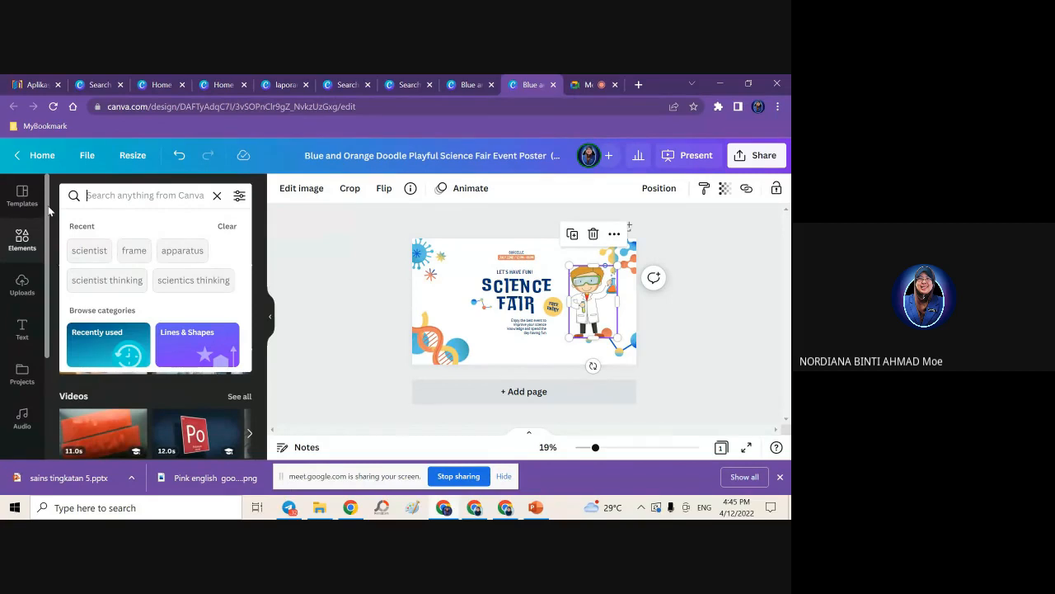
pyautogui.click(381, 314)
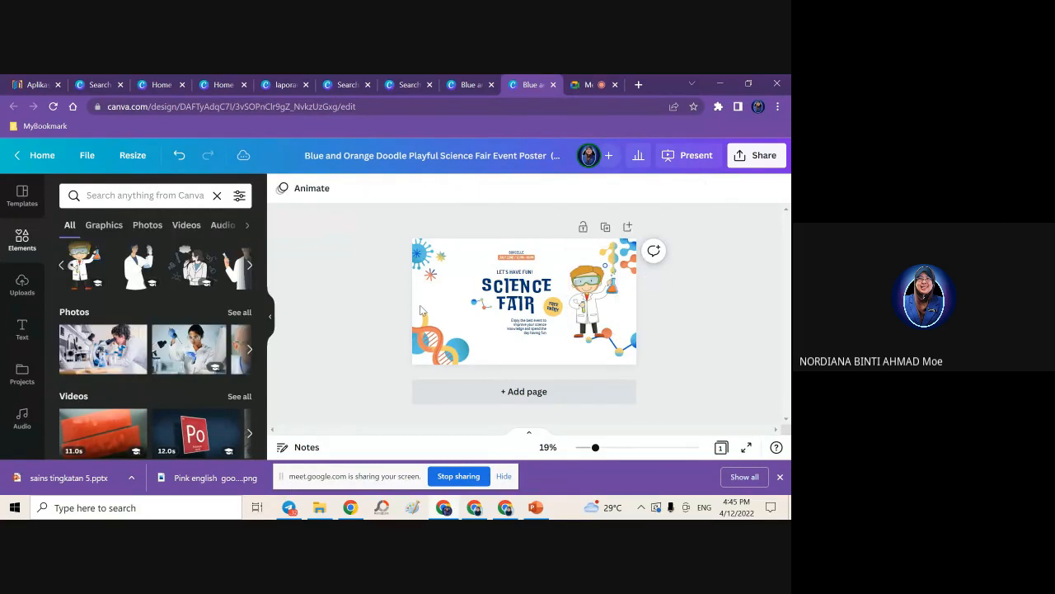
pyautogui.click(508, 294)
pyautogui.click(165, 194)
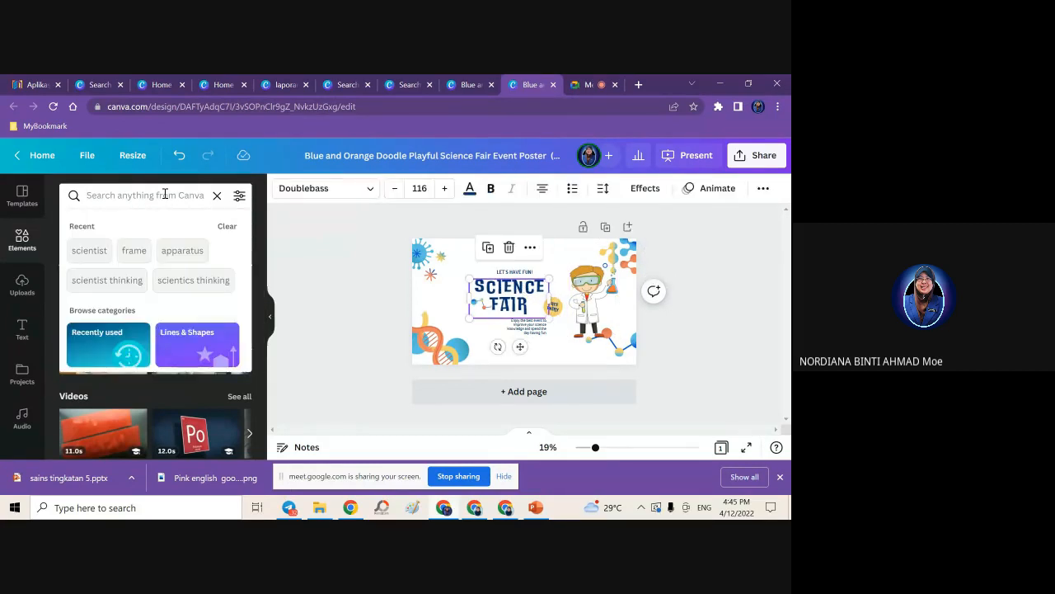
pyautogui.write('animated')
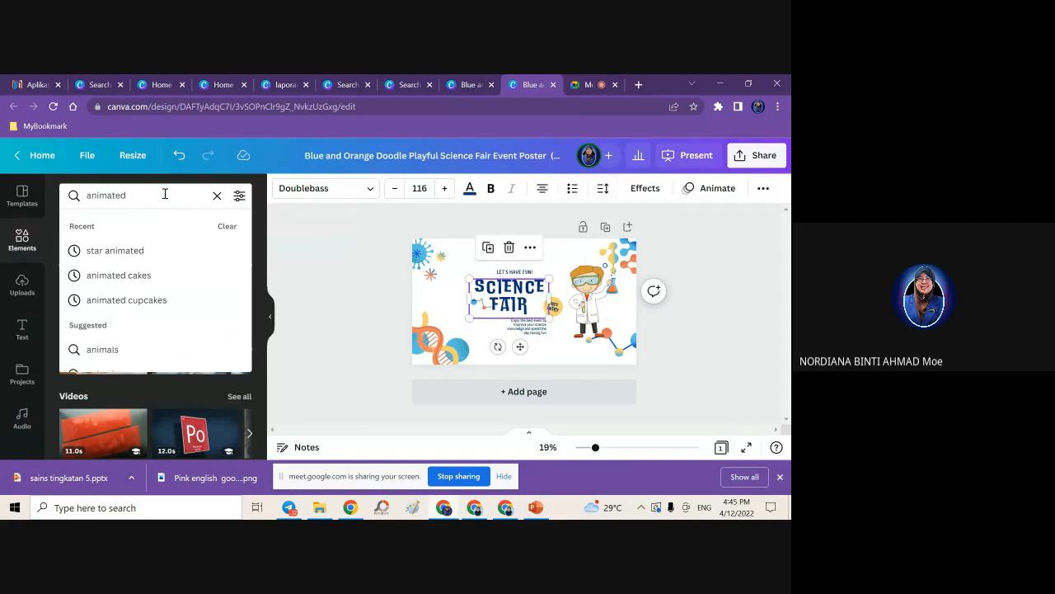
pyautogui.write(' star')
pyautogui.press('Return')
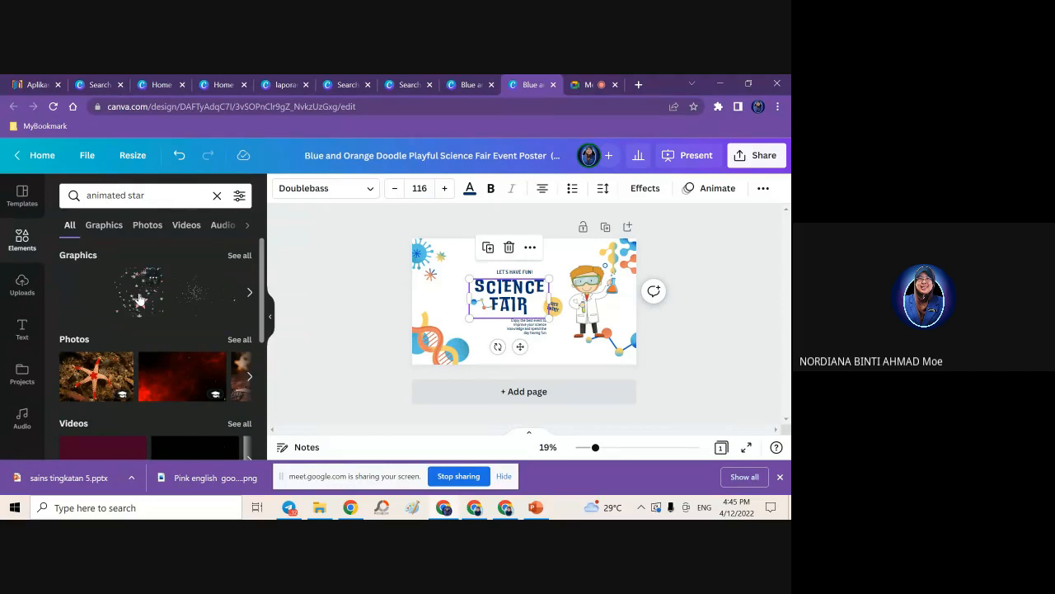
# Add the animated scattered-stars graphic to the page's upper-left corner and reduce its size
pyautogui.click(495, 323)
pyautogui.moveTo(496, 323); pyautogui.dragTo(432, 309)
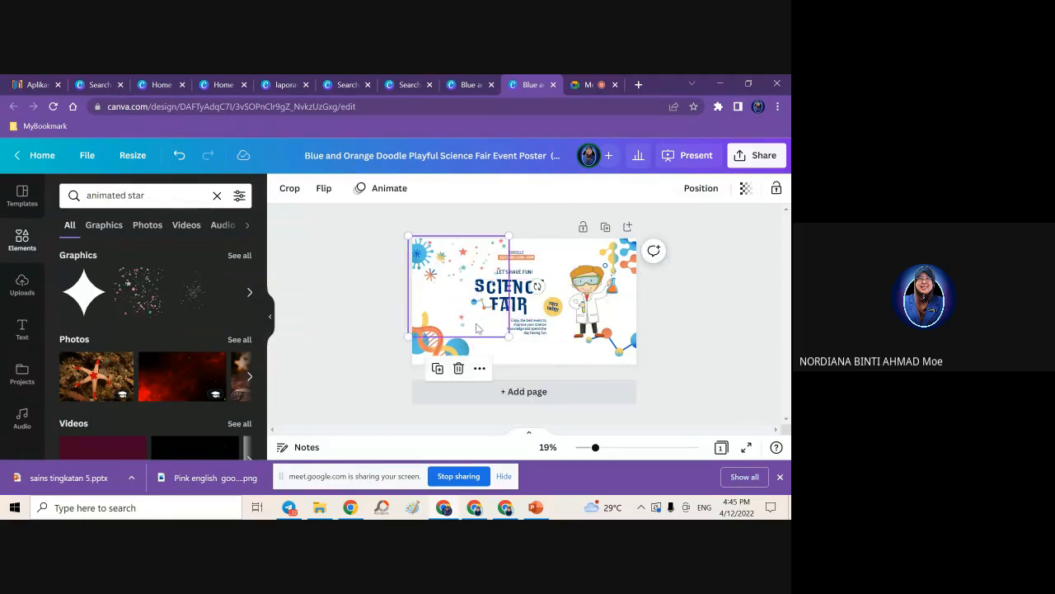
pyautogui.moveTo(508, 336); pyautogui.dragTo(487, 316)
# Add the animated light bulb graphic, shrink it and place it near the scientist's head
pyautogui.click(249, 293)
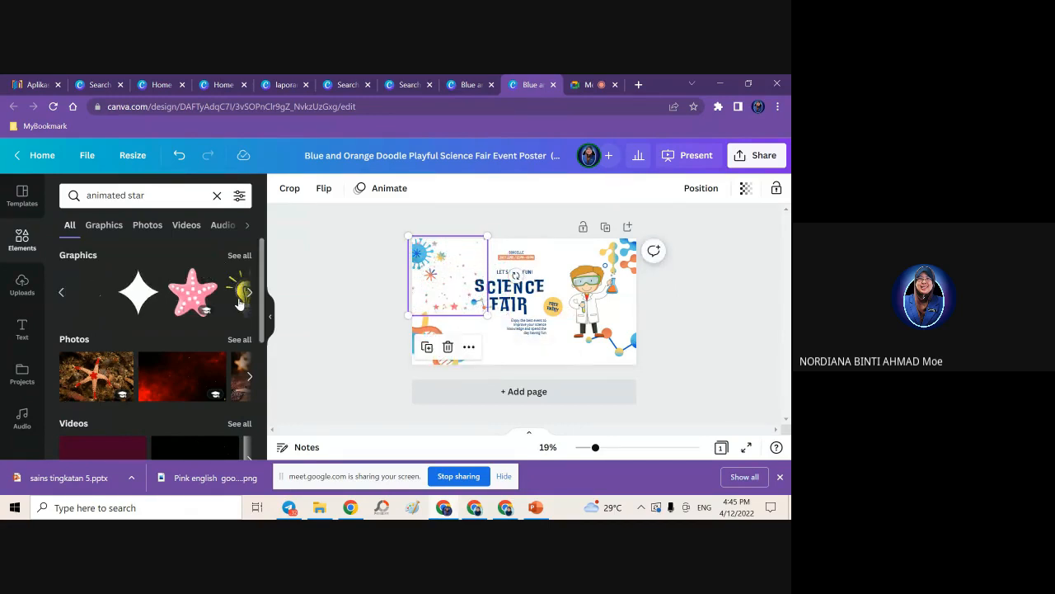
pyautogui.click(247, 293)
pyautogui.click(518, 281)
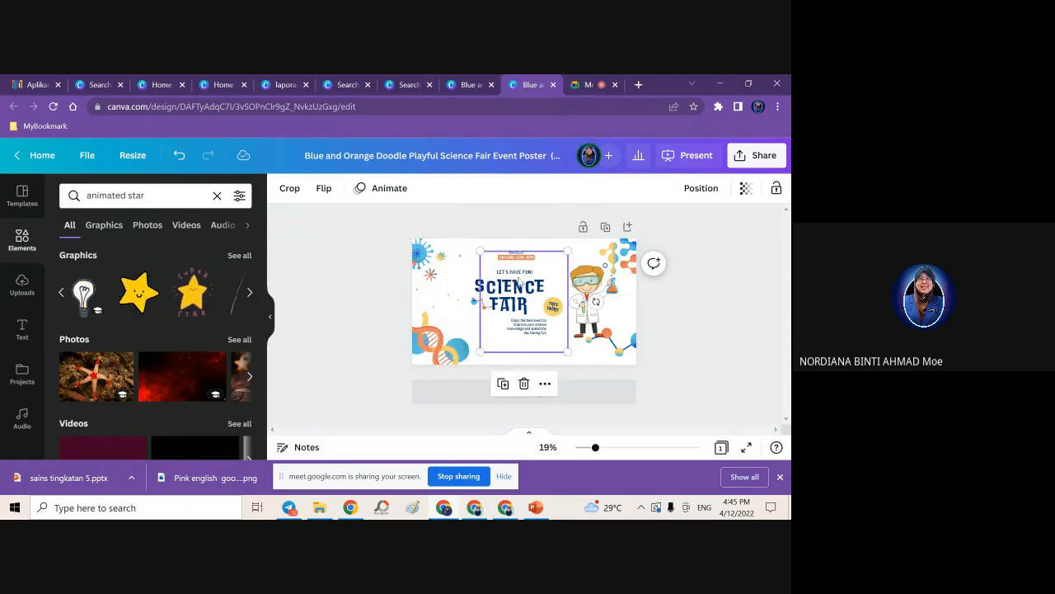
pyautogui.moveTo(480, 251); pyautogui.dragTo(559, 264)
pyautogui.click(662, 315)
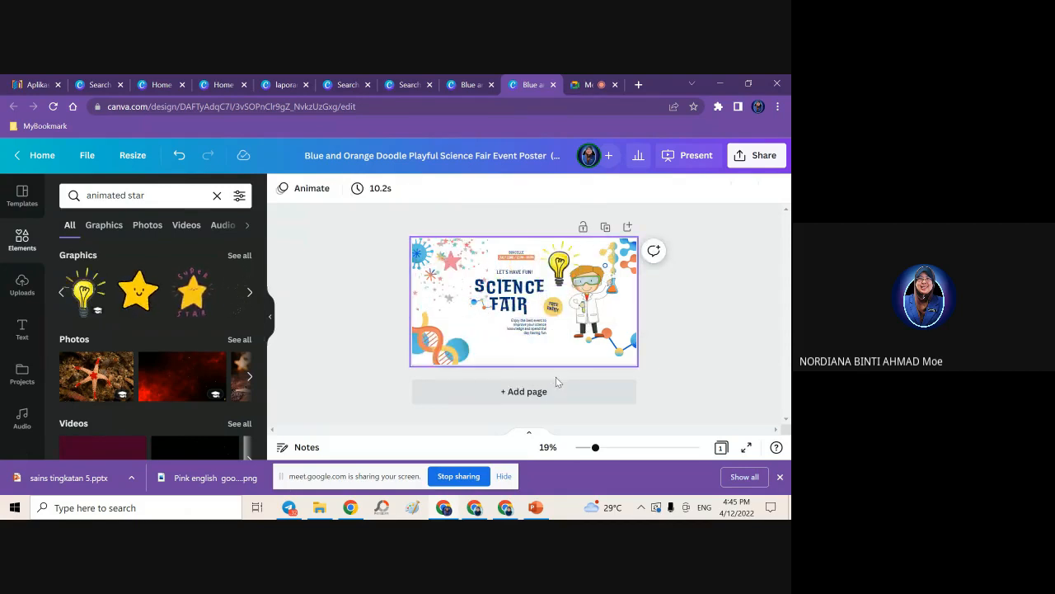
# Add a second page and apply the Science Project cover from the Pink and Green Doodle Hand drawn Science Project Presentation template
pyautogui.click(523, 391)
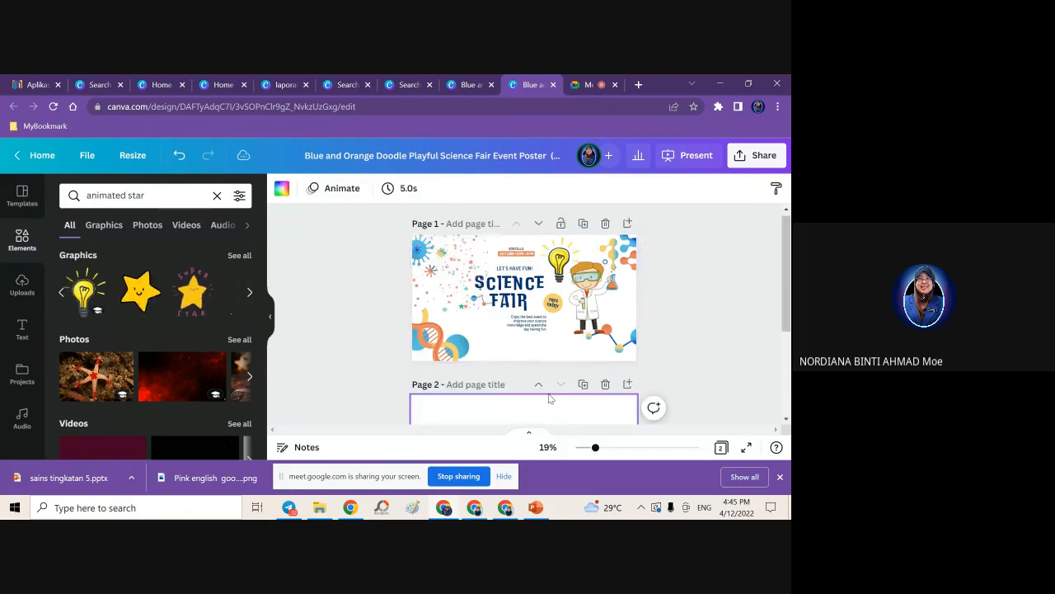
pyautogui.scroll(2, 545, 343)
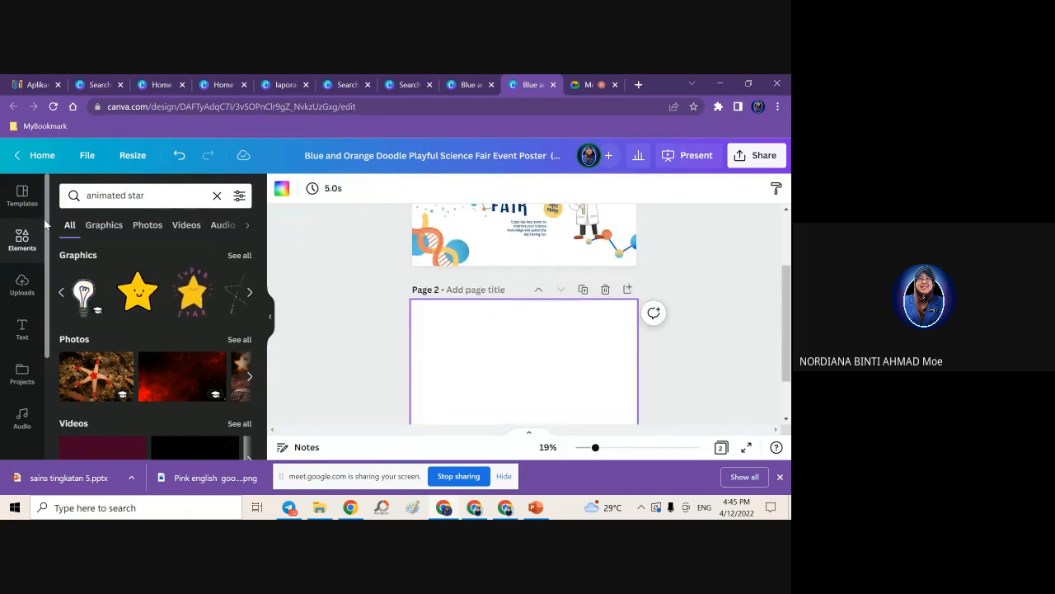
pyautogui.click(22, 195)
pyautogui.click(198, 347)
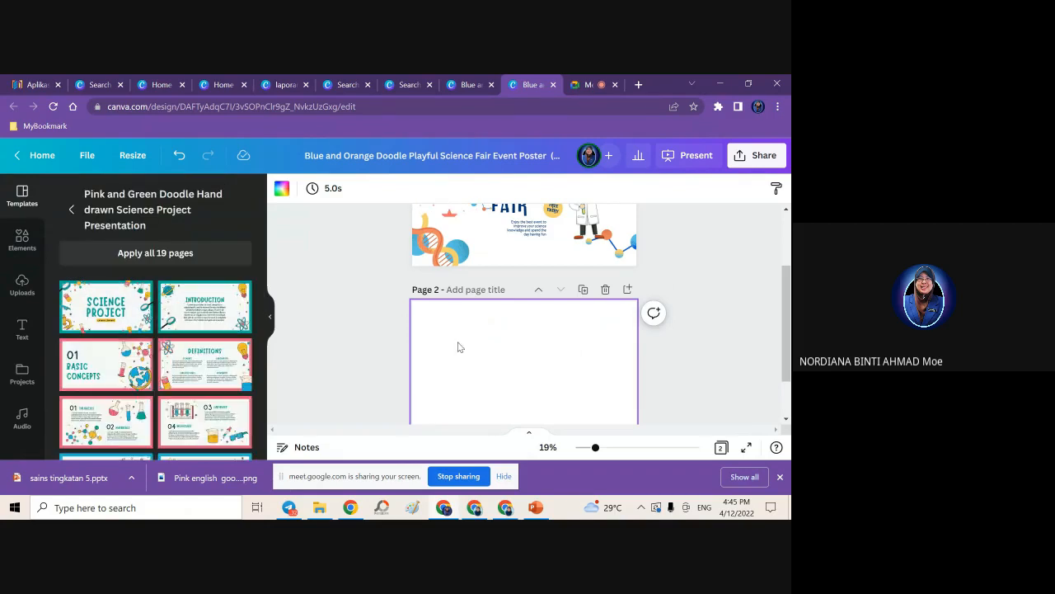
pyautogui.click(105, 308)
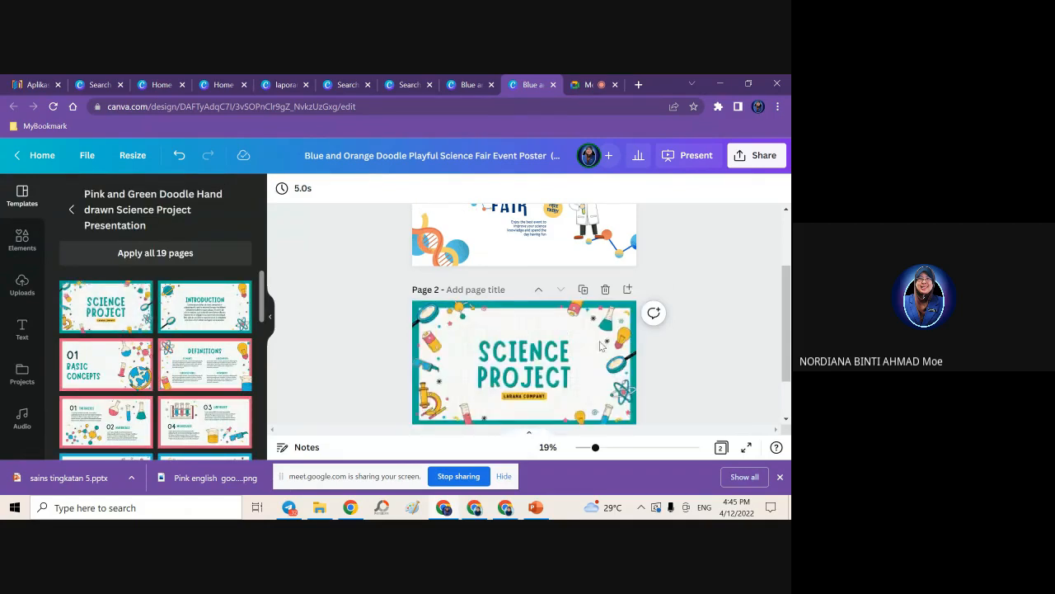
pyautogui.scroll(-1, 569, 330)
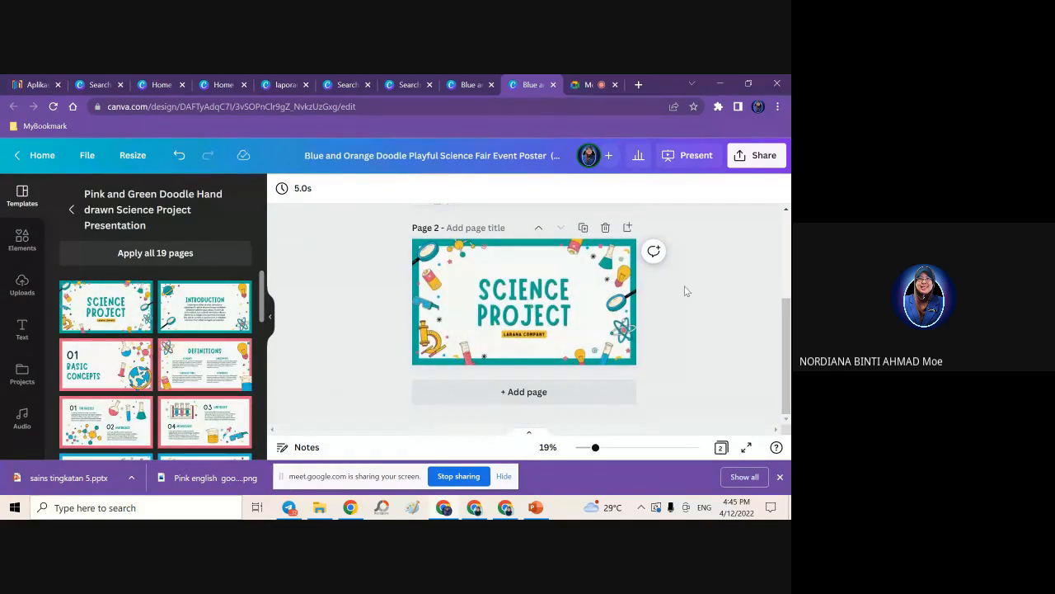
pyautogui.click(582, 290)
pyautogui.scroll(3, 569, 291)
pyautogui.scroll(-3, 569, 290)
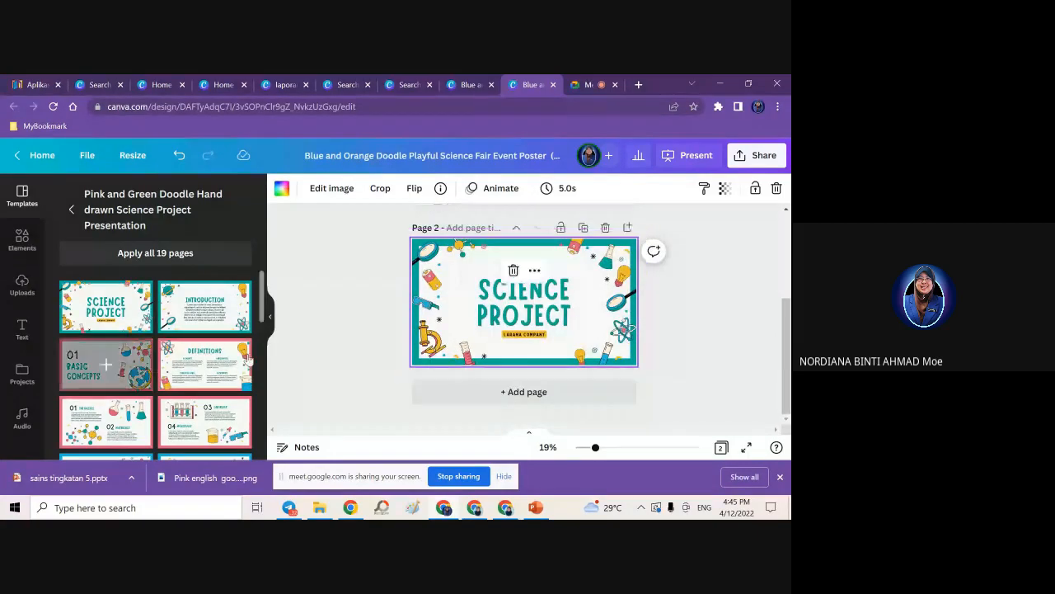
# Add a third page and apply the Science Class cover from the Playful Colorful Kids Science Class Presentation template
pyautogui.click(70, 209)
pyautogui.scroll(-1, 175, 352)
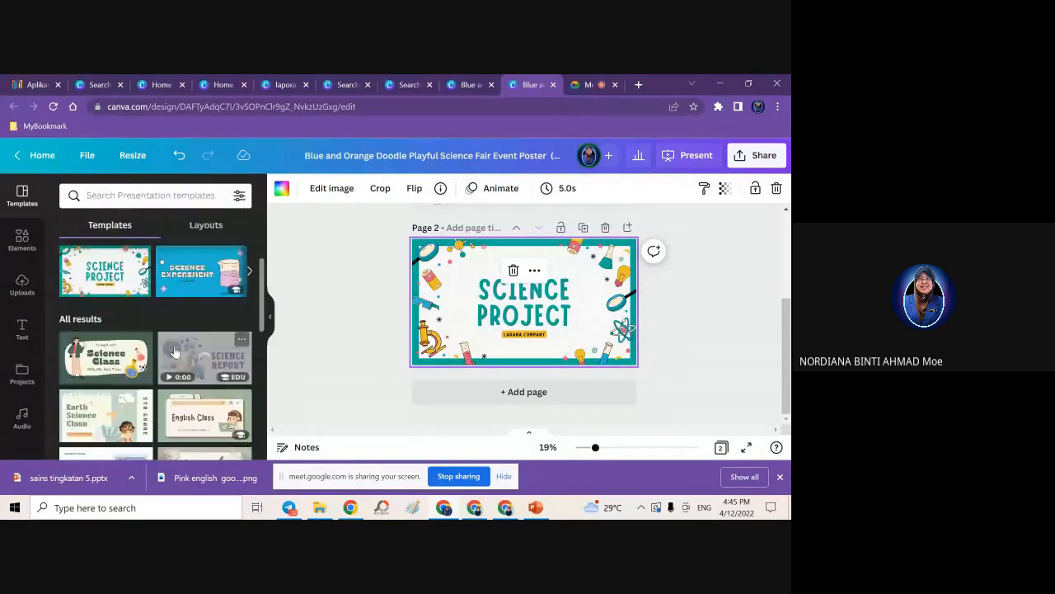
pyautogui.click(115, 356)
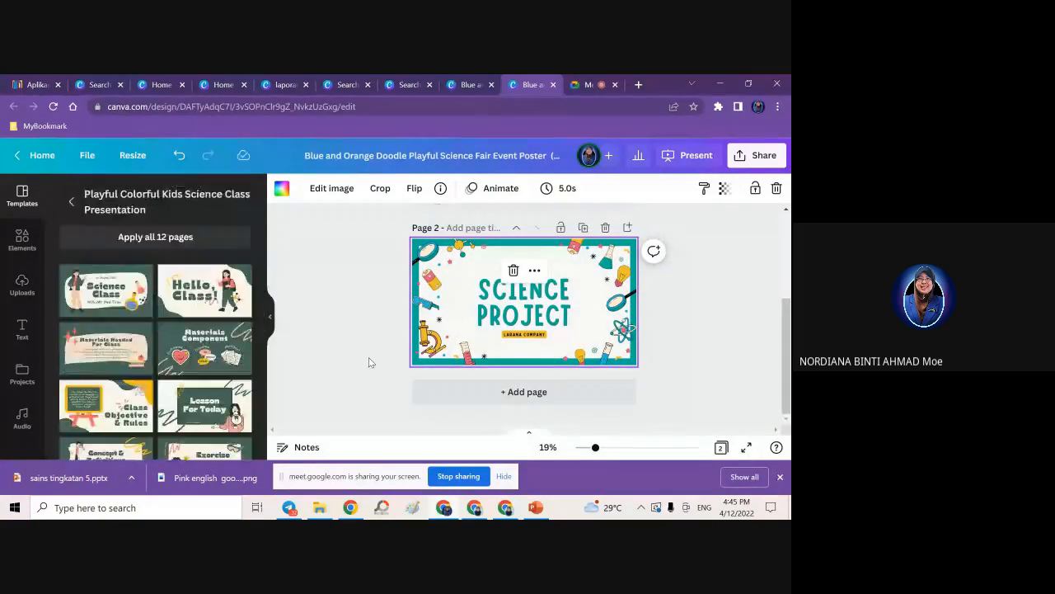
pyautogui.click(488, 392)
pyautogui.click(106, 290)
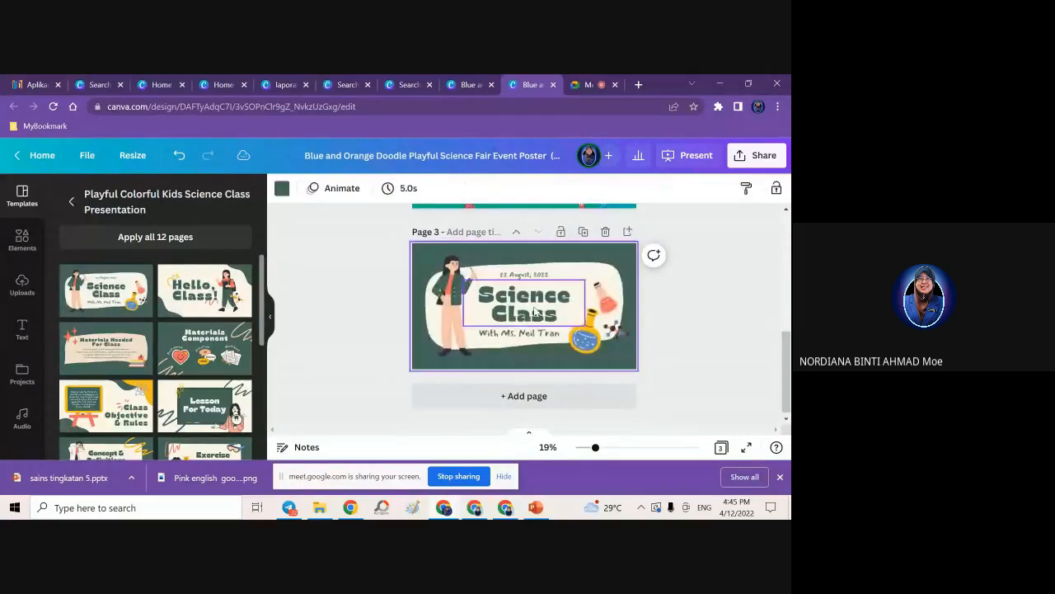
pyautogui.scroll(1, 534, 312)
pyautogui.scroll(-1, 532, 357)
# Add a fourth page and apply the Exercise layout from the same science class template
pyautogui.click(536, 392)
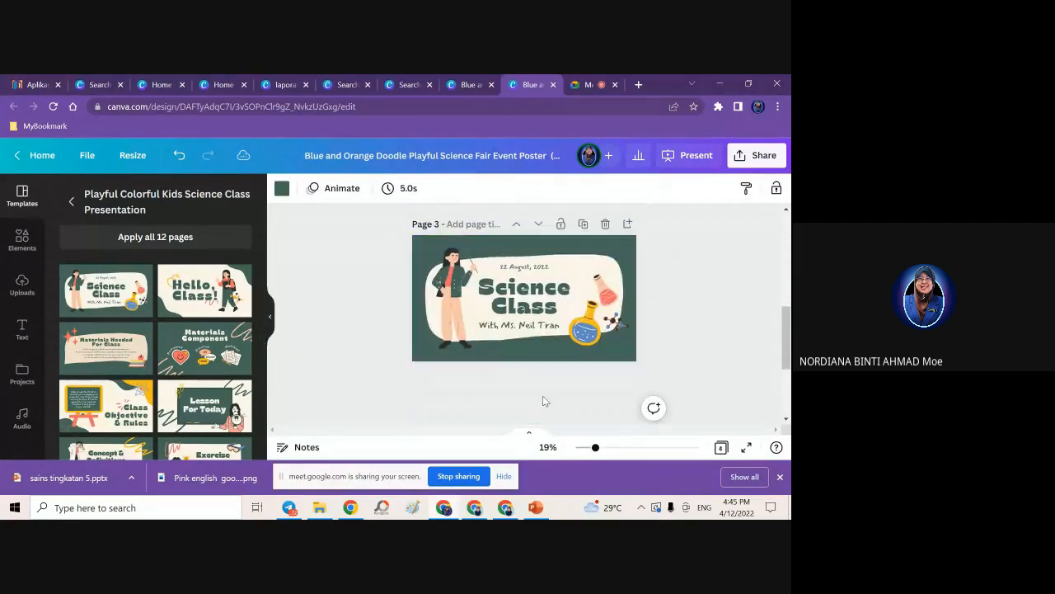
pyautogui.scroll(-2, 245, 396)
pyautogui.scroll(-2, 245, 395)
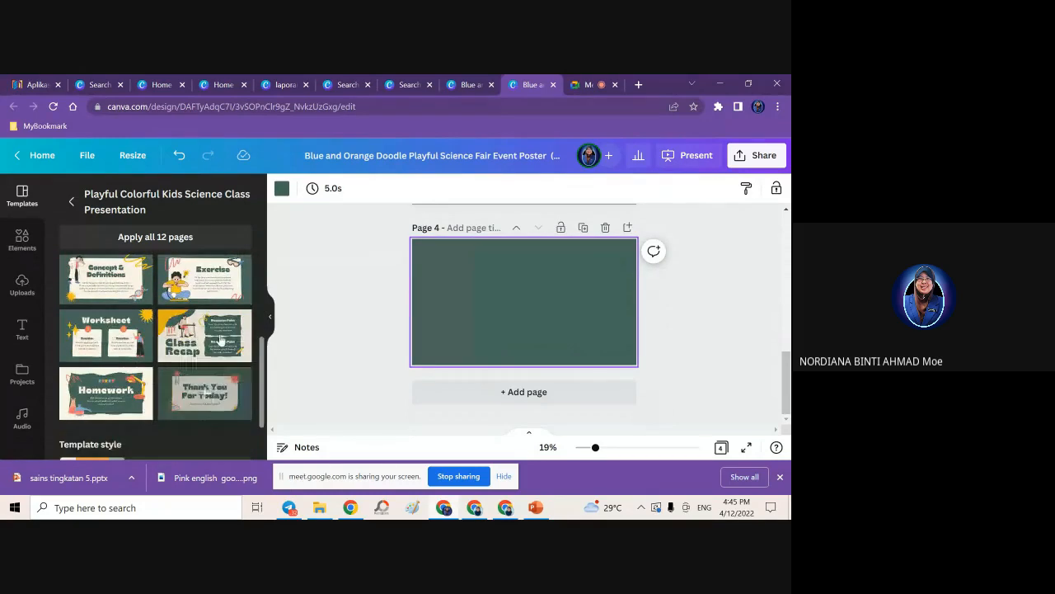
pyautogui.click(206, 281)
pyautogui.scroll(1, 540, 329)
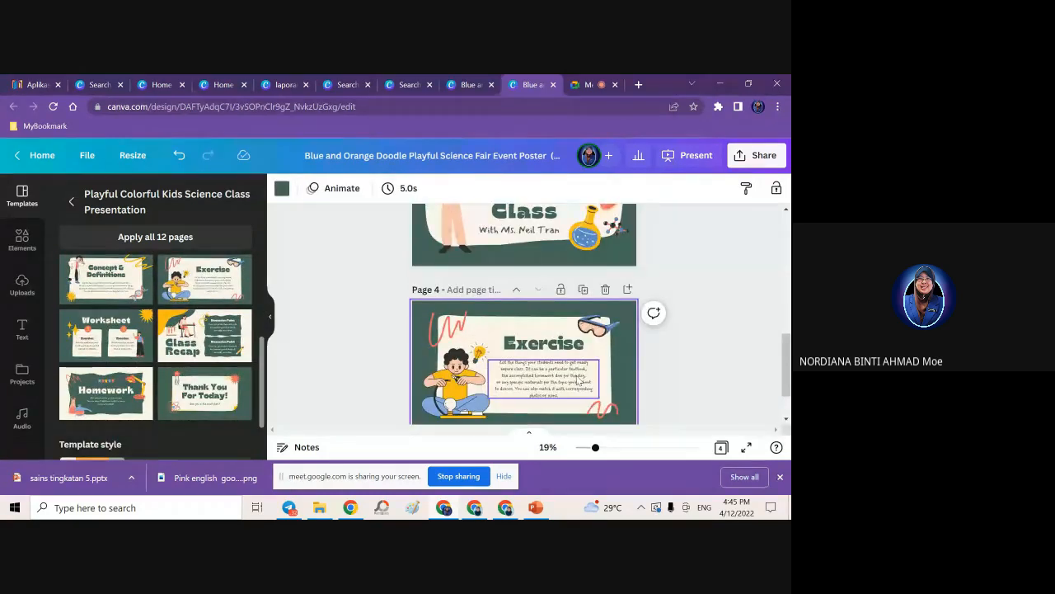
# Replace the body paragraph under the Exercise heading with the placeholder text "gjasfjhashfka"
pyautogui.click(565, 375)
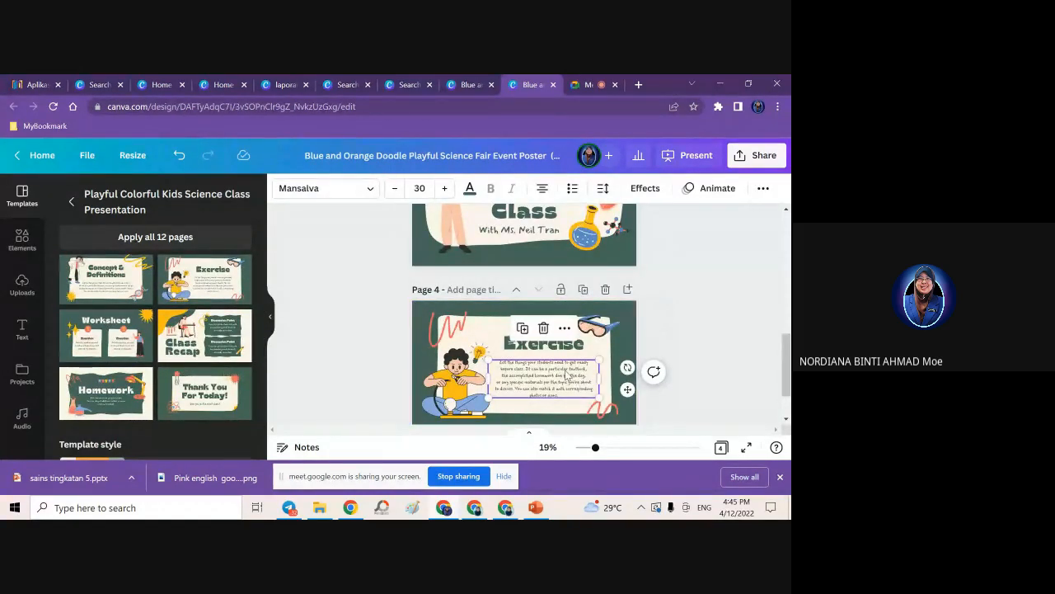
pyautogui.doubleClick(566, 375)
pyautogui.write('gsafjkalsafjk')
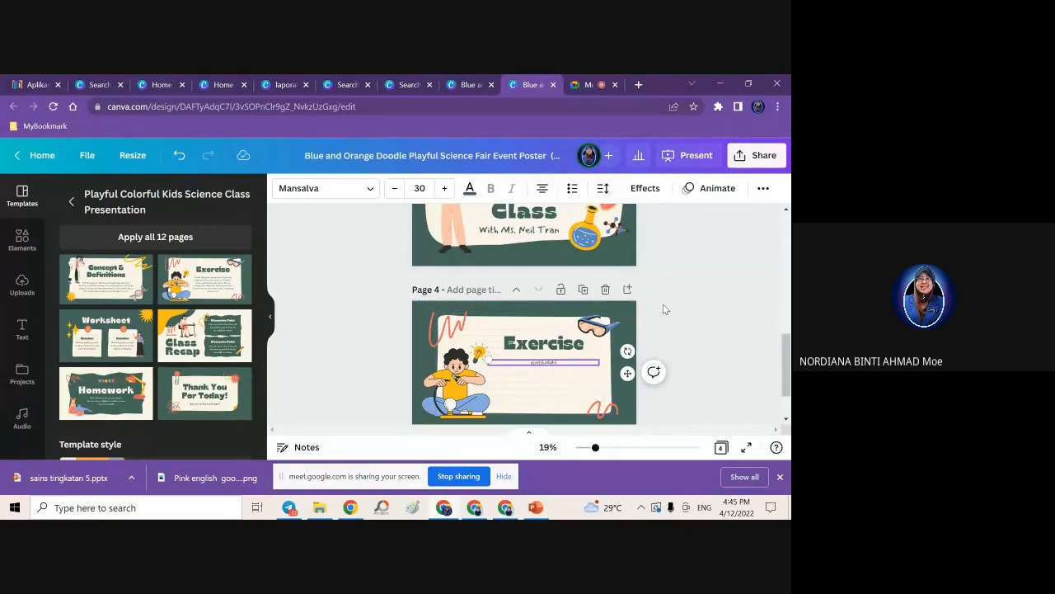
pyautogui.click(665, 309)
# Present the design full screen in Standard mode and page back and forth through its four slides
pyautogui.scroll(7, 665, 309)
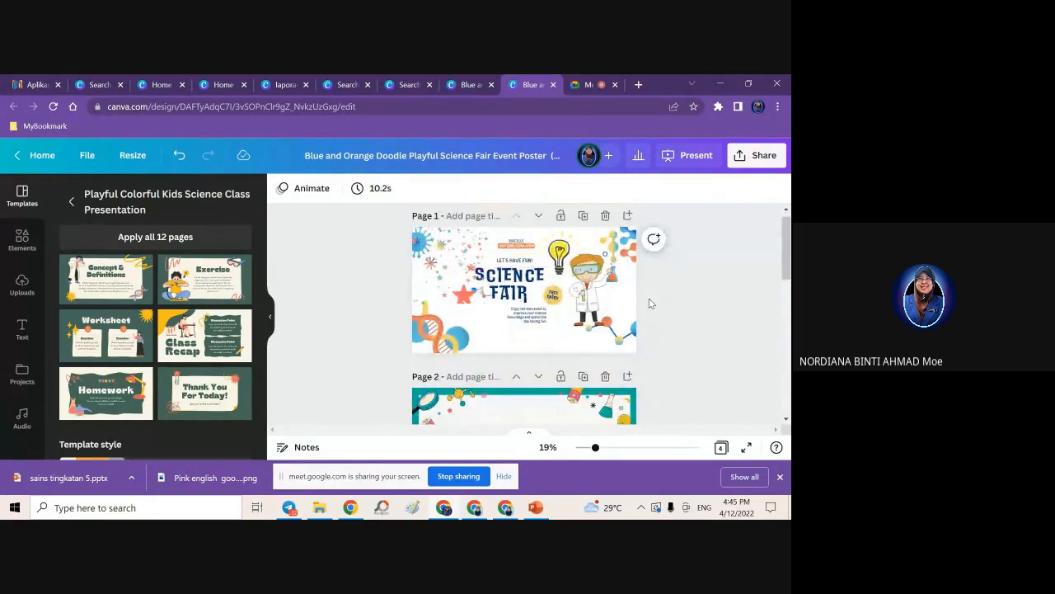
pyautogui.click(670, 159)
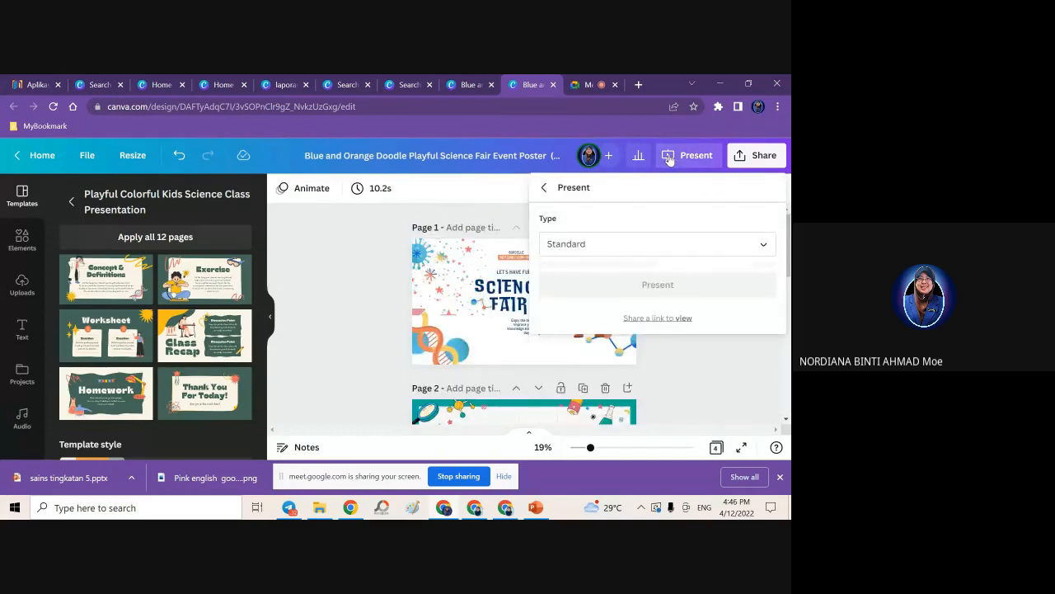
pyautogui.click(662, 280)
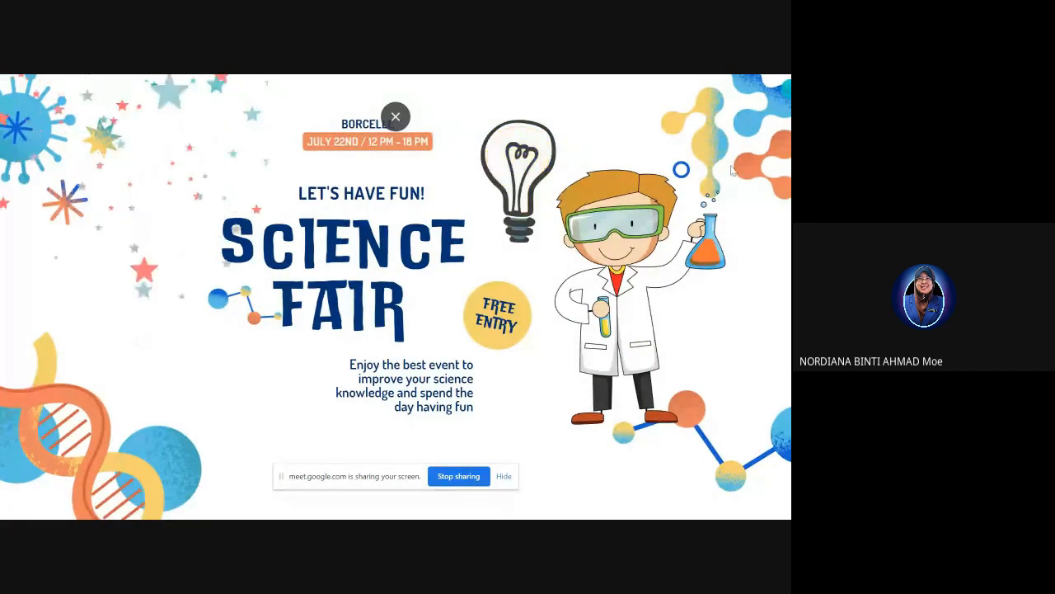
pyautogui.click(657, 281)
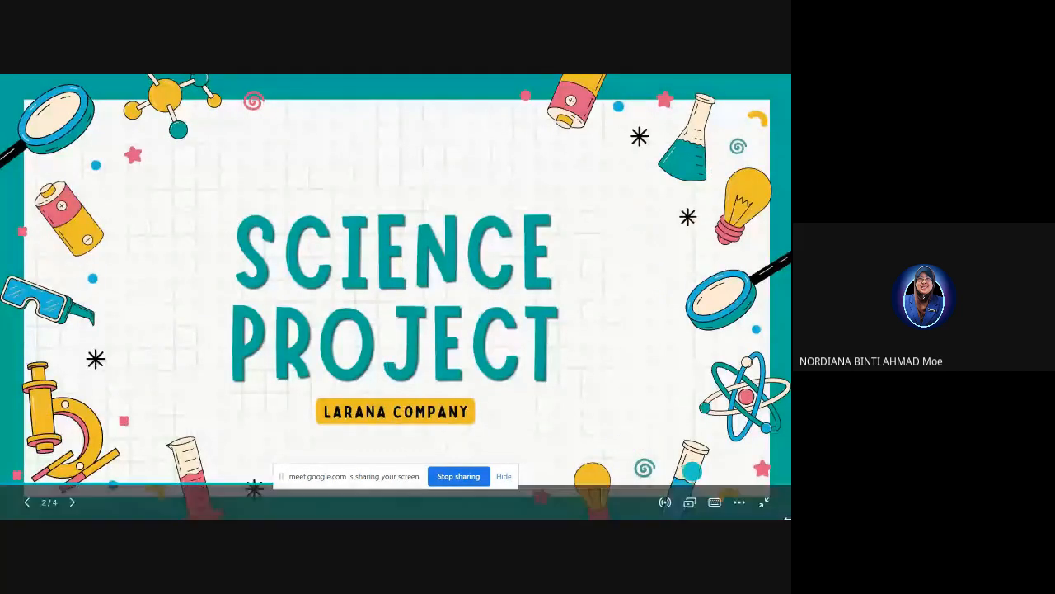
pyautogui.click(787, 424)
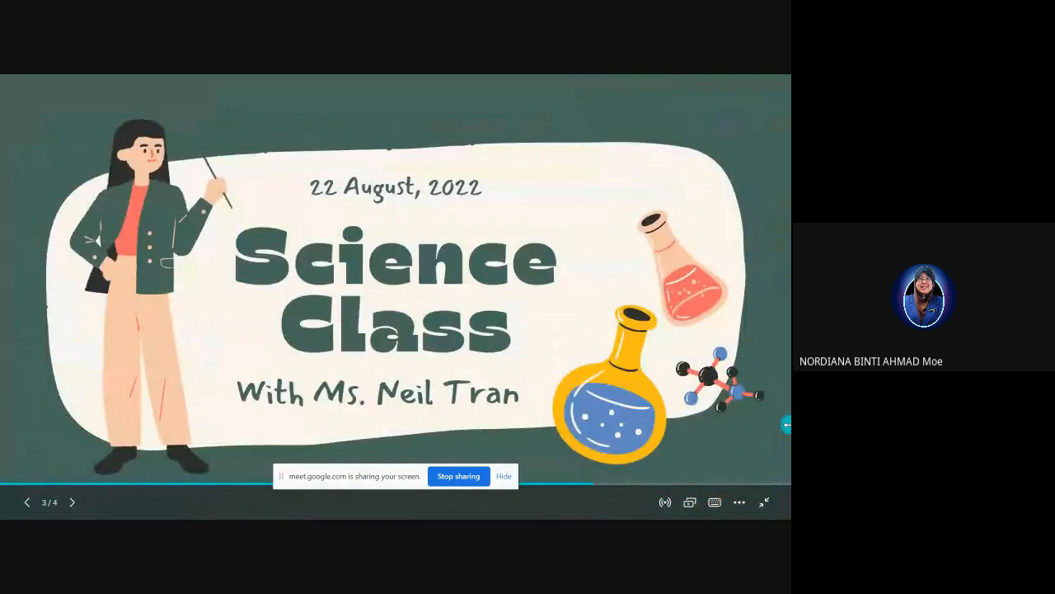
pyautogui.click(786, 424)
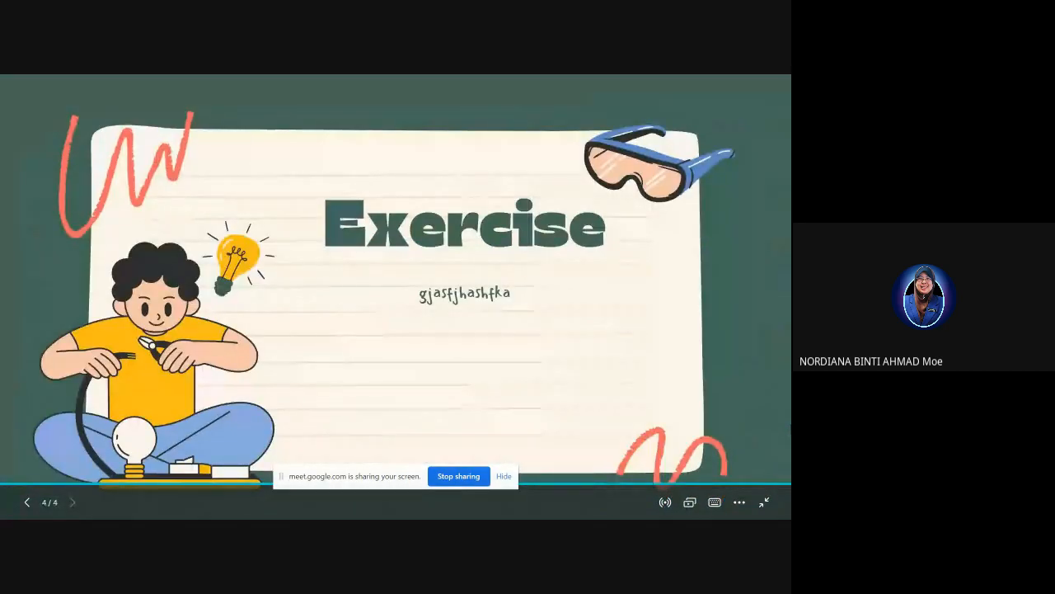
pyautogui.press('Home')
pyautogui.press('Right')
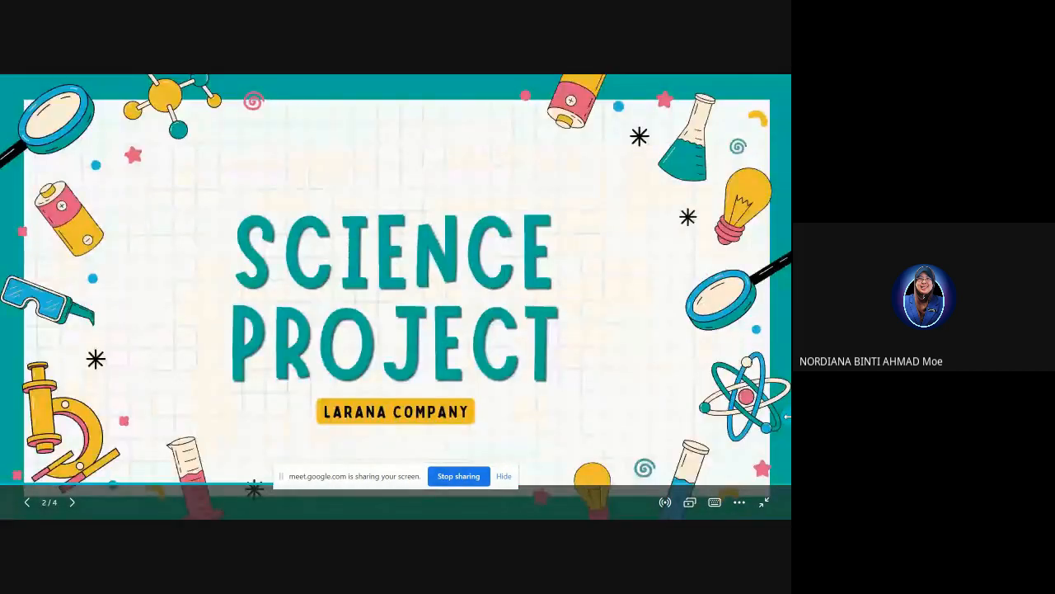
pyautogui.press('Left')
pyautogui.press('Right')
pyautogui.press('End')
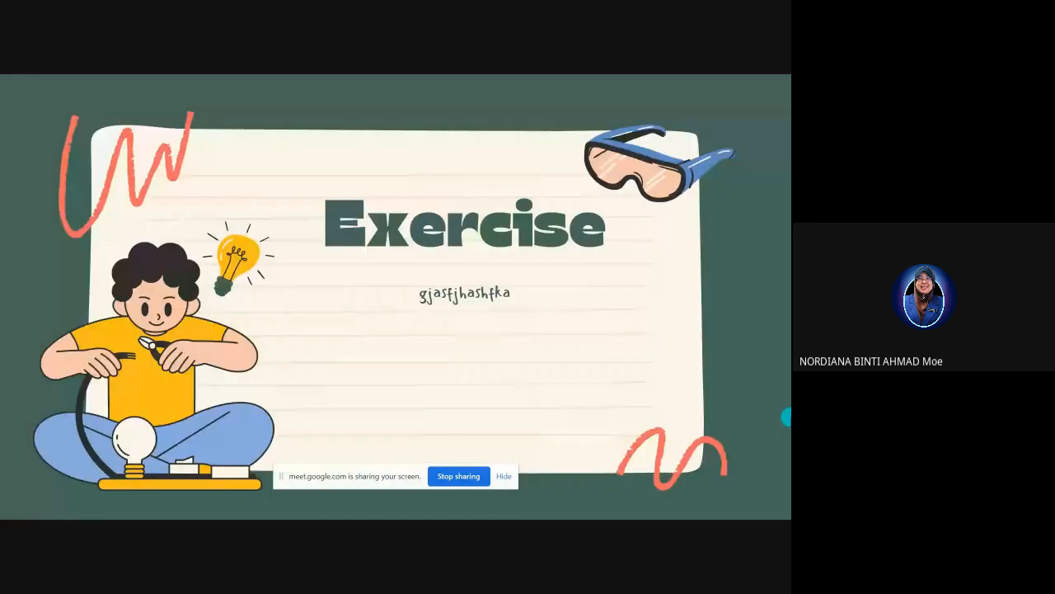
# Return the presentation to its first slide, page through the opening slides, and exit to the editor
pyautogui.press('Home')
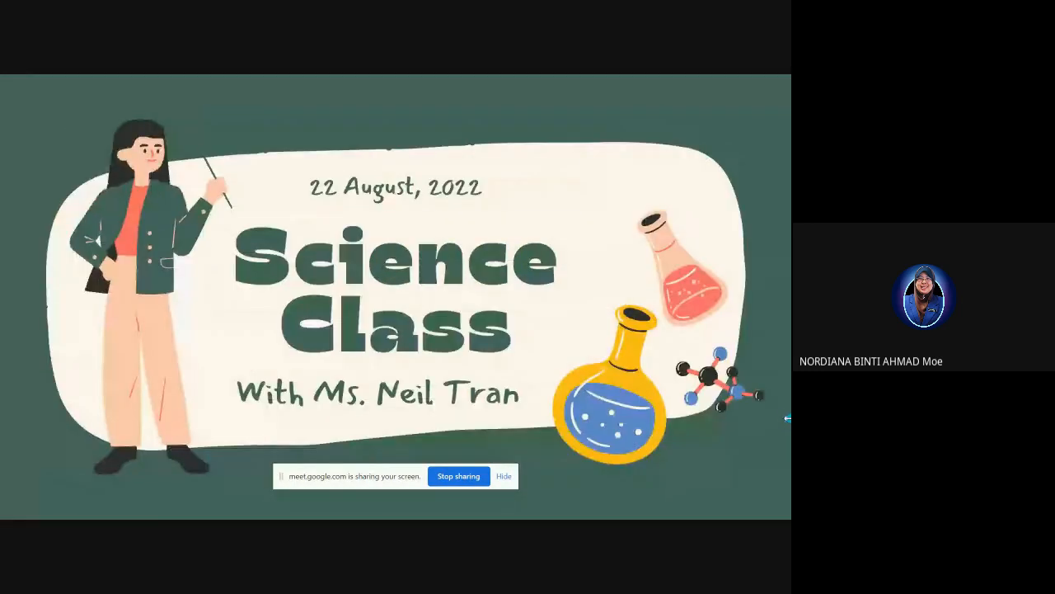
pyautogui.press('Right')
pyautogui.press('Right')
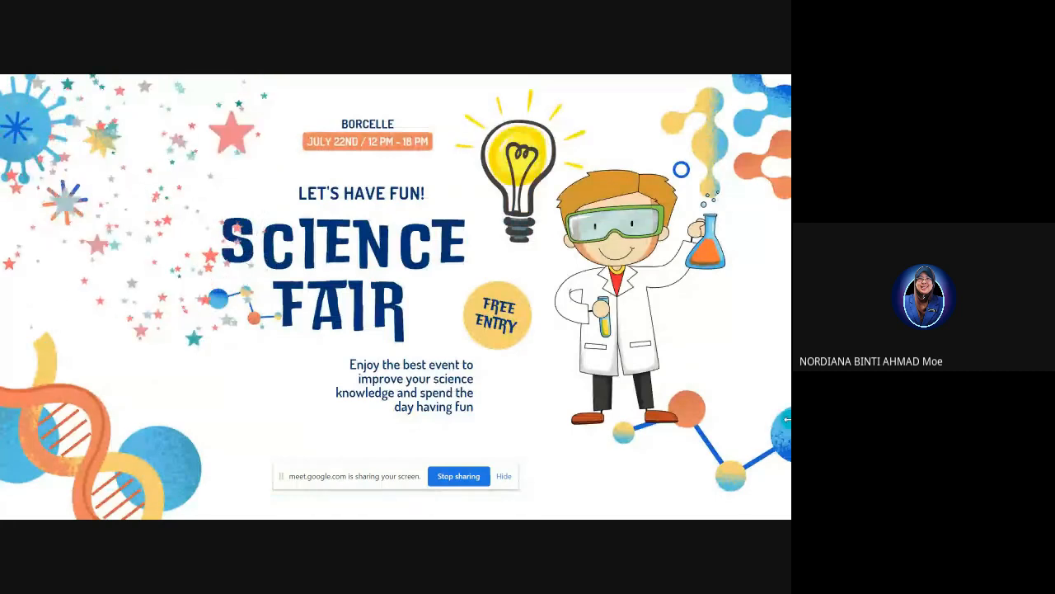
pyautogui.press('Escape')
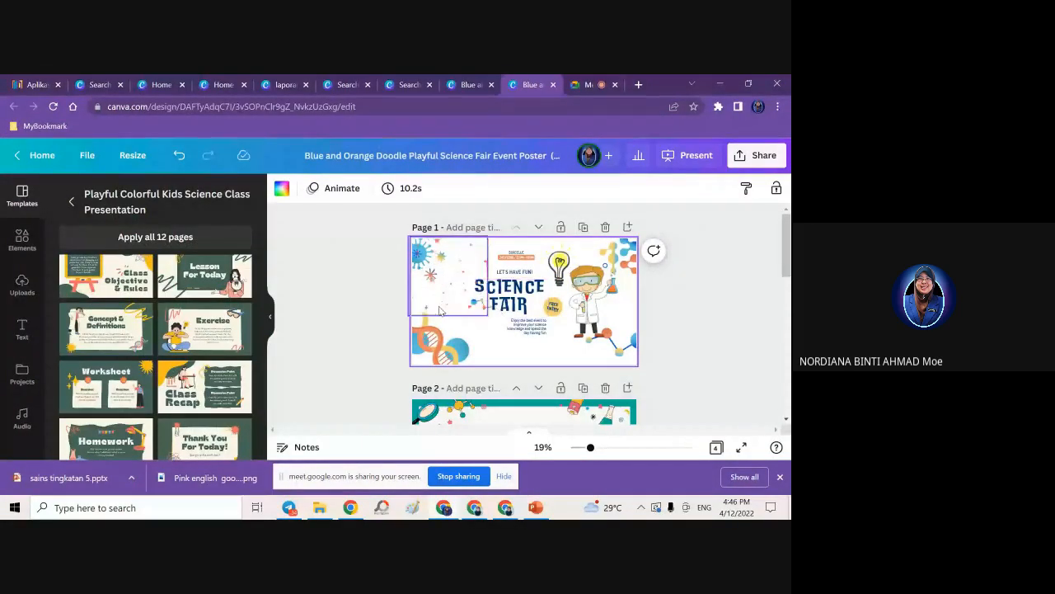
# Go to the Canva home page and search the templates for "google header"
pyautogui.click(37, 155)
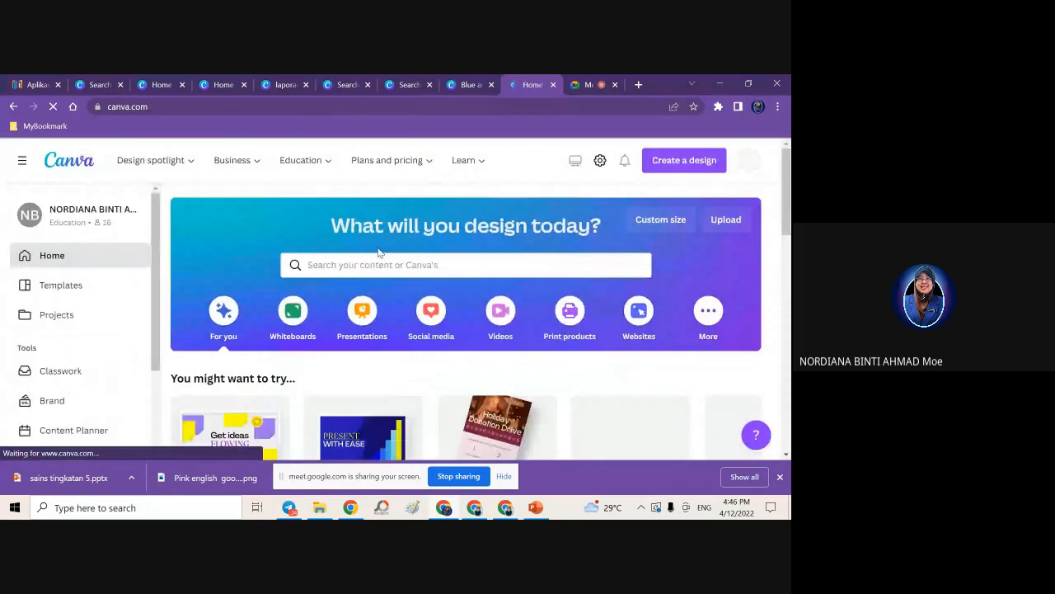
pyautogui.click(380, 265)
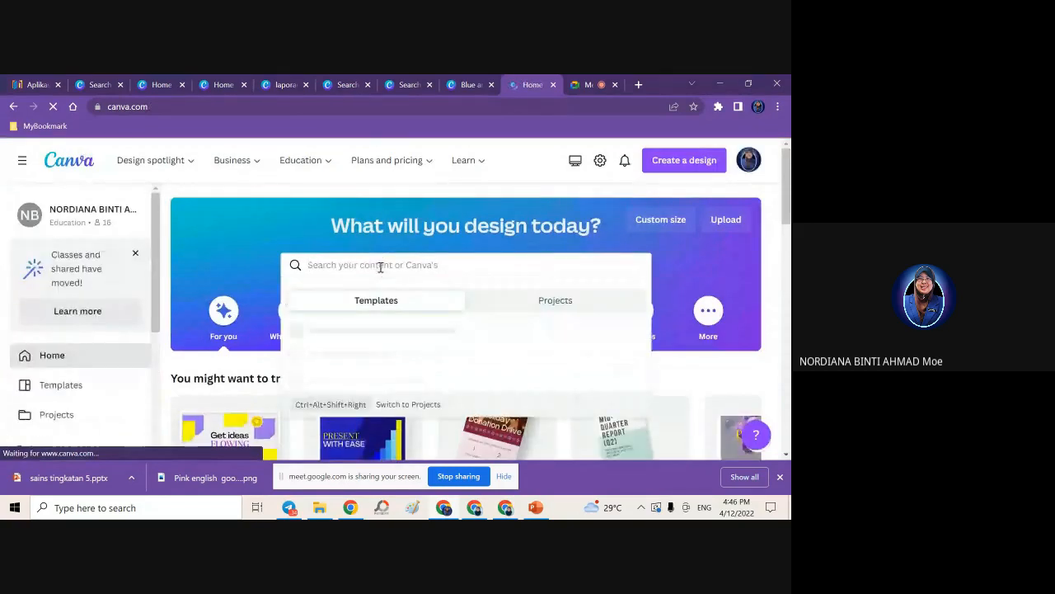
pyautogui.write('google')
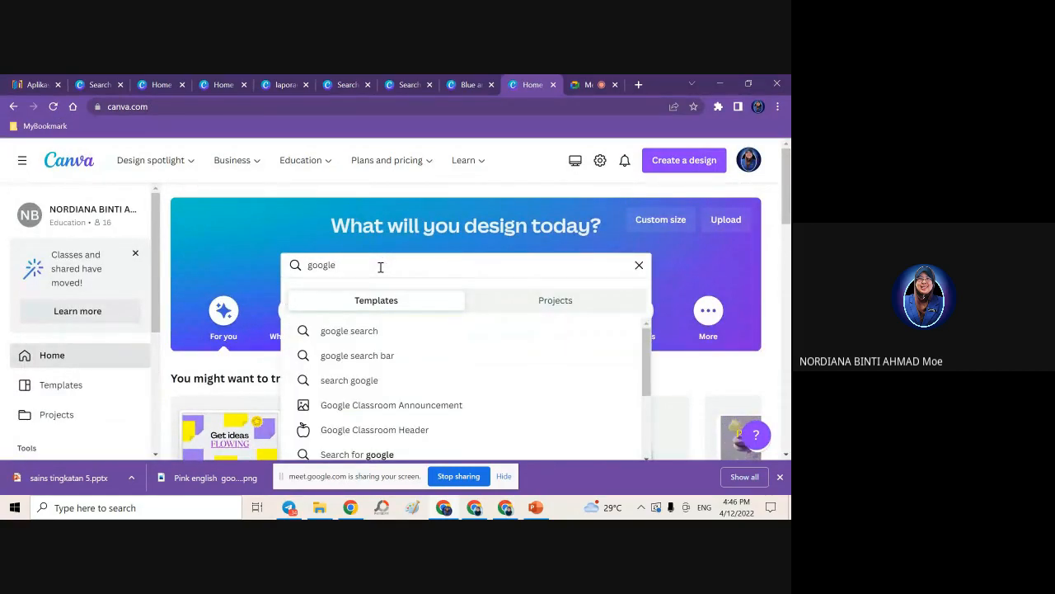
pyautogui.click(579, 86)
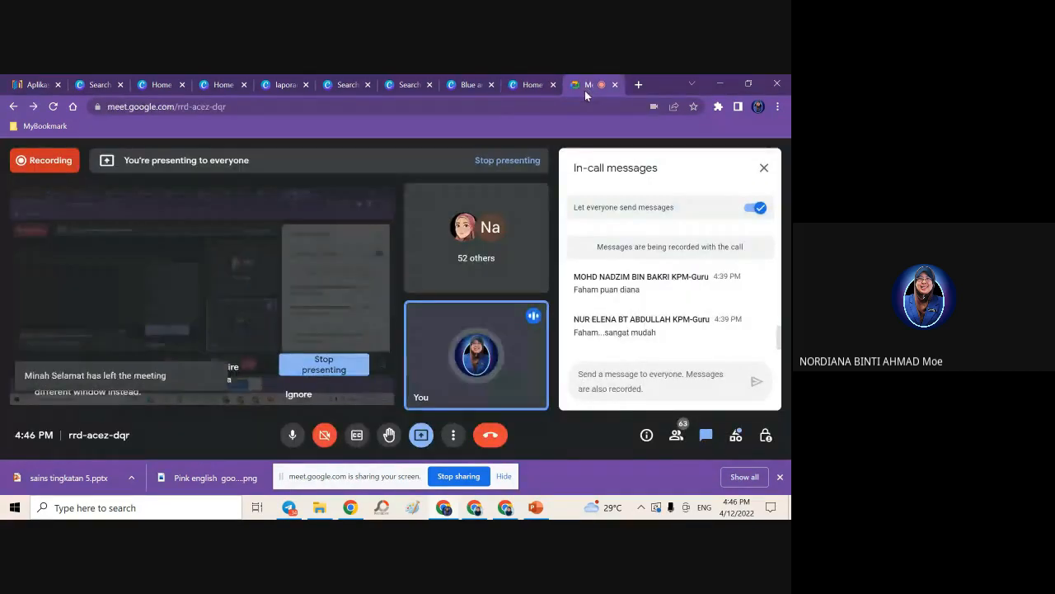
pyautogui.click(532, 85)
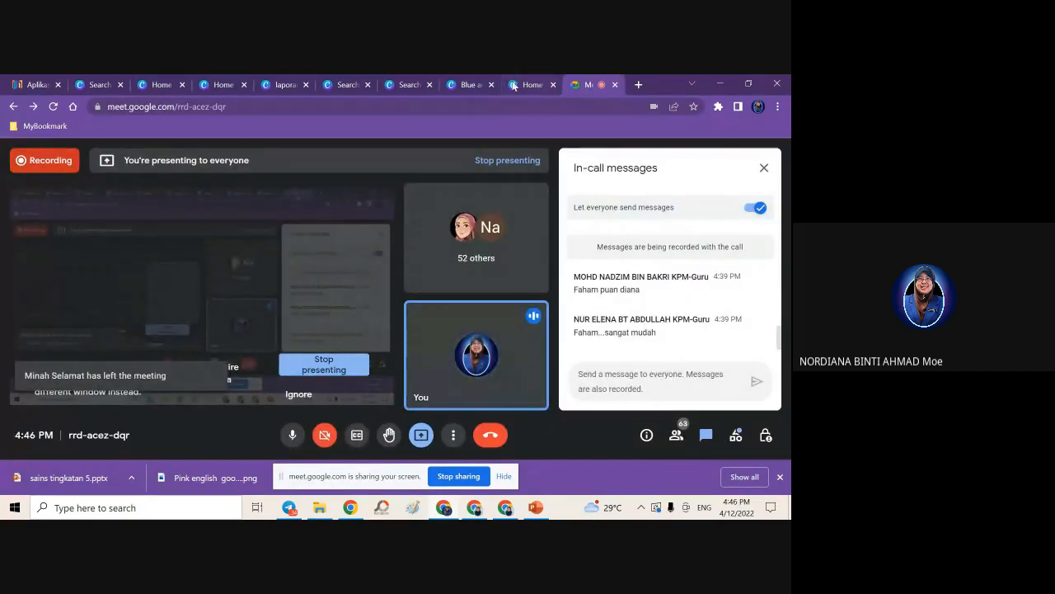
pyautogui.click(352, 262)
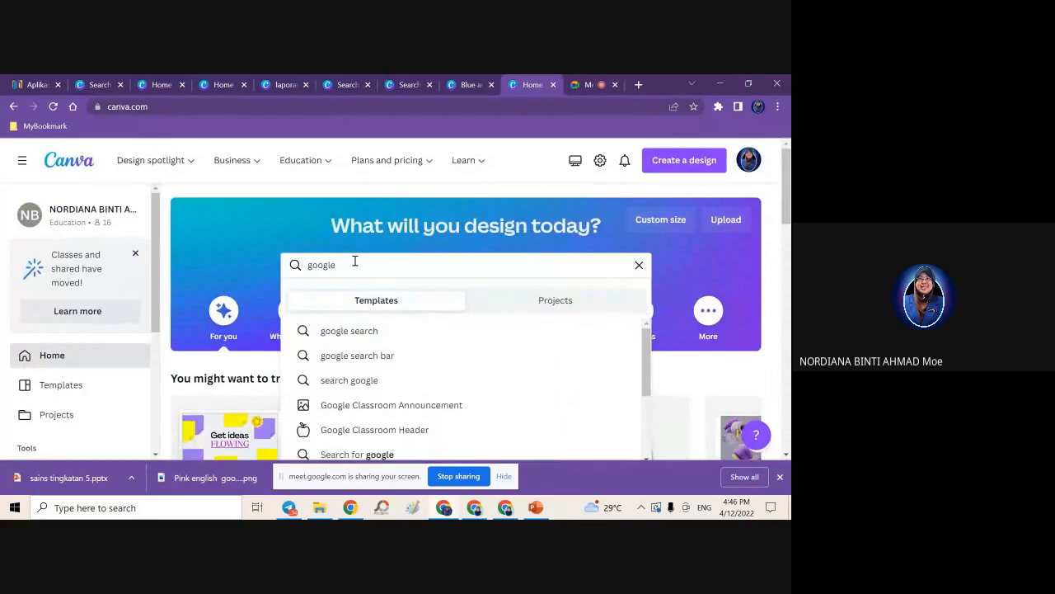
pyautogui.write('header')
pyautogui.press('Return')
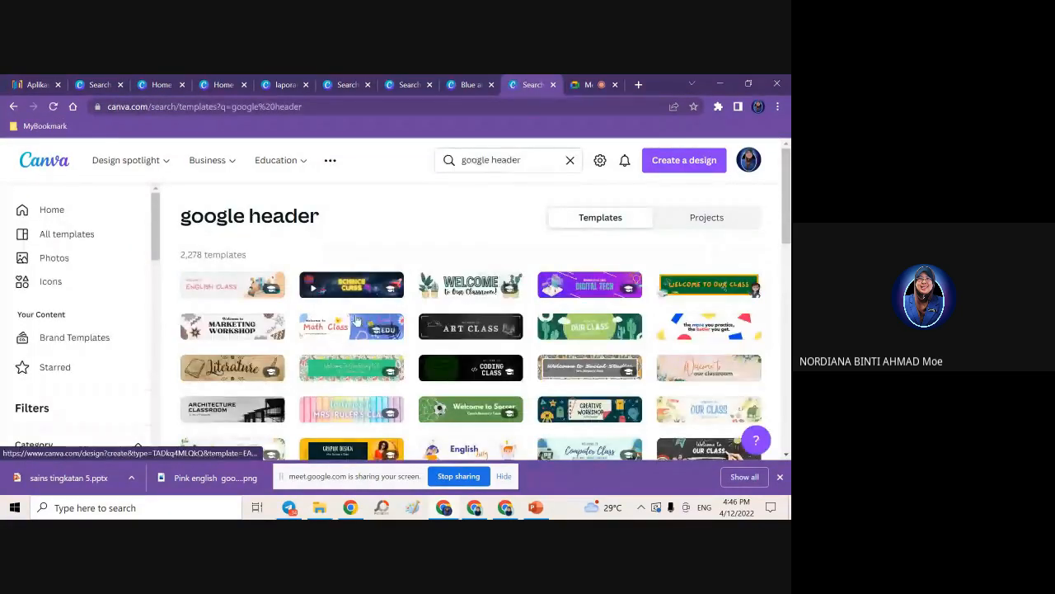
# Open the Blue & Orange English Quiz Google Classroom Header template in the browser and delete the girl illustration
pyautogui.scroll(-1, 684, 349)
pyautogui.scroll(-1, 684, 350)
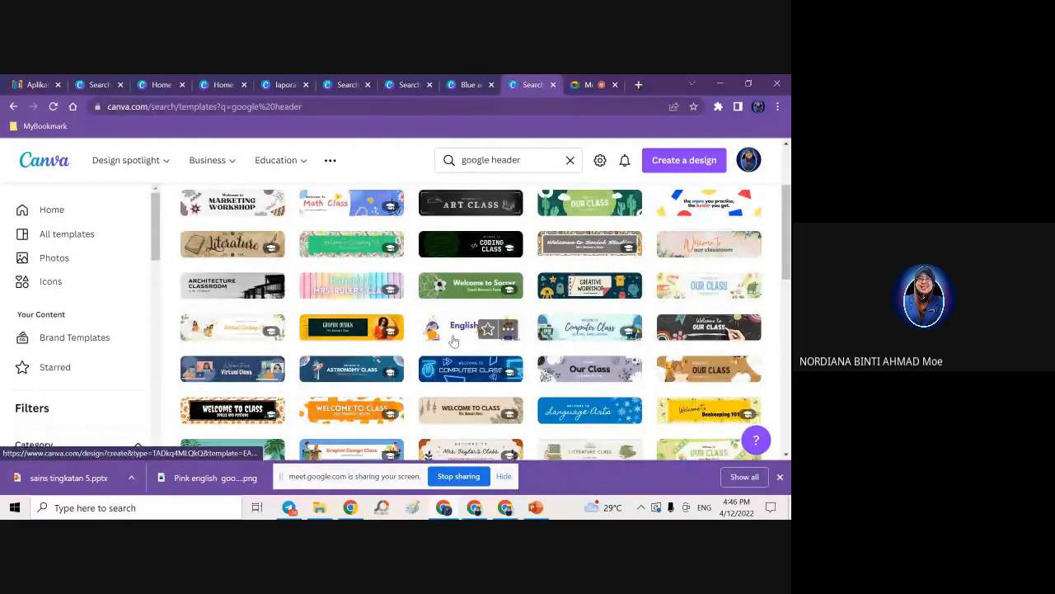
pyautogui.click(453, 338)
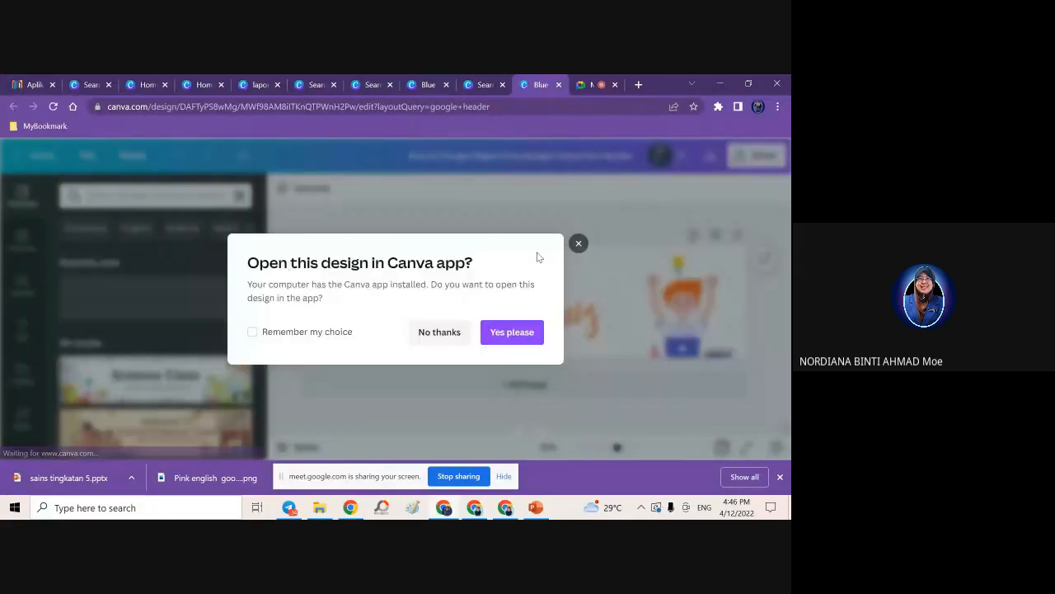
pyautogui.click(579, 245)
pyautogui.click(372, 310)
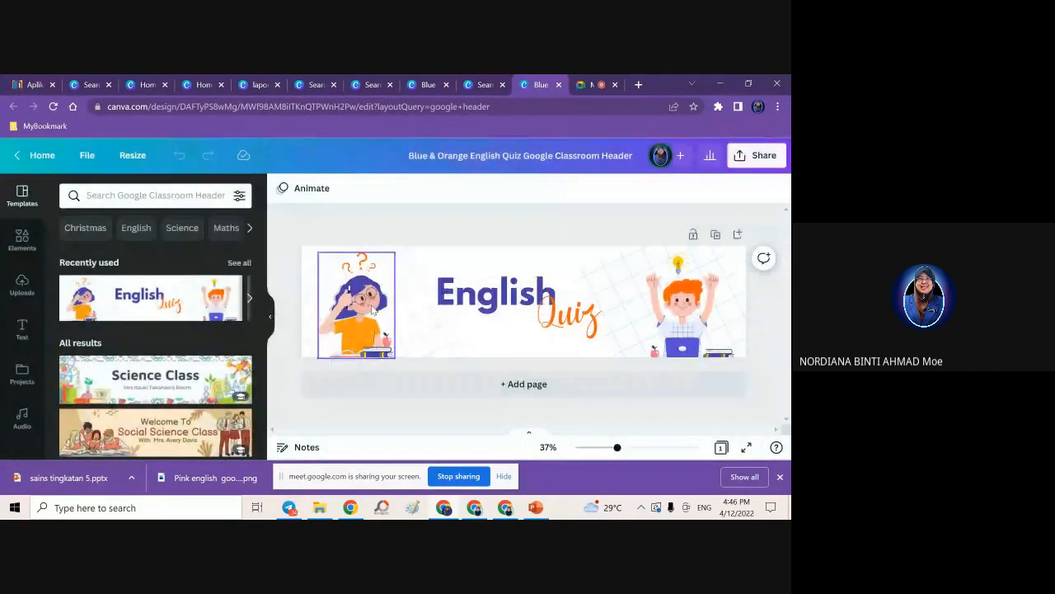
pyautogui.press('Delete')
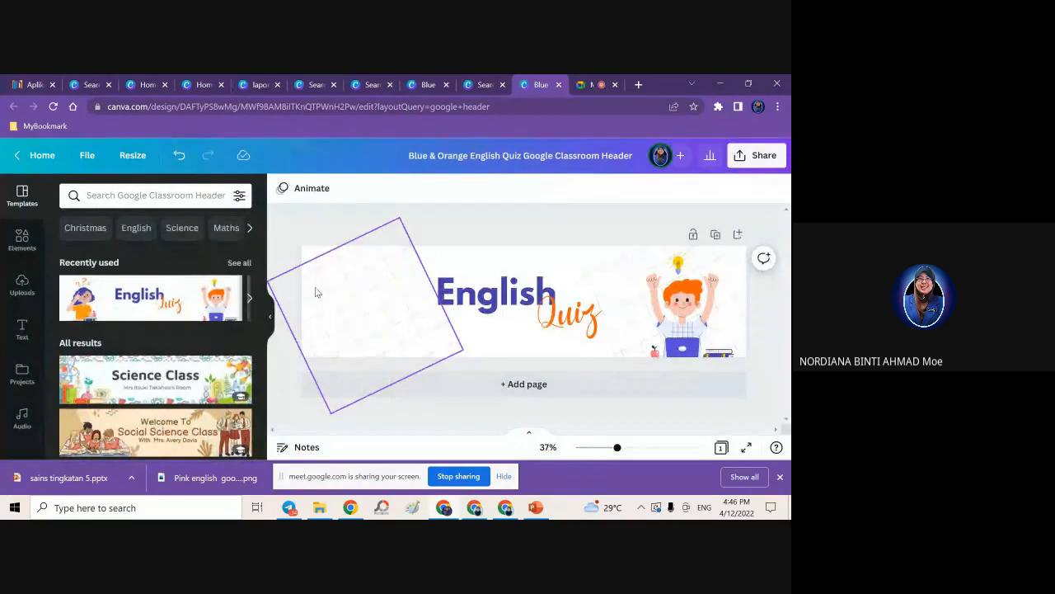
# Upload the image "Logo Jata KPM 01 hitam" from the LOGO KPM JATA folder in Pictures
pyautogui.click(22, 283)
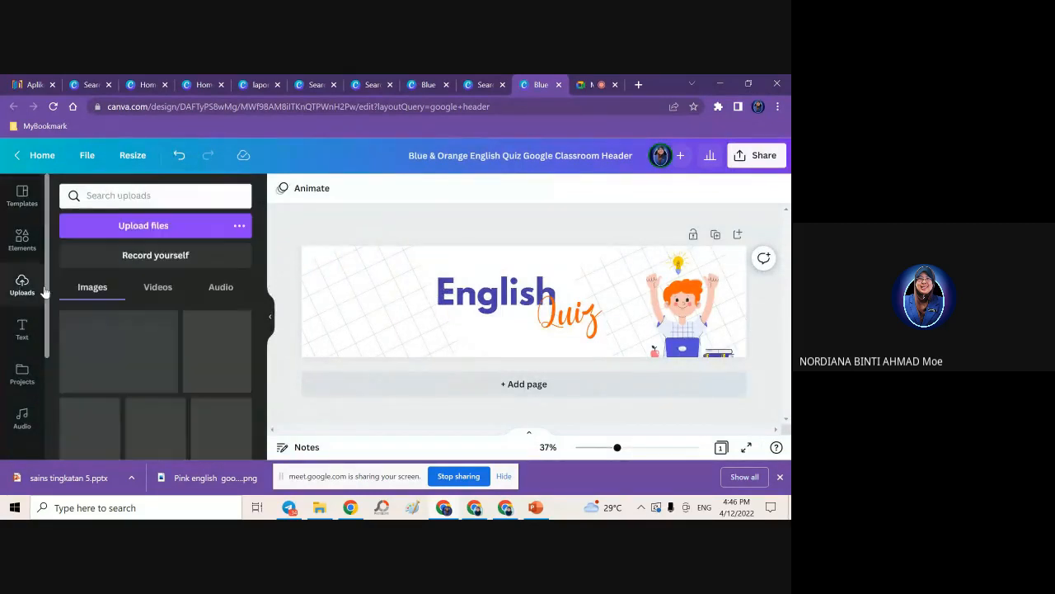
pyautogui.click(152, 258)
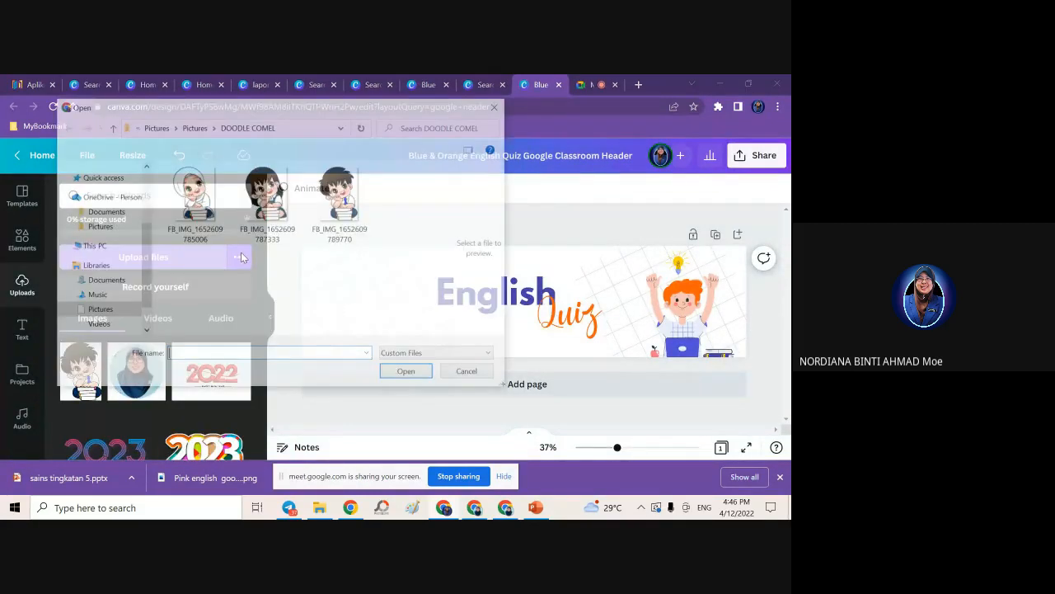
pyautogui.click(110, 126)
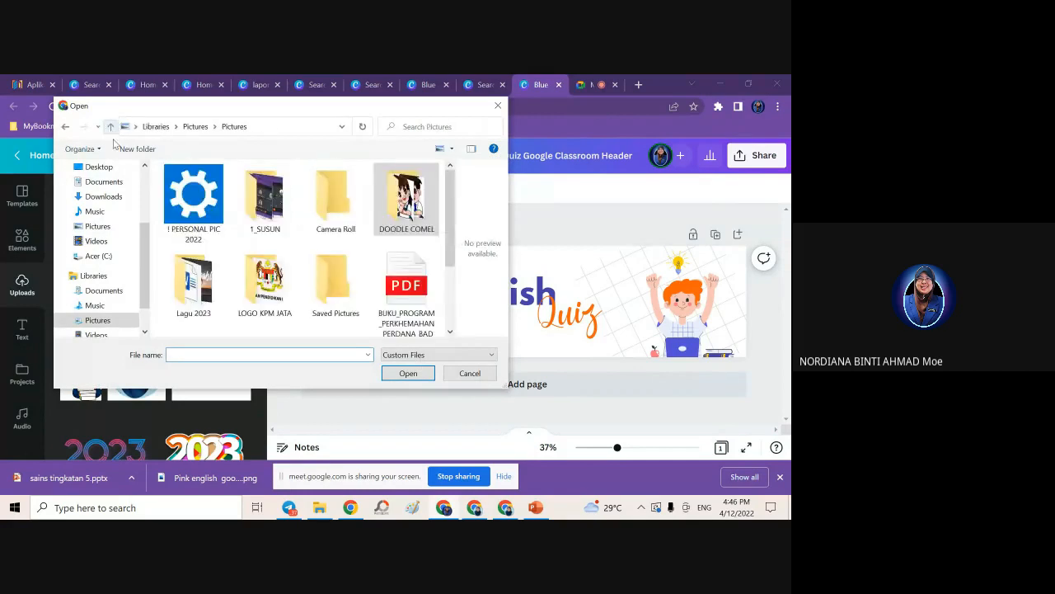
pyautogui.scroll(-1, 244, 239)
pyautogui.doubleClick(250, 198)
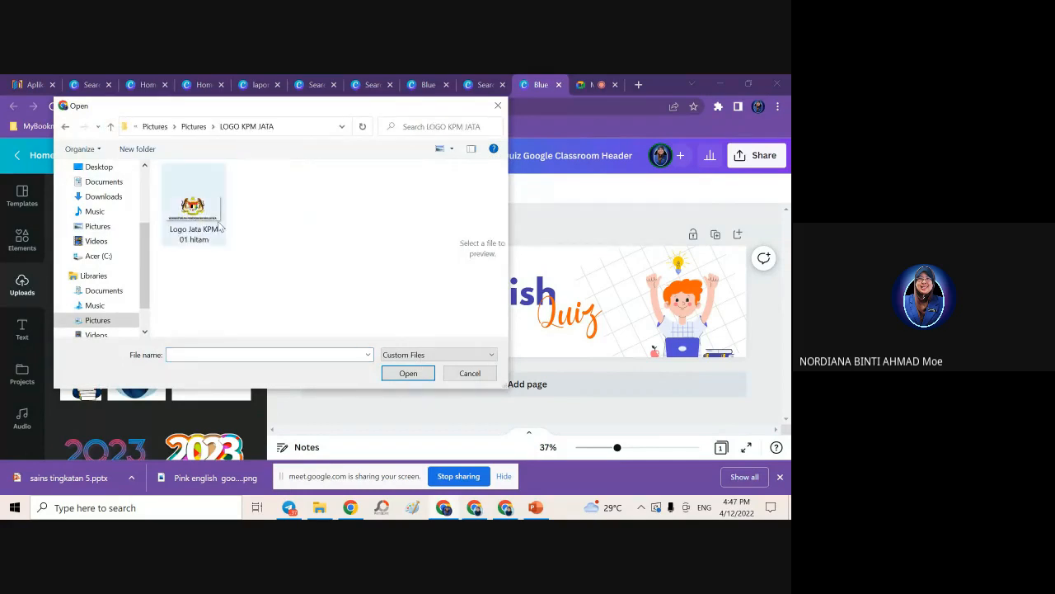
pyautogui.doubleClick(199, 212)
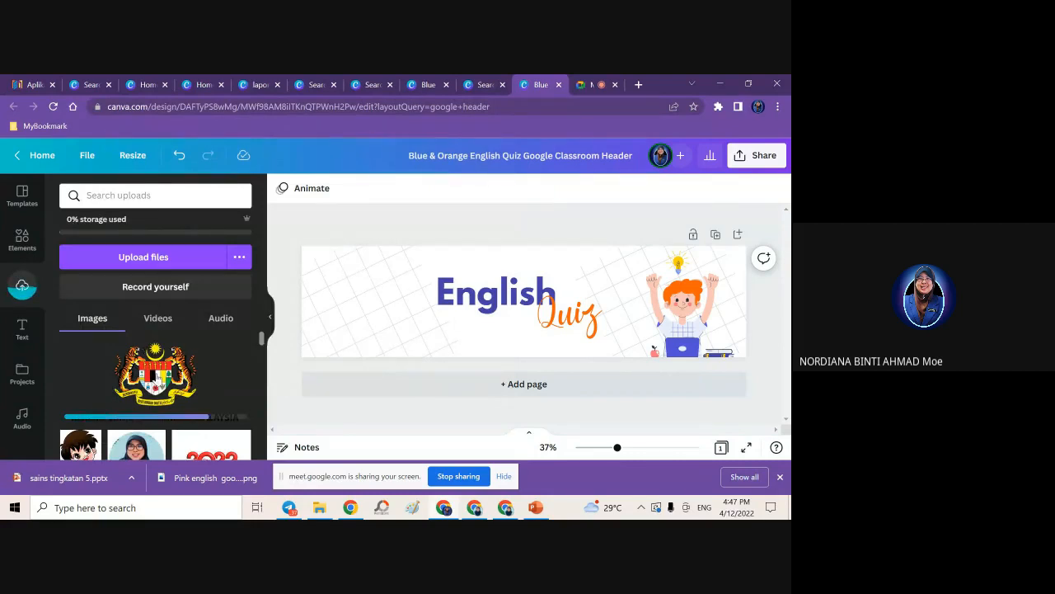
# Add the uploaded ministry logo to the header, shrink it, and place it in the banner's upper-left corner
pyautogui.click(156, 375)
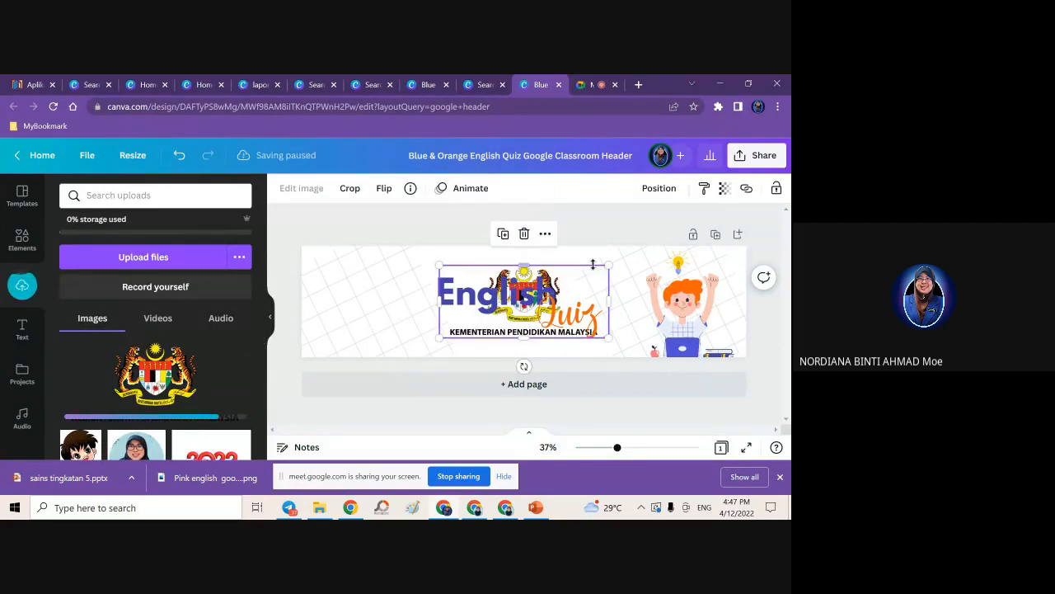
pyautogui.moveTo(608, 265); pyautogui.dragTo(534, 297)
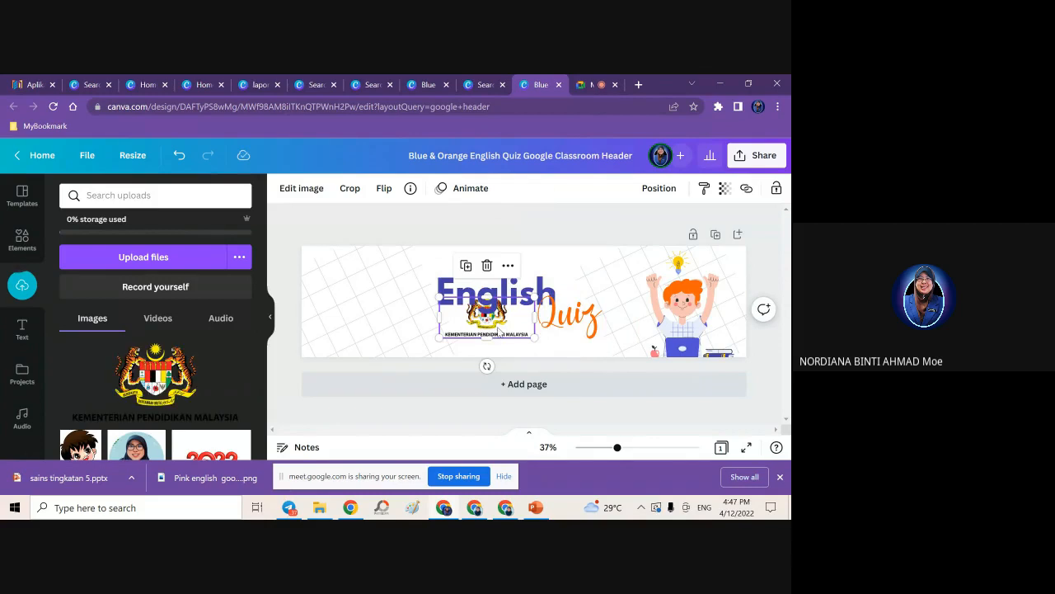
pyautogui.moveTo(499, 332); pyautogui.dragTo(362, 281)
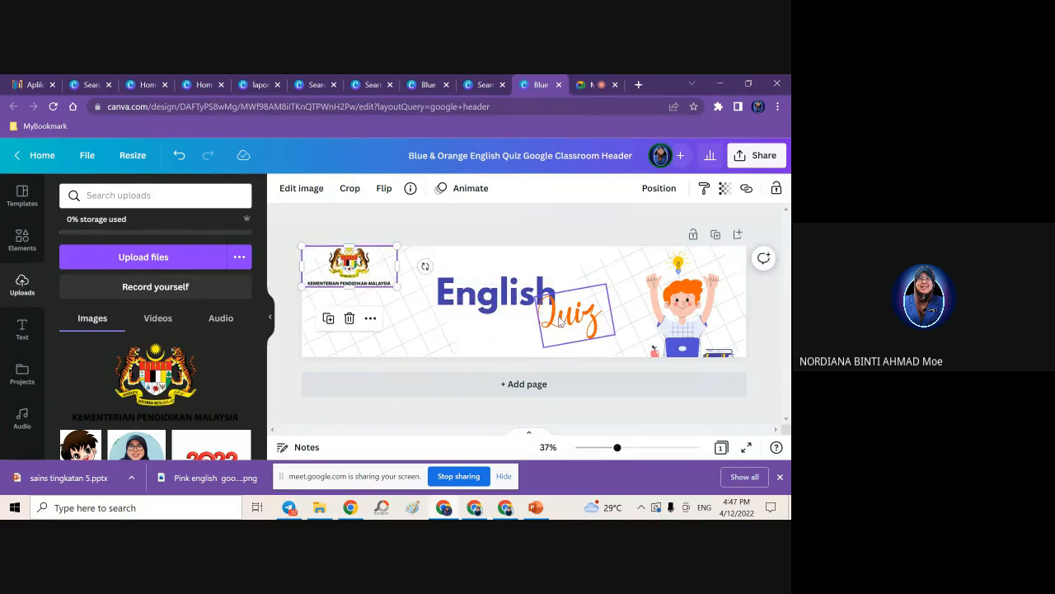
# Clear the orange script text "Quiz" from the header
pyautogui.click(541, 328)
pyautogui.doubleClick(542, 328)
pyautogui.press('BackSpace')
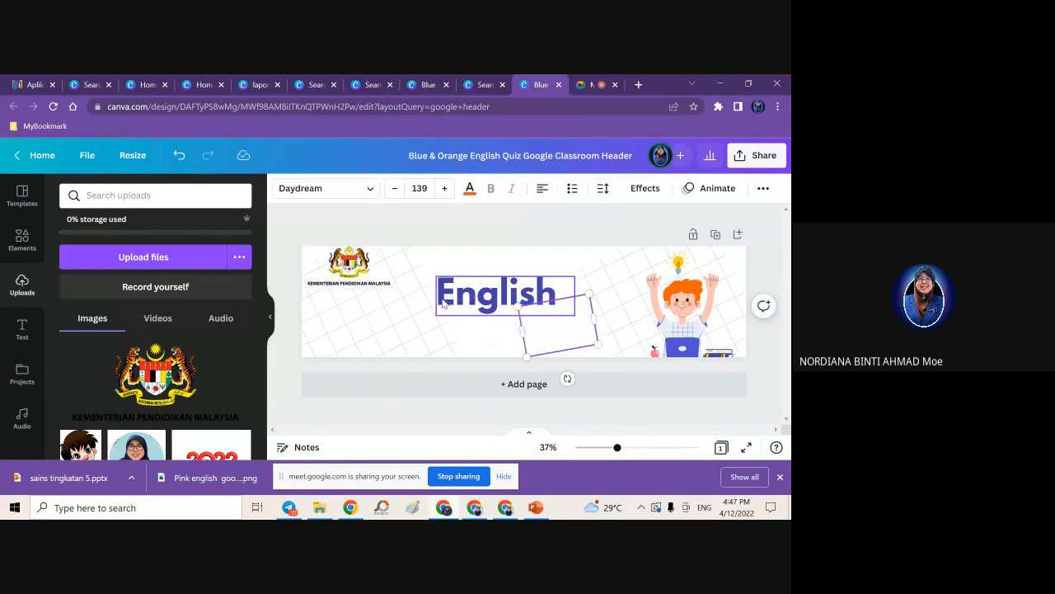
# Replace the heading "English" with "Soal Selidik" and fit it on one line between the logo and the boy
pyautogui.click(465, 297)
pyautogui.doubleClick(464, 298)
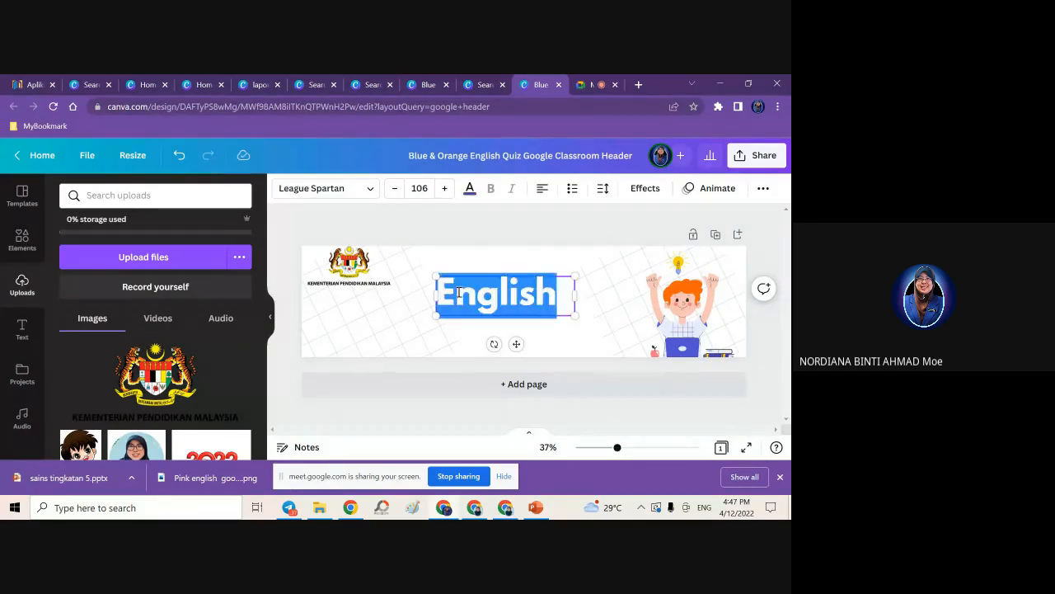
pyautogui.write('Soal Sedlidik')
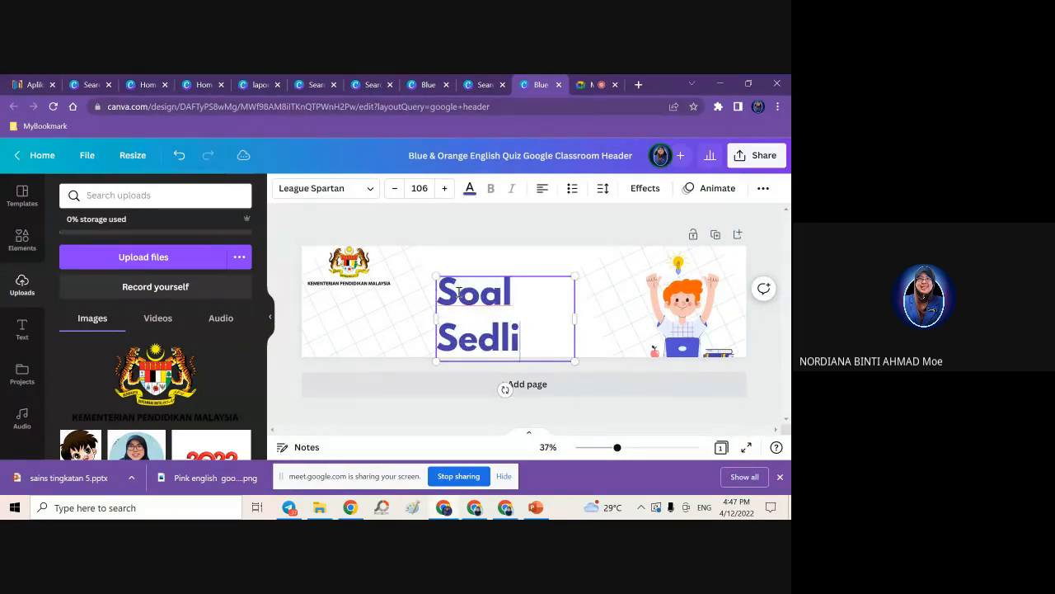
pyautogui.press('BackSpace')
pyautogui.press('BackSpace')
pyautogui.press('BackSpace')
pyautogui.press('BackSpace')
pyautogui.press('BackSpace')
pyautogui.write('lidik')
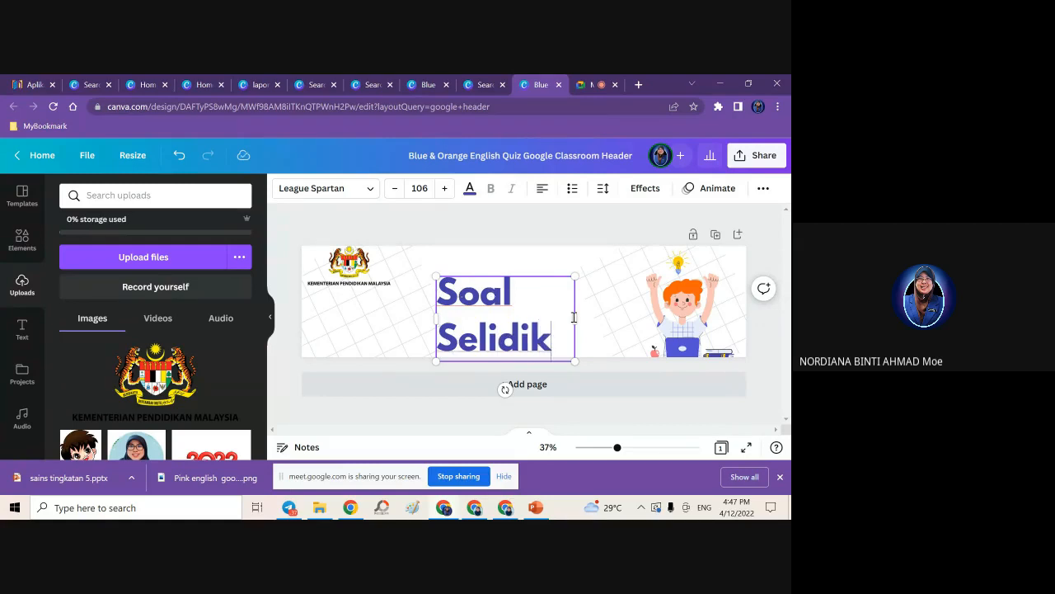
pyautogui.moveTo(575, 317); pyautogui.dragTo(639, 317)
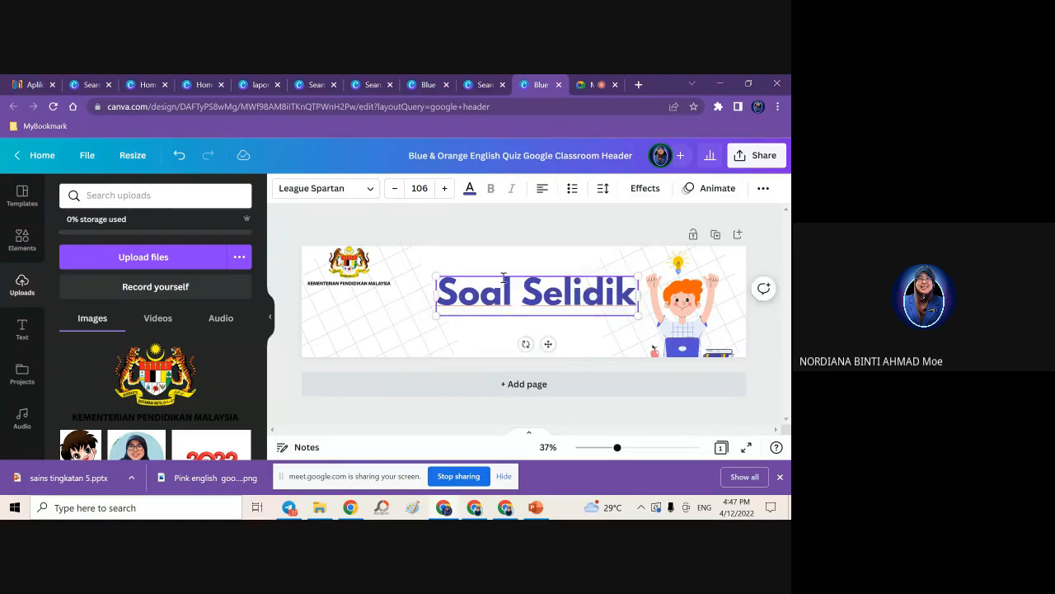
pyautogui.moveTo(503, 273); pyautogui.dragTo(477, 264)
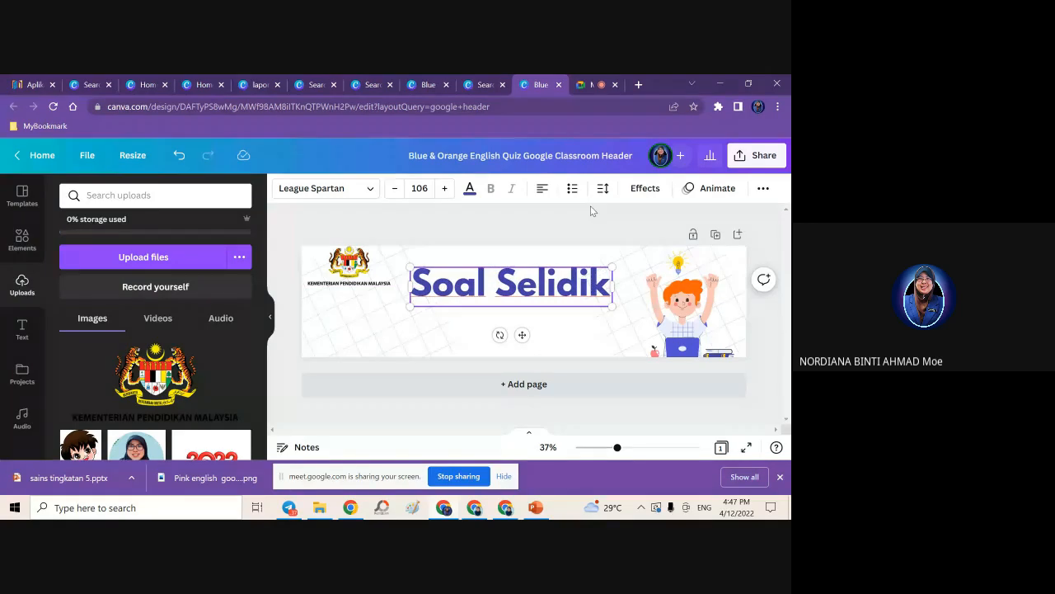
# Try the Neon, Glitch and Background effects on the "Soal Selidik" heading and settle on the Shadow style
pyautogui.click(646, 187)
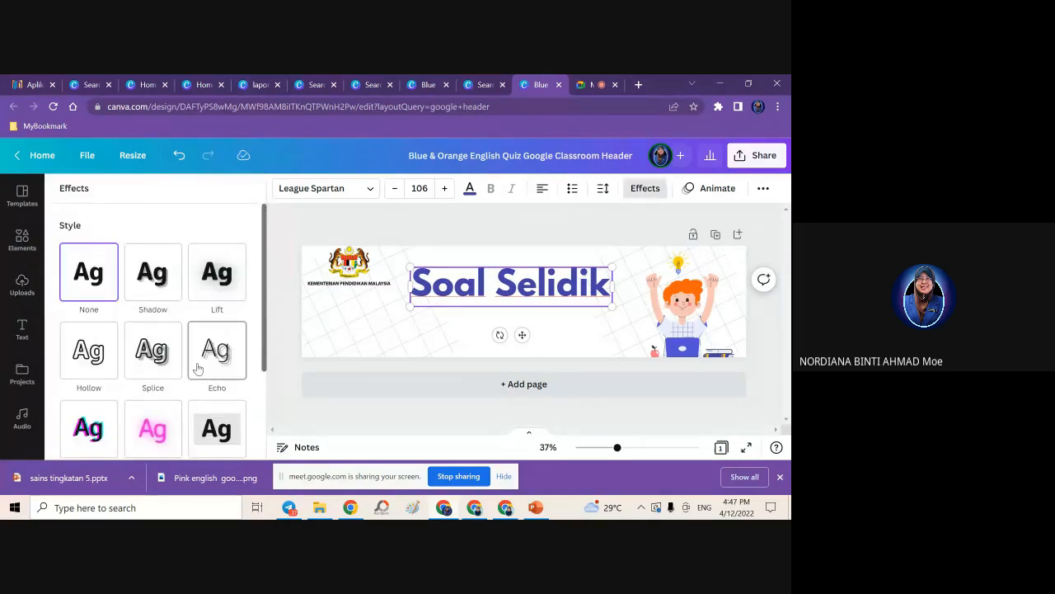
pyautogui.click(141, 441)
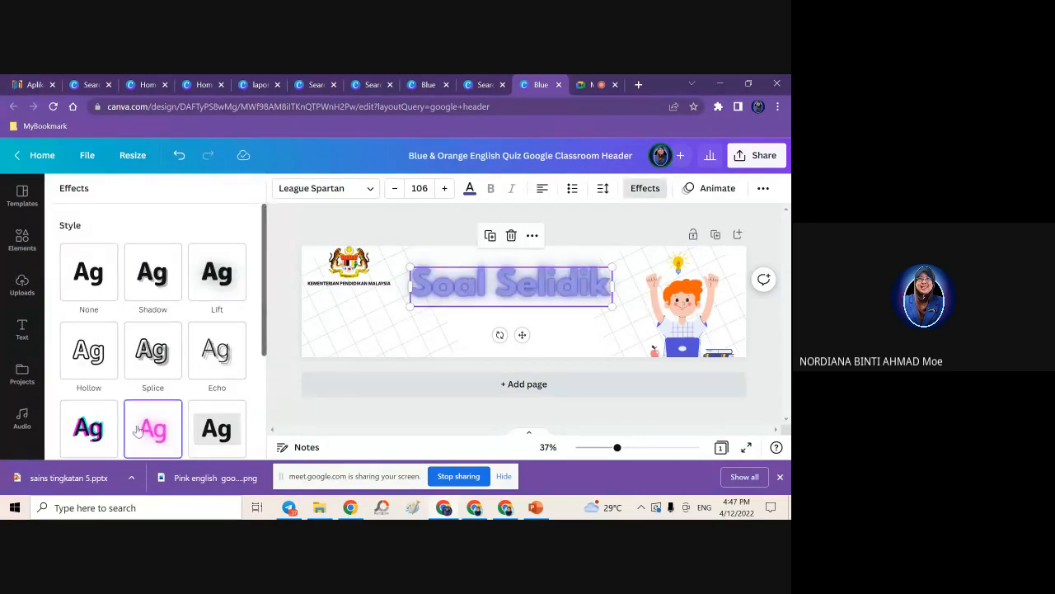
pyautogui.click(92, 441)
pyautogui.click(216, 441)
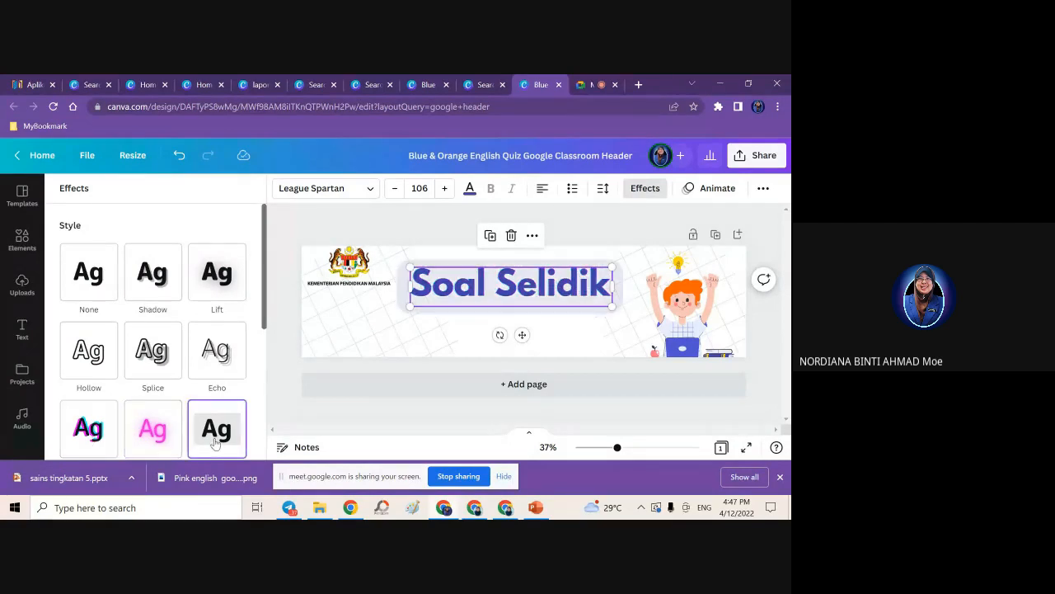
pyautogui.click(150, 285)
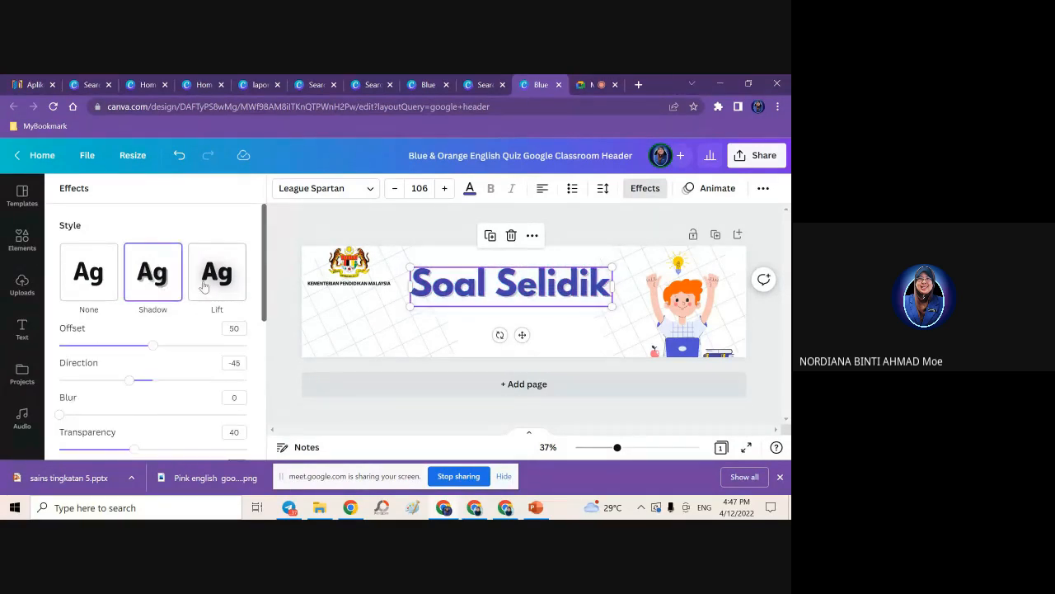
# Try pink on the "Soal Selidik" heading, and settle on the orange-red from the logo's photo colours
pyautogui.click(470, 191)
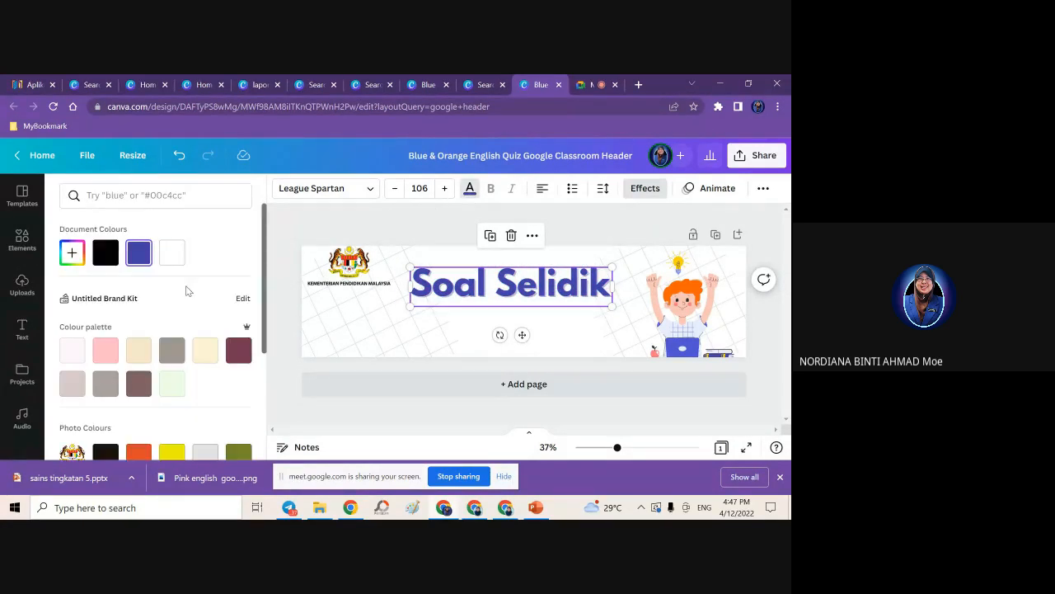
pyautogui.click(100, 346)
pyautogui.scroll(-1, 107, 363)
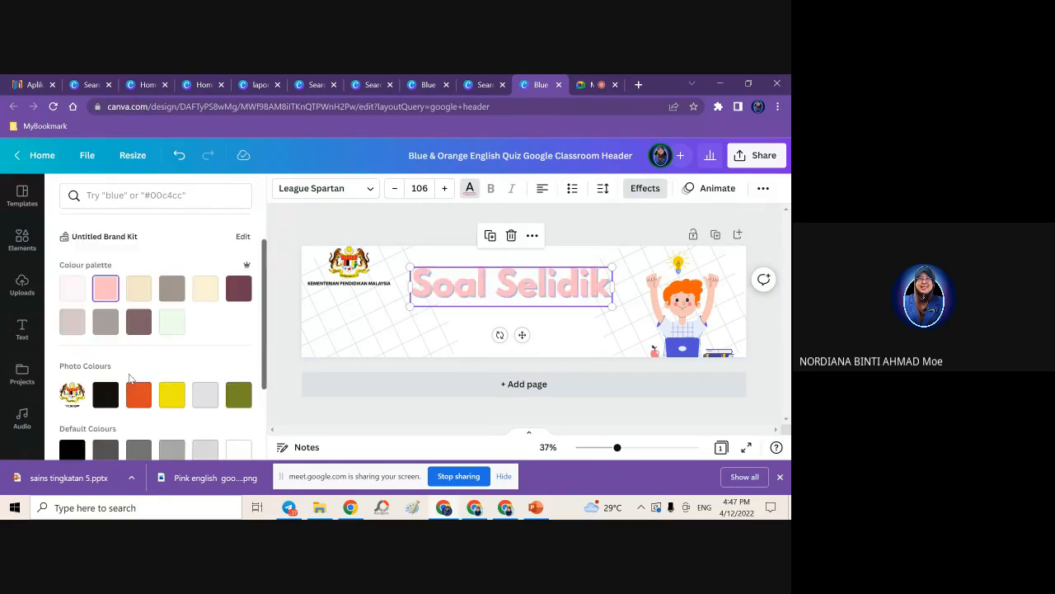
pyautogui.click(136, 398)
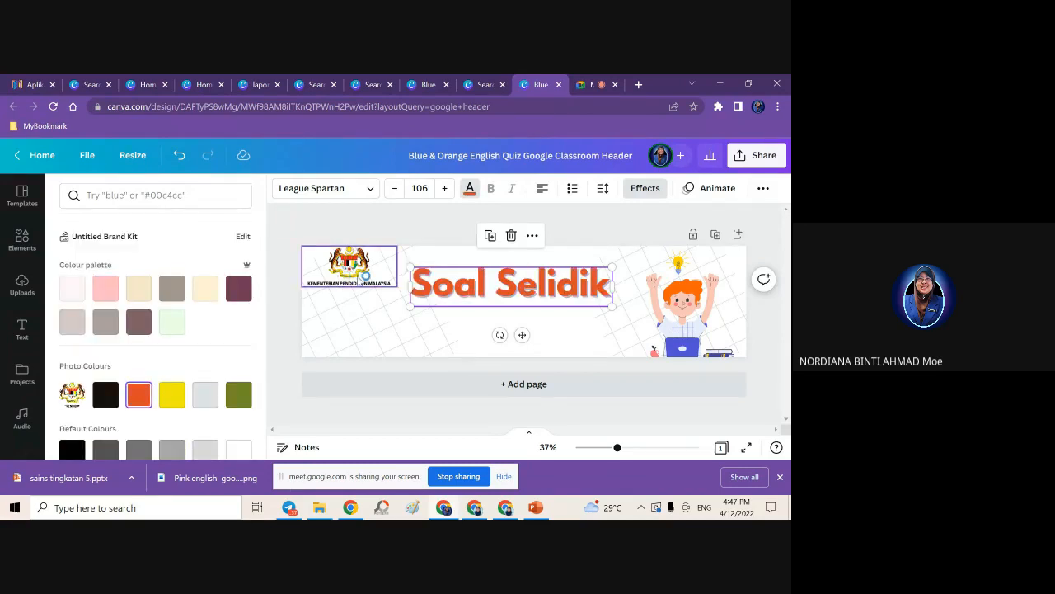
# Try the Advetime and Archivo Black fonts on the "Soal Selidik" heading and settle on Bukhari Script
pyautogui.click(369, 189)
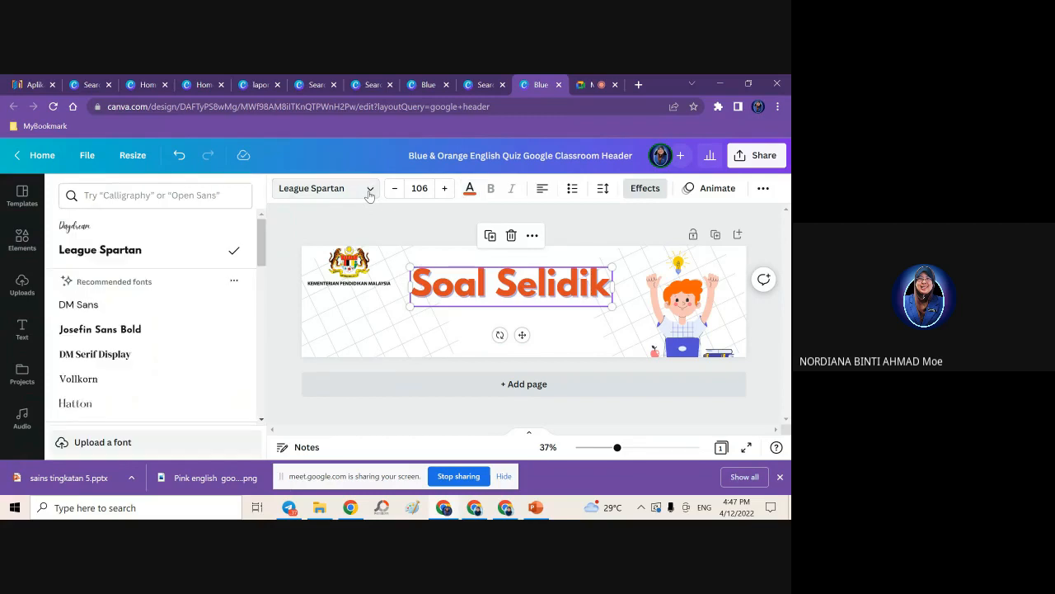
pyautogui.scroll(-2, 153, 329)
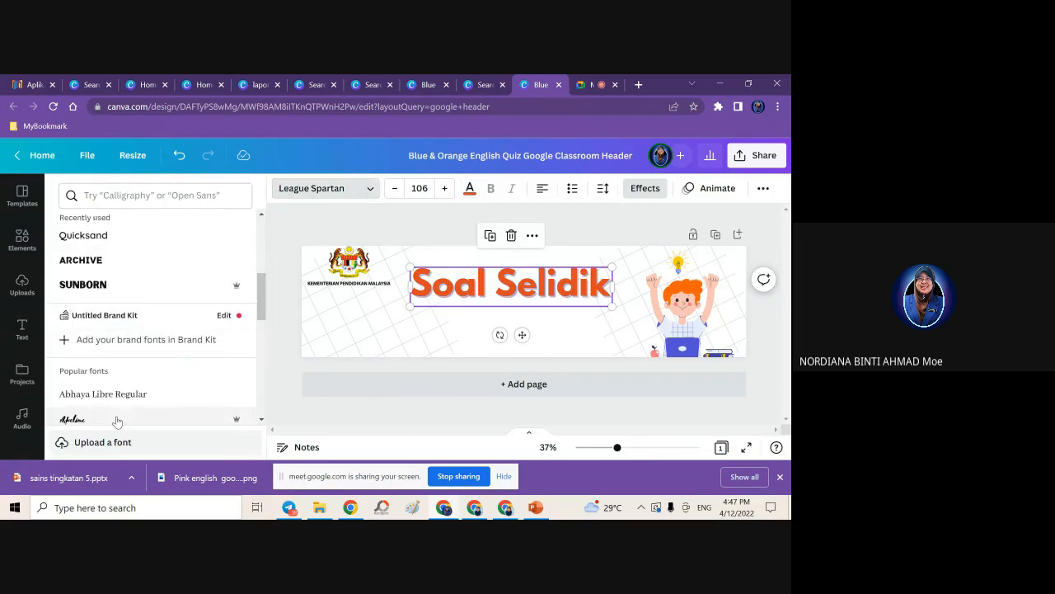
pyautogui.click(117, 421)
pyautogui.scroll(-1, 117, 419)
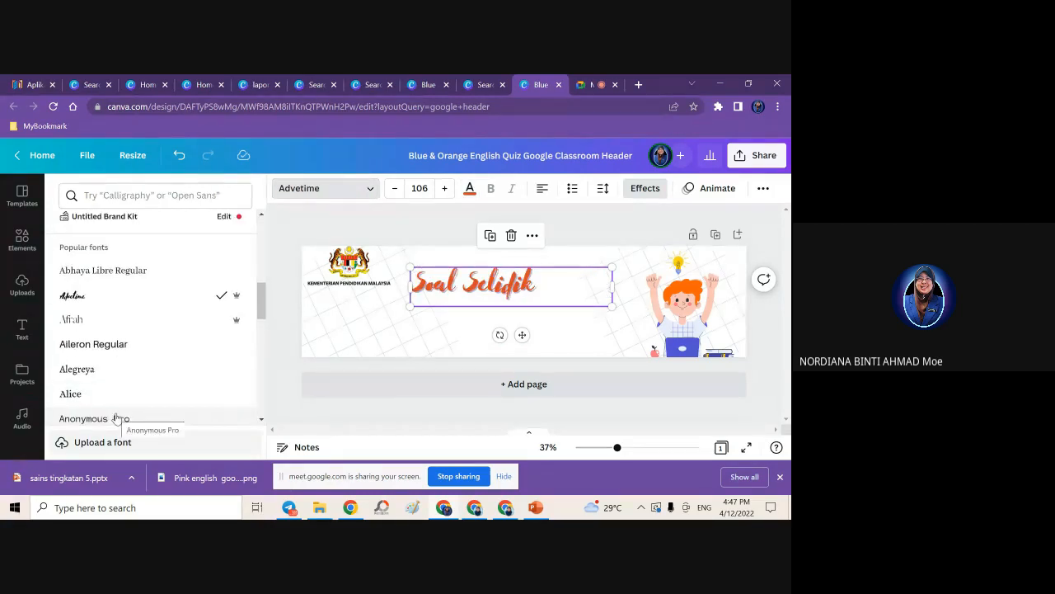
pyautogui.scroll(-3, 117, 419)
pyautogui.scroll(-1, 115, 355)
pyautogui.click(110, 307)
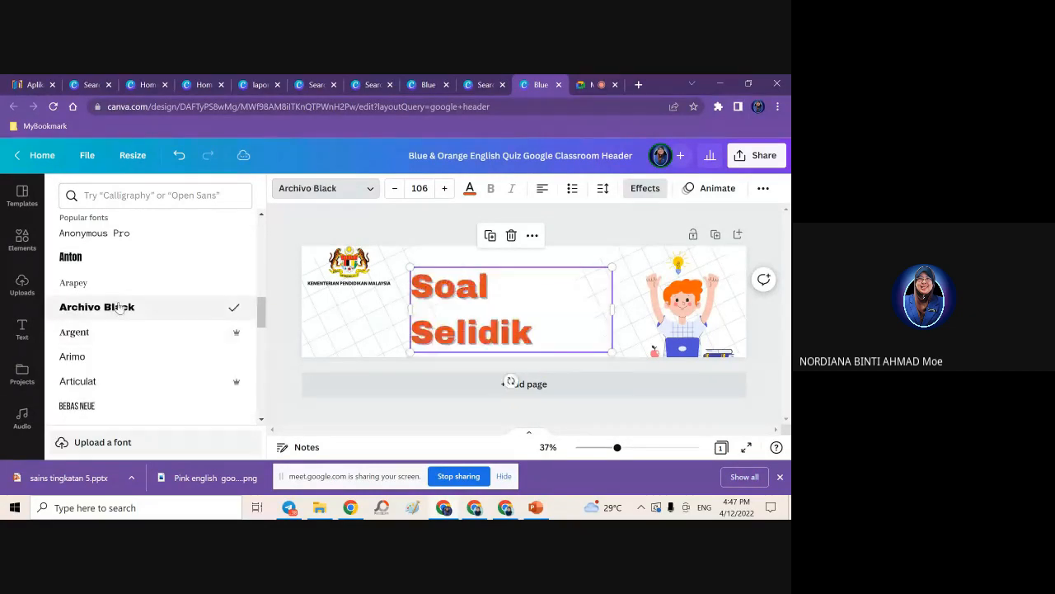
pyautogui.scroll(-3, 78, 394)
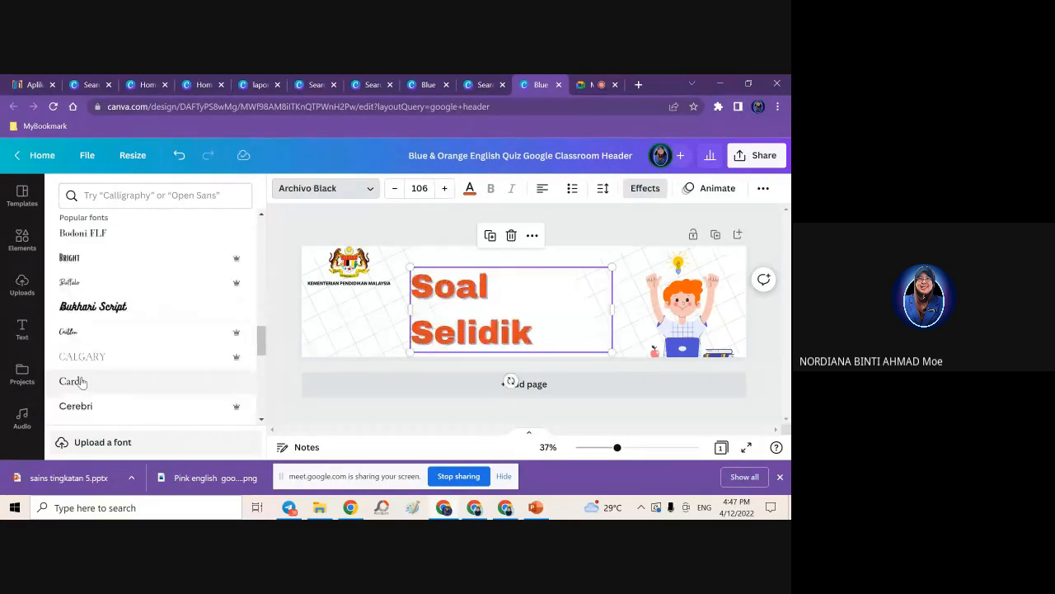
pyautogui.click(101, 306)
# Recolour the "Soal Selidik" heading dark blue from the default colours and shrink it to font size 78.4
pyautogui.click(470, 188)
pyautogui.scroll(-3, 165, 354)
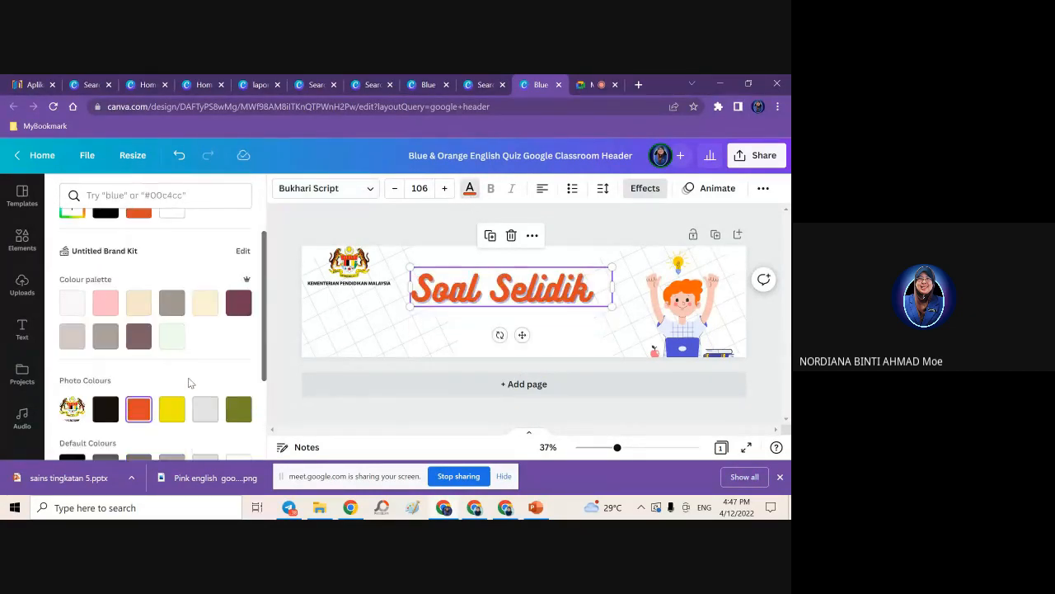
pyautogui.scroll(-1, 188, 398)
pyautogui.click(238, 398)
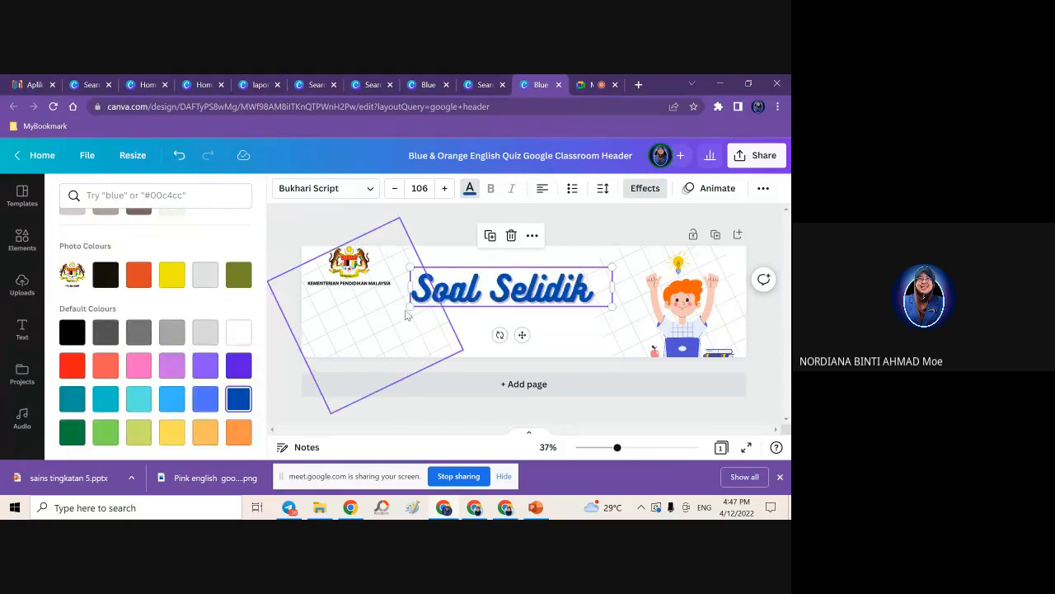
pyautogui.moveTo(410, 305); pyautogui.dragTo(462, 298)
# Add the pink and yellow notebooks graphic from the School elements and place it below the ministry logo, slightly enlarged
pyautogui.click(679, 306)
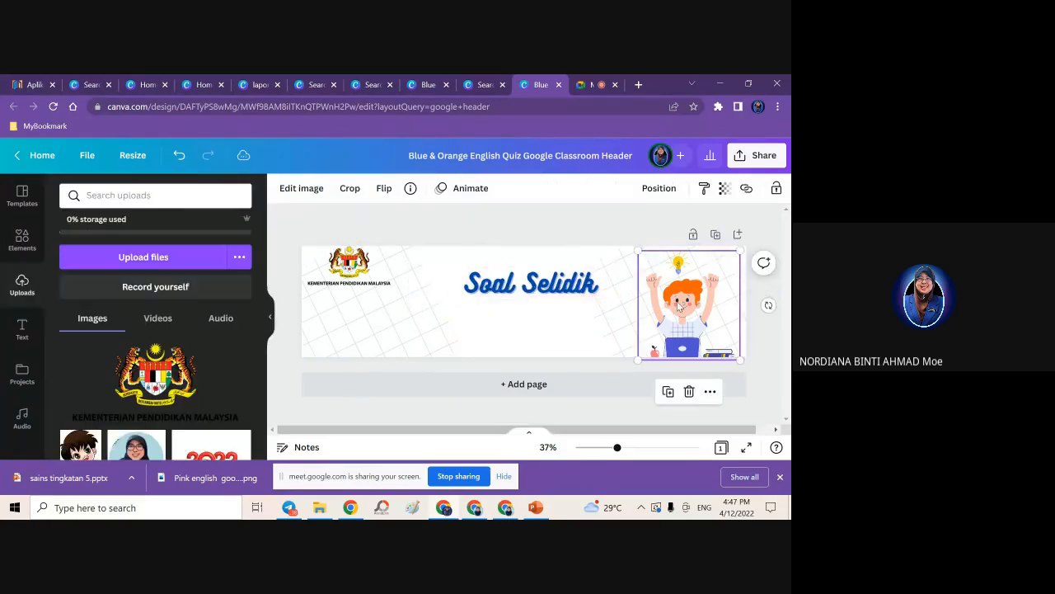
pyautogui.click(22, 240)
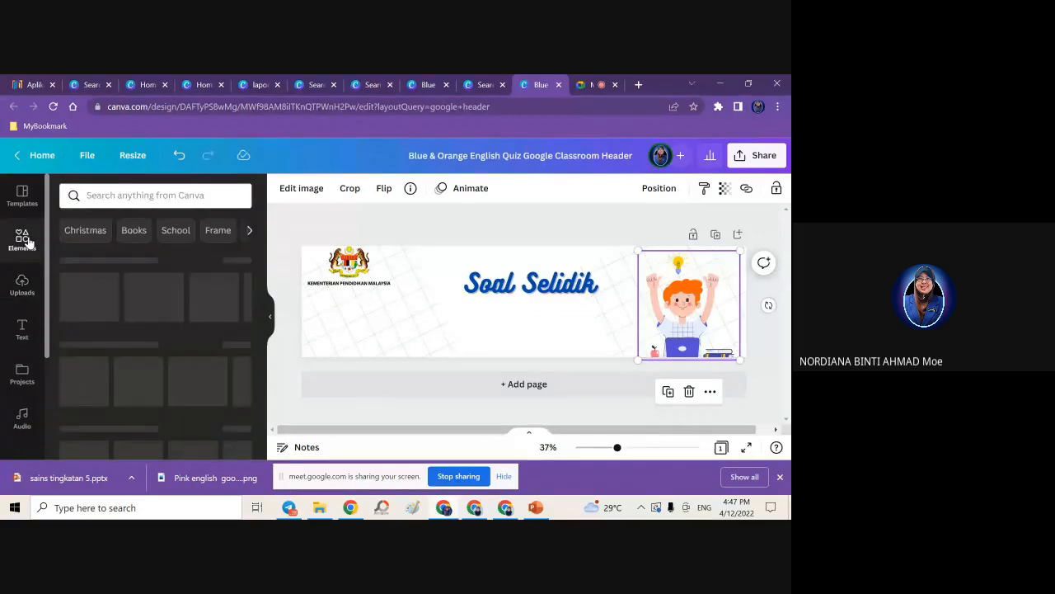
pyautogui.click(175, 234)
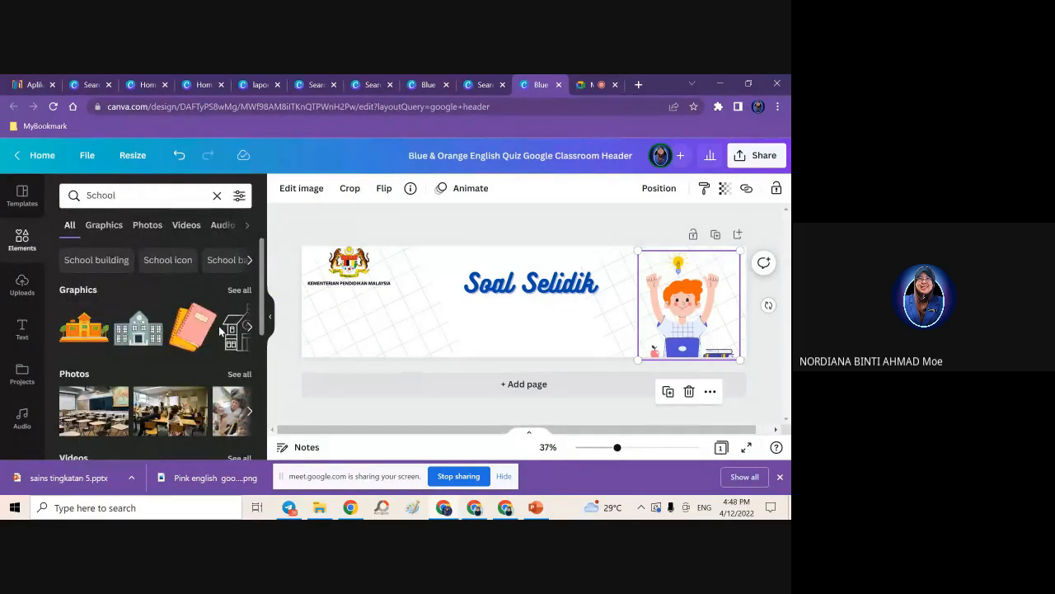
pyautogui.click(187, 345)
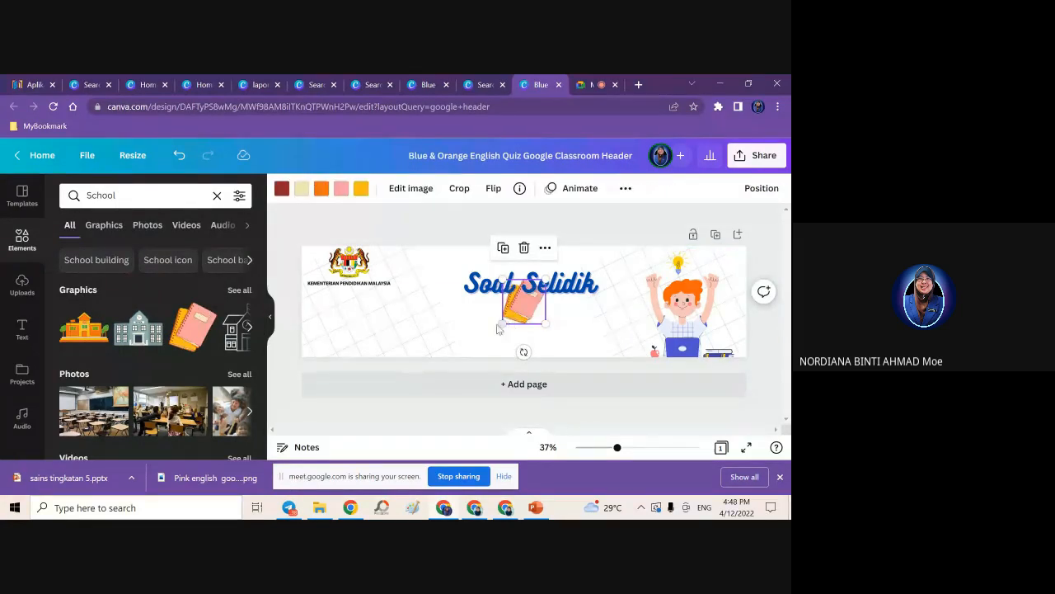
pyautogui.moveTo(501, 324); pyautogui.dragTo(337, 337)
pyautogui.moveTo(373, 294); pyautogui.dragTo(361, 305)
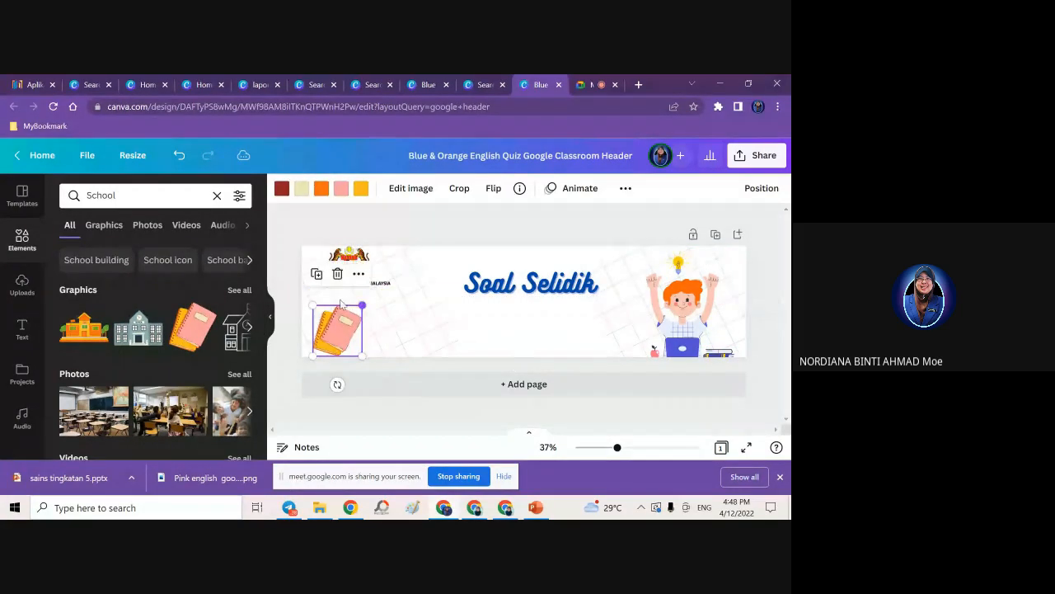
# Move the "Soal Selidik" heading slightly down and closer to the ministry logo
pyautogui.click(115, 196)
pyautogui.click(503, 285)
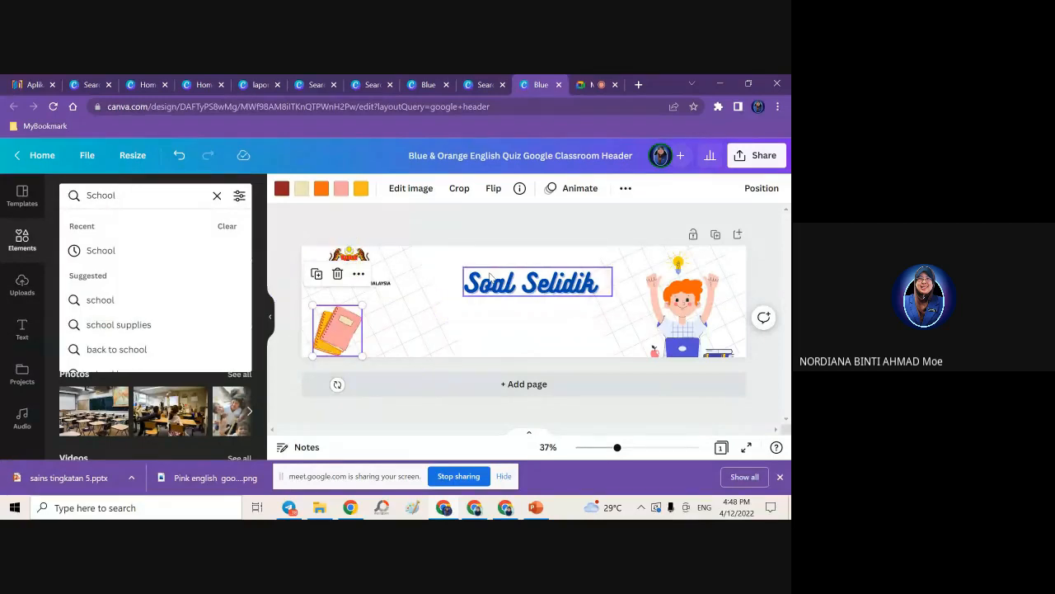
pyautogui.moveTo(503, 284); pyautogui.dragTo(468, 289)
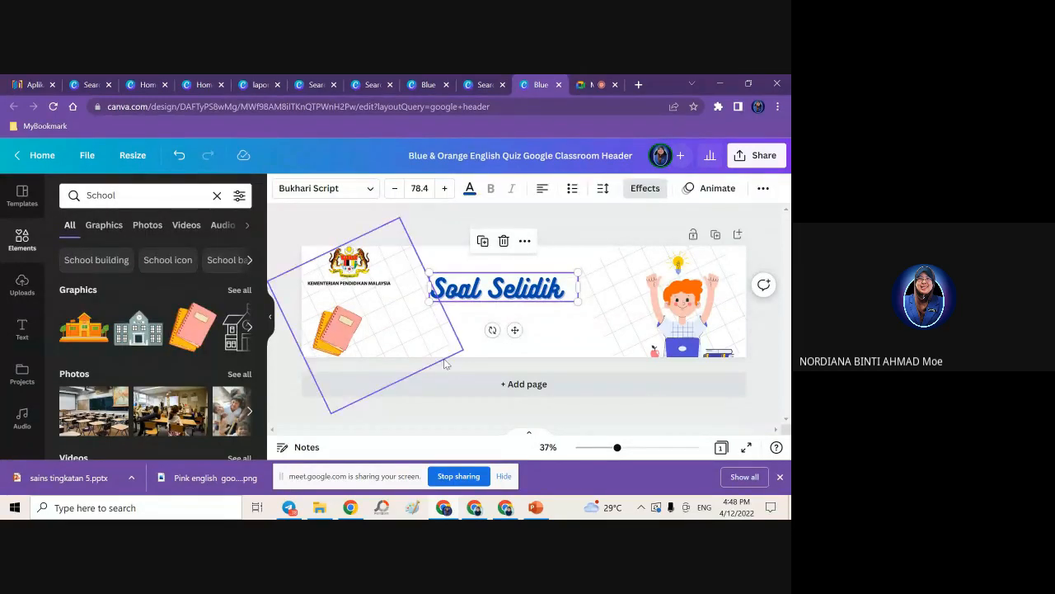
# Download the finished header as a PNG file
pyautogui.click(758, 164)
pyautogui.scroll(-3, 744, 240)
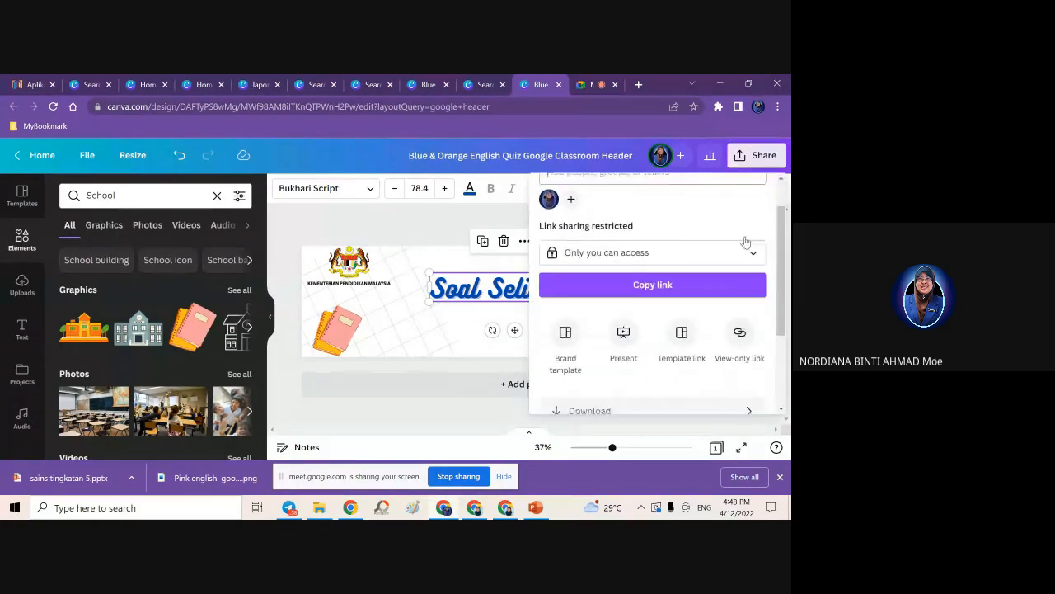
pyautogui.click(707, 288)
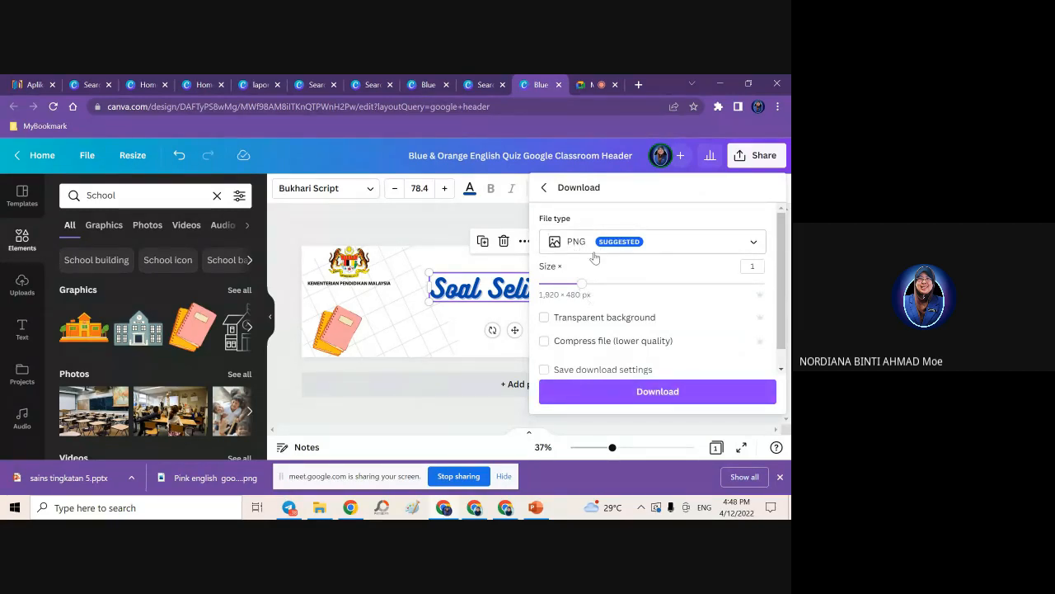
pyautogui.click(651, 393)
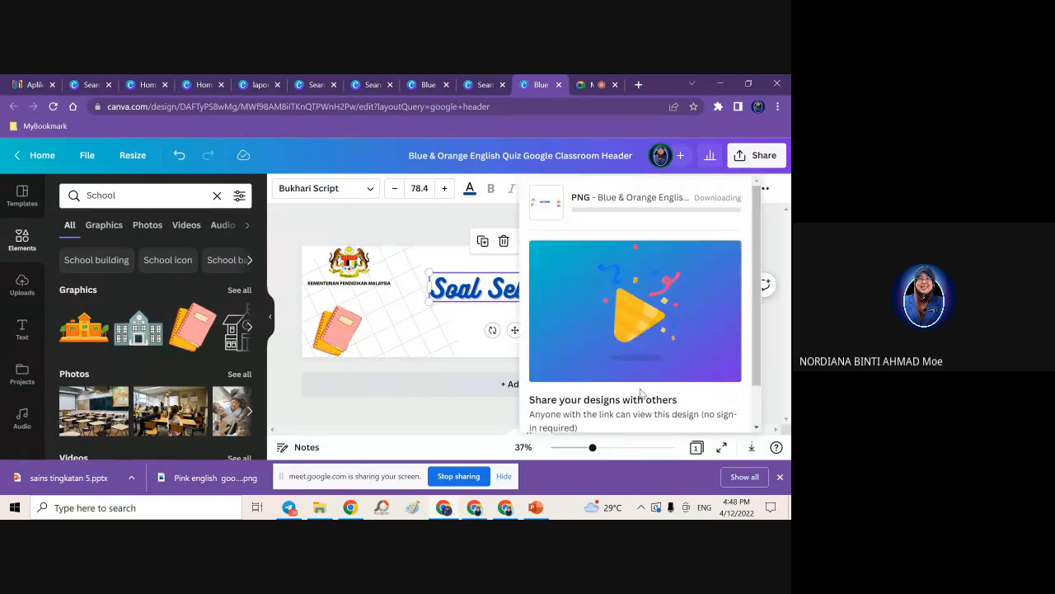
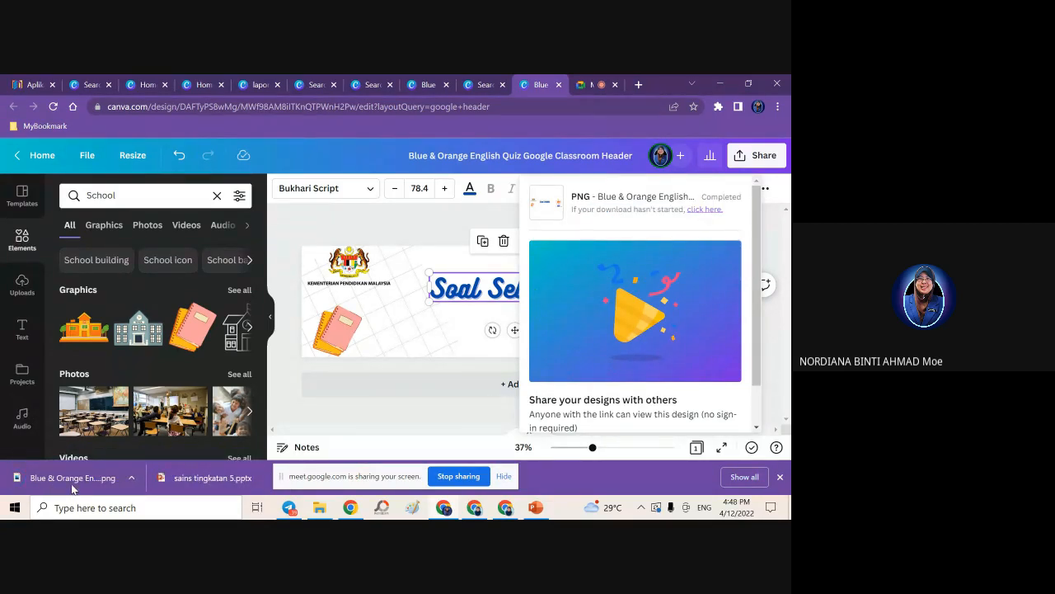
# Open the downloaded "Blue & Orange English Quiz Google Classroom Header" image from the Downloads folder to check it
pyautogui.click(319, 508)
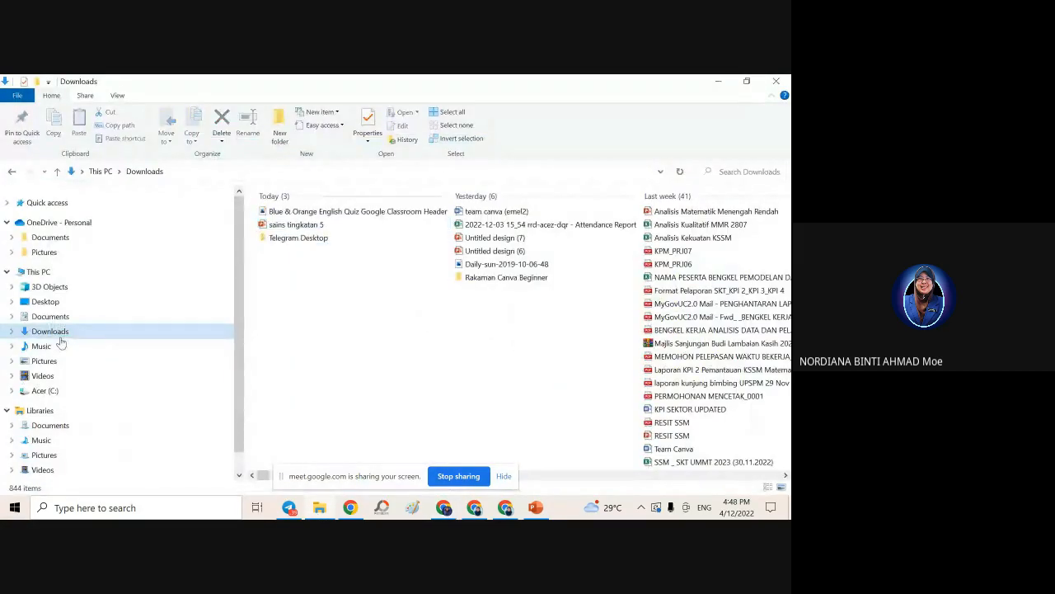
pyautogui.click(300, 213)
pyautogui.doubleClick(300, 213)
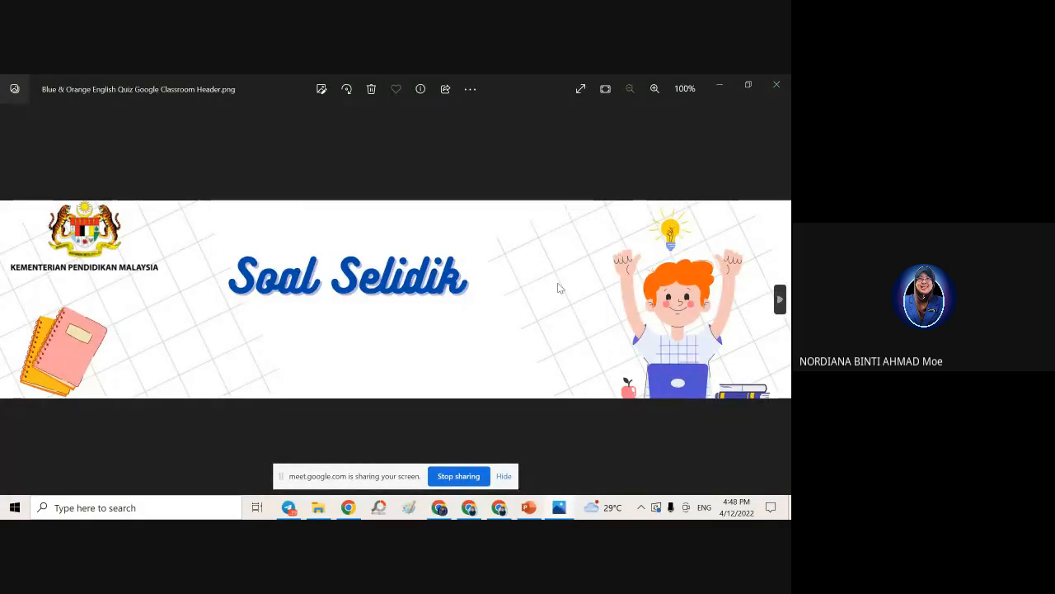
pyautogui.click(474, 512)
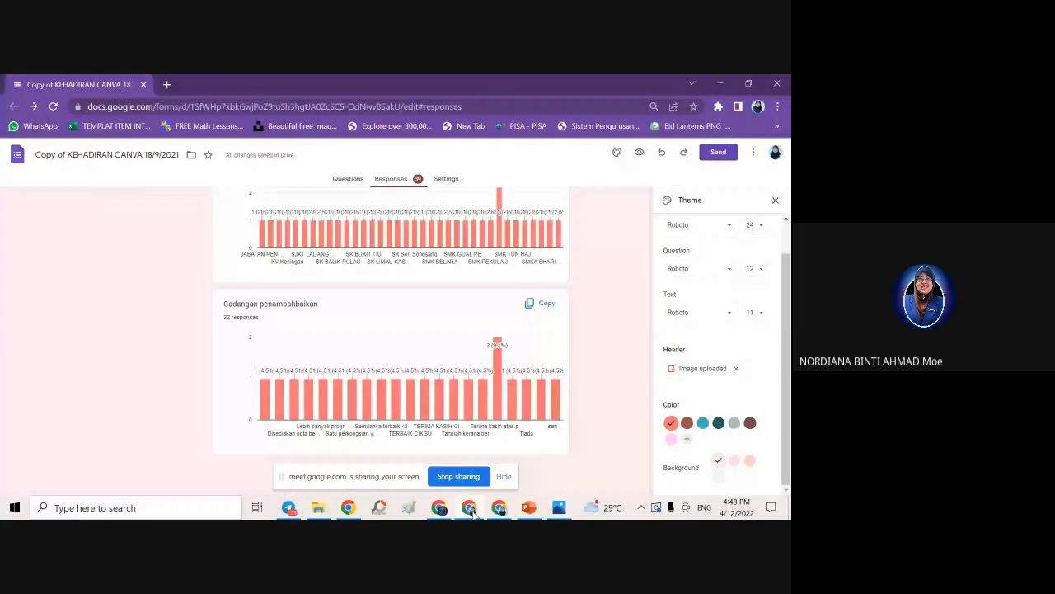
pyautogui.click(503, 511)
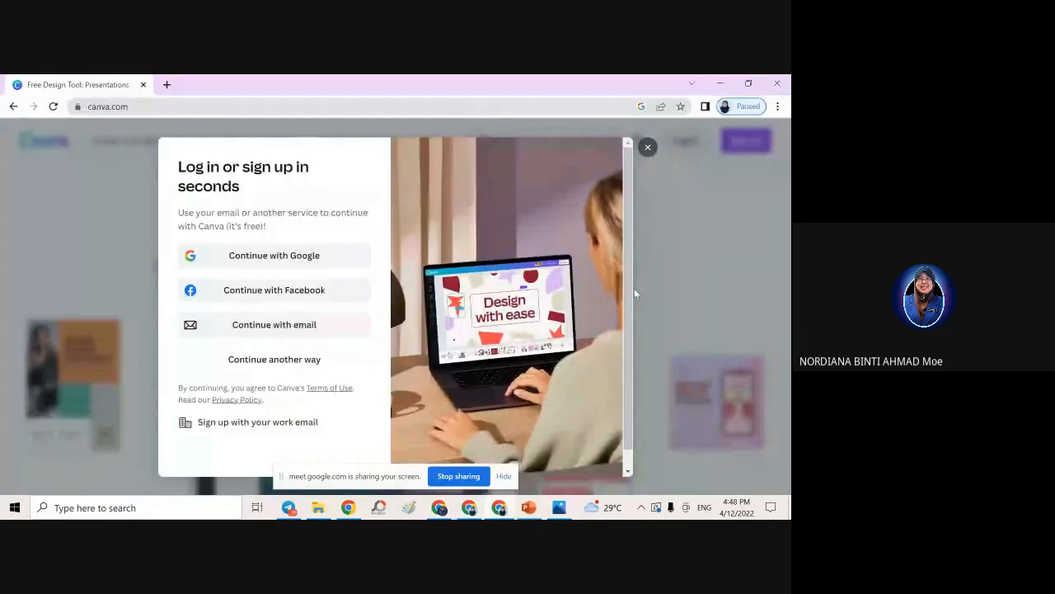
# Switch back to the header design in Canva, return to the home page and search the templates for "banner"
pyautogui.click(444, 509)
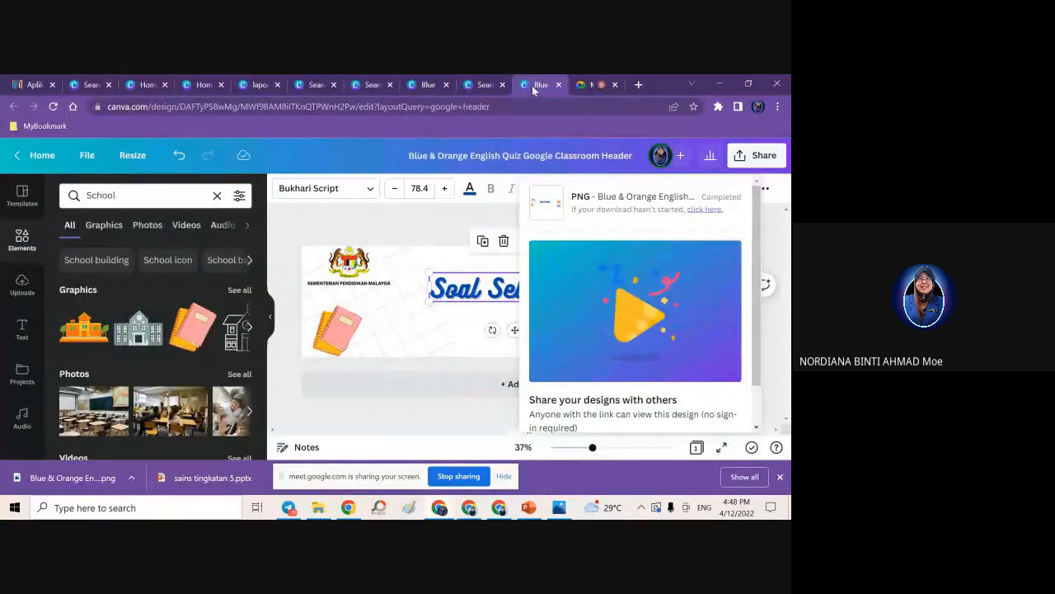
pyautogui.click(327, 230)
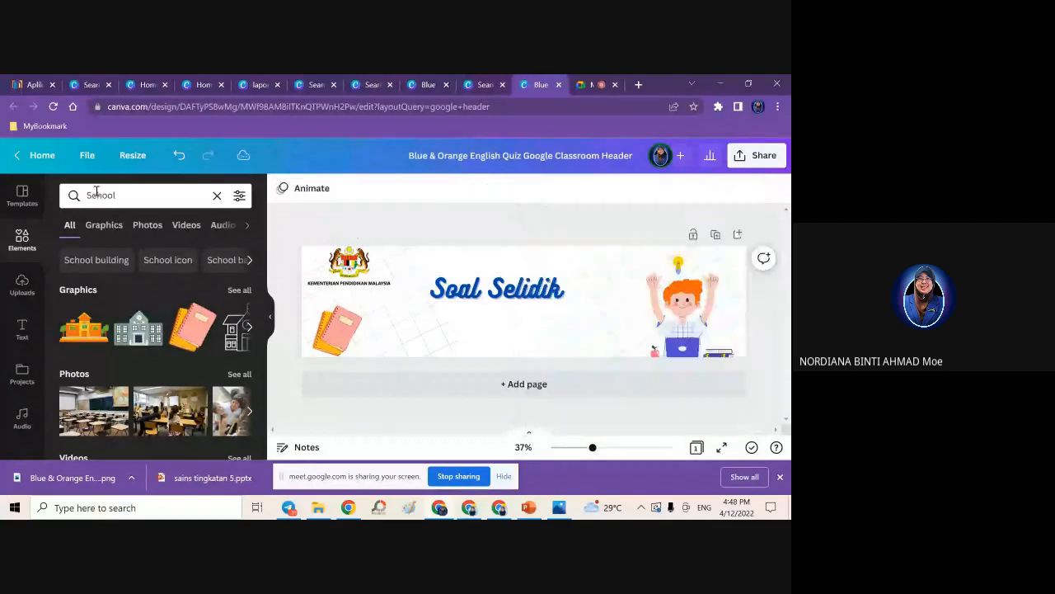
pyautogui.click(88, 157)
pyautogui.click(42, 155)
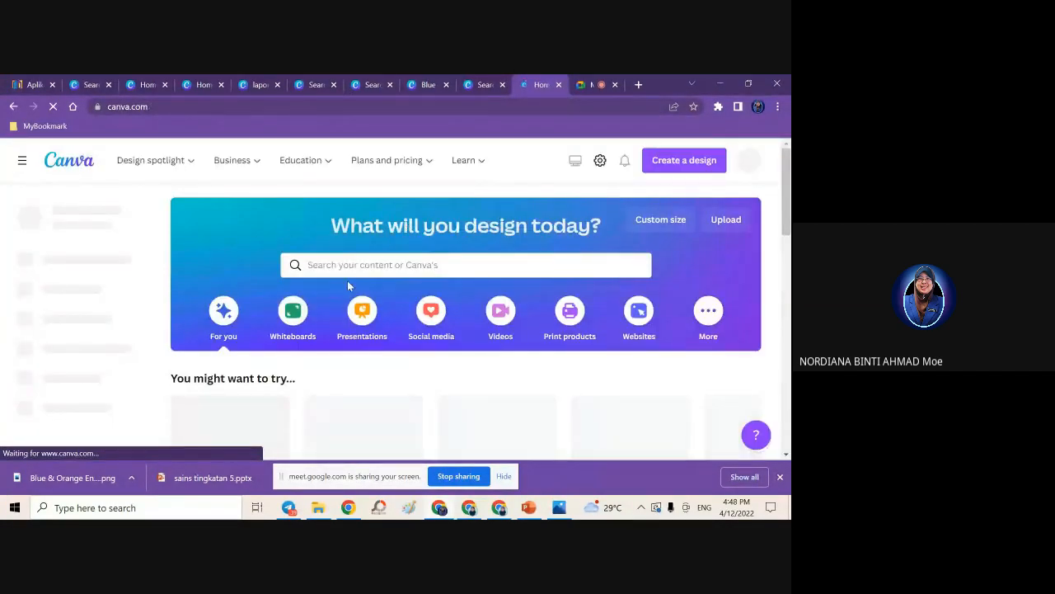
pyautogui.click(336, 262)
pyautogui.write('banner')
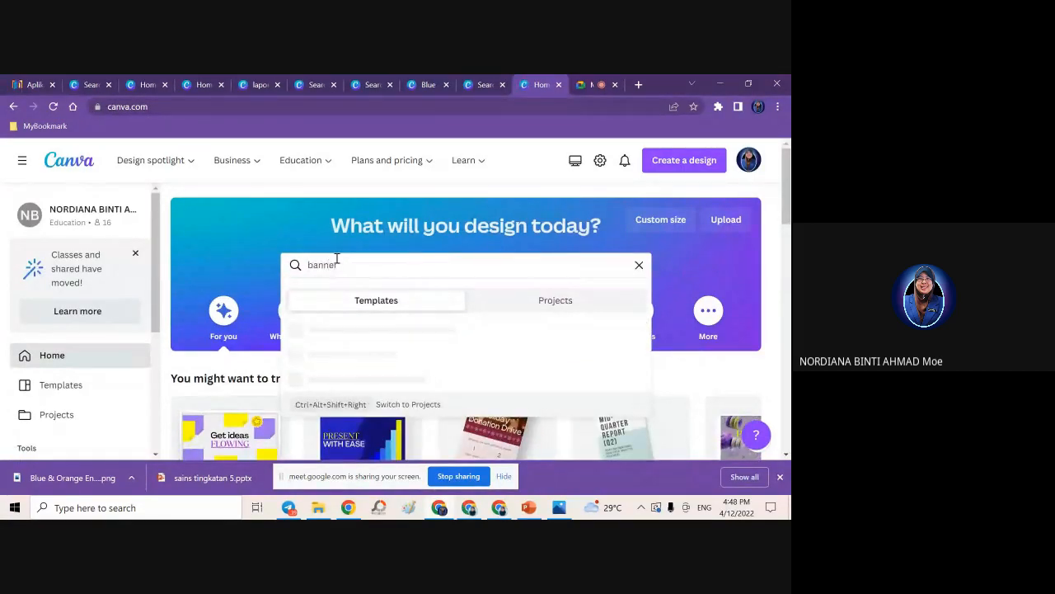
pyautogui.press('Return')
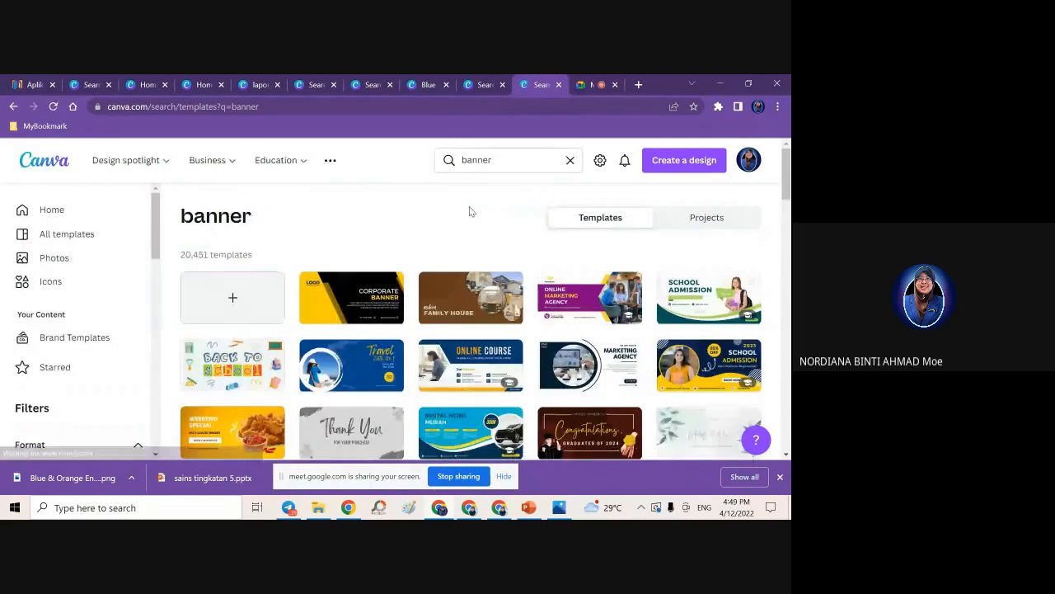
# Open the Back To School banner template in the browser editor, dismissing the offer to use the desktop app
pyautogui.scroll(-2, 467, 275)
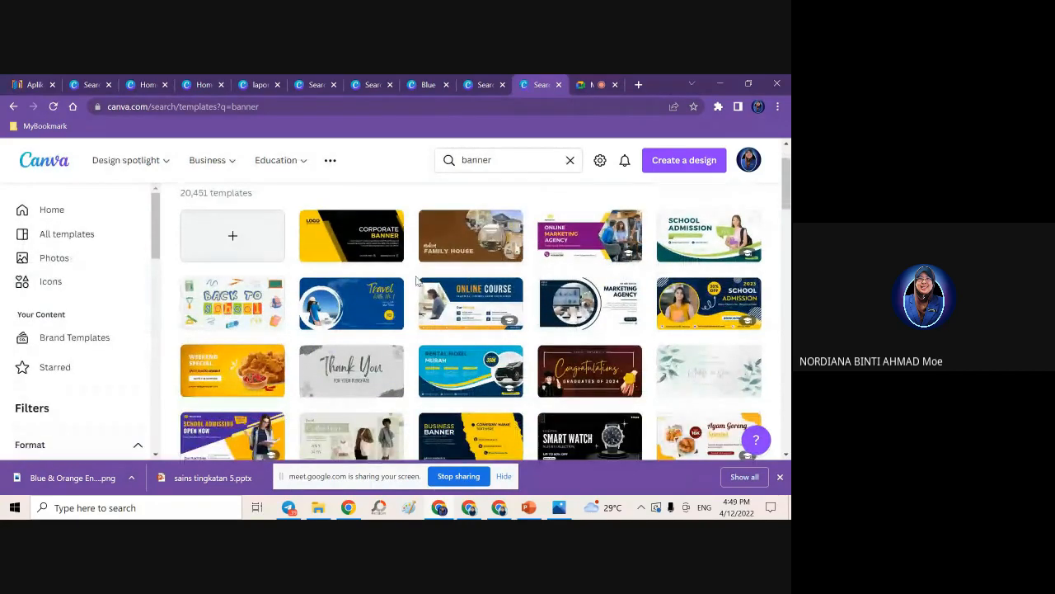
pyautogui.click(240, 320)
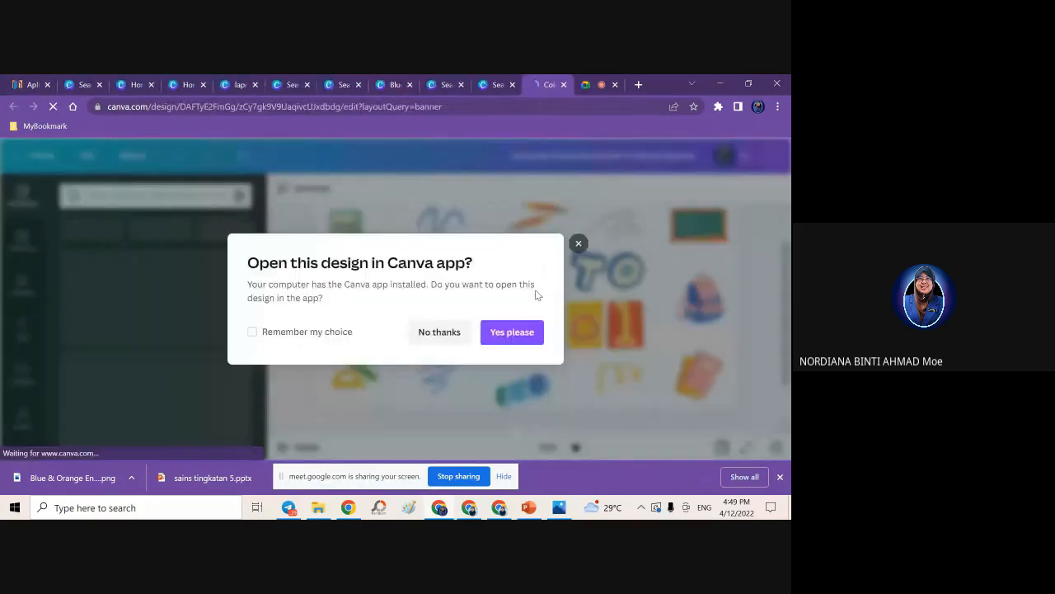
pyautogui.click(573, 246)
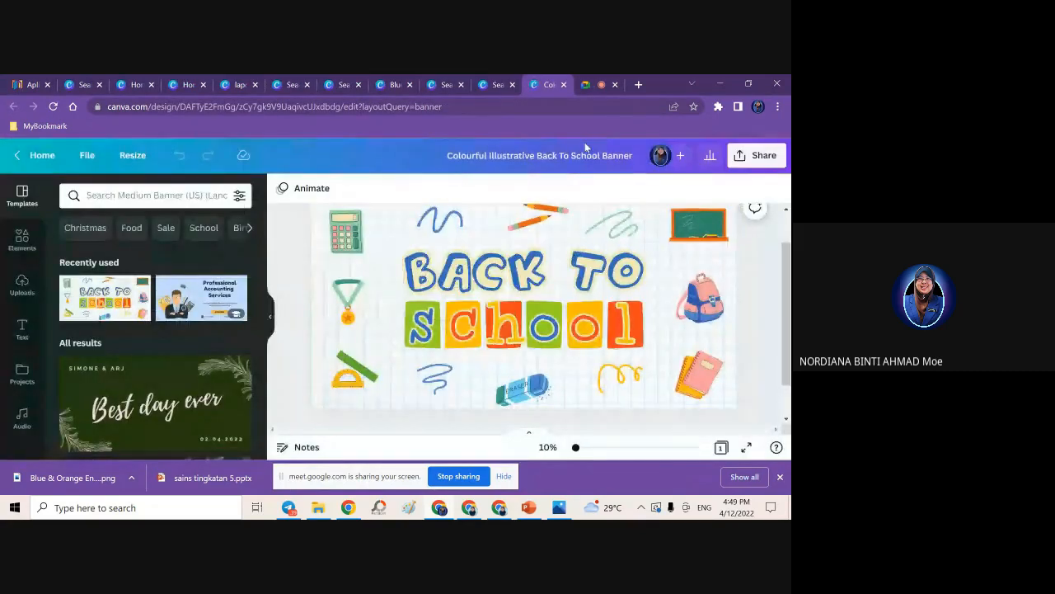
# Return to the home page and create a custom-size design of 260 × 290 px in the browser, dismissing the desktop app offer
pyautogui.click(37, 157)
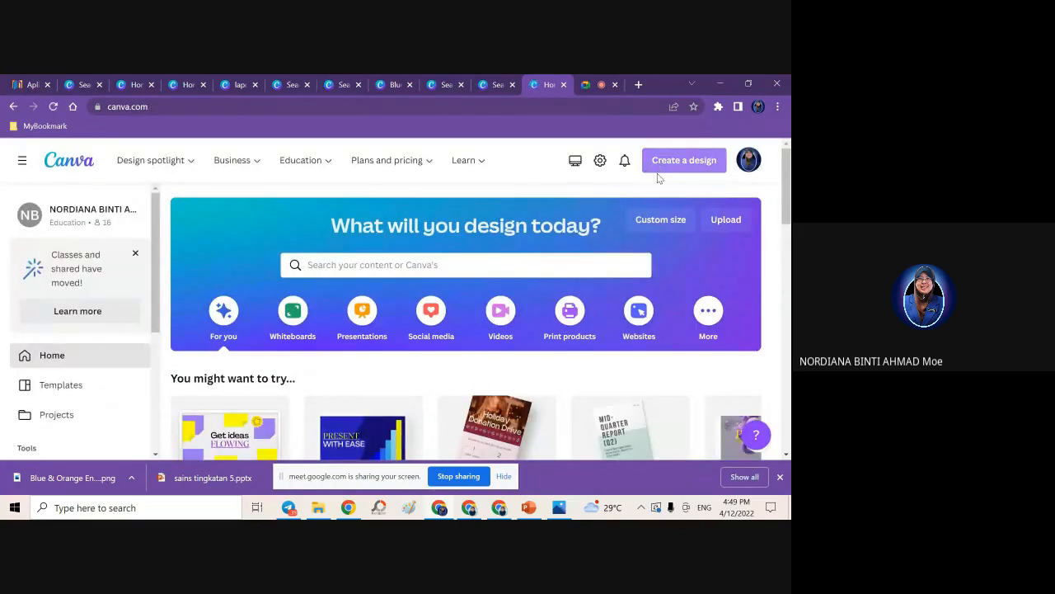
pyautogui.click(674, 222)
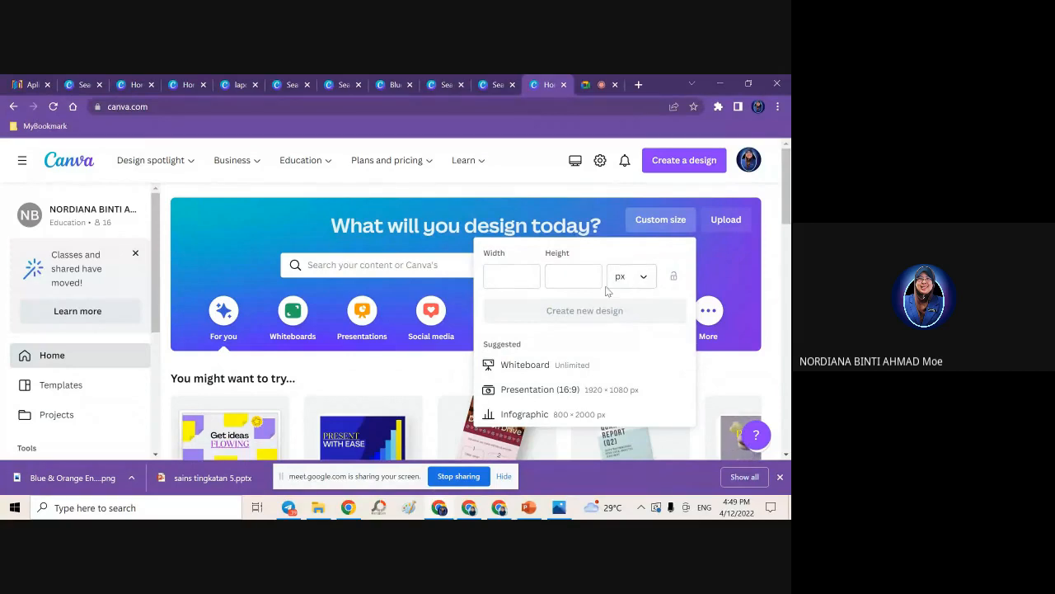
pyautogui.click(649, 280)
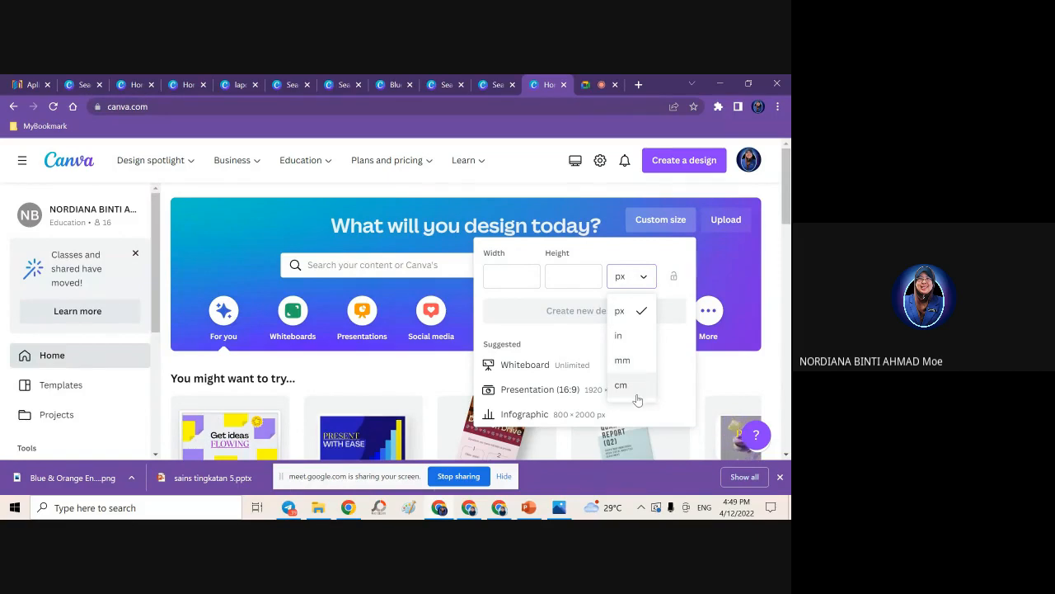
pyautogui.click(509, 284)
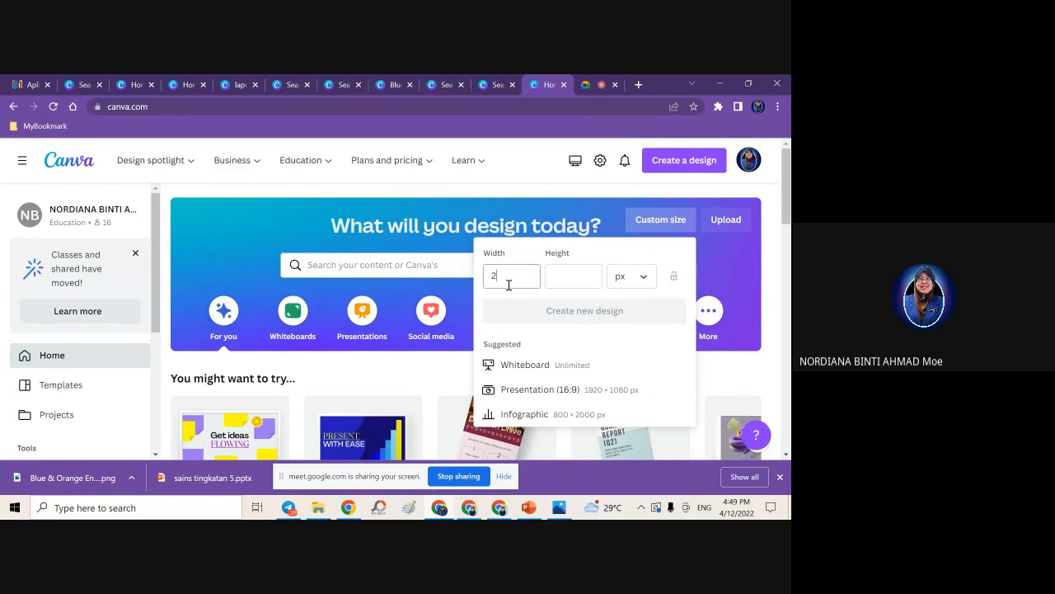
pyautogui.click(569, 281)
pyautogui.write('290')
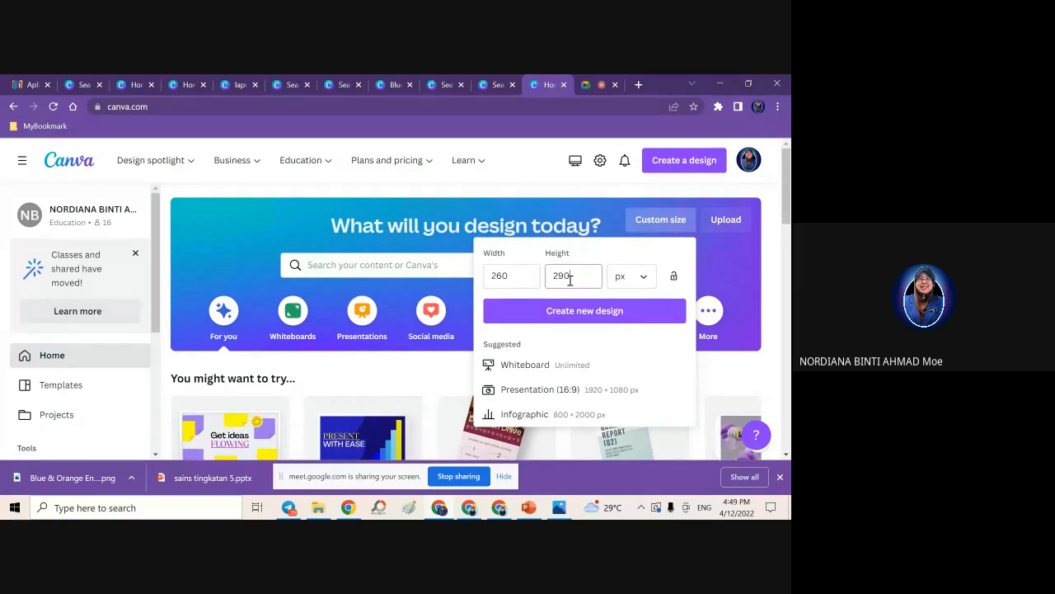
pyautogui.click(589, 313)
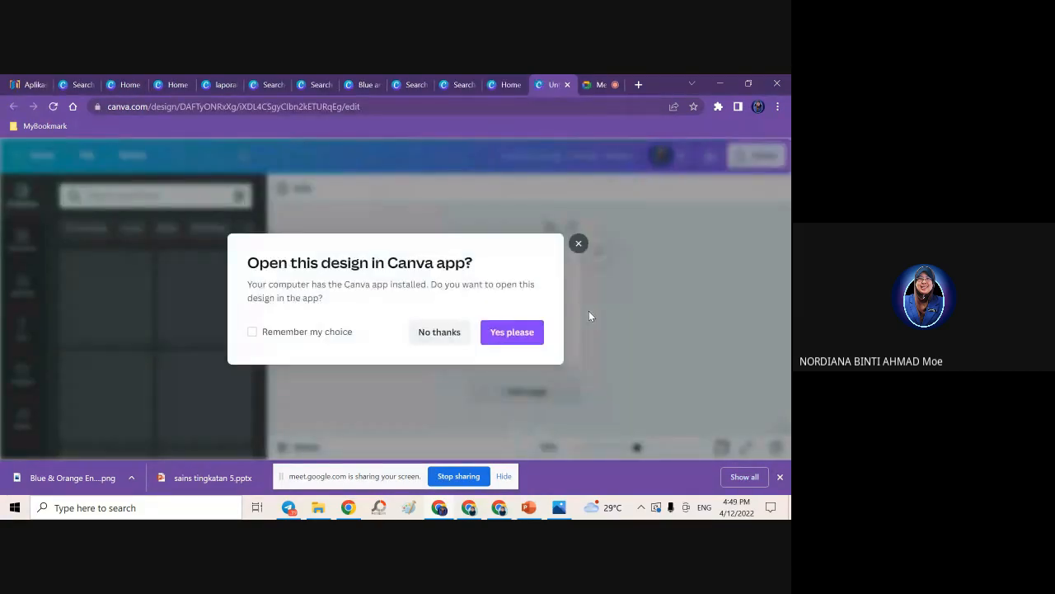
pyautogui.click(579, 245)
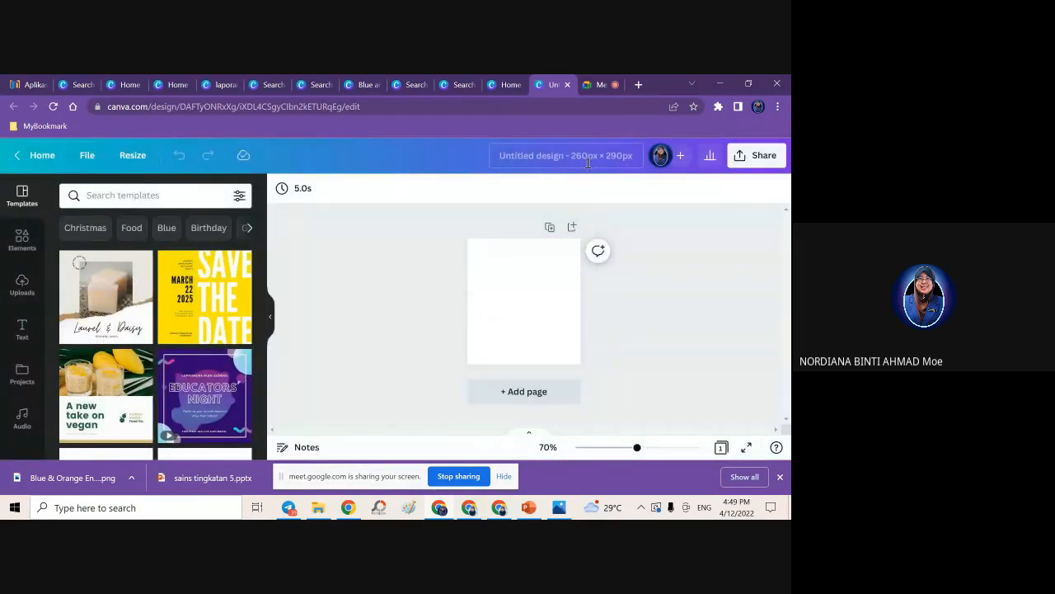
# Go back to the home page and create another custom-size design of 400 × 290 px in the browser, dismissing the desktop app offer
pyautogui.click(509, 84)
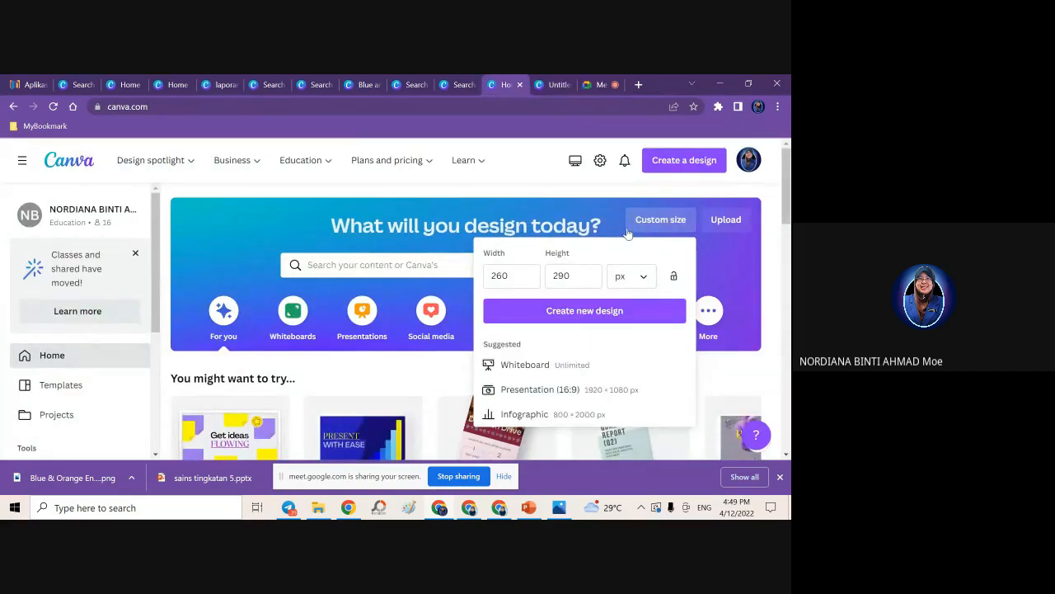
pyautogui.click(523, 276)
pyautogui.press('BackSpace')
pyautogui.press('BackSpace')
pyautogui.press('BackSpace')
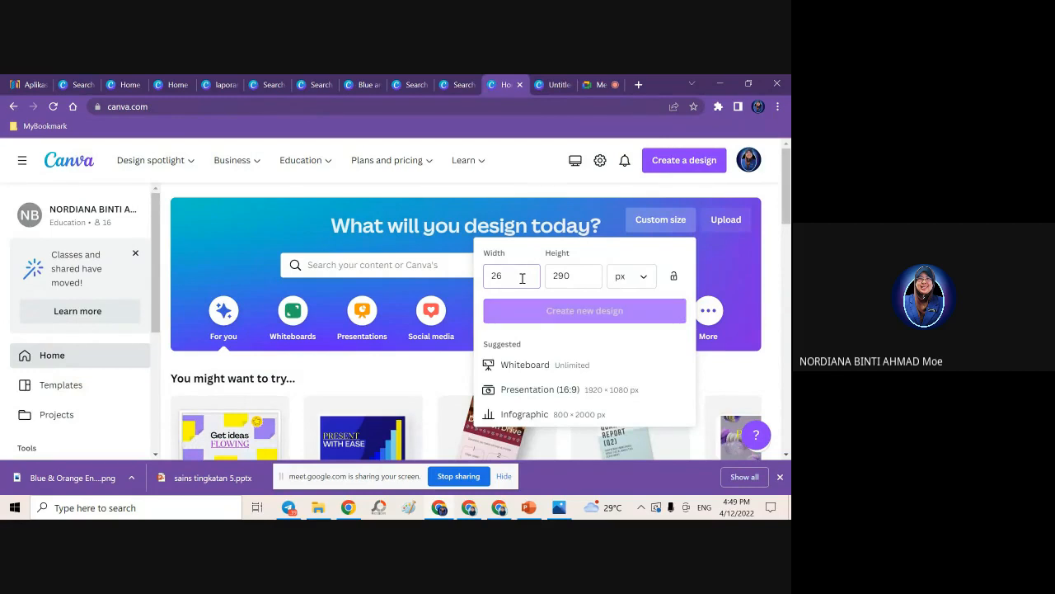
pyautogui.write('400')
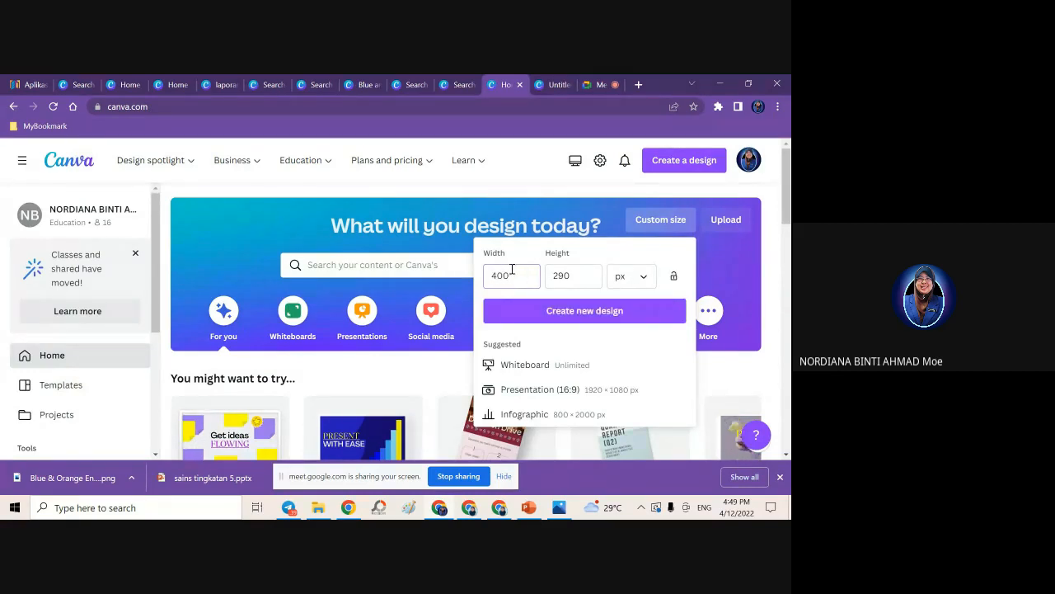
pyautogui.click(569, 309)
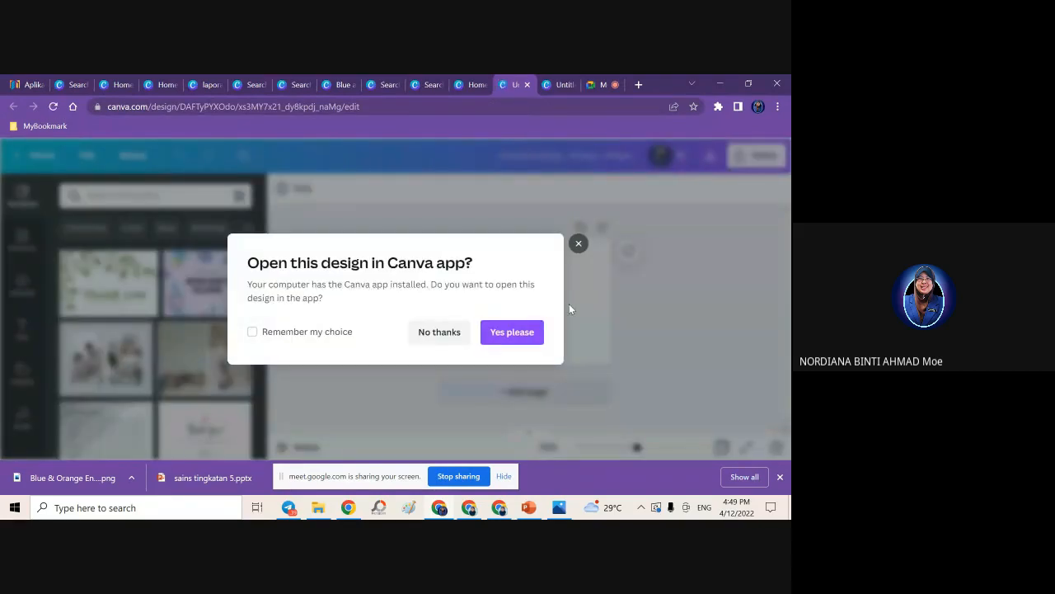
pyautogui.click(578, 243)
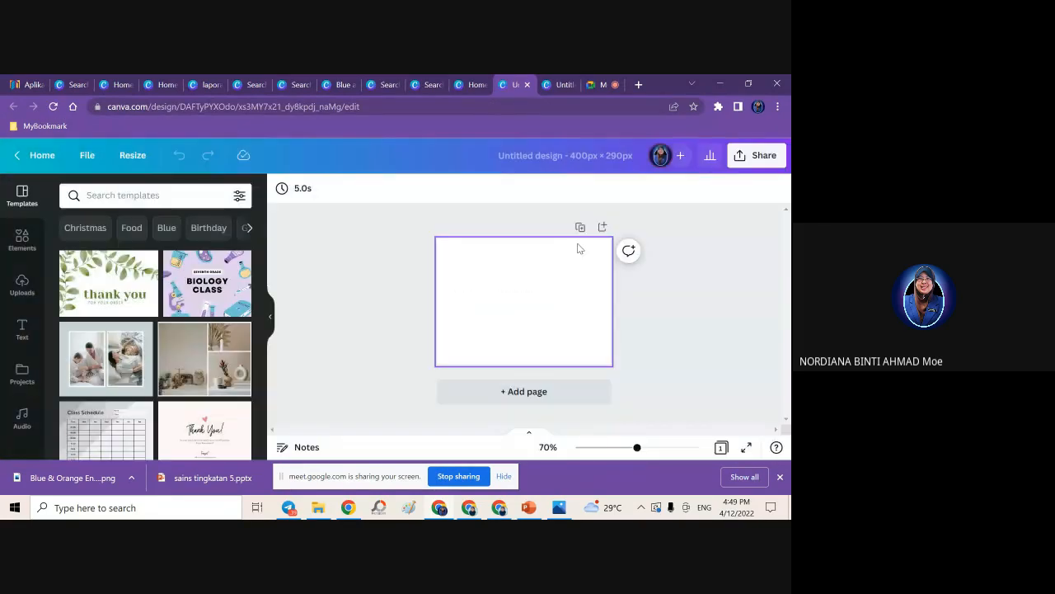
# Apply the purple Seventh Grade Biology Class template to the blank page and look through the other suggested templates
pyautogui.click(186, 292)
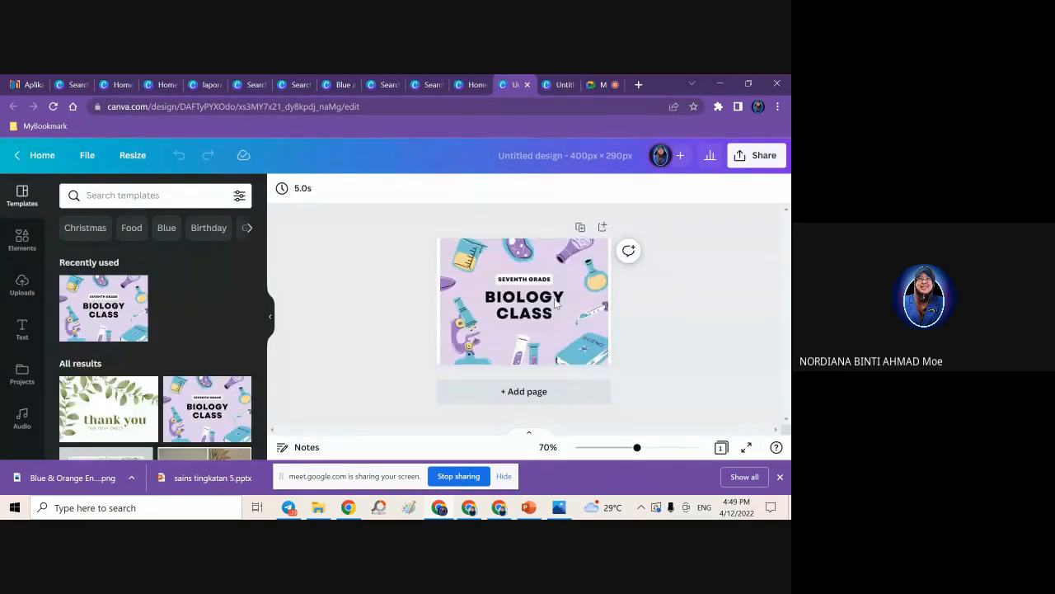
pyautogui.click(482, 299)
pyautogui.scroll(-3, 223, 376)
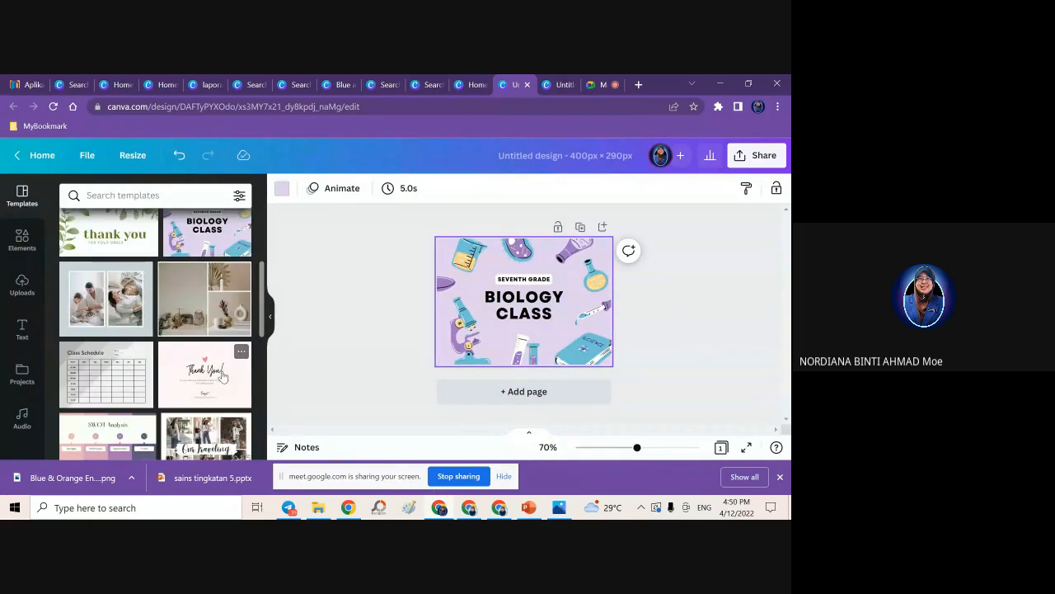
pyautogui.scroll(-3, 206, 362)
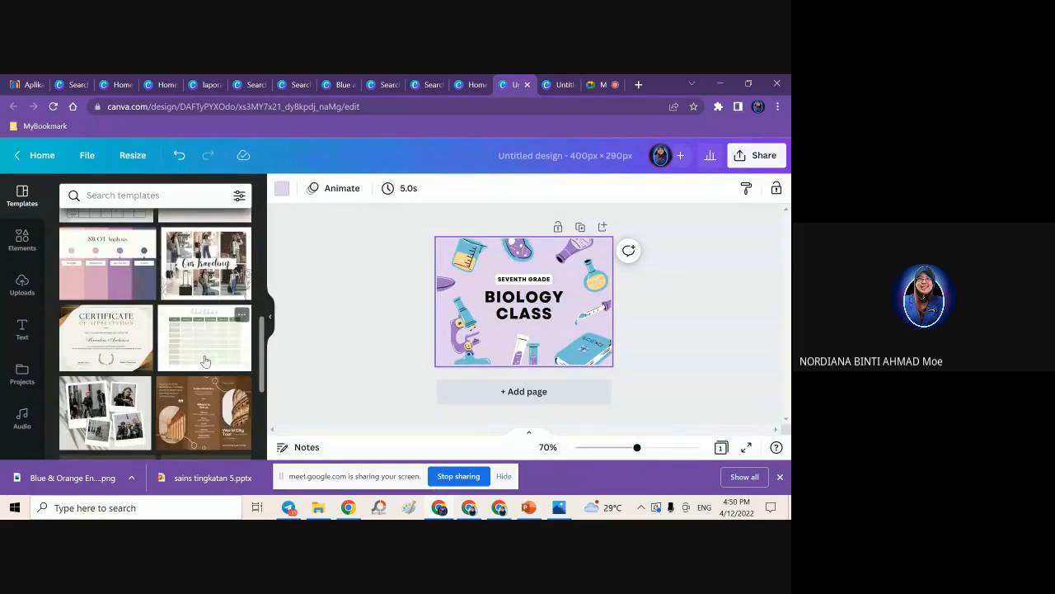
# Replace the BIOLOGY CLASS heading with "MINGGU SAINS DAN MATEMATIK"
pyautogui.click(374, 326)
pyautogui.click(515, 316)
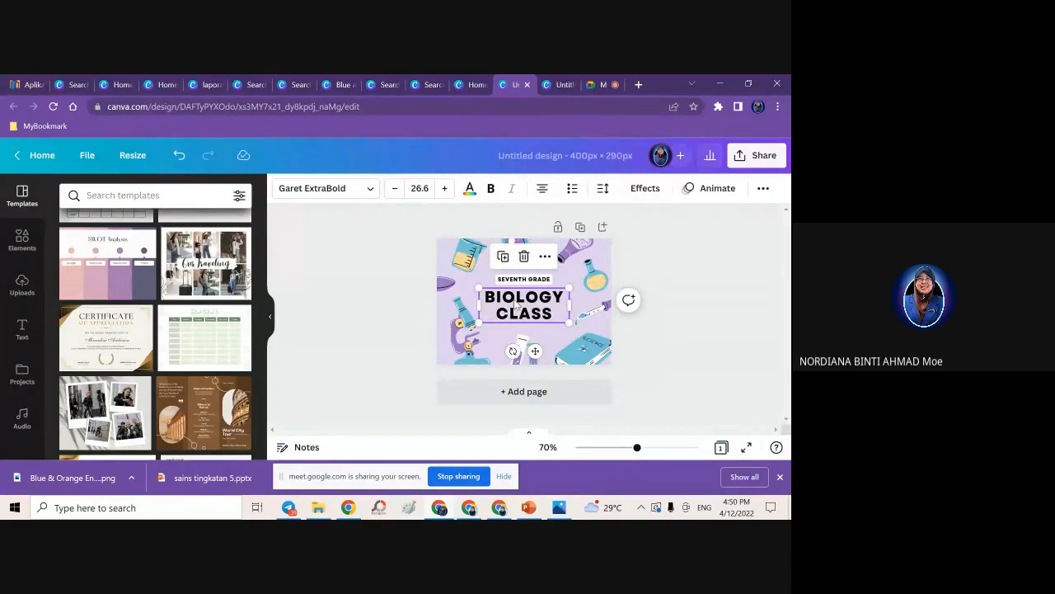
pyautogui.doubleClick(490, 298)
pyautogui.write('MIN')
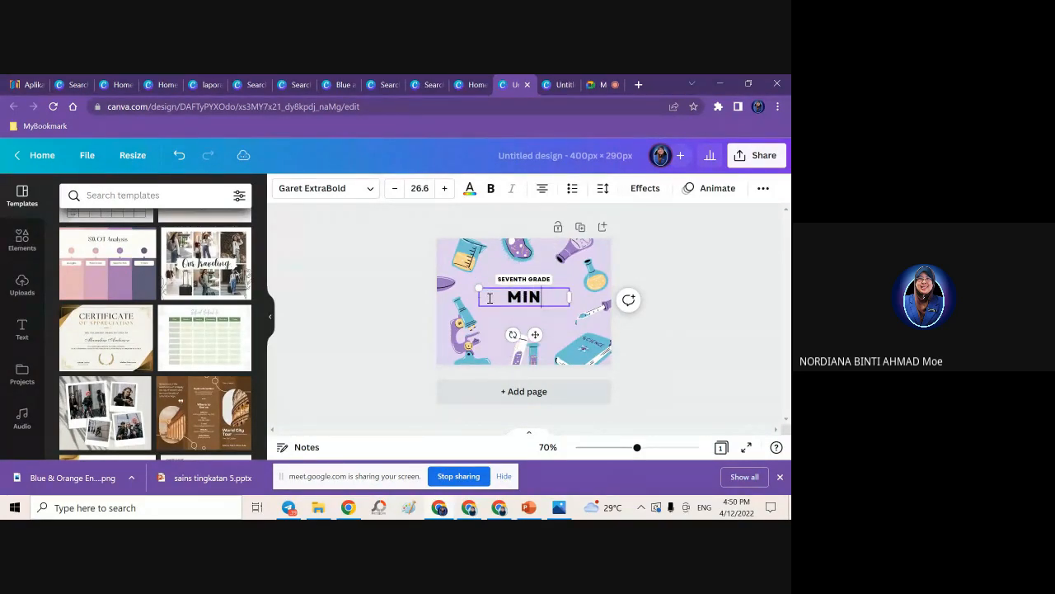
pyautogui.write('GGU SAINS DA')
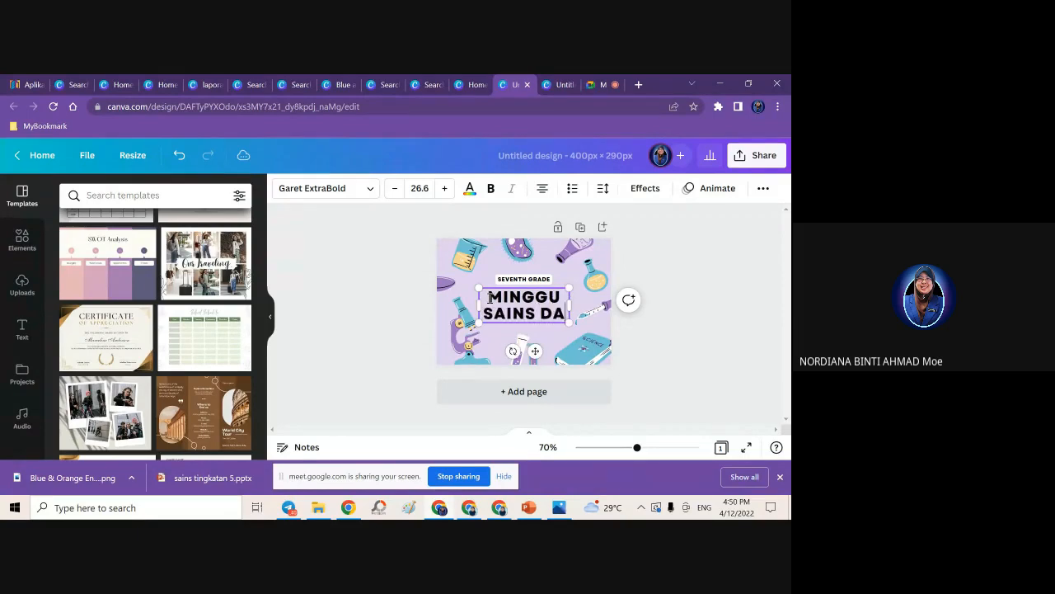
pyautogui.write('N MATEMATIK')
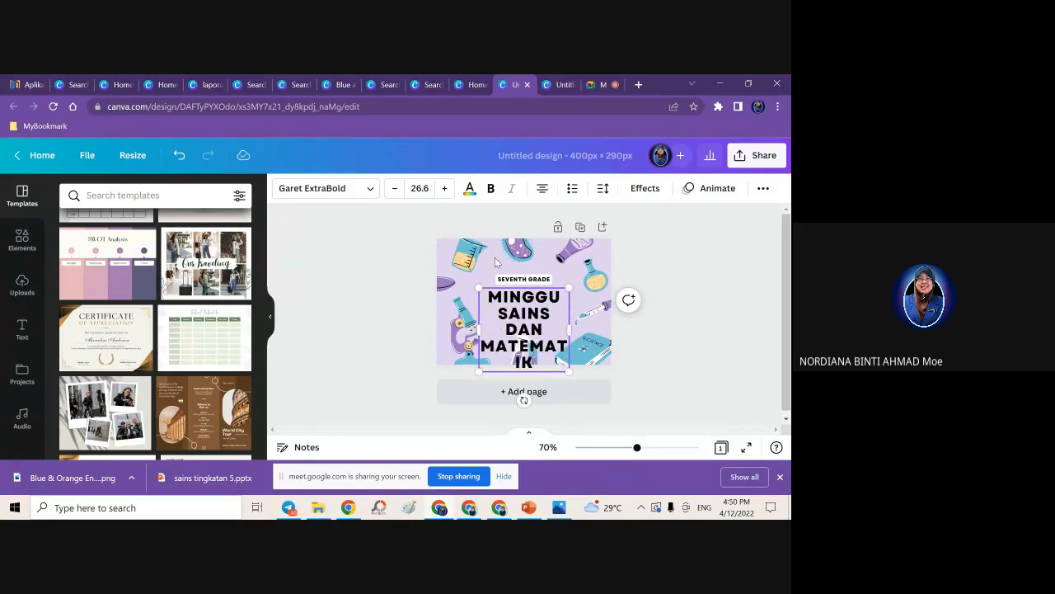
# Shrink the heading to about size 19.4 so it fits on three lines, and delete the SEVENTH GRADE label above it
pyautogui.moveTo(570, 328)
pyautogui.mouseDown()
pyautogui.moveTo(609, 328)
pyautogui.moveTo(575, 322)
pyautogui.mouseUp()
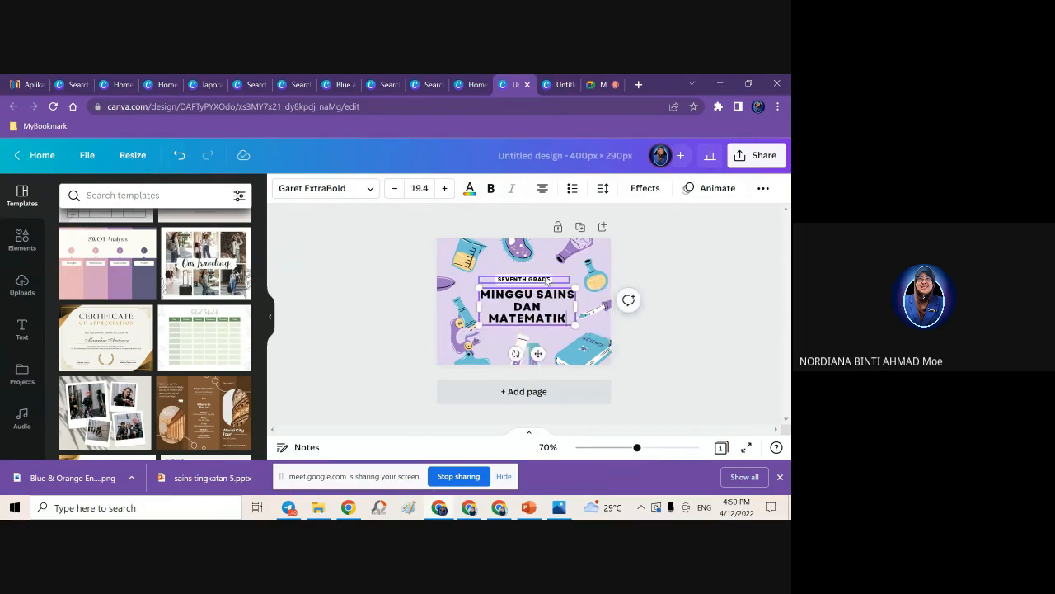
pyautogui.click(542, 280)
pyautogui.press('Delete')
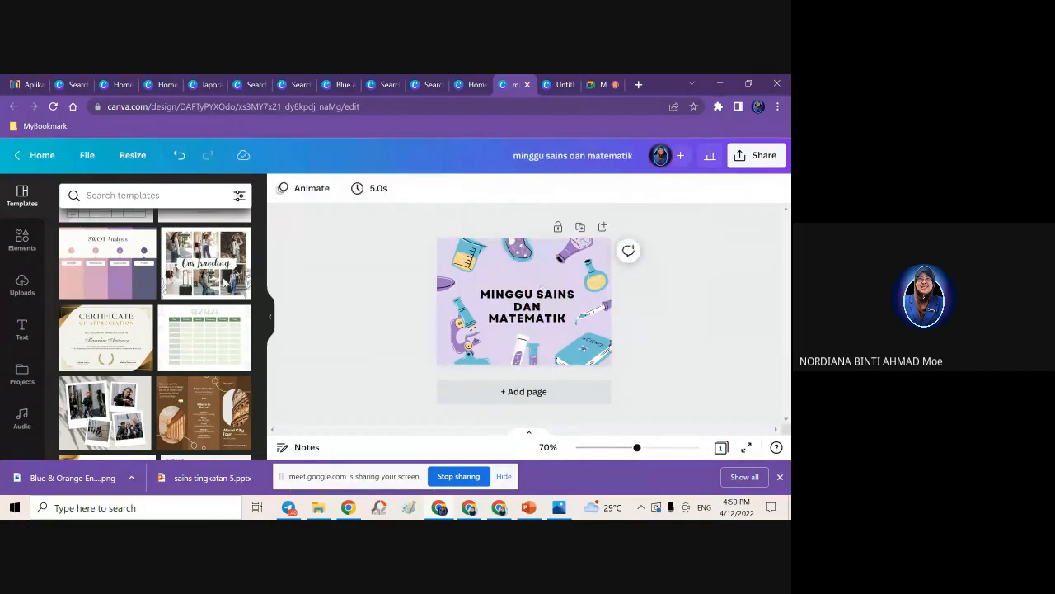
# Add the uploaded Kementerian Pendidikan Malaysia logo, reduce it to about half size and centre it above the heading, keeping the heading mid-page
pyautogui.click(22, 282)
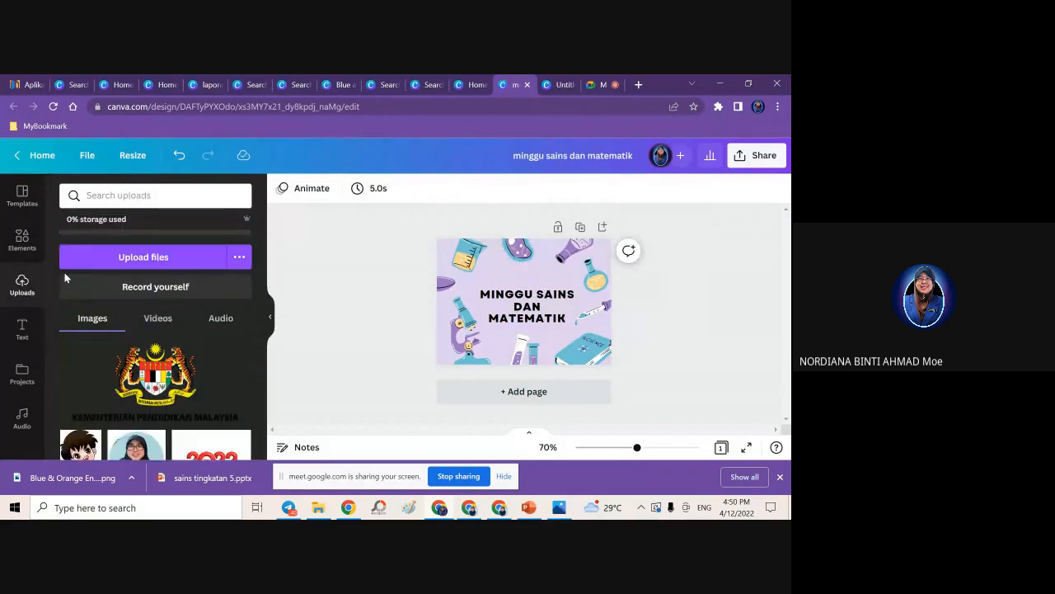
pyautogui.click(168, 381)
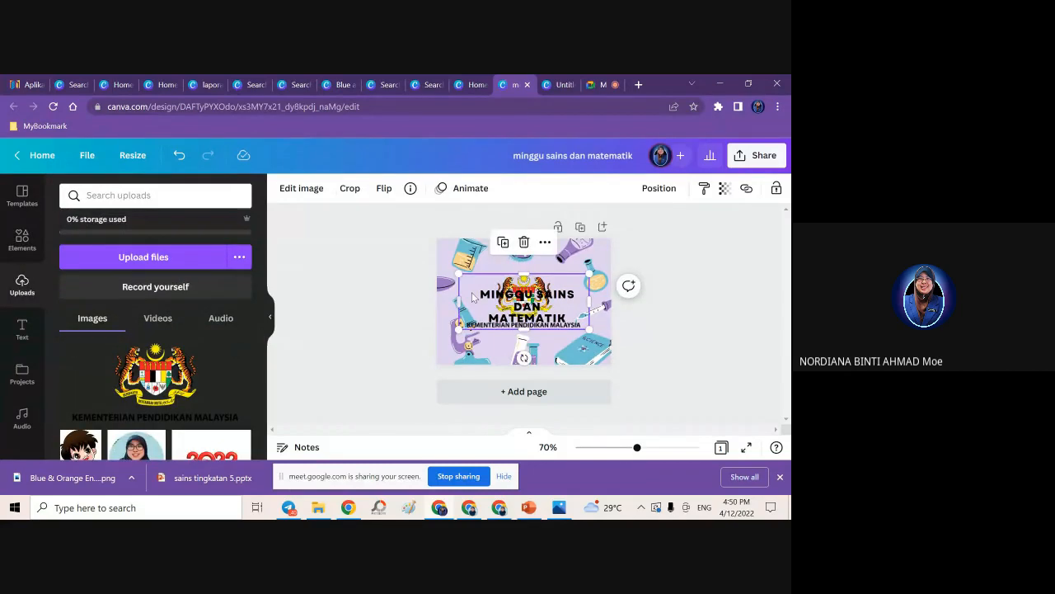
pyautogui.moveTo(459, 275); pyautogui.dragTo(586, 370)
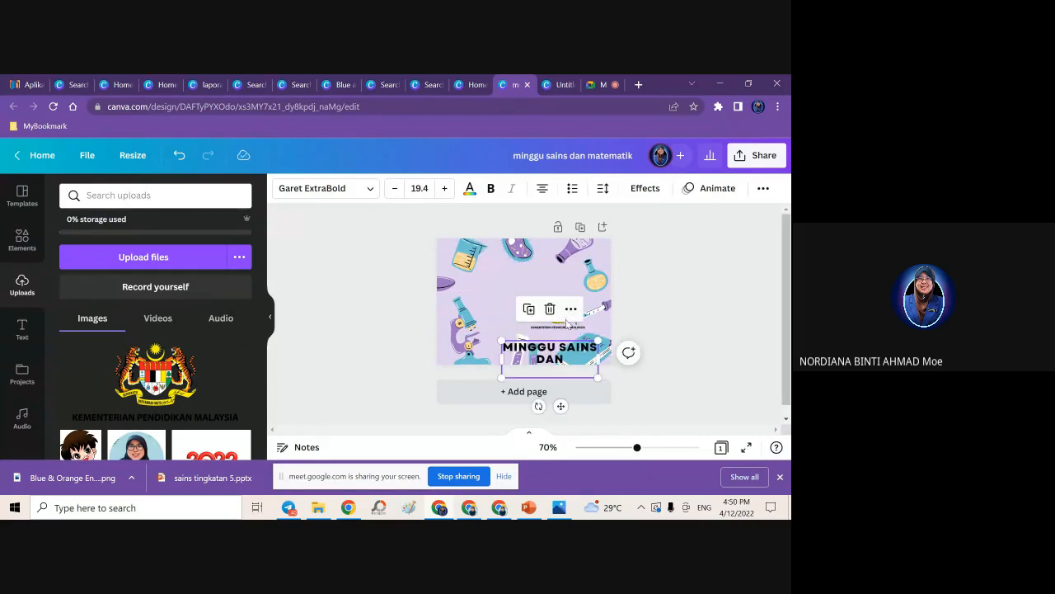
pyautogui.moveTo(567, 330); pyautogui.dragTo(531, 286)
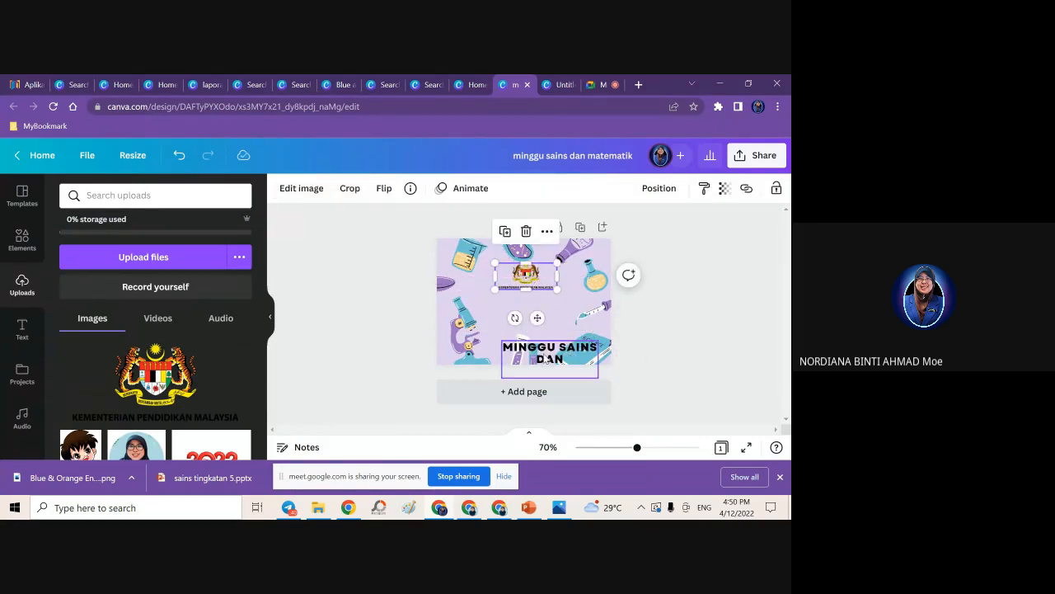
pyautogui.moveTo(545, 355); pyautogui.dragTo(523, 305)
pyautogui.click(371, 307)
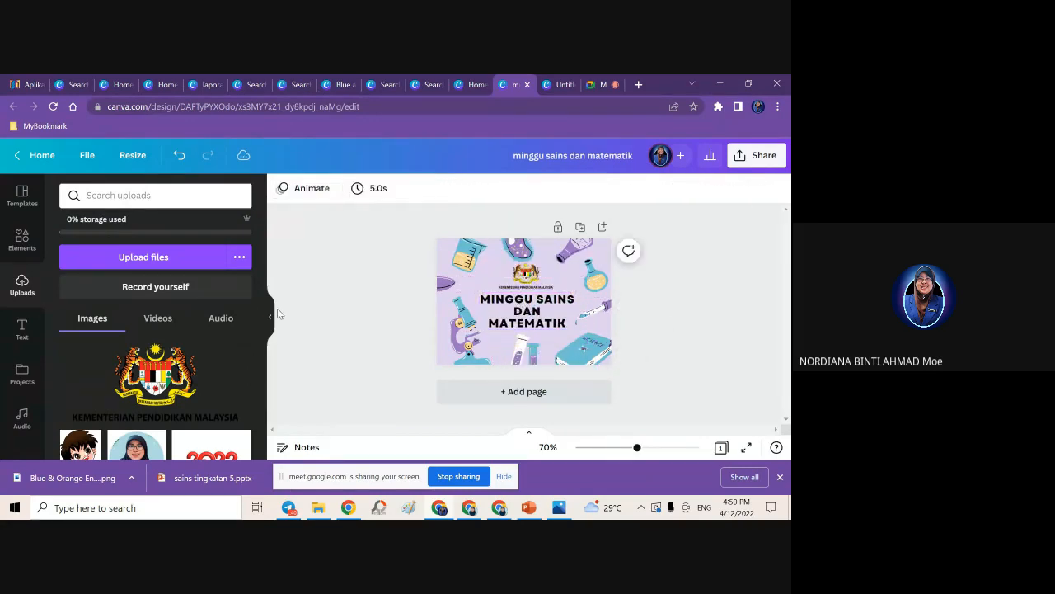
pyautogui.scroll(-3, 126, 383)
pyautogui.scroll(2, 132, 392)
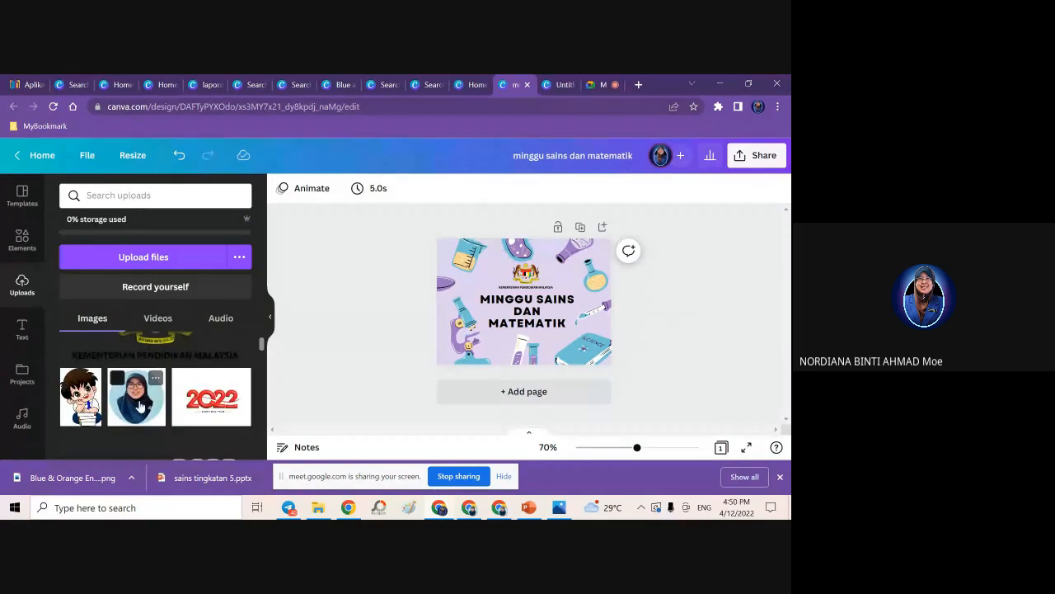
pyautogui.click(140, 404)
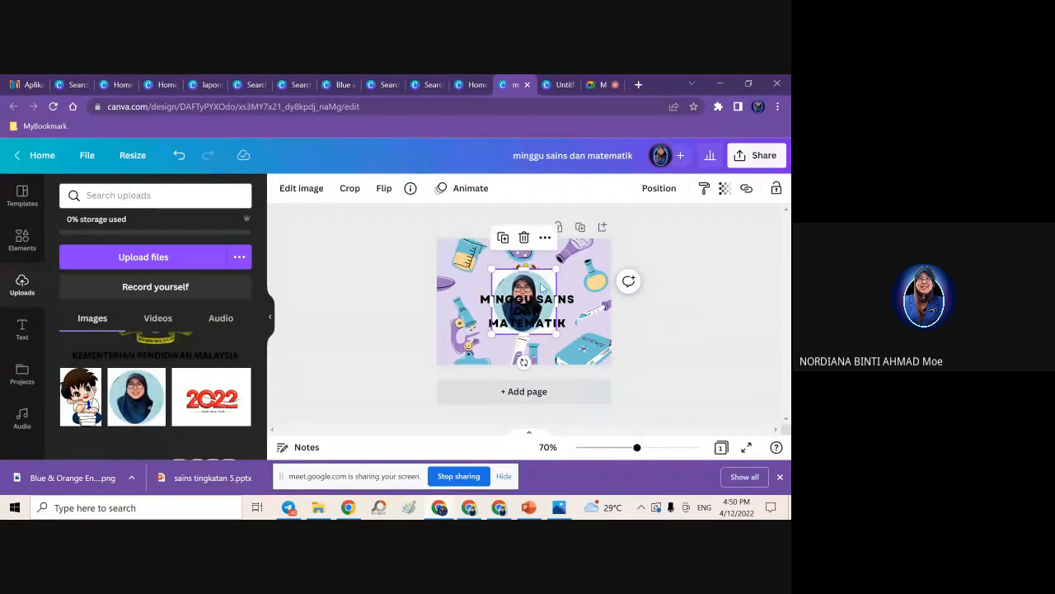
pyautogui.moveTo(526, 282); pyautogui.dragTo(464, 326)
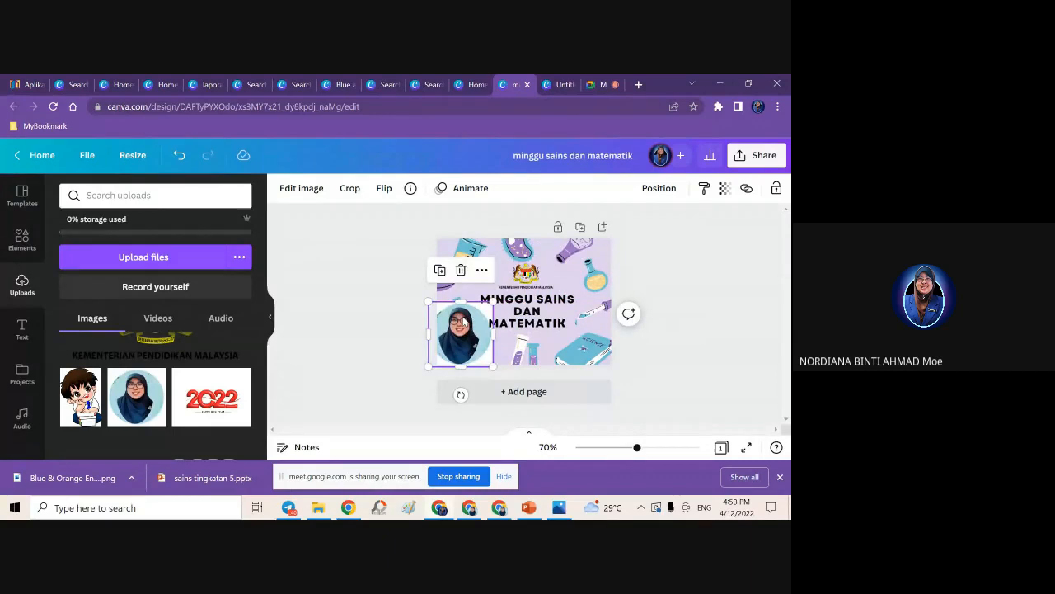
pyautogui.press('Delete')
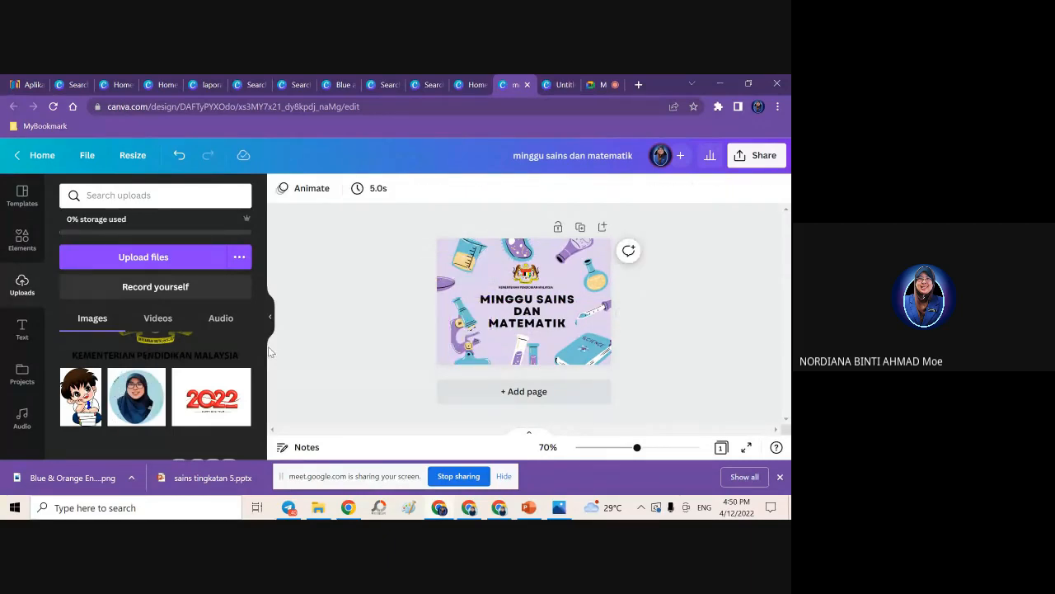
# Download the "minggu sains dan matematik" design as a PNG file
pyautogui.click(777, 157)
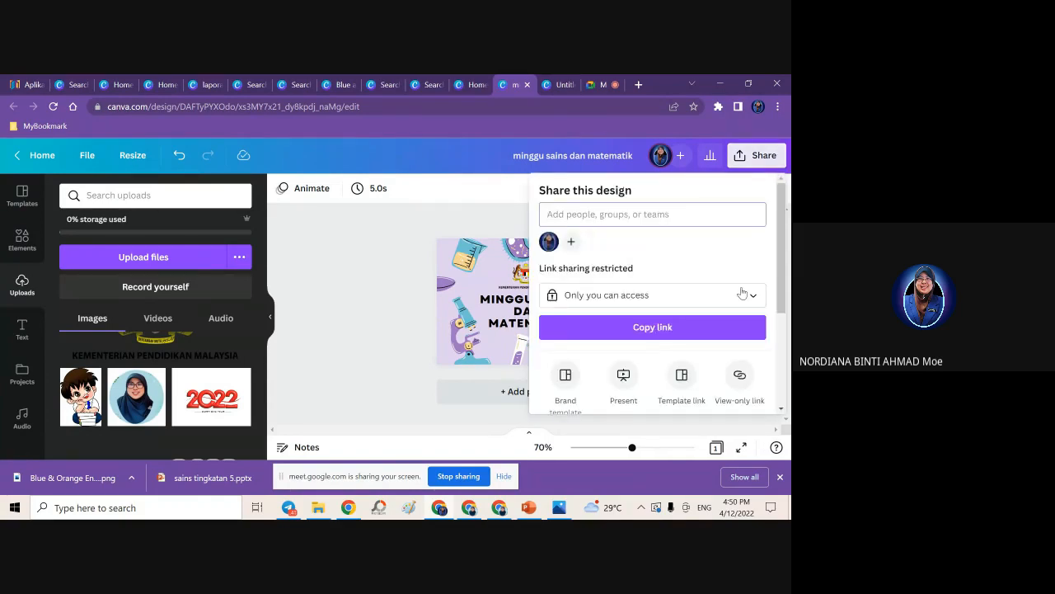
pyautogui.scroll(-3, 716, 326)
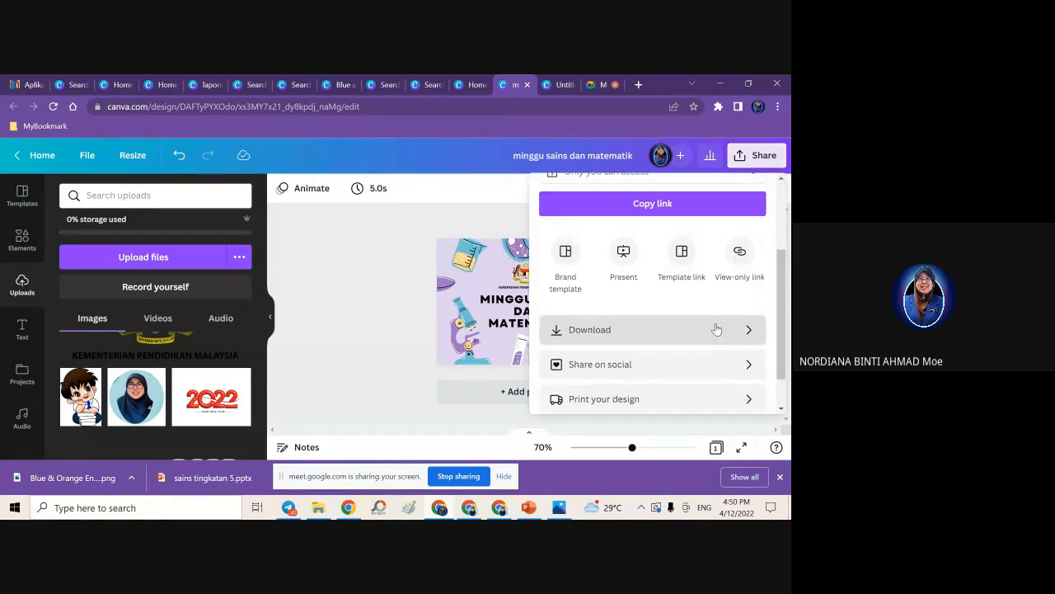
pyautogui.click(716, 329)
pyautogui.click(757, 244)
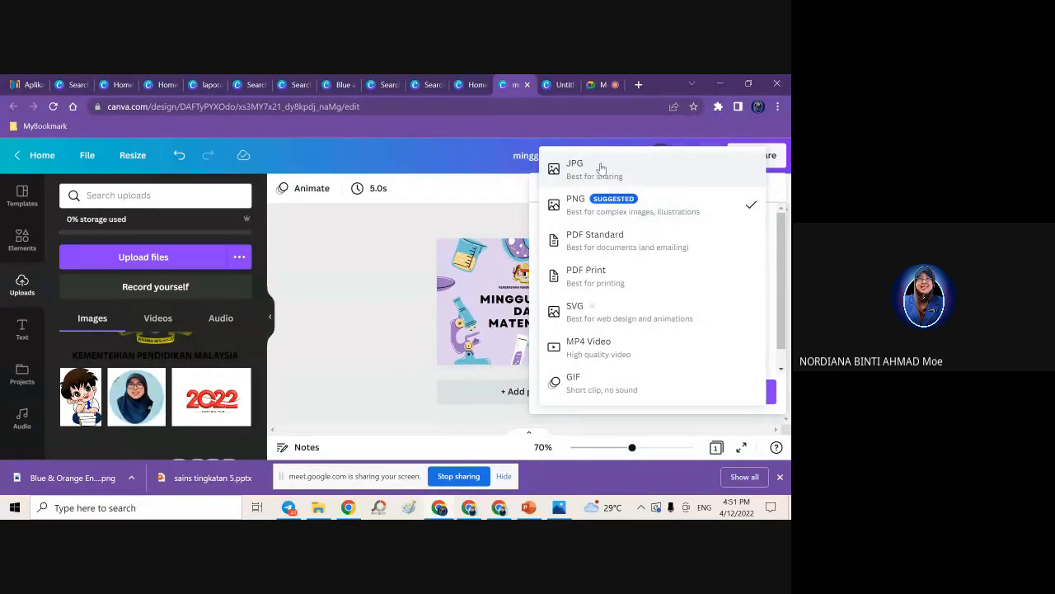
pyautogui.click(666, 213)
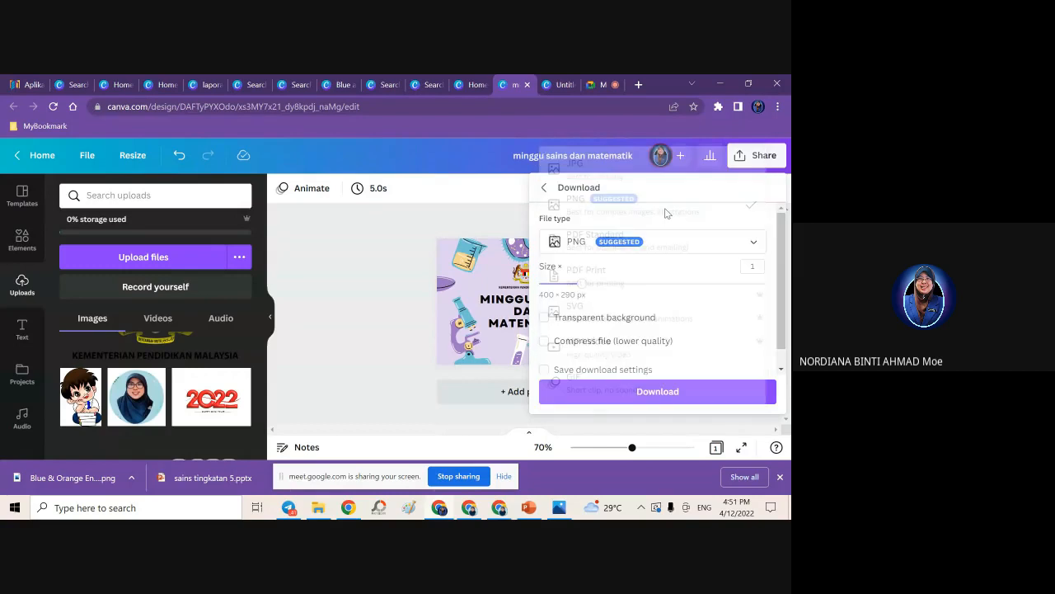
pyautogui.click(700, 393)
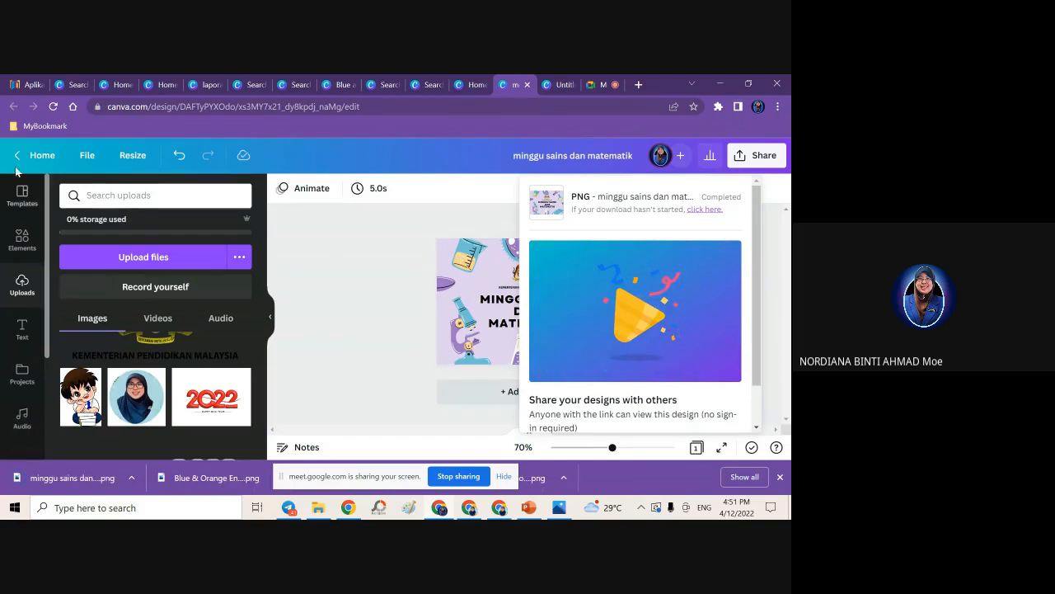
# Leave the finished design for the home page and search the templates for "retirement ceremony"
pyautogui.click(37, 155)
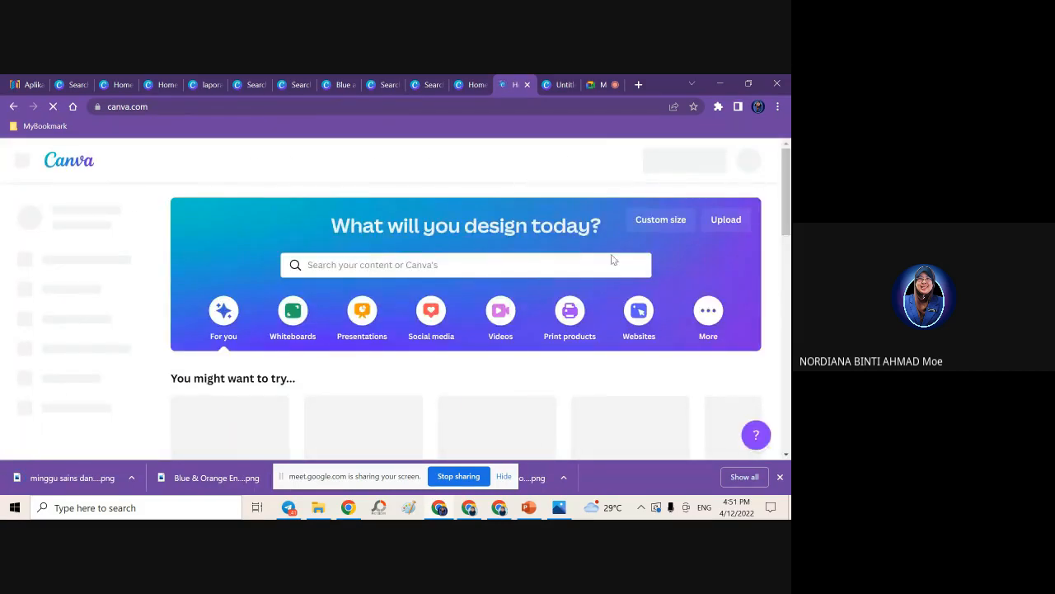
pyautogui.click(360, 267)
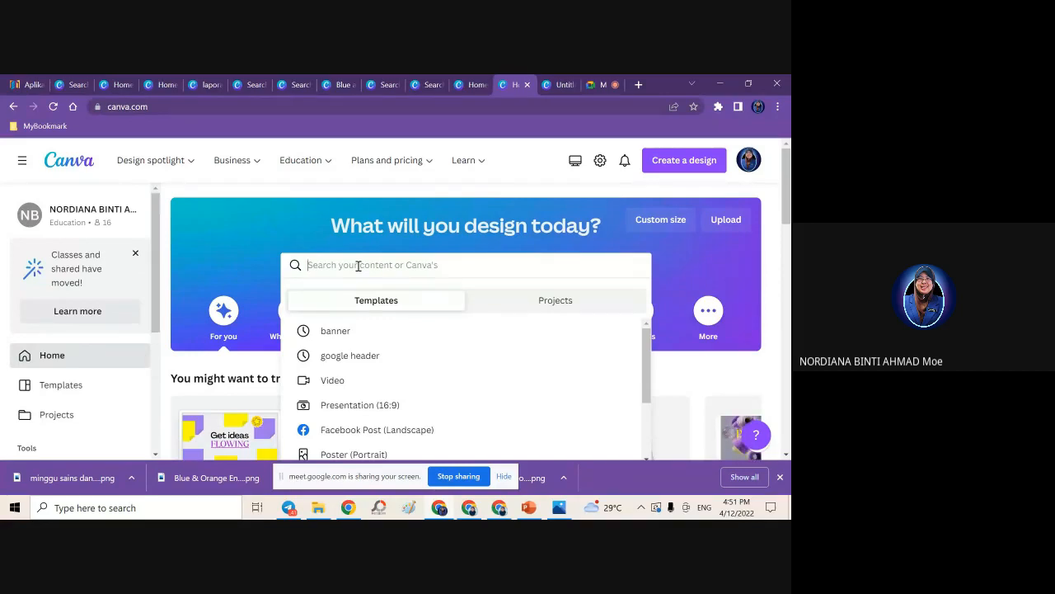
pyautogui.write('retirement ceremo')
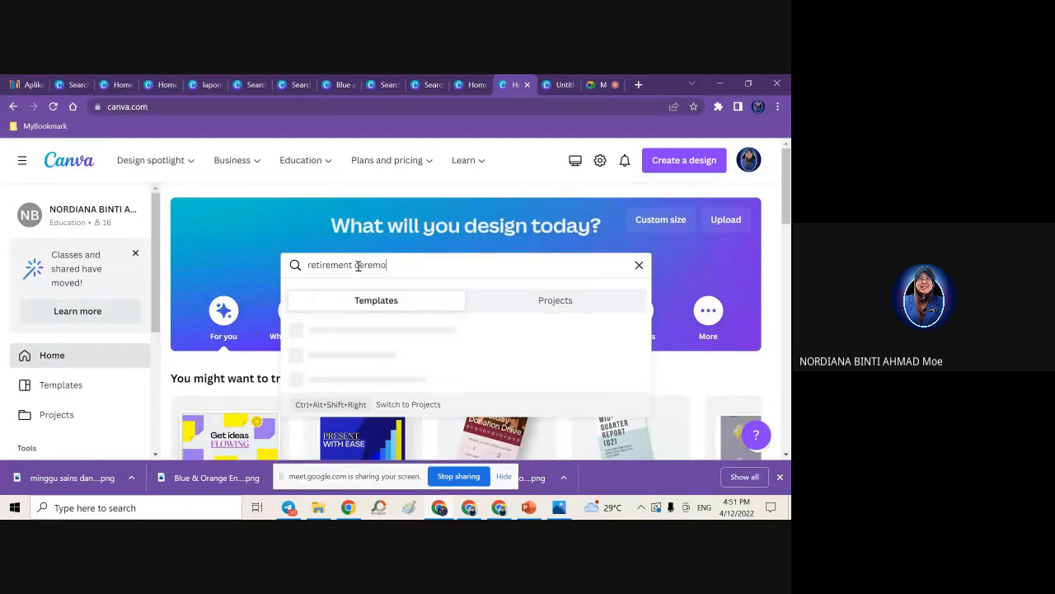
pyautogui.write('ny')
pyautogui.press('Return')
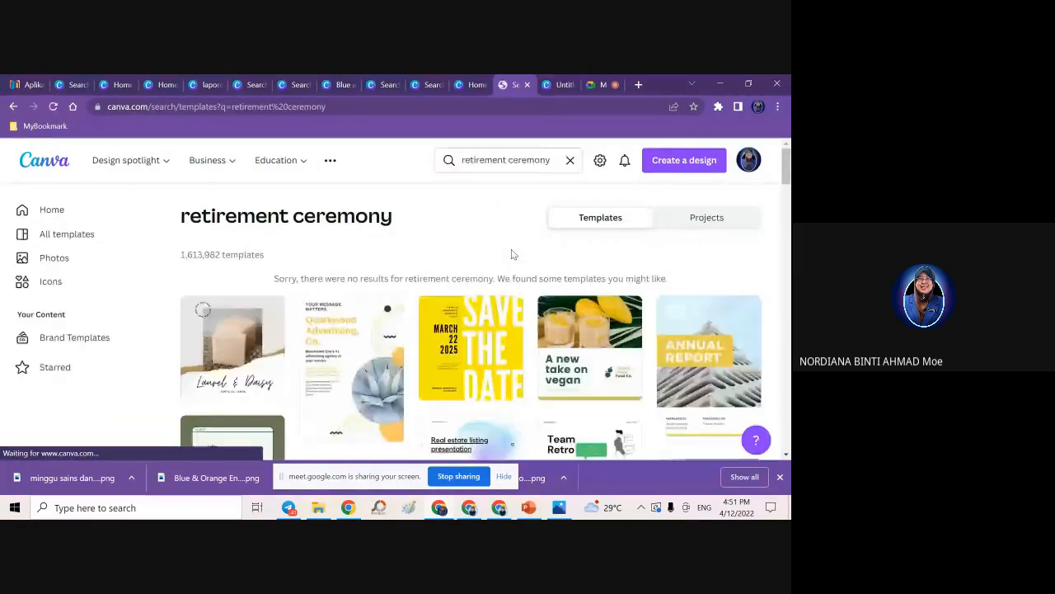
# Browse the templates suggested for the retirement ceremony search, and return to the home page
pyautogui.scroll(-4, 577, 297)
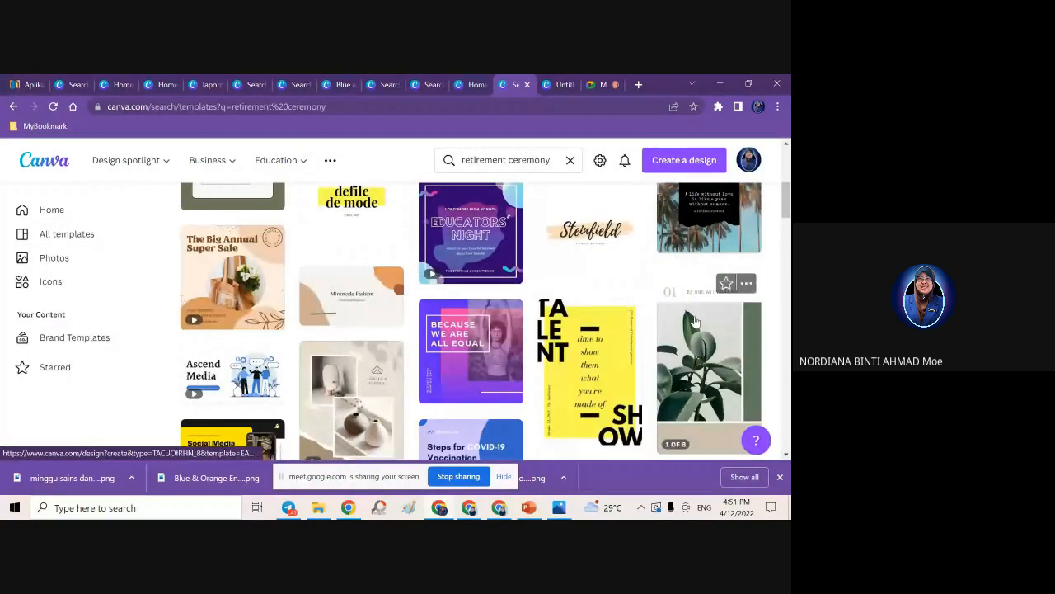
pyautogui.scroll(-3, 637, 320)
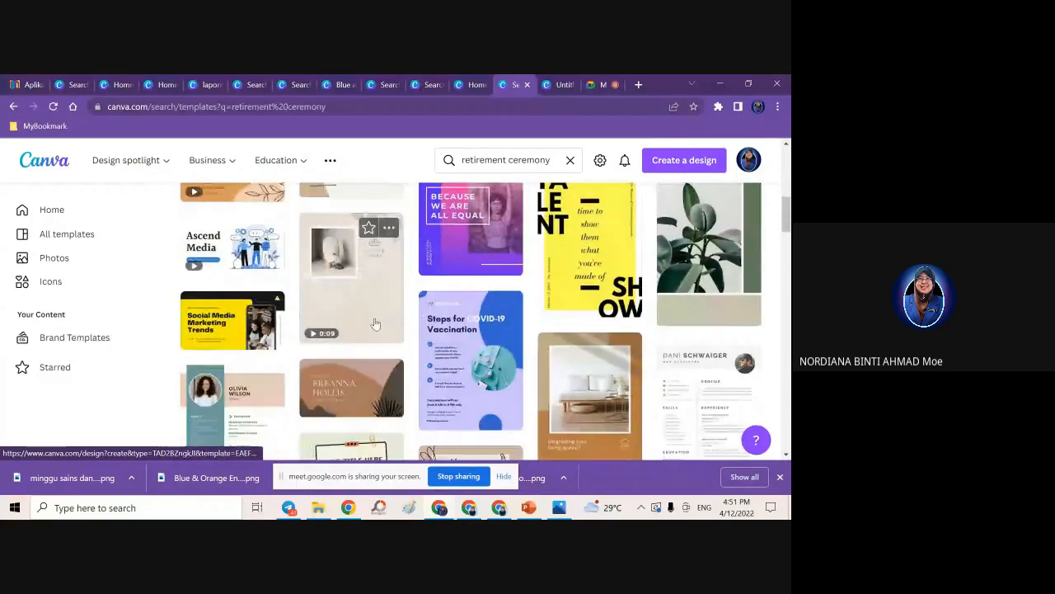
pyautogui.scroll(-2, 373, 323)
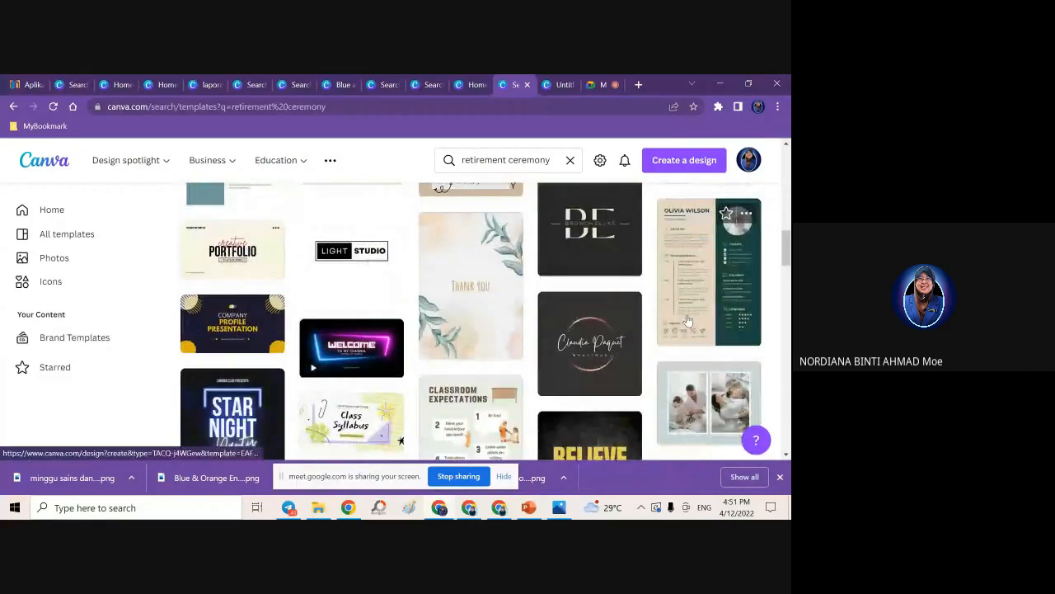
pyautogui.scroll(1, 530, 272)
pyautogui.scroll(5, 530, 272)
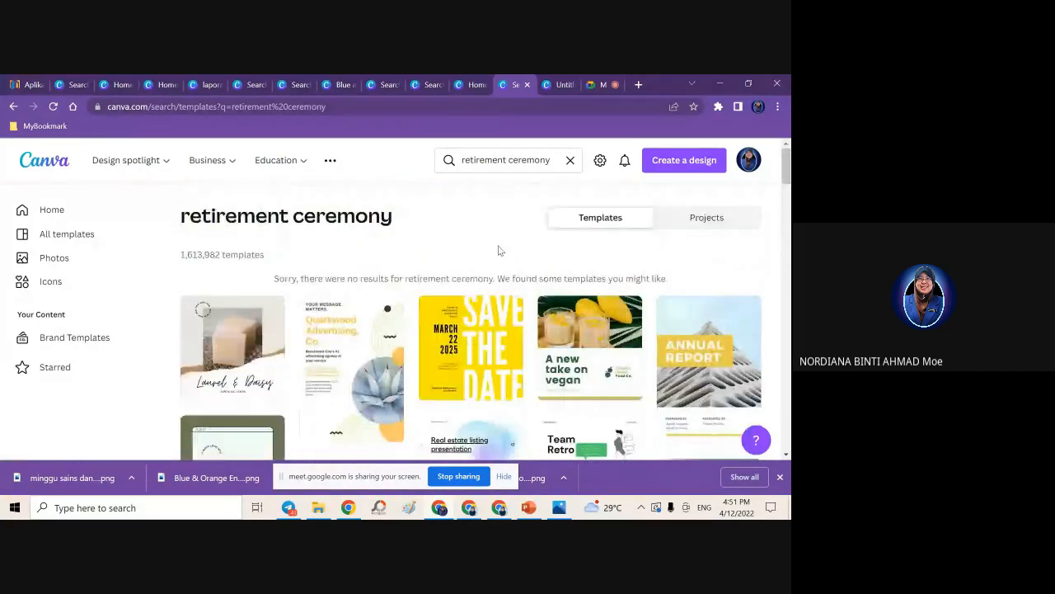
pyautogui.click(13, 106)
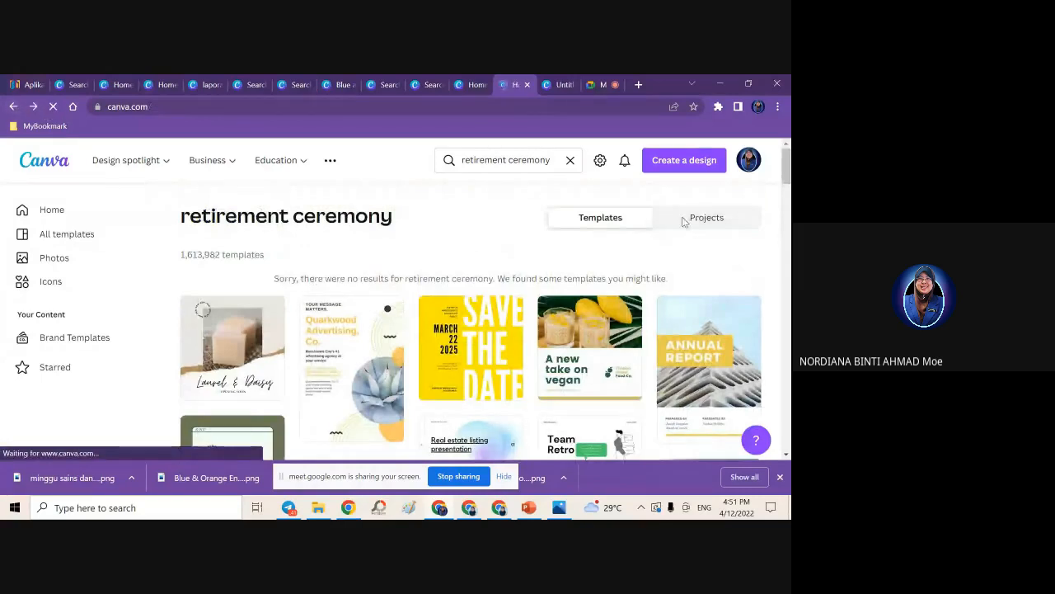
pyautogui.click(442, 271)
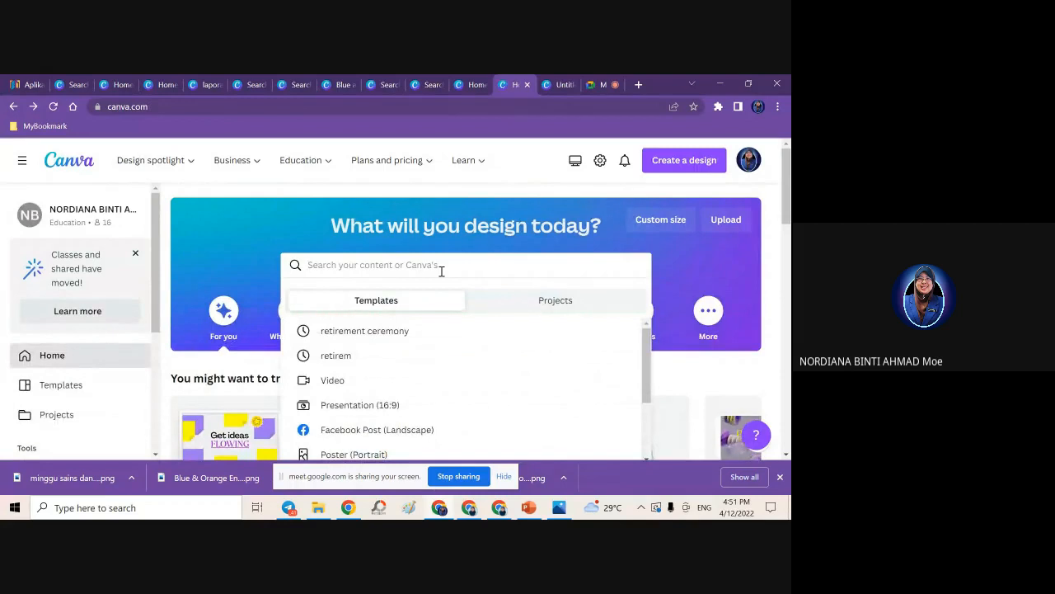
pyautogui.click(279, 230)
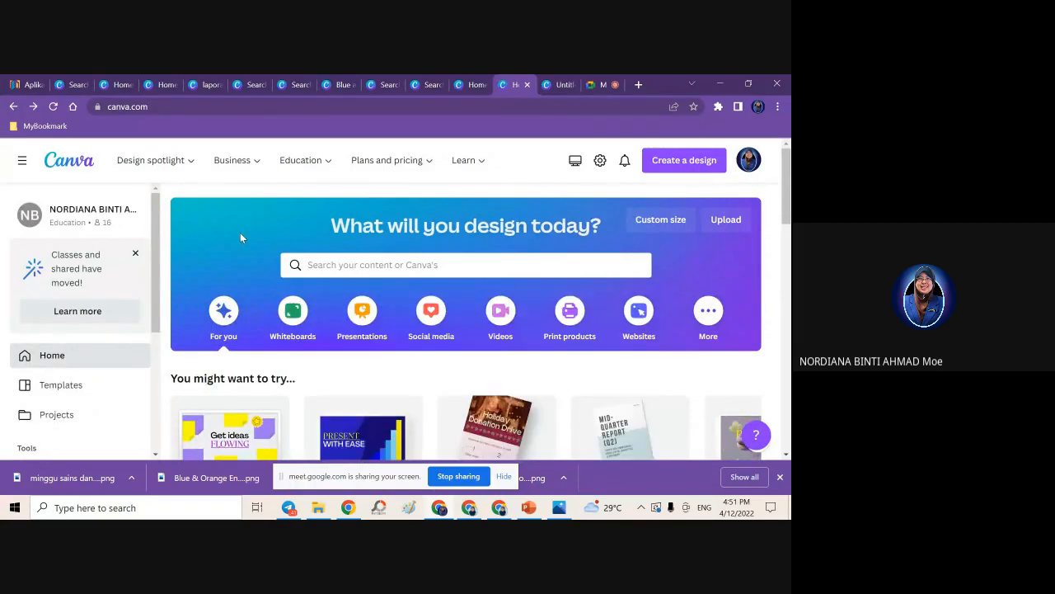
# Open the Teachers and schools page of the Education section and look through its overview
pyautogui.moveTo(313, 165)
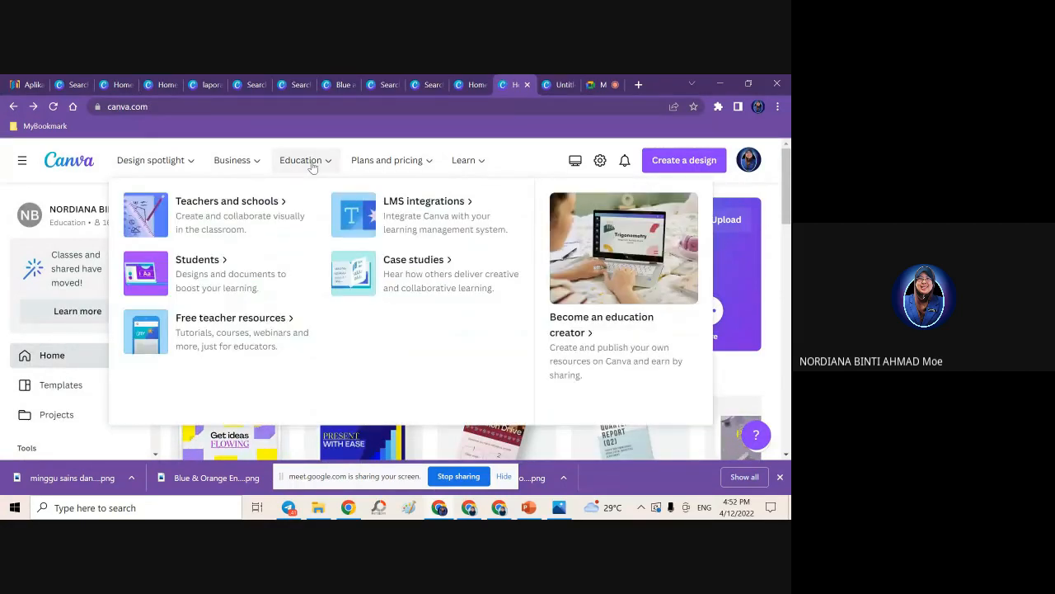
pyautogui.click(225, 207)
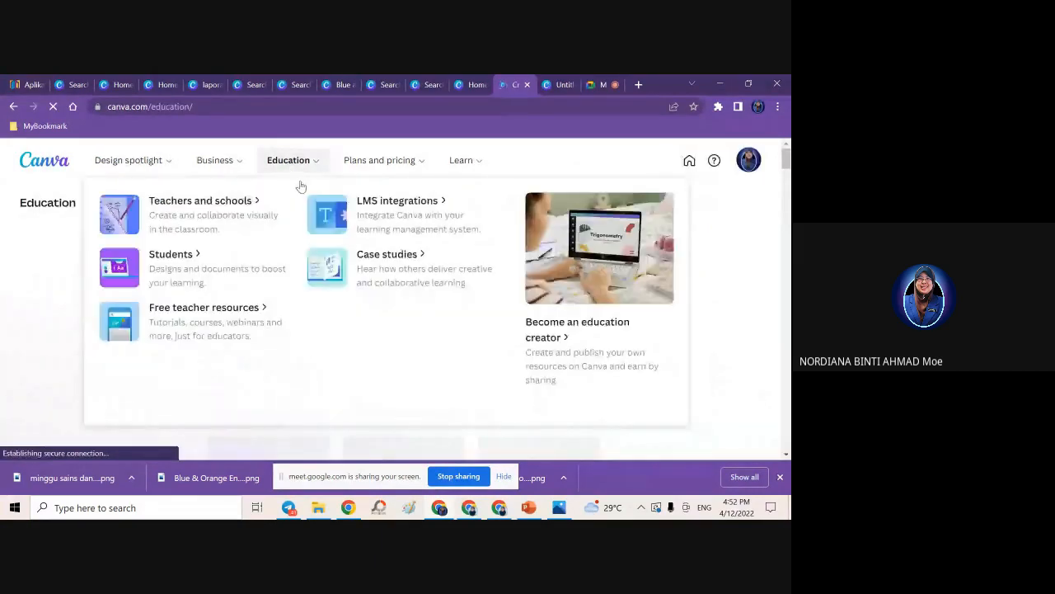
pyautogui.scroll(-1, 788, 253)
pyautogui.scroll(-2, 742, 272)
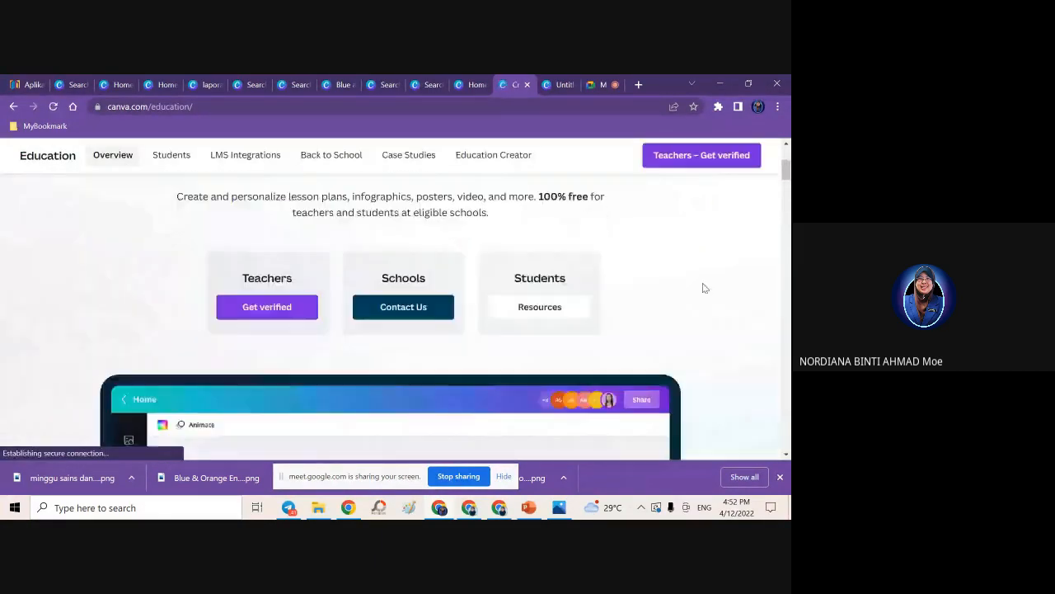
pyautogui.scroll(-3, 394, 299)
pyautogui.scroll(-5, 393, 299)
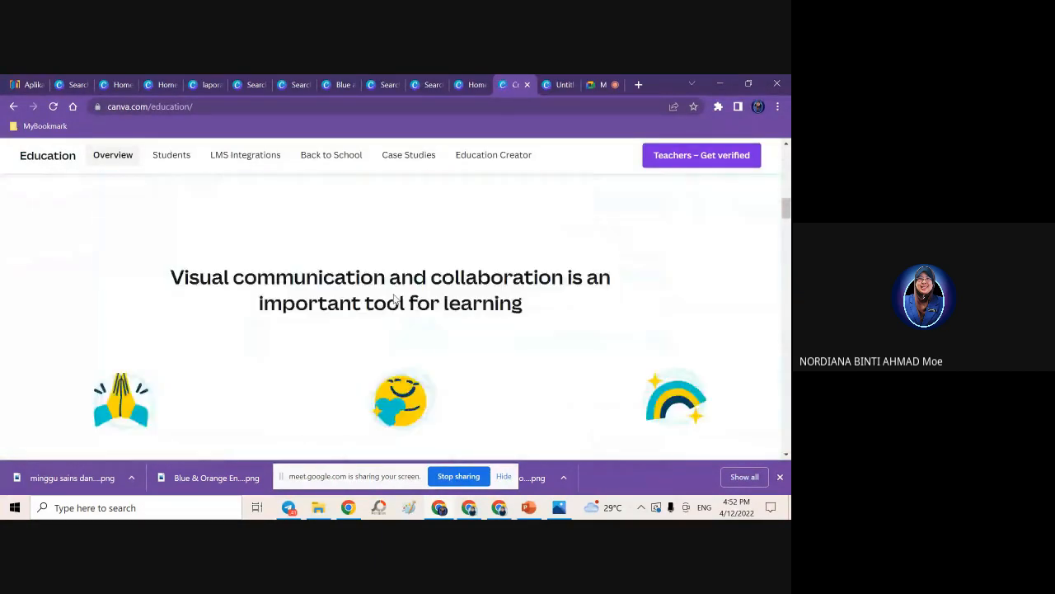
pyautogui.scroll(-6, 394, 299)
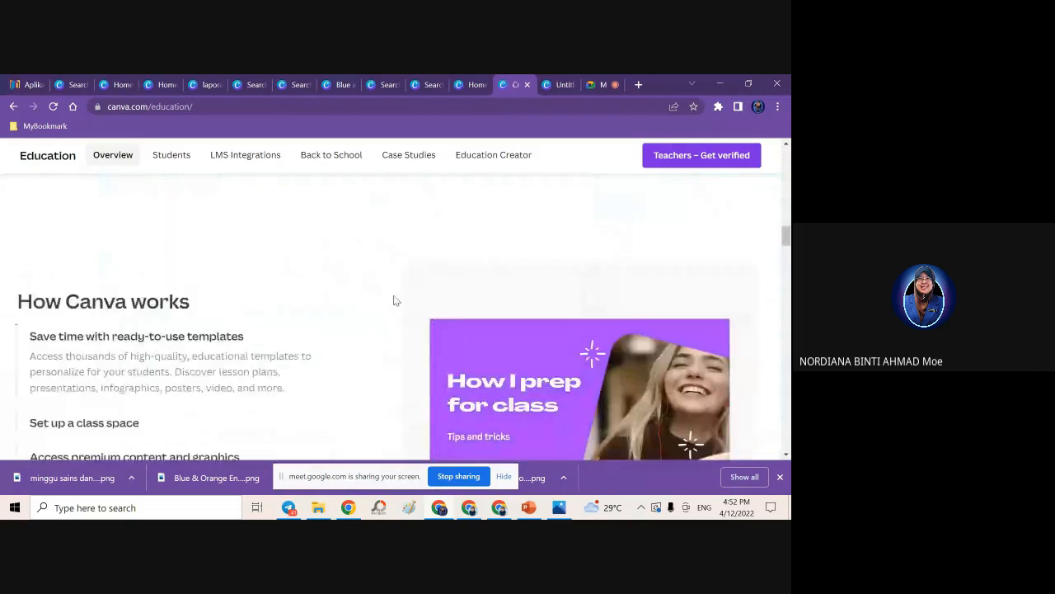
pyautogui.scroll(-5, 393, 300)
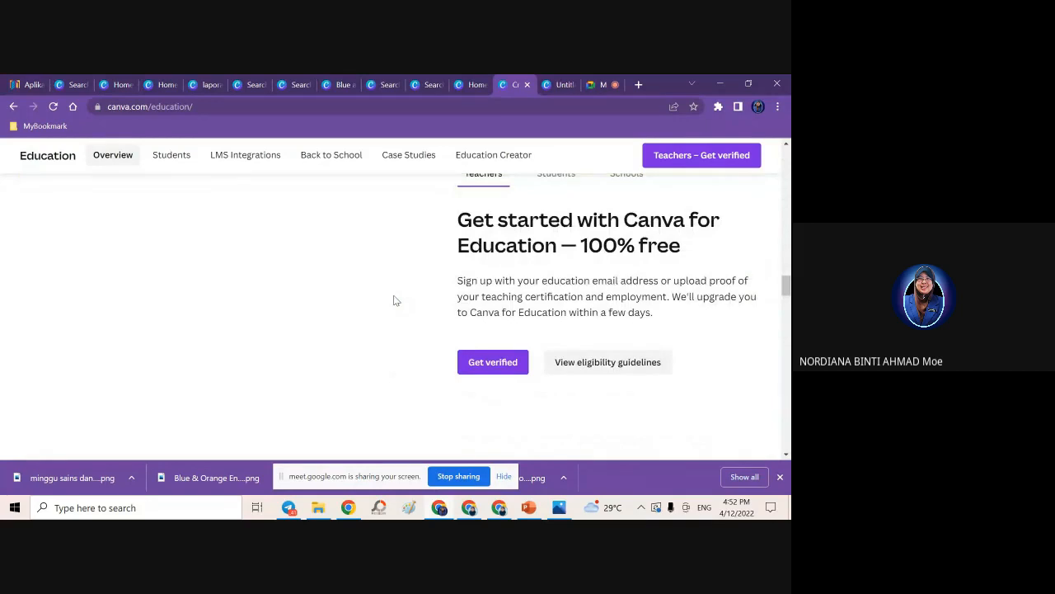
pyautogui.scroll(4, 394, 300)
# Open the Back to School page from the Education overview and look through its classroom sections
pyautogui.click(74, 265)
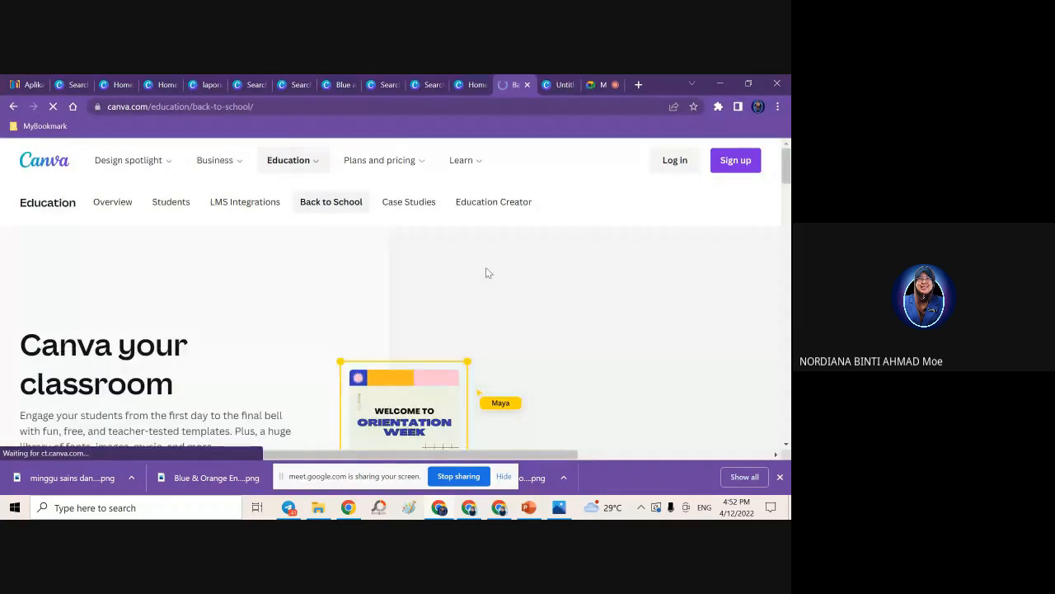
pyautogui.scroll(-3, 366, 299)
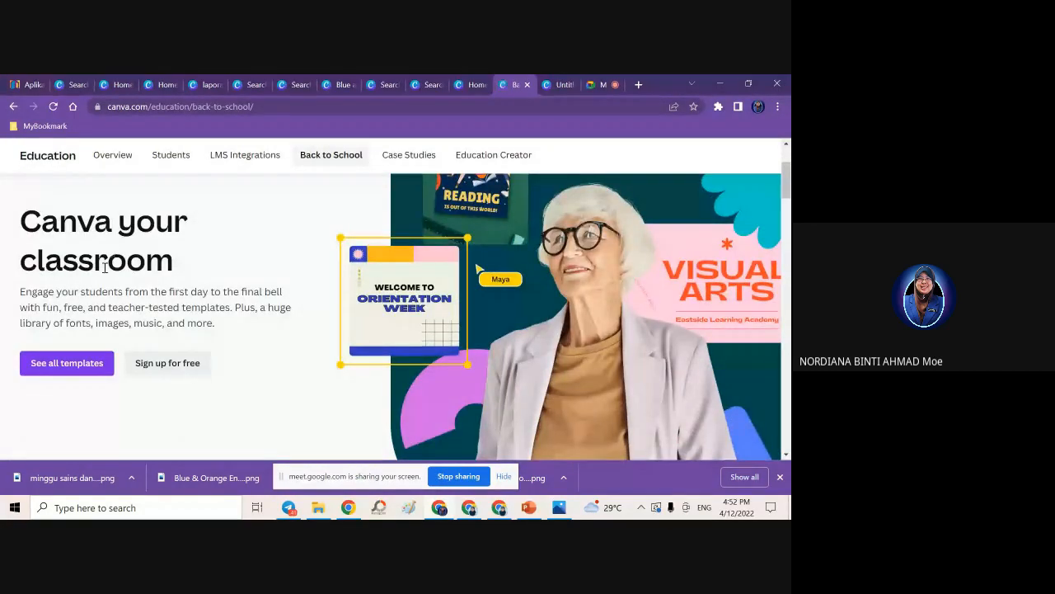
pyautogui.scroll(-3, 309, 310)
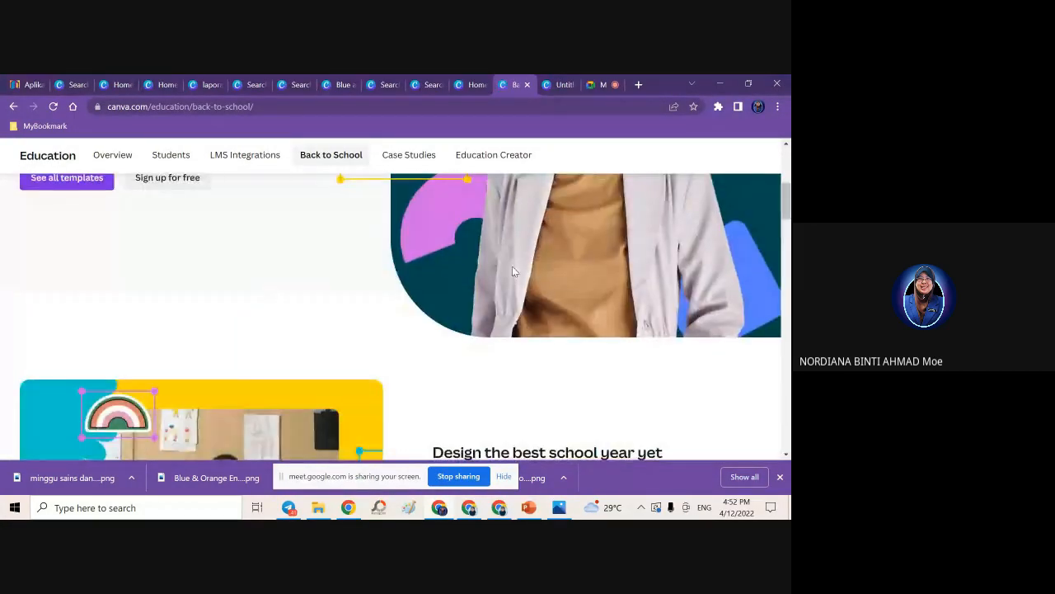
pyautogui.scroll(-3, 361, 316)
pyautogui.scroll(-2, 364, 317)
pyautogui.scroll(5, 364, 317)
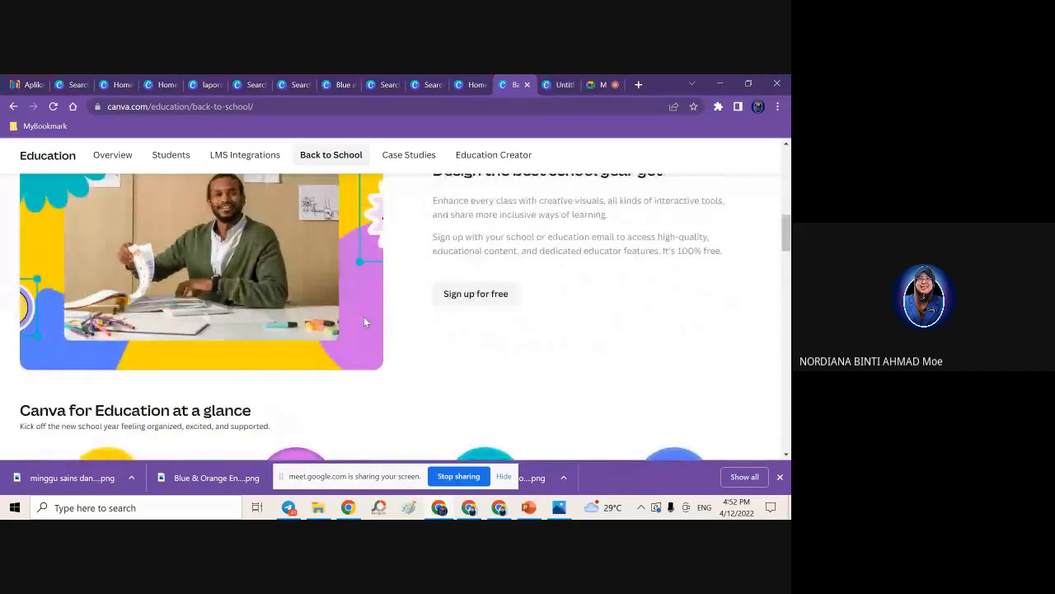
# Open the Decorate your class template collection from the Back to School page and browse its posters and classroom banners
pyautogui.click(68, 242)
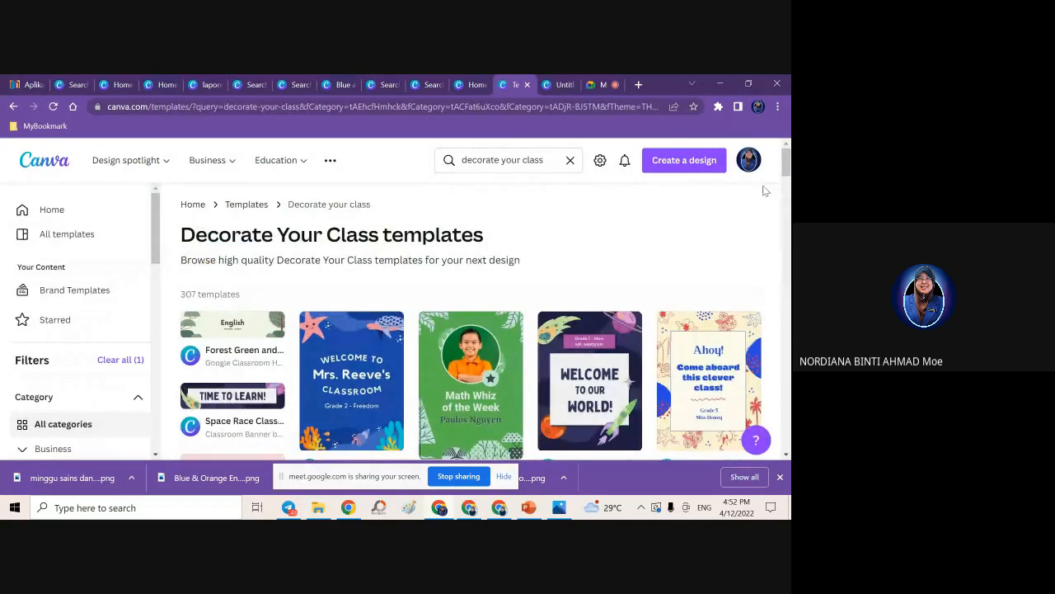
pyautogui.moveTo(116, 176)
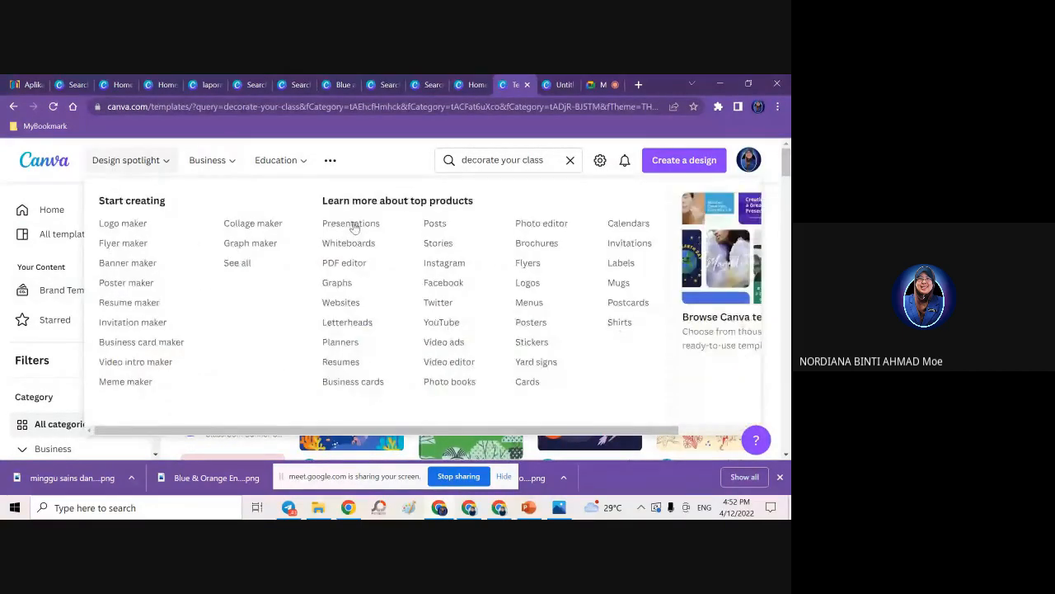
pyautogui.moveTo(285, 165)
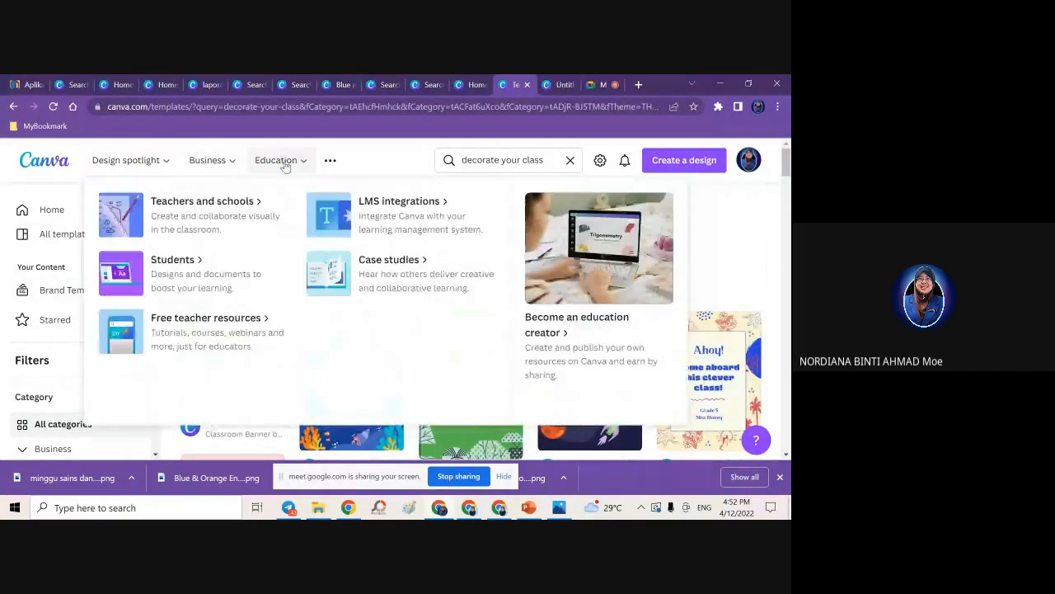
pyautogui.moveTo(787, 174); pyautogui.dragTo(791, 185)
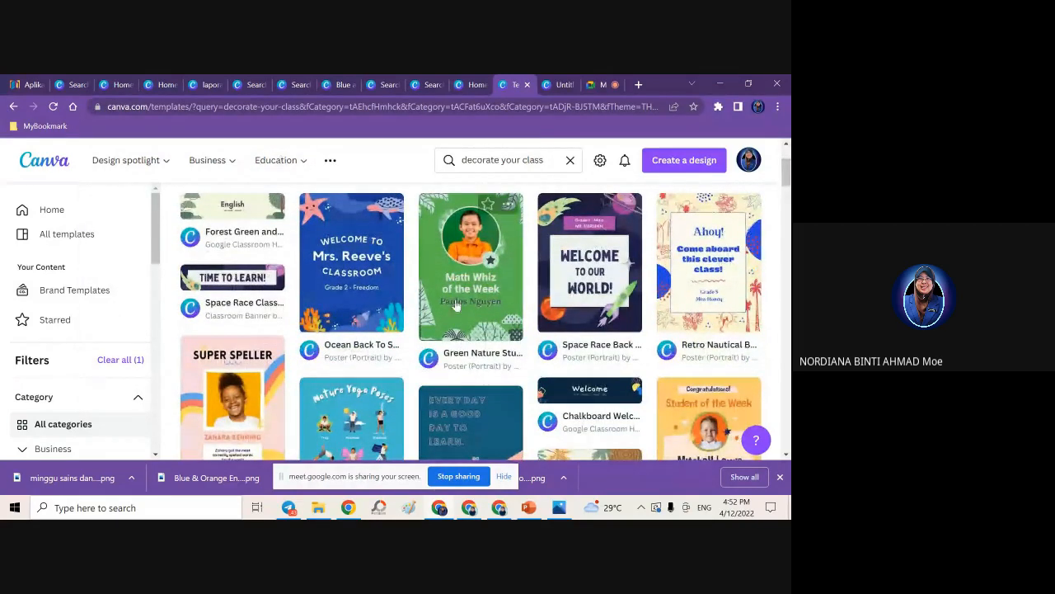
pyautogui.scroll(-4, 785, 168)
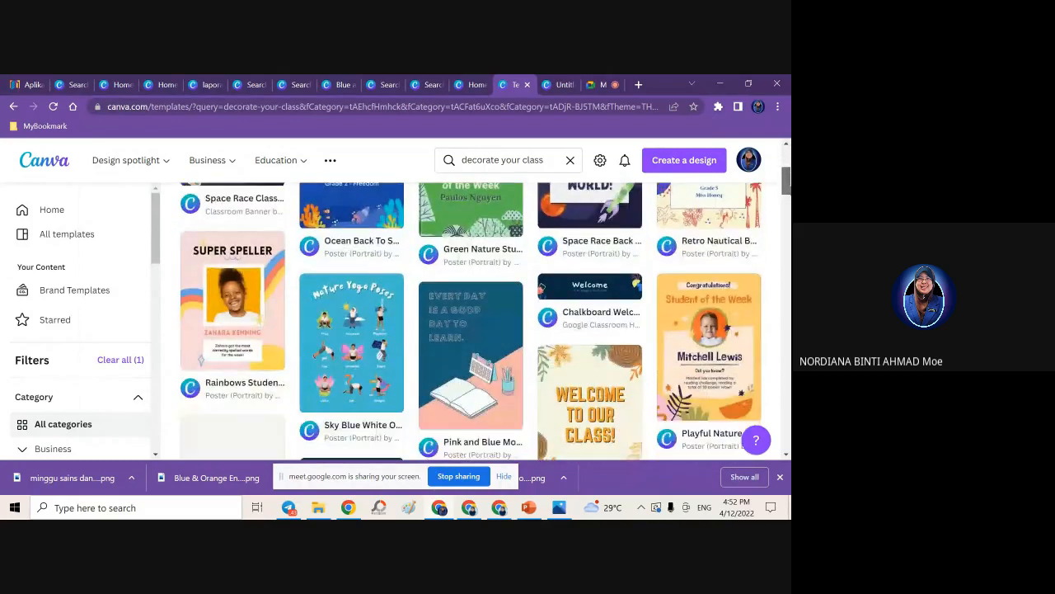
pyautogui.moveTo(788, 191); pyautogui.dragTo(789, 239)
pyautogui.scroll(-3, 470, 322)
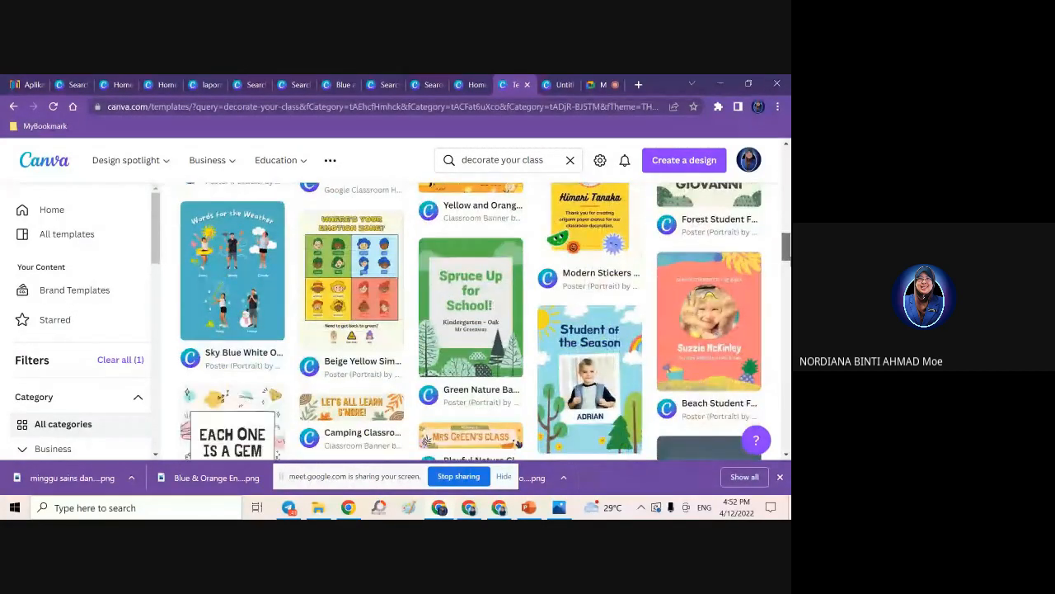
pyautogui.scroll(-5, 469, 321)
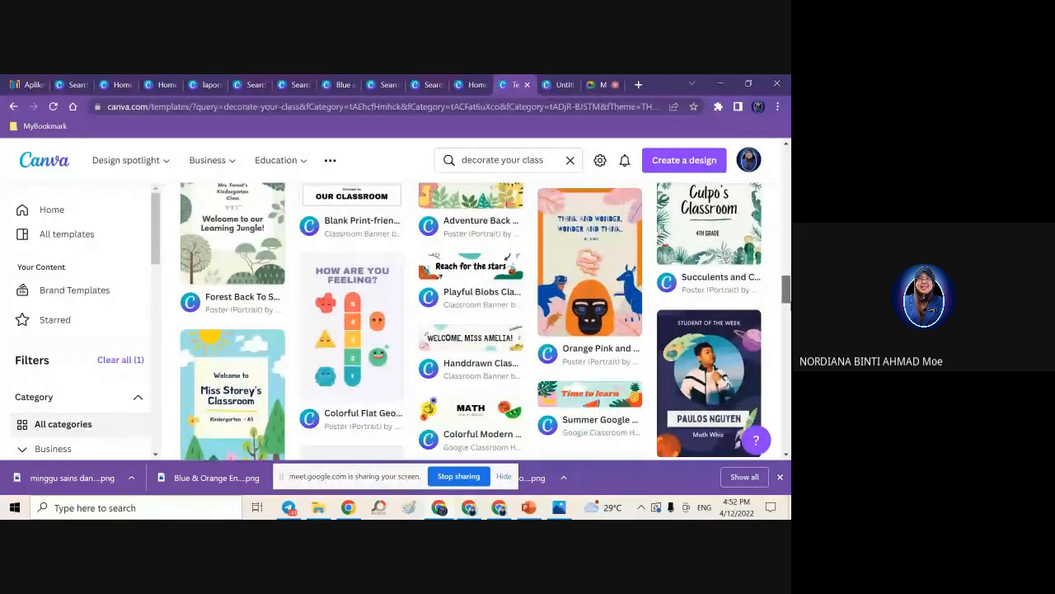
pyautogui.scroll(-3, 470, 322)
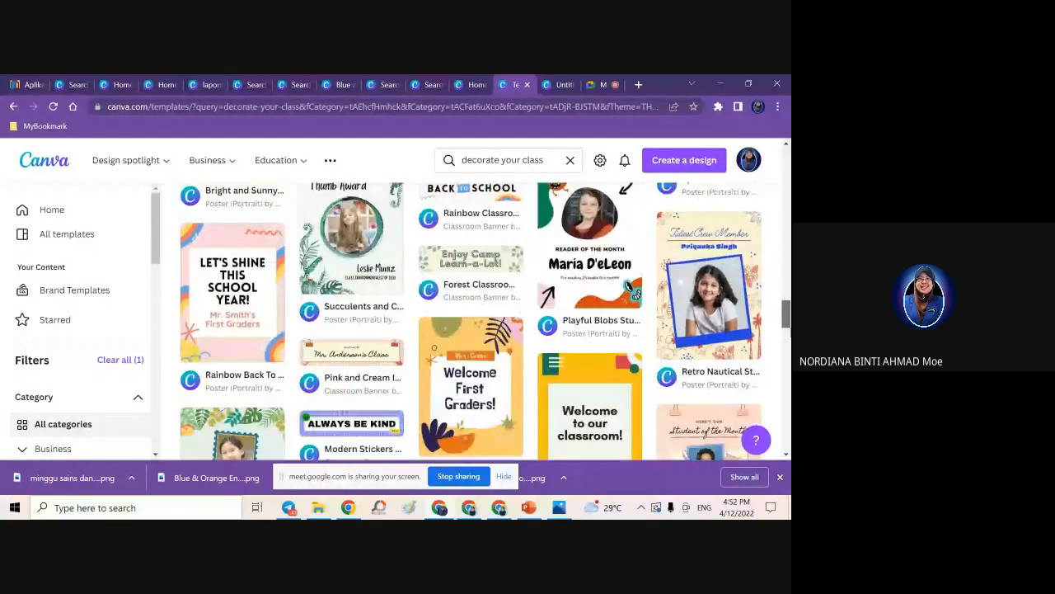
pyautogui.scroll(-1, 470, 321)
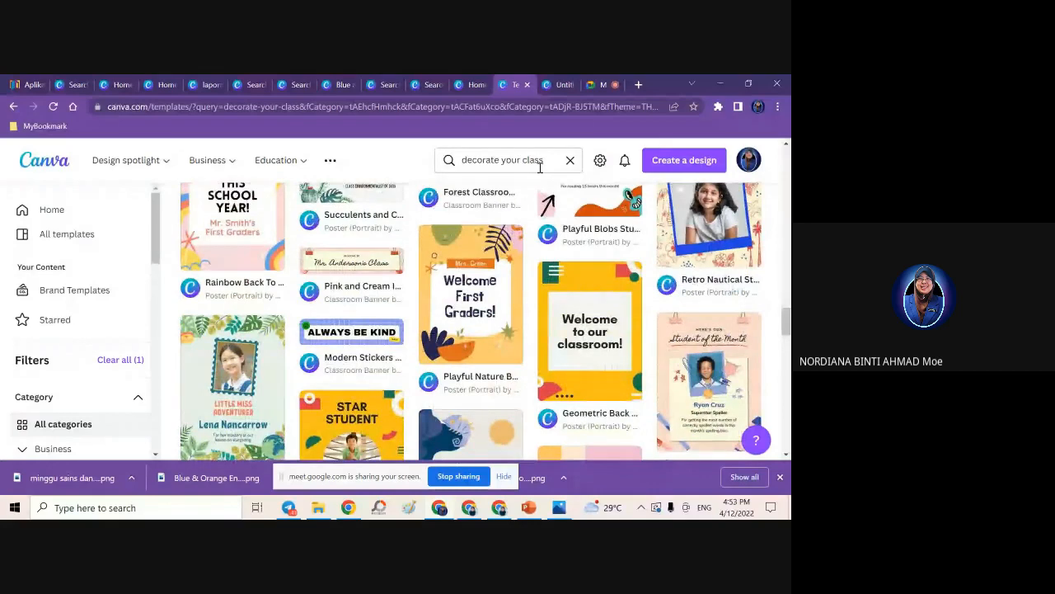
# Go back to the Back to School page, open the Student activities template collection and browse its templates
pyautogui.click(13, 106)
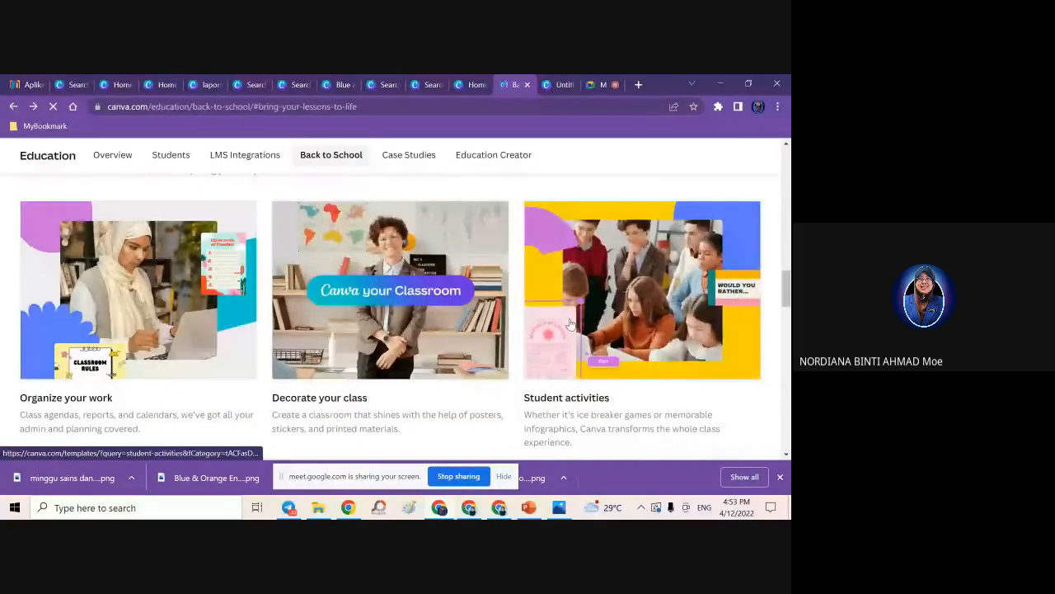
pyautogui.moveTo(618, 345)
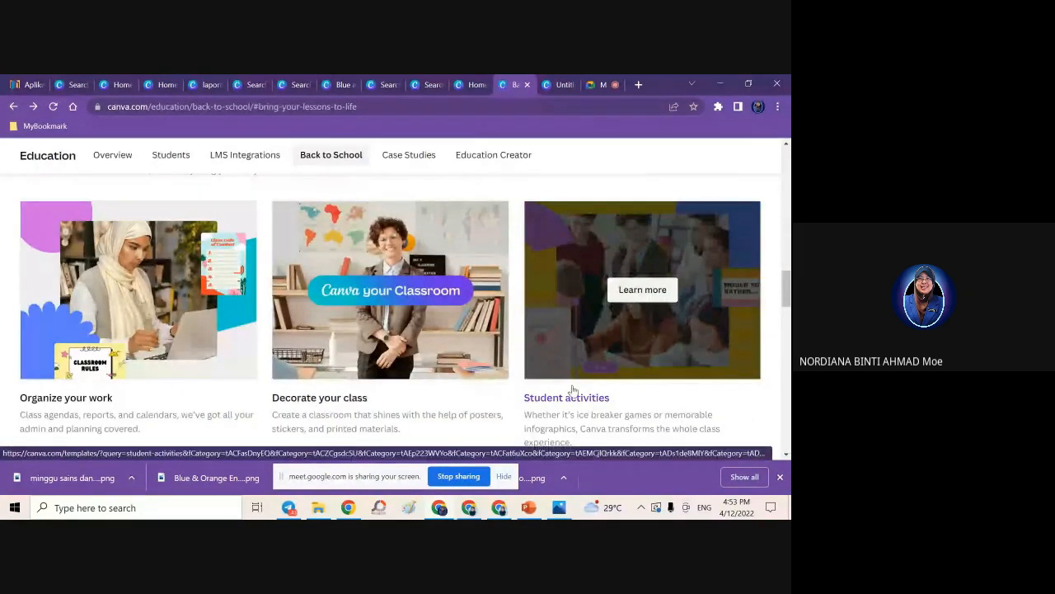
pyautogui.click(650, 330)
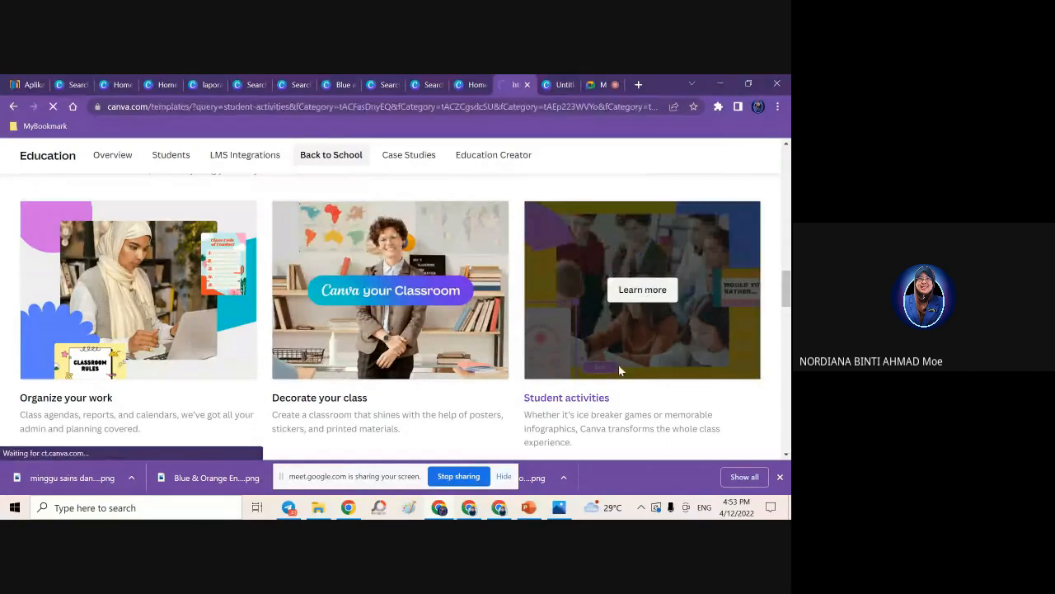
pyautogui.scroll(-1, 591, 405)
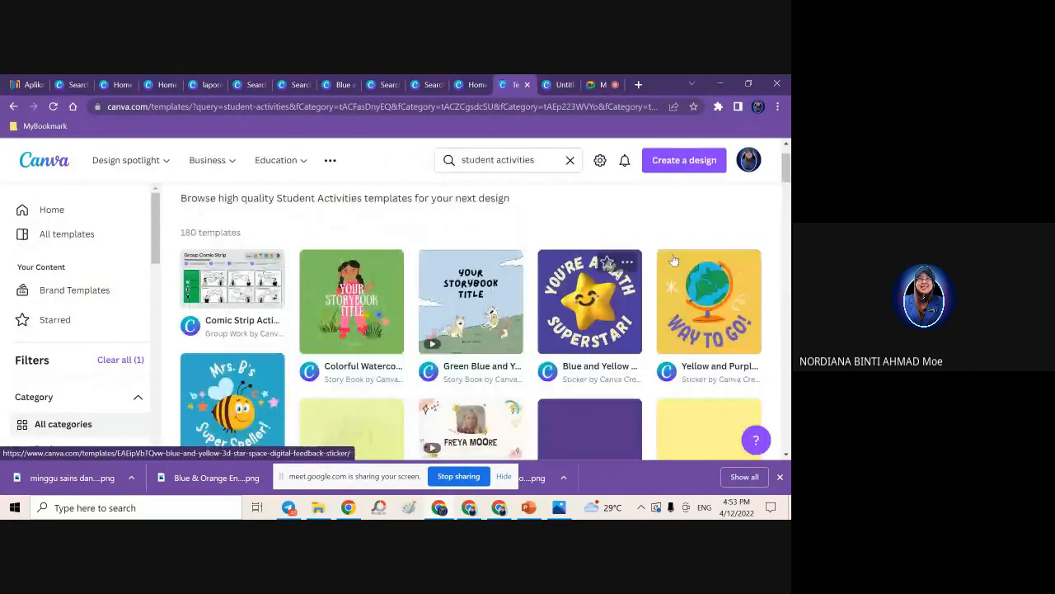
pyautogui.moveTo(788, 182); pyautogui.dragTo(790, 296)
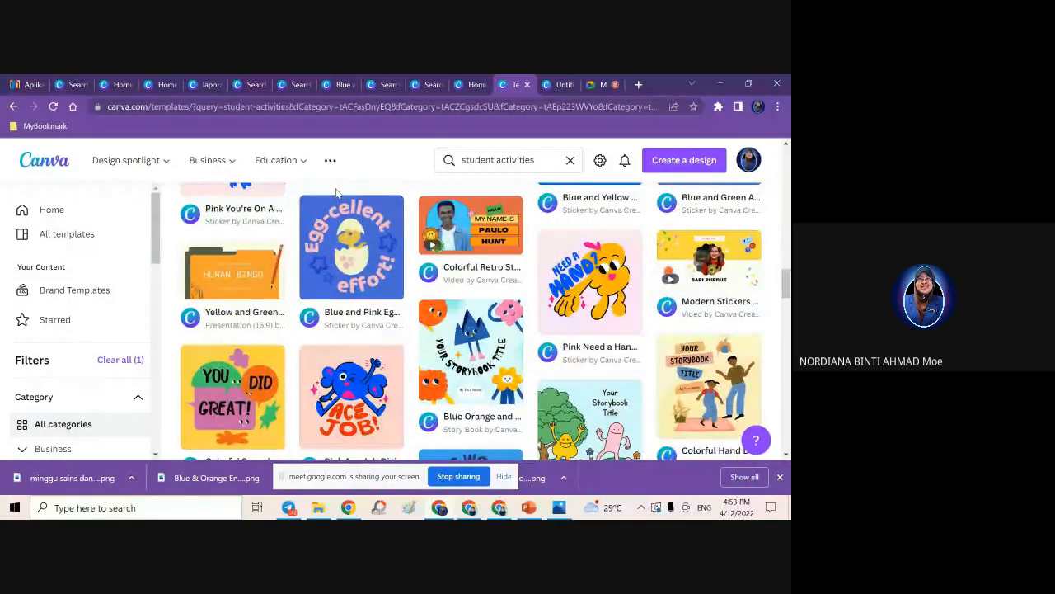
# Go back to the Back to School page, open the Organize your work template collection and browse its planners, schedules and announcements
pyautogui.click(13, 107)
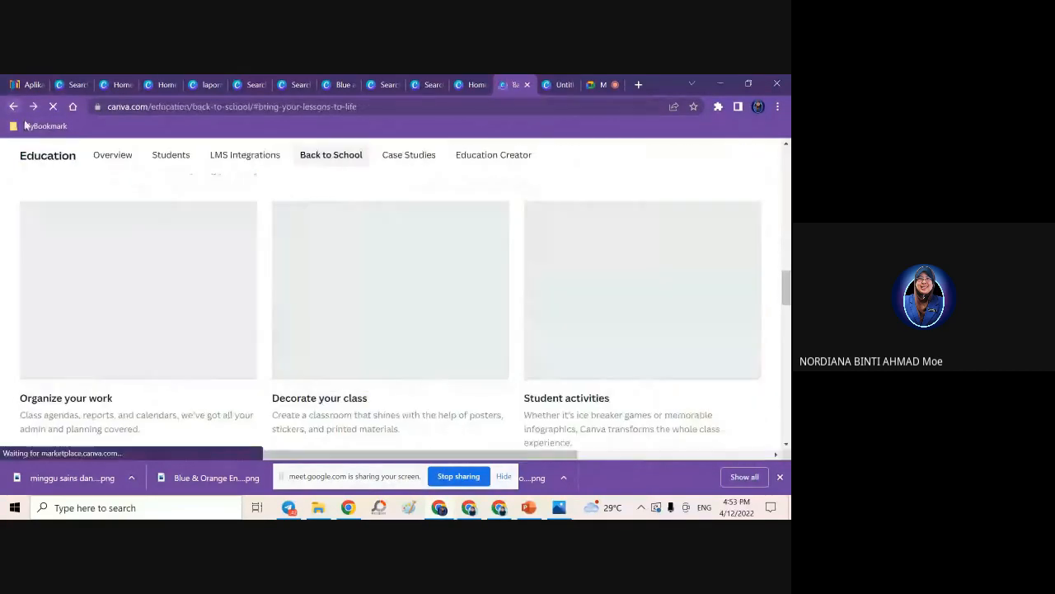
pyautogui.click(134, 330)
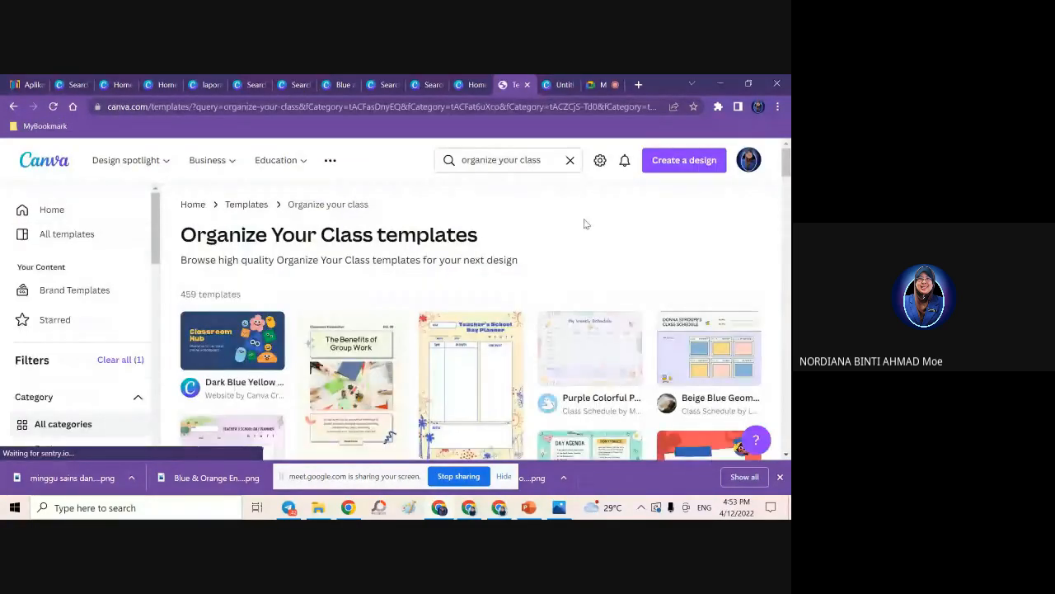
pyautogui.scroll(-2, 470, 322)
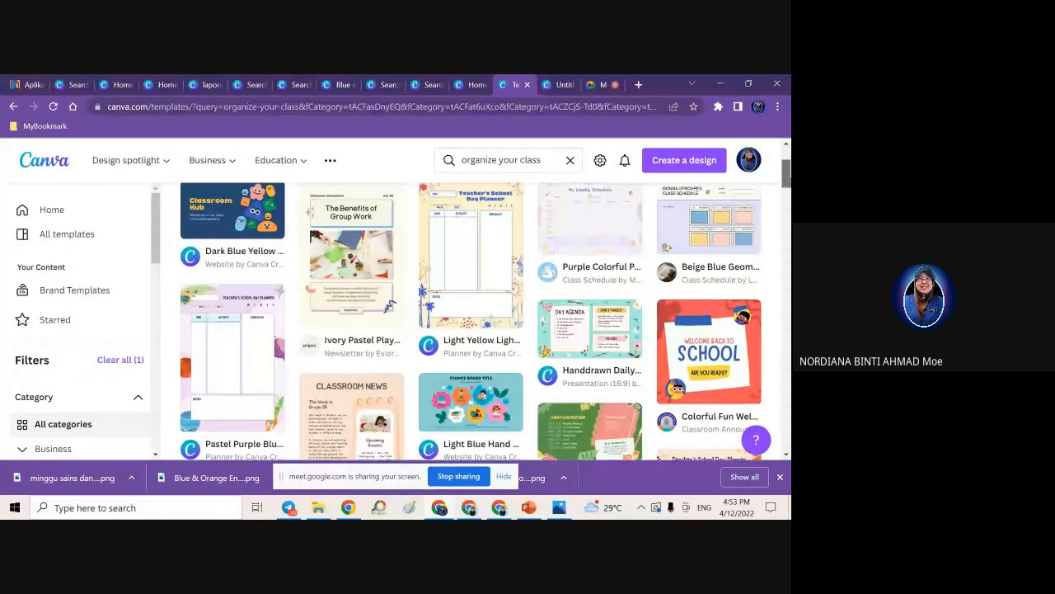
pyautogui.scroll(-2, 470, 321)
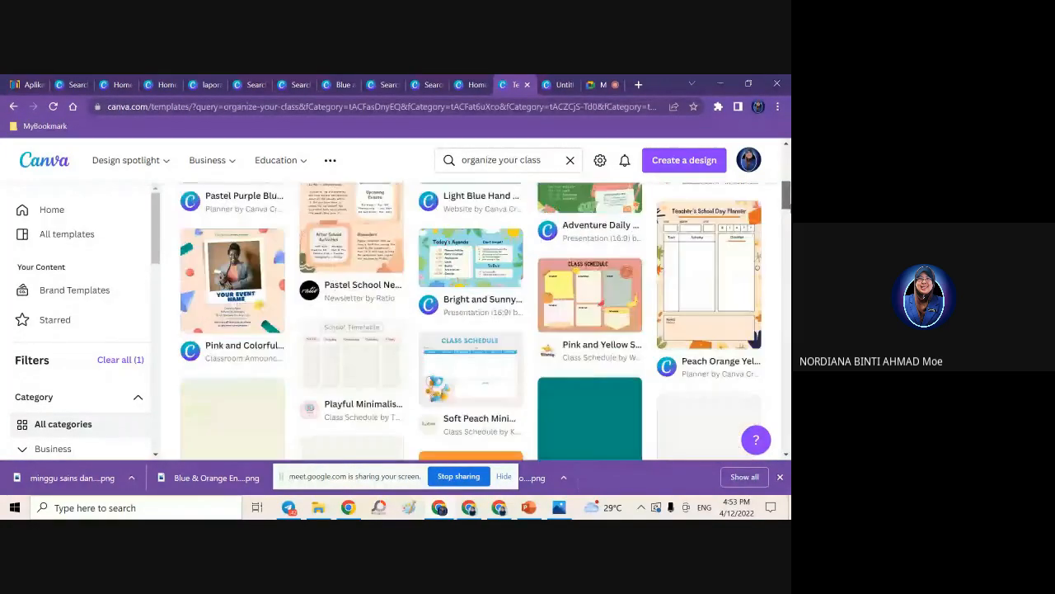
pyautogui.scroll(-1, 617, 283)
pyautogui.moveTo(616, 283)
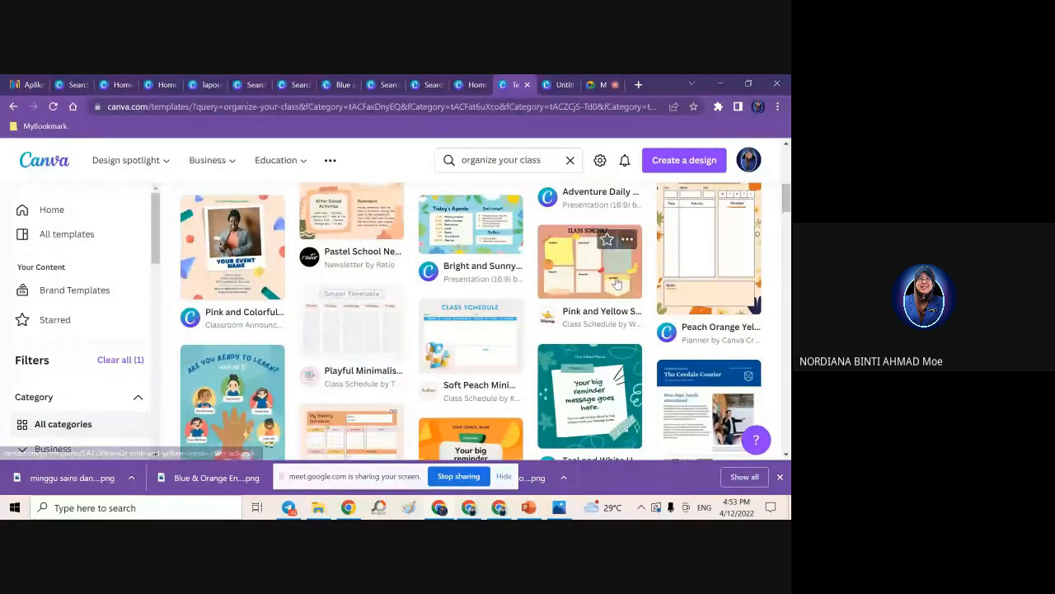
pyautogui.scroll(-3, 616, 283)
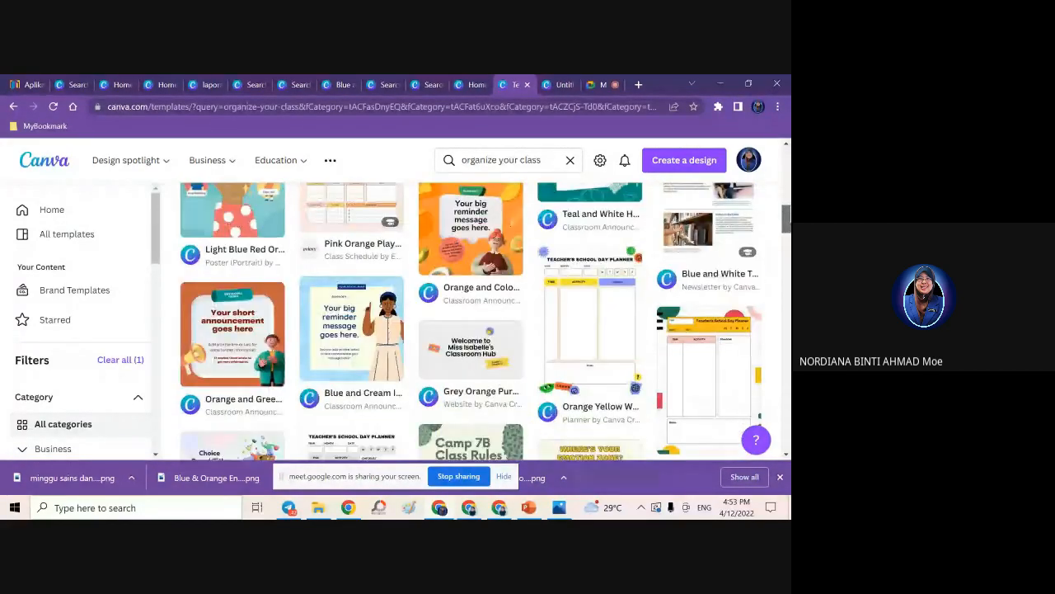
pyautogui.scroll(-1, 470, 321)
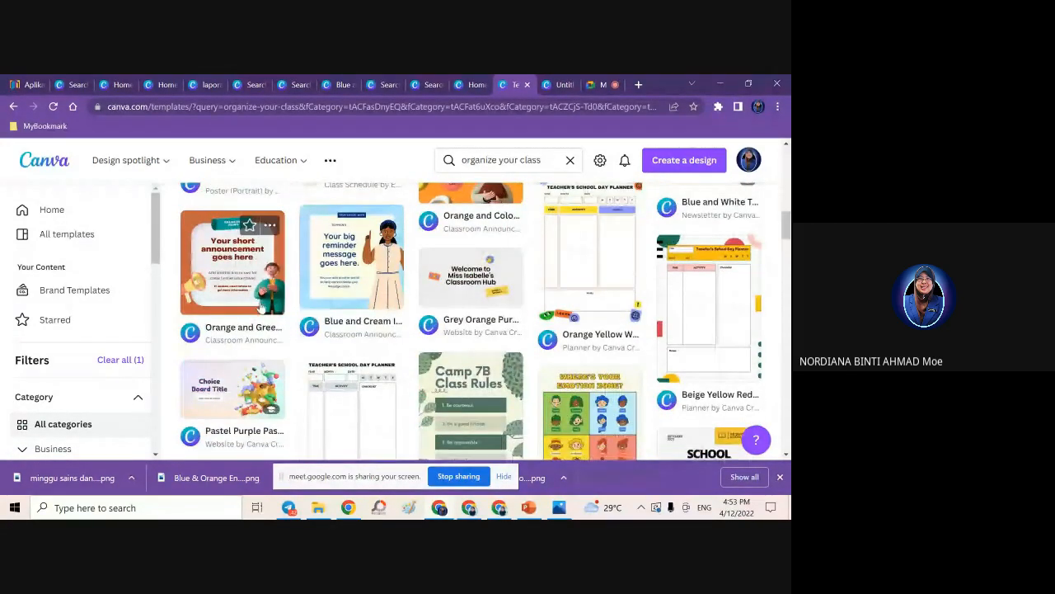
# Open the Orange and Green 3D News Classroom Announcement template for customising in the browser, dismissing the offer to use the desktop app
pyautogui.click(259, 305)
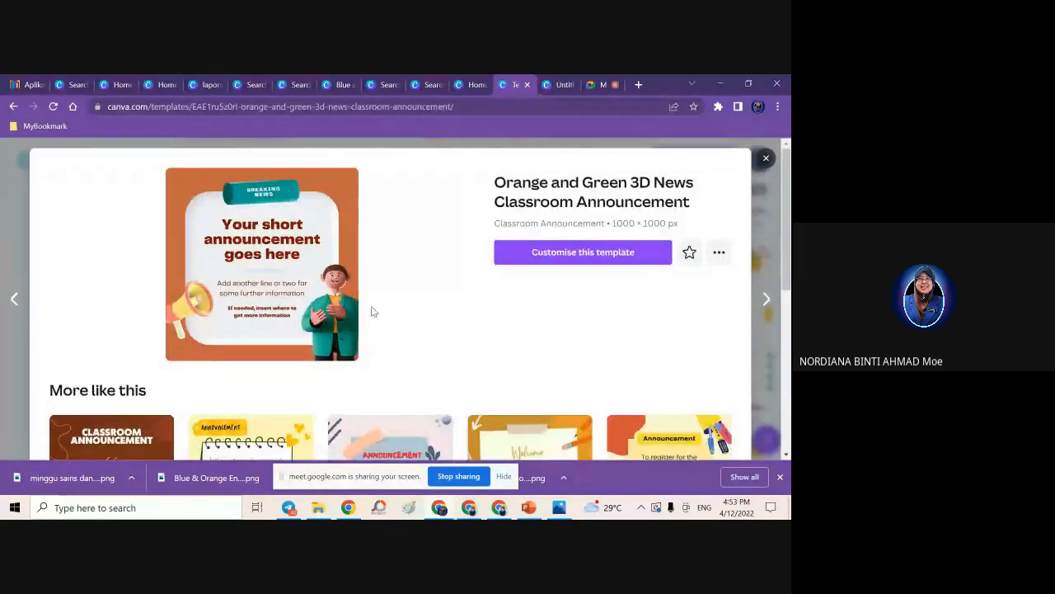
pyautogui.click(552, 259)
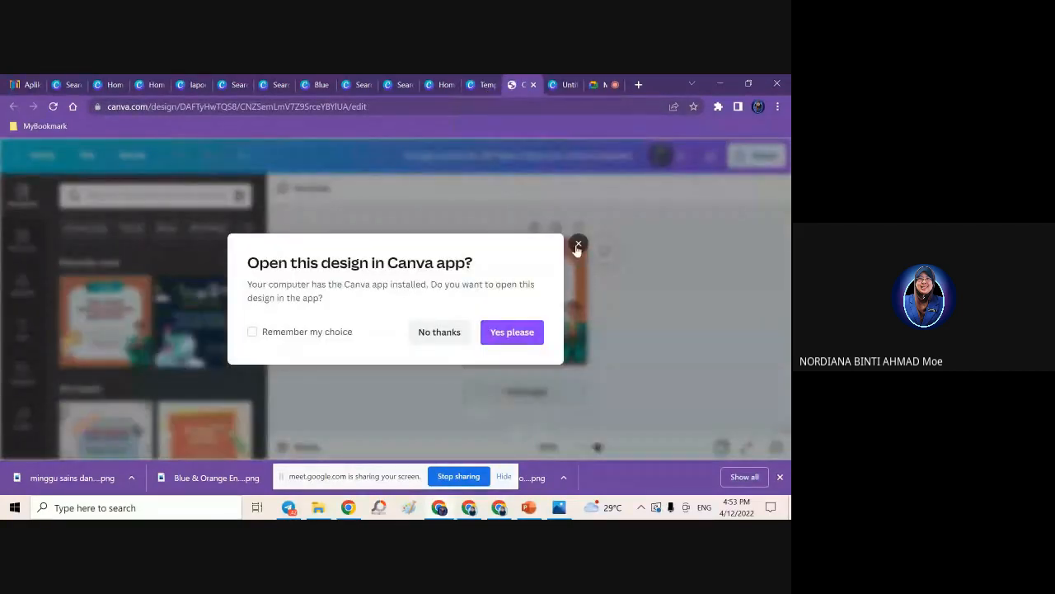
pyautogui.click(576, 242)
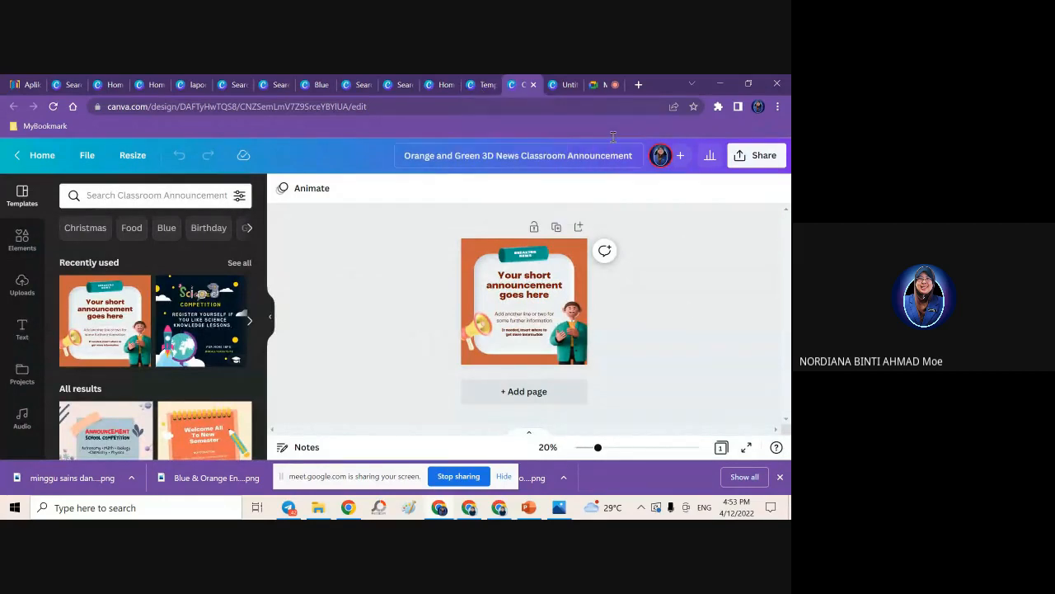
# Return to the open Canva home page, dismiss the custom size settings and look through the recent designs
pyautogui.click(567, 85)
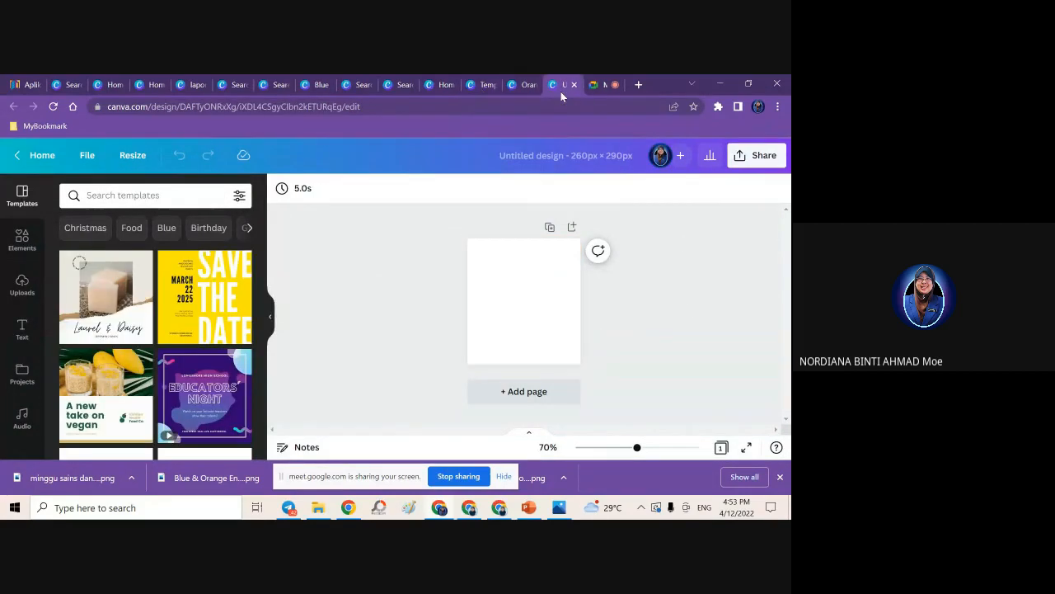
pyautogui.click(520, 87)
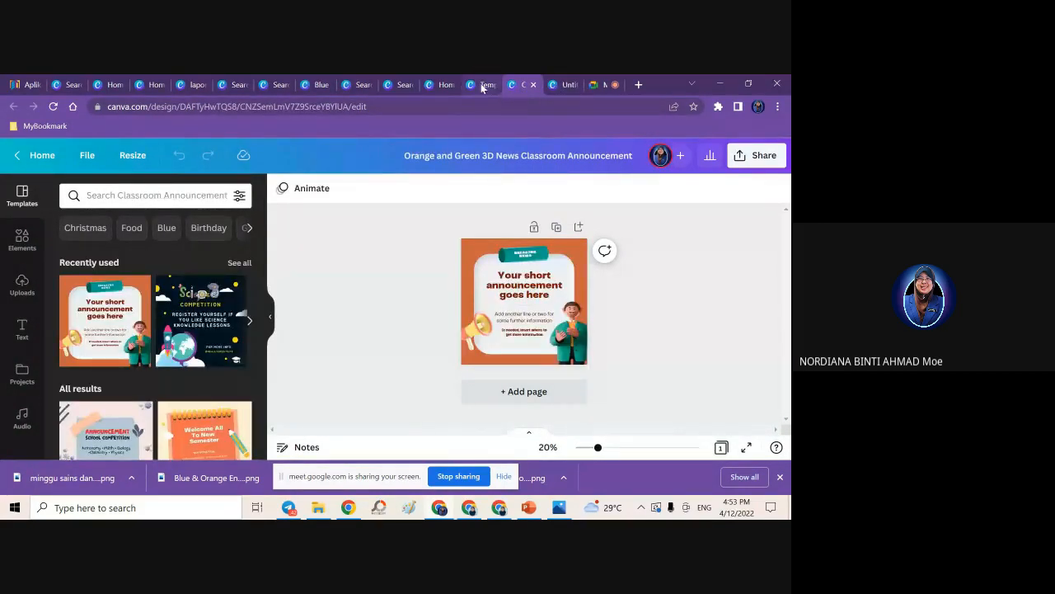
pyautogui.click(489, 88)
pyautogui.click(442, 86)
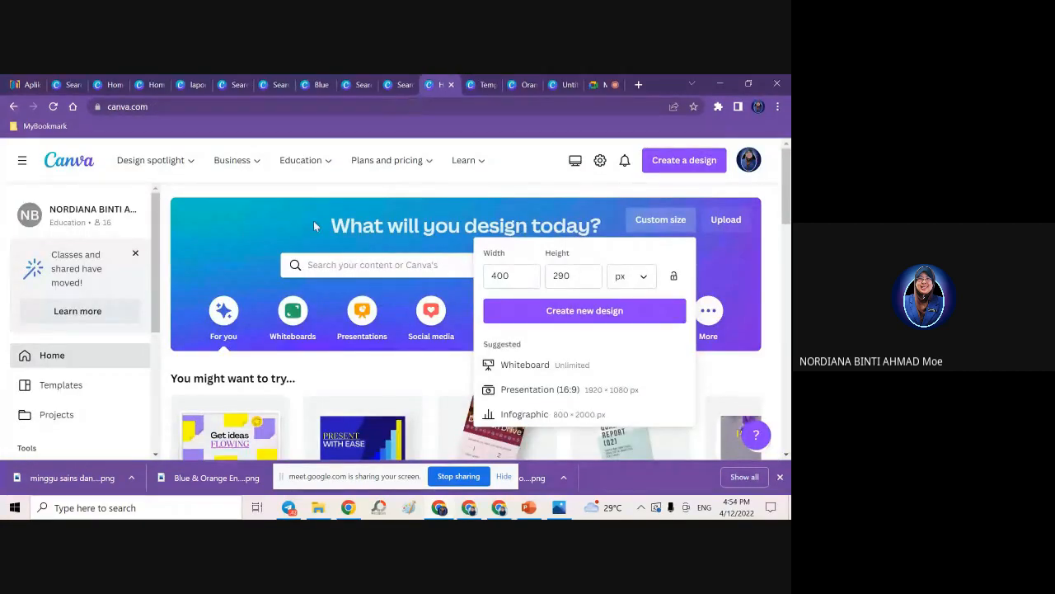
pyautogui.click(242, 221)
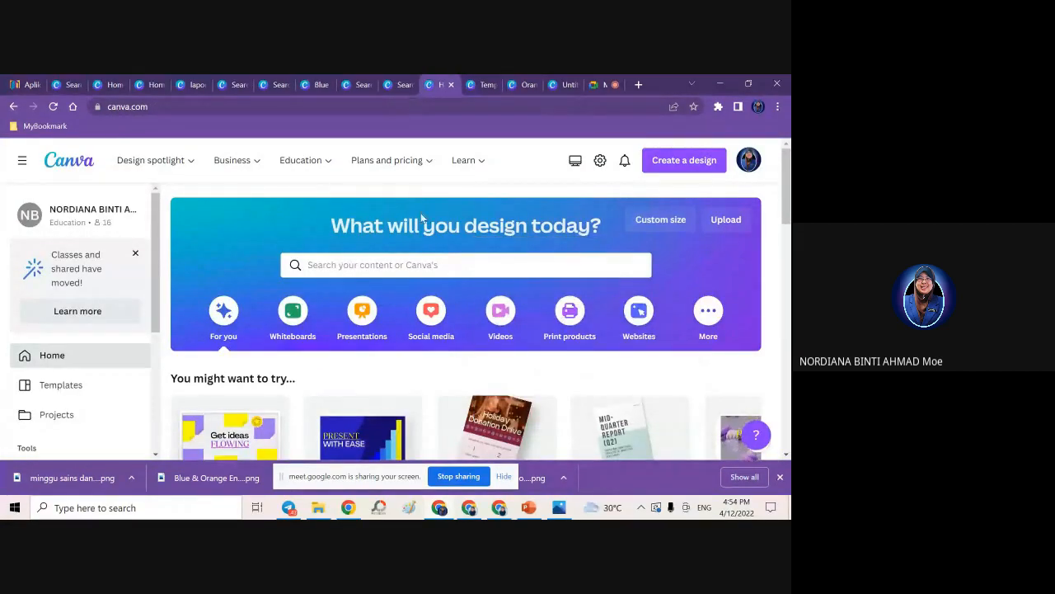
pyautogui.scroll(-3, 486, 388)
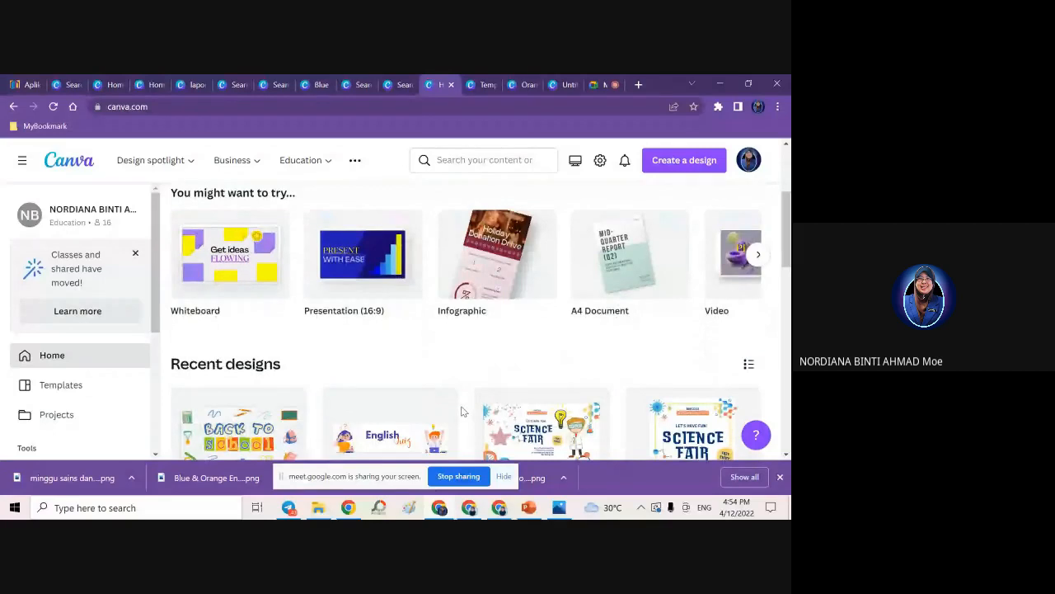
pyautogui.scroll(-3, 462, 411)
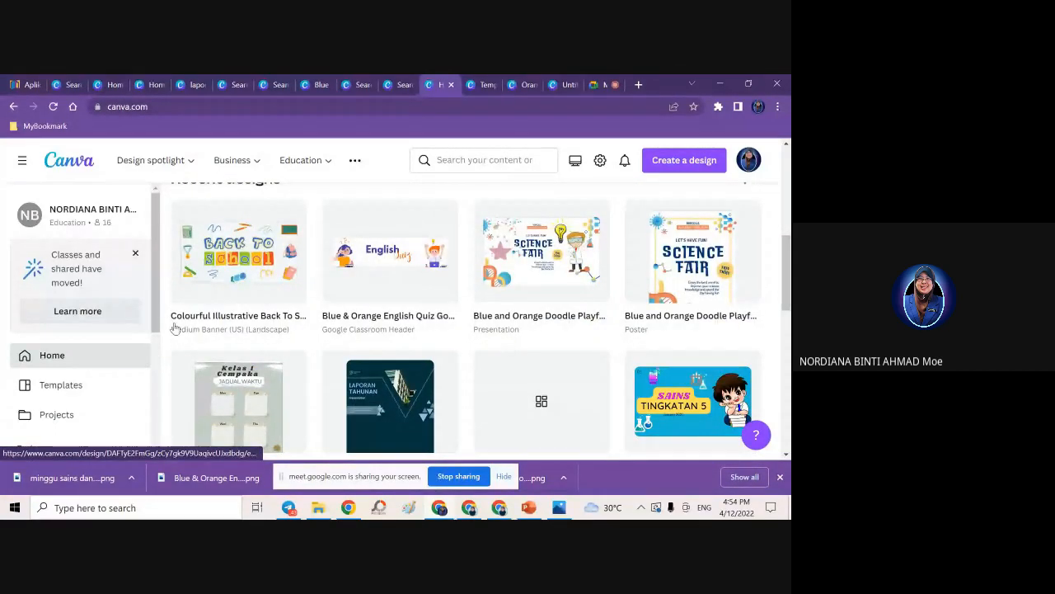
pyautogui.scroll(-3, 351, 382)
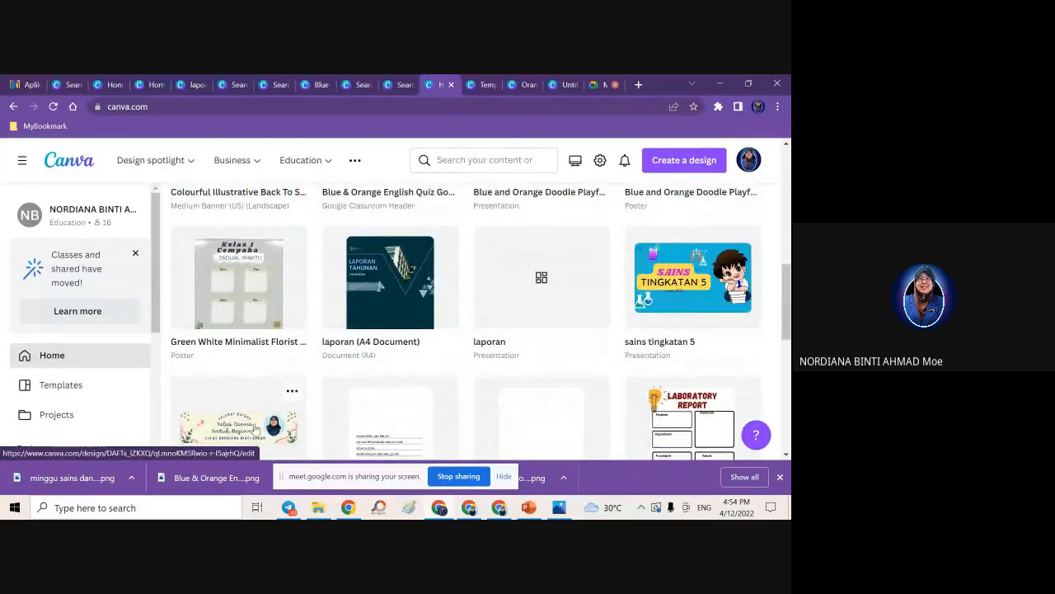
pyautogui.scroll(-3, 236, 404)
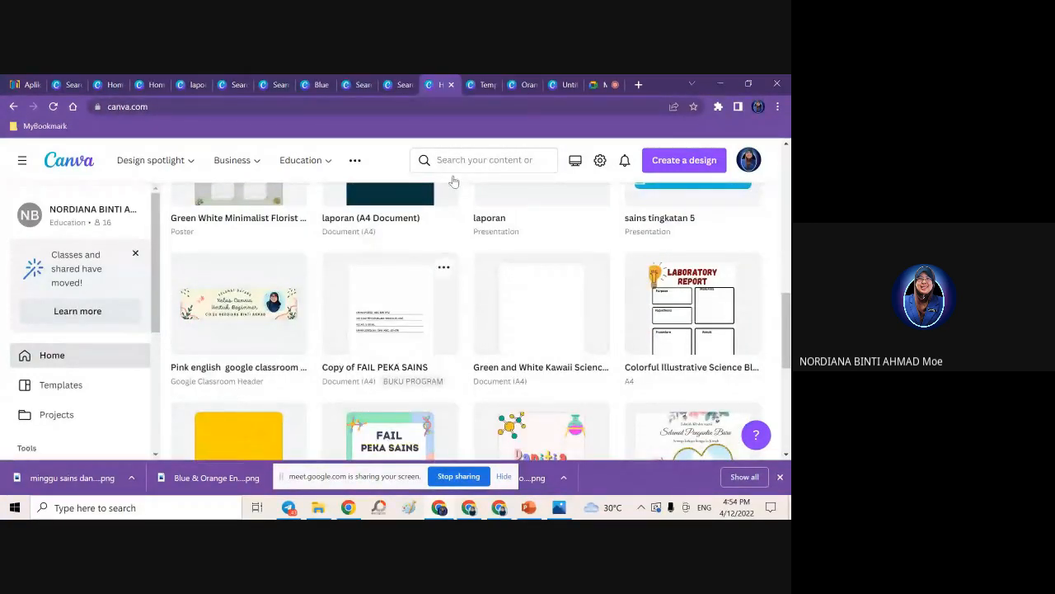
# Switch to the Google Meet call and stop presenting the screen
pyautogui.click(602, 85)
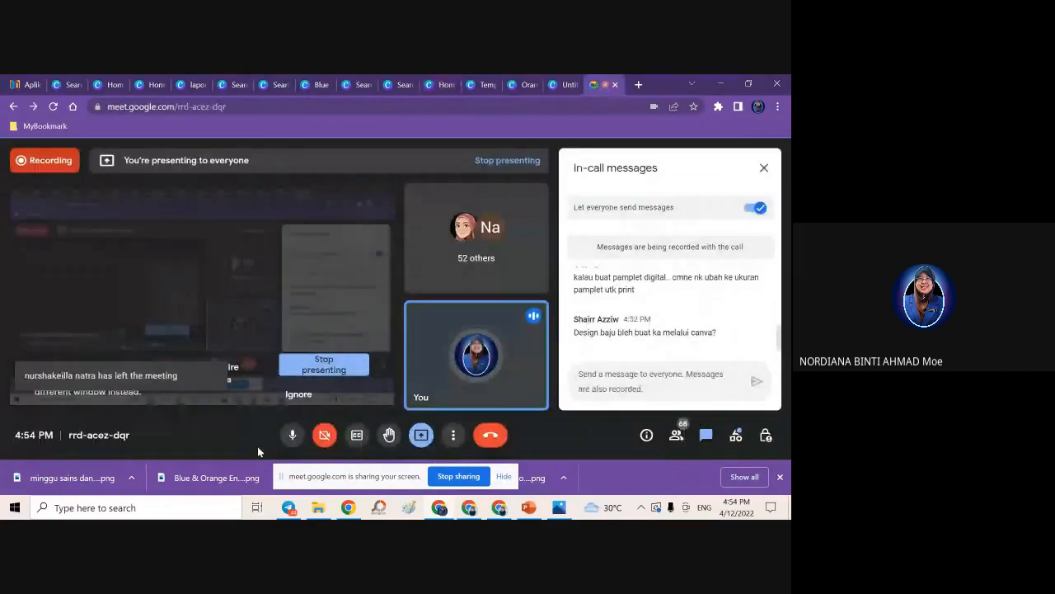
pyautogui.click(318, 378)
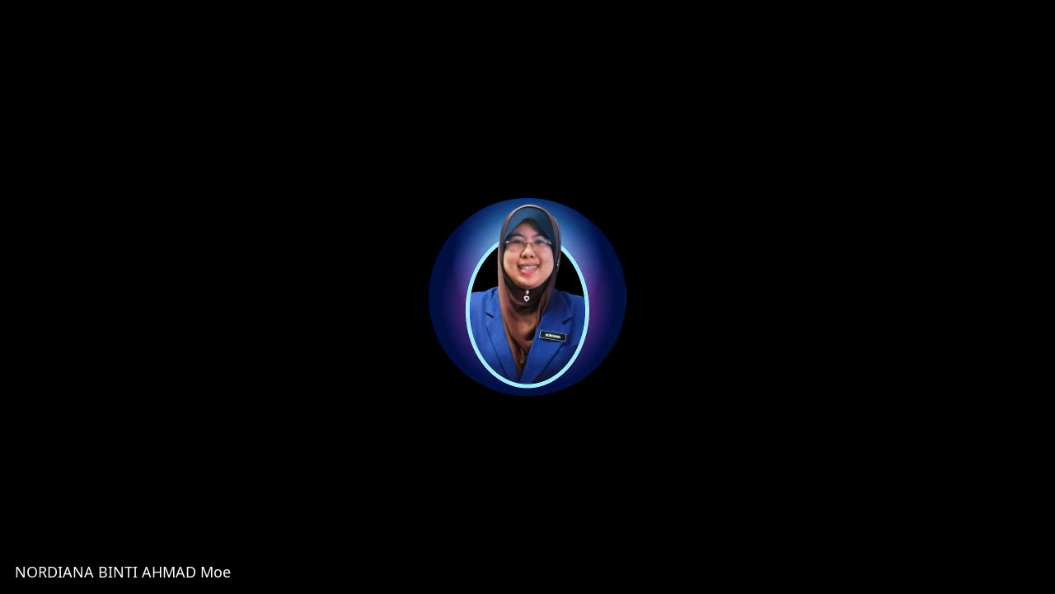
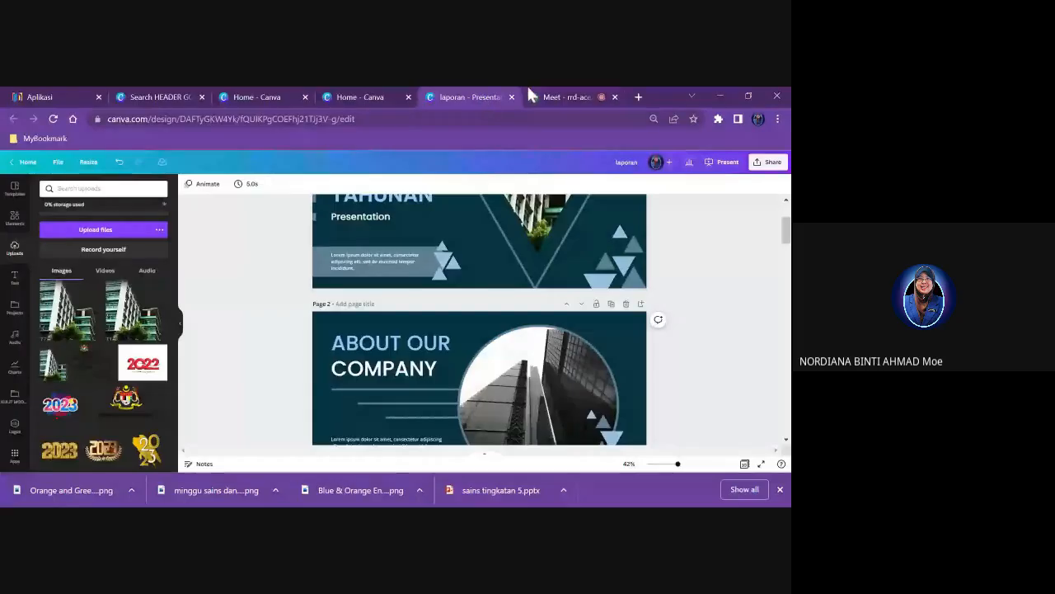
# Close the laporan presentation and the two spare Canva home pages in the browser
pyautogui.click(511, 96)
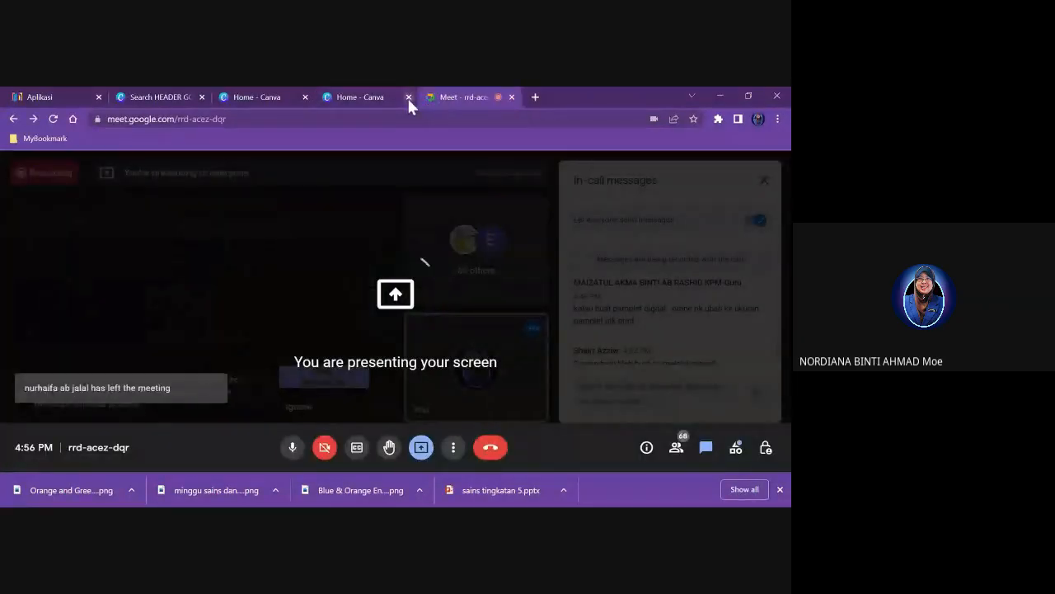
pyautogui.click(408, 97)
pyautogui.click(254, 94)
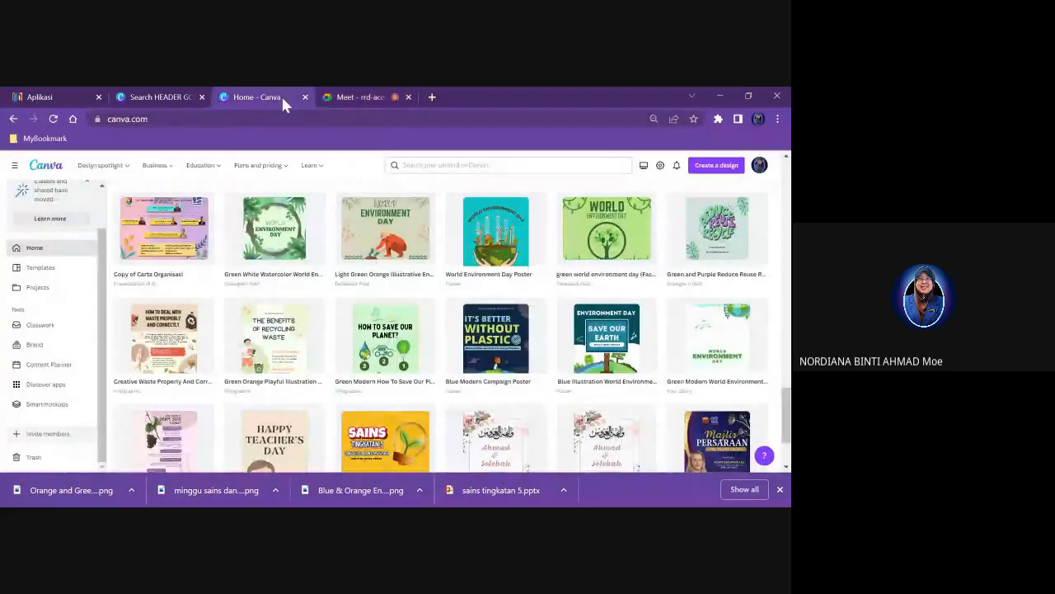
pyautogui.click(305, 96)
# Go from the header google form template search to the Canva home page and browse the older recent designs for a printed programme flyer
pyautogui.click(174, 97)
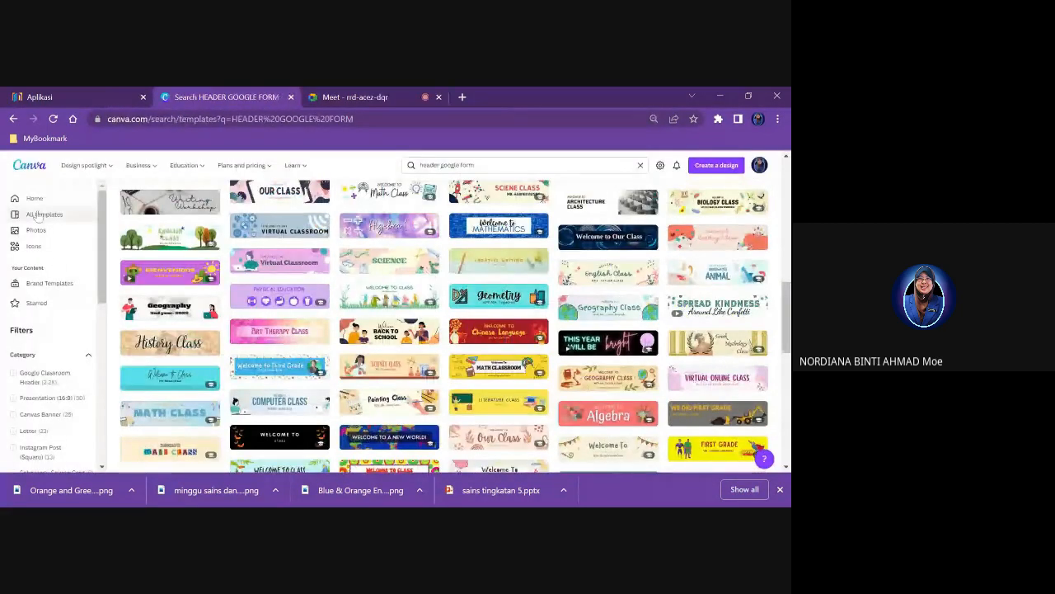
pyautogui.click(34, 197)
pyautogui.scroll(-5, 577, 338)
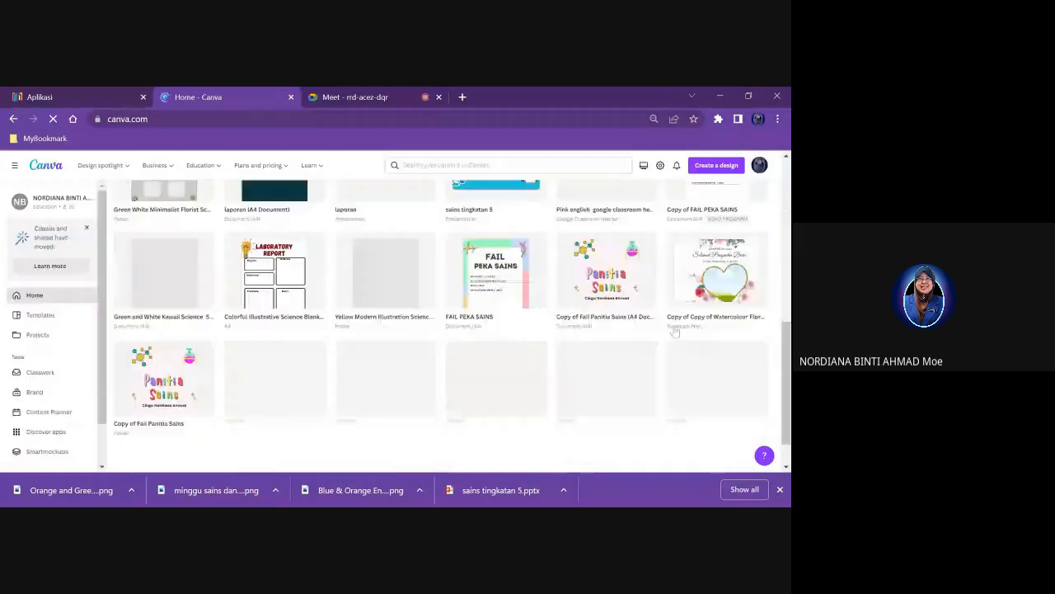
pyautogui.scroll(-1, 717, 346)
pyautogui.scroll(-2, 742, 361)
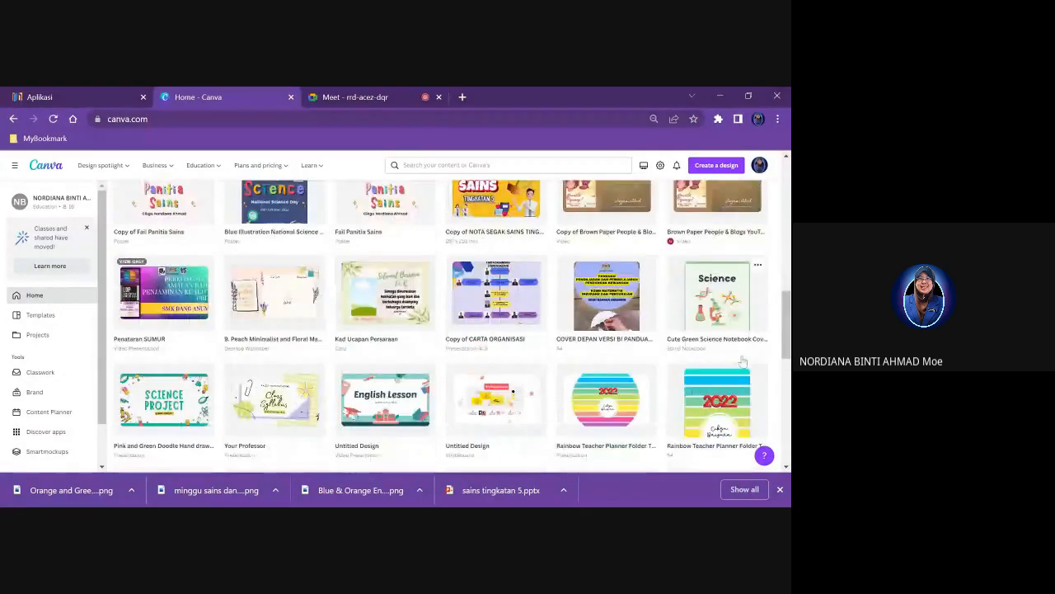
pyautogui.scroll(-1, 742, 362)
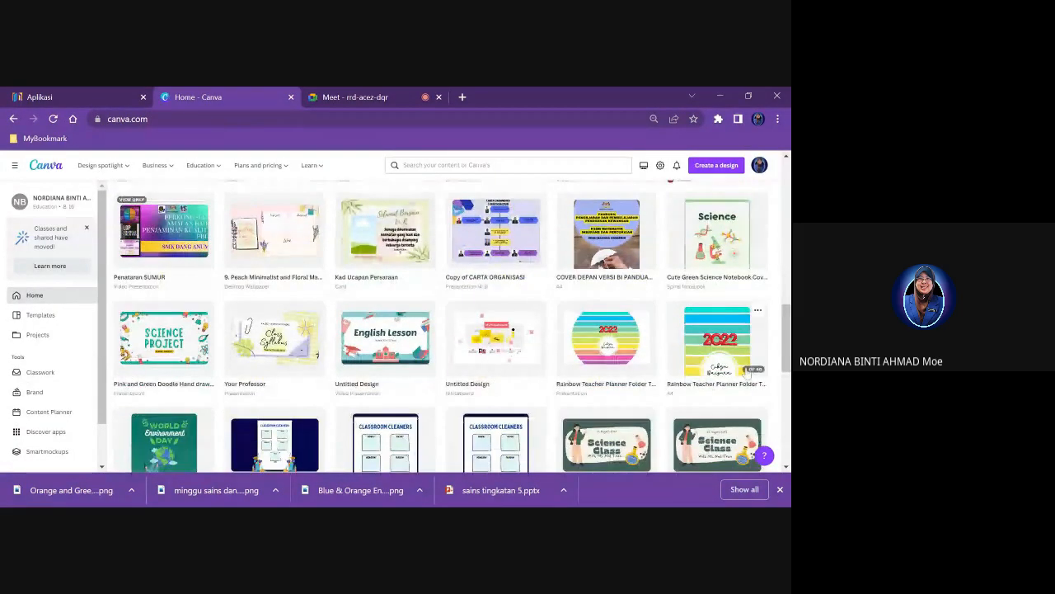
pyautogui.scroll(-1, 746, 377)
pyautogui.scroll(-5, 746, 380)
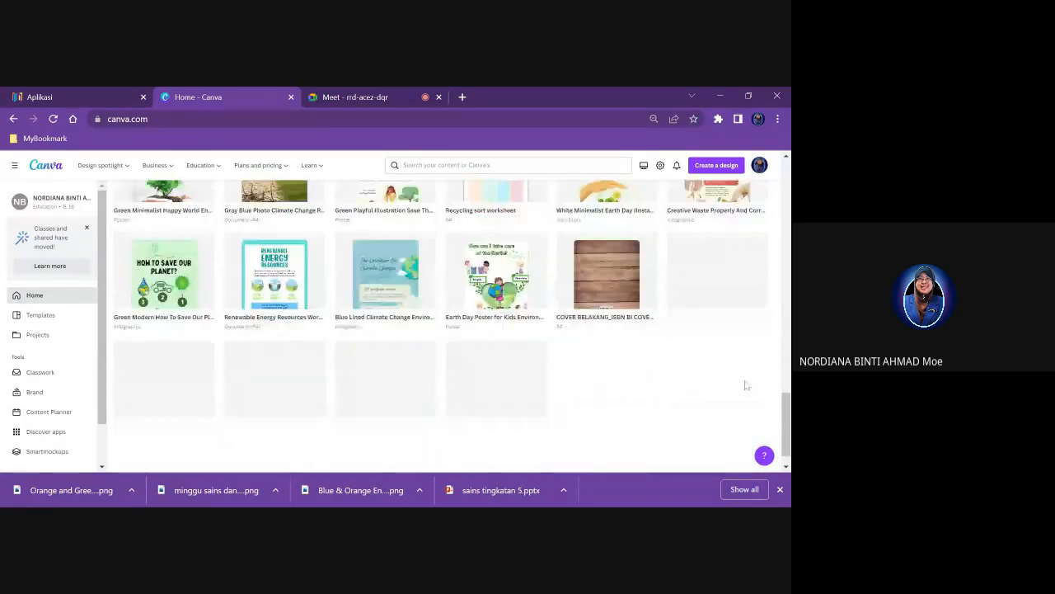
pyautogui.scroll(-5, 744, 388)
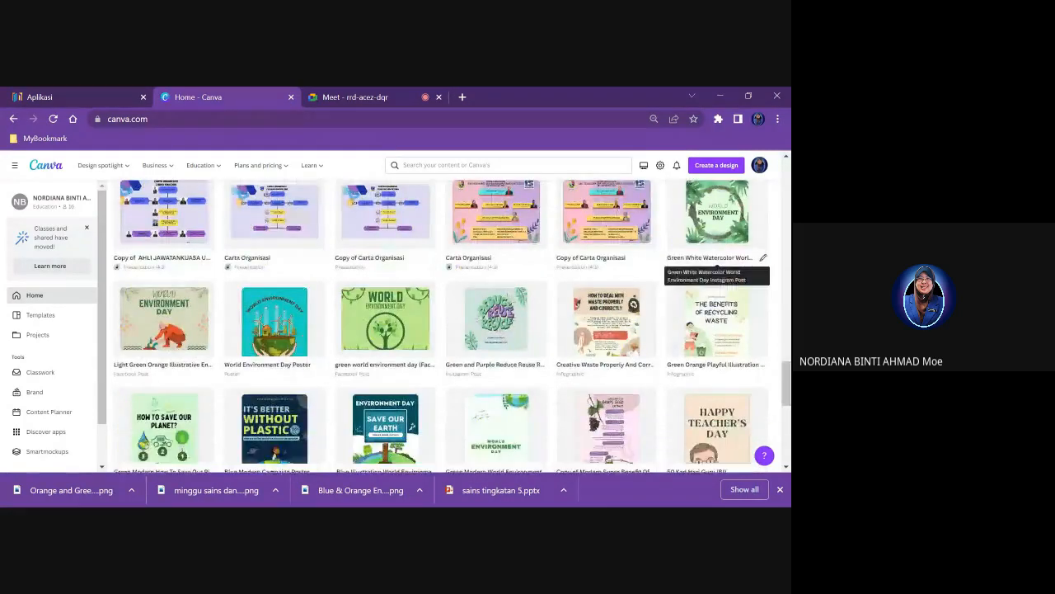
pyautogui.scroll(3, 746, 390)
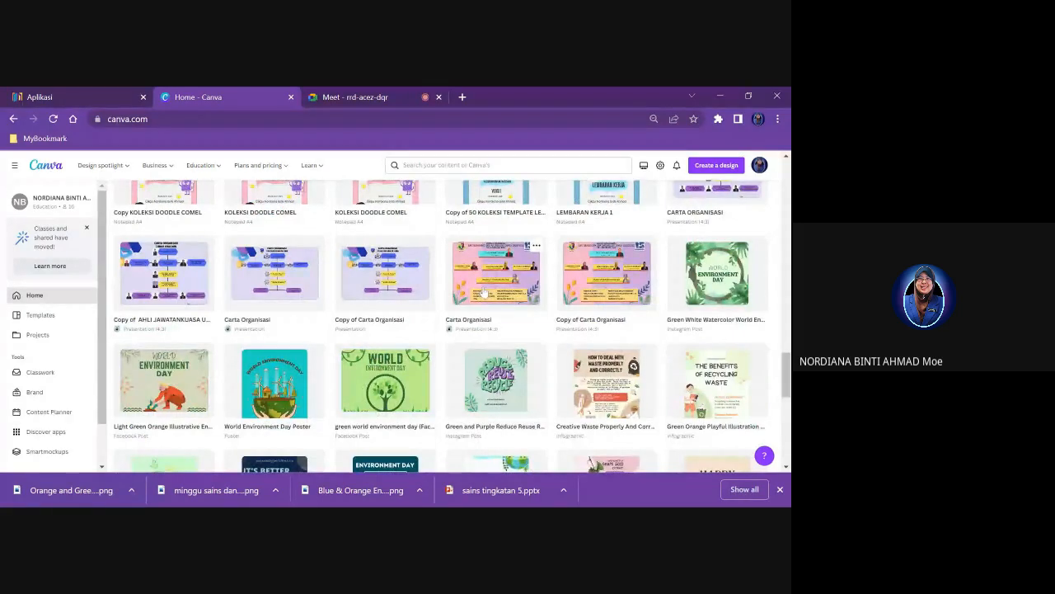
pyautogui.scroll(-3, 566, 339)
pyautogui.scroll(-4, 566, 339)
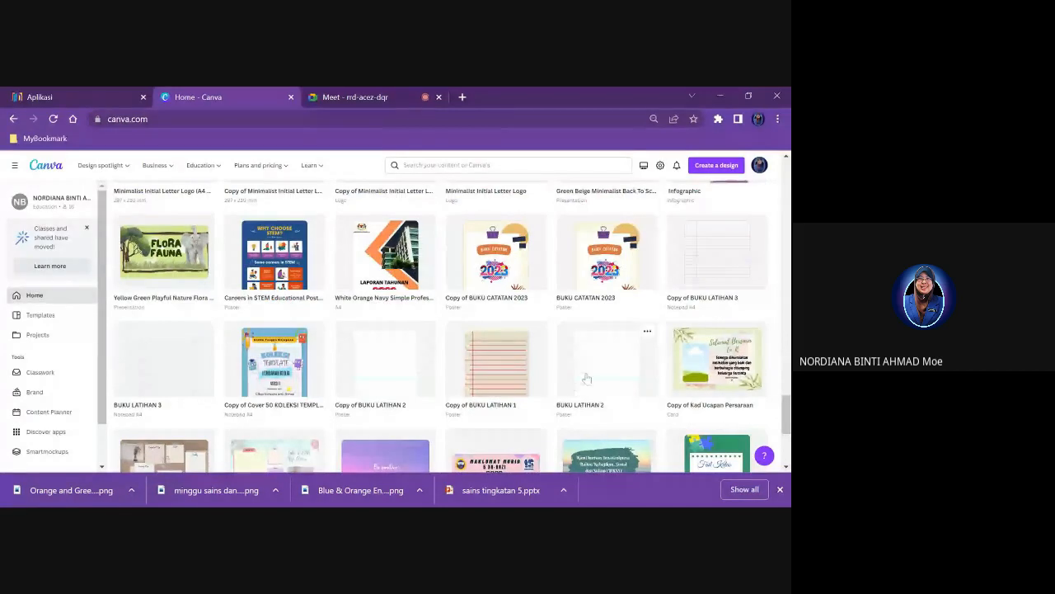
pyautogui.scroll(-3, 584, 373)
pyautogui.scroll(-3, 584, 374)
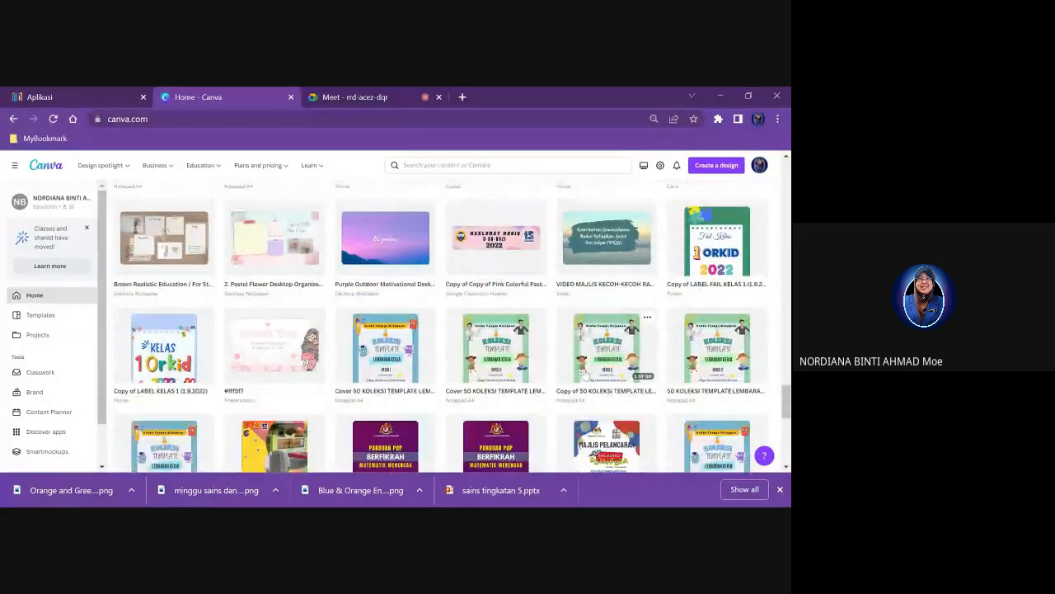
pyautogui.scroll(-3, 602, 401)
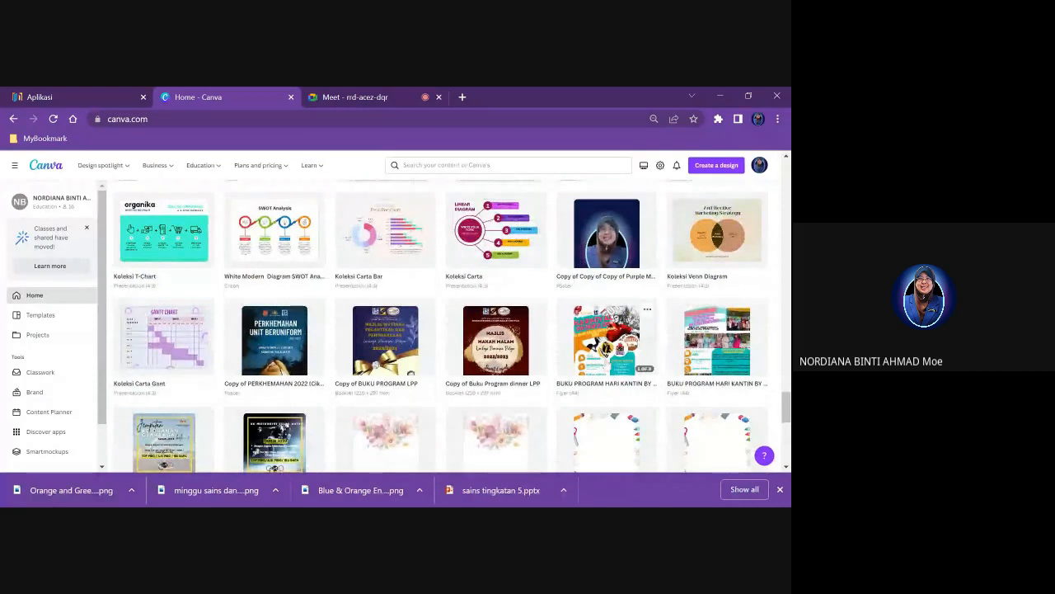
# Open the BUKU PROGRAM HARI KANTIN flyer from the recent designs and look through its first two pages
pyautogui.click(605, 365)
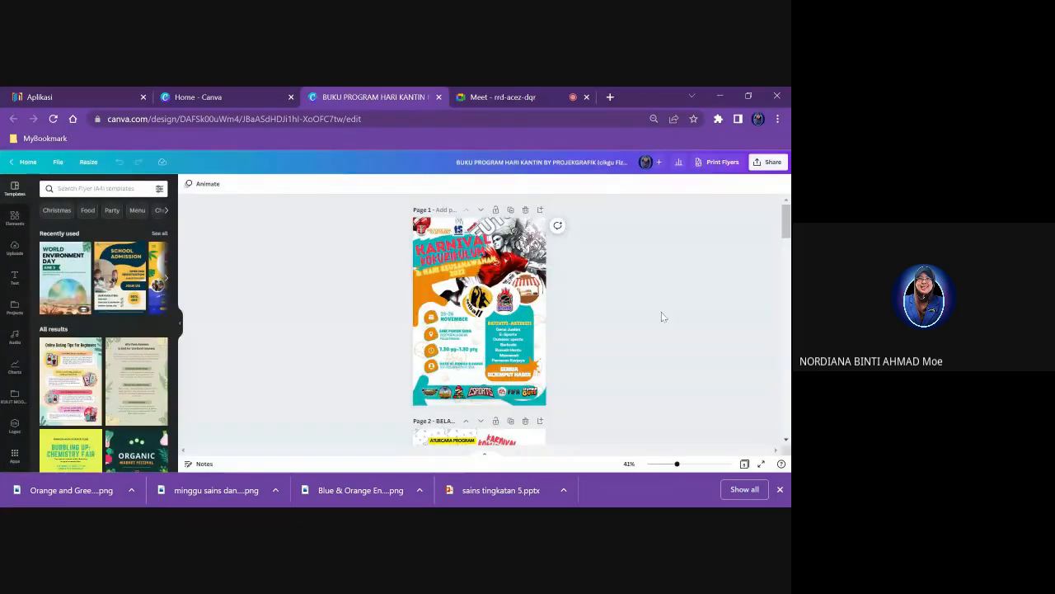
pyautogui.scroll(-4, 660, 311)
pyautogui.scroll(2, 659, 305)
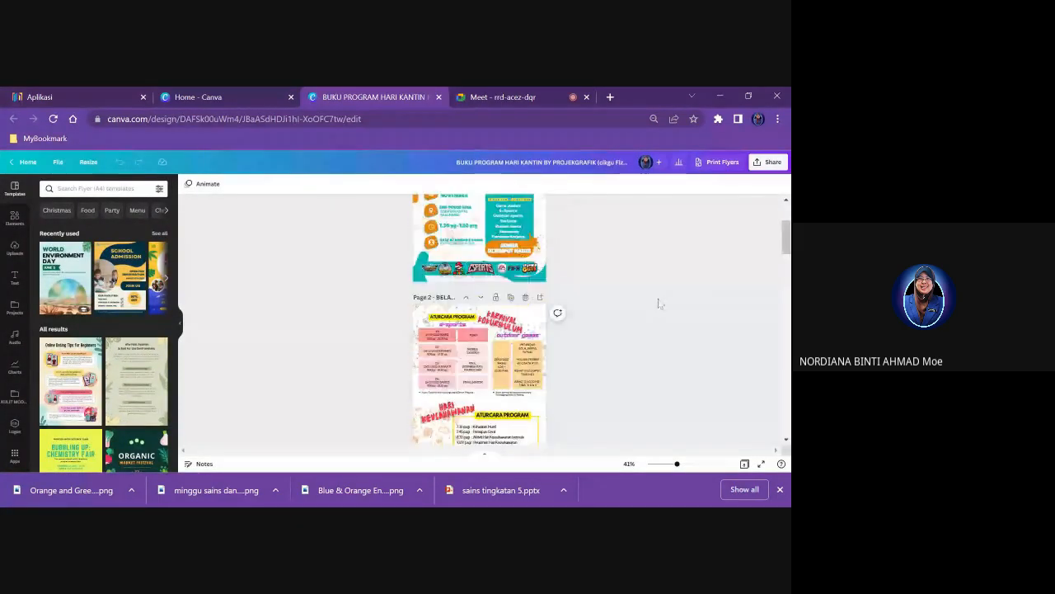
# Make a resized copy of the Hari Kantin flyer as an A4 Document, staying in the browser, and look through the copy's pages
pyautogui.scroll(2, 660, 305)
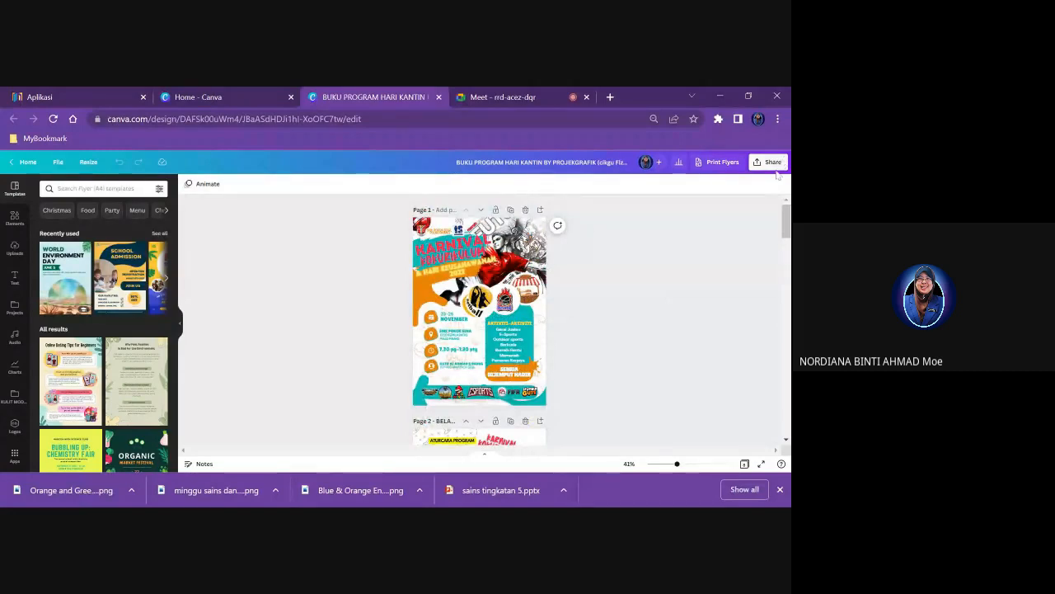
pyautogui.click(88, 161)
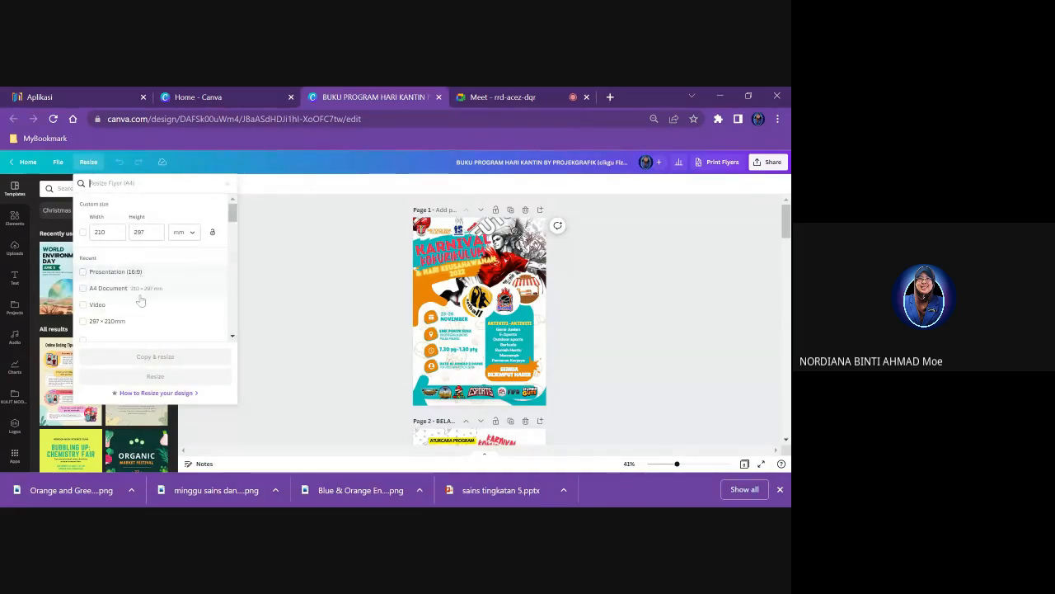
pyautogui.click(115, 290)
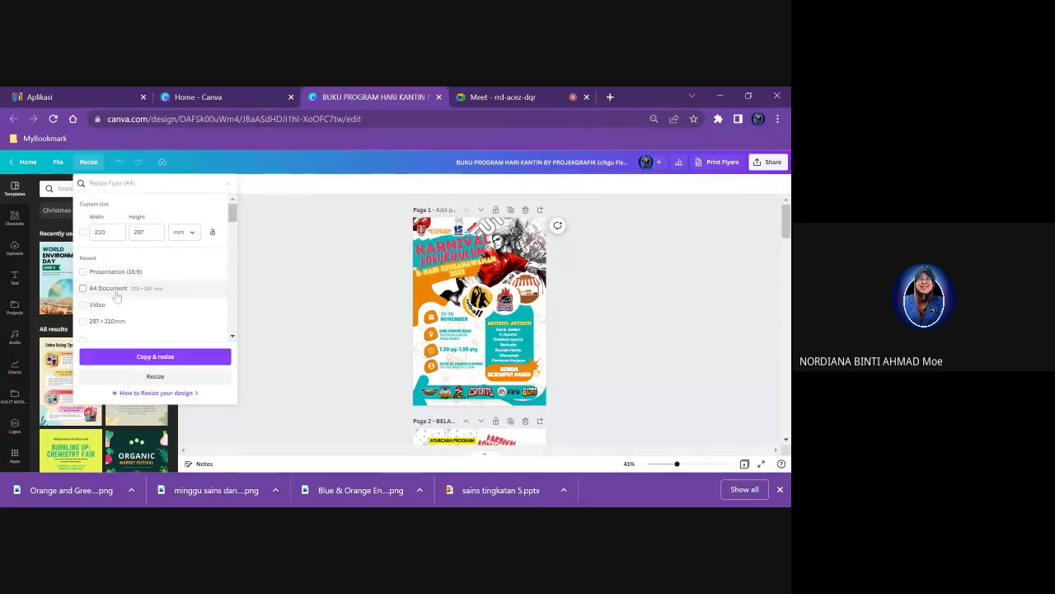
pyautogui.click(145, 358)
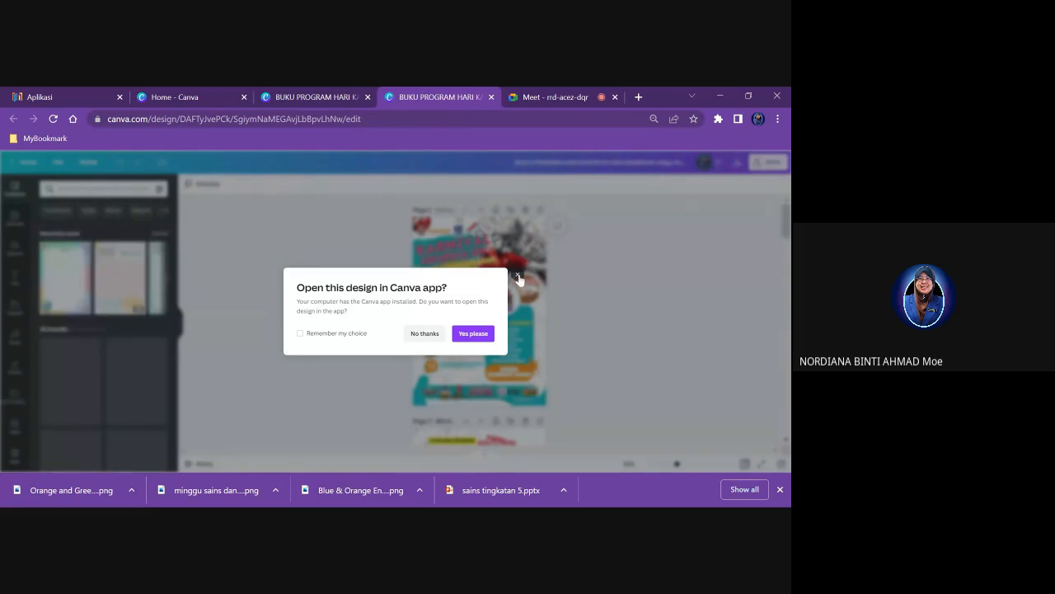
pyautogui.click(517, 276)
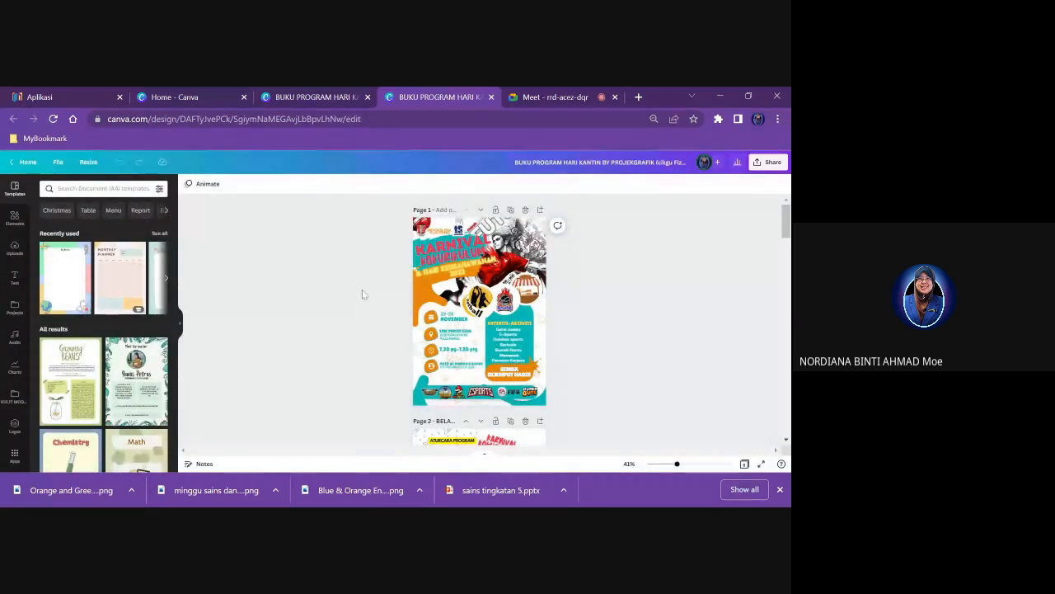
pyautogui.scroll(-15, 709, 330)
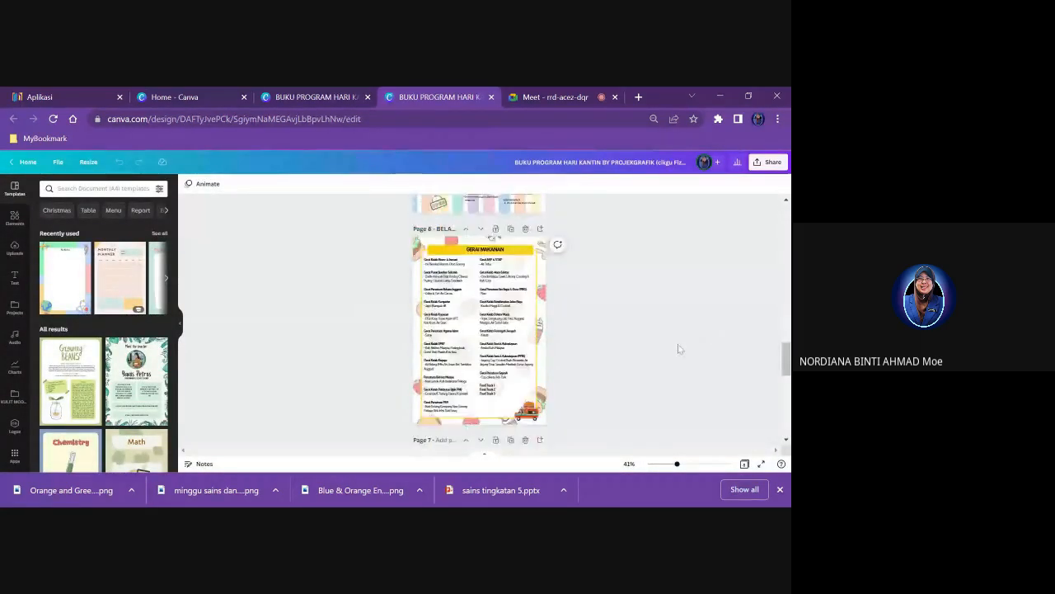
pyautogui.scroll(-5, 679, 348)
pyautogui.scroll(4, 679, 348)
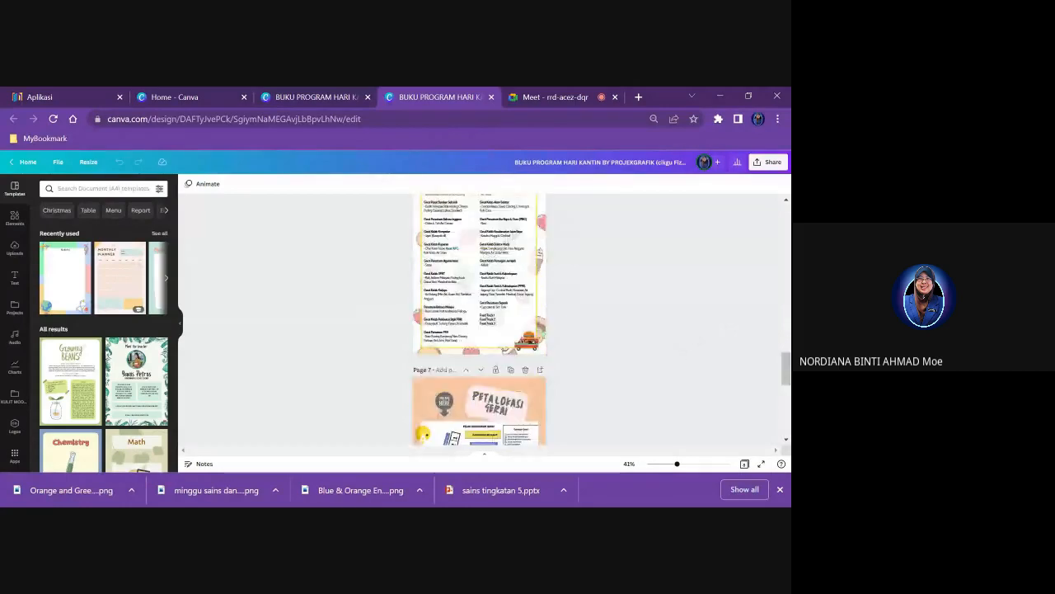
pyautogui.scroll(4, 478, 321)
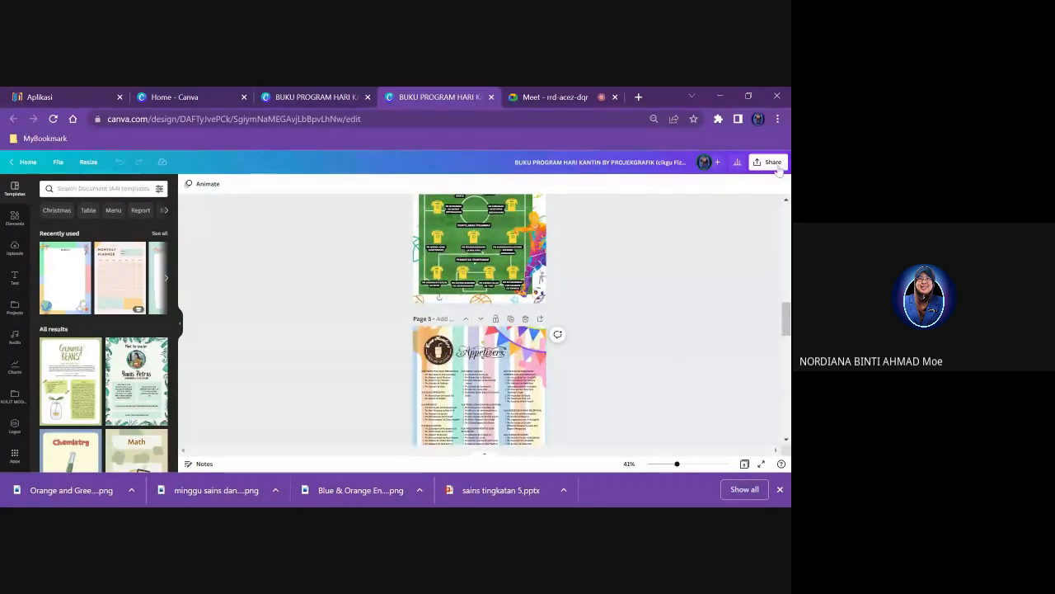
pyautogui.moveTo(787, 315); pyautogui.dragTo(787, 201)
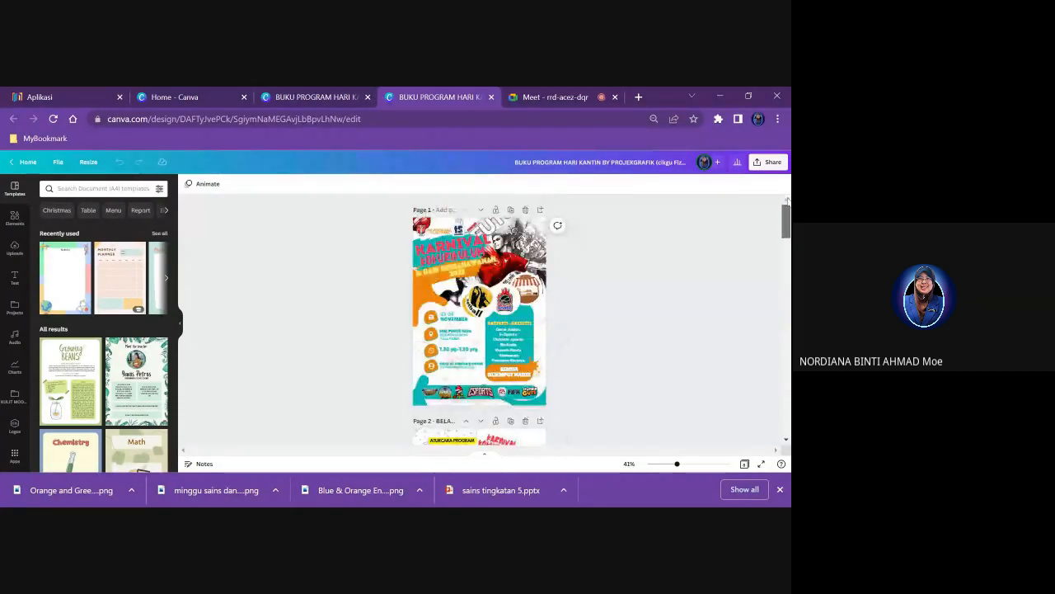
# Download all pages of the A4 copy as a Microsoft PowerPoint file
pyautogui.click(769, 161)
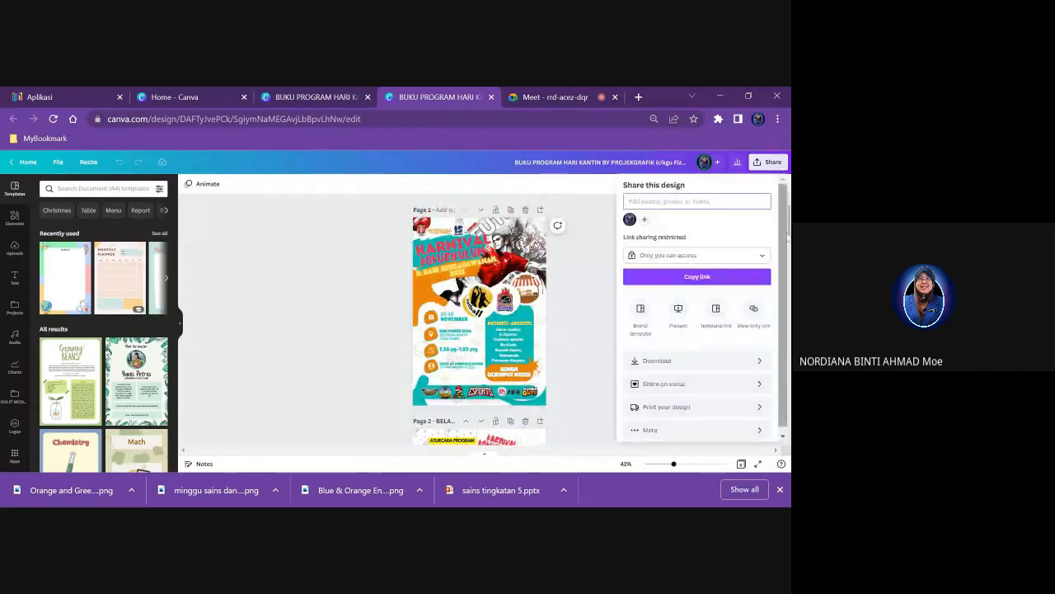
pyautogui.click(639, 430)
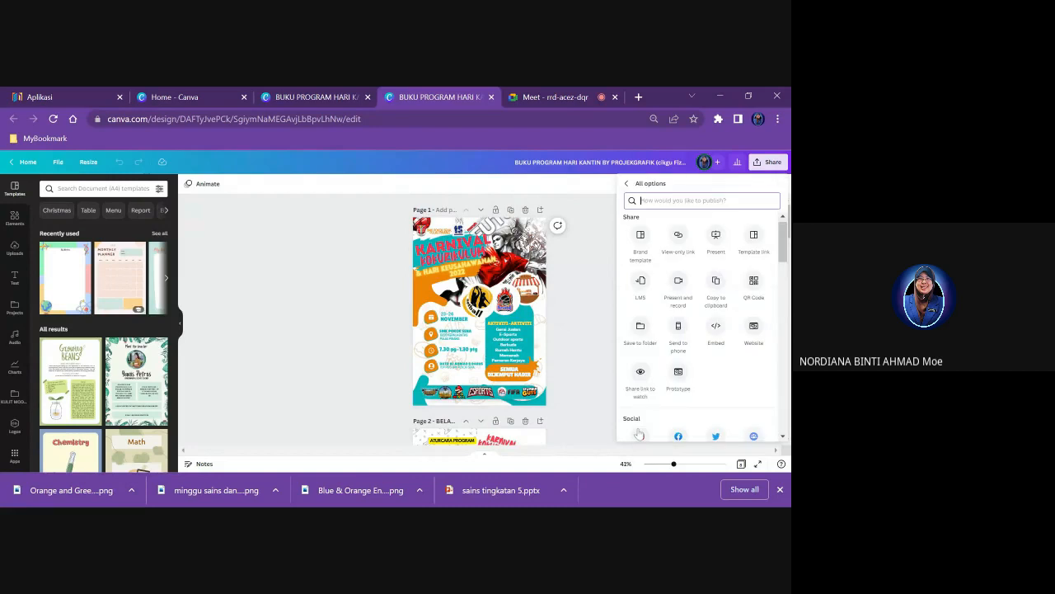
pyautogui.scroll(-3, 649, 314)
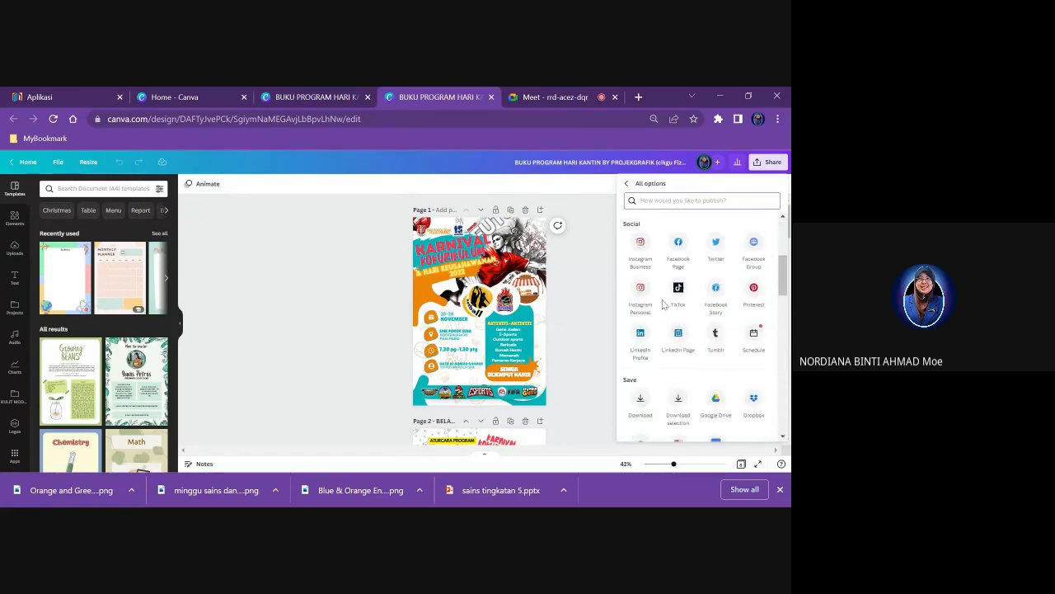
pyautogui.scroll(-2, 663, 305)
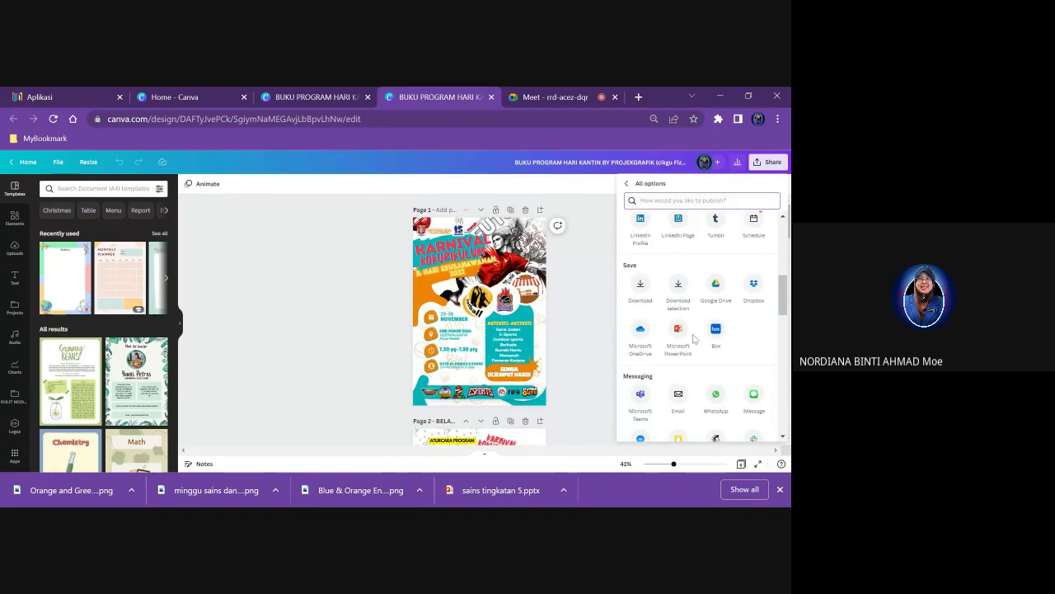
pyautogui.click(678, 330)
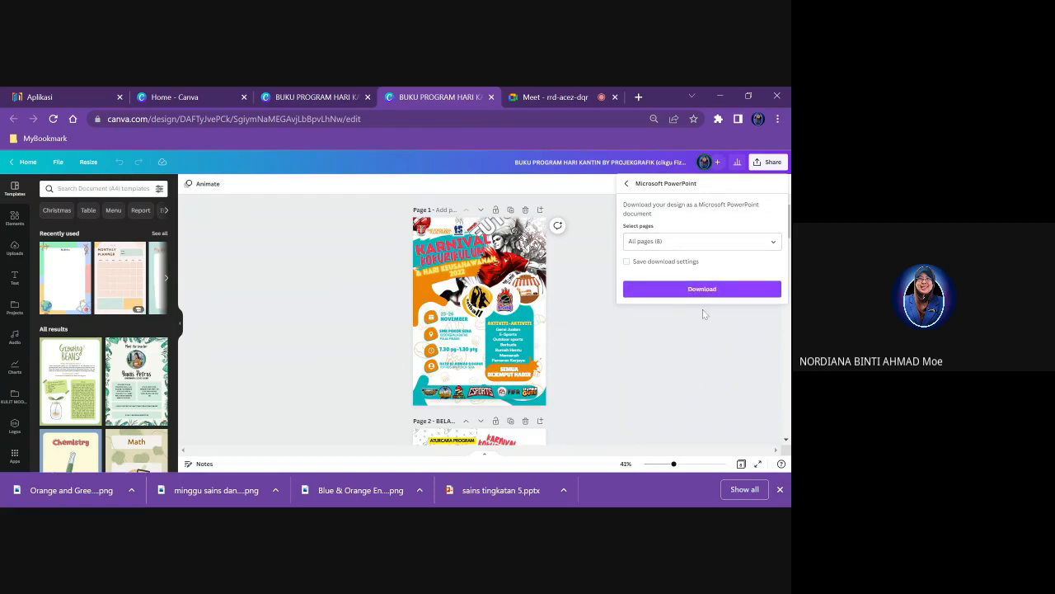
pyautogui.click(711, 291)
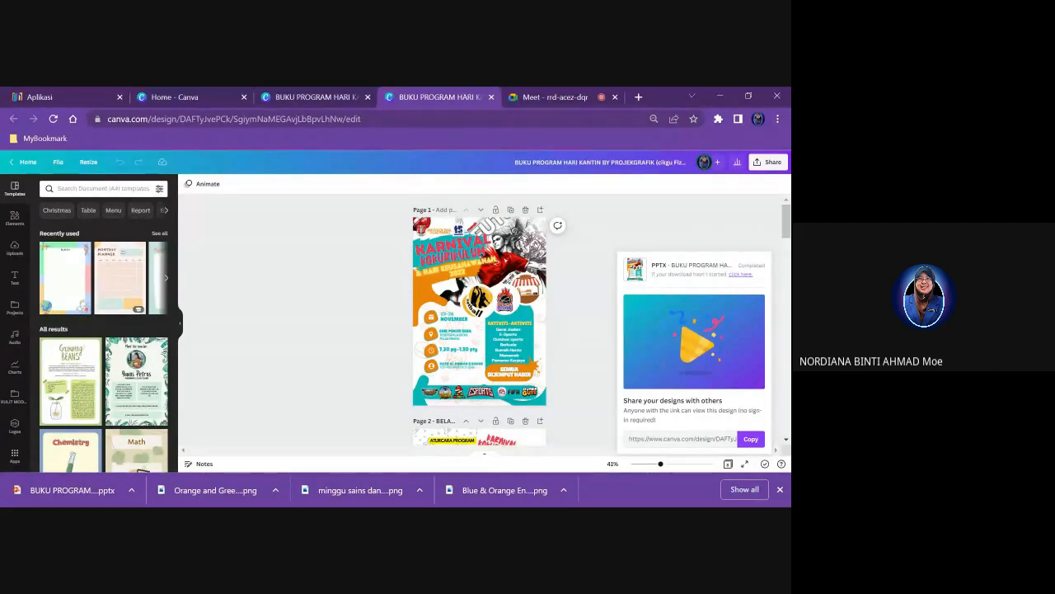
# Switch to the Google Meet call, read the latest in-call messages, and return to the A4 copy in Canva
pyautogui.click(556, 97)
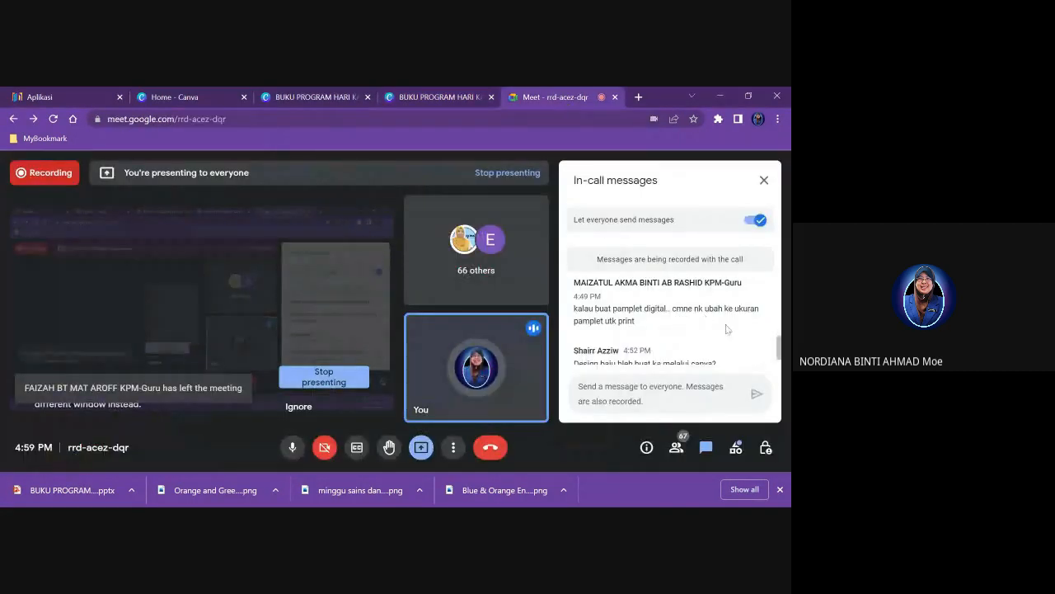
pyautogui.moveTo(782, 349)
pyautogui.mouseDown()
pyautogui.moveTo(780, 323)
pyautogui.moveTo(787, 355)
pyautogui.mouseUp()
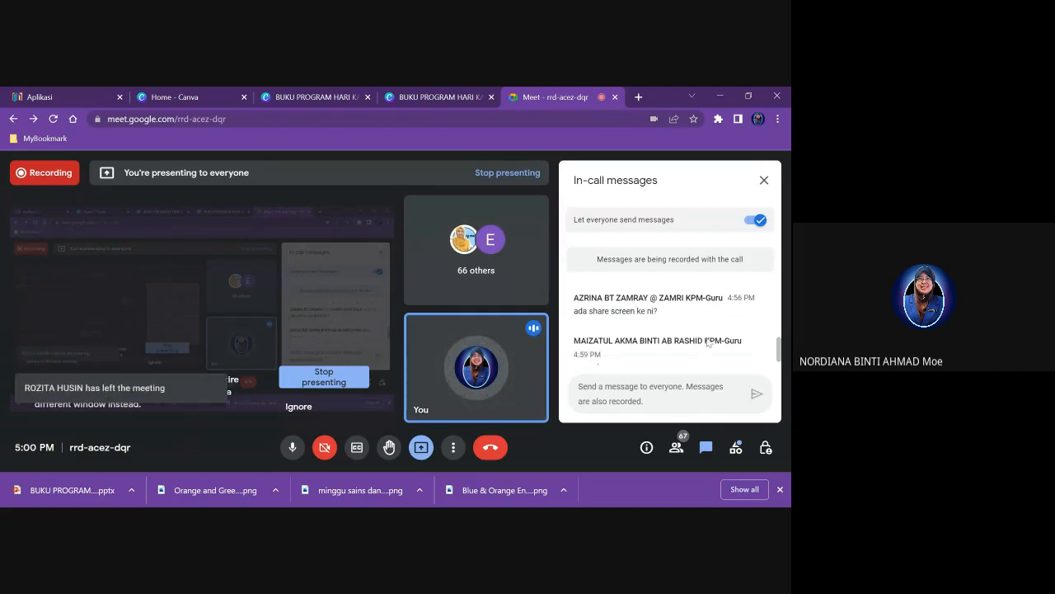
pyautogui.click(428, 94)
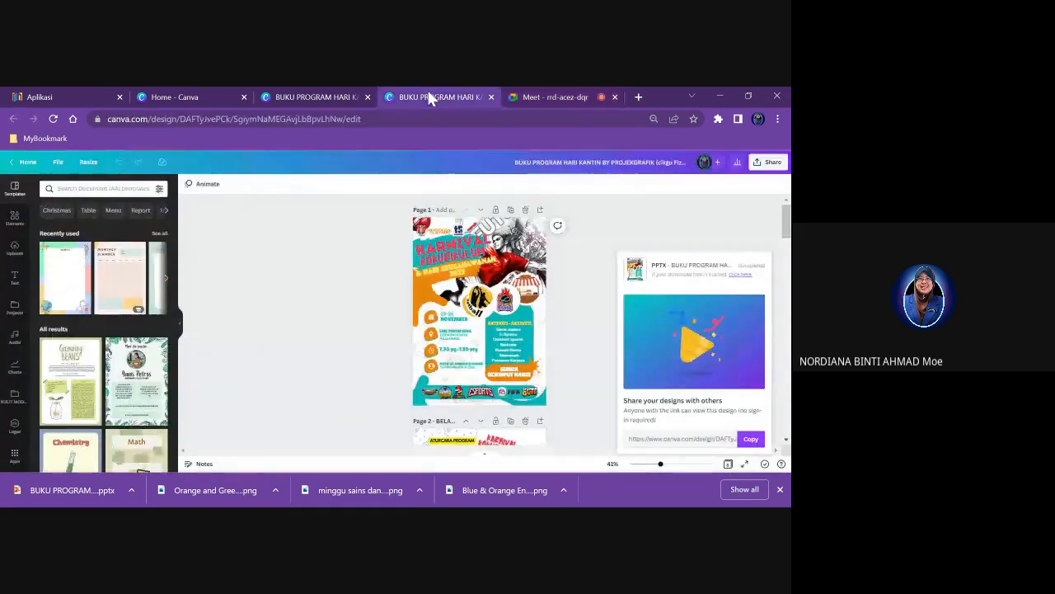
# Go to the Canva home page, enlarge the browser view, and search the templates for "wedding invitation"
pyautogui.click(29, 162)
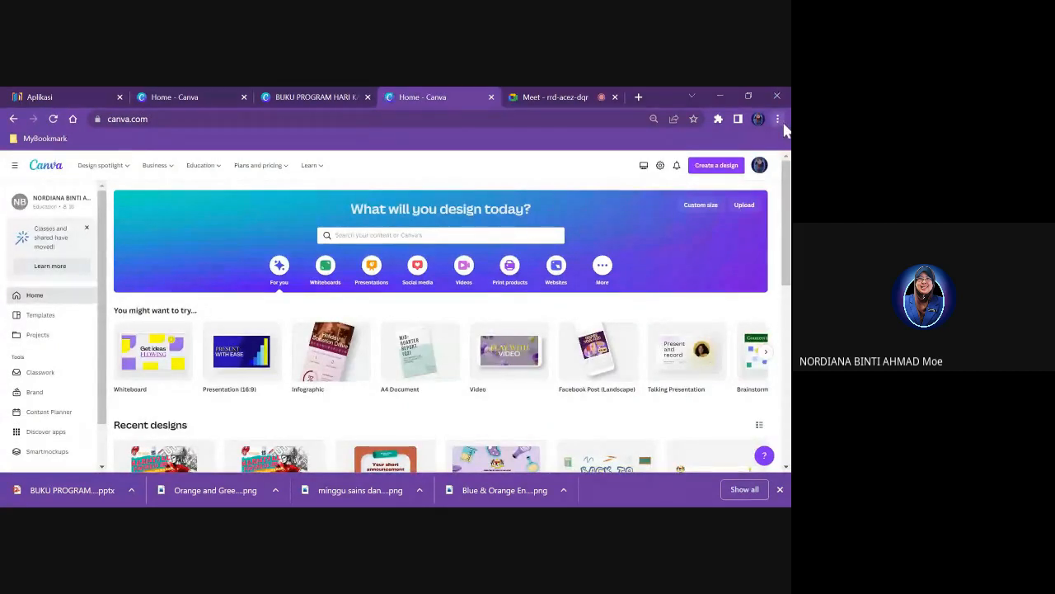
pyautogui.hotkey('ctrl', '+')
pyautogui.hotkey('ctrl', '+')
pyautogui.hotkey('ctrl', '+')
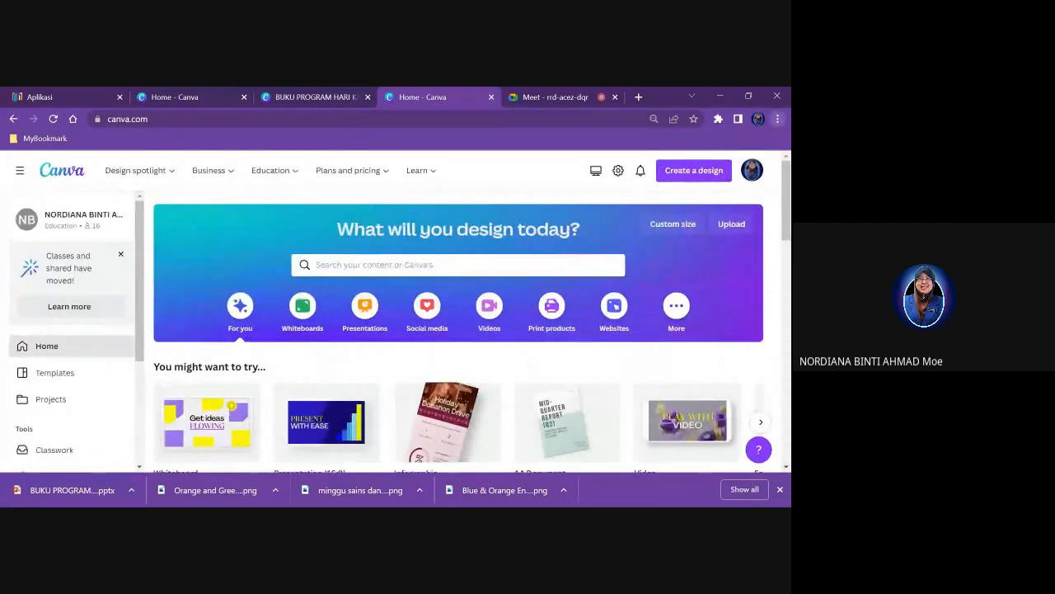
pyautogui.hotkey('ctrl', '+')
pyautogui.click(466, 277)
pyautogui.write('w')
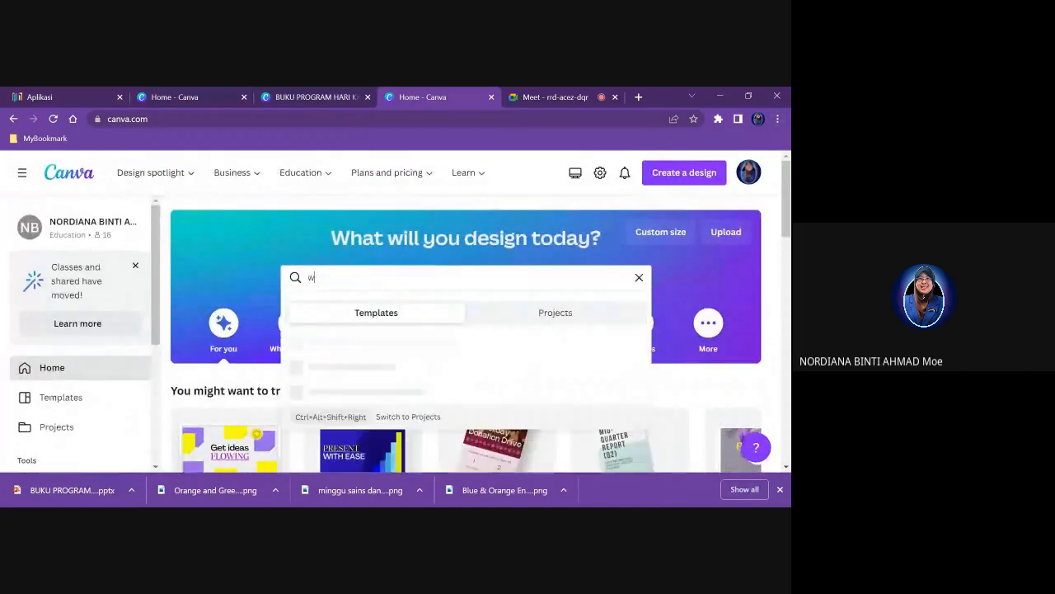
pyautogui.write('eddin')
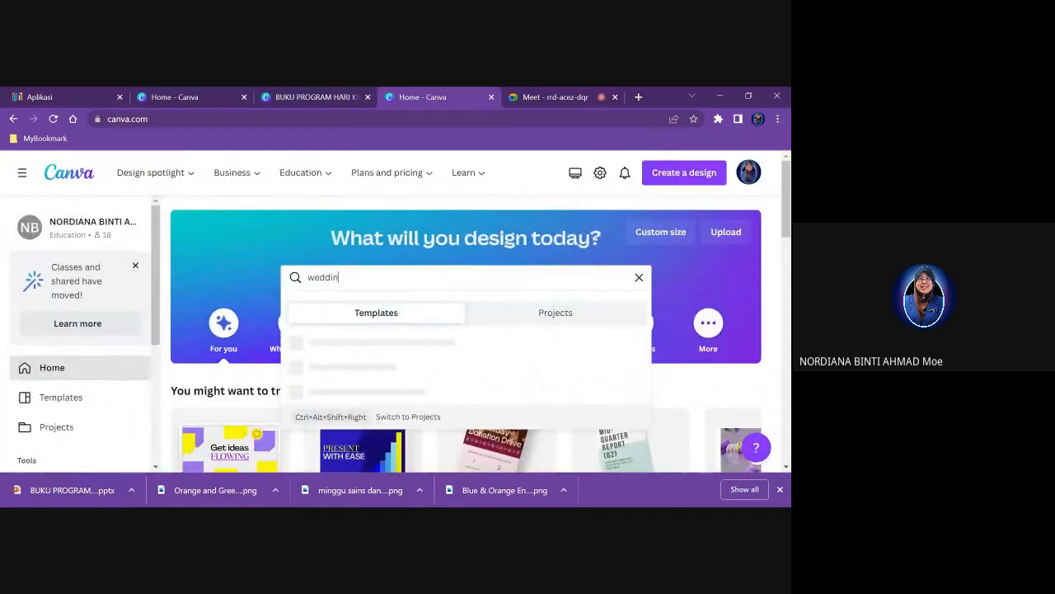
pyautogui.write('g invitat')
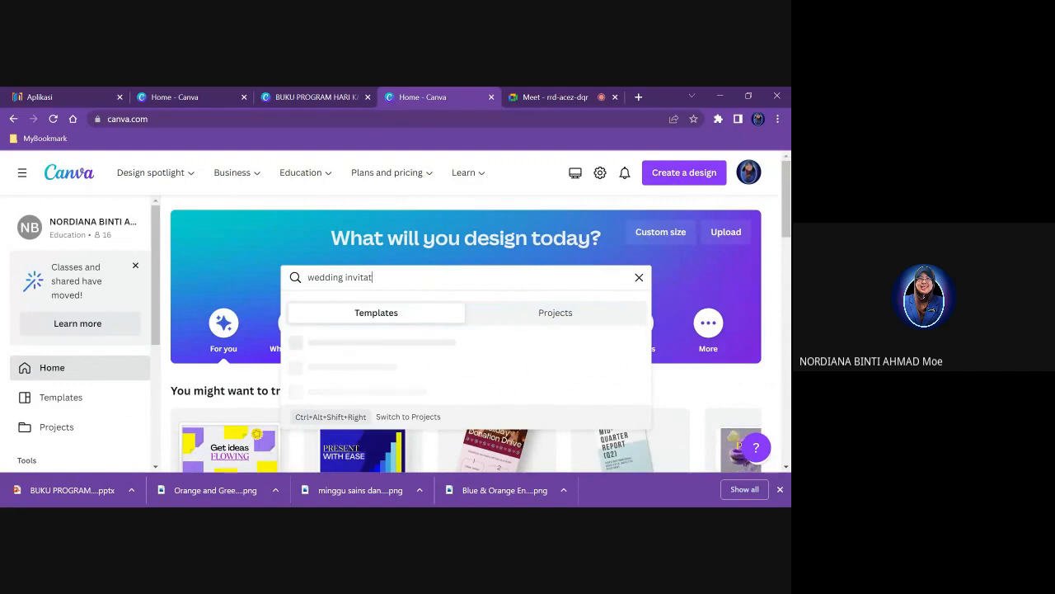
pyautogui.write('ion')
pyautogui.press('Return')
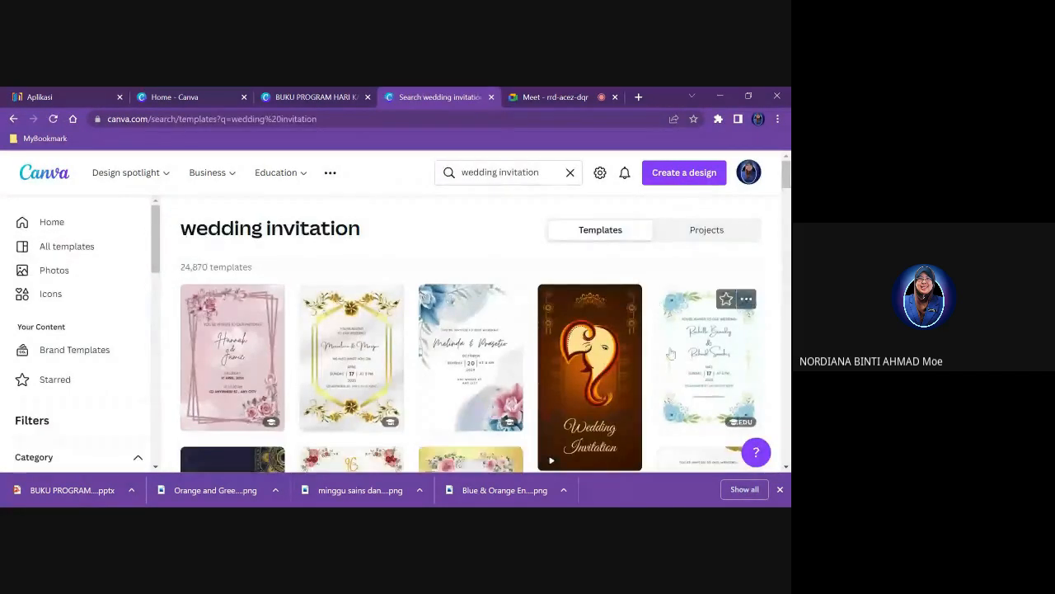
# Browse the wedding invitation results and open the blue-and-pink floral Wedding Invitation with Watercolor Background template in the browser, enlarged to 53%
pyautogui.scroll(-1, 627, 363)
pyautogui.scroll(-1, 686, 428)
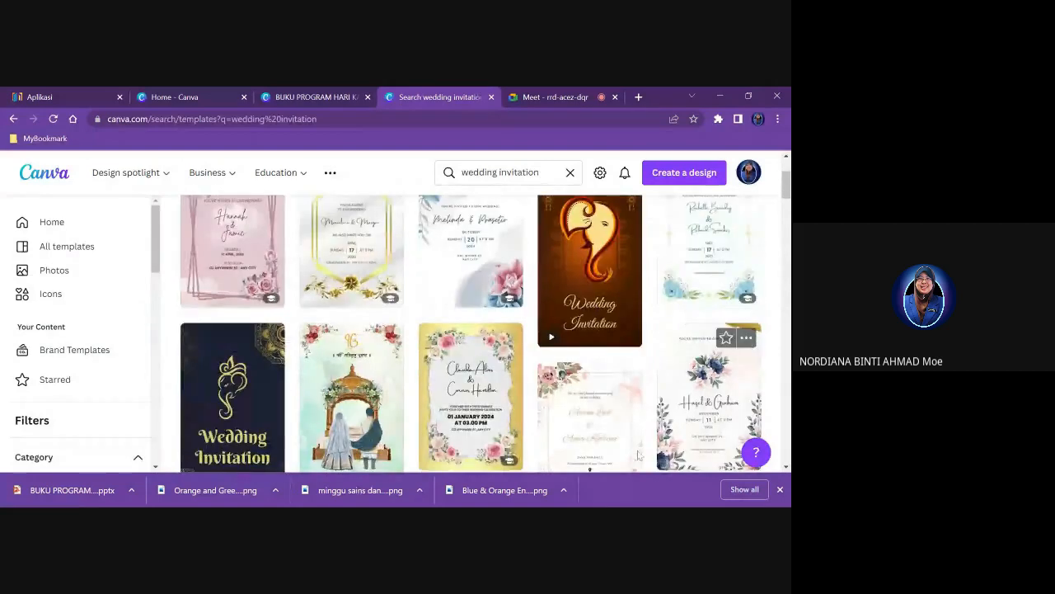
pyautogui.scroll(-1, 639, 455)
pyautogui.scroll(2, 462, 425)
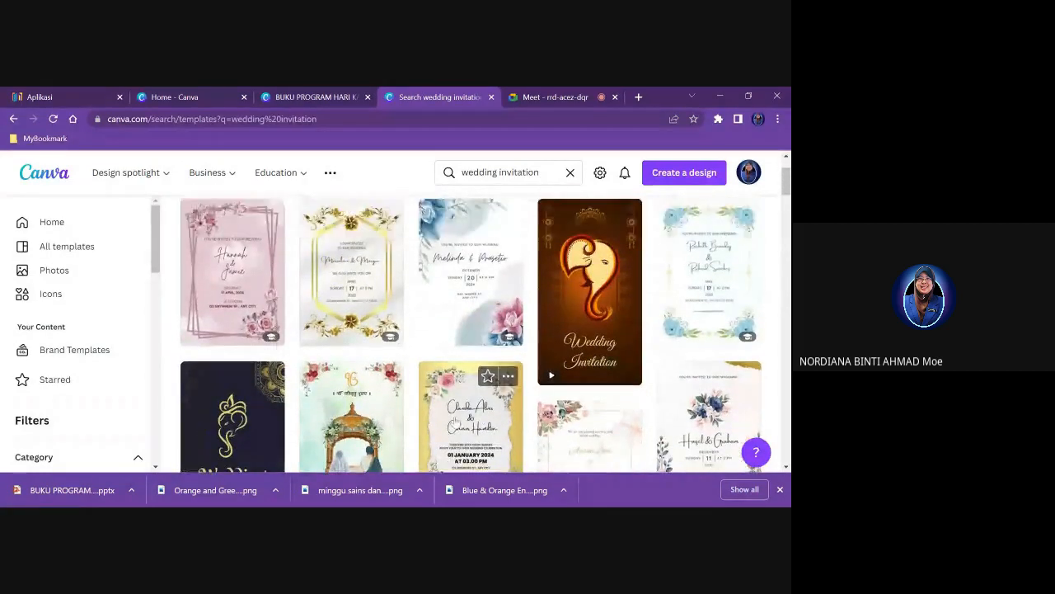
pyautogui.scroll(1, 455, 422)
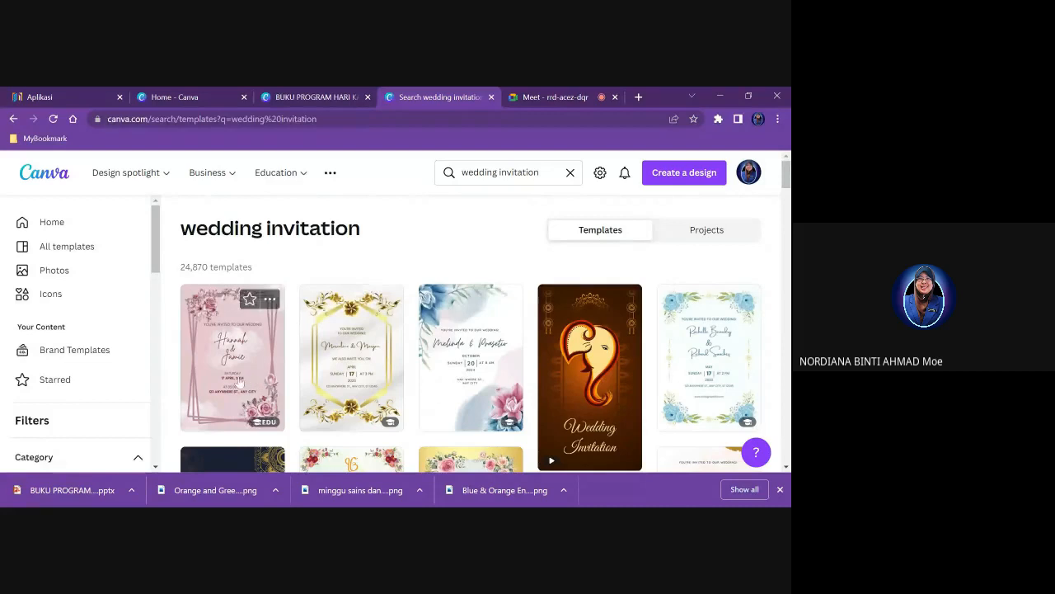
pyautogui.click(458, 394)
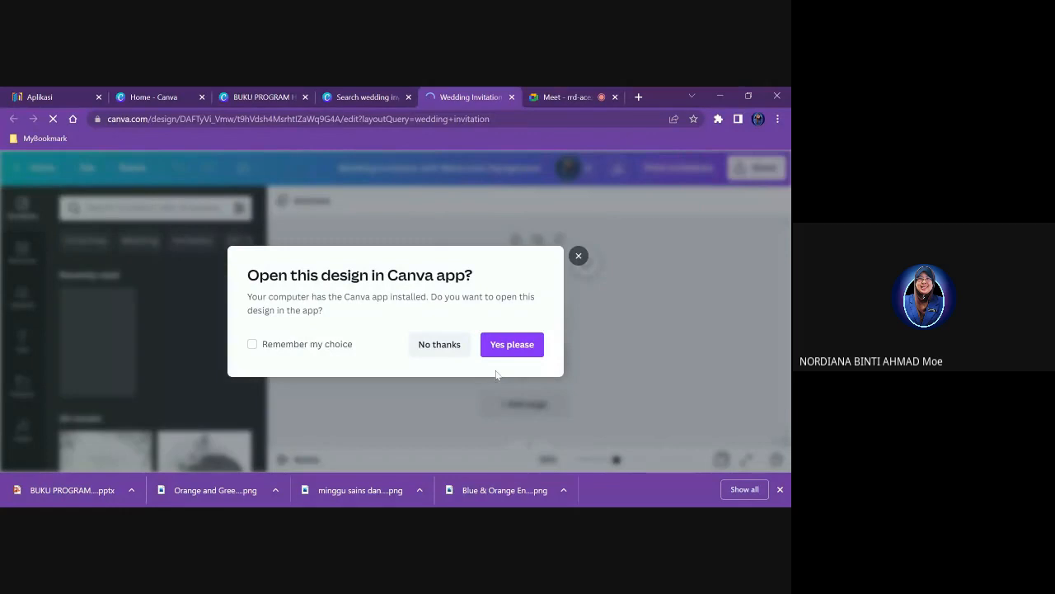
pyautogui.click(578, 255)
pyautogui.moveTo(616, 459); pyautogui.dragTo(629, 460)
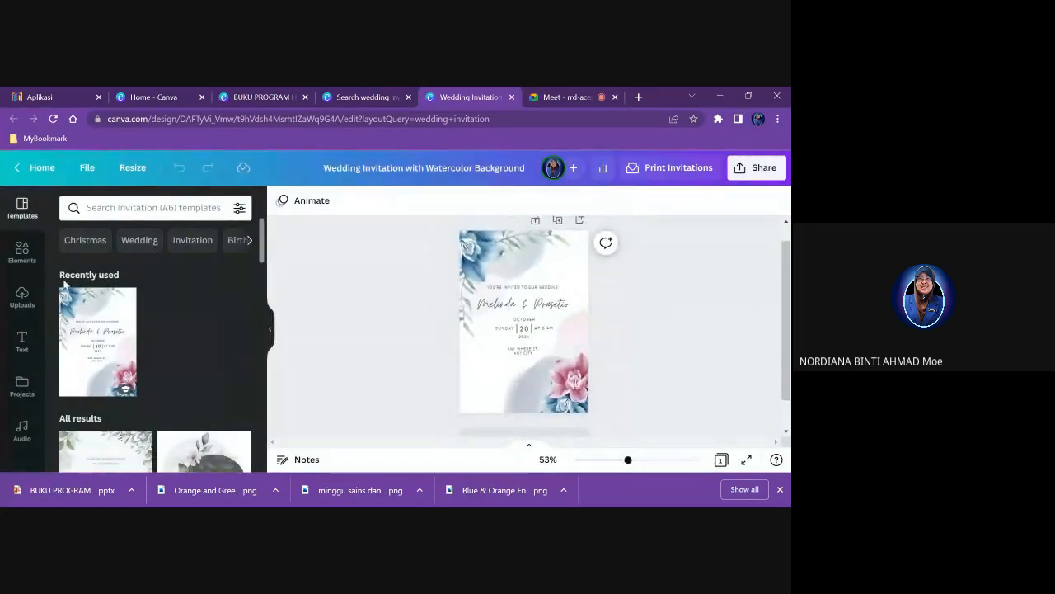
# Search the elements for "animated leaves" and add the white leafy branch graphic to the wedding invitation
pyautogui.click(22, 252)
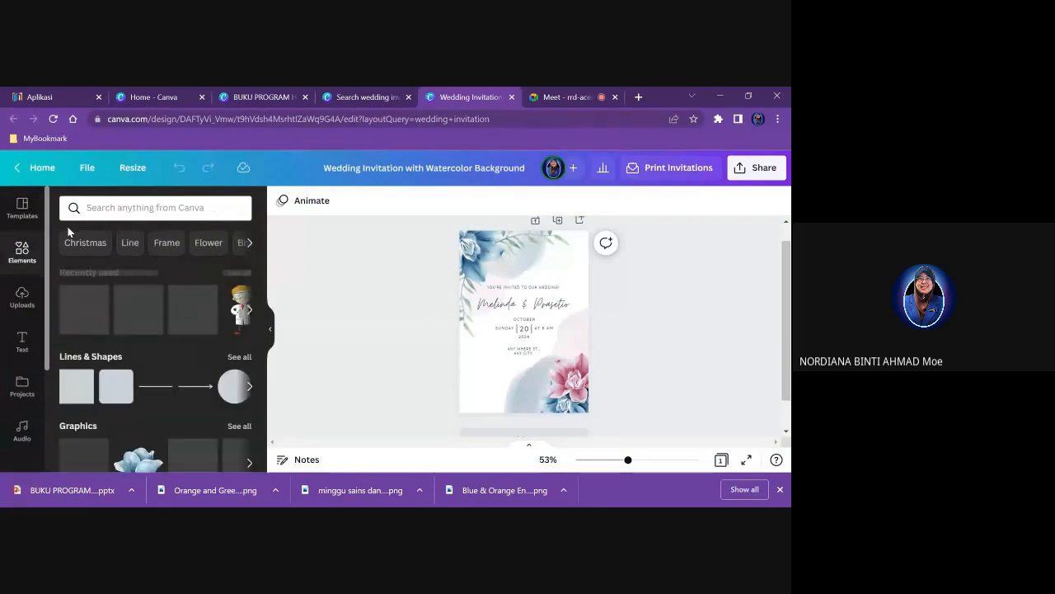
pyautogui.click(91, 208)
pyautogui.write('anima')
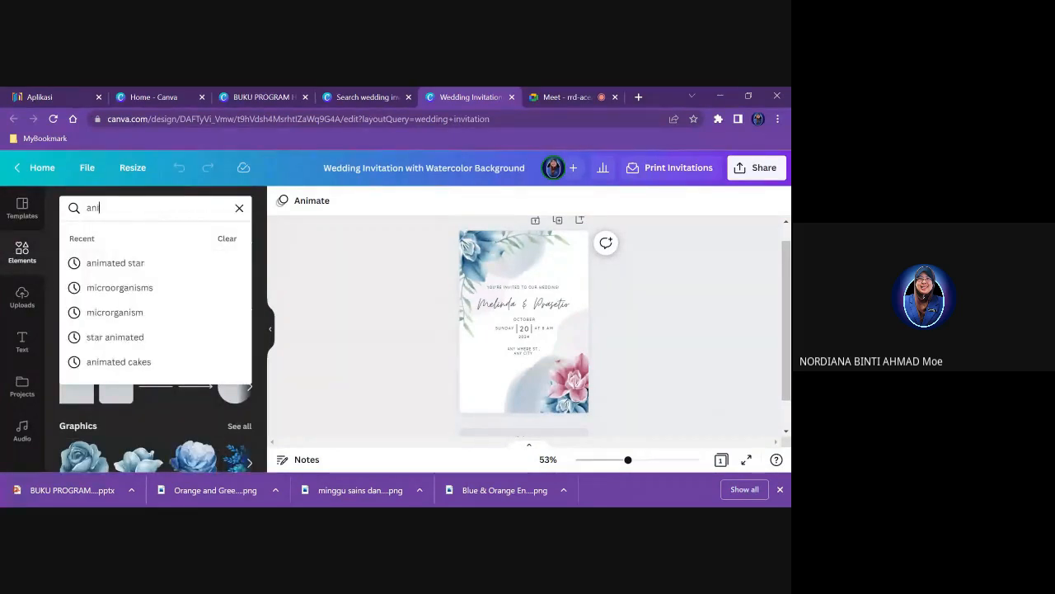
pyautogui.write('ted leaves')
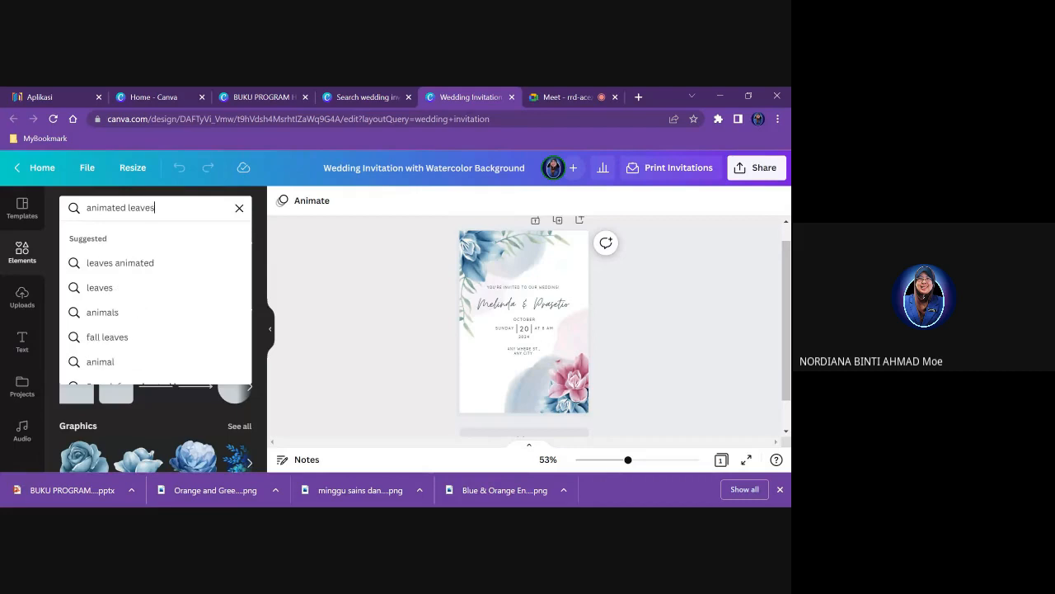
pyautogui.press('Return')
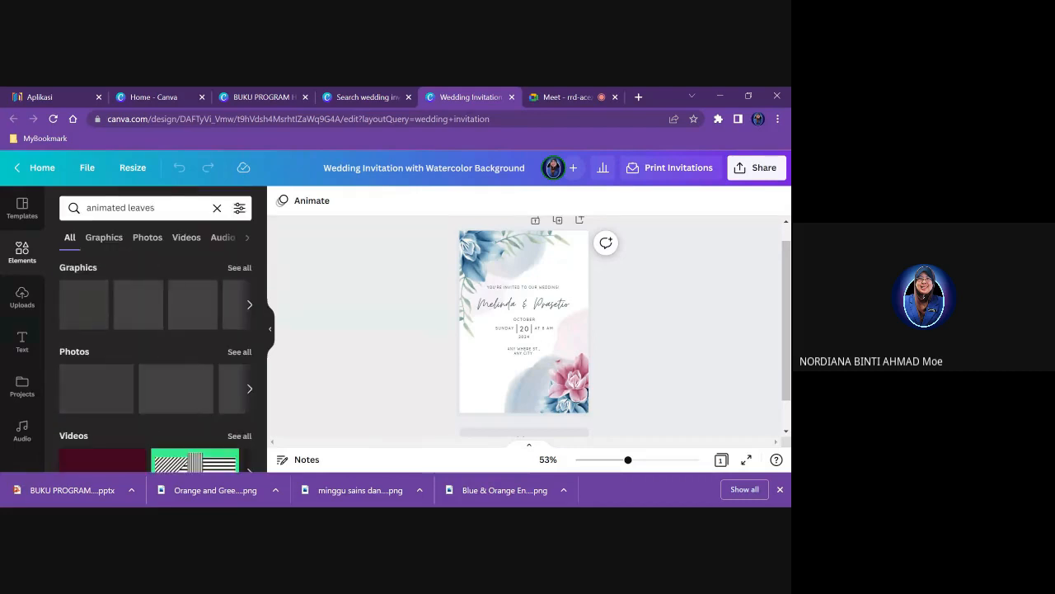
pyautogui.click(239, 269)
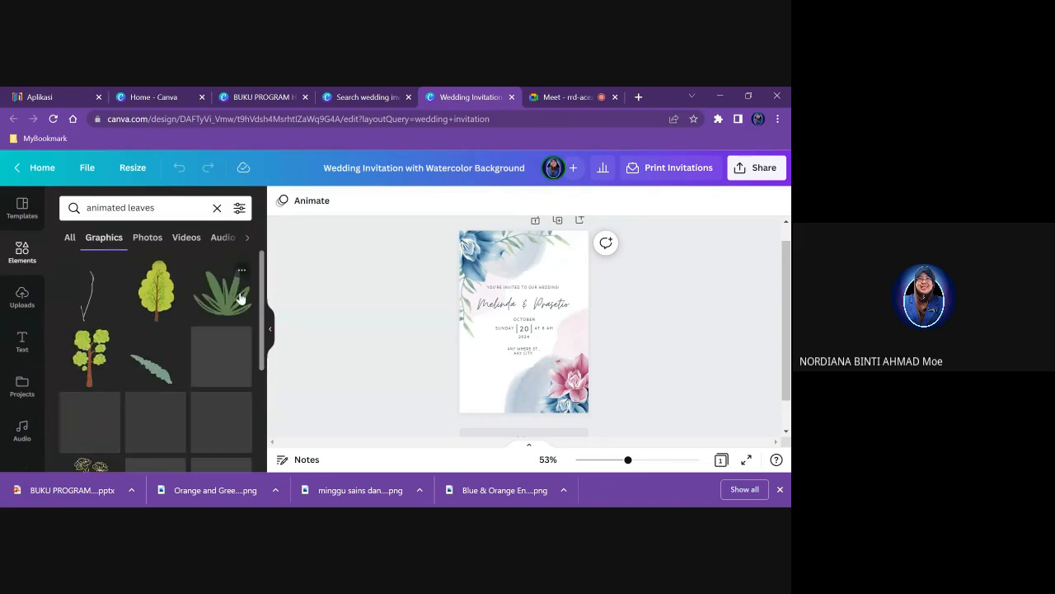
pyautogui.click(89, 310)
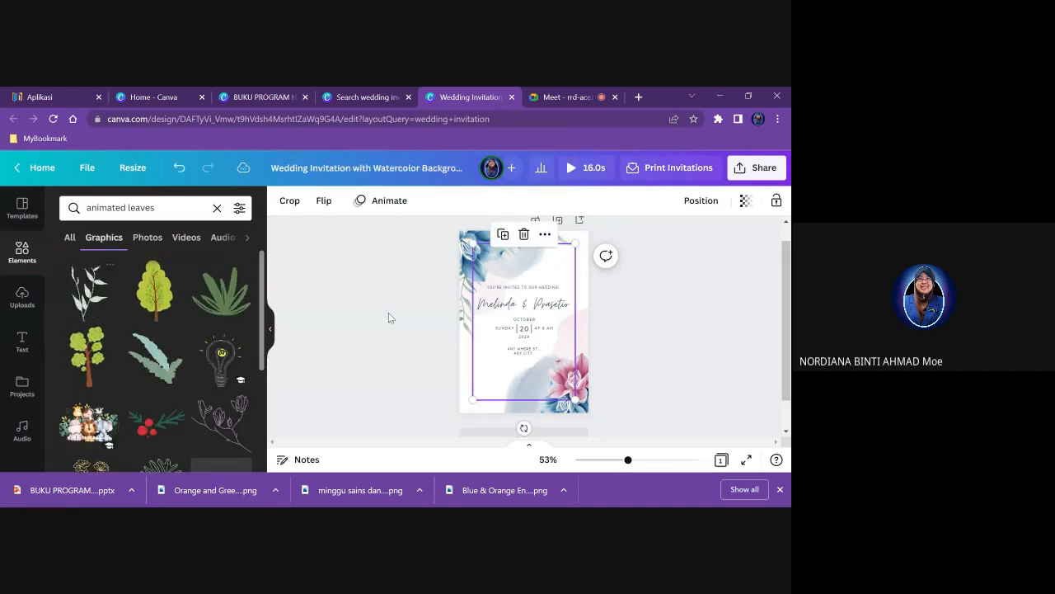
# Shrink the leafy branch graphic and place it in the lower-left corner of the wedding invitation
pyautogui.moveTo(575, 244); pyautogui.dragTo(530, 338)
pyautogui.moveTo(484, 396); pyautogui.dragTo(474, 405)
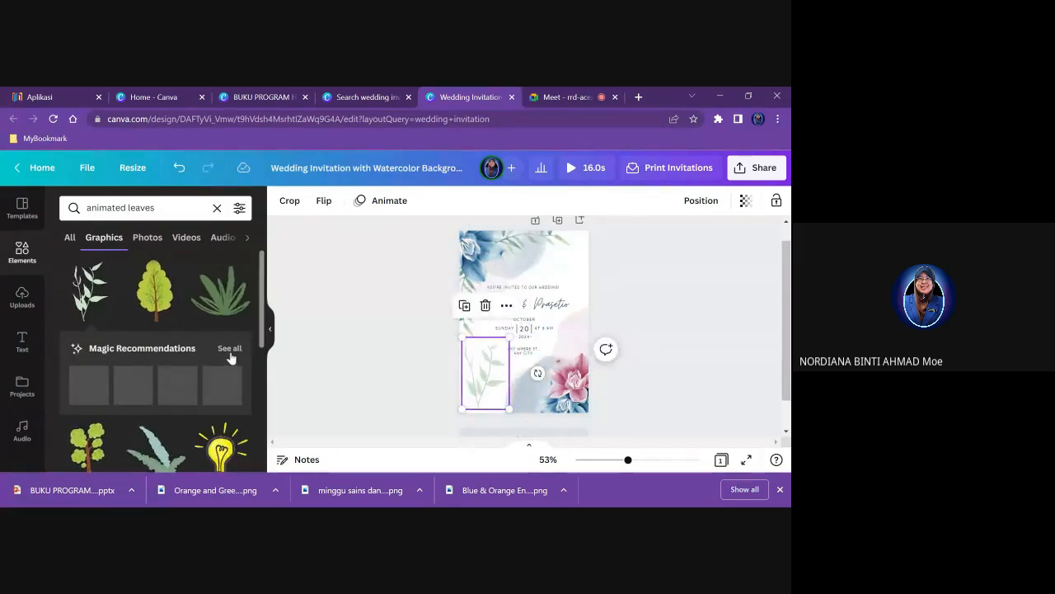
# Add the turquoise butterfly from the animated leaves results and place it small in the invitation's upper-right area
pyautogui.scroll(-2, 188, 362)
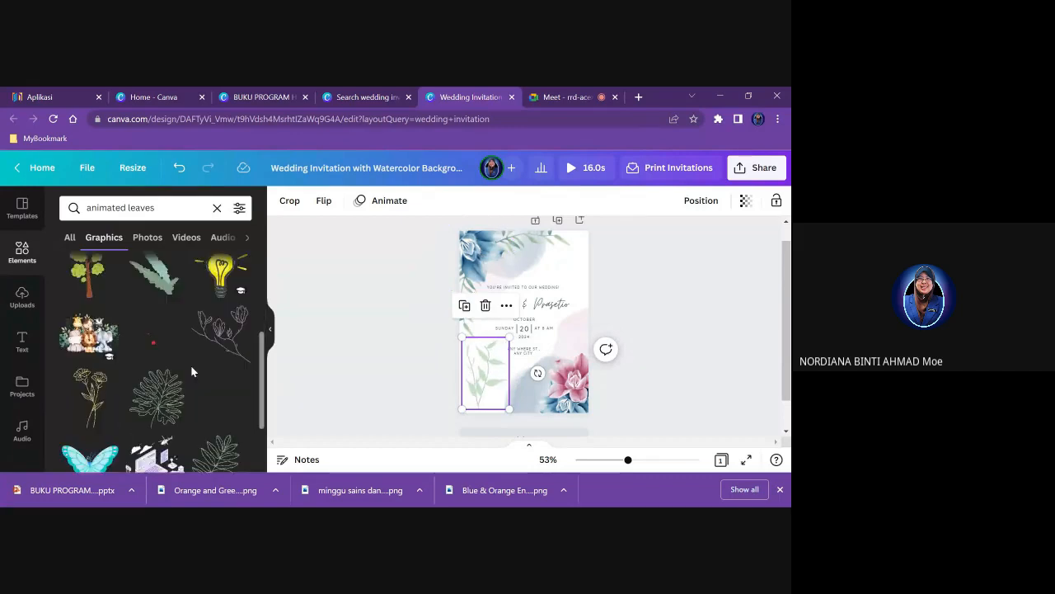
pyautogui.scroll(1, 190, 367)
pyautogui.scroll(-3, 190, 367)
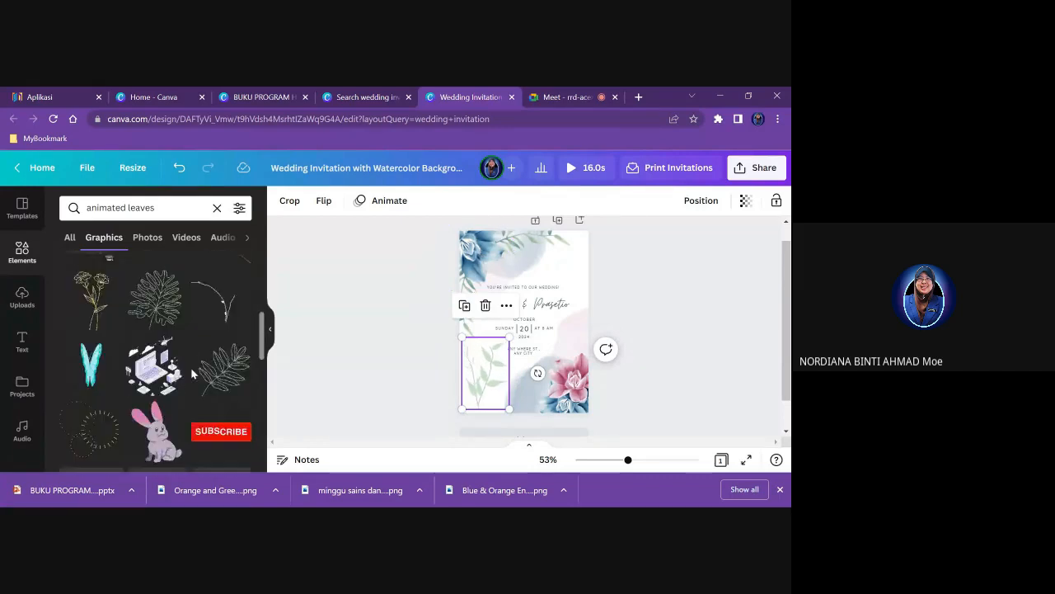
pyautogui.scroll(-1, 190, 367)
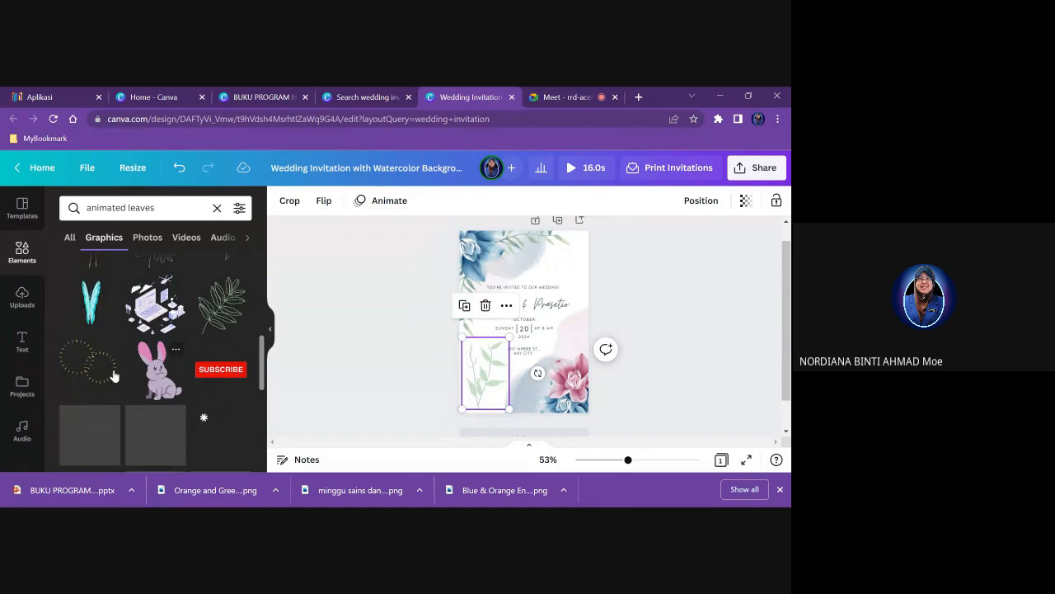
pyautogui.click(90, 305)
pyautogui.moveTo(472, 282); pyautogui.dragTo(565, 265)
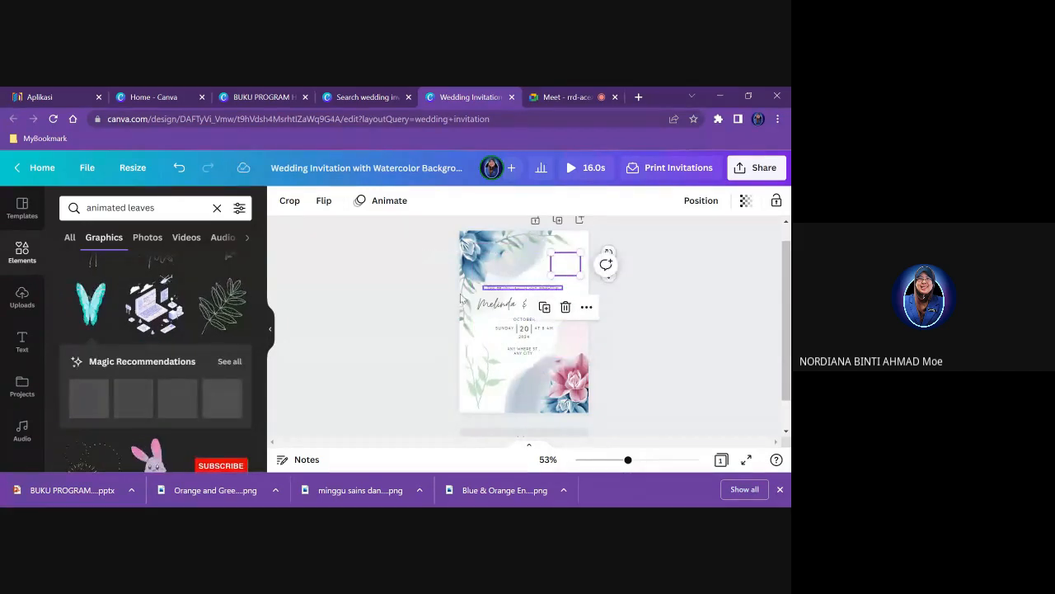
pyautogui.click(411, 315)
# Add the gold dotted double-circle graphic, shrink it, and place it near the top centre of the invitation
pyautogui.scroll(-3, 205, 337)
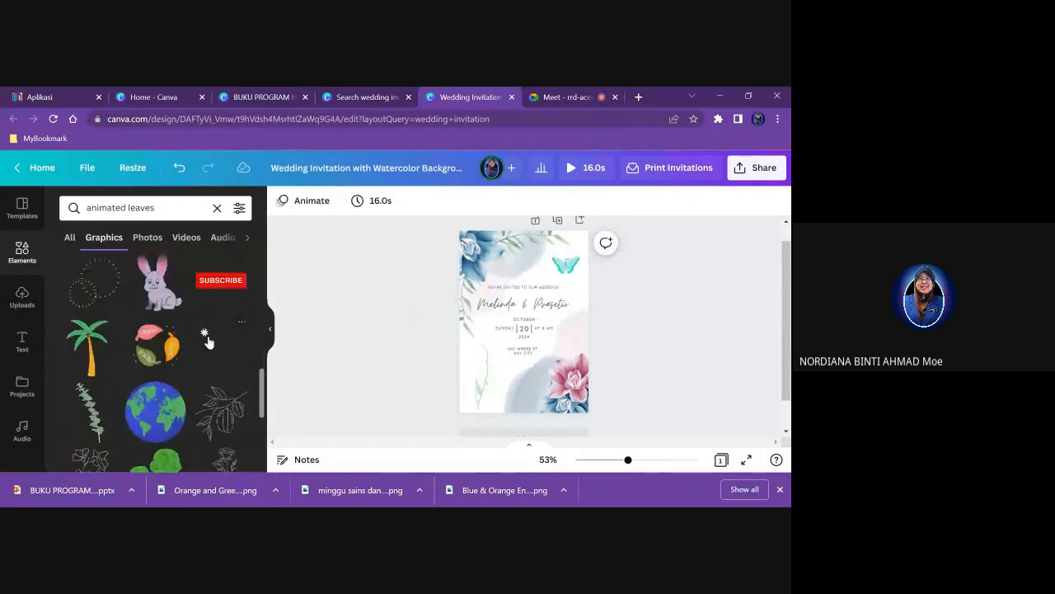
pyautogui.click(89, 301)
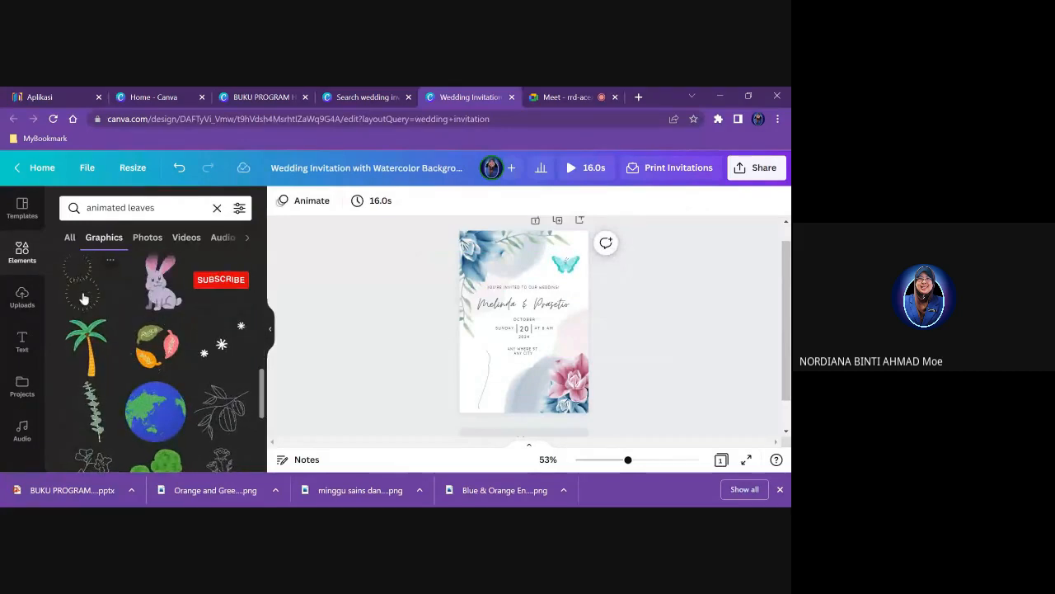
pyautogui.moveTo(472, 269); pyautogui.dragTo(509, 305)
pyautogui.moveTo(536, 366); pyautogui.dragTo(507, 295)
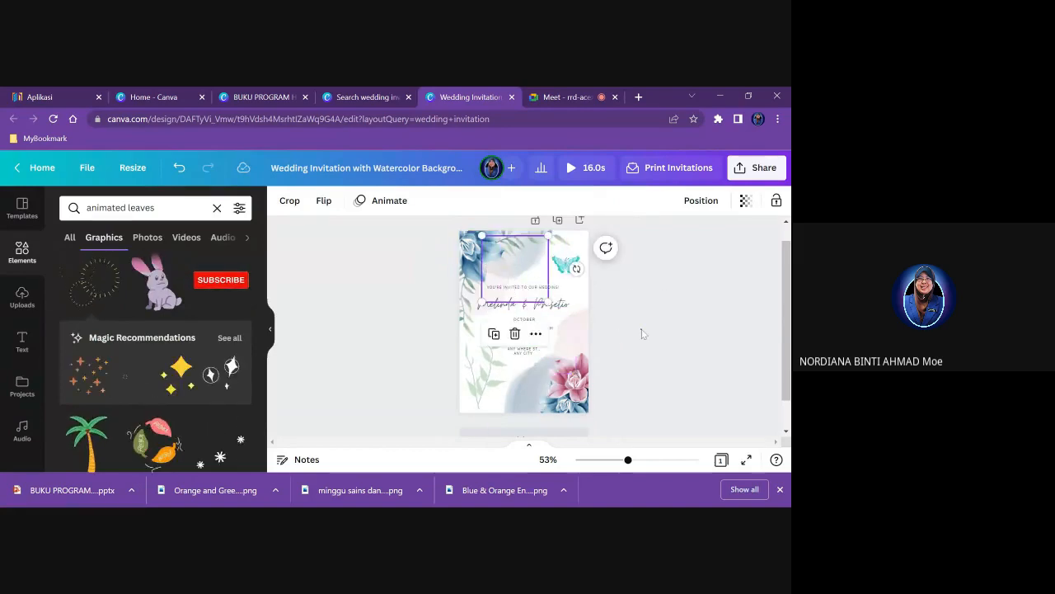
pyautogui.click(643, 332)
# Search the elements for "animated flower" and add the white flower graphic to the invitation
pyautogui.scroll(-5, 168, 374)
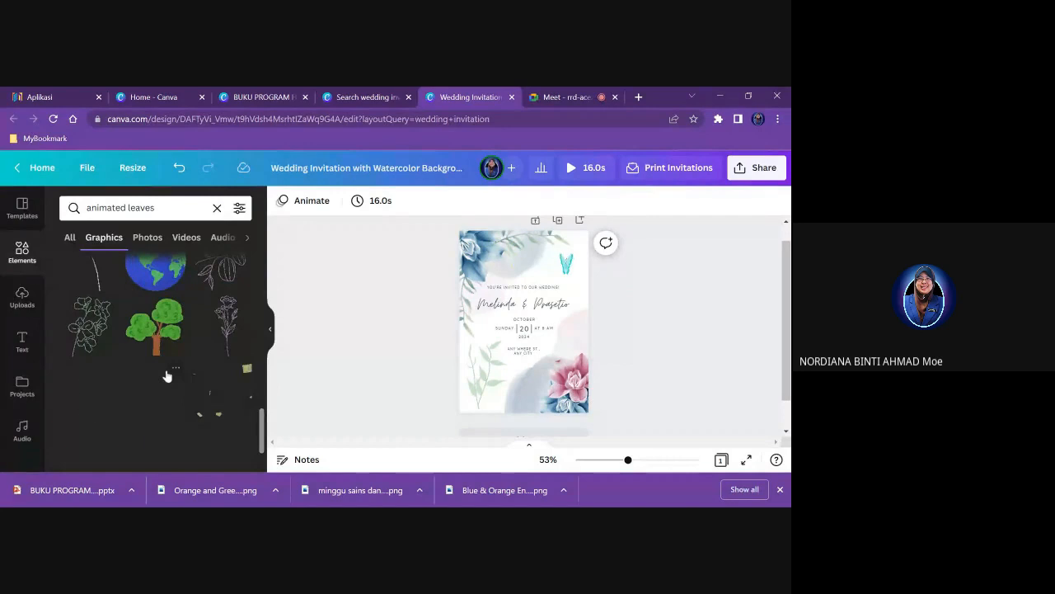
pyautogui.click(140, 208)
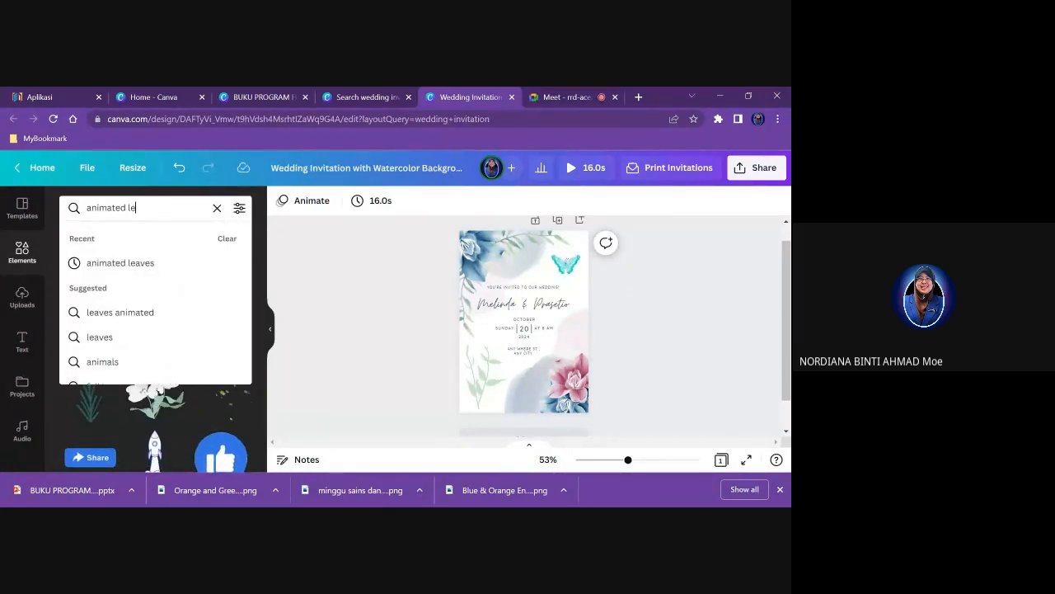
pyautogui.write('flower')
pyautogui.press('Return')
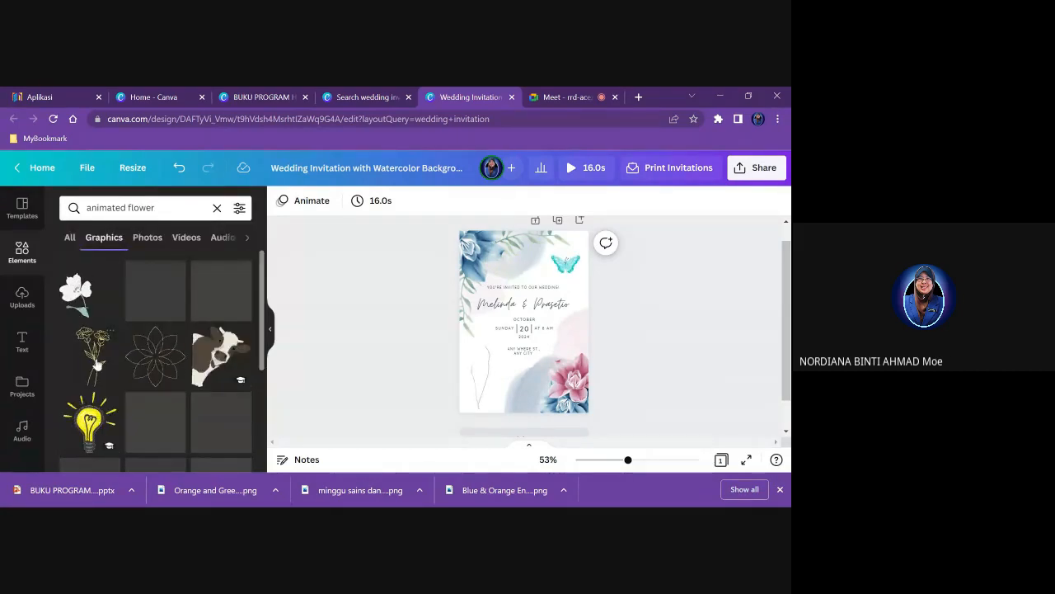
pyautogui.click(87, 297)
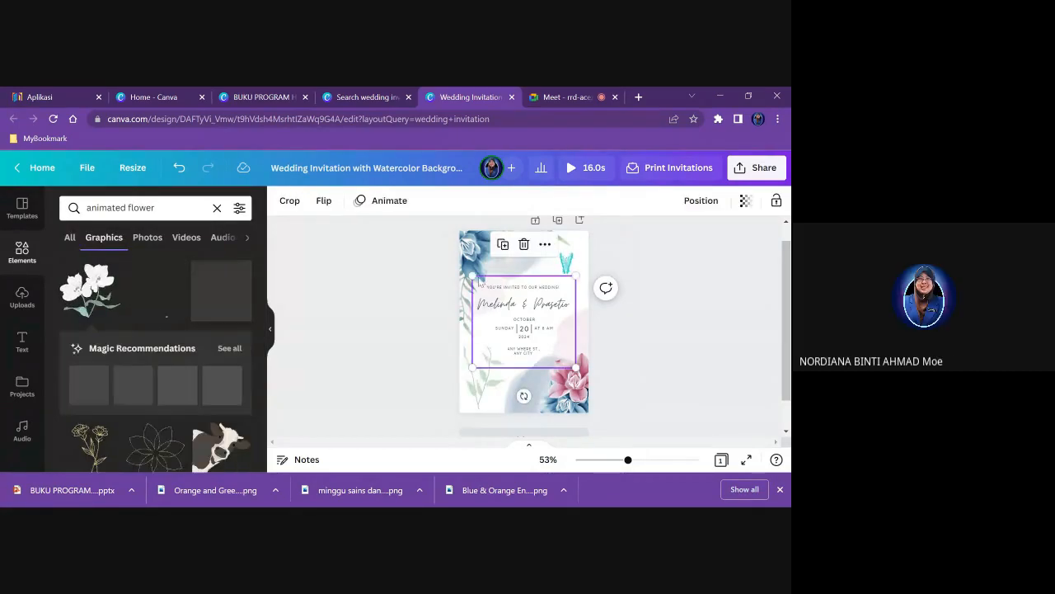
# Delete the template's blue flower and the leaf branch along the left edge from the invitation's upper-left corner
pyautogui.click(472, 262)
pyautogui.press('Delete')
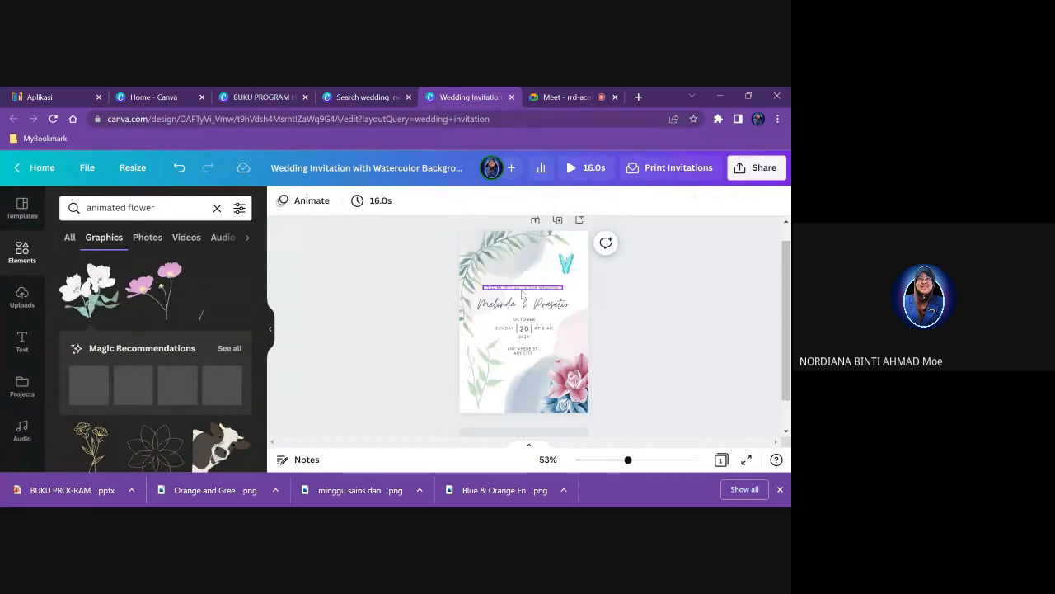
pyautogui.click(474, 262)
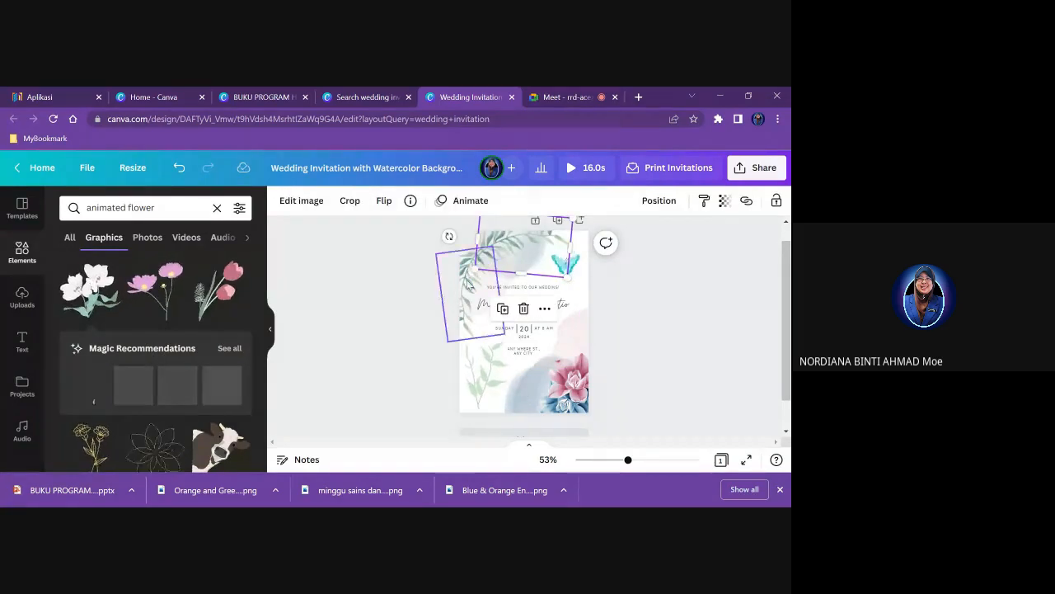
pyautogui.click(467, 268)
pyautogui.press('Delete')
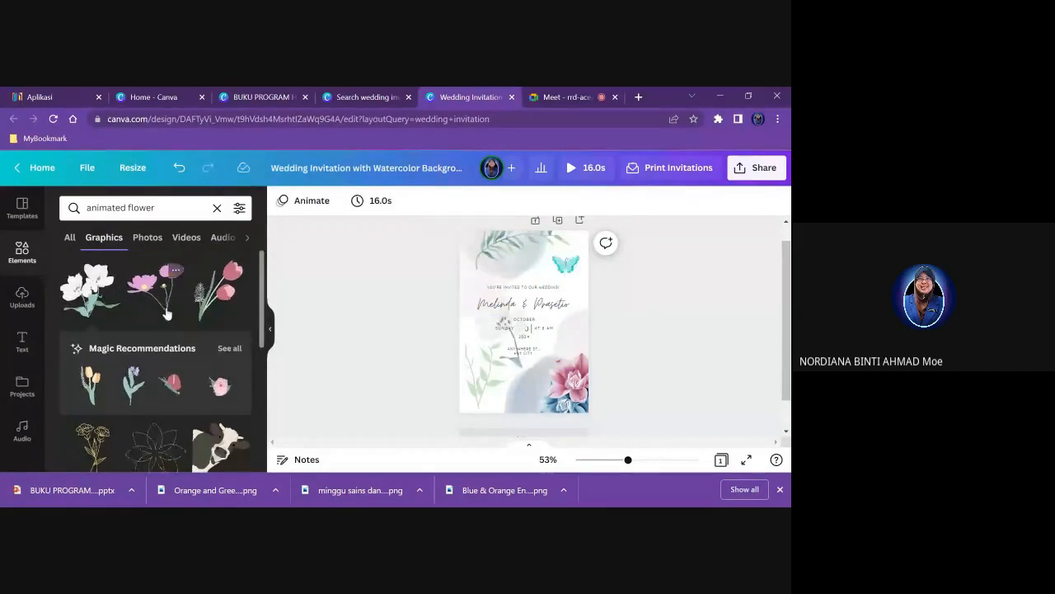
# Shrink the animated white flower and place it in the invitation's upper-left corner
pyautogui.click(232, 376)
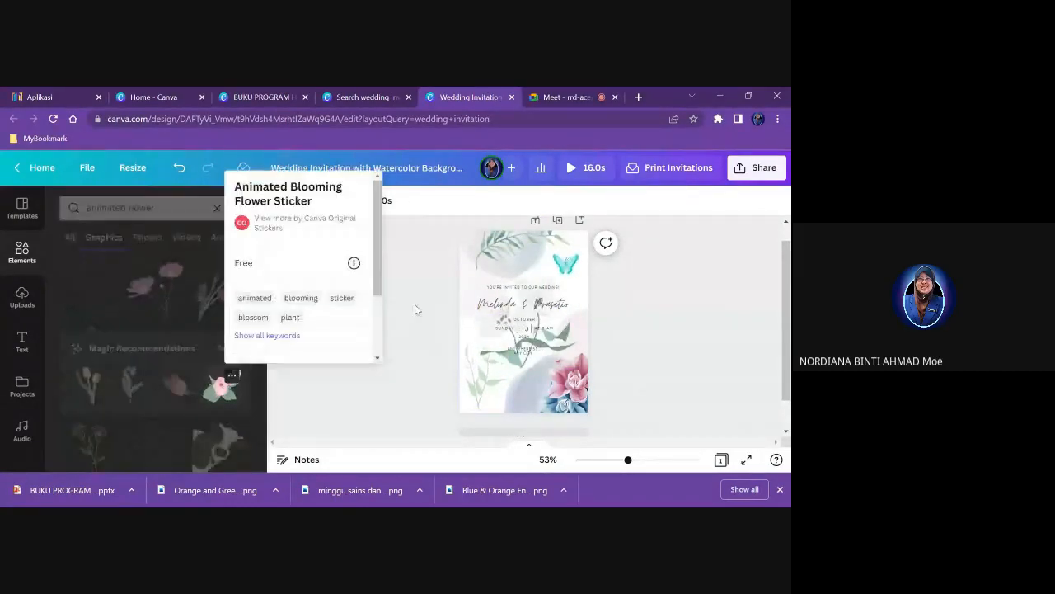
pyautogui.click(443, 351)
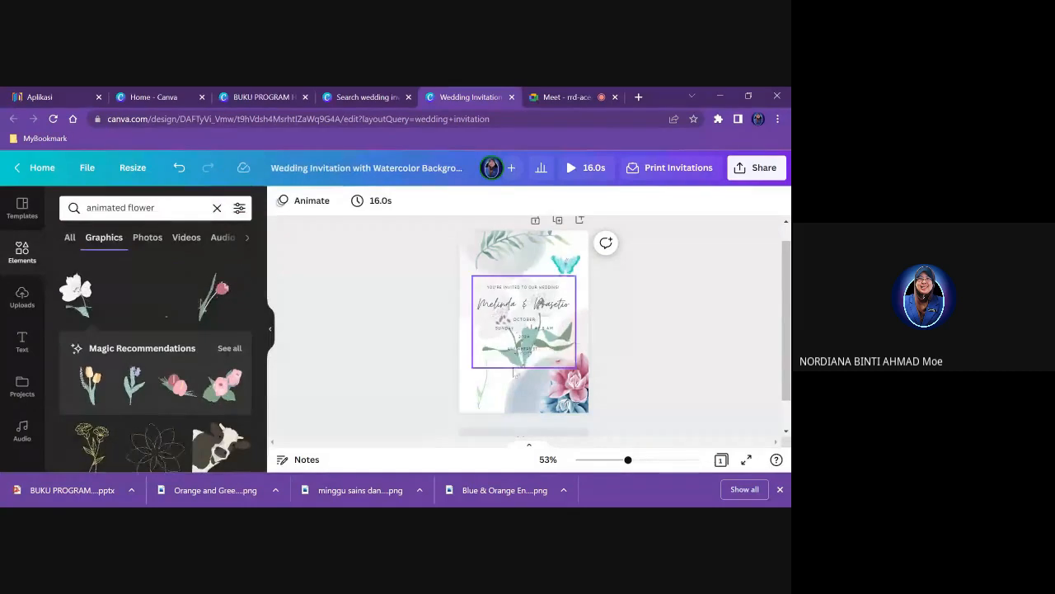
pyautogui.click(516, 367)
pyautogui.moveTo(471, 276)
pyautogui.mouseDown()
pyautogui.moveTo(540, 339)
pyautogui.moveTo(492, 290)
pyautogui.moveTo(535, 238)
pyautogui.moveTo(484, 266)
pyautogui.mouseUp()
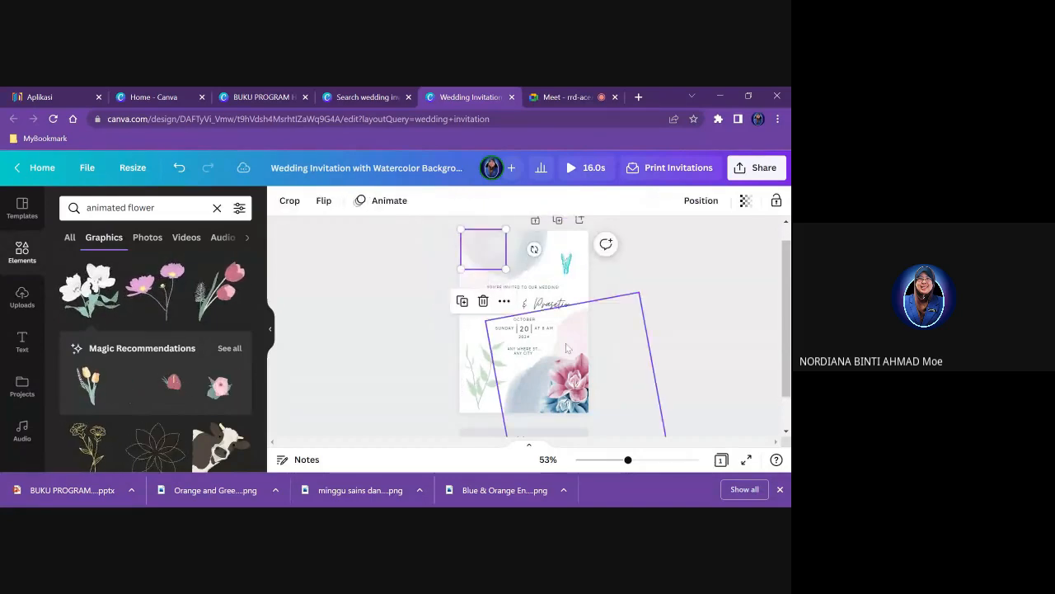
# Replace the pink and blue flowers in the lower-right corner with the animated red and pink anthurium, and enlarge the butterfly
pyautogui.click(574, 381)
pyautogui.press('Delete')
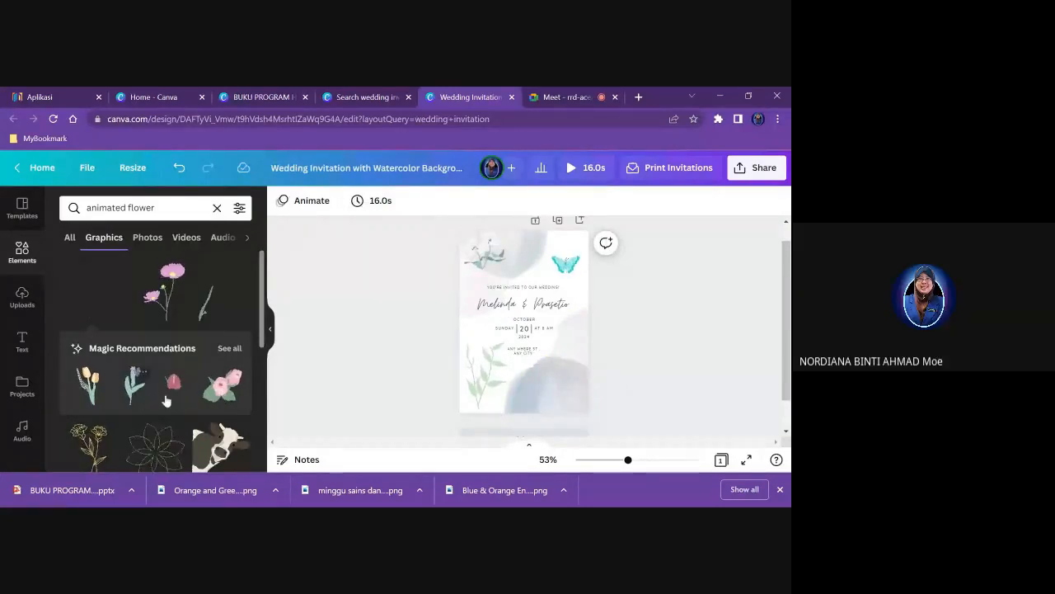
pyautogui.moveTo(173, 394); pyautogui.dragTo(596, 409)
pyautogui.click(662, 336)
pyautogui.click(569, 265)
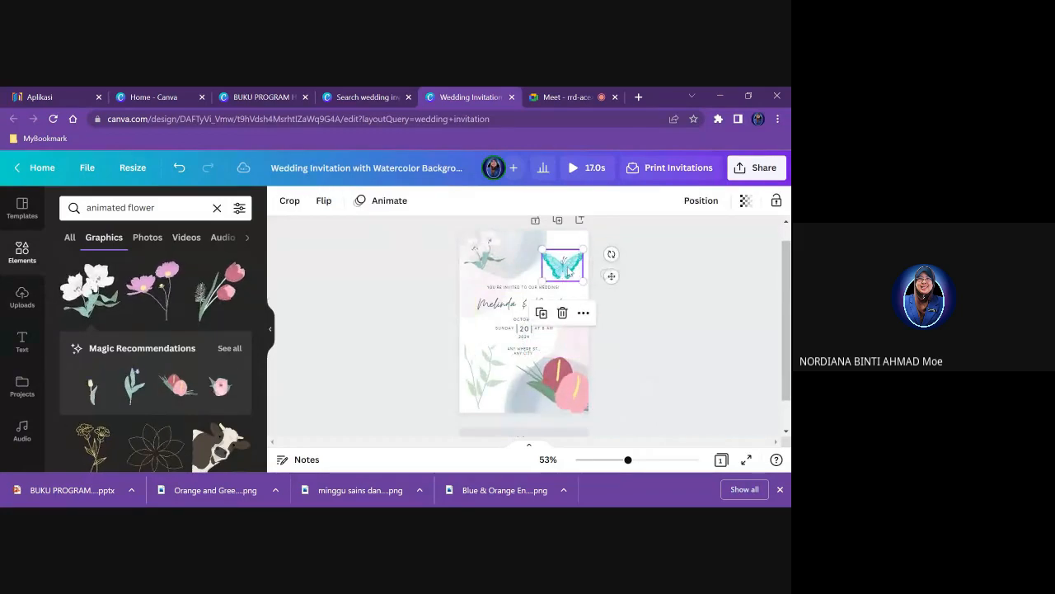
pyautogui.click(650, 289)
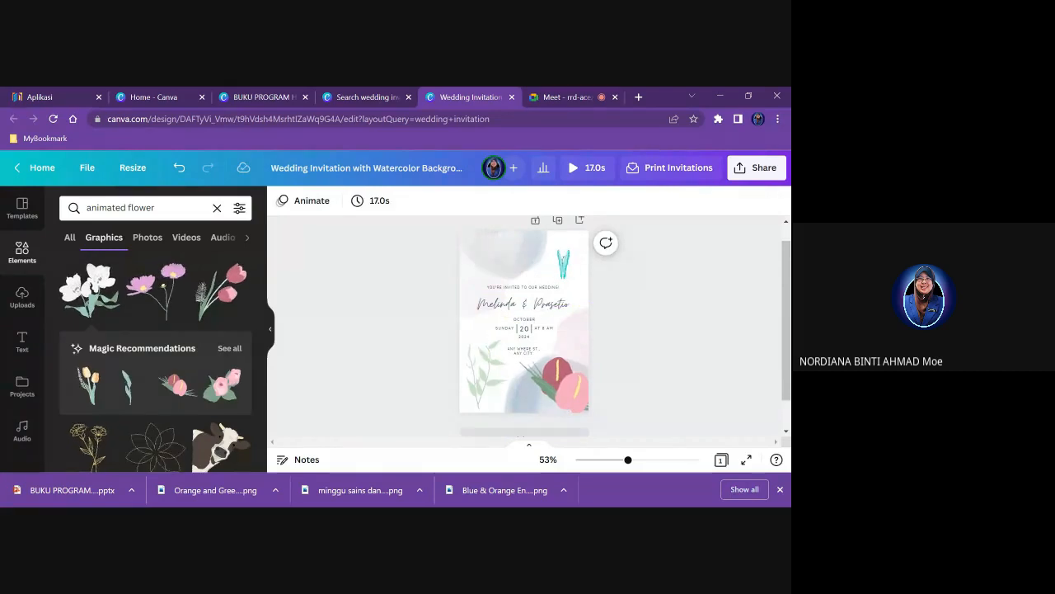
# Create a view-only link for the wedding invitation and copy it
pyautogui.click(775, 169)
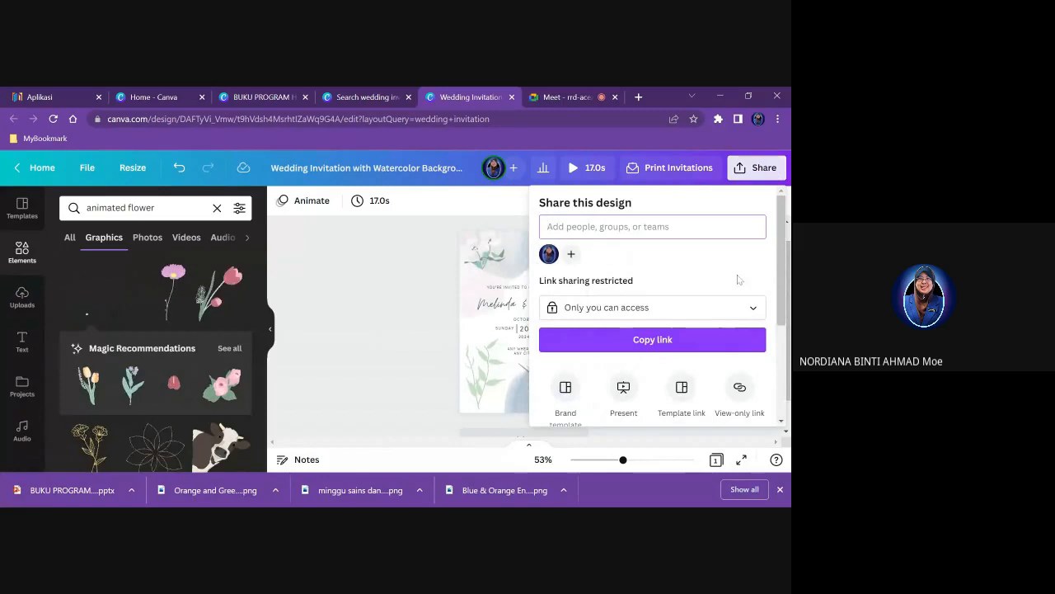
pyautogui.scroll(-1, 755, 345)
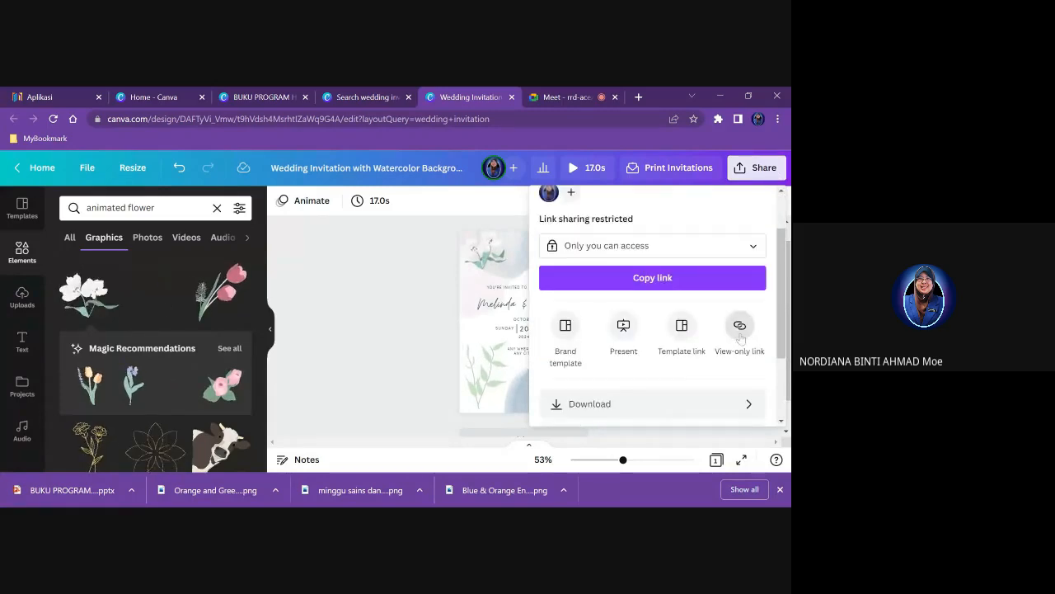
pyautogui.click(740, 329)
pyautogui.click(753, 285)
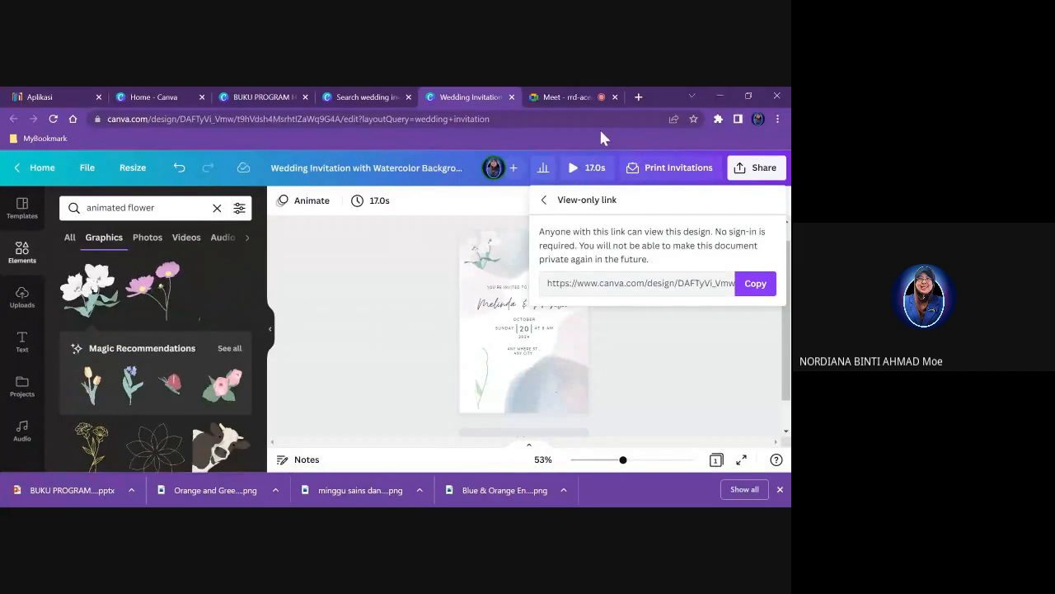
# Switch to the Google Meet call to check the in-call messages and return to the wedding invitation in Canva
pyautogui.click(557, 99)
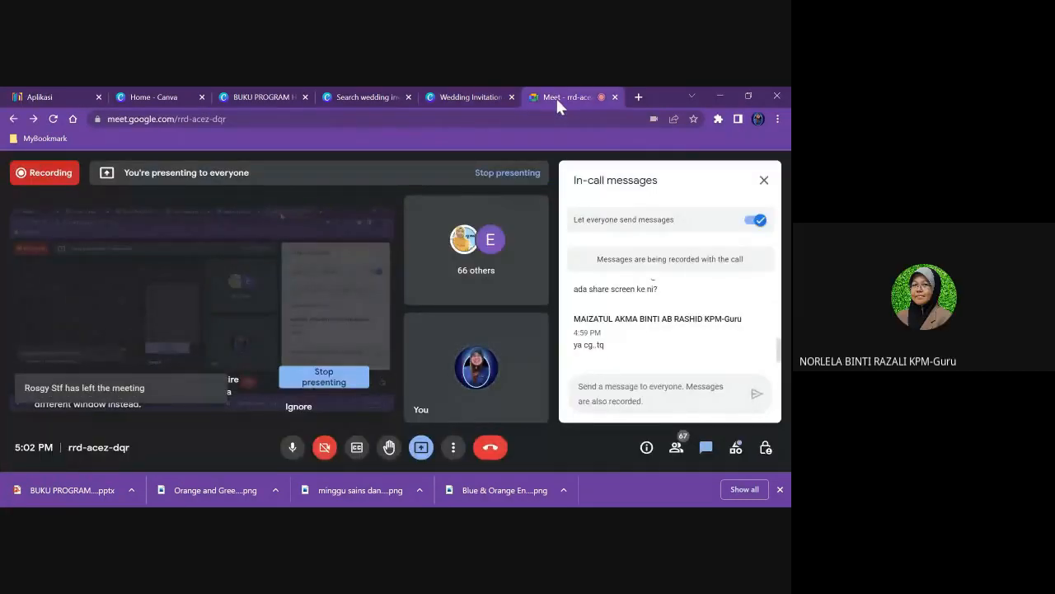
pyautogui.click(464, 95)
pyautogui.click(699, 391)
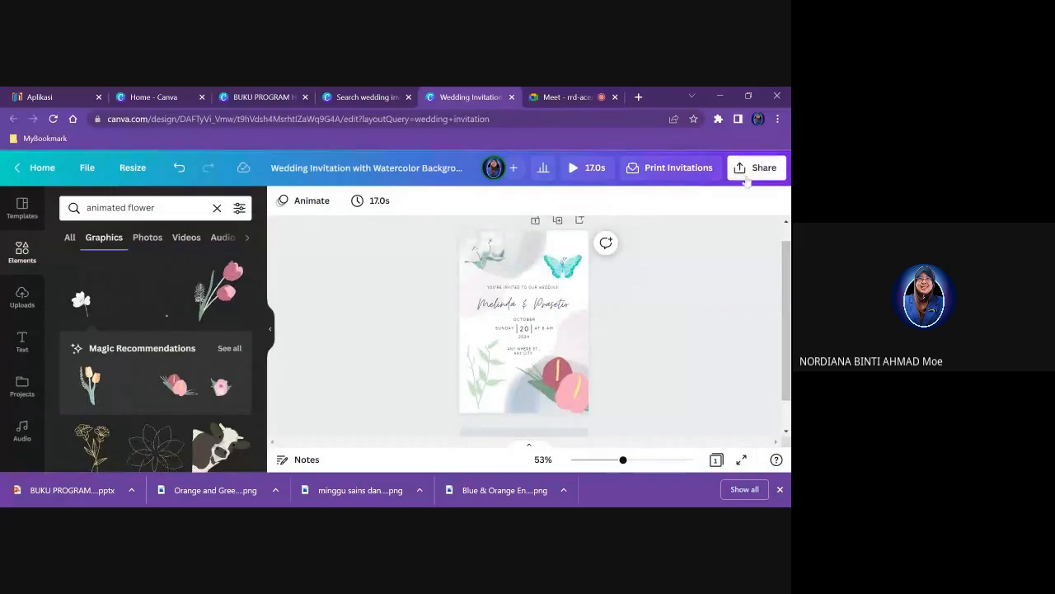
# Preview the animated wedding invitation and download it as an MP4 video
pyautogui.click(580, 169)
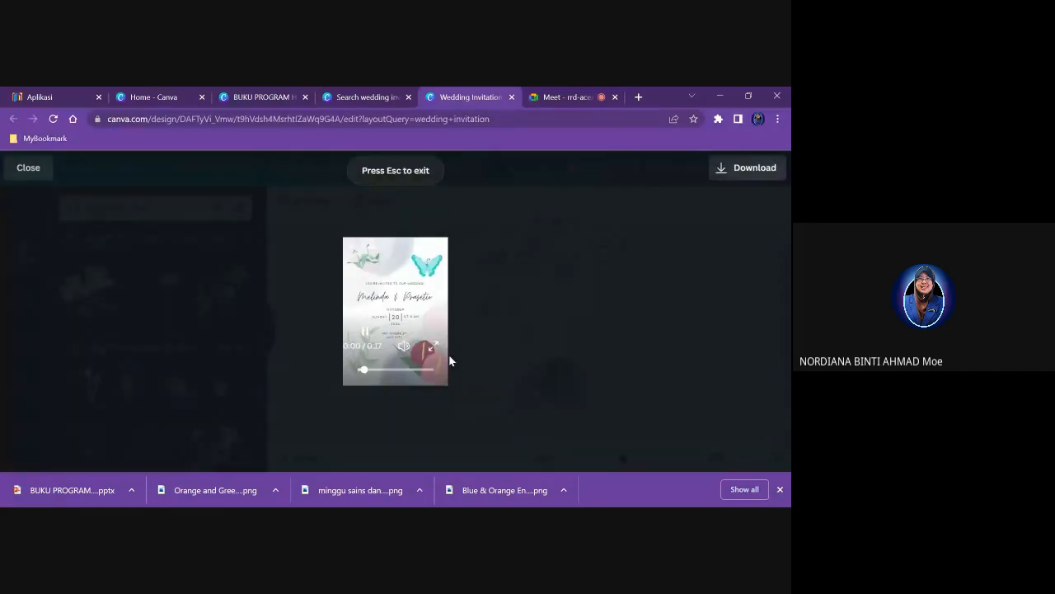
pyautogui.click(28, 171)
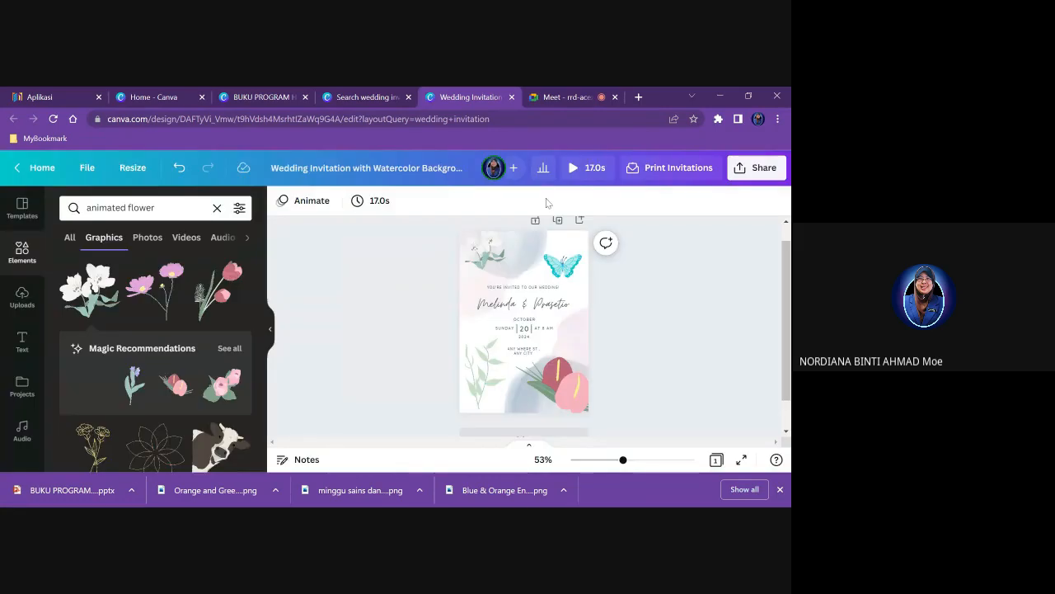
pyautogui.click(757, 168)
pyautogui.scroll(-3, 729, 366)
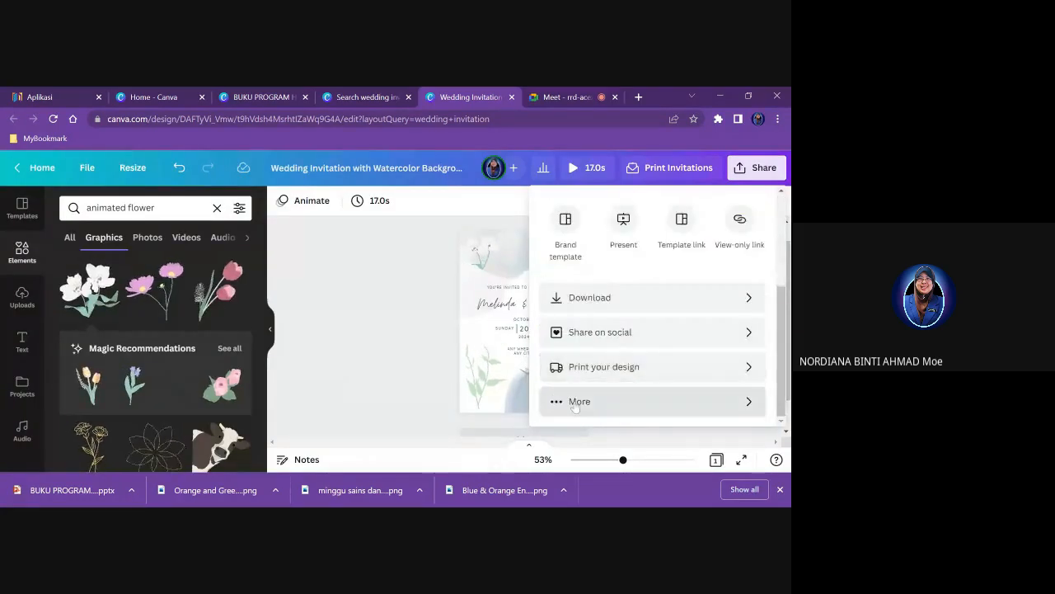
pyautogui.click(603, 299)
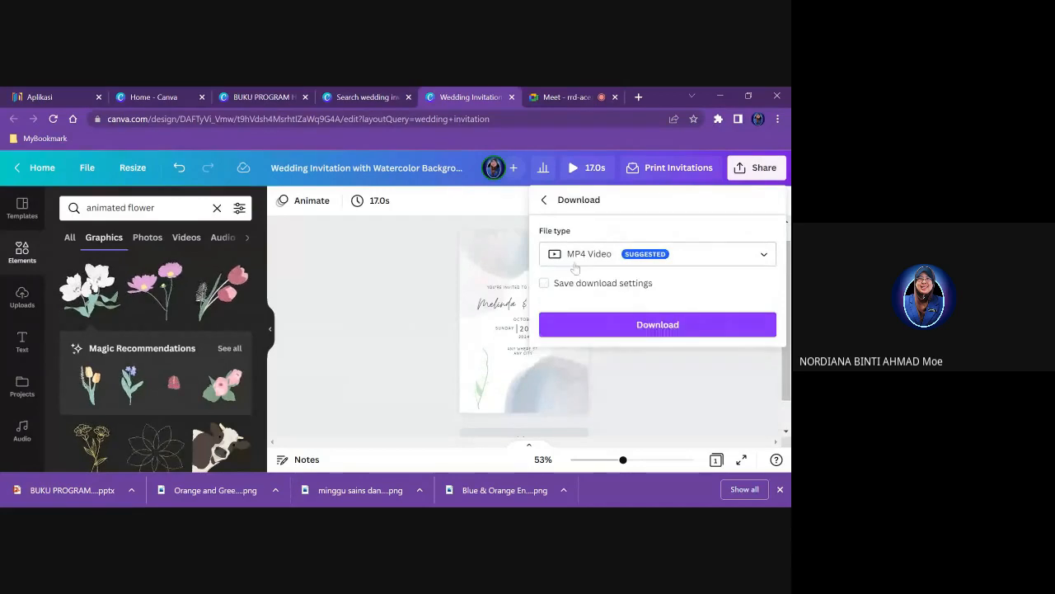
pyautogui.click(662, 328)
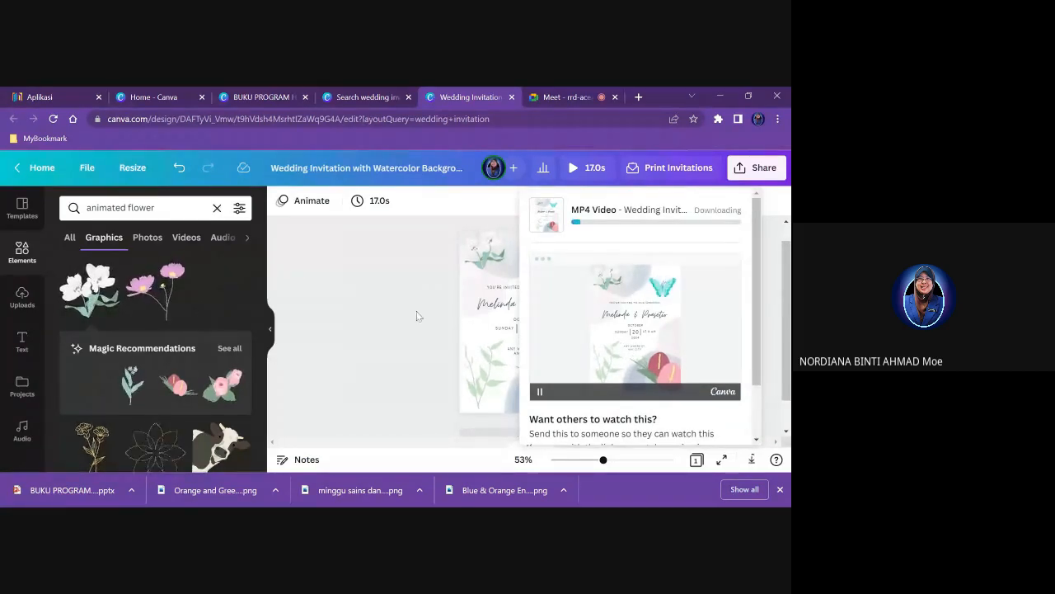
# Read back through the recent in-call messages in Google Meet, and return to the invitation in Canva
pyautogui.click(565, 98)
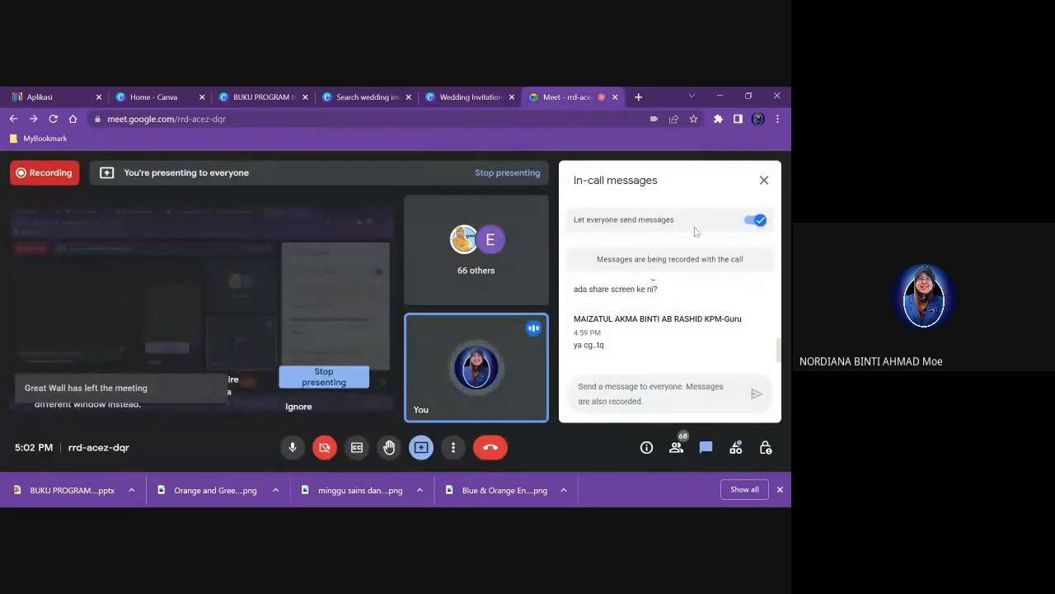
pyautogui.scroll(1, 672, 327)
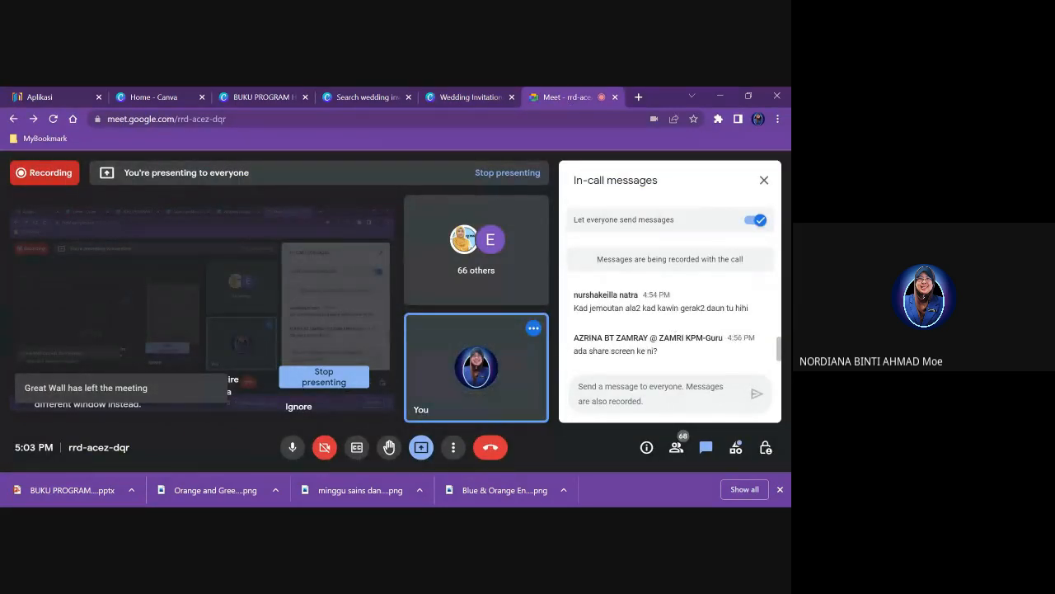
pyautogui.moveTo(779, 344); pyautogui.dragTo(780, 347)
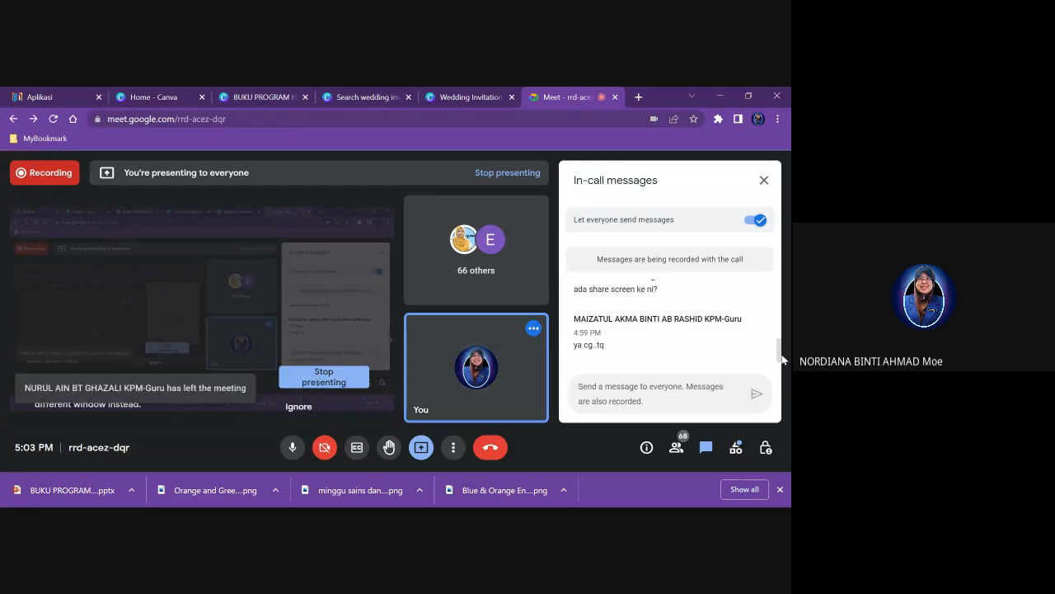
pyautogui.click(481, 98)
pyautogui.click(390, 272)
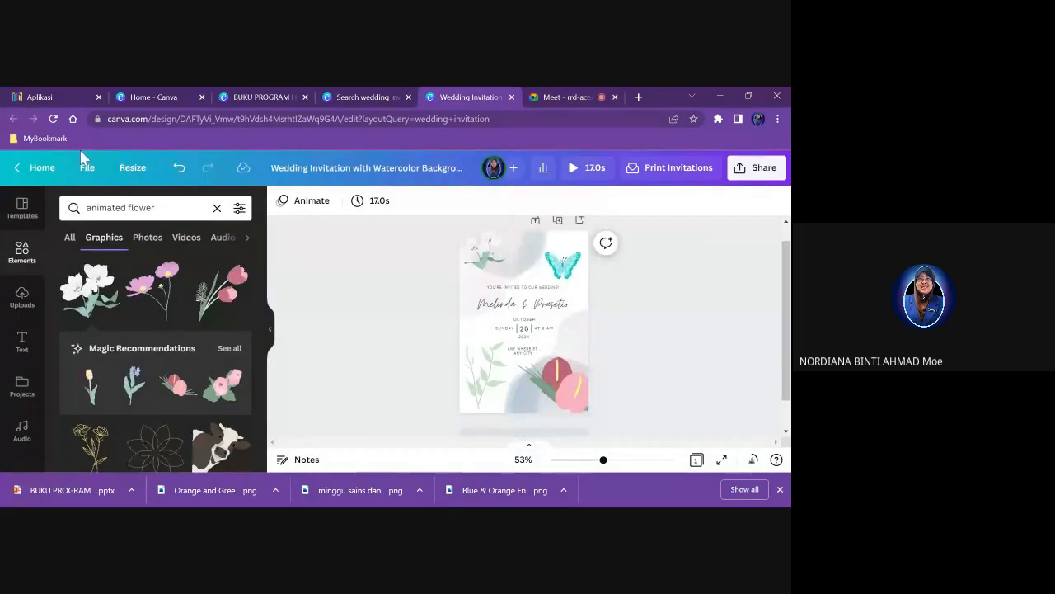
# Leave the wedding invitation for the home page and create a blank A4 Document, keeping it in the browser
pyautogui.click(85, 167)
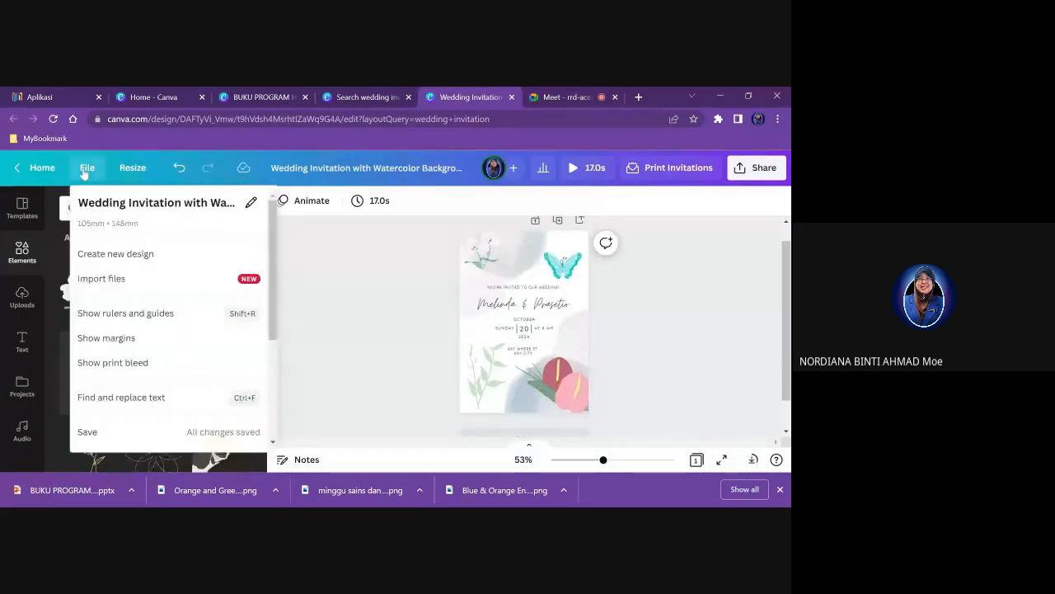
pyautogui.click(39, 175)
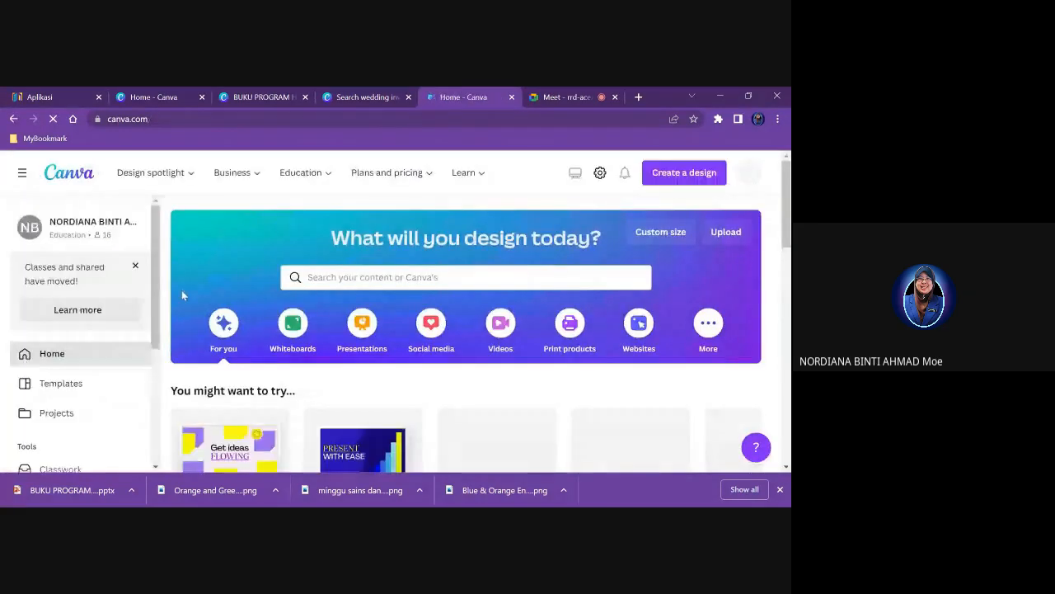
pyautogui.scroll(-5, 147, 289)
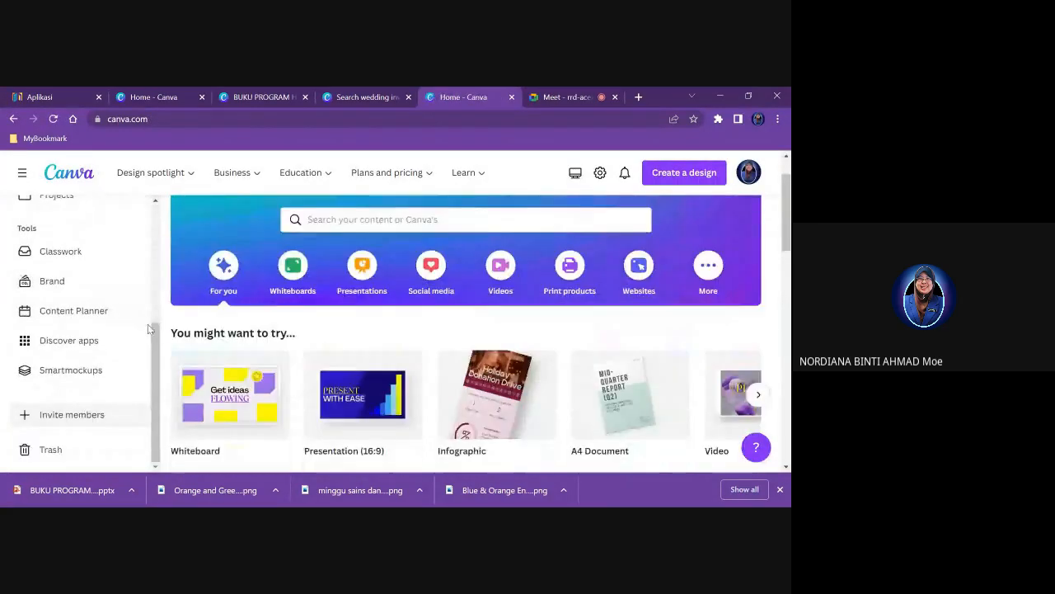
pyautogui.scroll(-3, 237, 306)
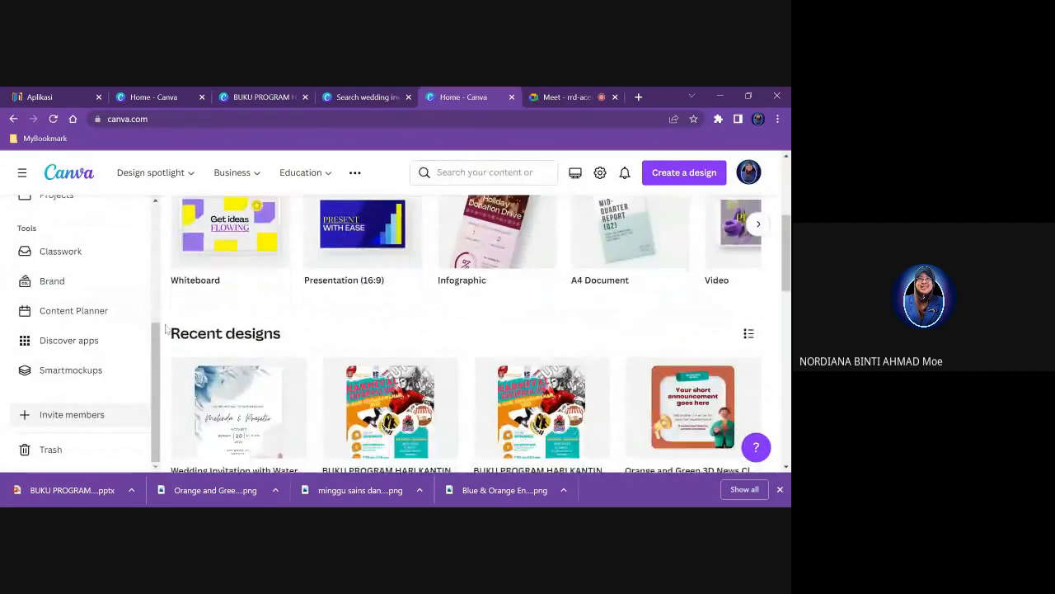
pyautogui.scroll(5, 288, 301)
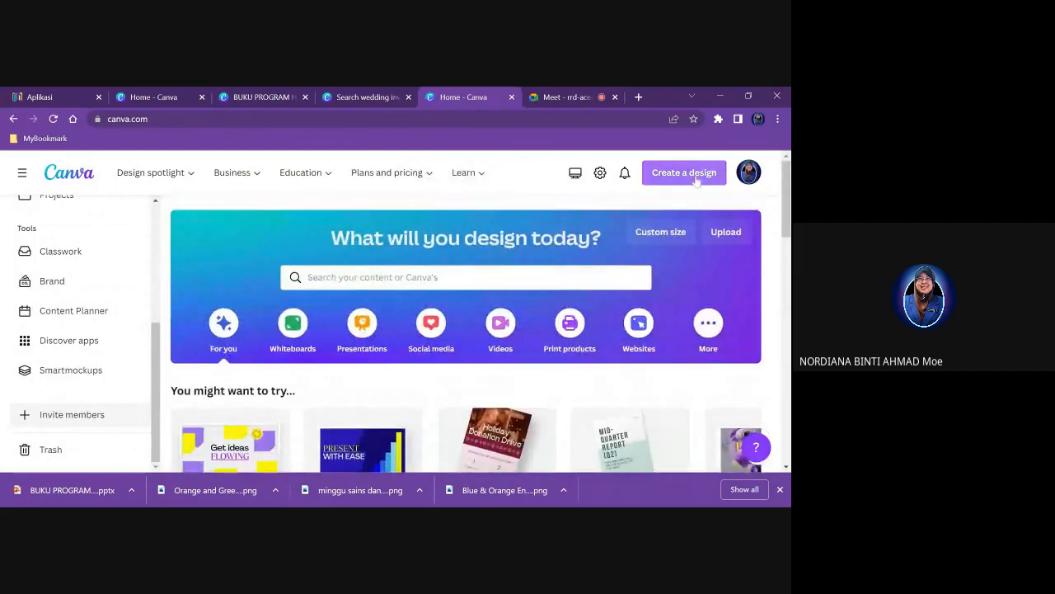
pyautogui.click(695, 175)
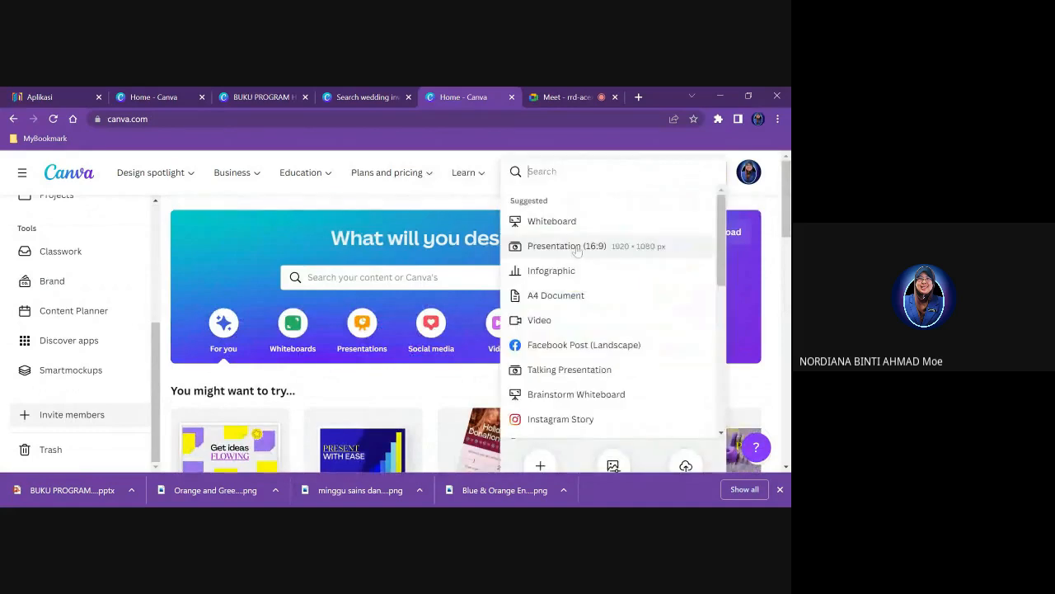
pyautogui.click(579, 301)
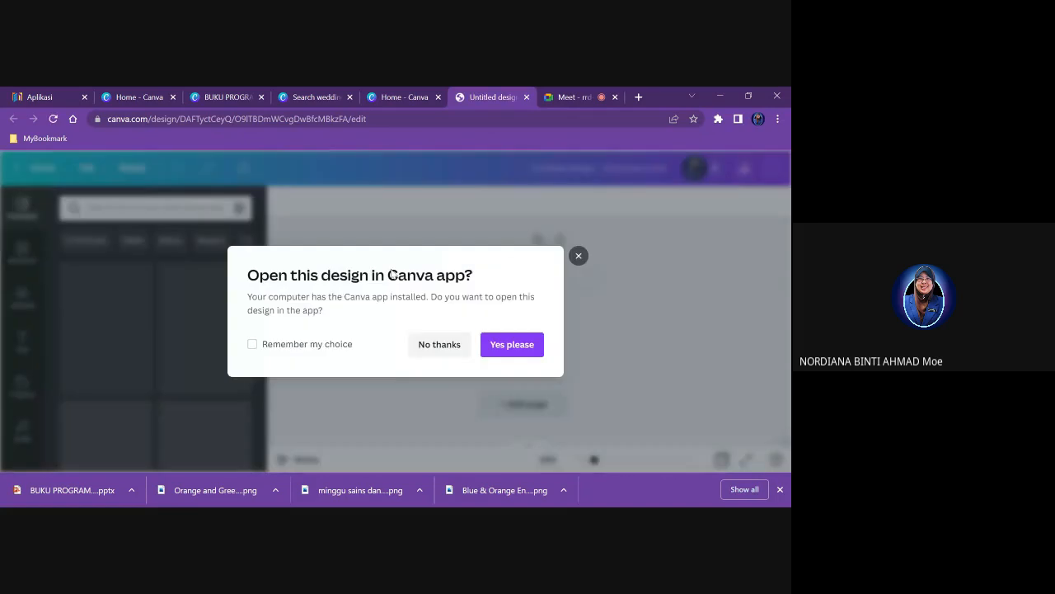
pyautogui.click(579, 256)
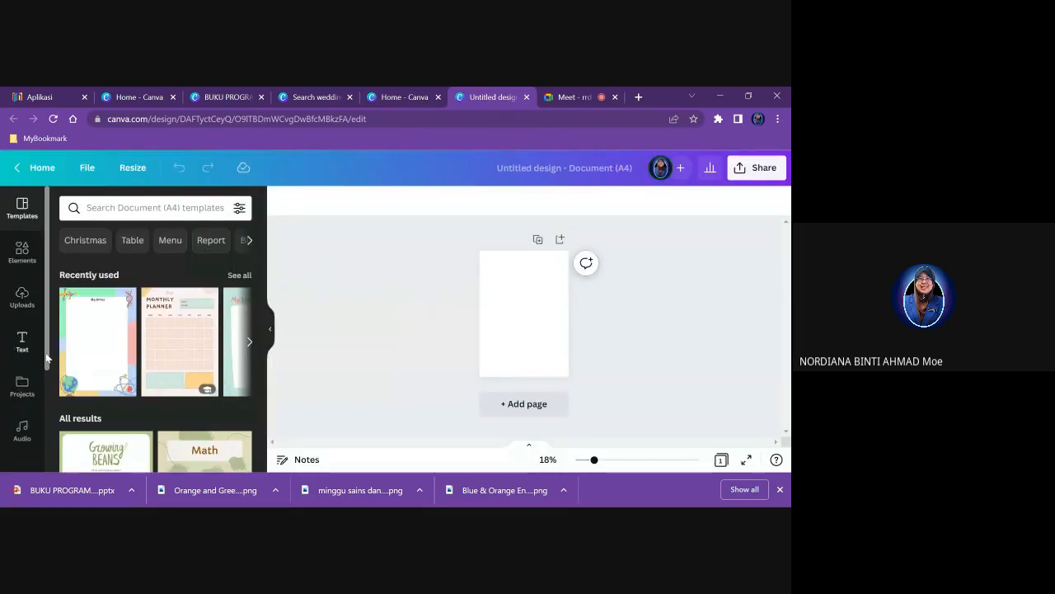
# Look through the available chart types and search the charts for "chart organization"
pyautogui.scroll(-3, 17, 371)
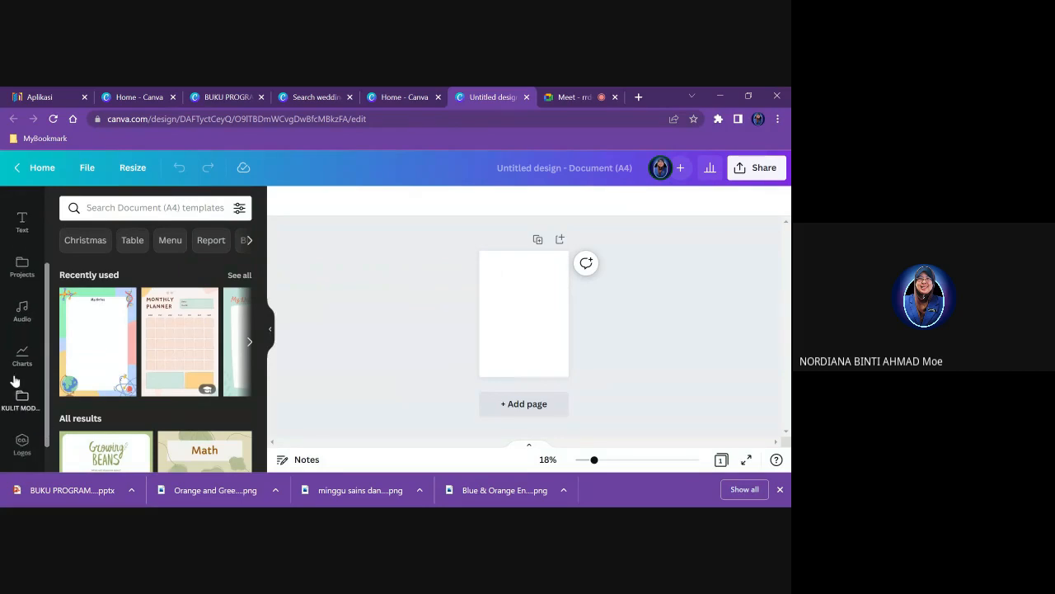
pyautogui.click(17, 371)
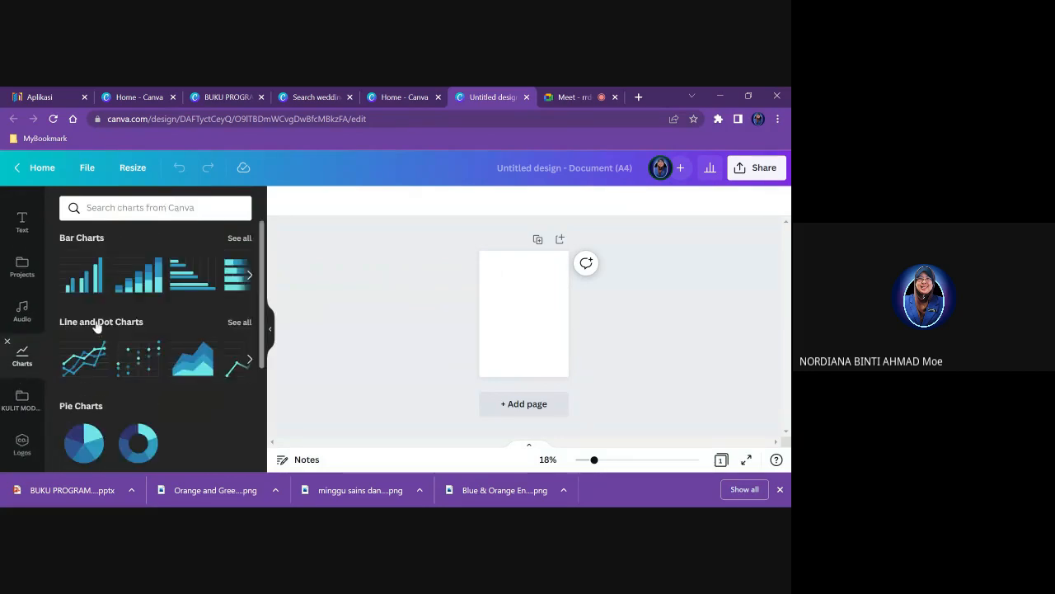
pyautogui.scroll(-3, 97, 326)
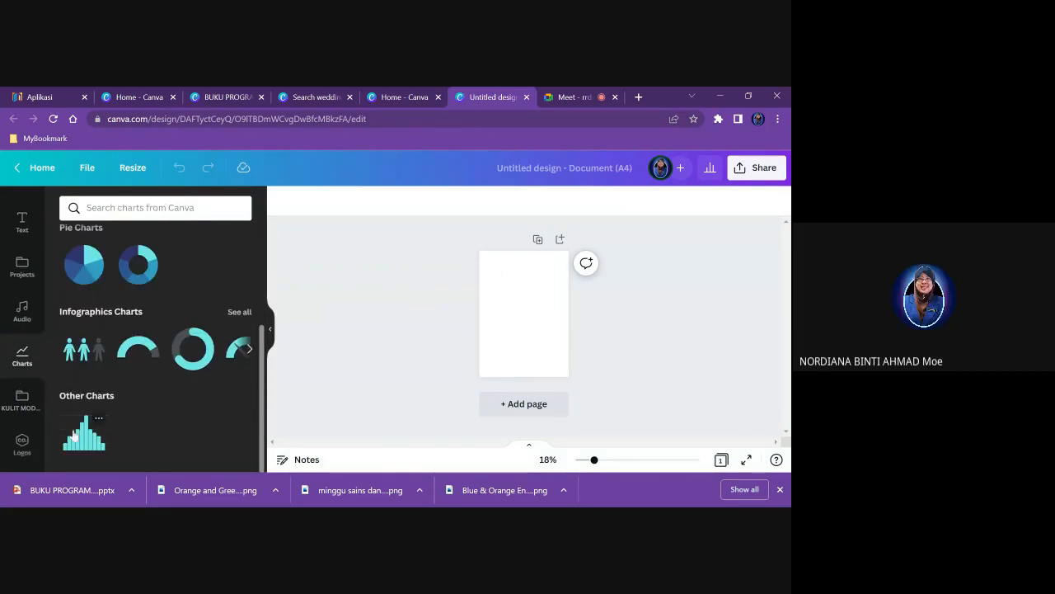
pyautogui.scroll(3, 99, 363)
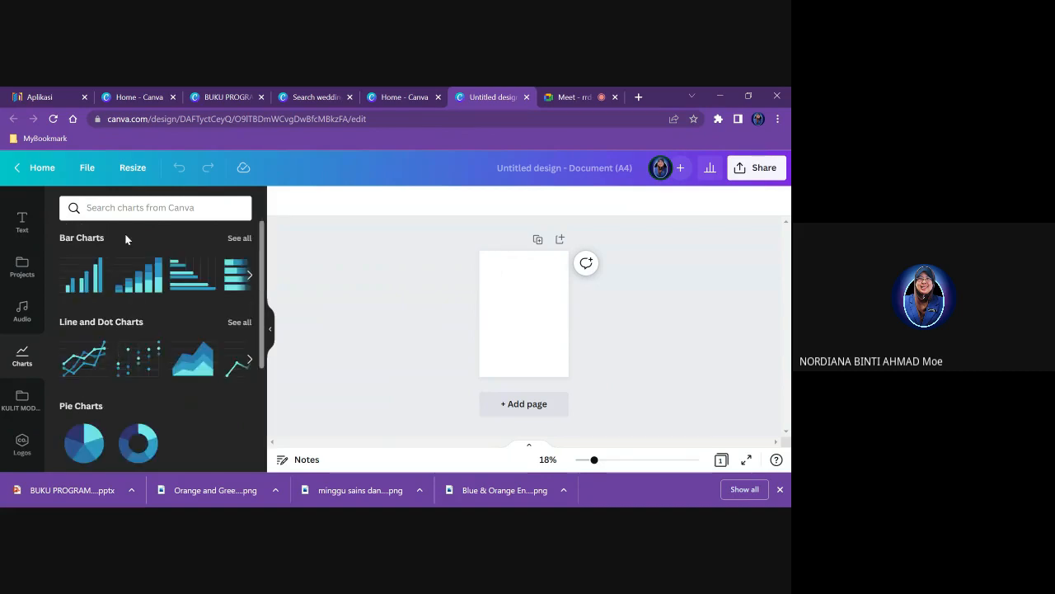
pyautogui.click(132, 208)
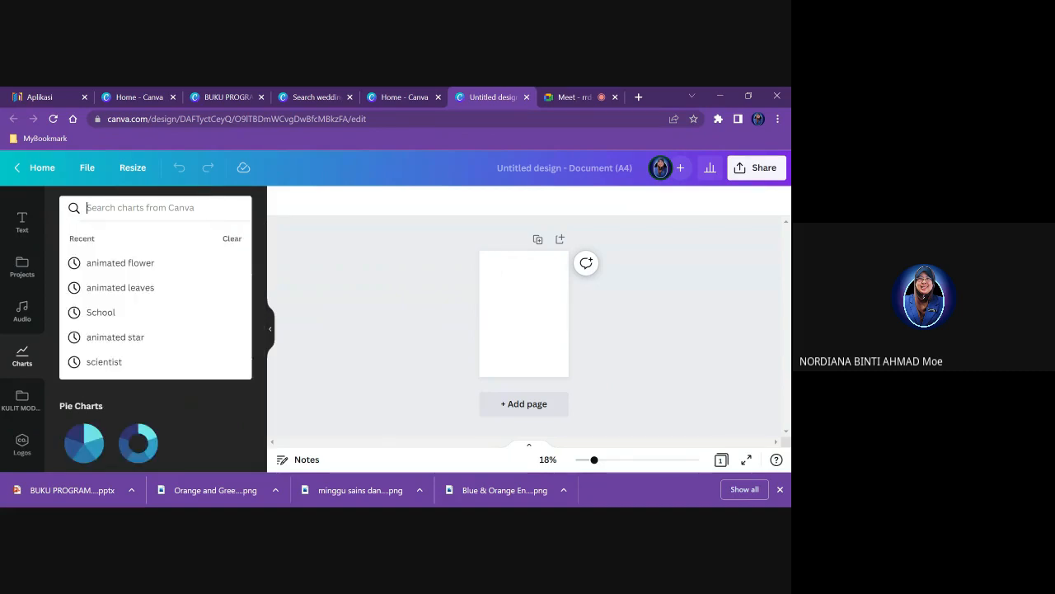
pyautogui.write('chart org')
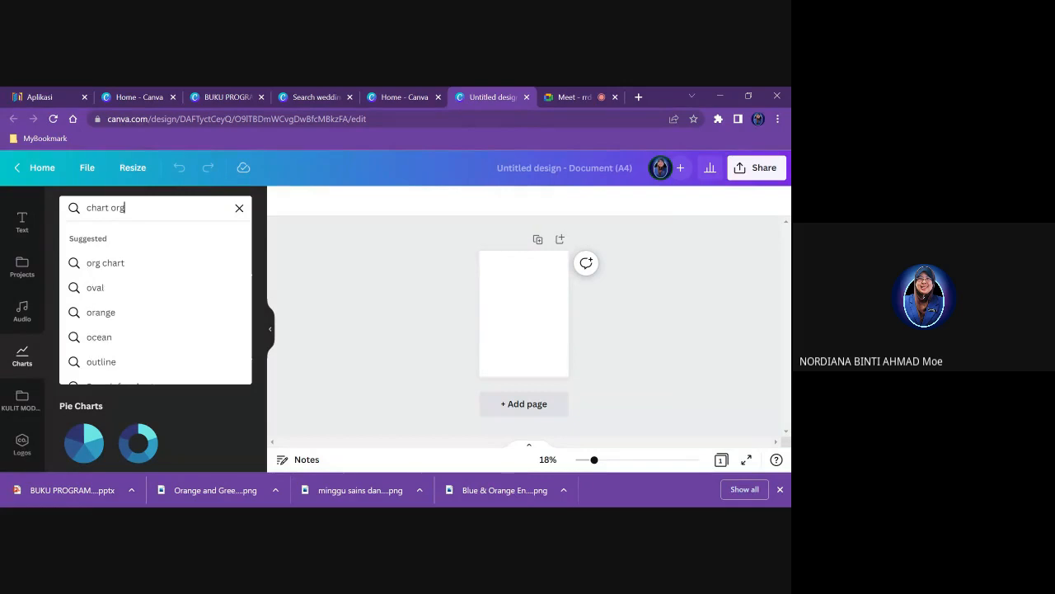
pyautogui.write('an')
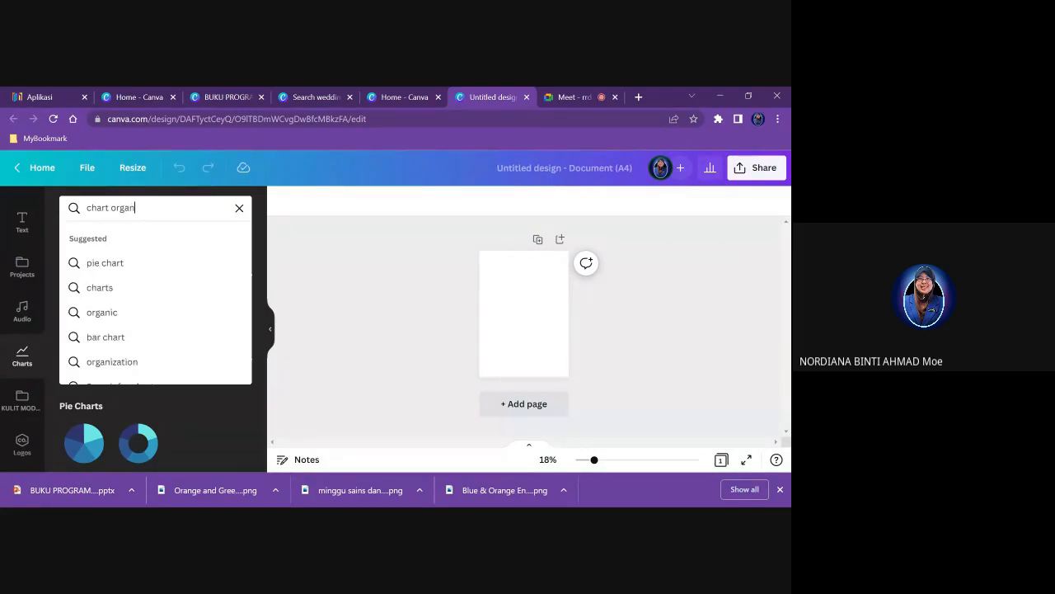
pyautogui.write('ization')
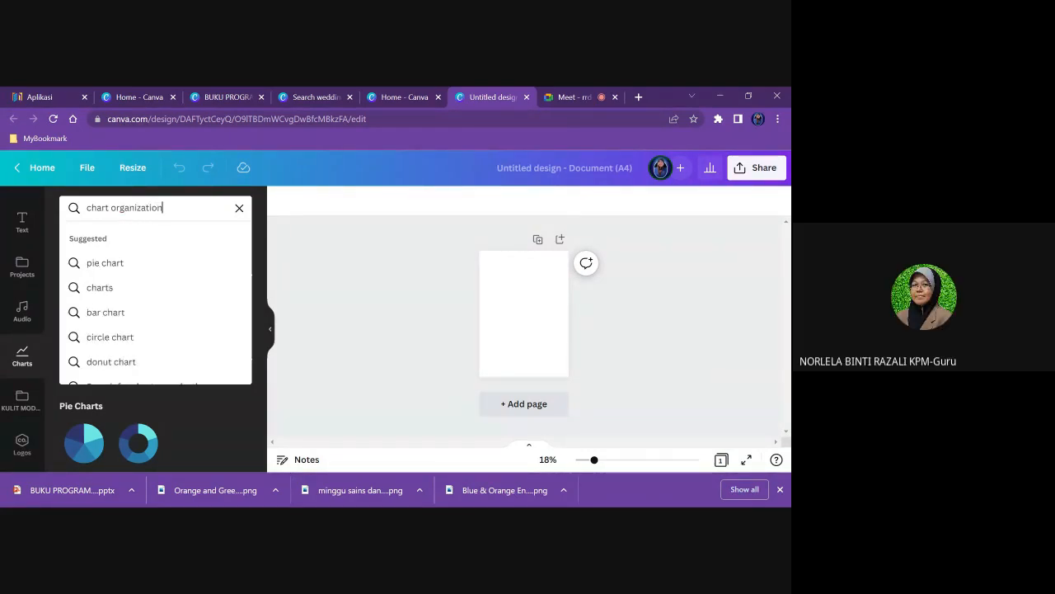
pyautogui.press('Return')
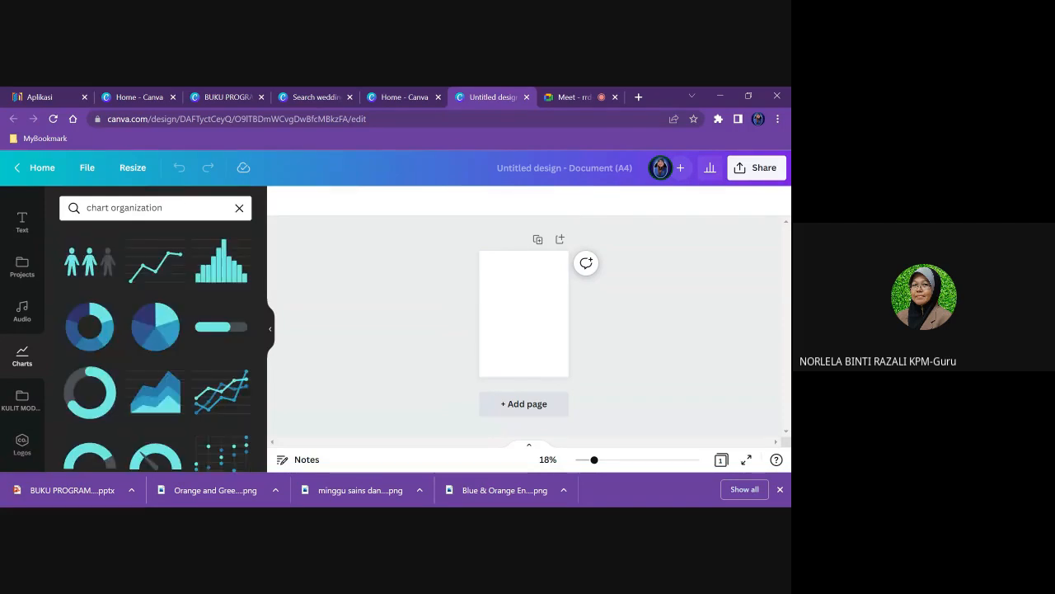
# Search the document templates for "chart organization" and look through the results
pyautogui.scroll(-3, 217, 353)
pyautogui.scroll(3, 80, 308)
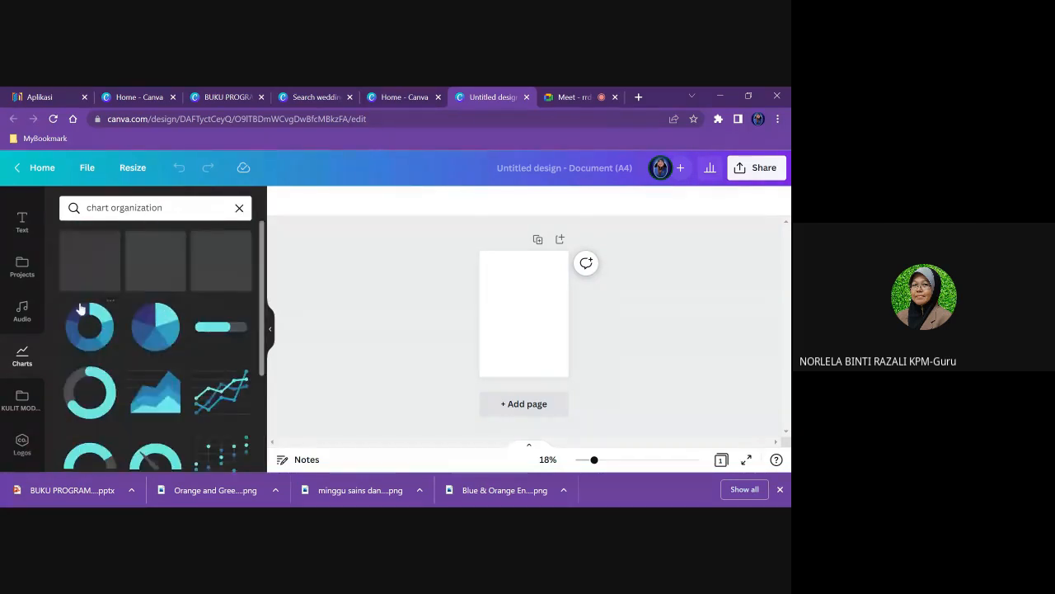
pyautogui.scroll(3, 38, 278)
pyautogui.click(22, 210)
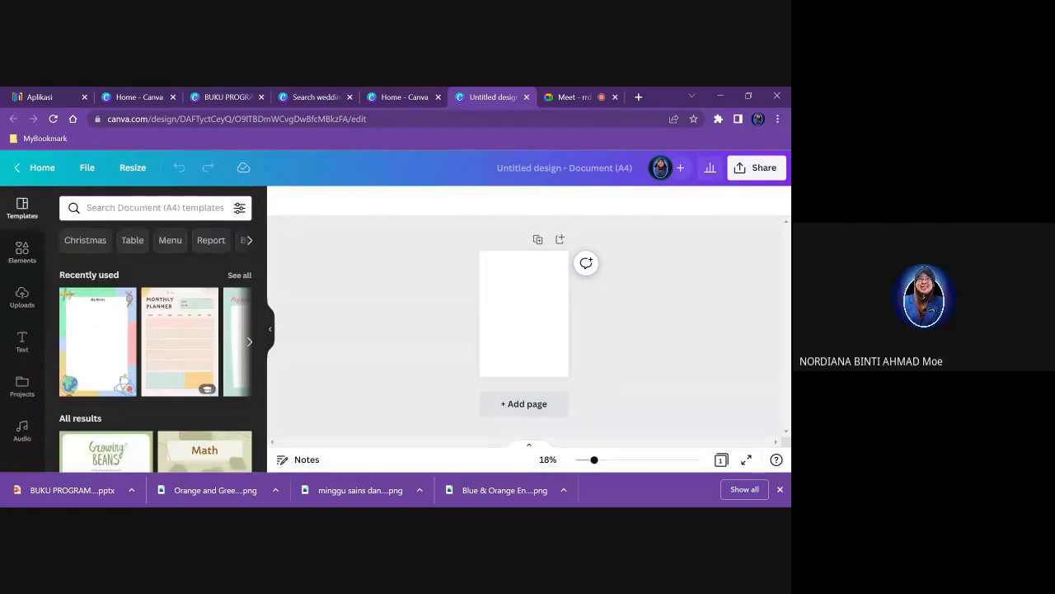
pyautogui.click(87, 207)
pyautogui.write('chart')
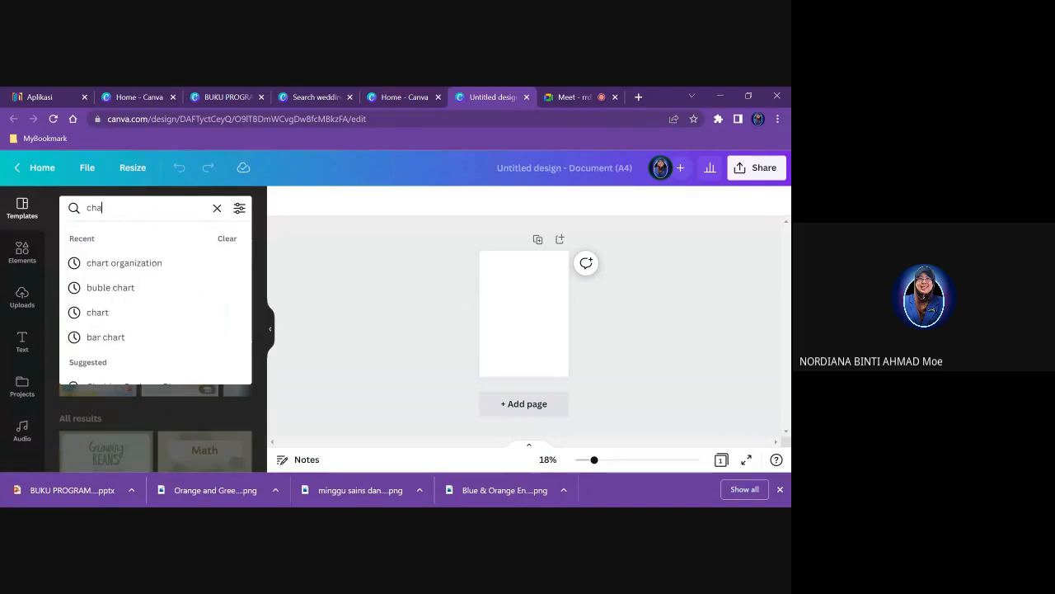
pyautogui.click(130, 264)
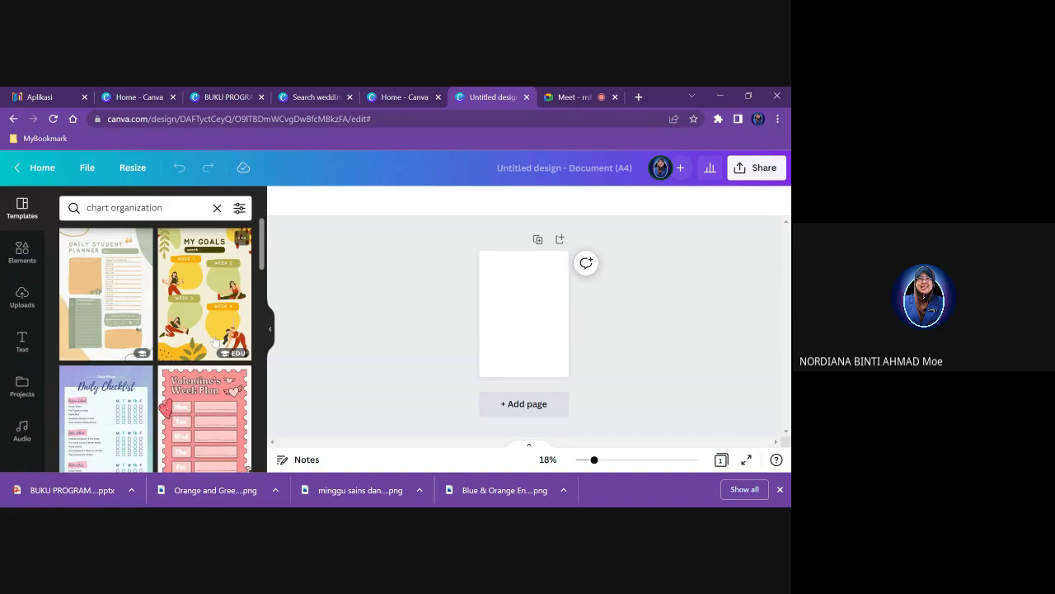
pyautogui.scroll(-10, 223, 350)
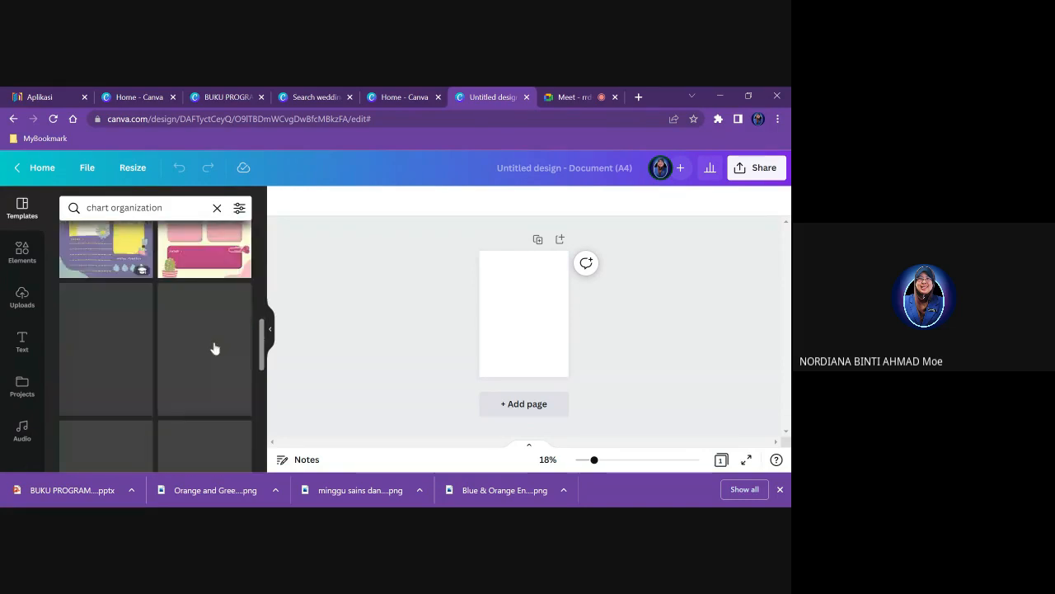
pyautogui.scroll(1, 218, 321)
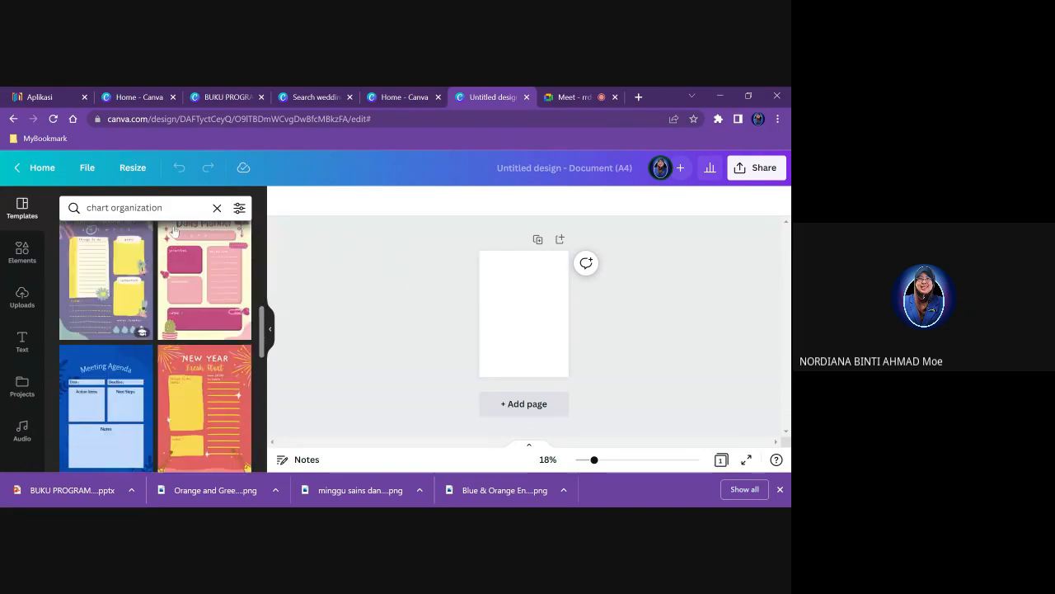
# Search for "organizational chart" instead, extend the search to elements and look through the graphics found
pyautogui.moveTo(162, 207); pyautogui.dragTo(97, 208)
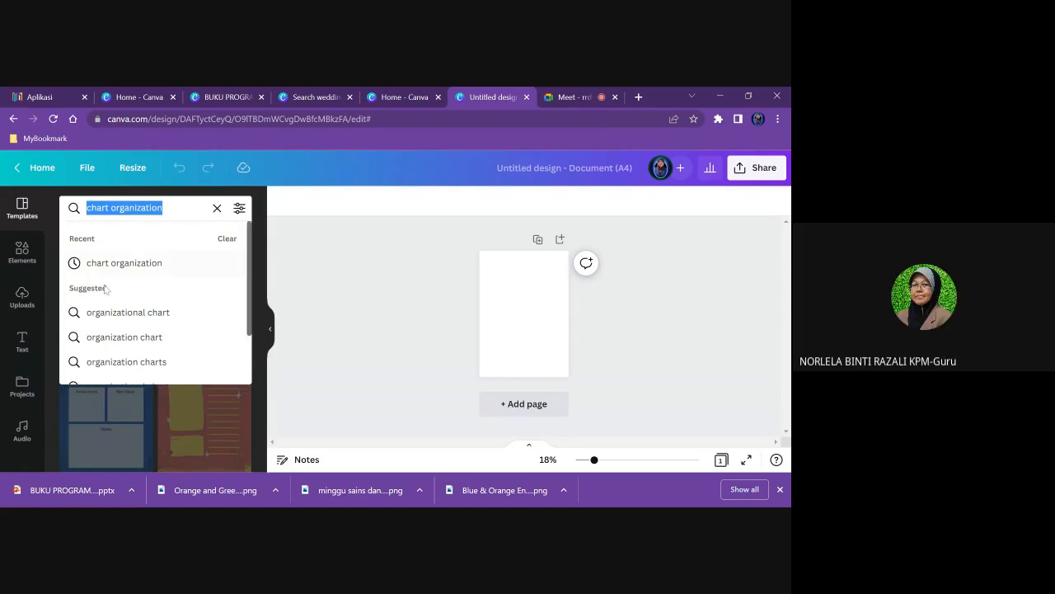
pyautogui.click(122, 316)
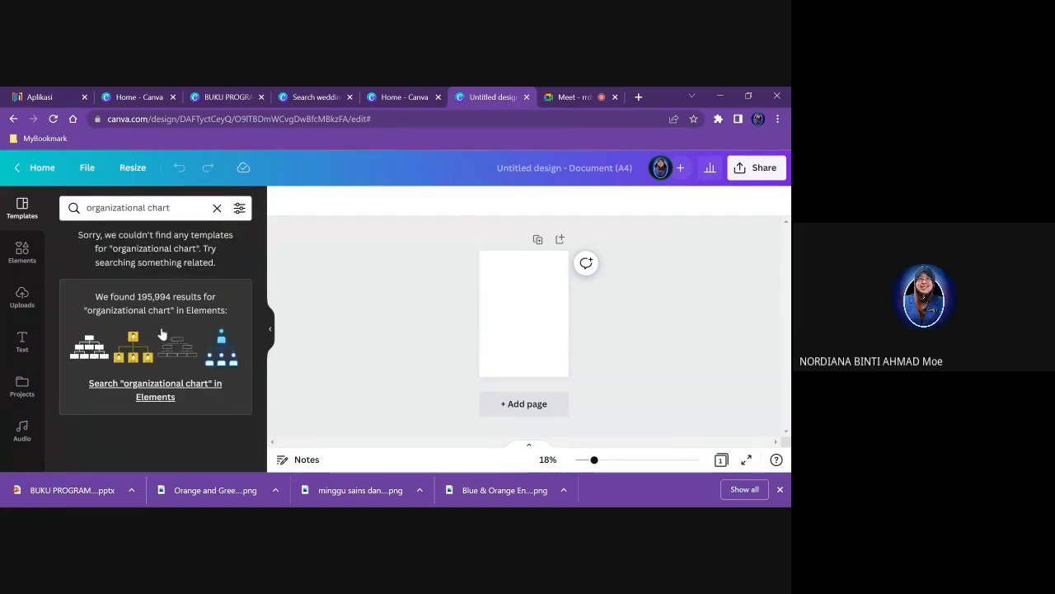
pyautogui.click(186, 390)
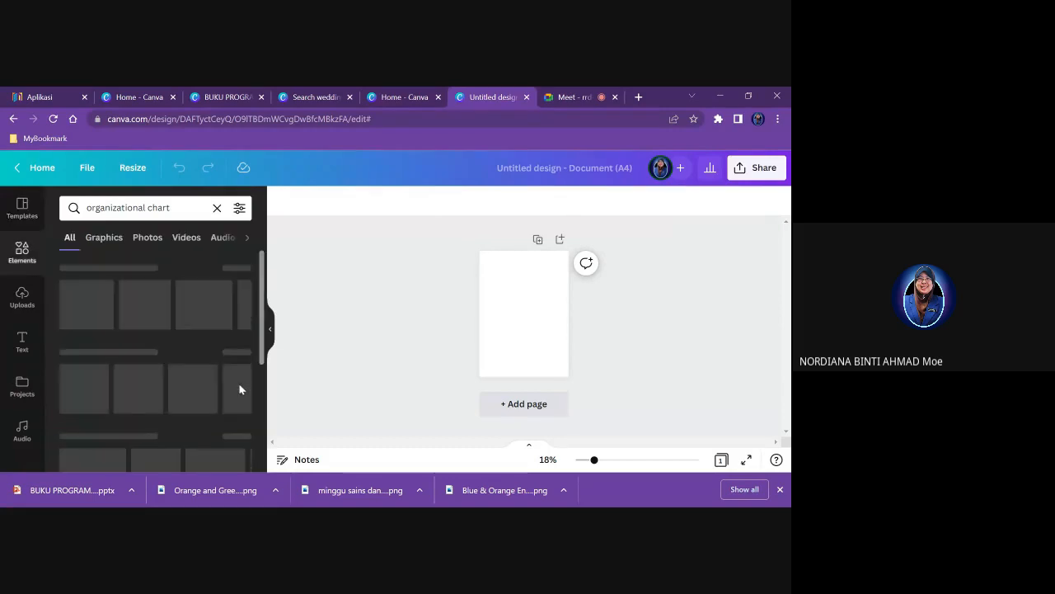
pyautogui.click(253, 308)
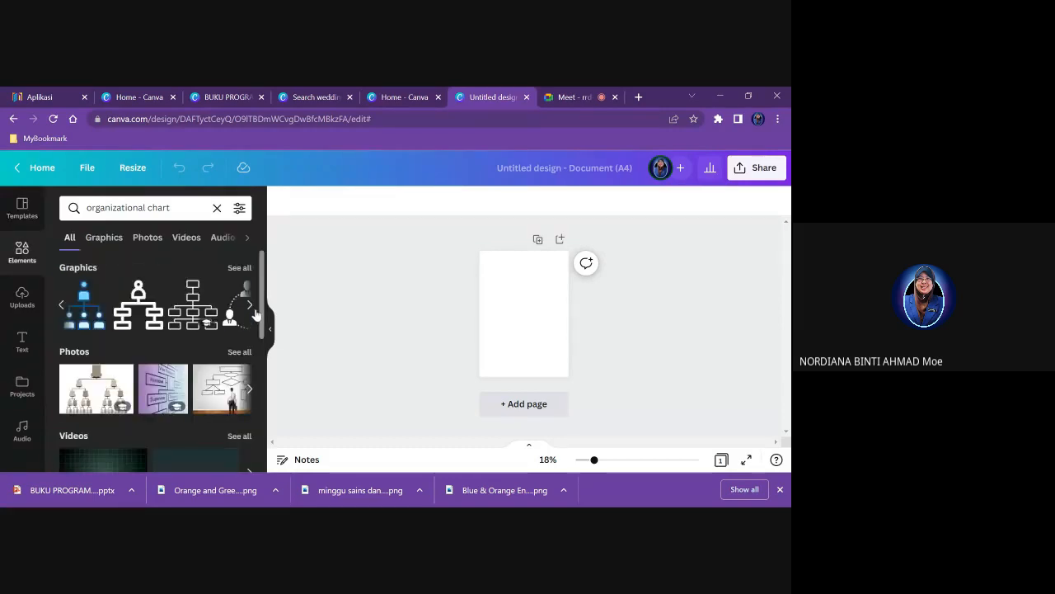
pyautogui.click(255, 313)
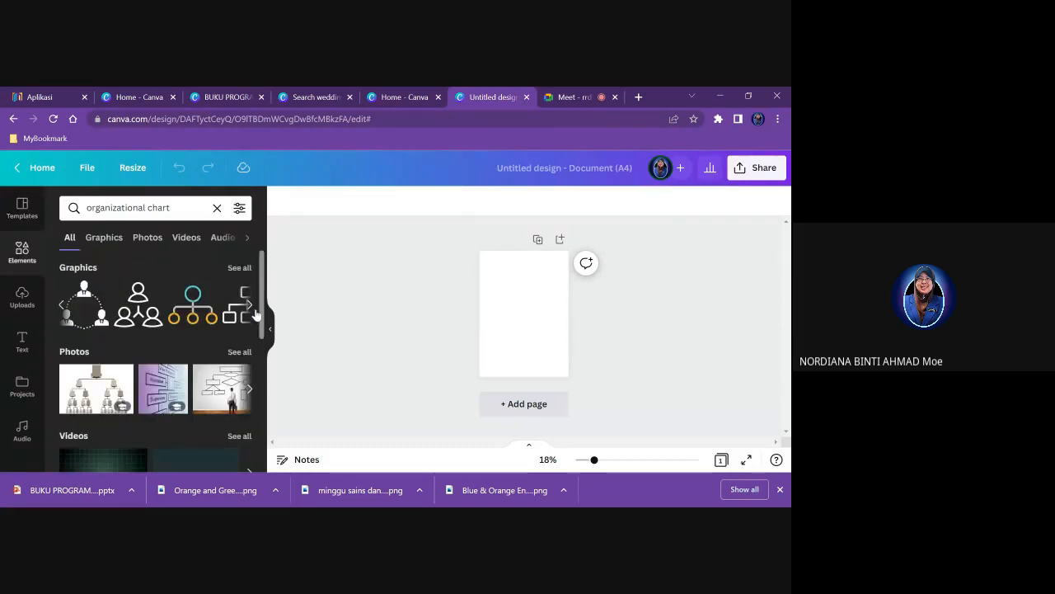
# Try the first organizational chart photo on the page and delete it
pyautogui.click(97, 395)
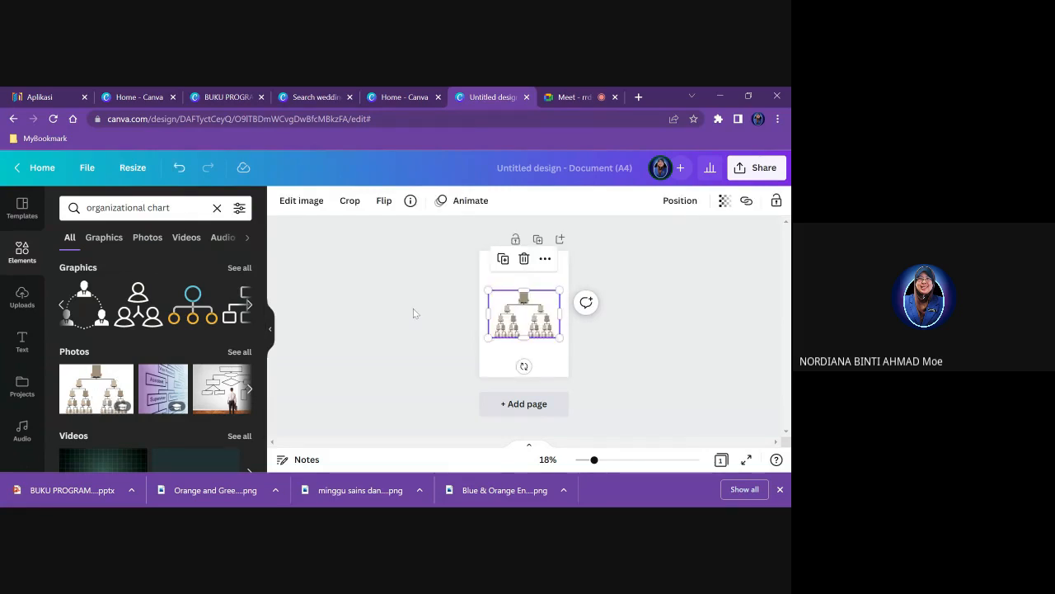
pyautogui.press('Delete')
# Add the white three-tier organizational chart from the full graphics results, enlarge it to nearly the page width and centre it horizontally
pyautogui.scroll(-3, 115, 377)
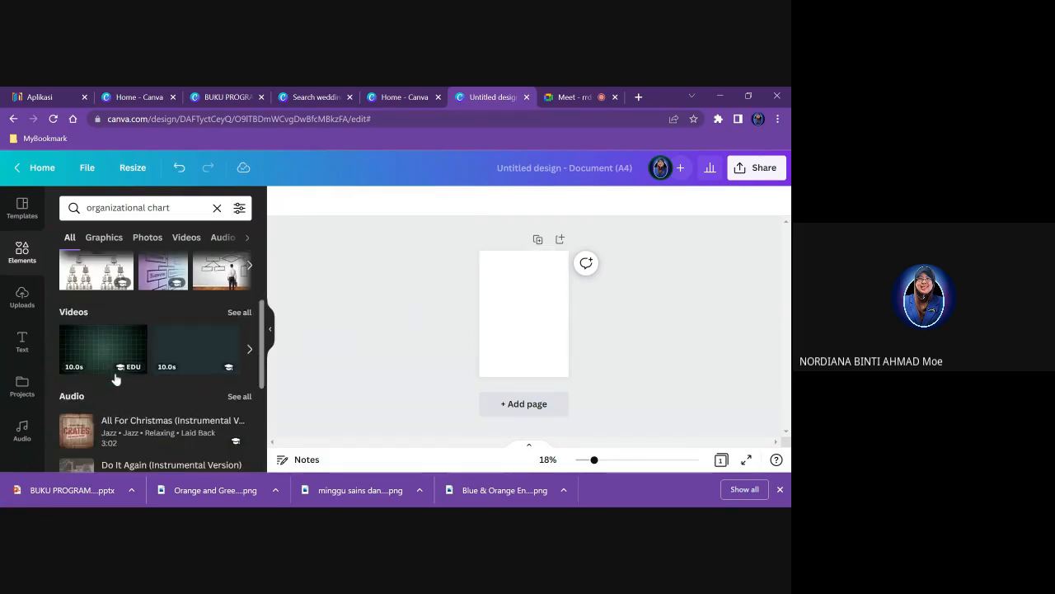
pyautogui.scroll(3, 116, 378)
pyautogui.click(249, 305)
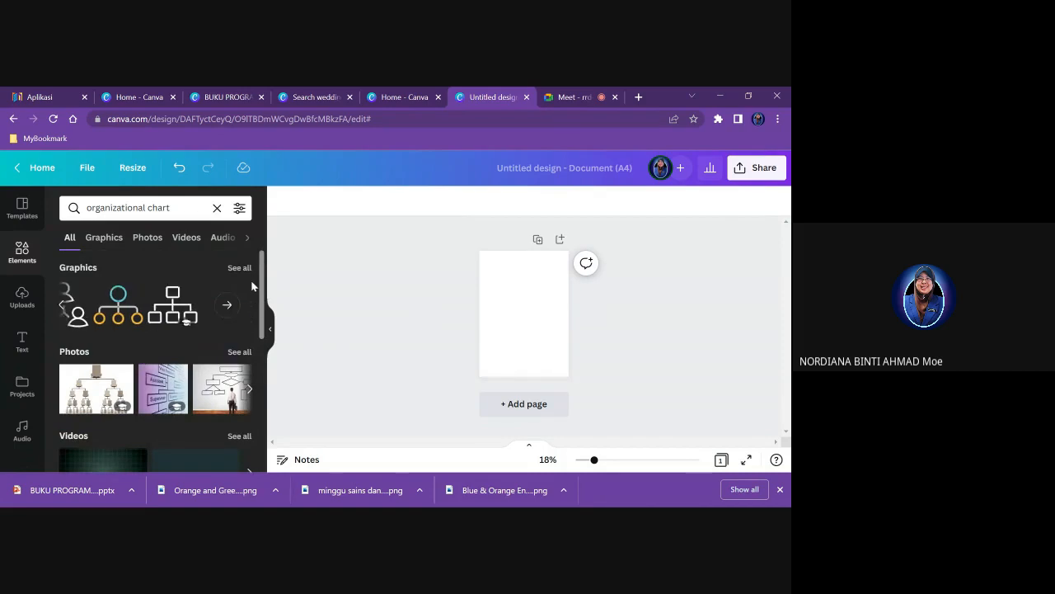
pyautogui.click(241, 268)
pyautogui.scroll(-3, 233, 377)
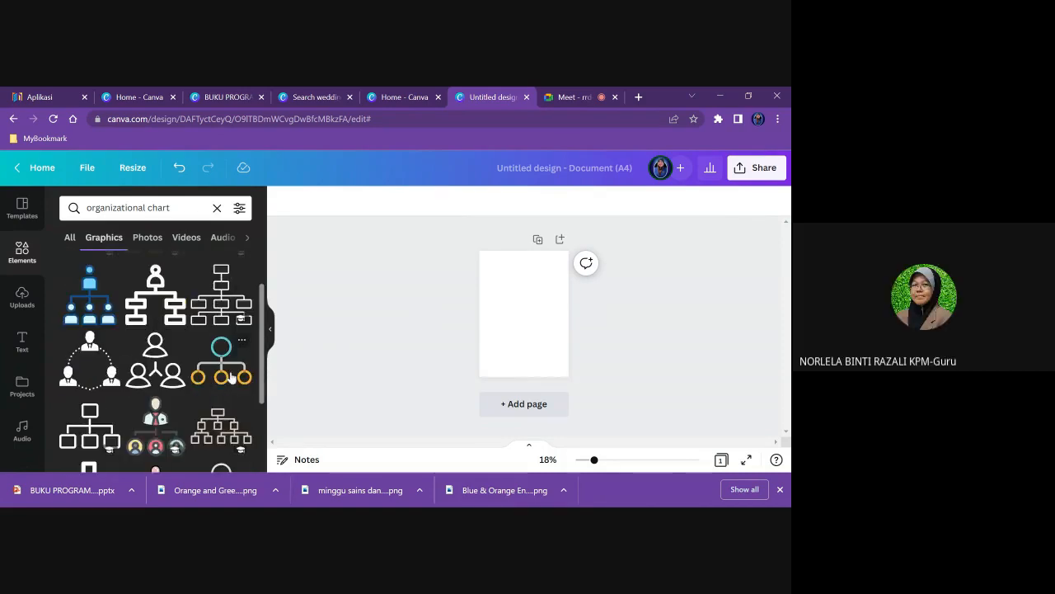
pyautogui.scroll(-5, 233, 379)
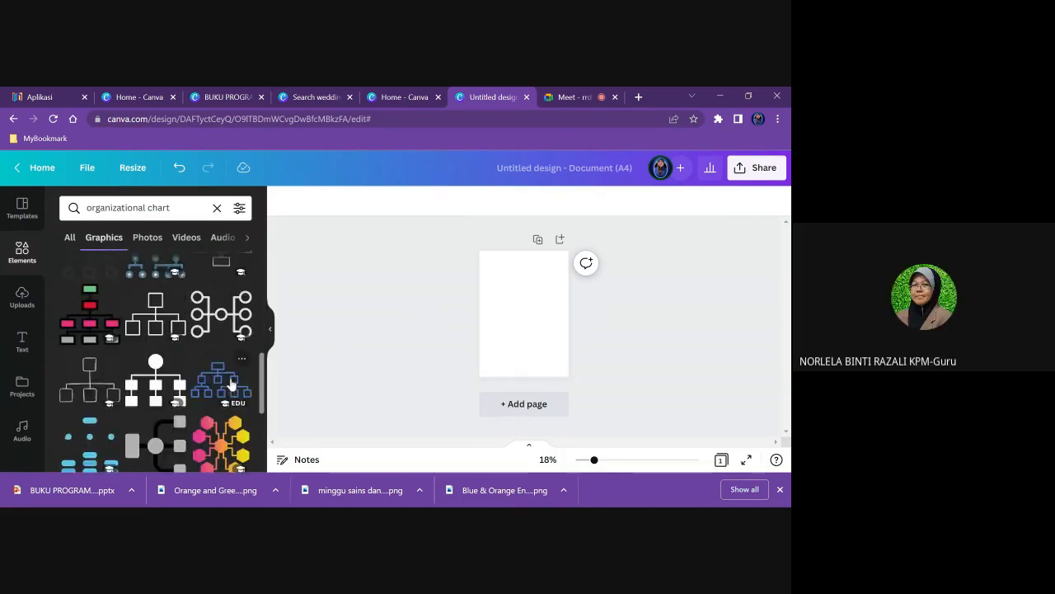
pyautogui.scroll(-5, 191, 363)
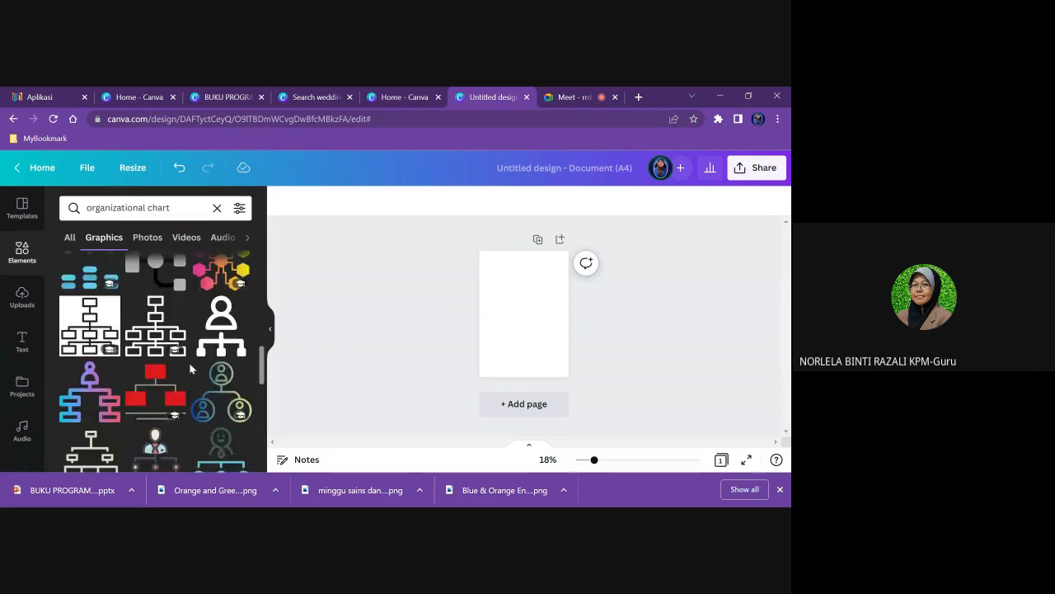
pyautogui.scroll(-5, 190, 363)
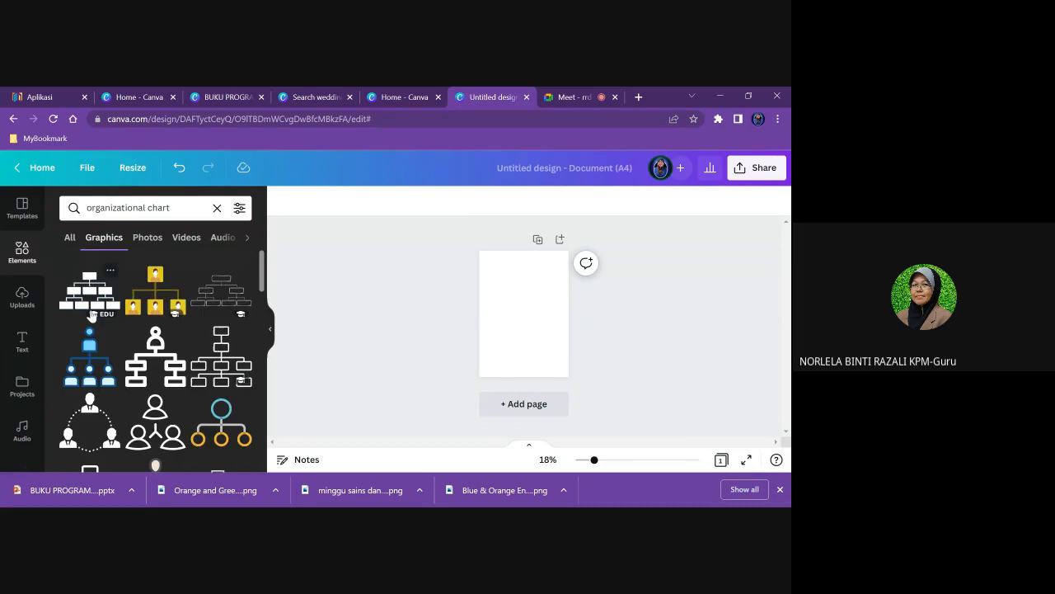
pyautogui.click(91, 297)
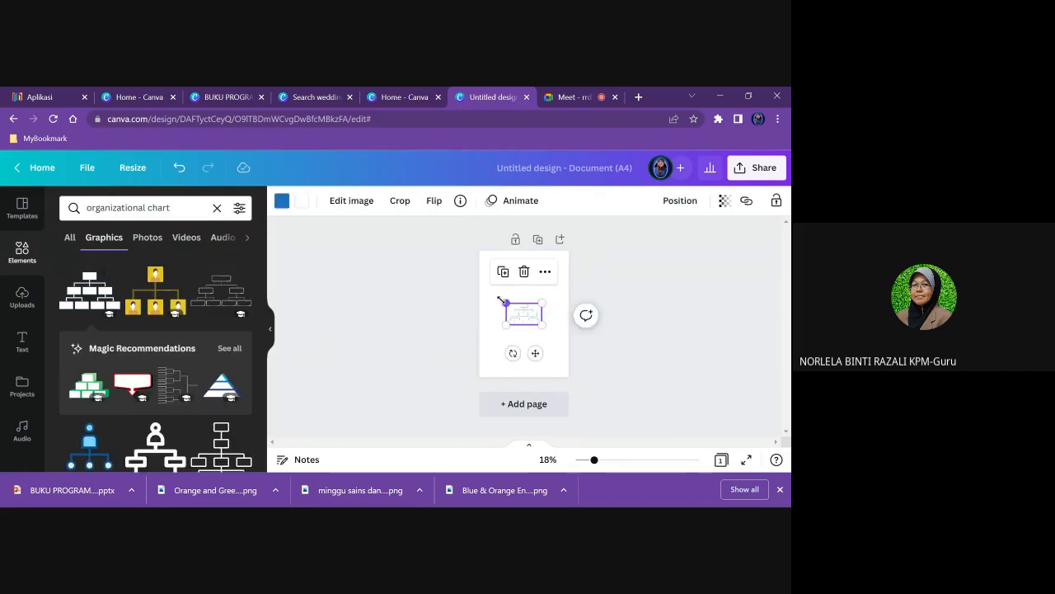
pyautogui.moveTo(505, 304); pyautogui.dragTo(459, 273)
pyautogui.moveTo(508, 318); pyautogui.dragTo(532, 320)
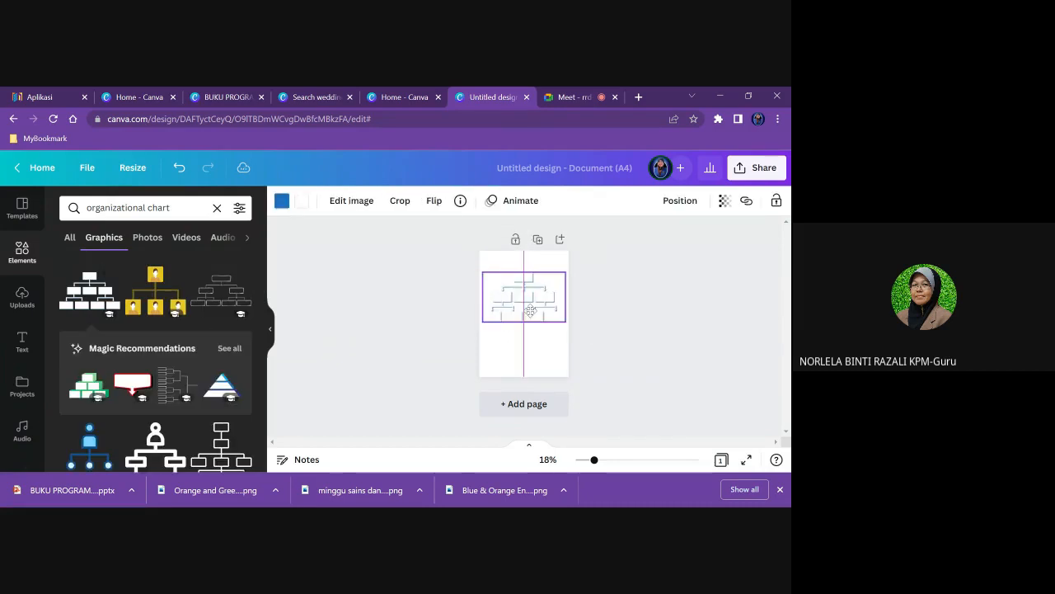
# Set the page background to the blue document colour and reselect the organizational chart
pyautogui.click(553, 354)
pyautogui.click(282, 200)
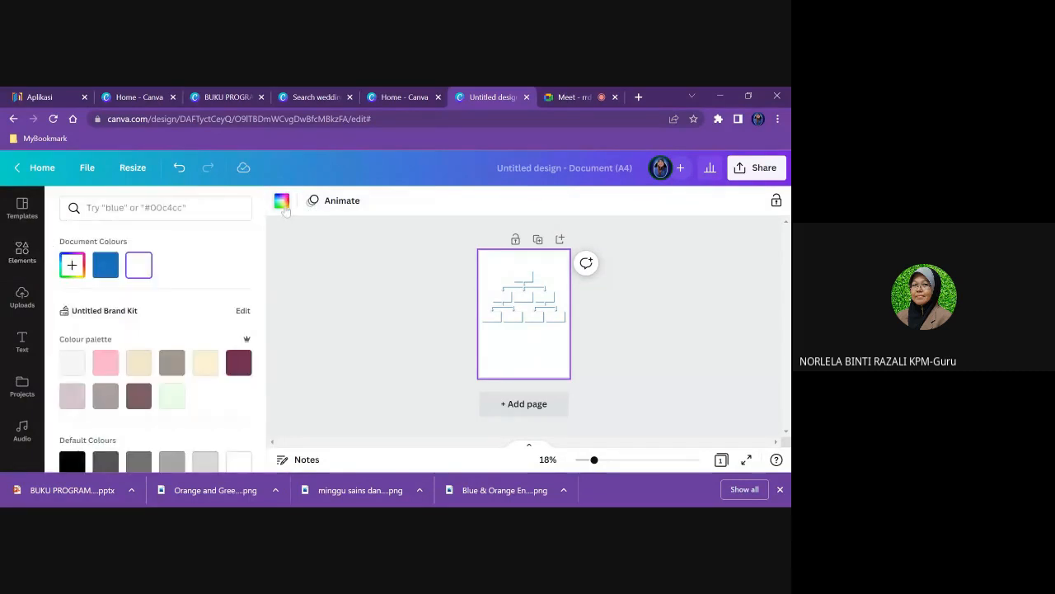
pyautogui.click(104, 264)
pyautogui.click(346, 327)
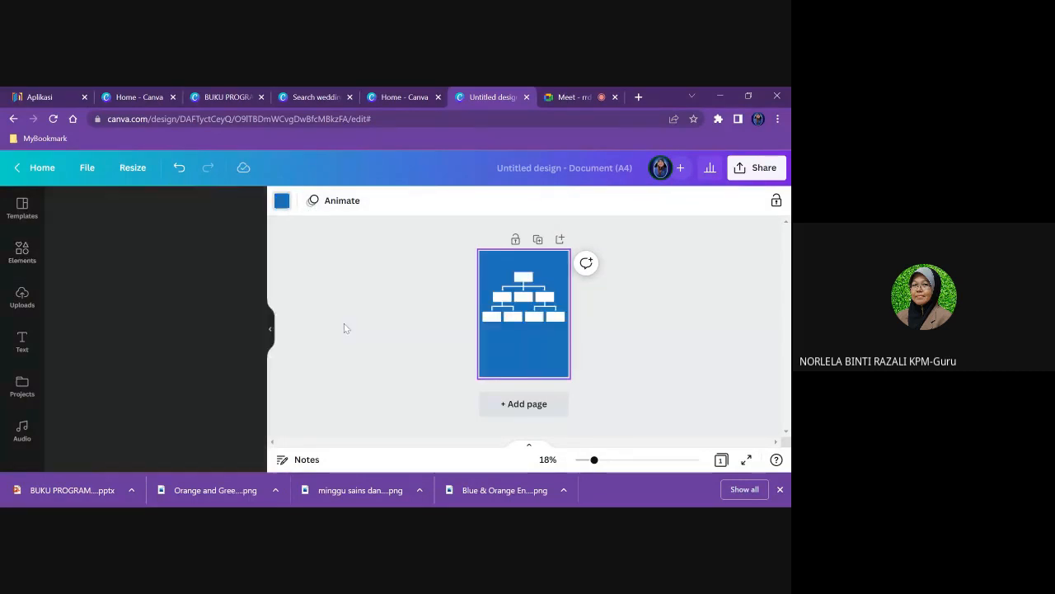
pyautogui.click(497, 330)
# Try the colourful hexagon organizational chart graphic and add a second page to the document
pyautogui.scroll(-10, 157, 367)
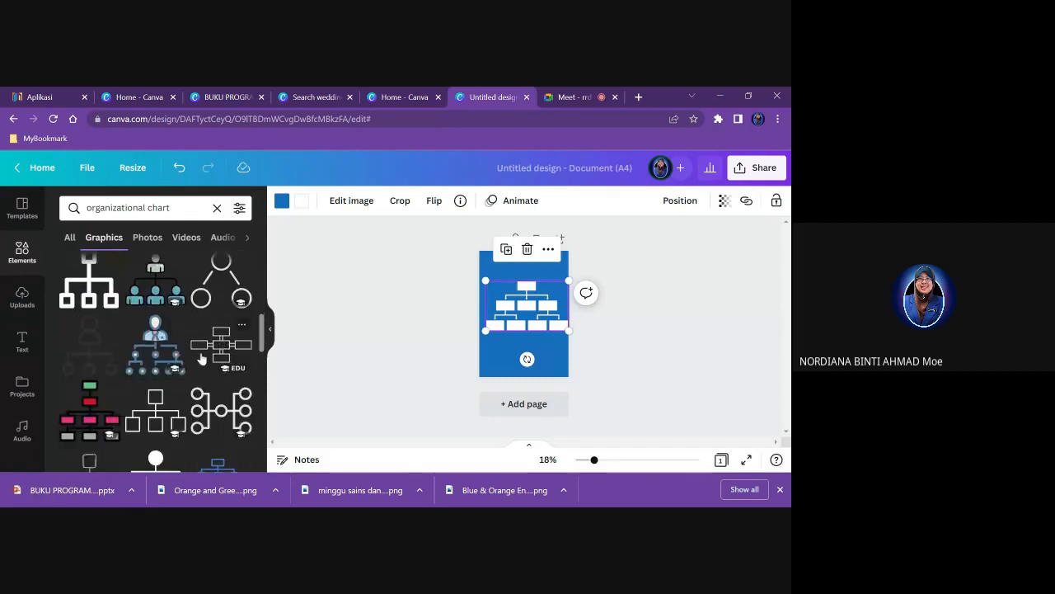
pyautogui.scroll(-2, 197, 379)
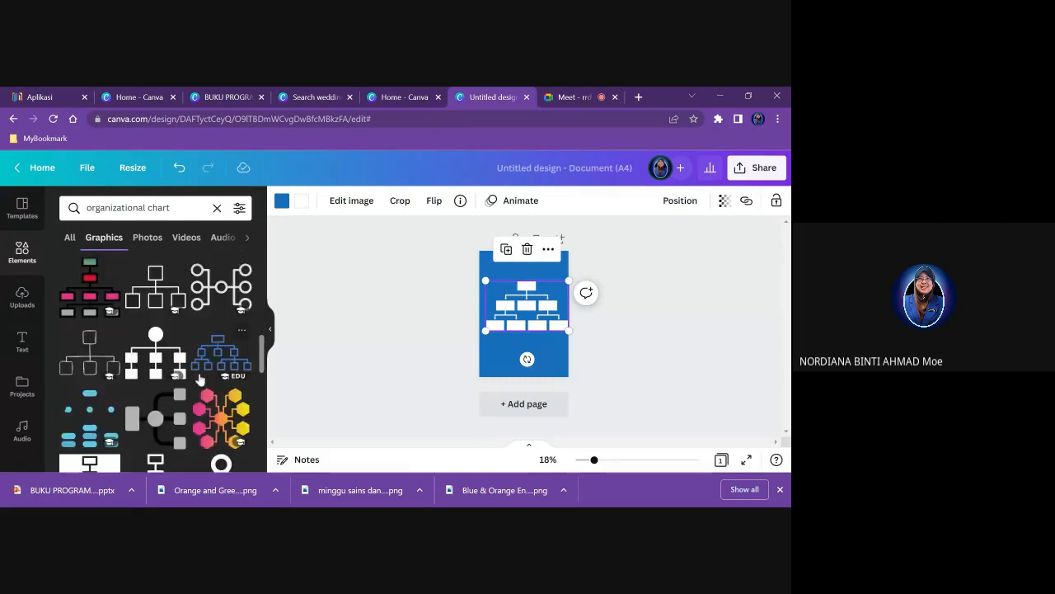
pyautogui.click(221, 416)
pyautogui.click(523, 403)
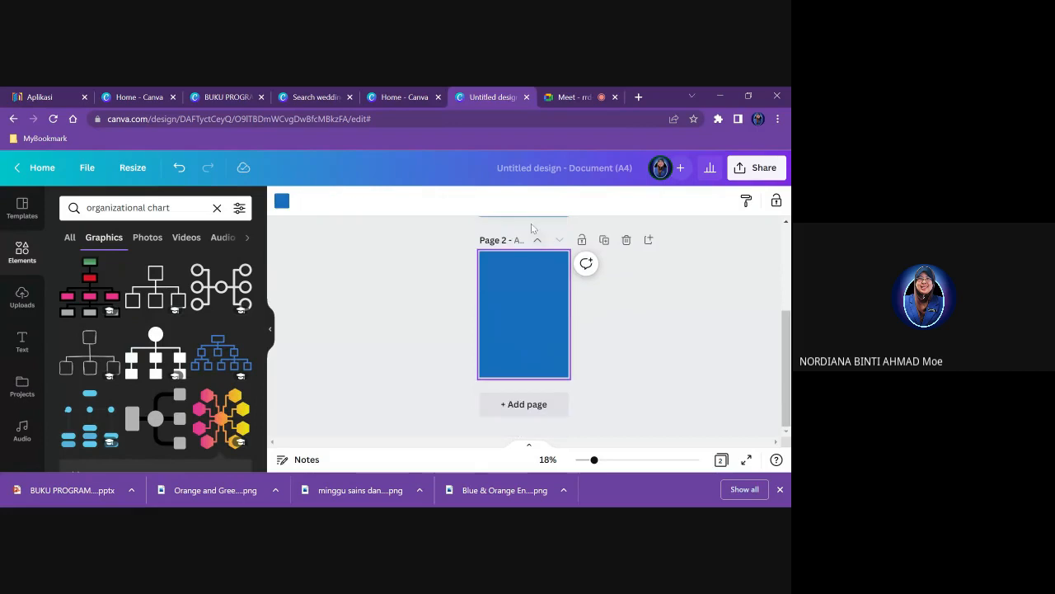
# Look through further organizational chart graphics
pyautogui.click(155, 354)
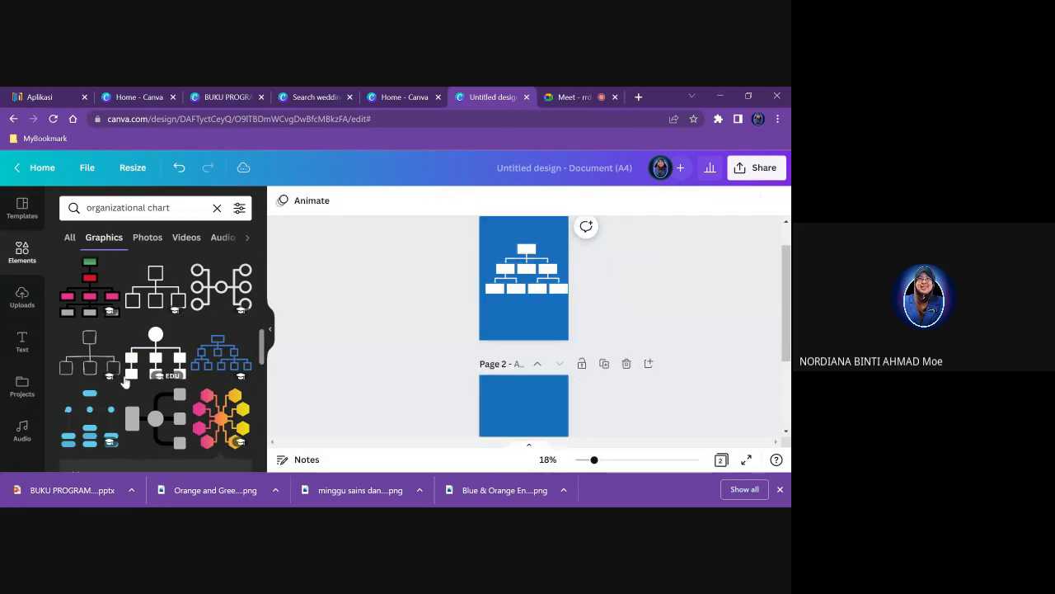
pyautogui.scroll(-1, 124, 404)
pyautogui.scroll(-2, 140, 391)
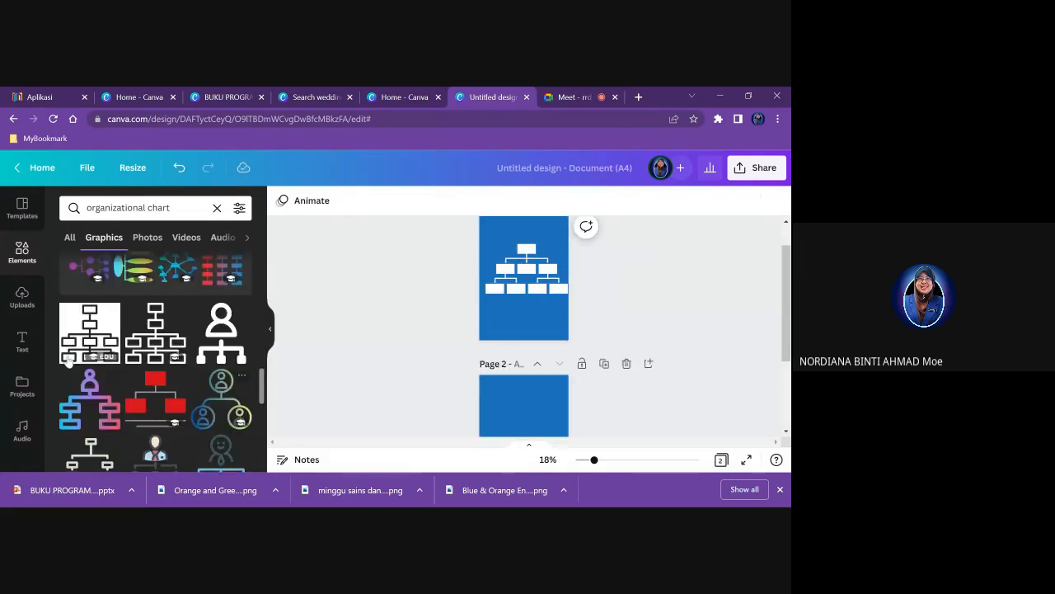
pyautogui.scroll(-3, 99, 285)
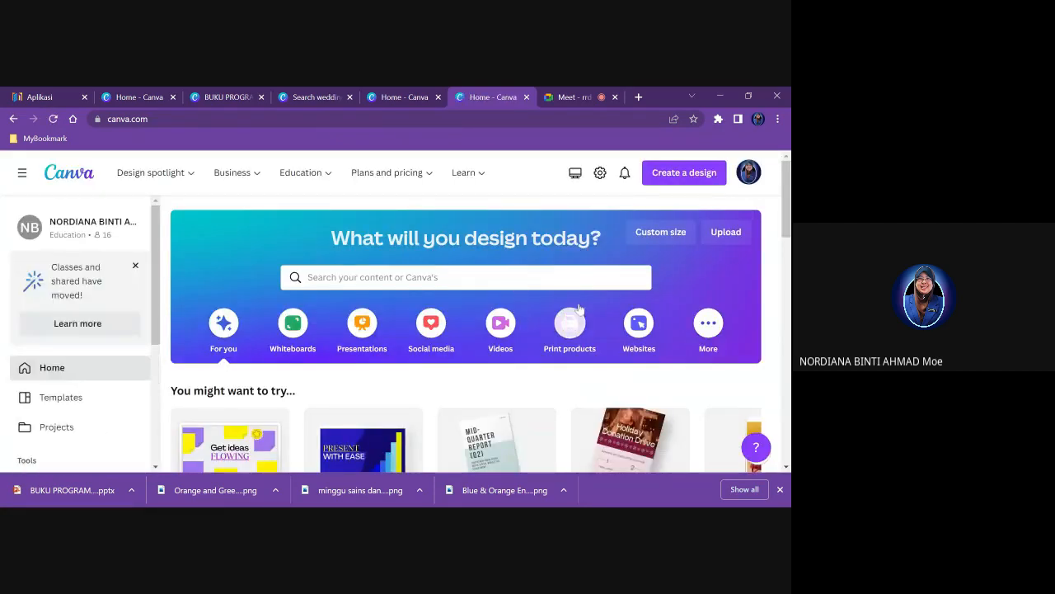
# From the home page, search the templates for "happy birthday card"
pyautogui.click(478, 278)
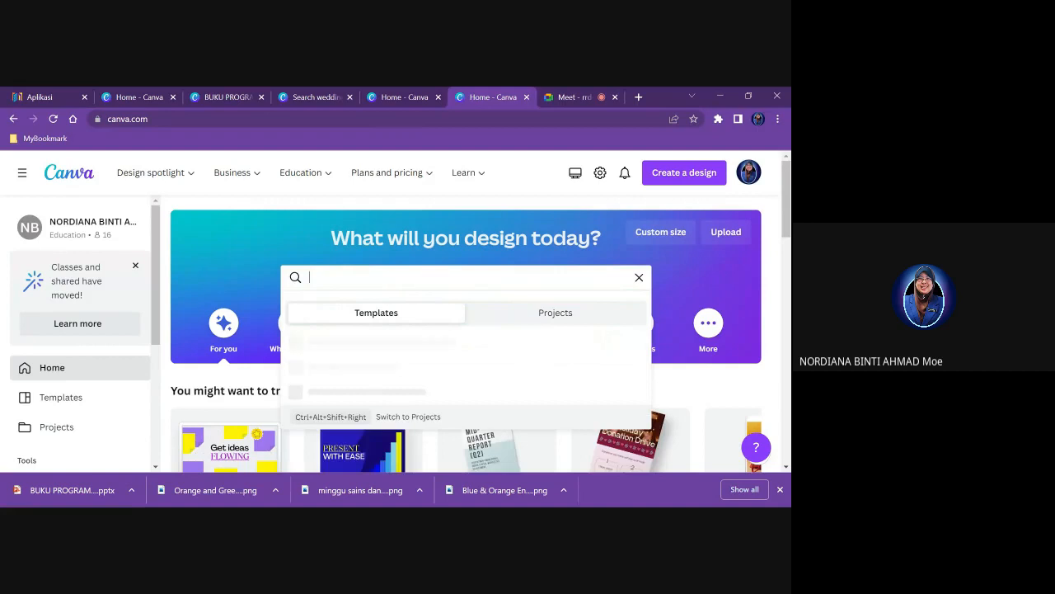
pyautogui.write('happy')
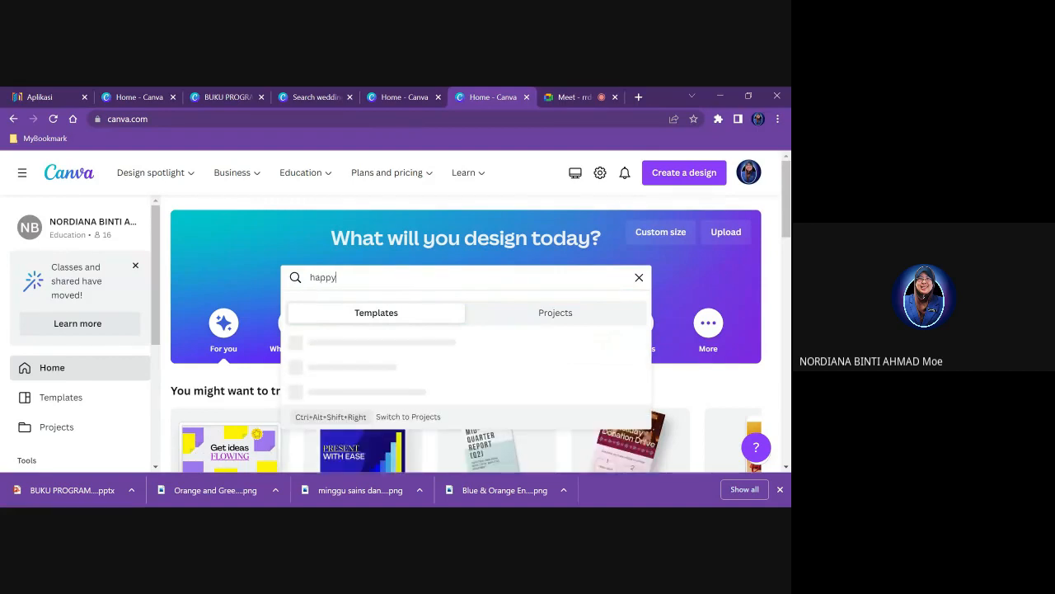
pyautogui.write(' birthday card')
pyautogui.press('Return')
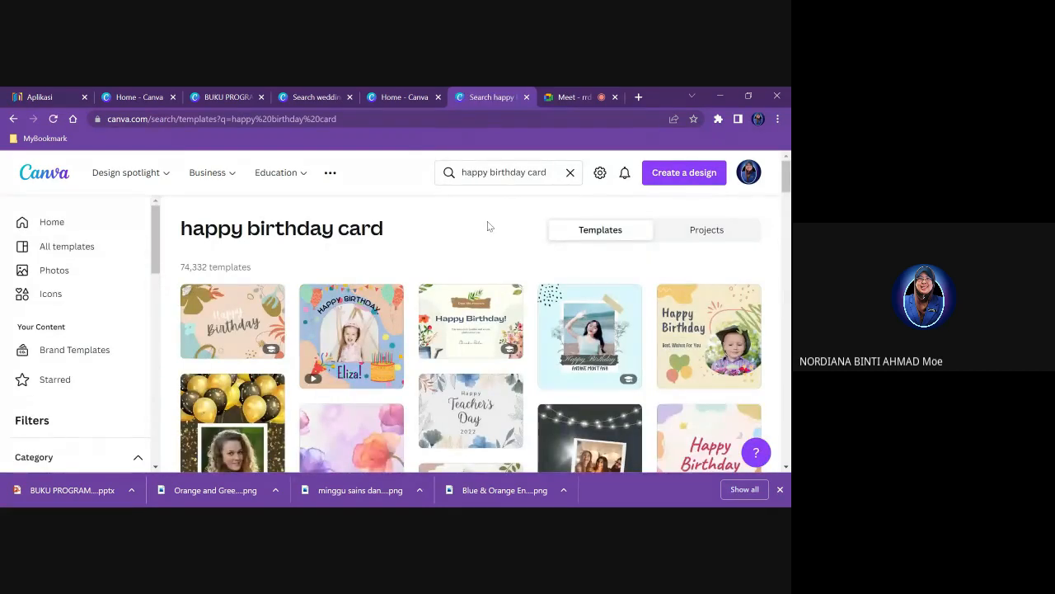
# Look through the birthday card templates and open the pink landscape one with the cake as a new design
pyautogui.scroll(-3, 487, 226)
pyautogui.scroll(1, 462, 313)
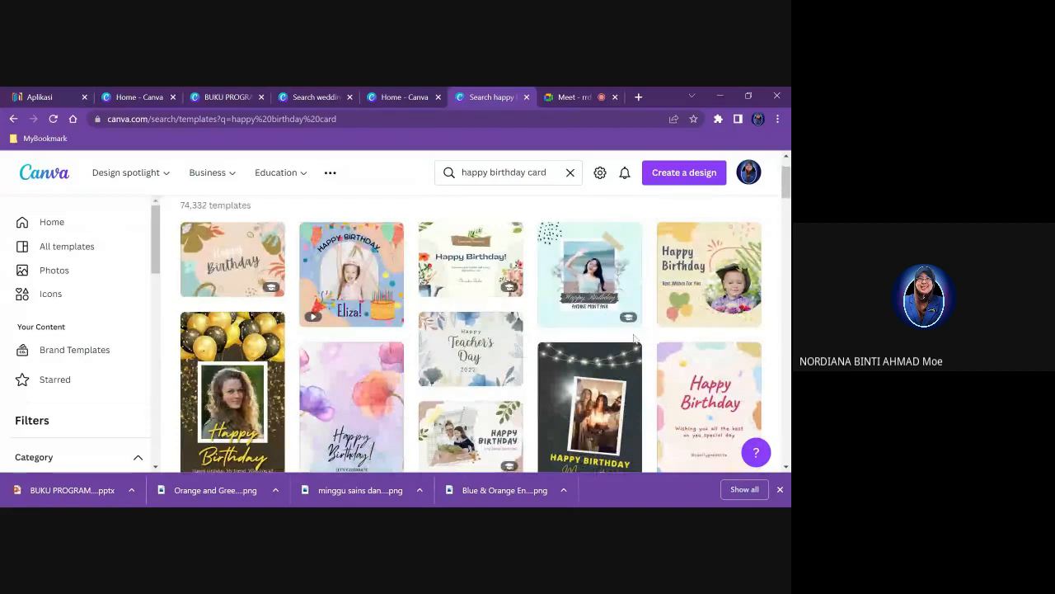
pyautogui.scroll(-2, 635, 340)
pyautogui.scroll(-1, 649, 376)
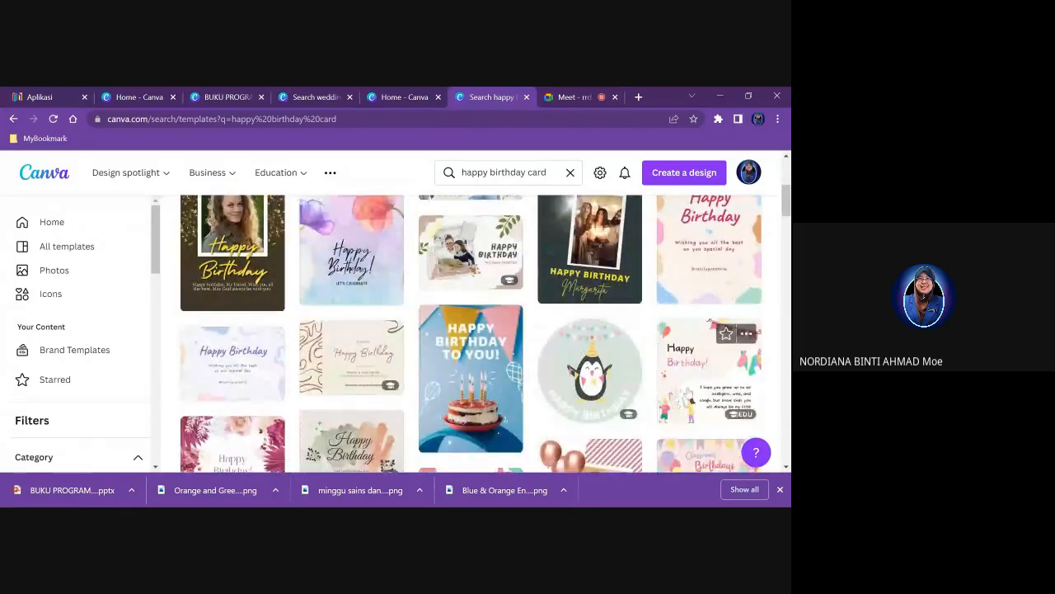
pyautogui.scroll(-2, 709, 323)
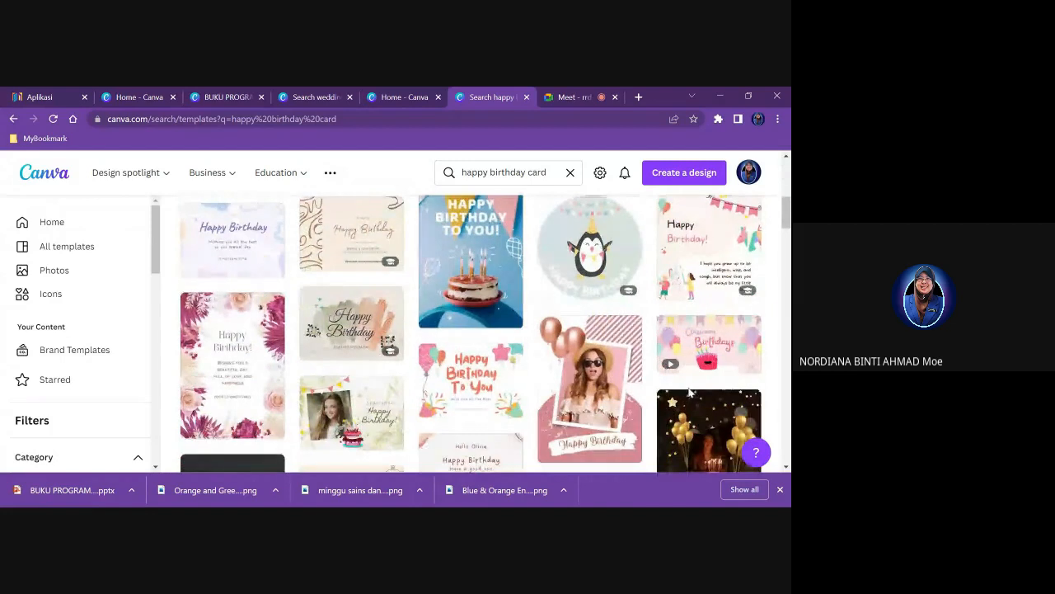
pyautogui.click(703, 353)
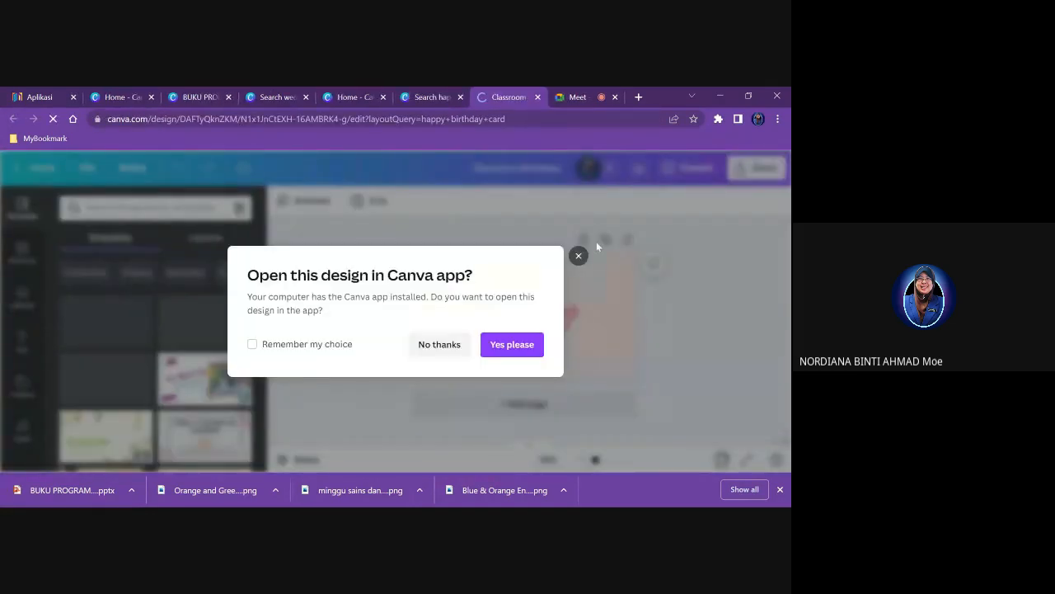
# Dismiss the app prompt, add the uploaded boy cartoon over the left-hand balloons of the card, and remove its background
pyautogui.click(578, 256)
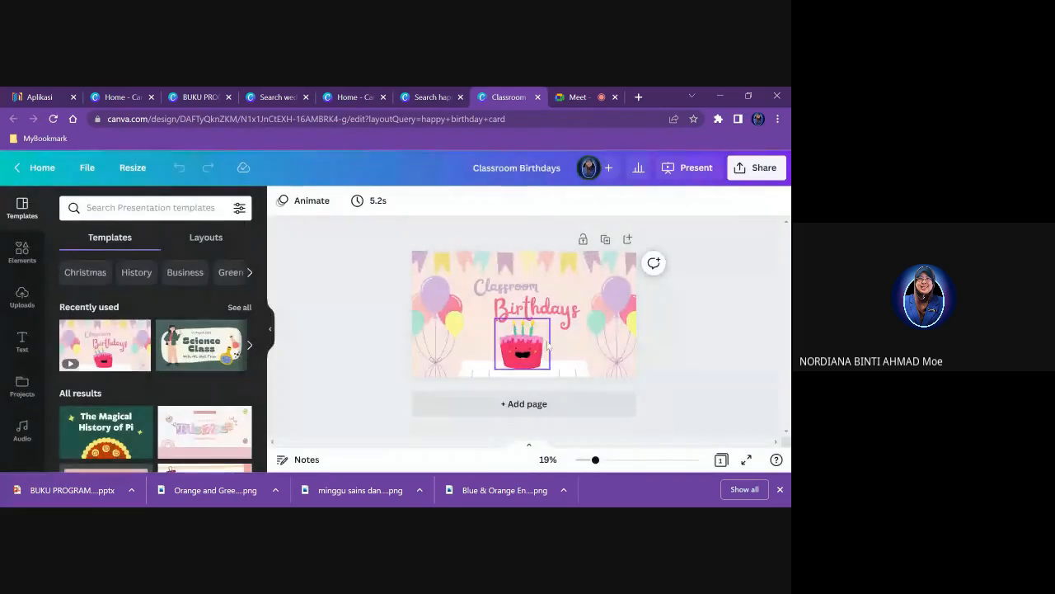
pyautogui.click(512, 290)
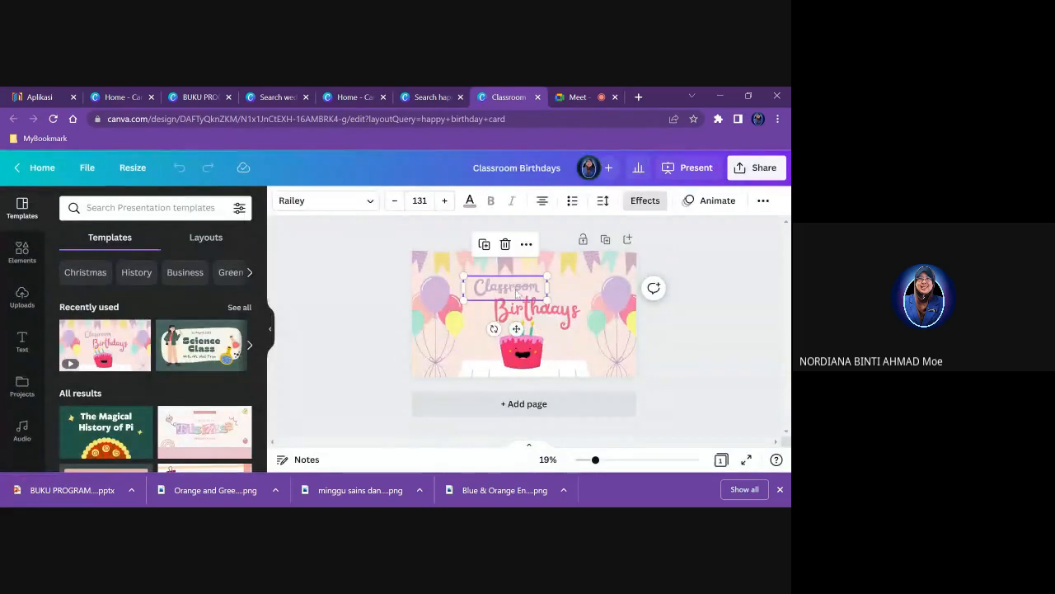
pyautogui.click(22, 295)
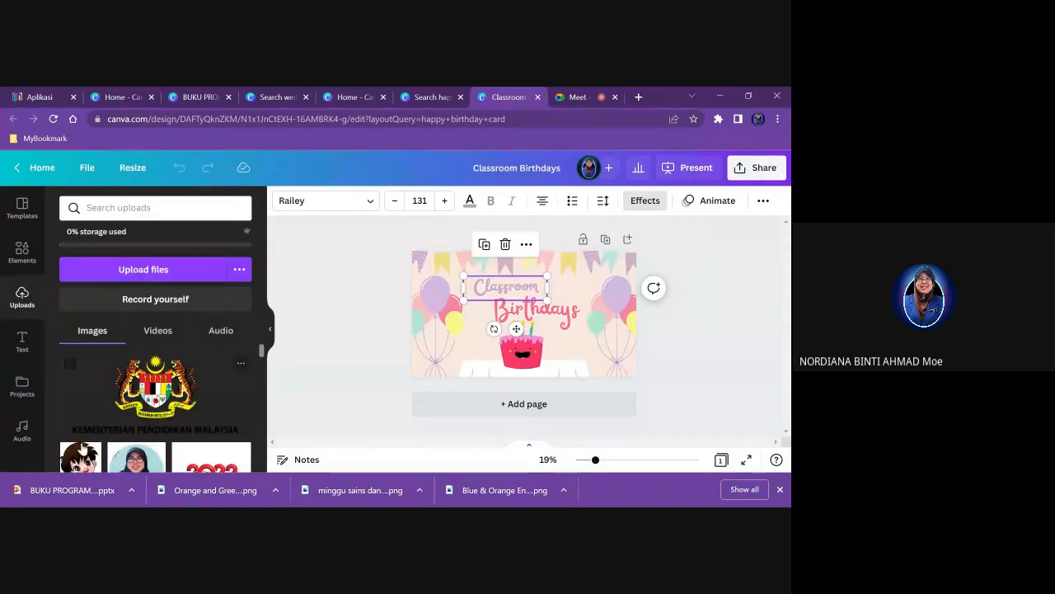
pyautogui.click(78, 472)
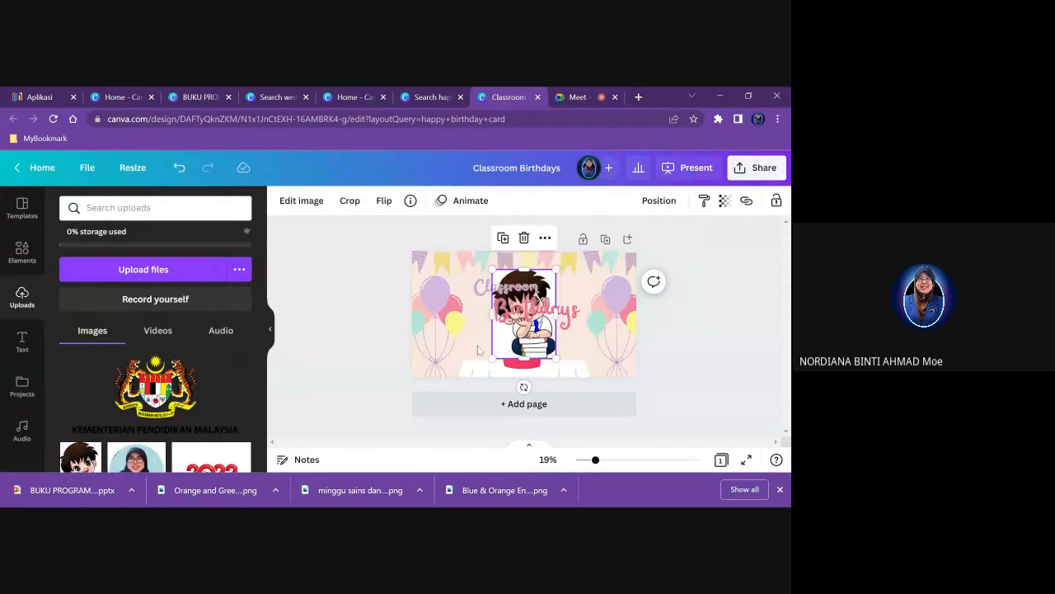
pyautogui.moveTo(499, 346); pyautogui.dragTo(427, 356)
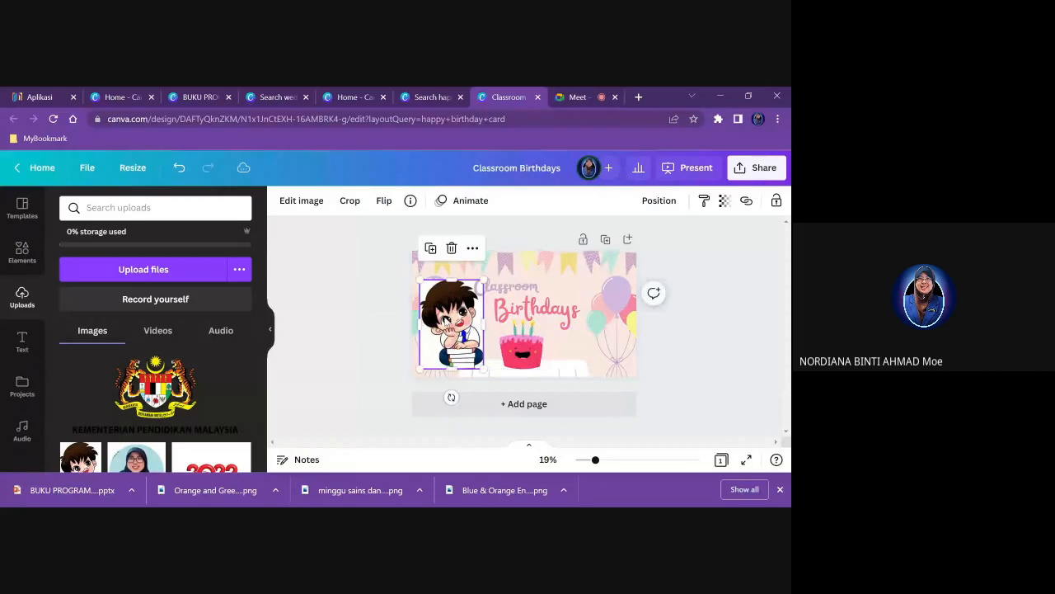
pyautogui.click(303, 203)
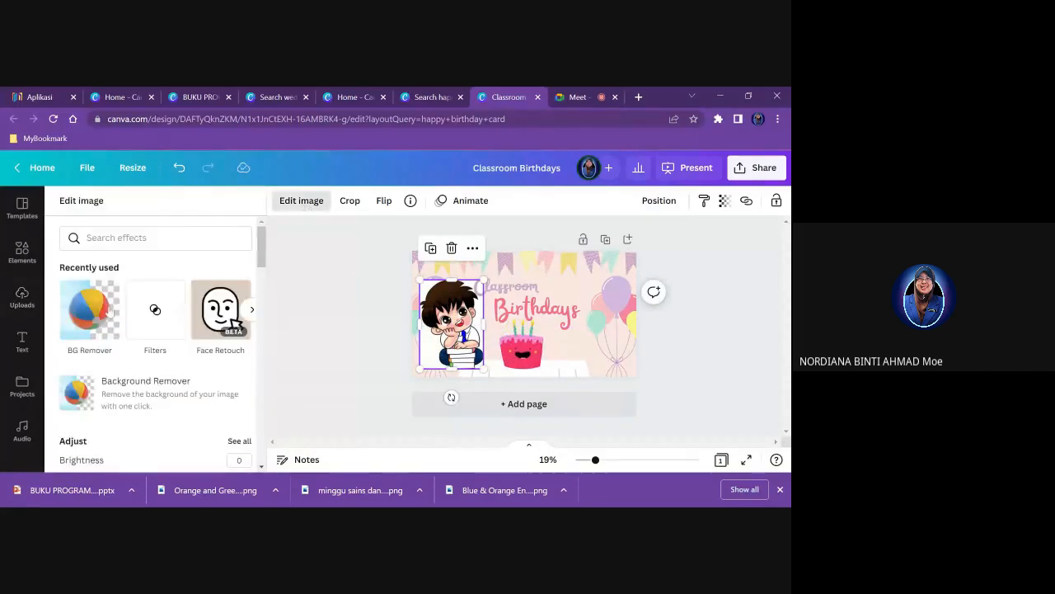
pyautogui.click(95, 402)
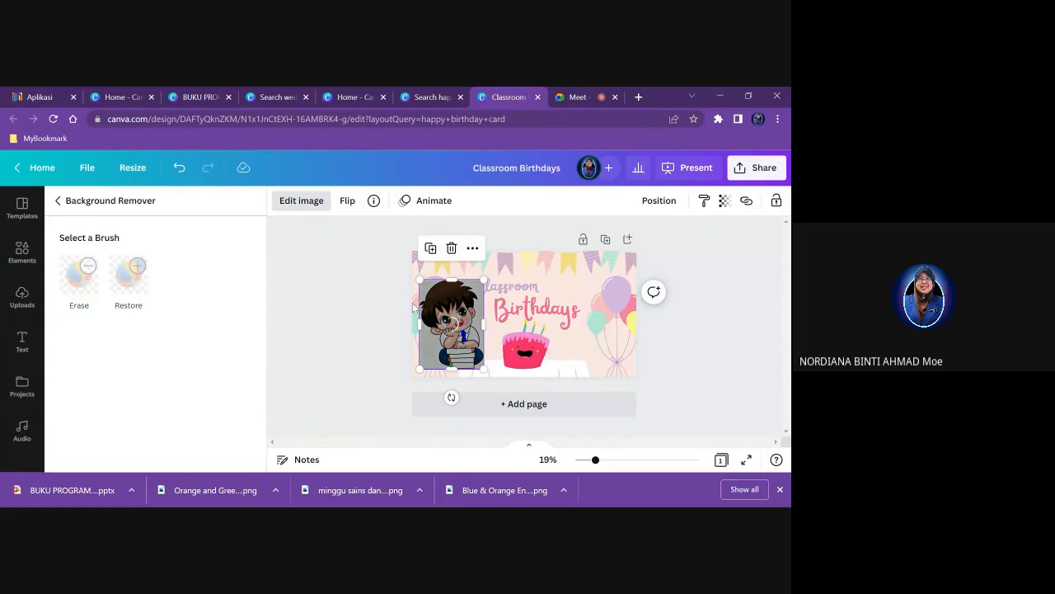
# Shift the "Classroom" heading slightly right, clear of the boy, and replace its text with "Selamat"
pyautogui.click(536, 284)
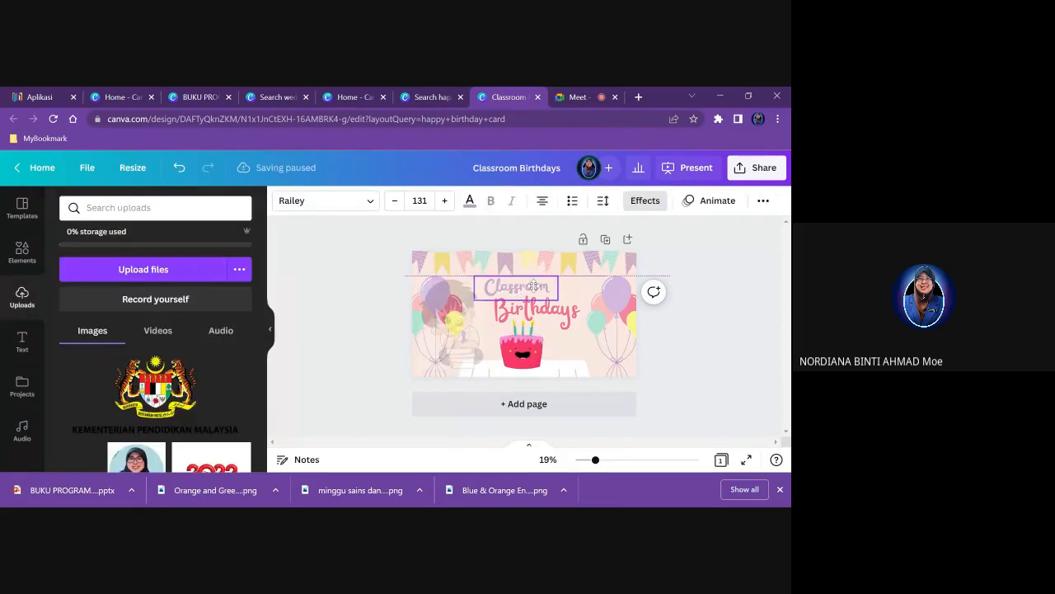
pyautogui.doubleClick(540, 284)
pyautogui.press('BackSpace')
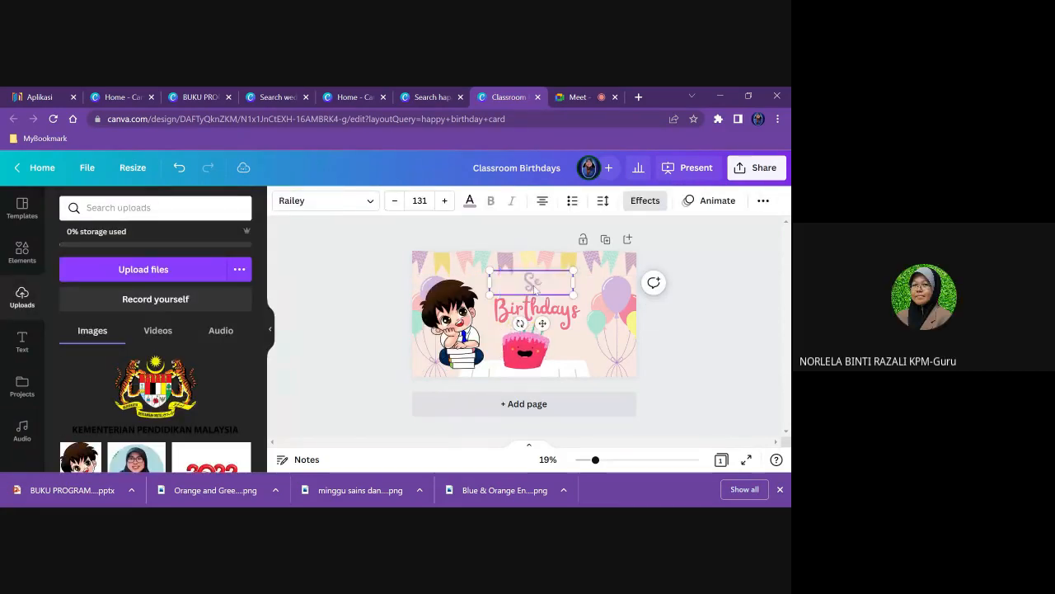
pyautogui.write('Selamat')
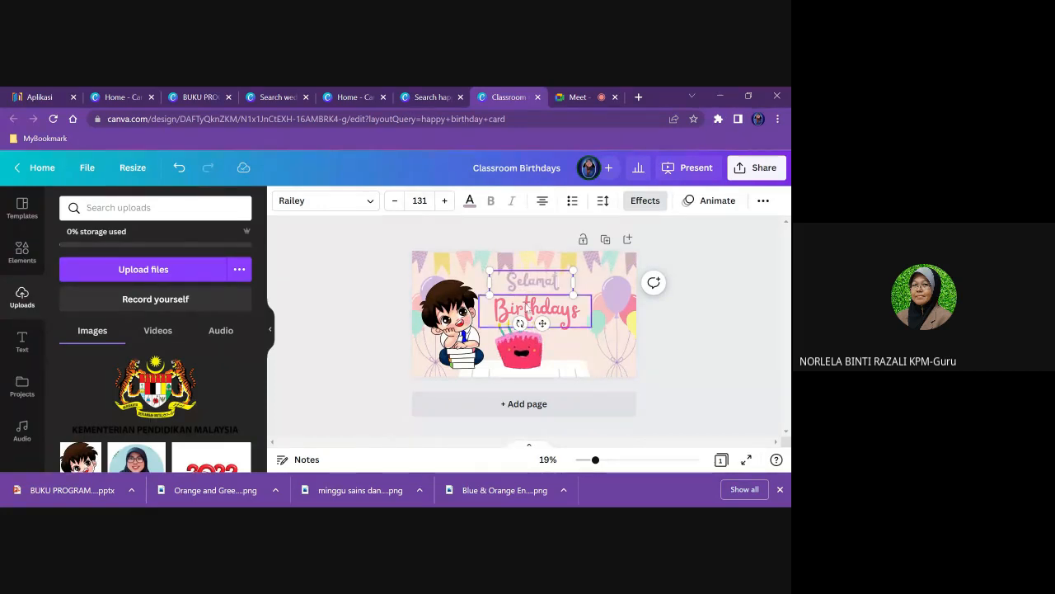
# Replace the "Birthdays" heading with "Hari Lahir" followed by the child's first name
pyautogui.click(520, 312)
pyautogui.doubleClick(520, 311)
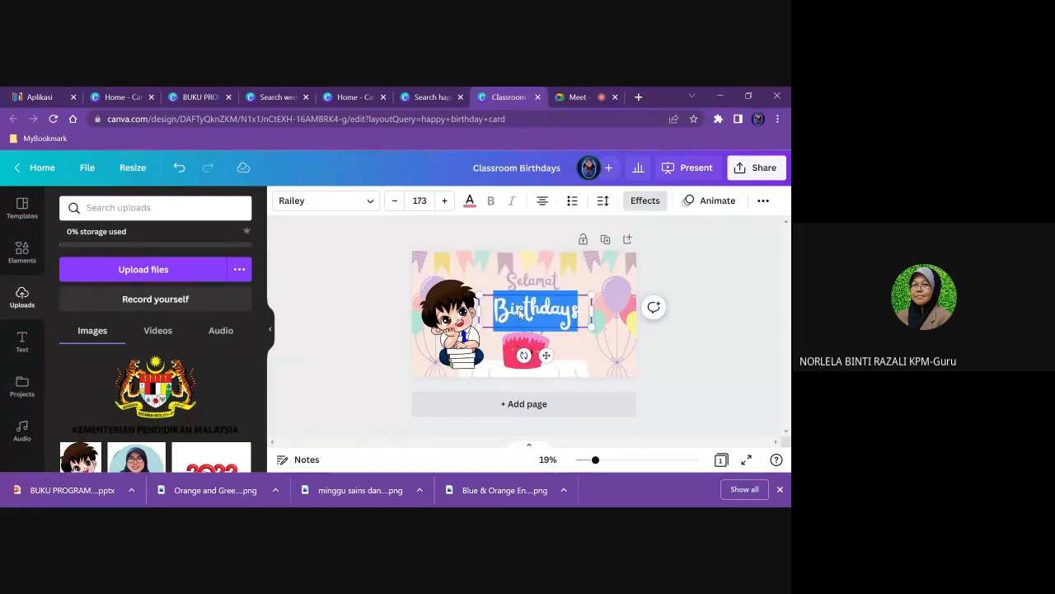
pyautogui.write('Hari Lahir')
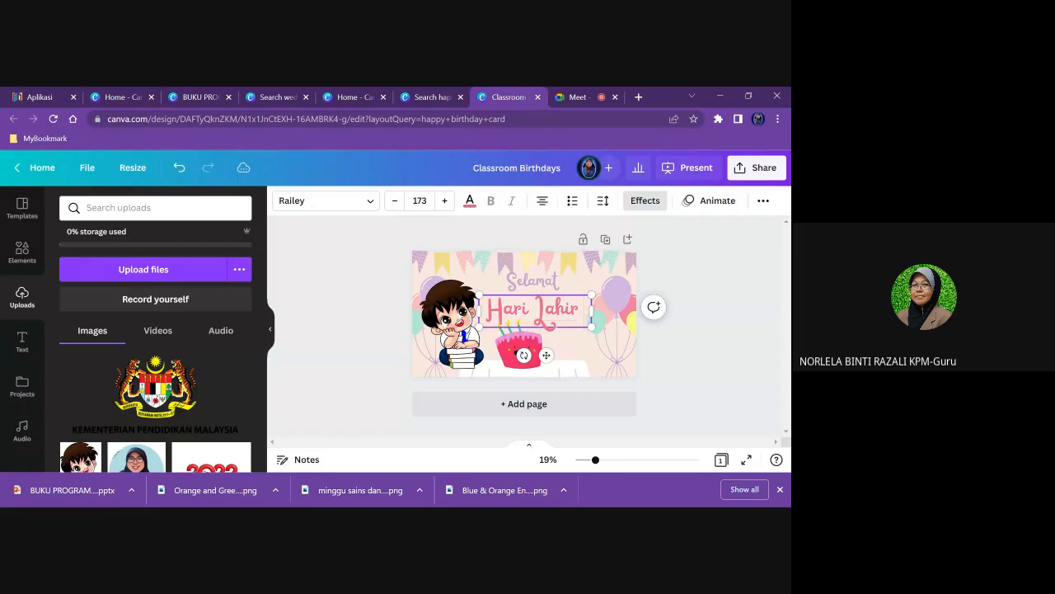
pyautogui.write(' Adam')
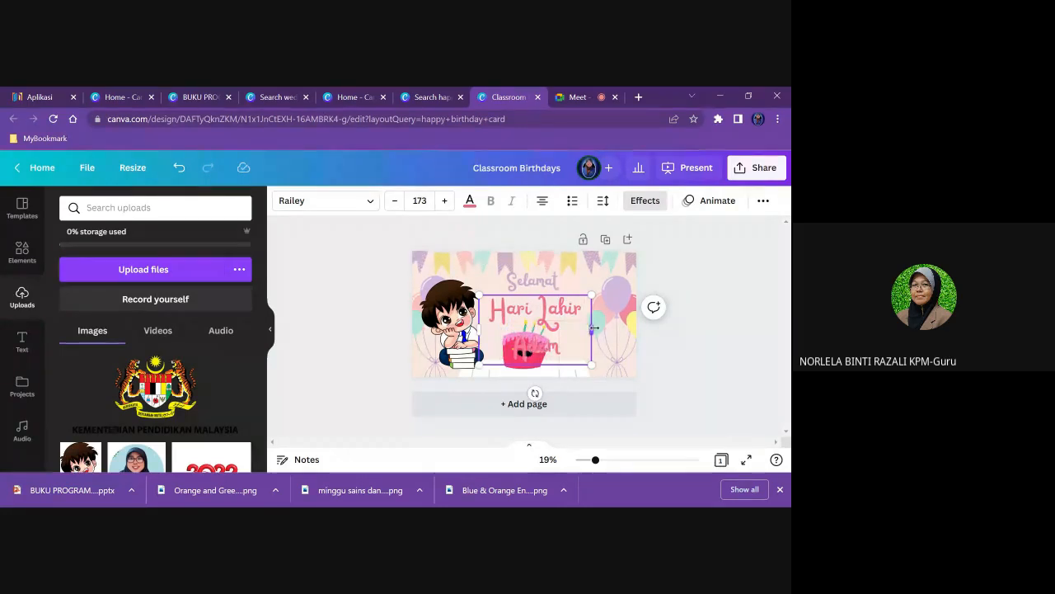
# Switch to the Google Meet call and mute the participant whose microphone is active
pyautogui.click(577, 97)
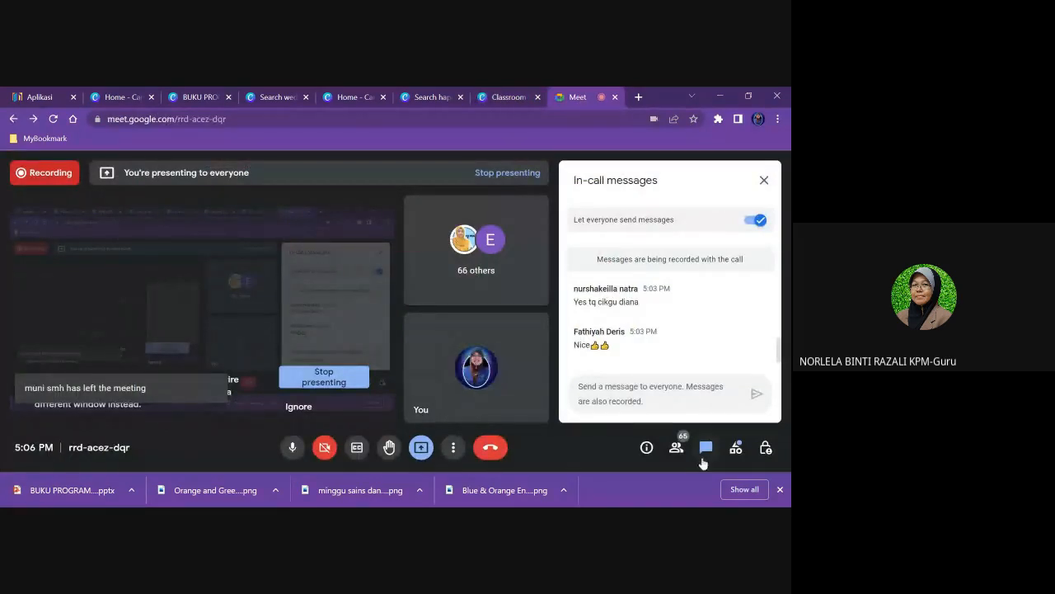
pyautogui.click(675, 450)
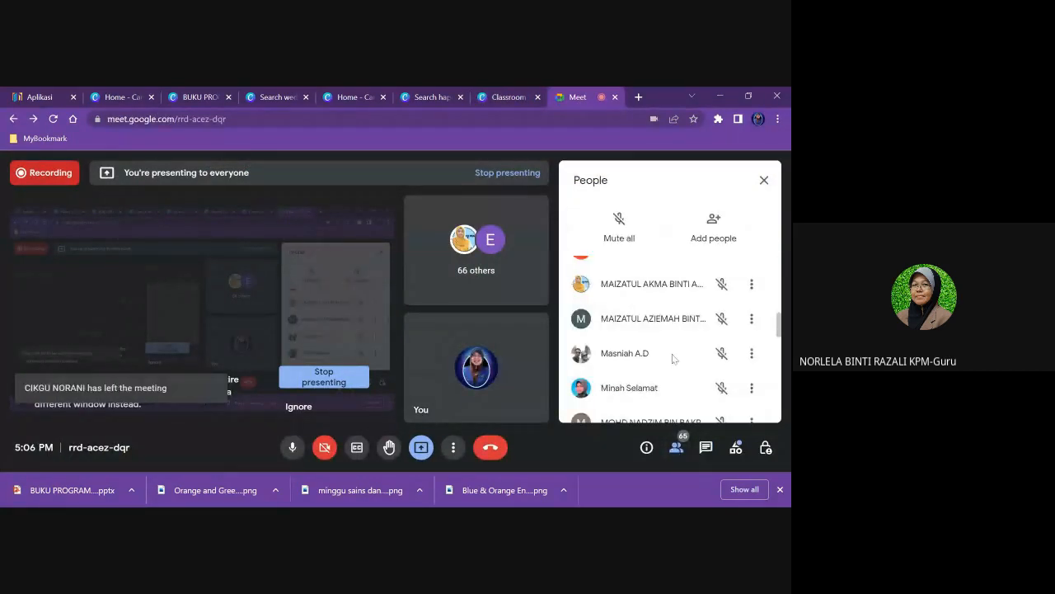
pyautogui.scroll(4, 751, 309)
pyautogui.moveTo(779, 305); pyautogui.dragTo(782, 357)
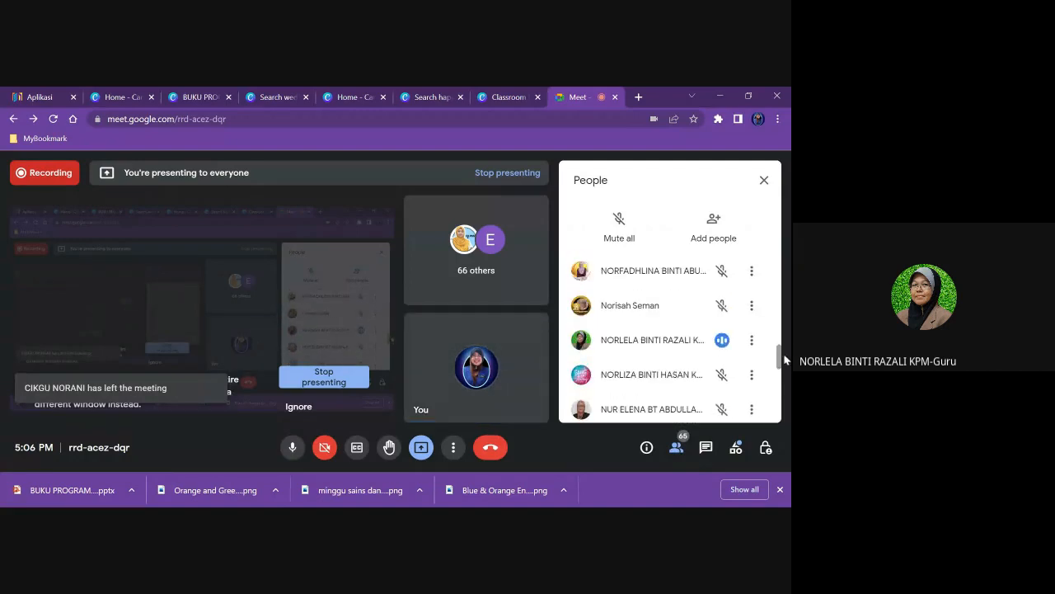
pyautogui.click(720, 341)
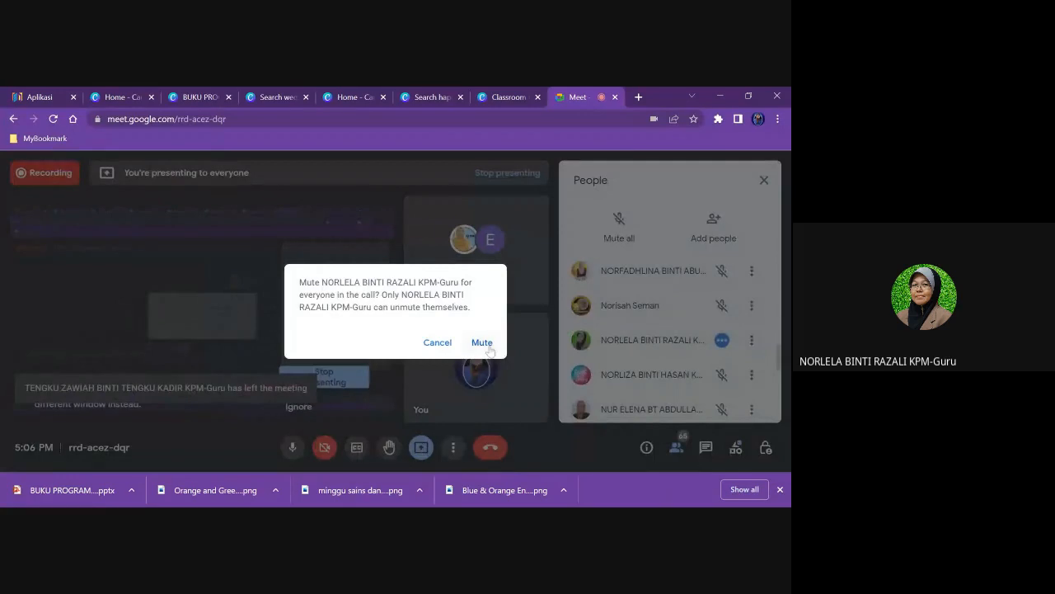
pyautogui.click(481, 343)
# Return to the Canva birthday design and shrink the "Hari Lahir" heading to size 115 so it fits on one line
pyautogui.click(514, 97)
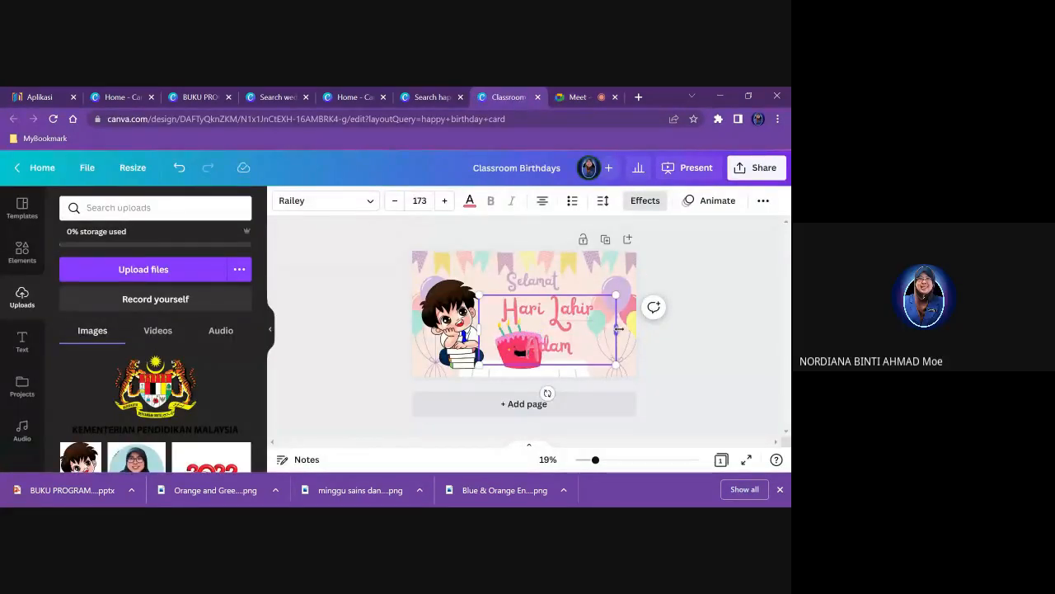
pyautogui.moveTo(615, 330); pyautogui.dragTo(588, 324)
# Search the elements for "confetti"
pyautogui.click(22, 252)
pyautogui.click(149, 208)
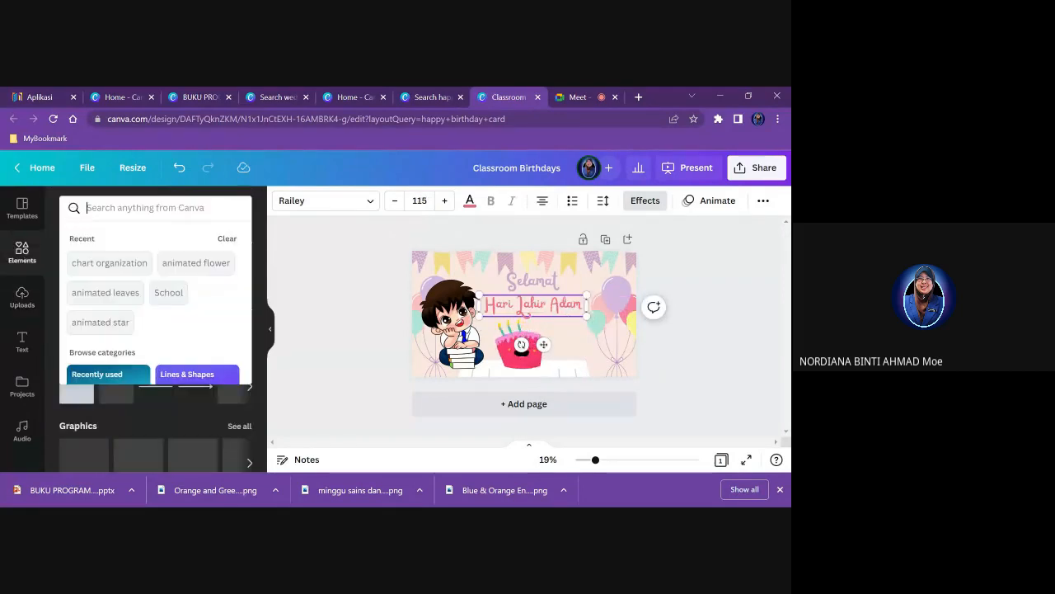
pyautogui.write('cof')
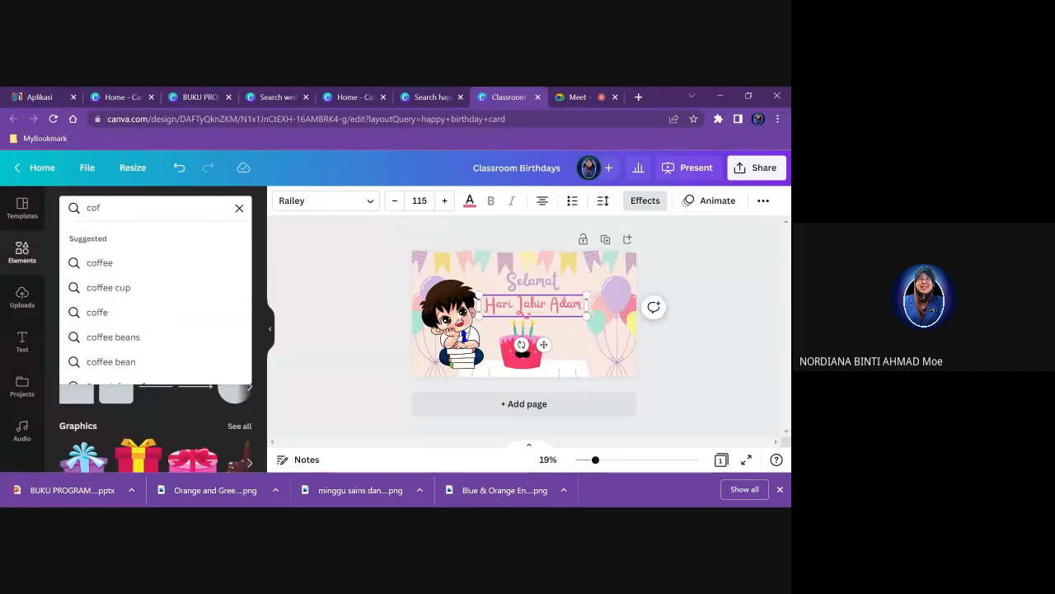
pyautogui.press('BackSpace')
pyautogui.write('nfetti')
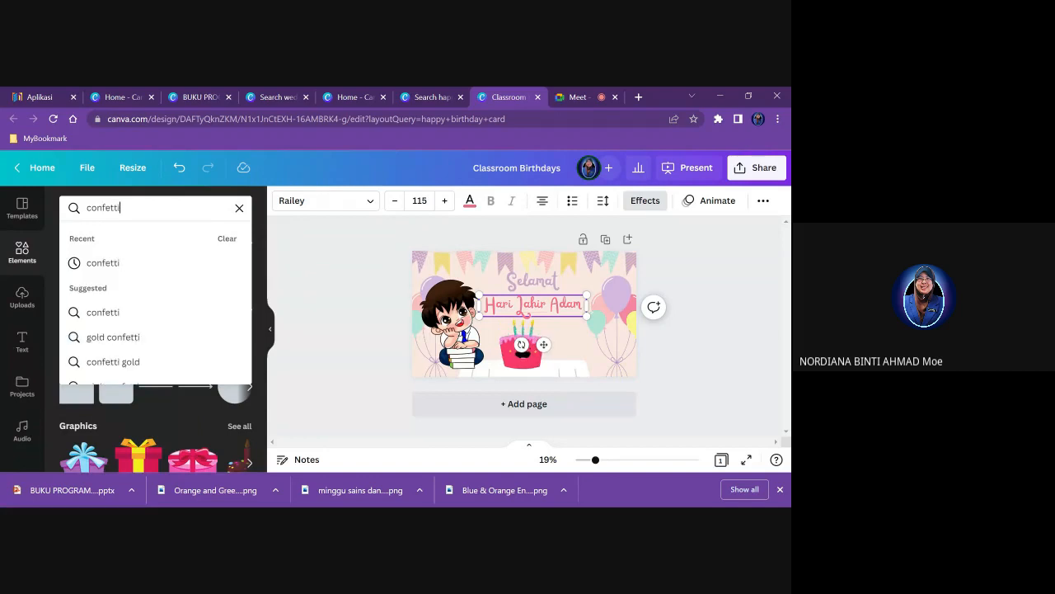
pyautogui.press('Return')
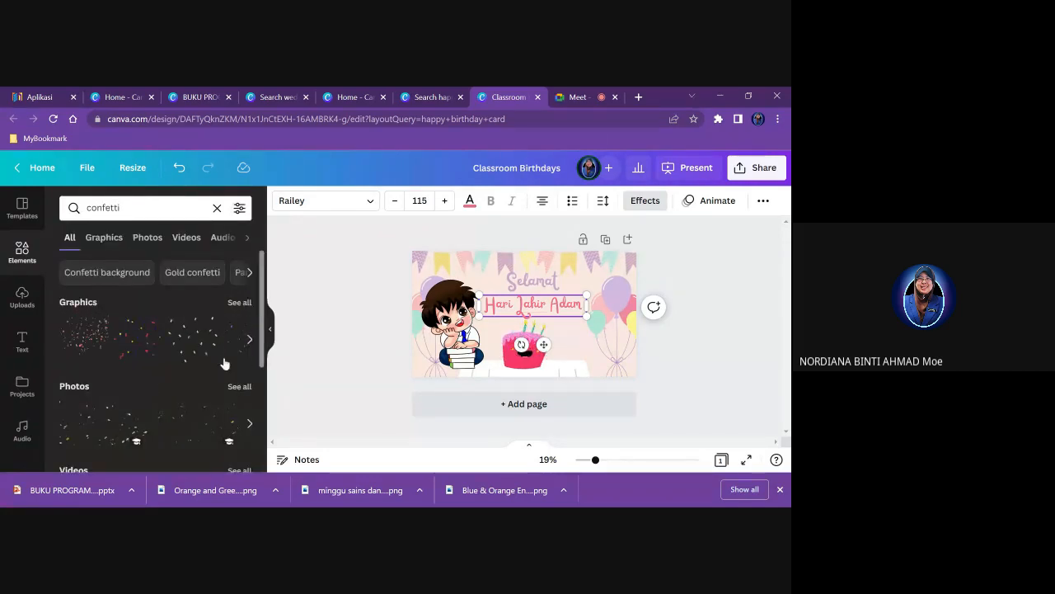
# Add a confetti graphic to the card, shrink it to about 472 by 472, and place it at the right end of the headings
pyautogui.click(250, 339)
pyautogui.click(91, 346)
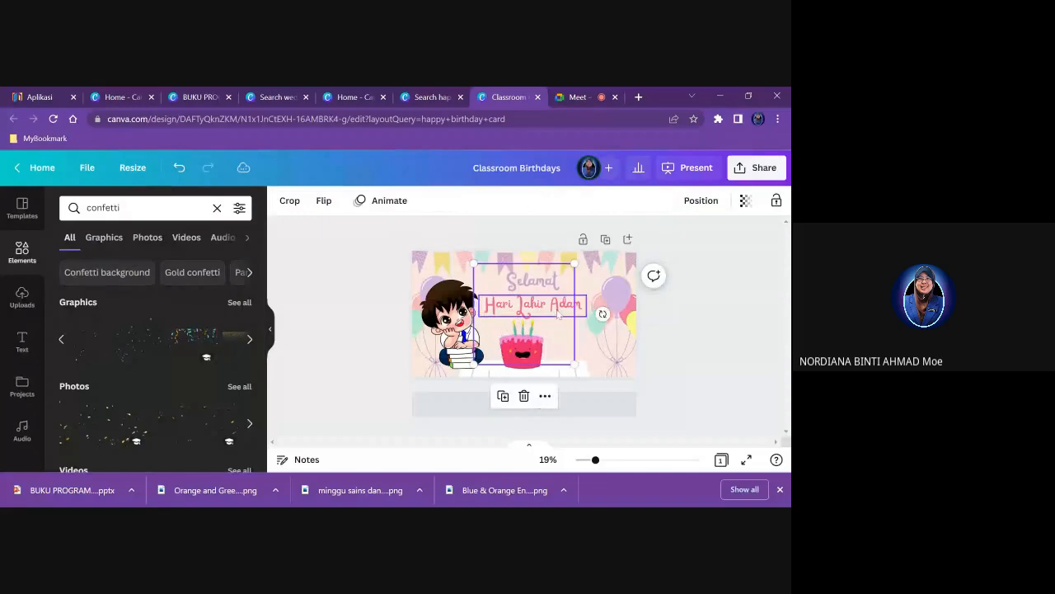
pyautogui.moveTo(473, 264); pyautogui.dragTo(518, 313)
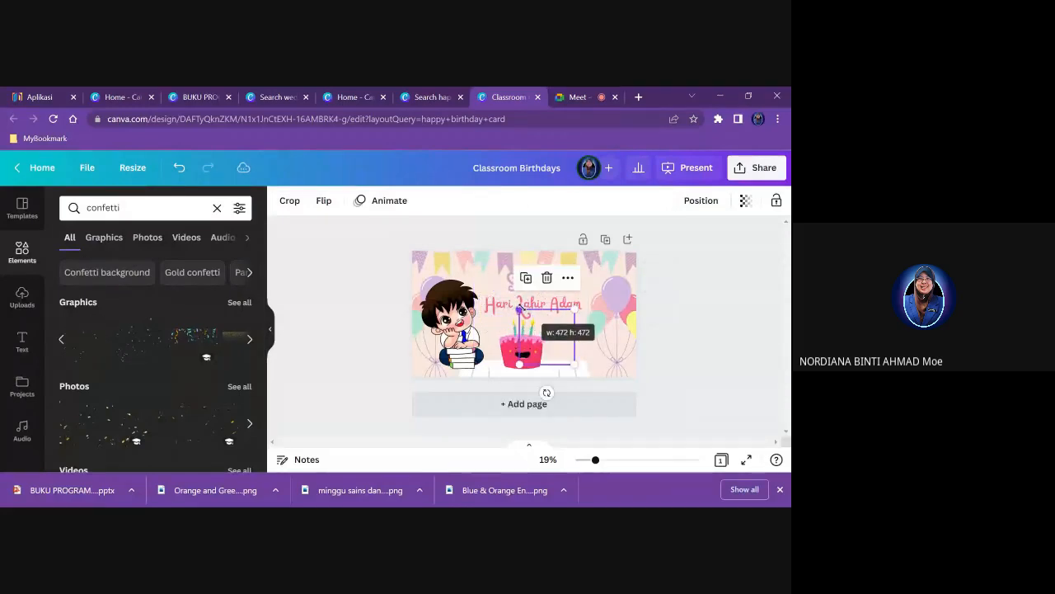
pyautogui.moveTo(553, 353); pyautogui.dragTo(583, 299)
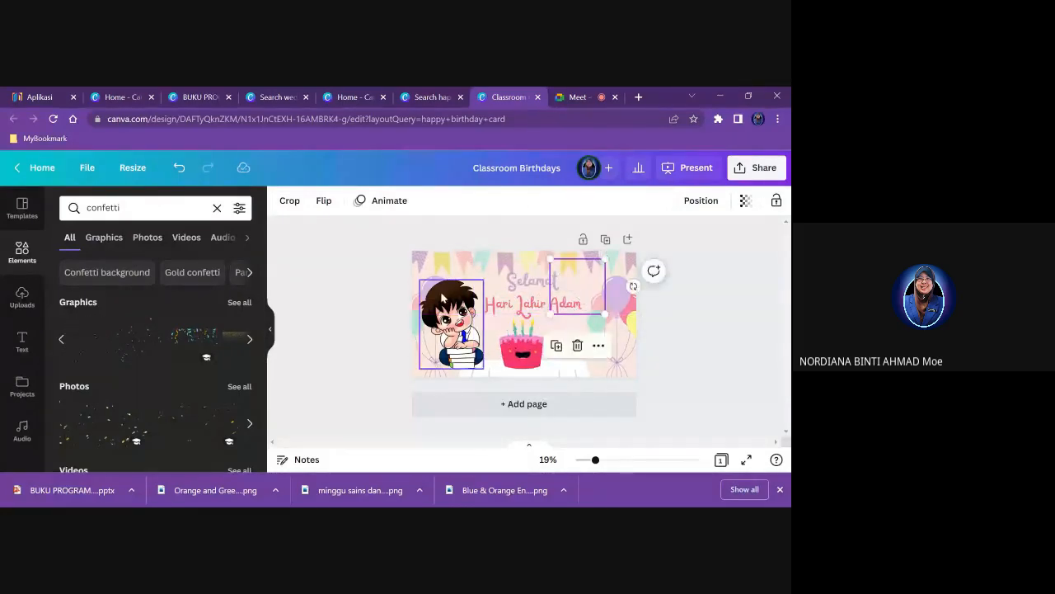
pyautogui.click(301, 306)
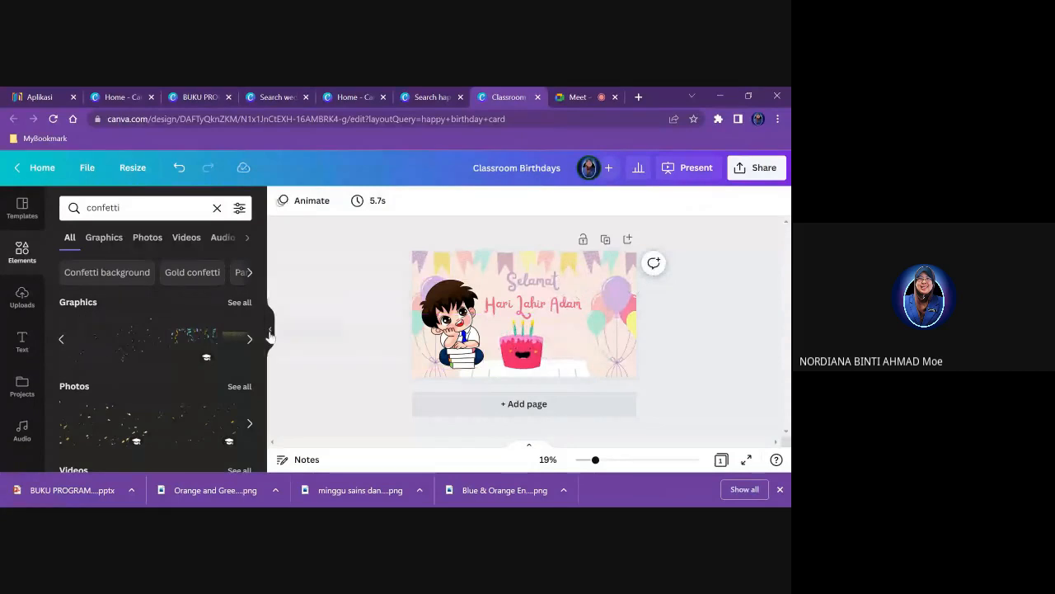
# Search the audio library for "birthday" and add "Happy Birthday Party Song" to the design
pyautogui.click(269, 333)
pyautogui.scroll(-3, 21, 336)
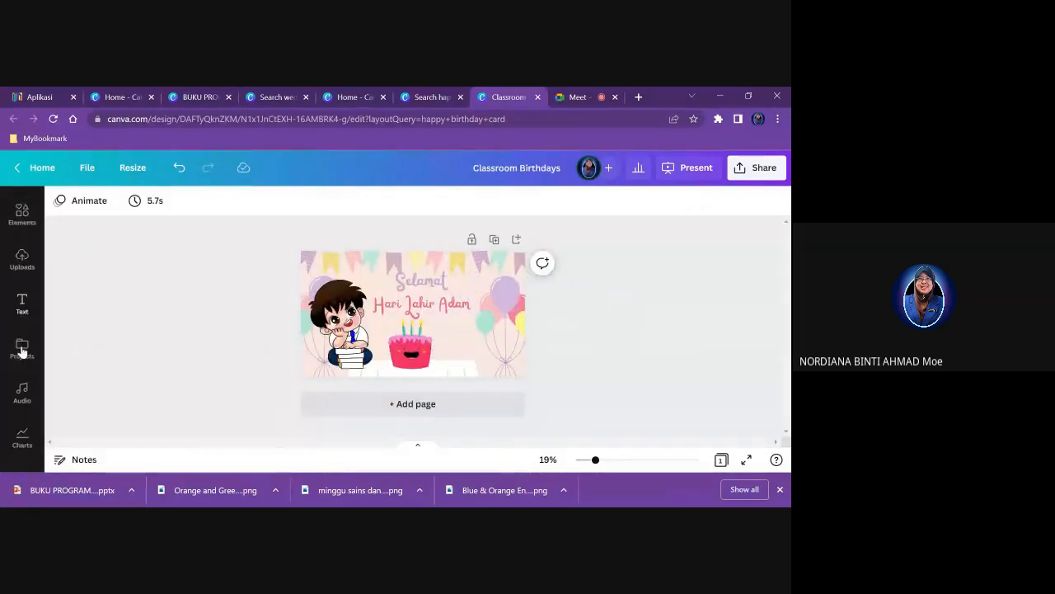
pyautogui.click(21, 309)
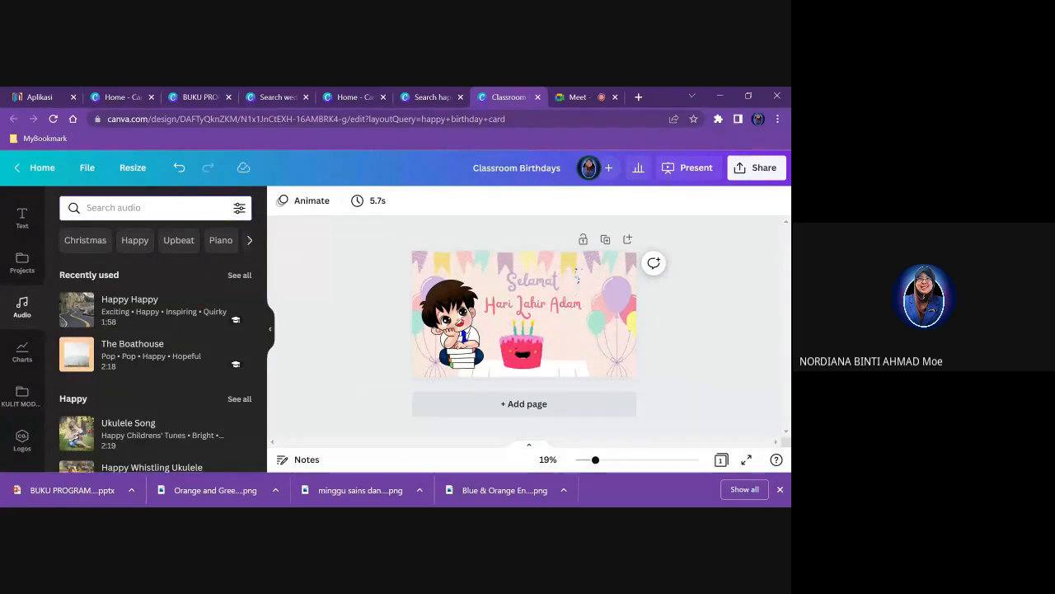
pyautogui.write('birthday')
pyautogui.press('Return')
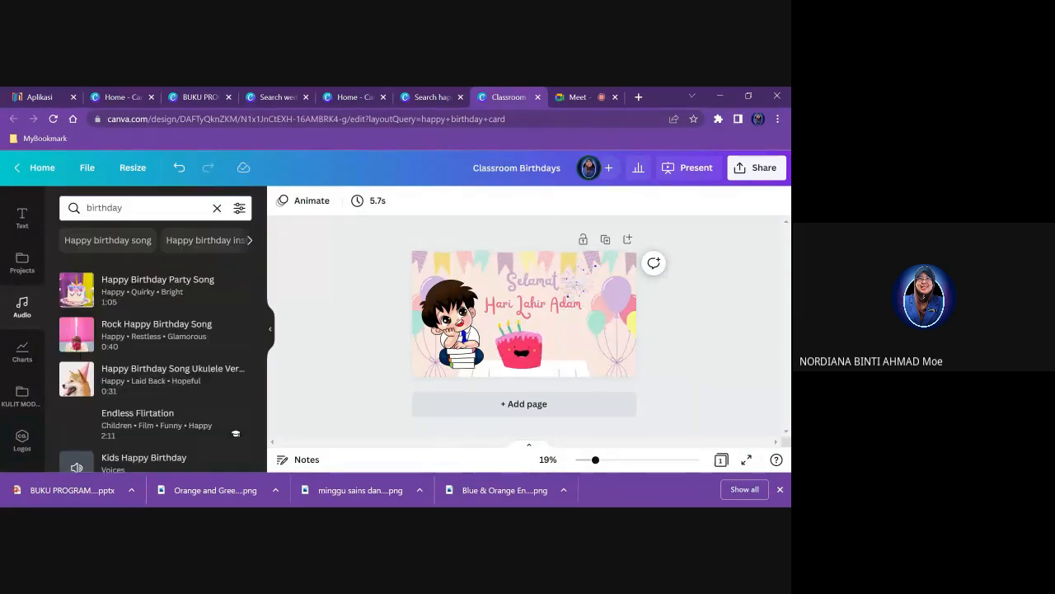
pyautogui.click(82, 287)
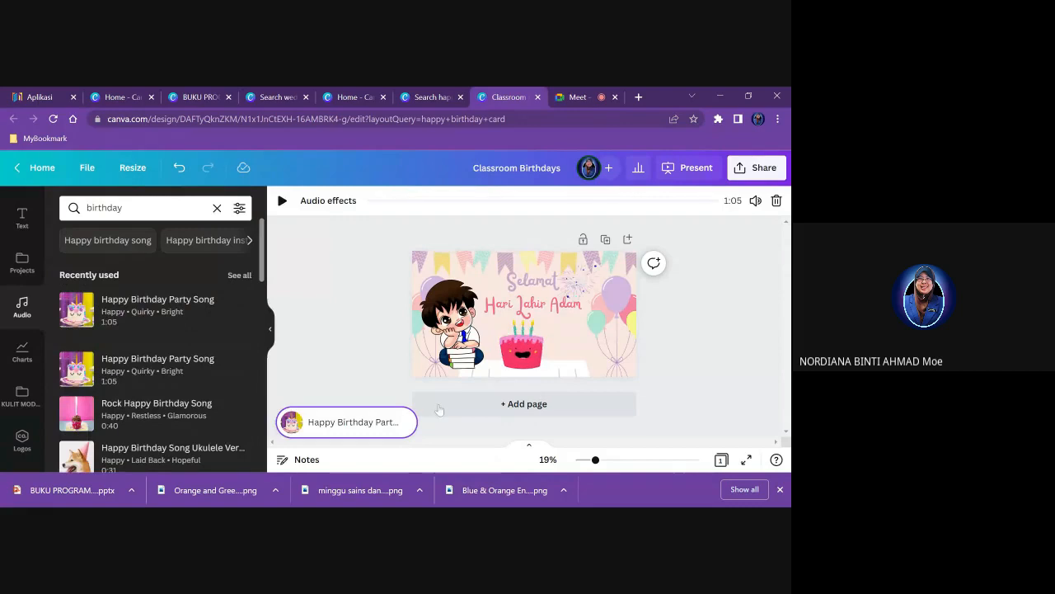
# Present the birthday card full screen with the Standard type, and return to the editor
pyautogui.click(678, 173)
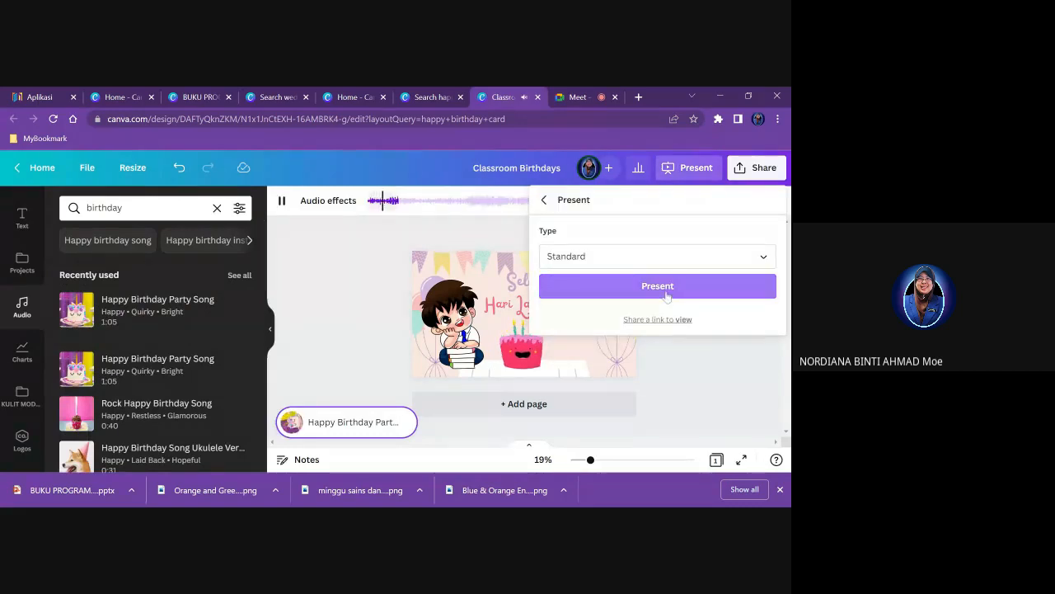
pyautogui.click(665, 286)
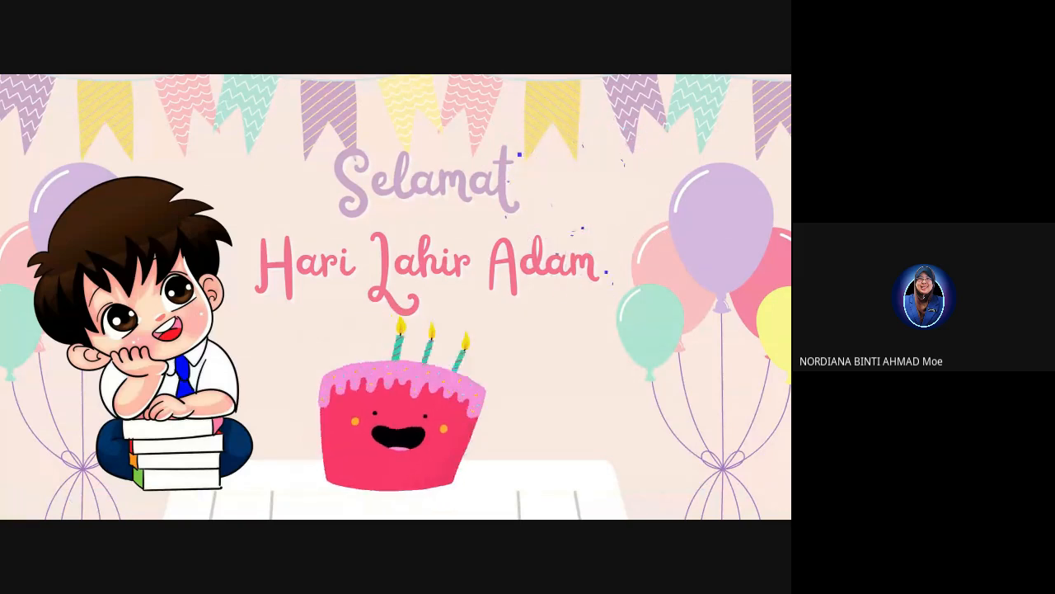
pyautogui.press('Escape')
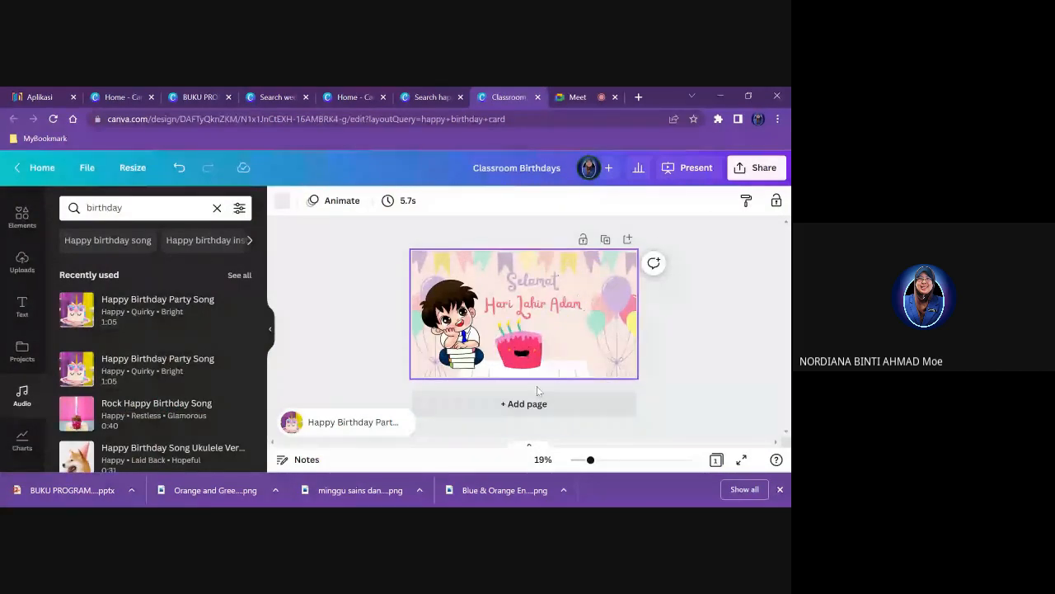
# Duplicate the birthday card page and present the two-page design full screen
pyautogui.click(605, 240)
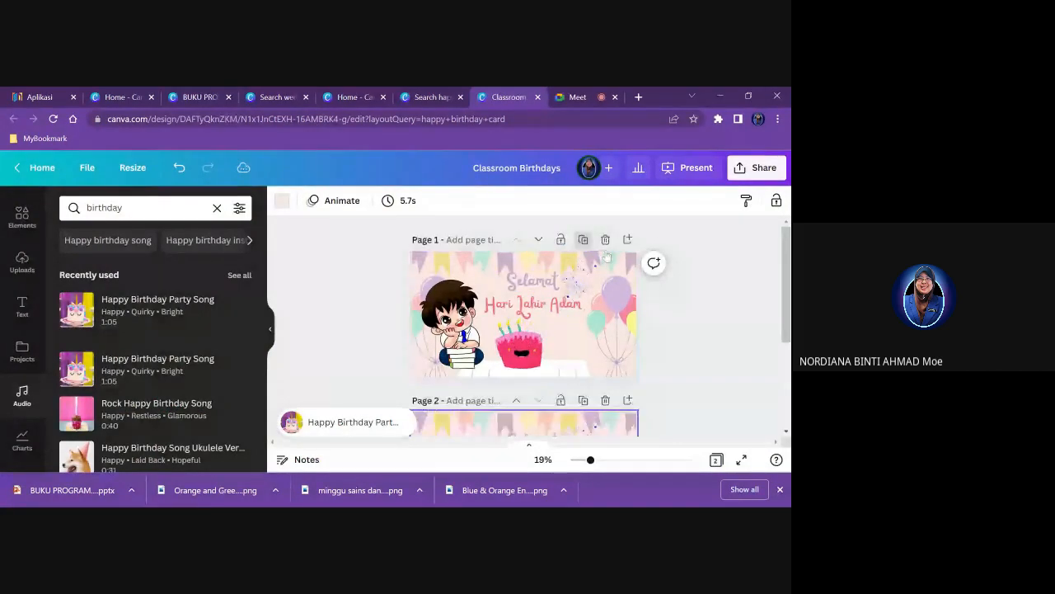
pyautogui.click(686, 167)
pyautogui.click(659, 289)
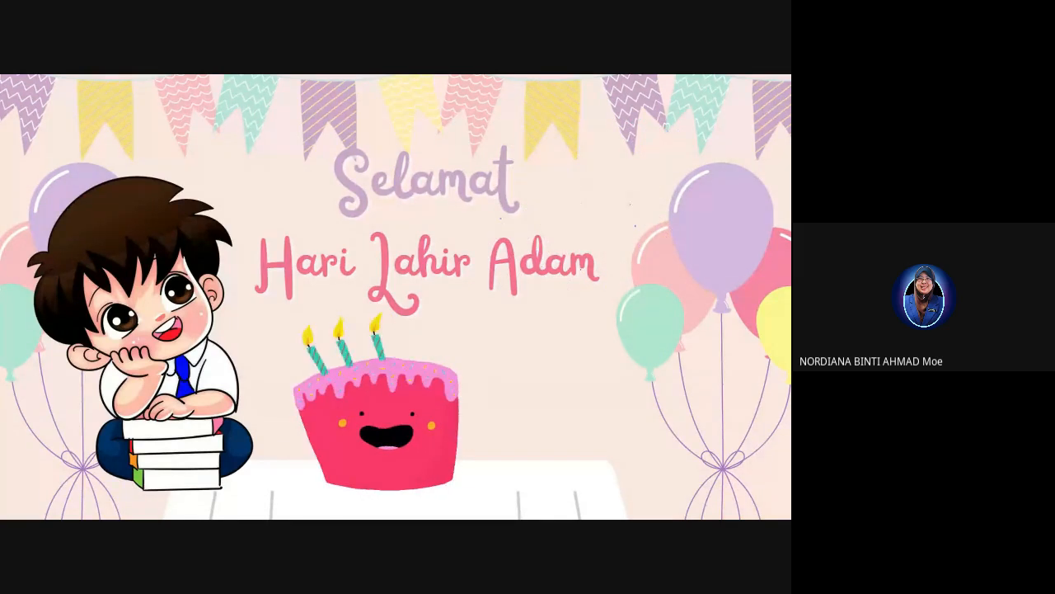
# Leave the full-screen presentation and download both pages of the birthday card as an MP4 video
pyautogui.moveTo(544, 469)
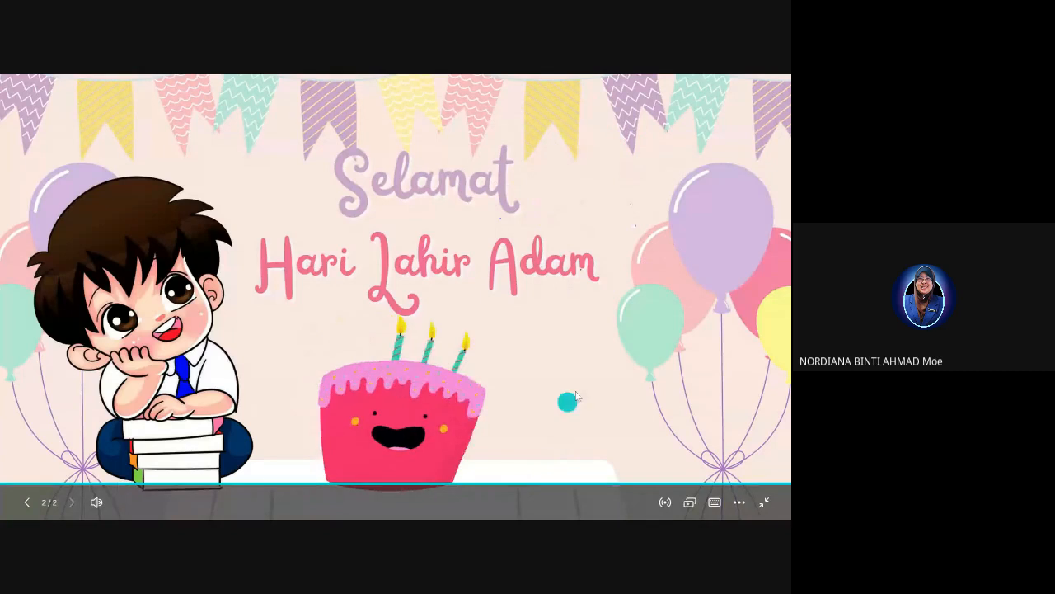
pyautogui.press('Escape')
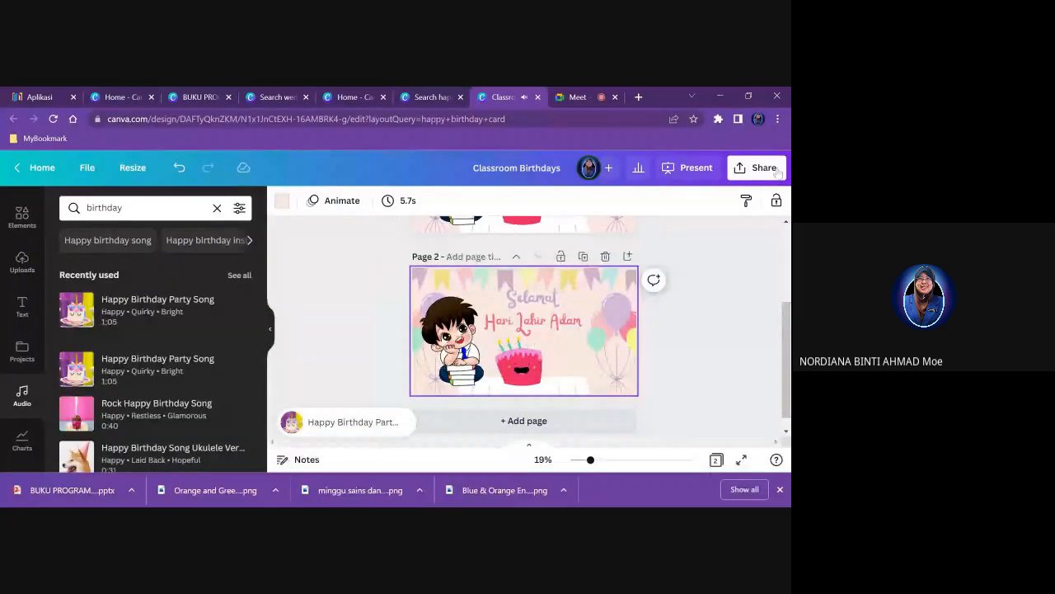
pyautogui.click(776, 169)
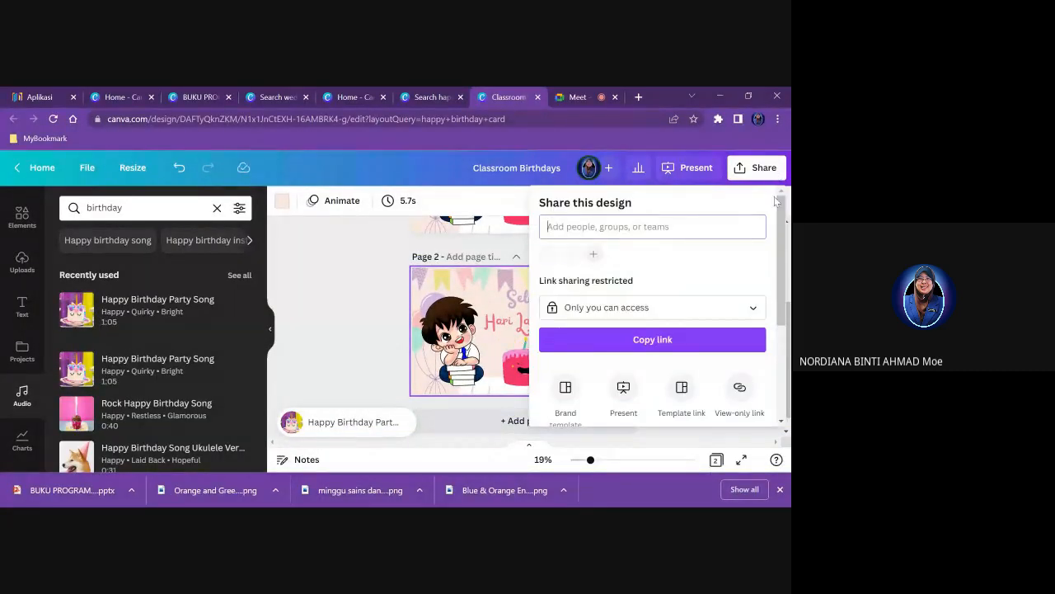
pyautogui.scroll(-3, 695, 350)
pyautogui.click(695, 347)
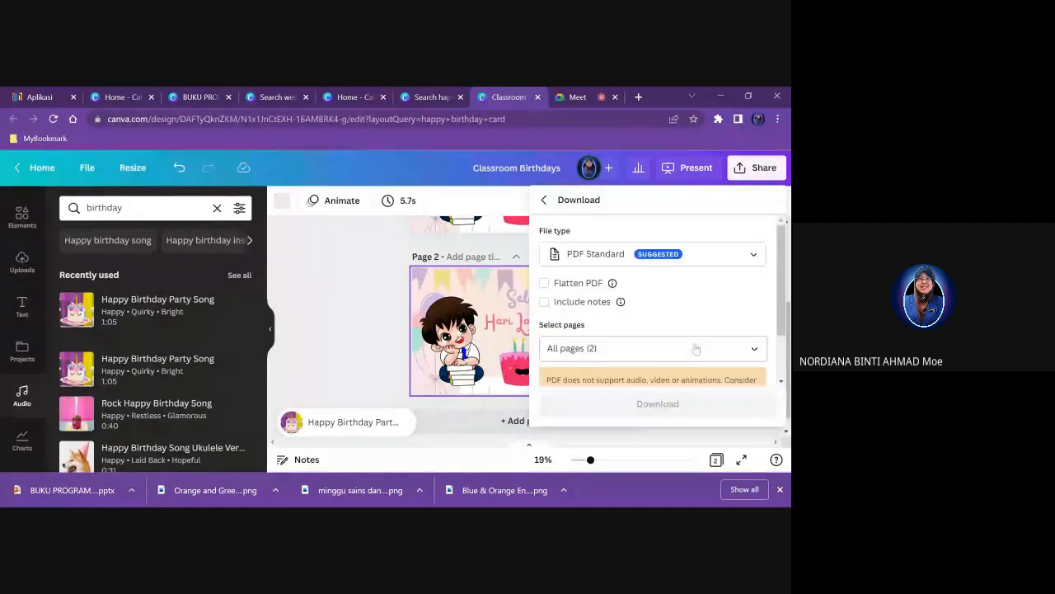
pyautogui.click(743, 258)
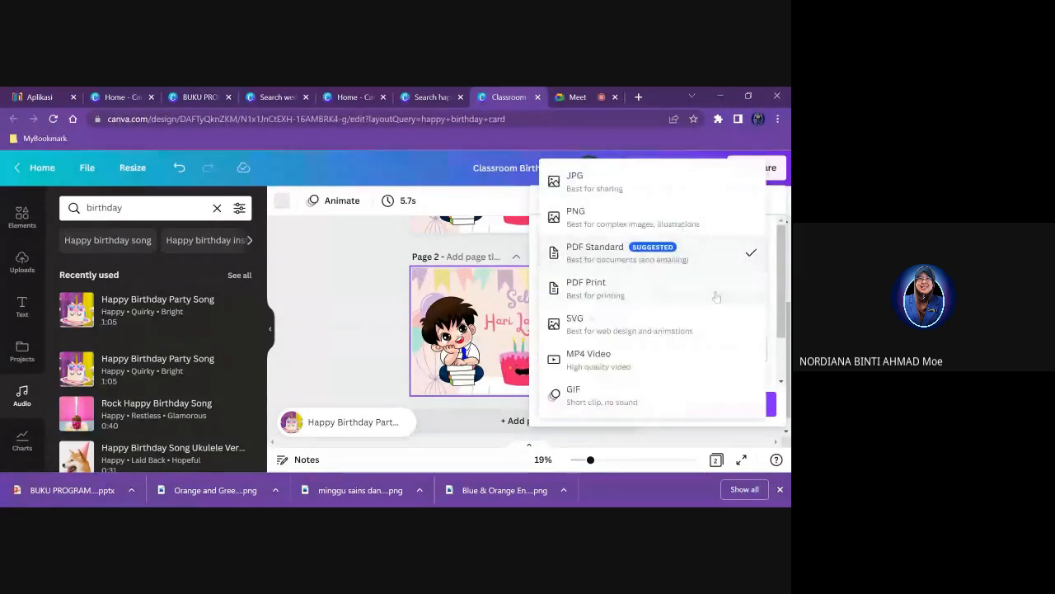
pyautogui.click(676, 356)
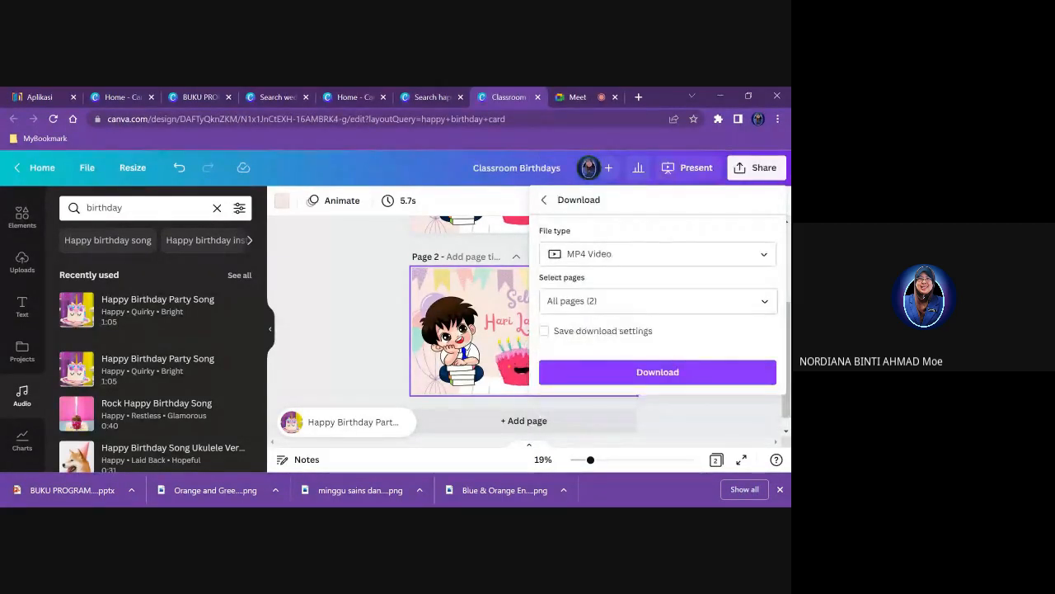
pyautogui.click(682, 375)
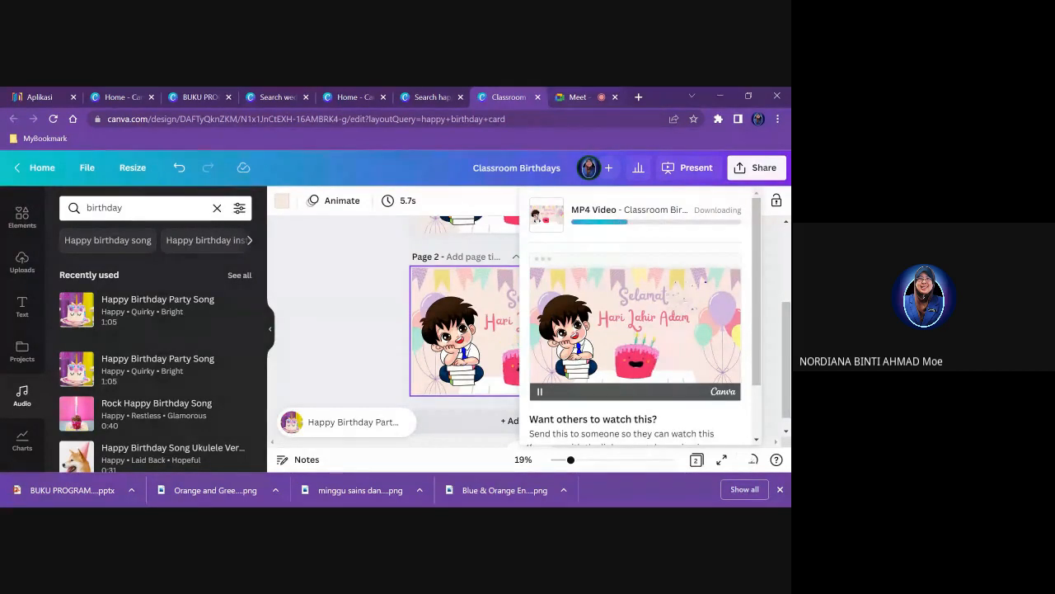
pyautogui.click(363, 304)
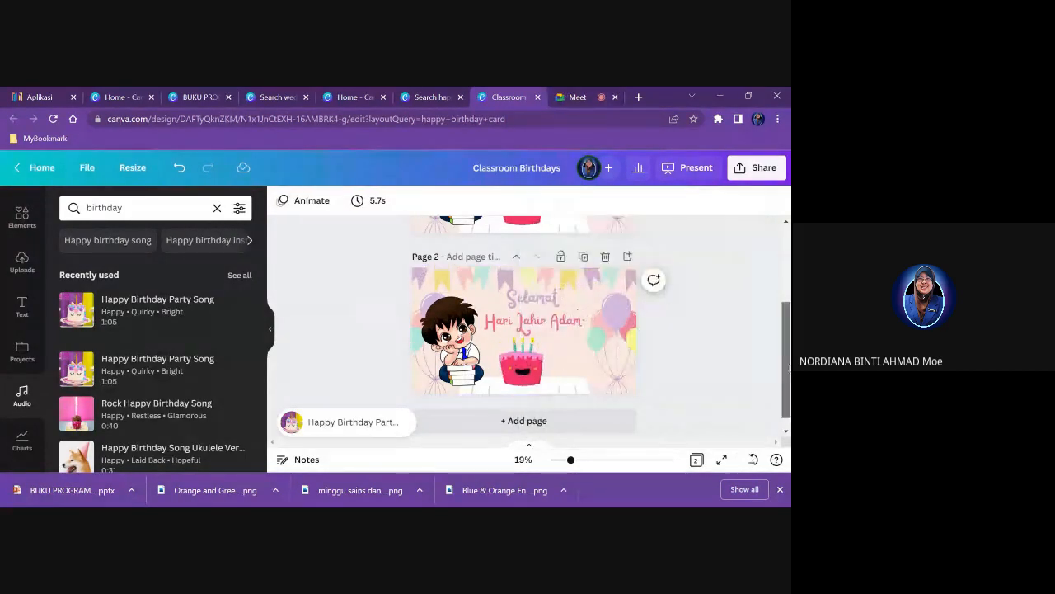
pyautogui.scroll(2, 749, 313)
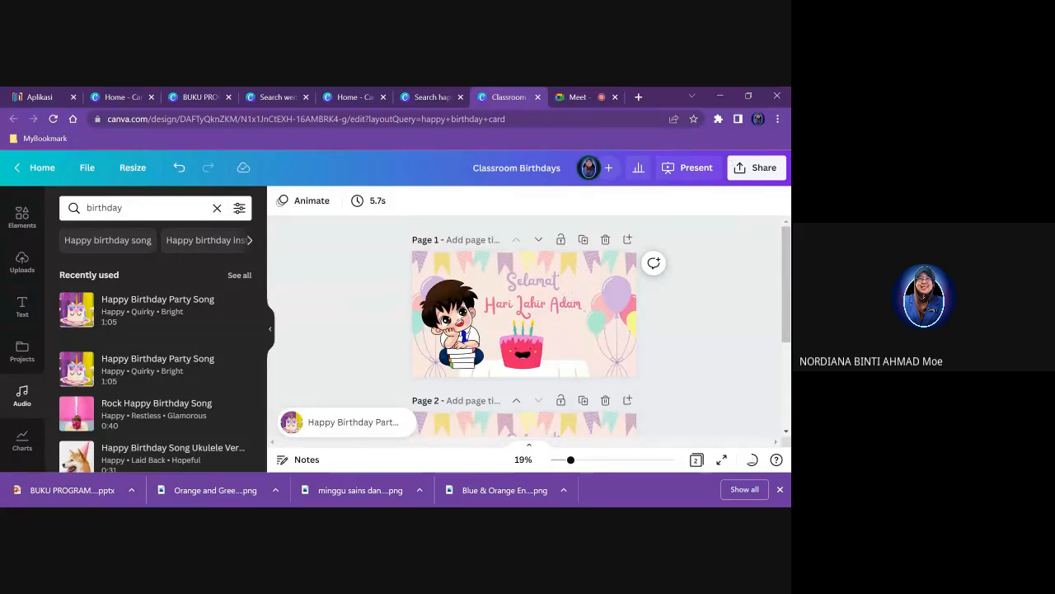
pyautogui.click(360, 319)
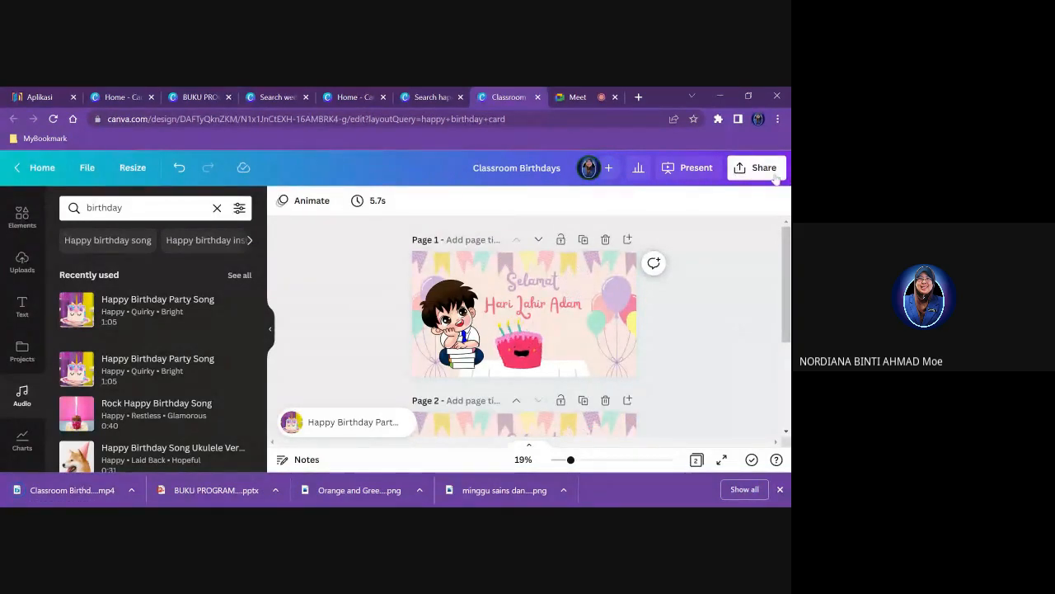
# Create a template link for the birthday card design and copy it
pyautogui.click(774, 175)
pyautogui.scroll(-2, 745, 308)
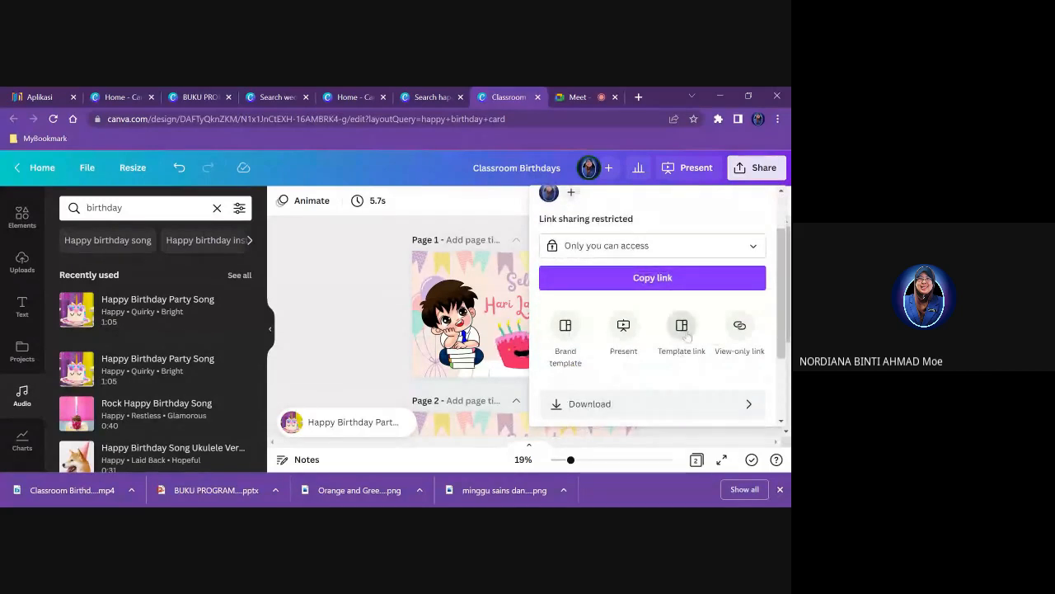
pyautogui.click(684, 329)
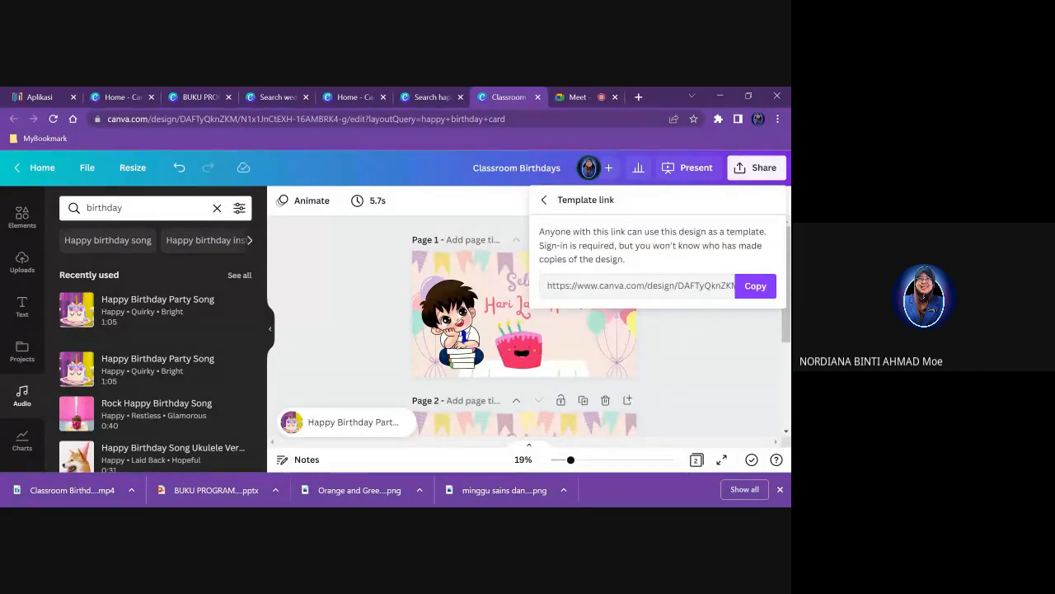
pyautogui.click(755, 285)
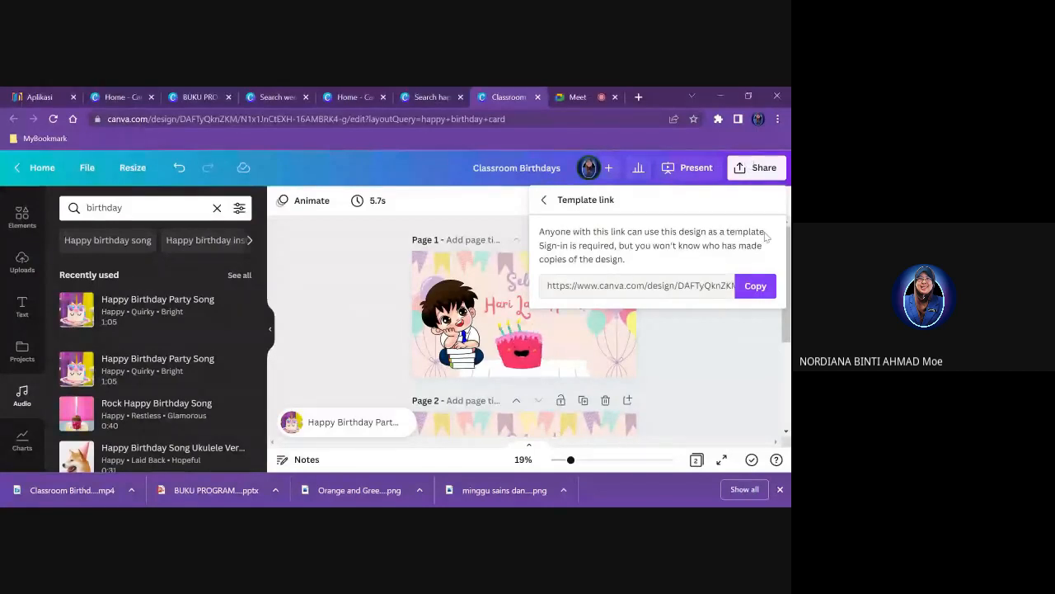
pyautogui.click(748, 325)
pyautogui.click(759, 176)
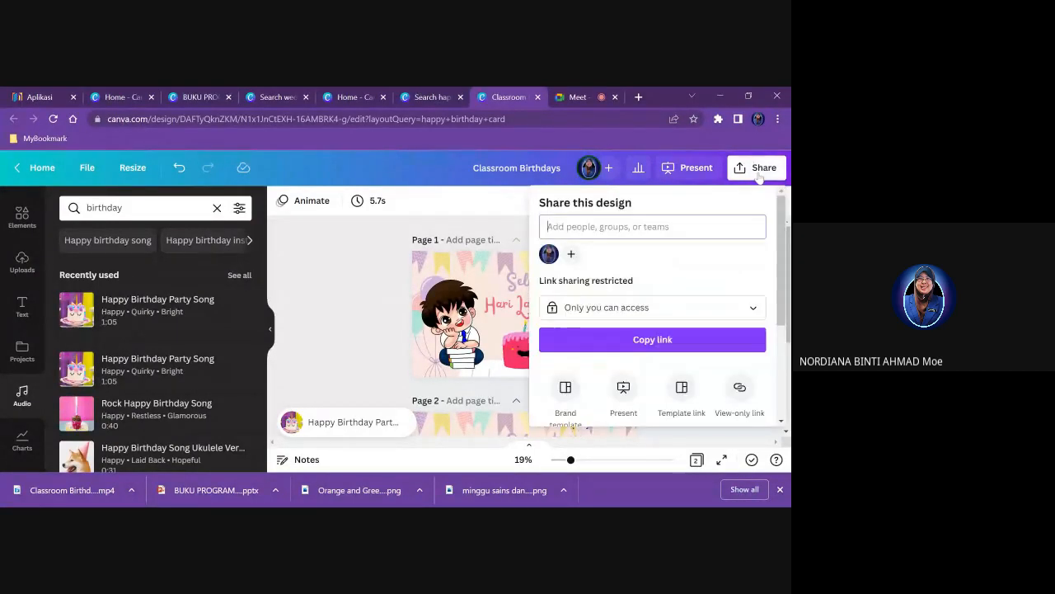
pyautogui.scroll(-2, 714, 376)
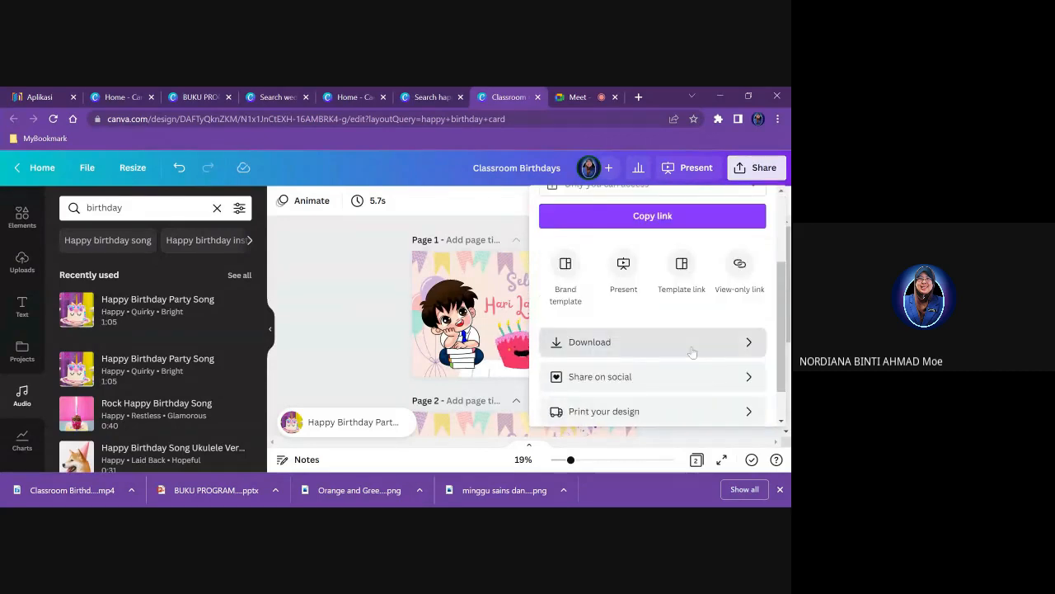
pyautogui.click(679, 268)
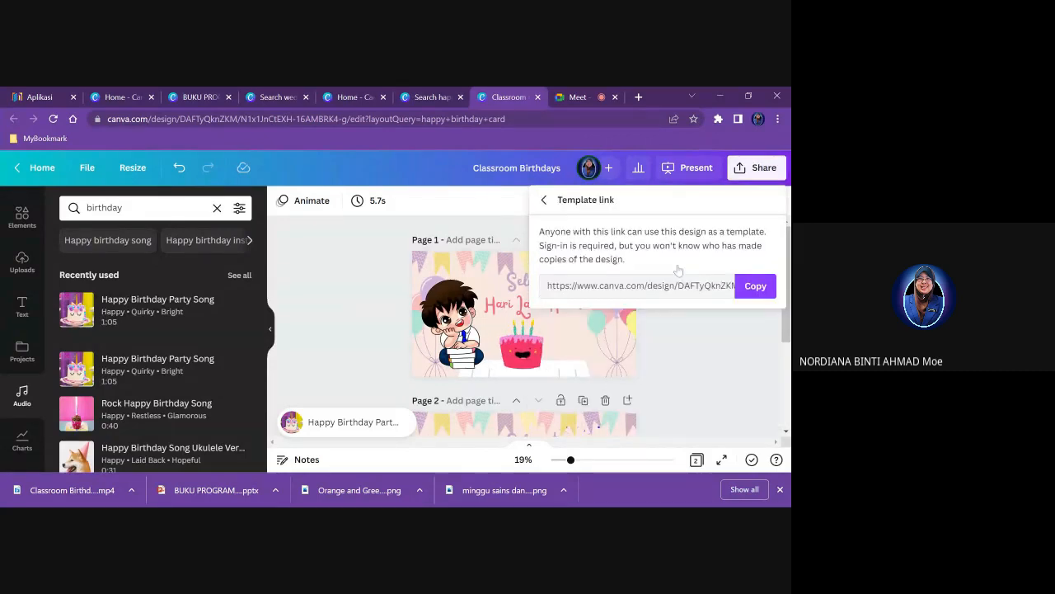
pyautogui.click(754, 286)
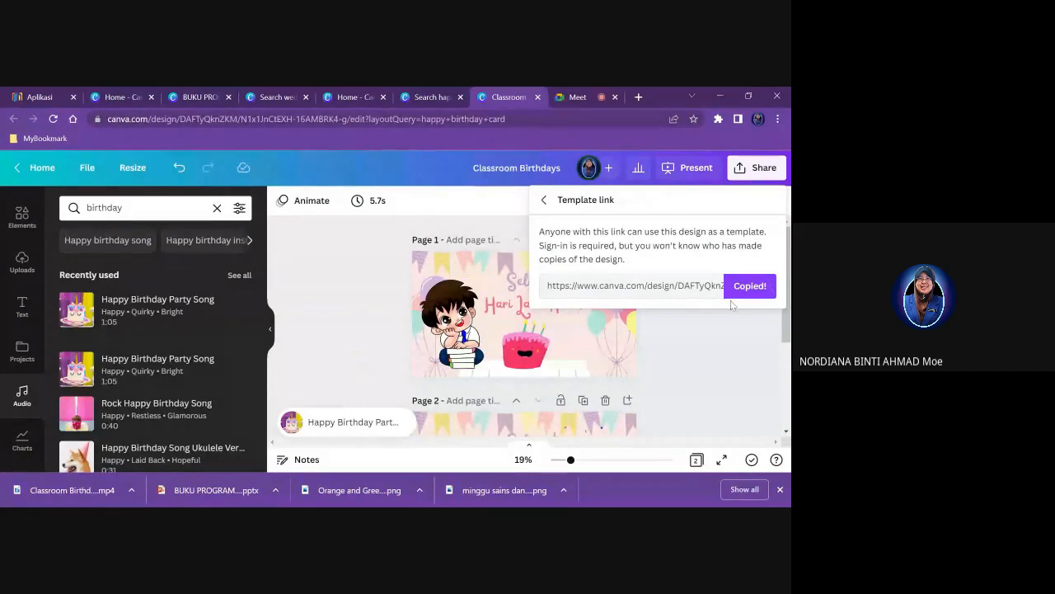
pyautogui.click(744, 336)
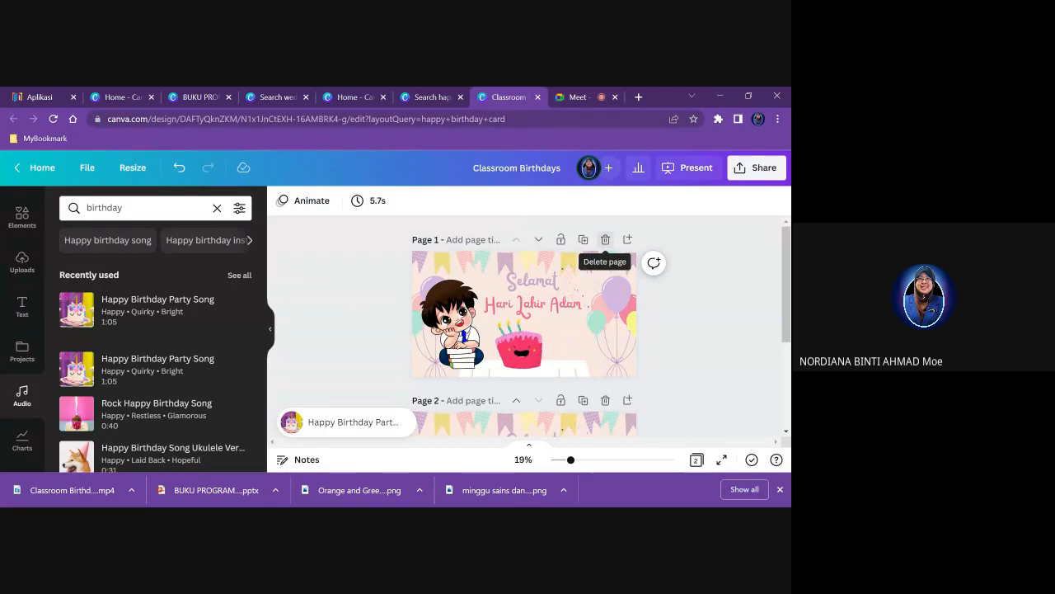
# Share the birthday card with a suggested contact, granting edit access and adding the message "Kad ucapan", and recheck the sharing list
pyautogui.click(610, 169)
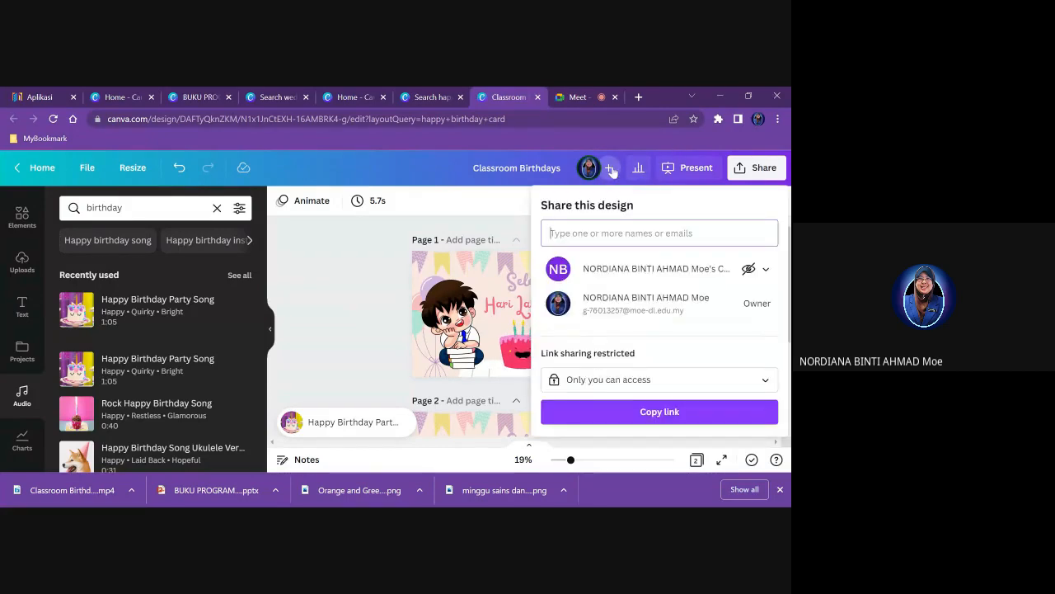
pyautogui.click(599, 234)
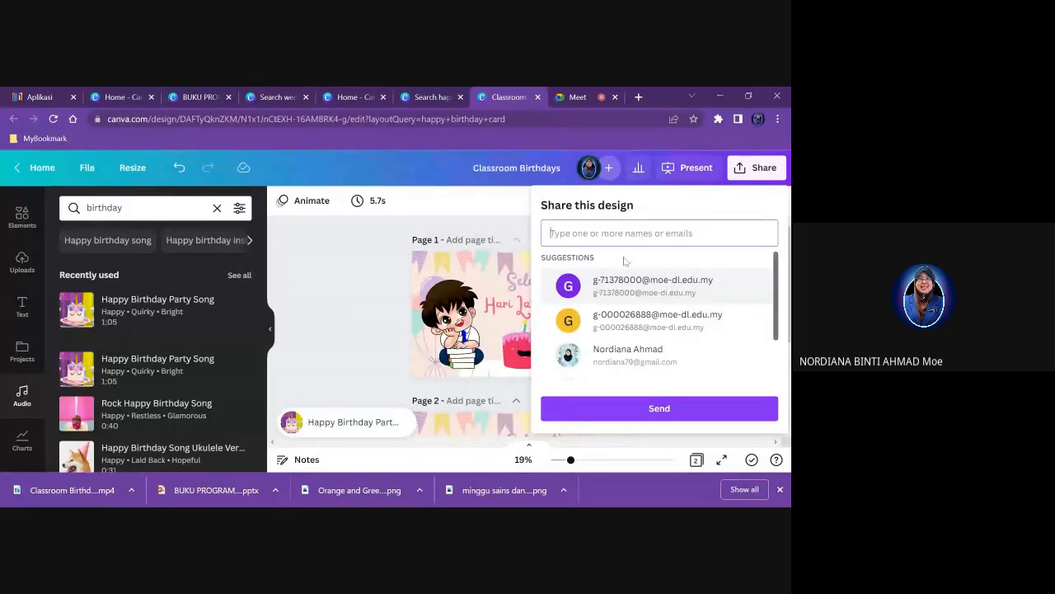
pyautogui.scroll(-2, 655, 303)
pyautogui.click(628, 294)
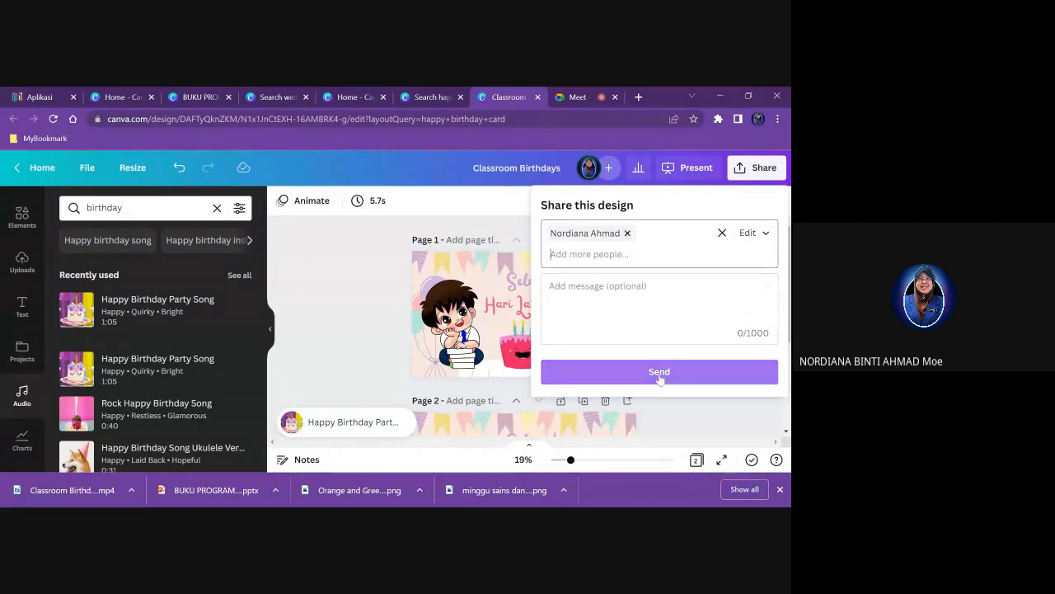
pyautogui.click(642, 305)
pyautogui.write('Kad ucapan')
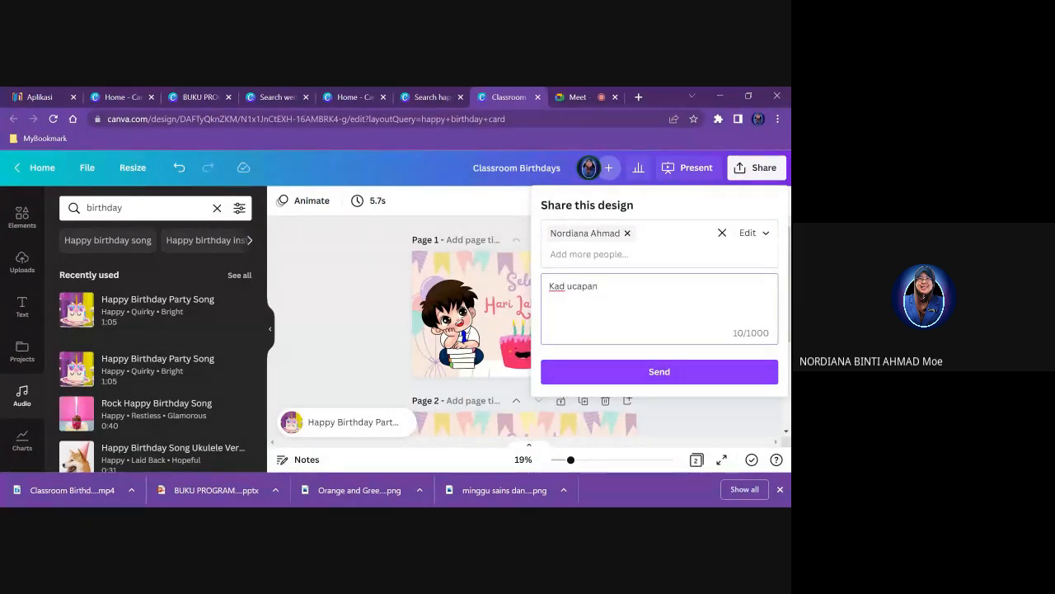
pyautogui.click(648, 375)
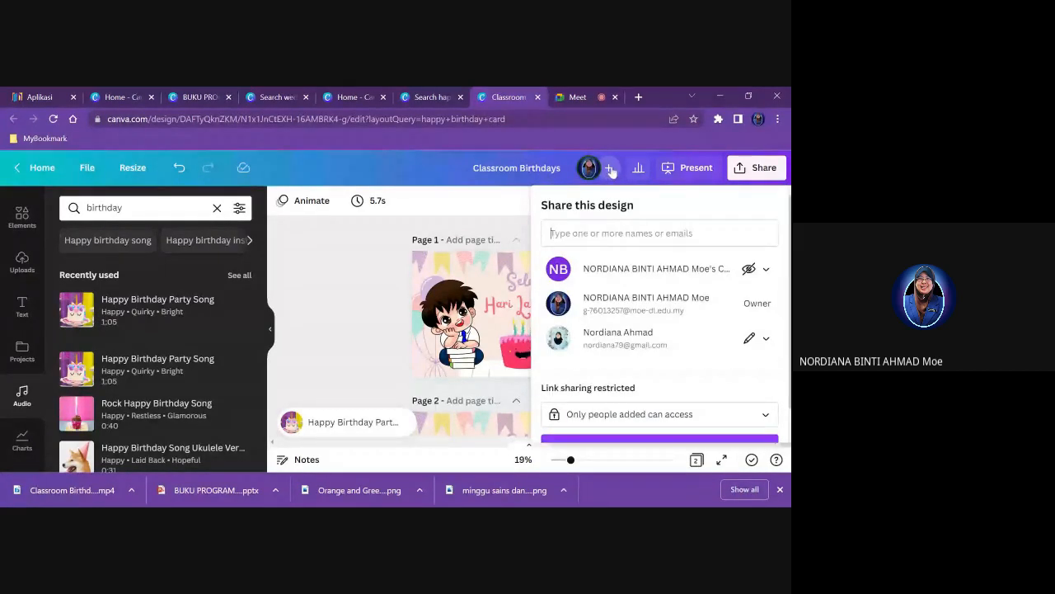
pyautogui.click(611, 169)
pyautogui.click(611, 169)
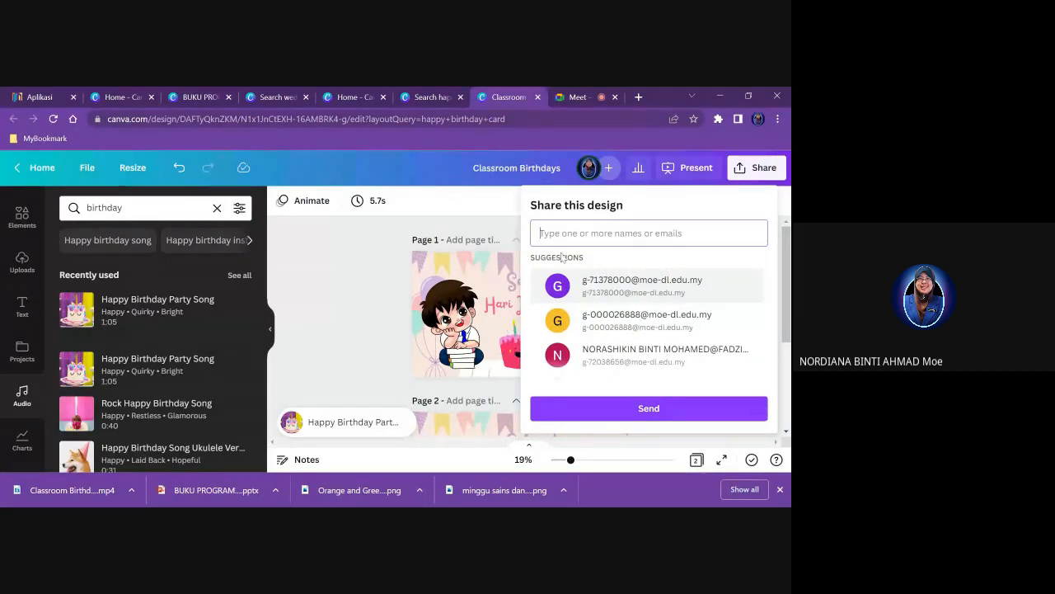
# Return to the home page and open "Copy of NOTA SEGAK SAINS TINGKATAN 5" from the recent designs
pyautogui.click(86, 169)
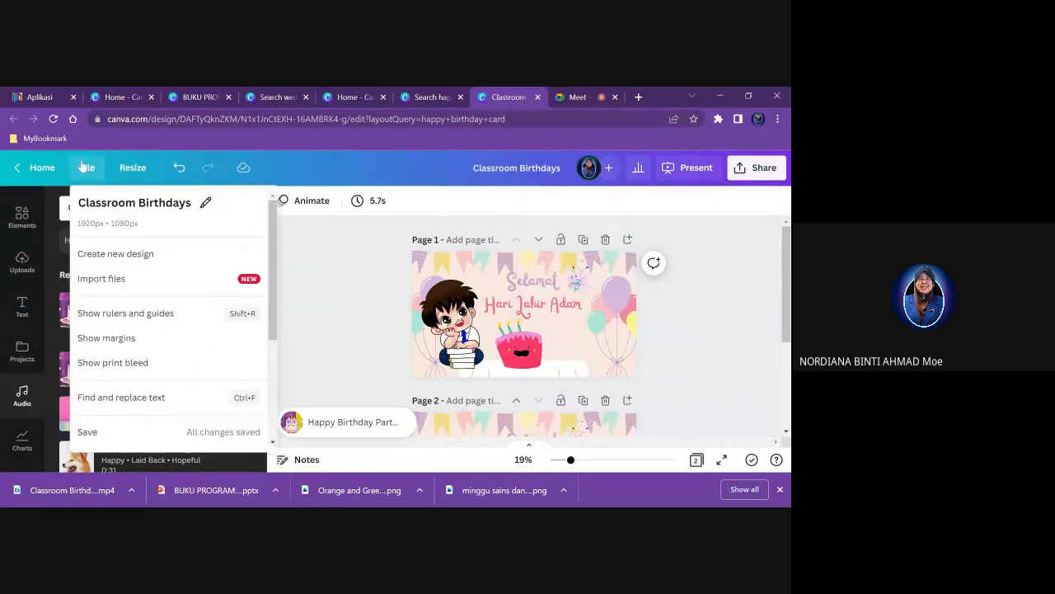
pyautogui.click(38, 169)
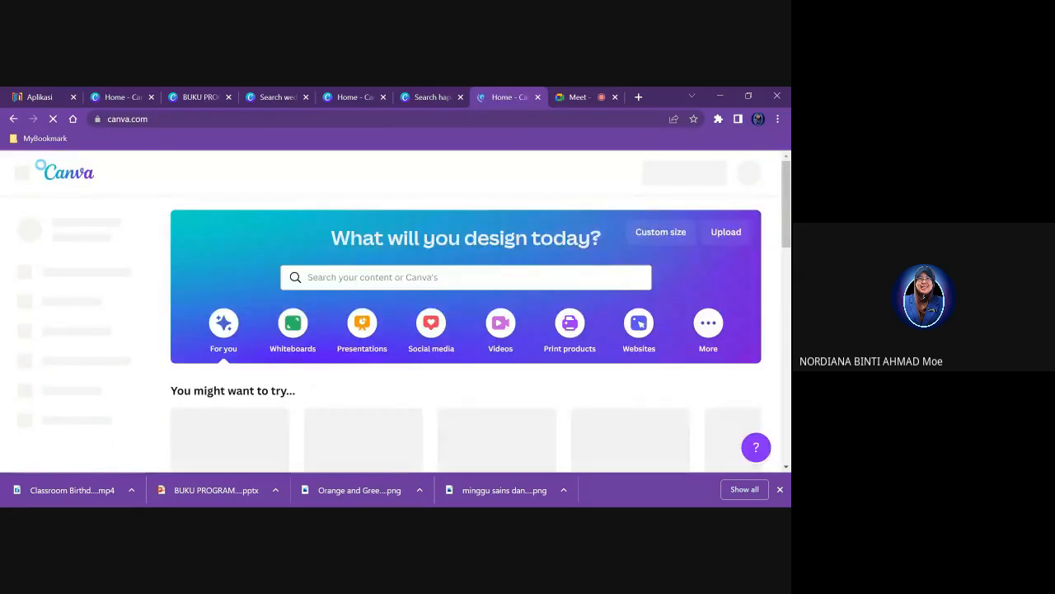
pyautogui.scroll(-3, 278, 240)
pyautogui.scroll(-3, 478, 289)
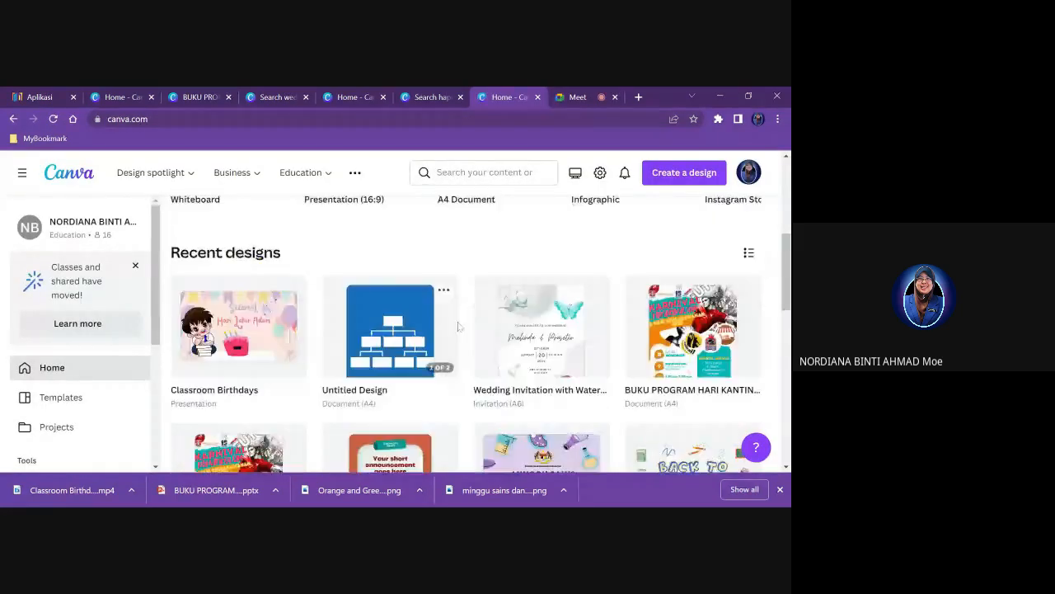
pyautogui.scroll(-8, 467, 335)
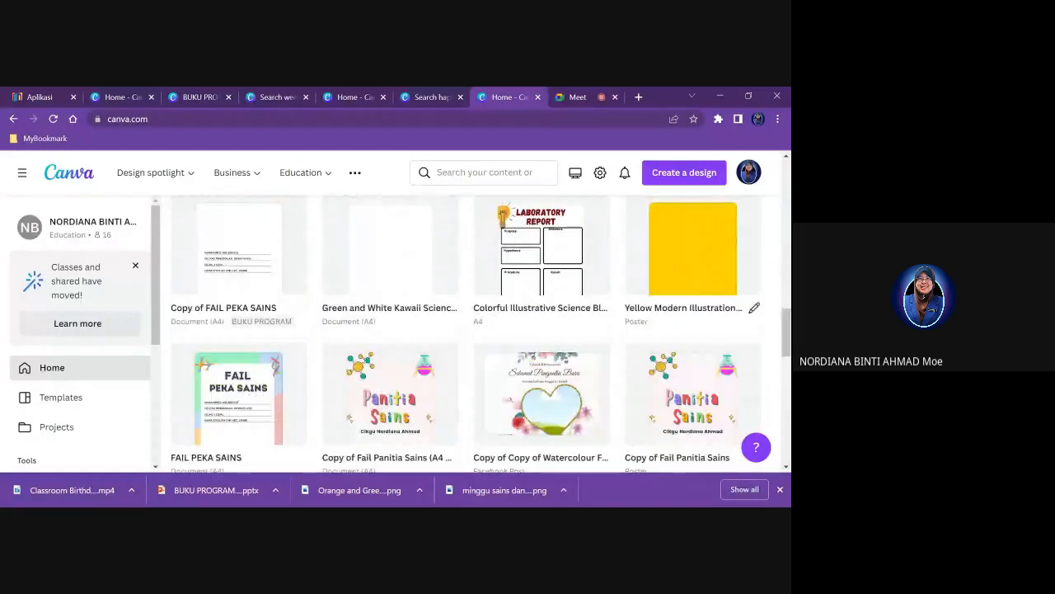
pyautogui.scroll(1, 768, 267)
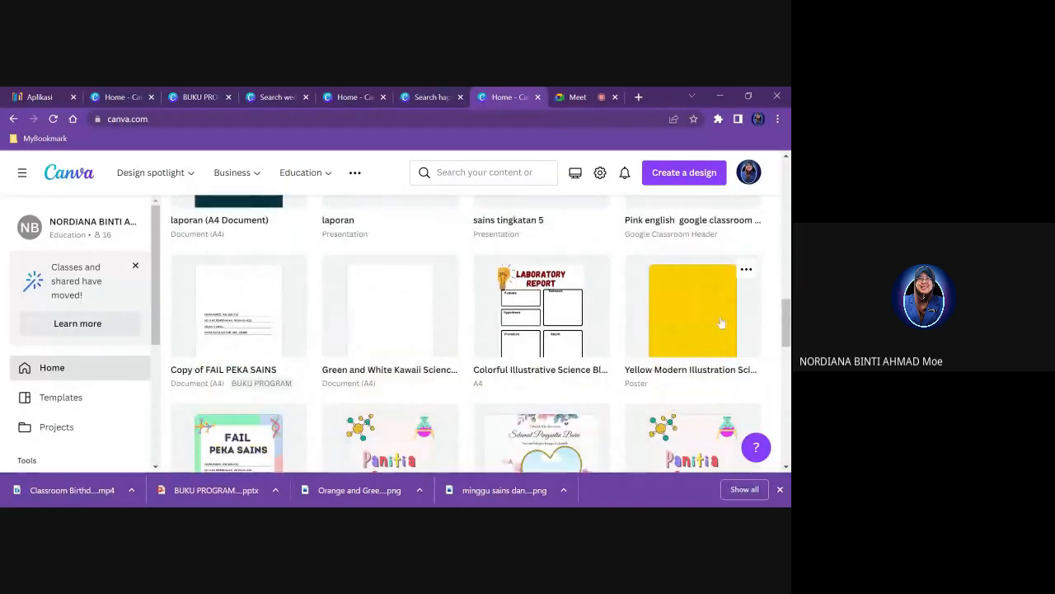
pyautogui.scroll(-3, 725, 324)
pyautogui.click(544, 364)
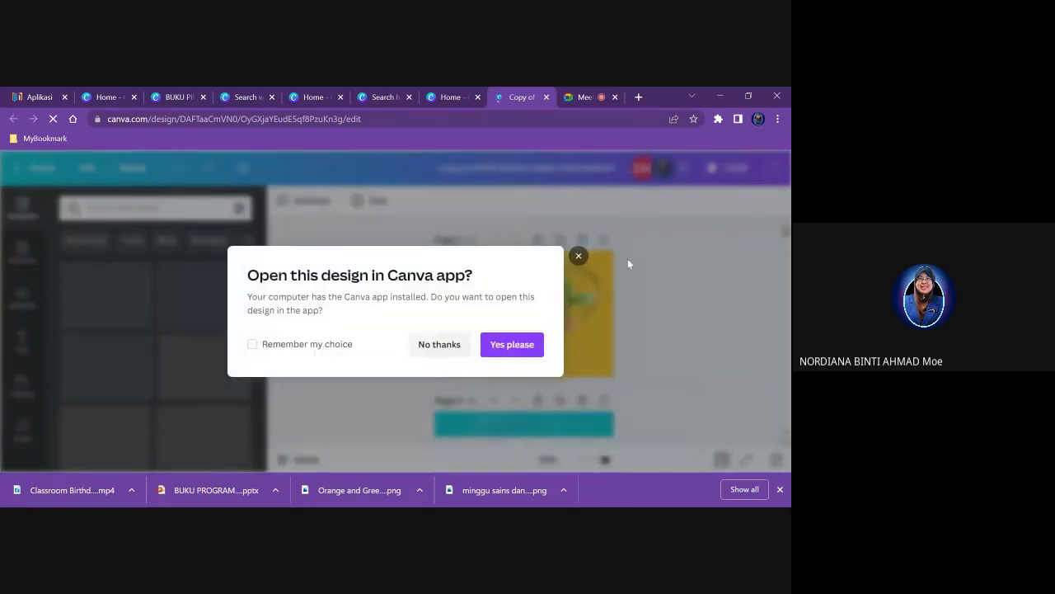
# Open the sharing settings of the science notes design and look through the people who have access
pyautogui.click(620, 169)
pyautogui.click(619, 168)
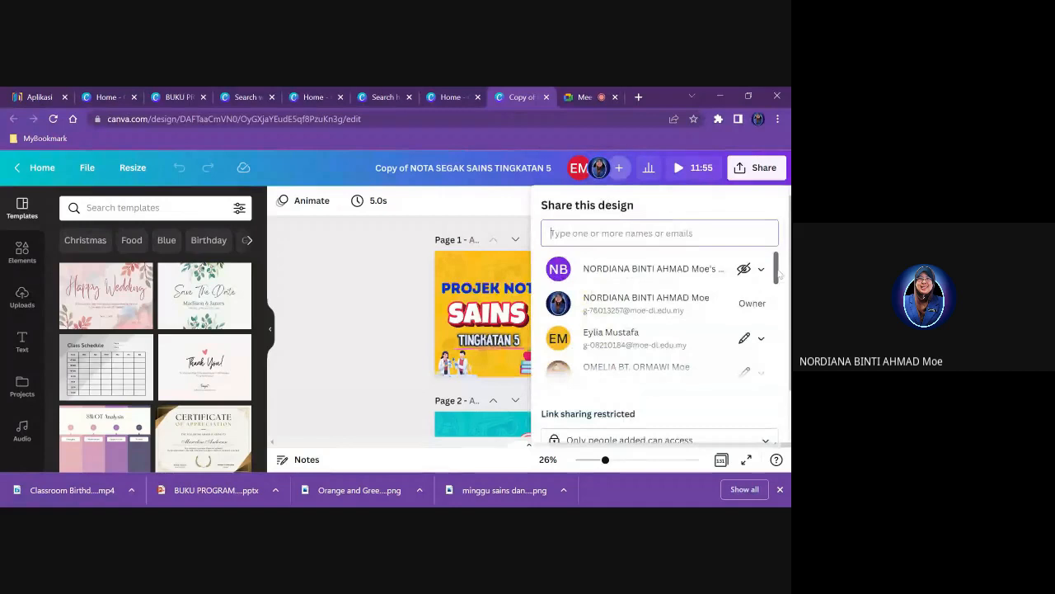
pyautogui.moveTo(777, 271); pyautogui.dragTo(778, 278)
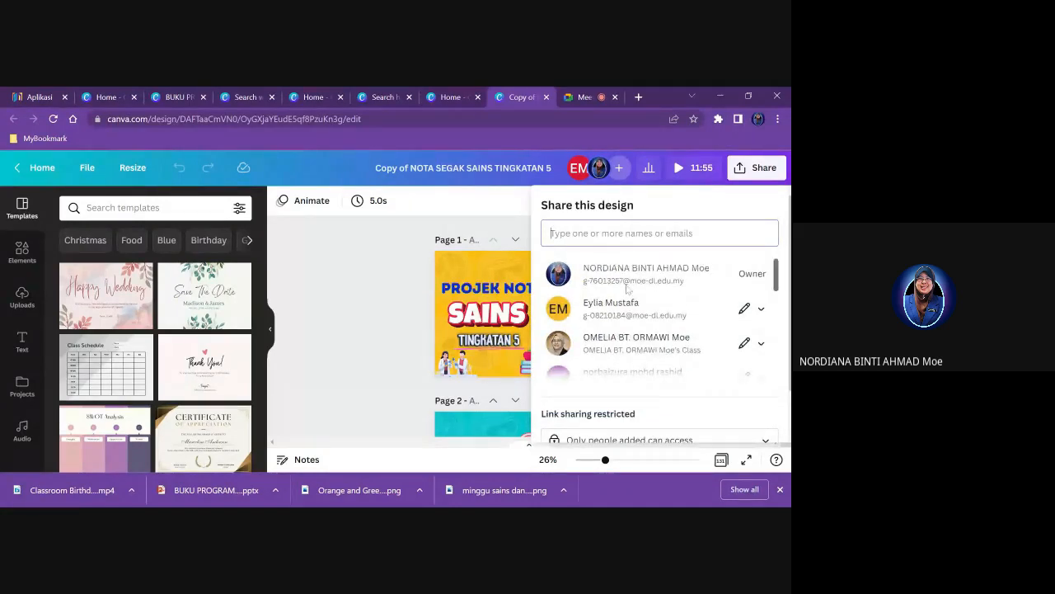
pyautogui.scroll(-1, 619, 326)
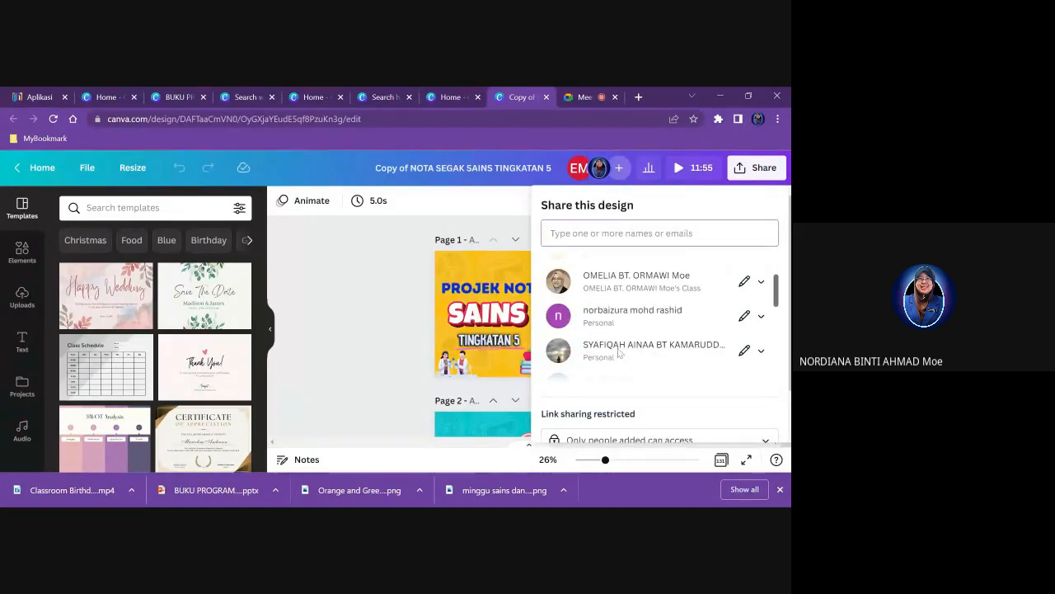
pyautogui.scroll(-1, 615, 334)
pyautogui.scroll(-3, 615, 333)
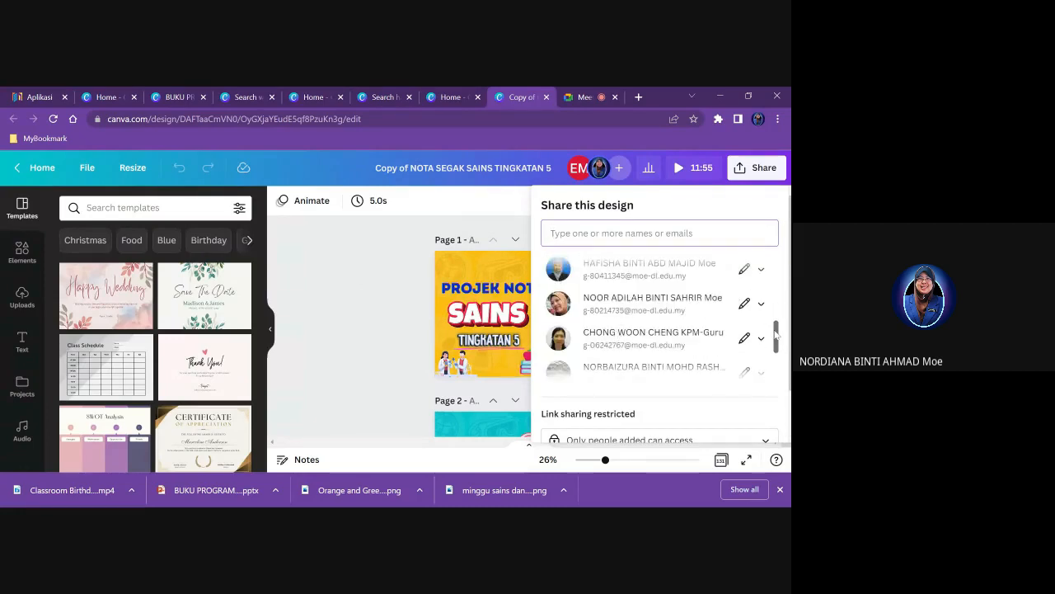
pyautogui.scroll(-2, 775, 337)
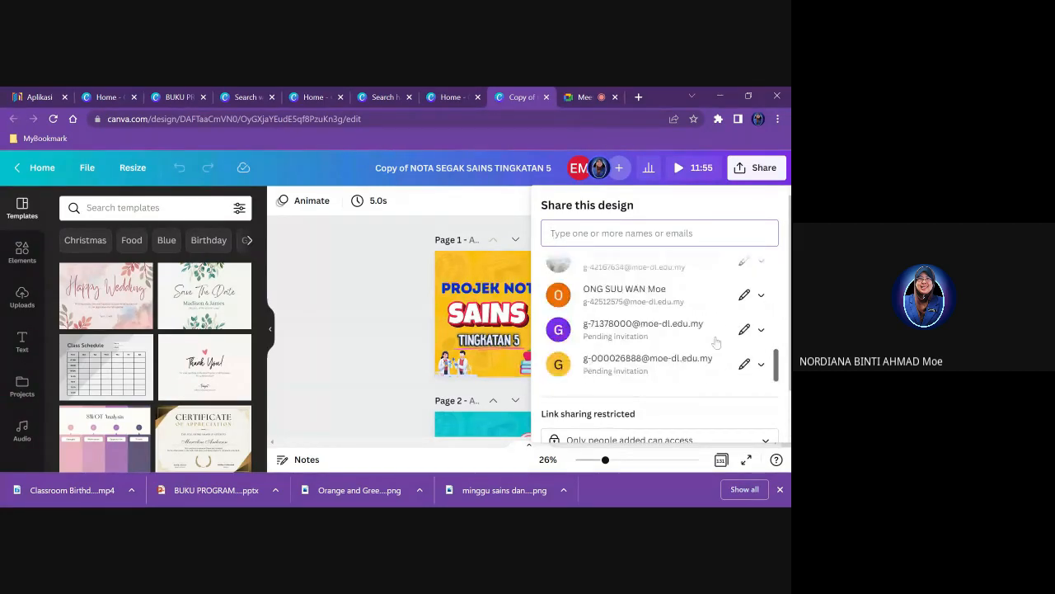
# Close the sharing settings and look through the pages of the science notes design, returning to page 1
pyautogui.click(366, 344)
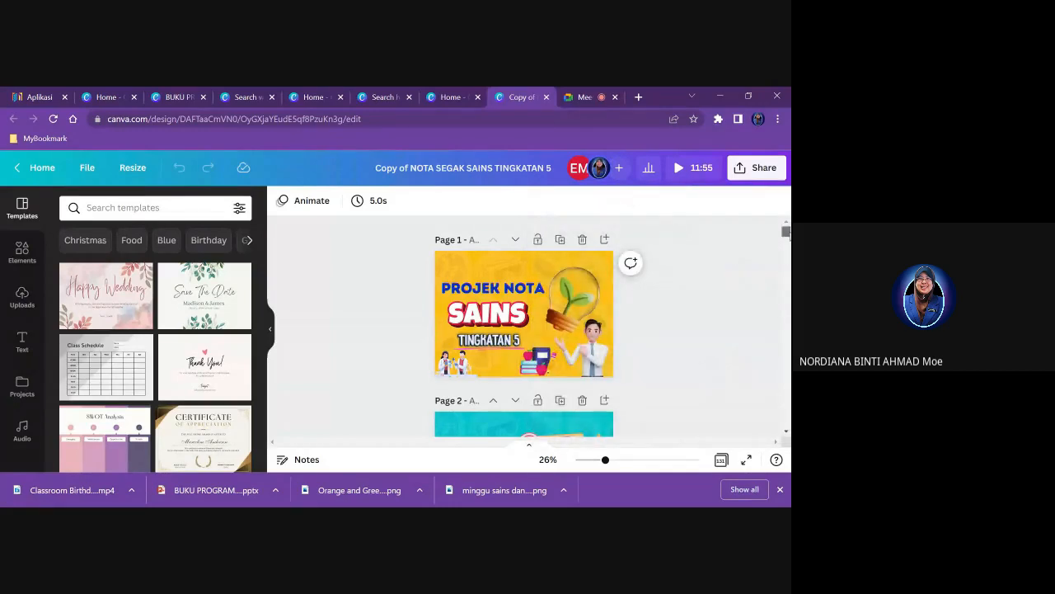
pyautogui.scroll(-15, 524, 329)
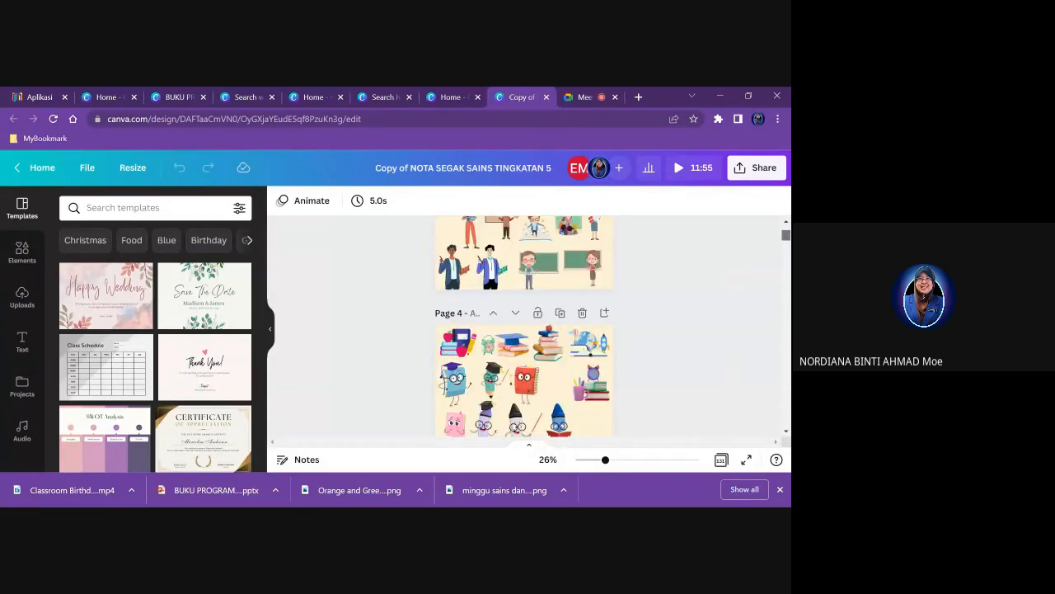
pyautogui.scroll(-20, 524, 330)
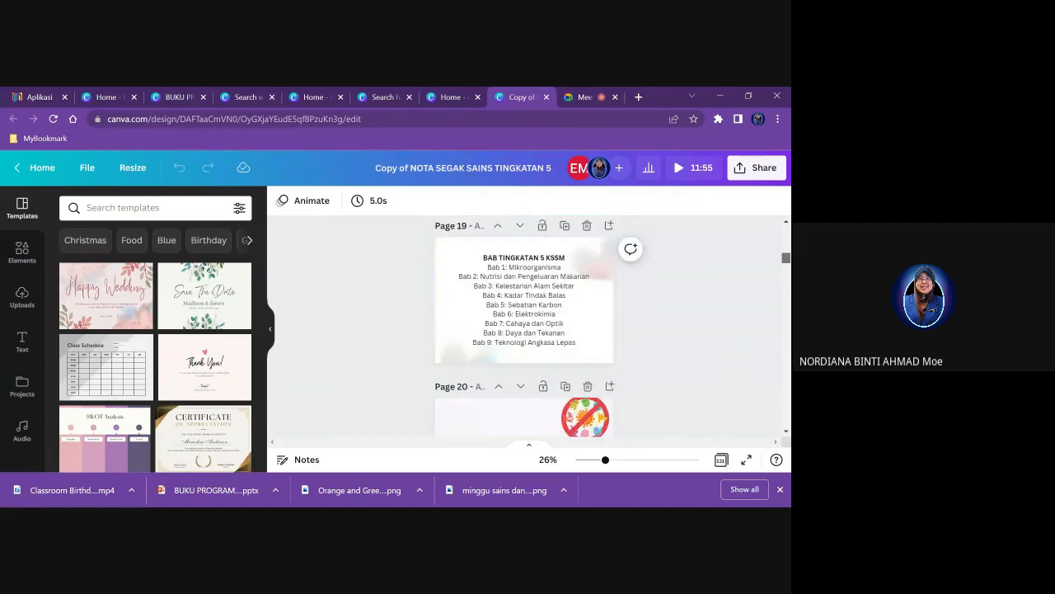
pyautogui.scroll(-20, 524, 330)
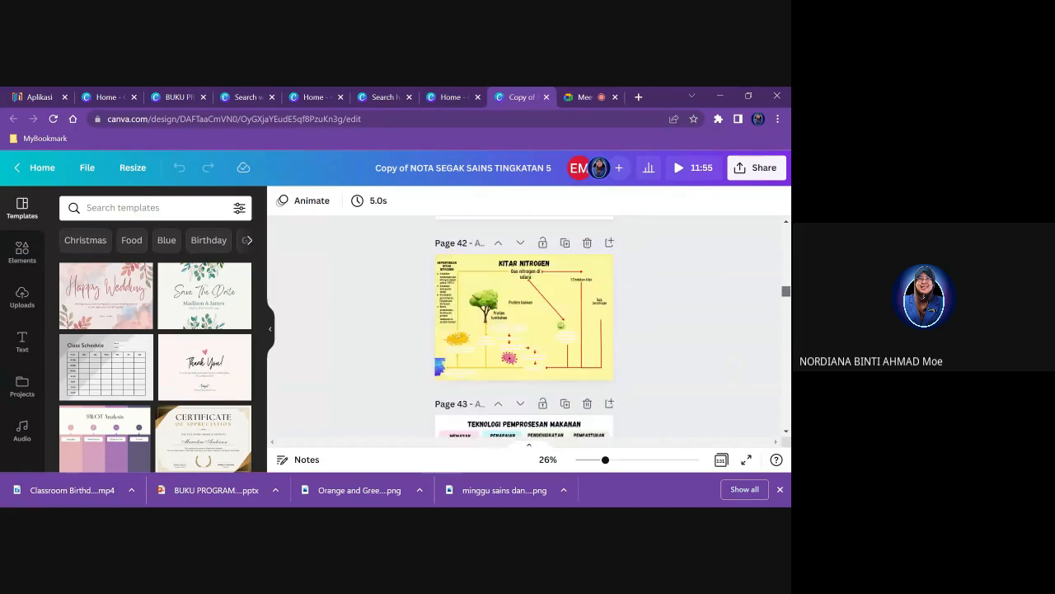
pyautogui.scroll(-20, 524, 330)
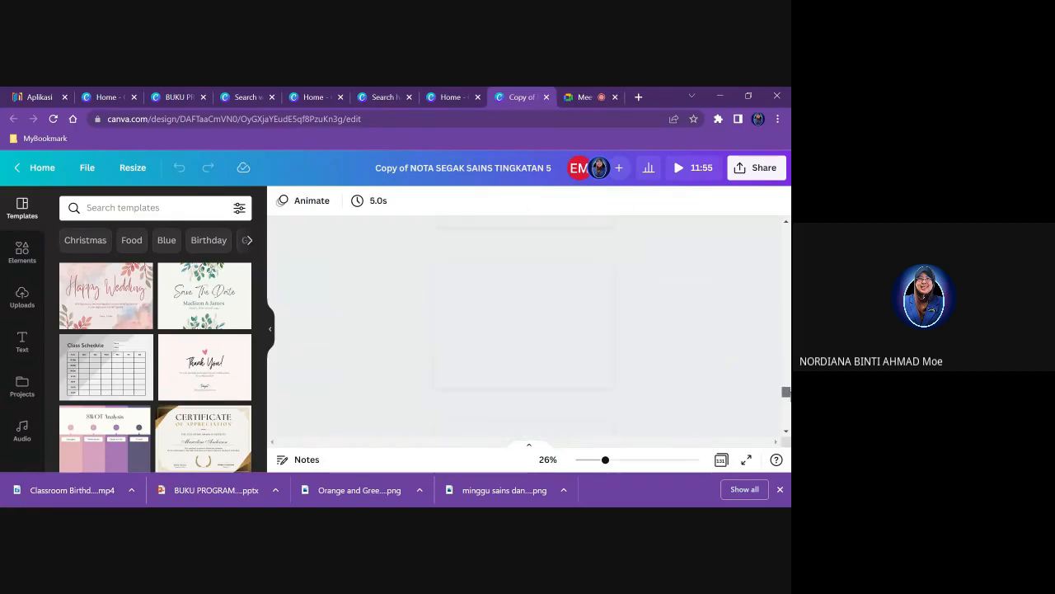
pyautogui.moveTo(785, 413); pyautogui.dragTo(785, 230)
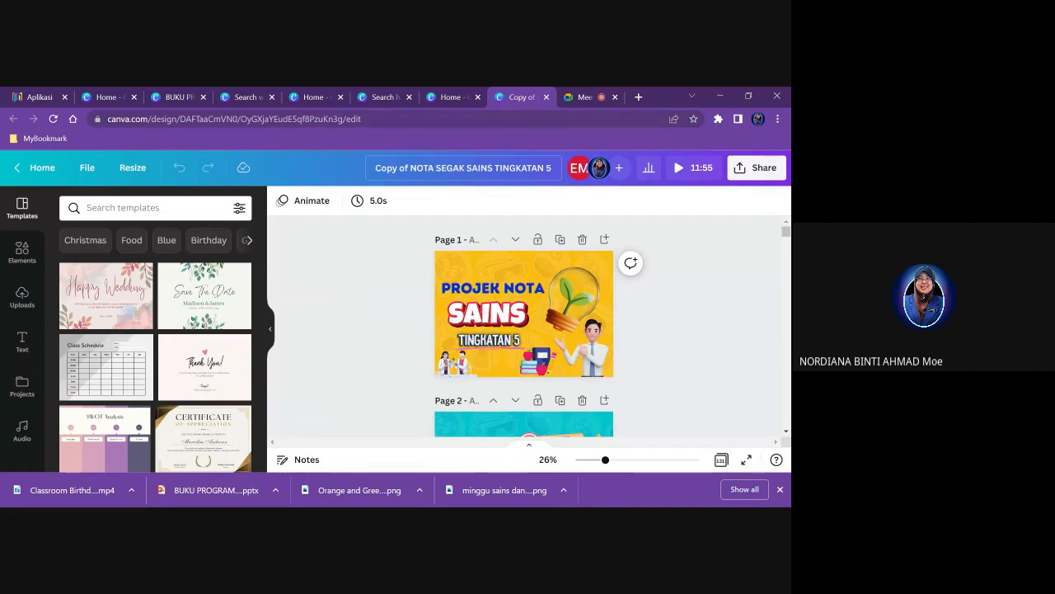
# Go back to the home page's recent designs, open "Copy of Fail Panitia Sains (A4 Document)" in the browser, and view both pages at 36% zoom
pyautogui.click(42, 170)
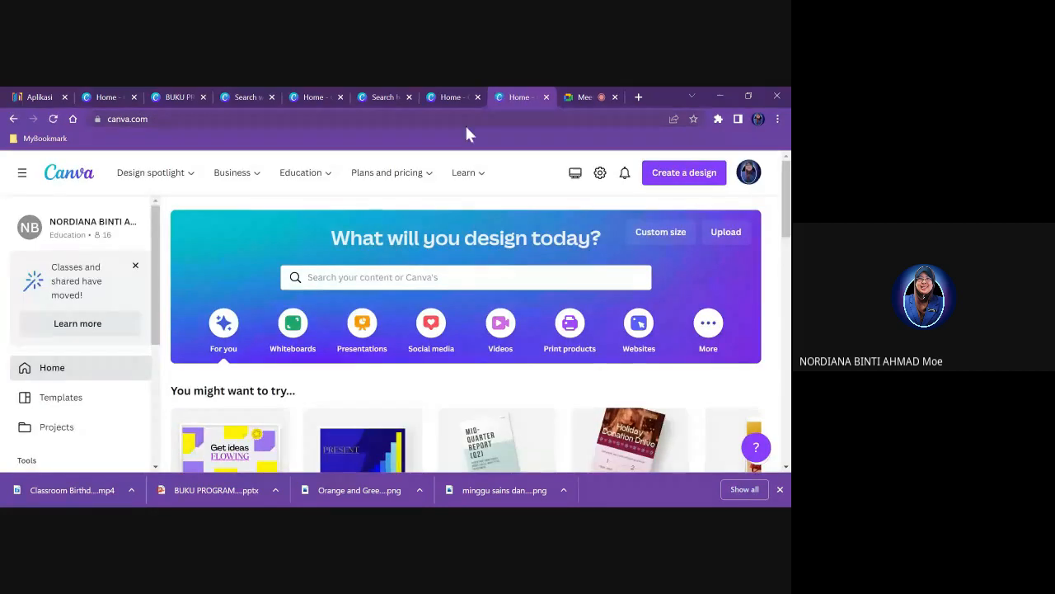
pyautogui.click(438, 104)
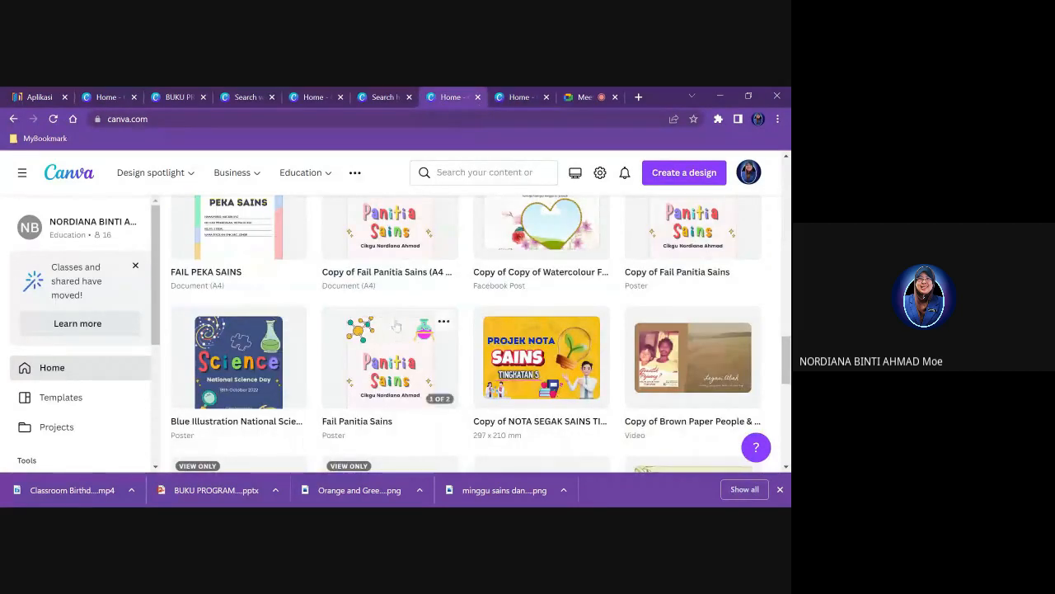
pyautogui.scroll(1, 222, 300)
pyautogui.scroll(2, 222, 301)
pyautogui.scroll(-2, 222, 301)
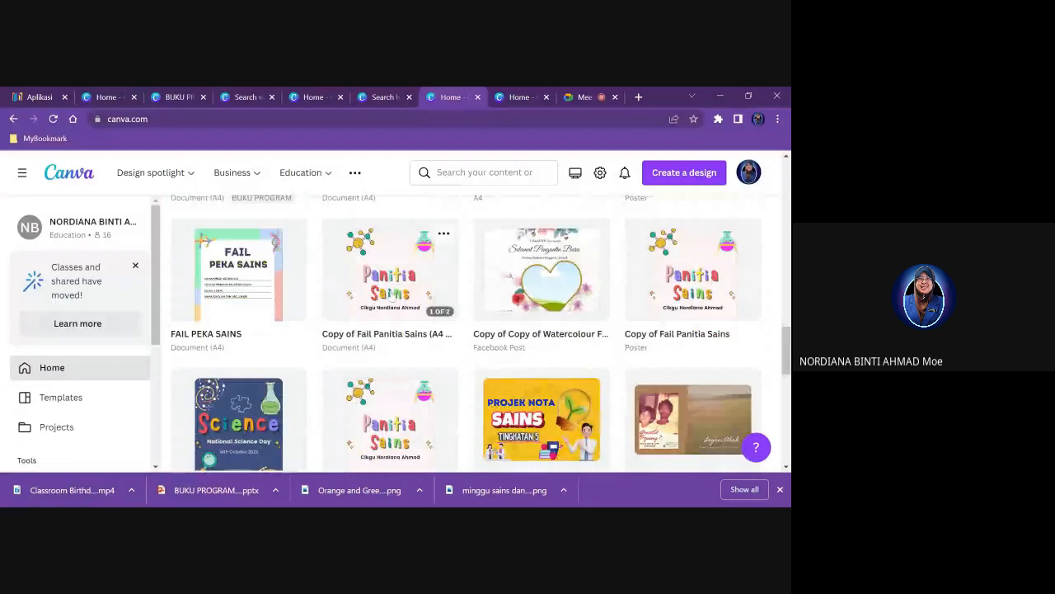
pyautogui.click(437, 309)
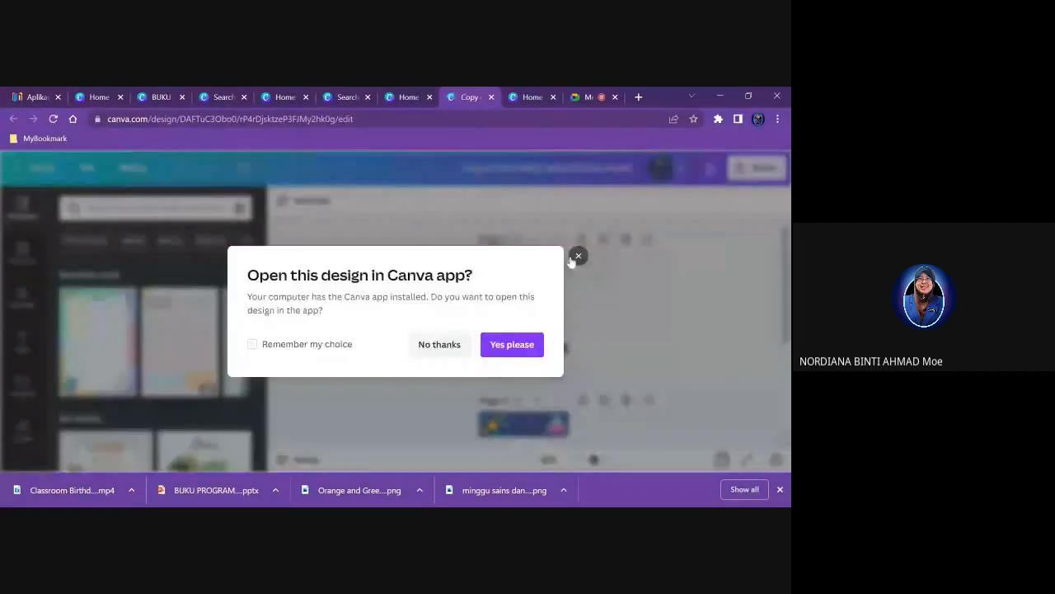
pyautogui.click(575, 260)
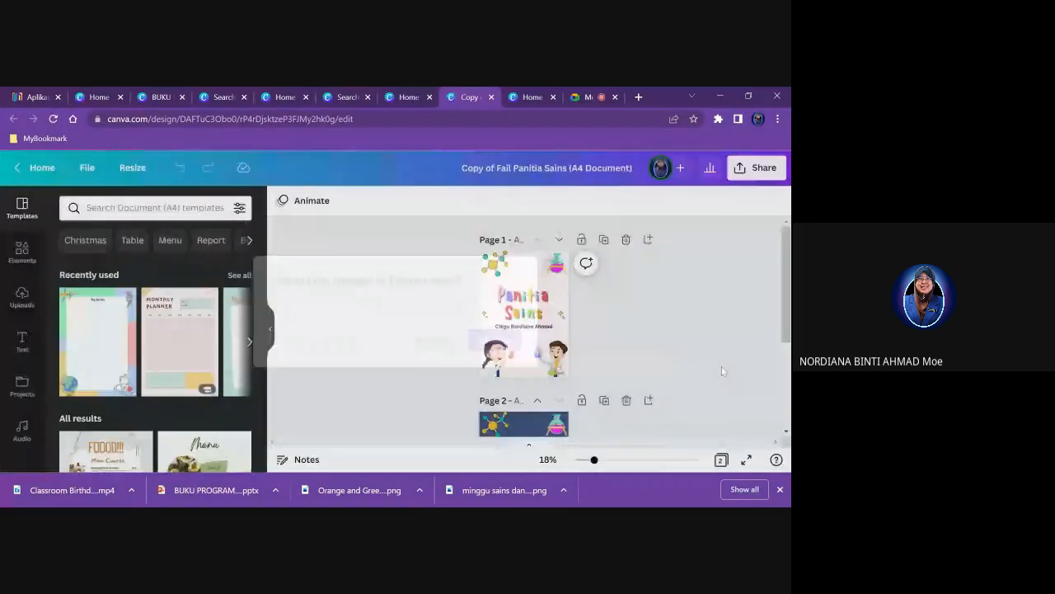
pyautogui.moveTo(594, 460)
pyautogui.mouseDown()
pyautogui.moveTo(626, 461)
pyautogui.moveTo(615, 460)
pyautogui.mouseUp()
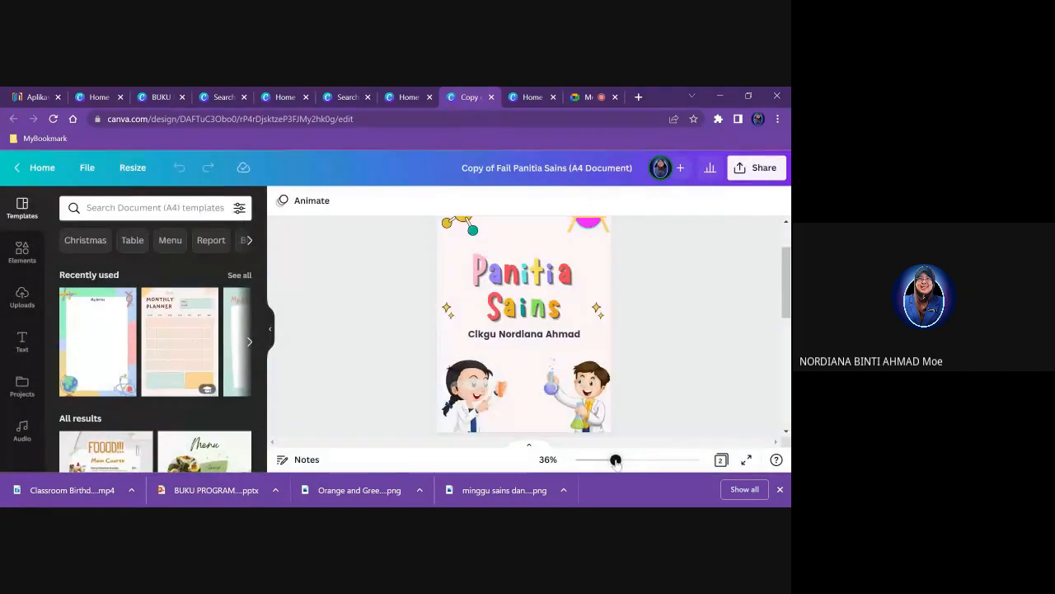
pyautogui.scroll(-5, 640, 370)
pyautogui.scroll(-3, 639, 368)
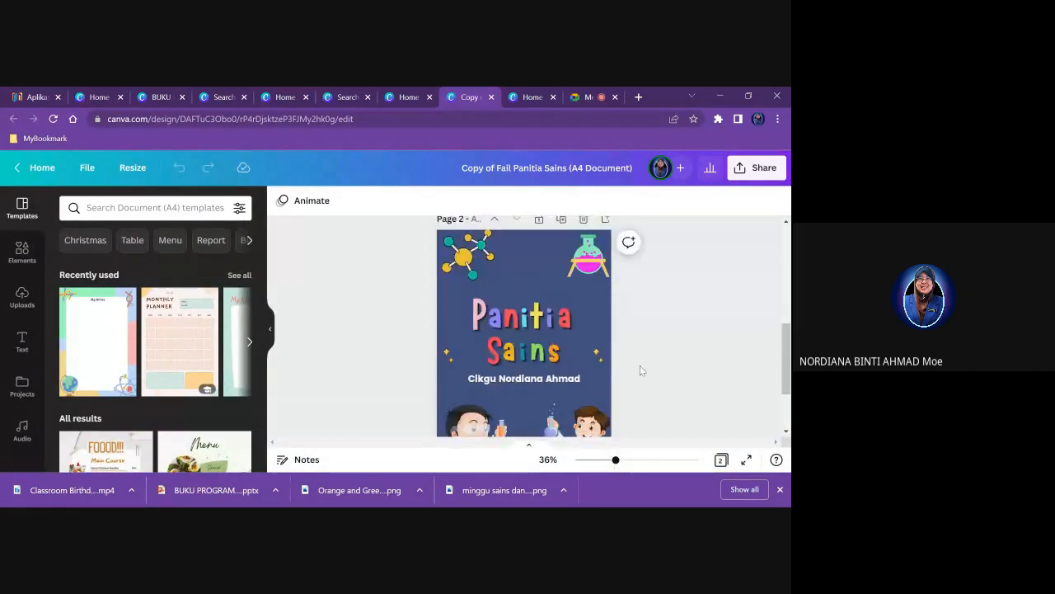
pyautogui.scroll(5, 640, 366)
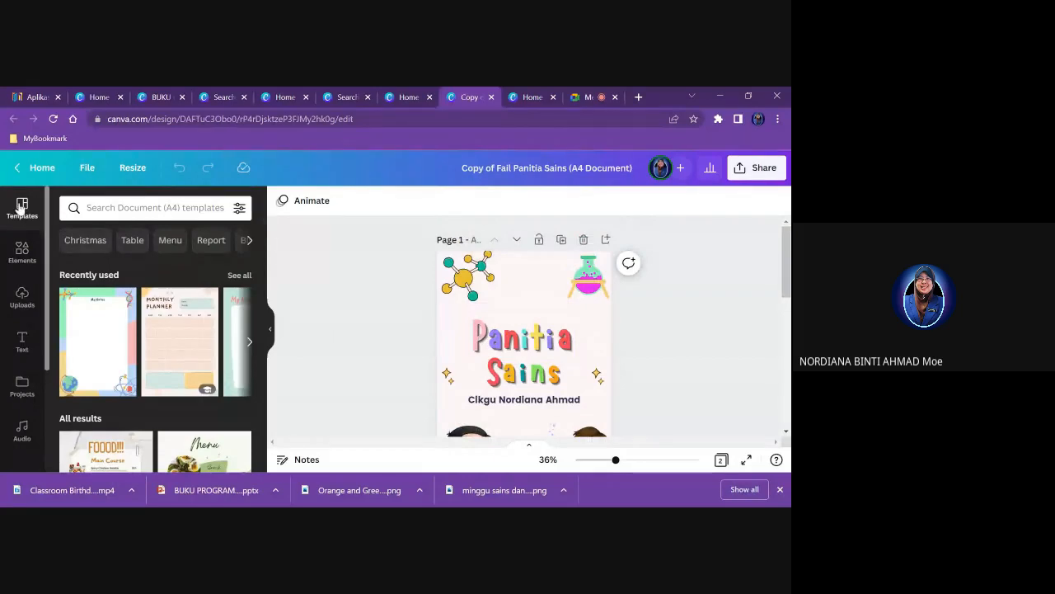
# Search the document templates for "science"
pyautogui.click(131, 207)
pyautogui.write('science')
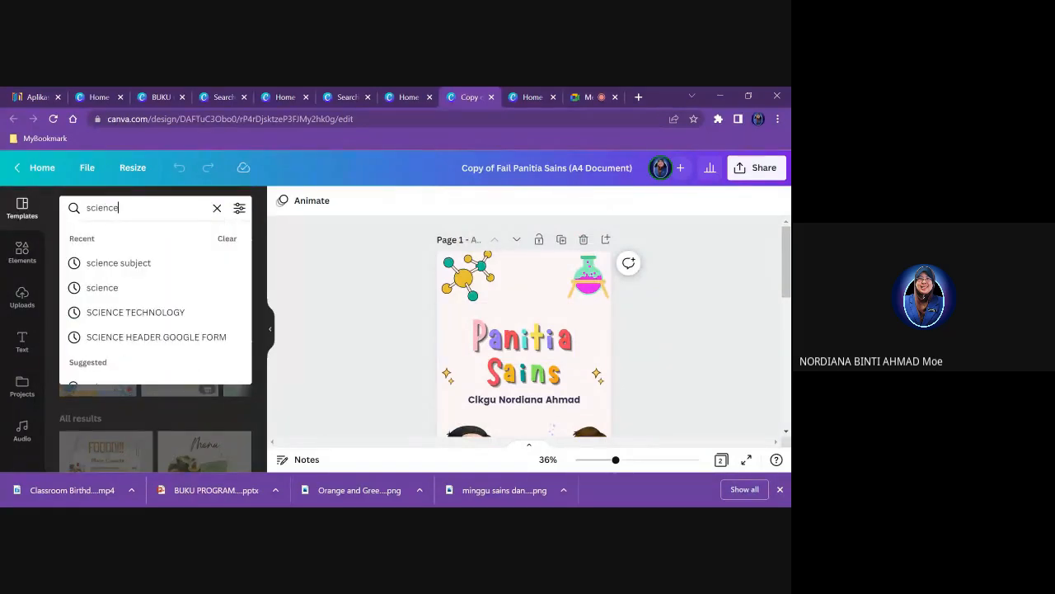
pyautogui.press('Return')
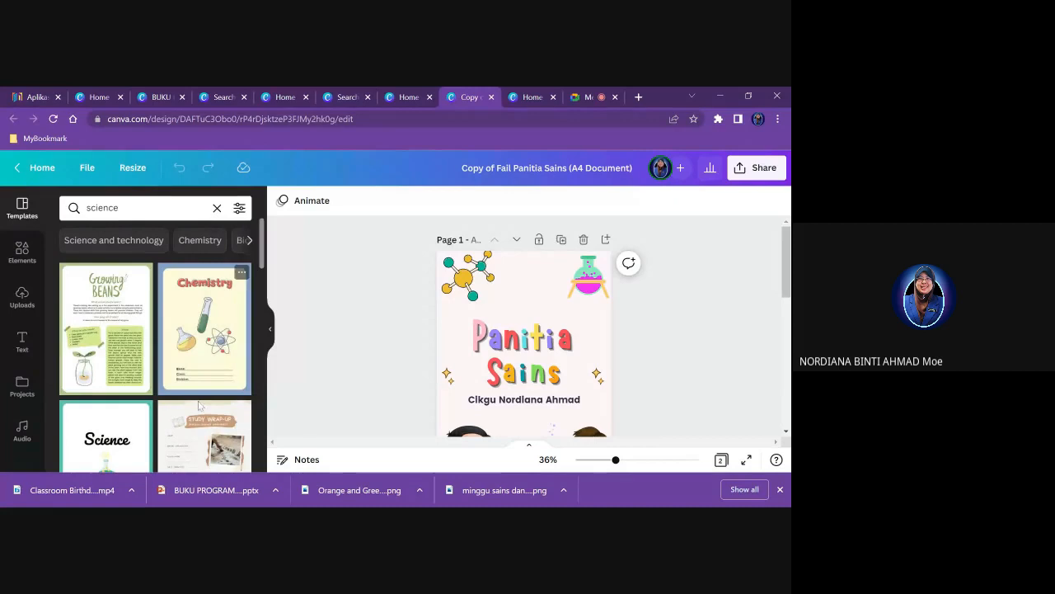
# Add a third page to the document and apply the blue-bordered Chemistry cover template to it
pyautogui.scroll(-3, 216, 360)
pyautogui.scroll(-6, 525, 396)
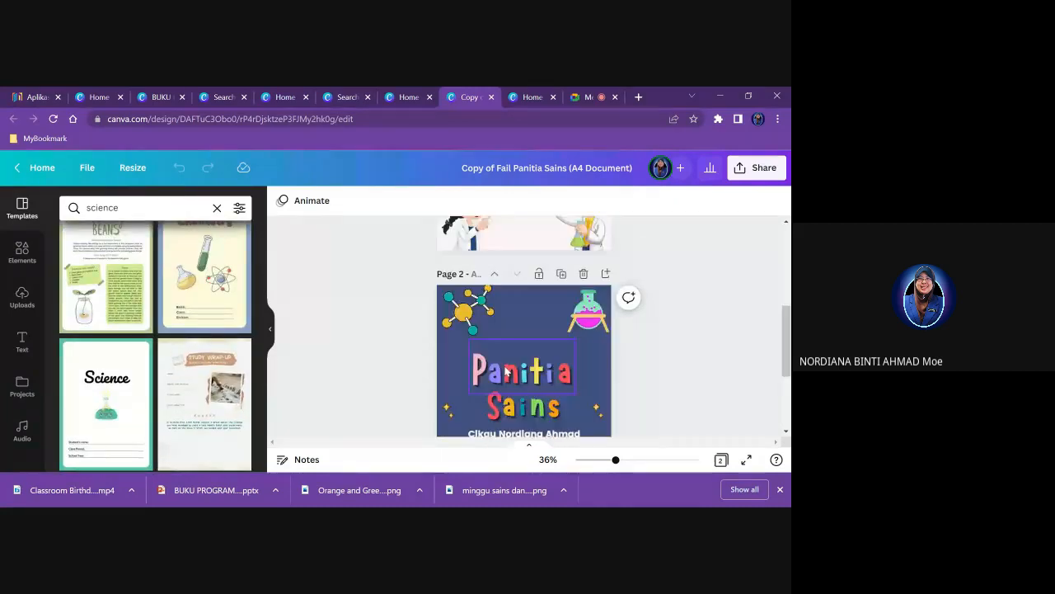
pyautogui.click(525, 407)
pyautogui.click(200, 266)
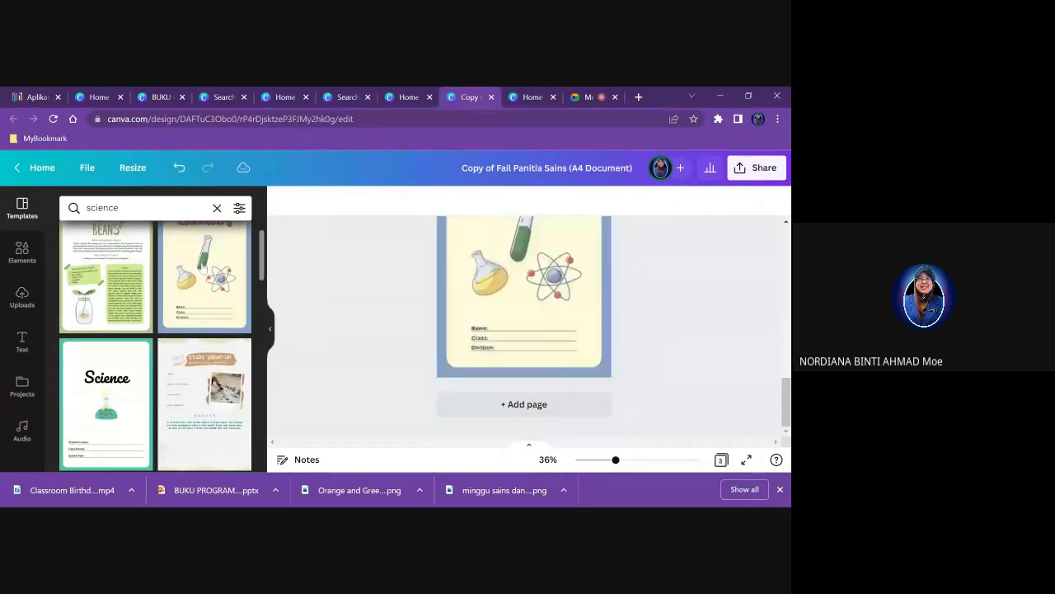
pyautogui.scroll(2, 577, 304)
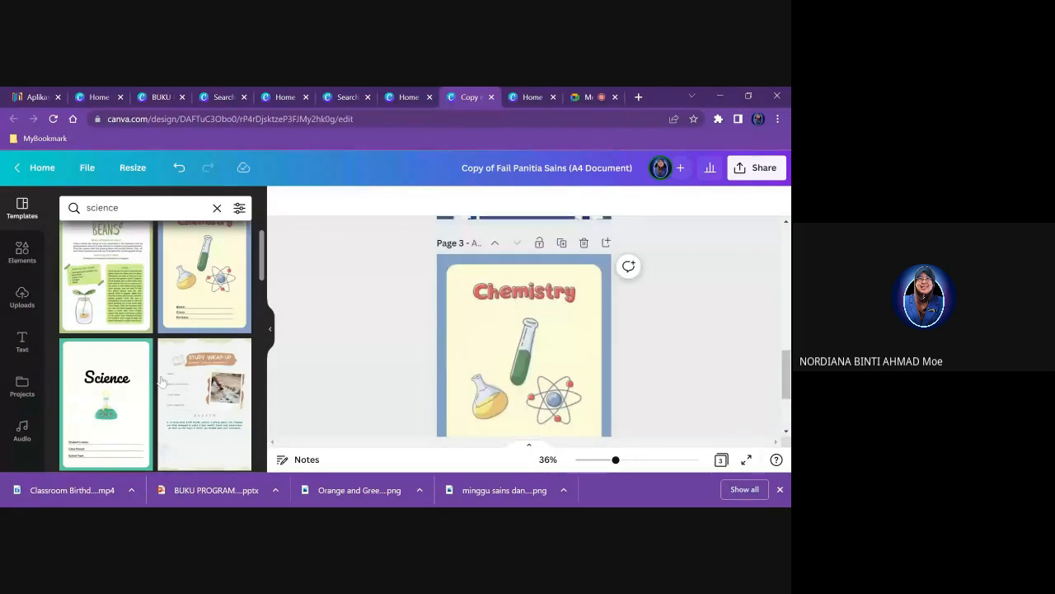
pyautogui.scroll(-3, 163, 381)
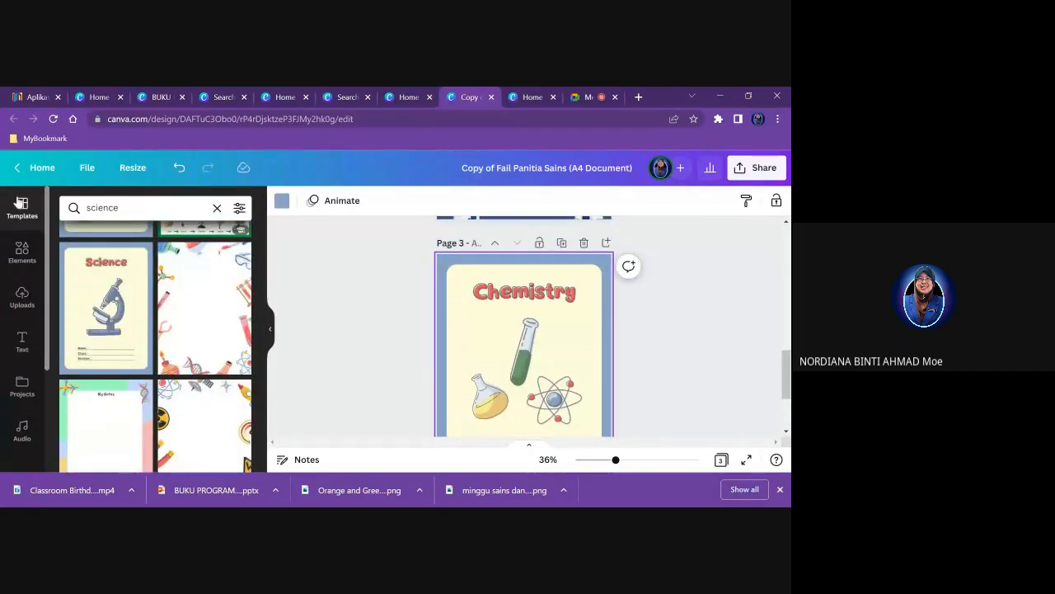
# Replace the template search term with "geography" and run the search
pyautogui.click(64, 208)
pyautogui.press('BackSpace')
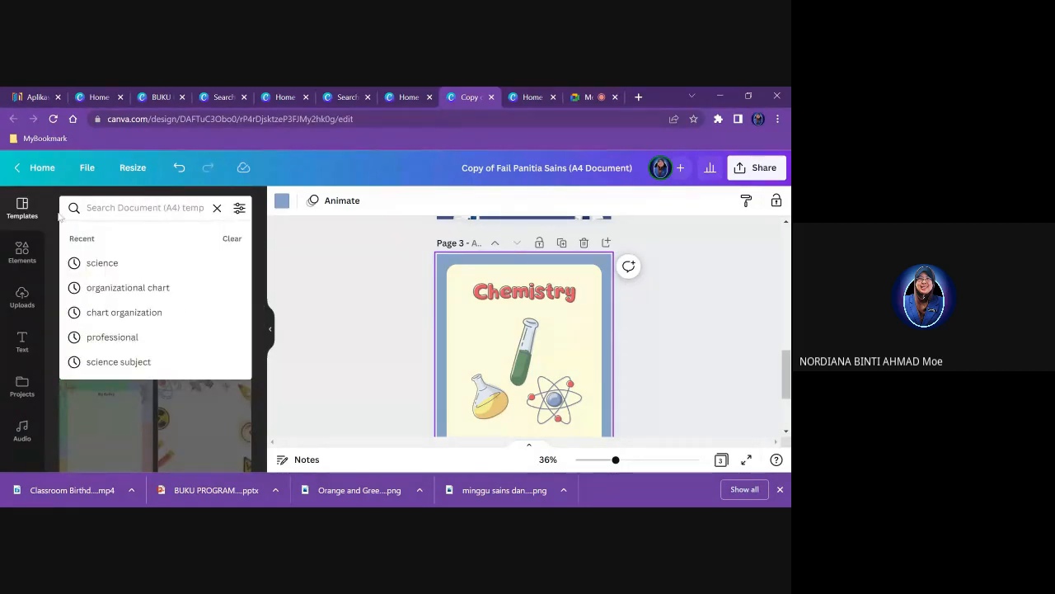
pyautogui.write('geogr')
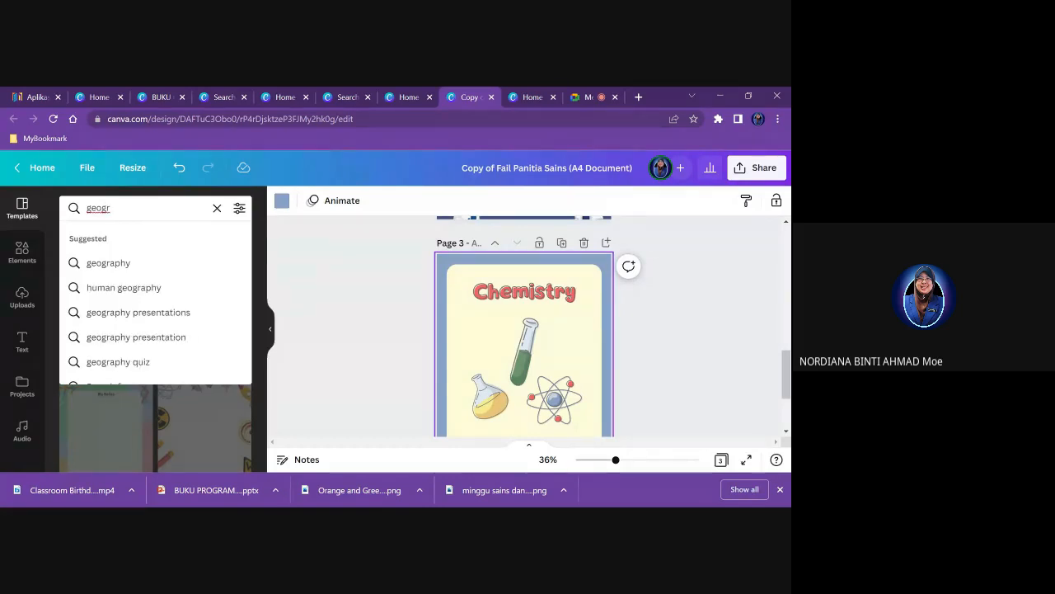
pyautogui.write('raphy')
pyautogui.press('Return')
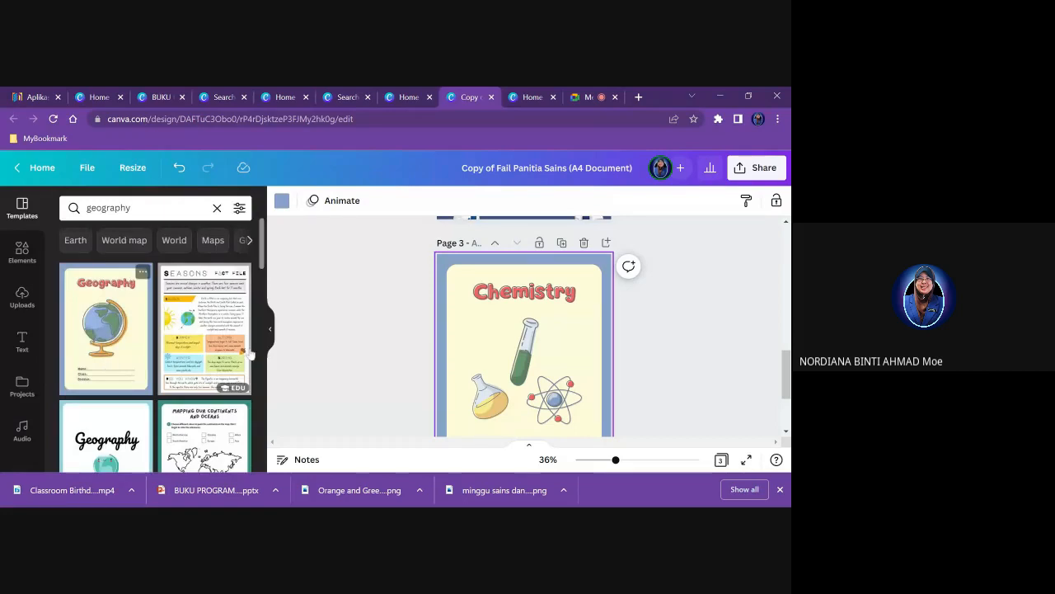
# Add a fourth page to the document and apply the blue-bordered Geography globe cover template to it
pyautogui.scroll(-3, 500, 365)
pyautogui.click(513, 404)
pyautogui.scroll(-3, 98, 255)
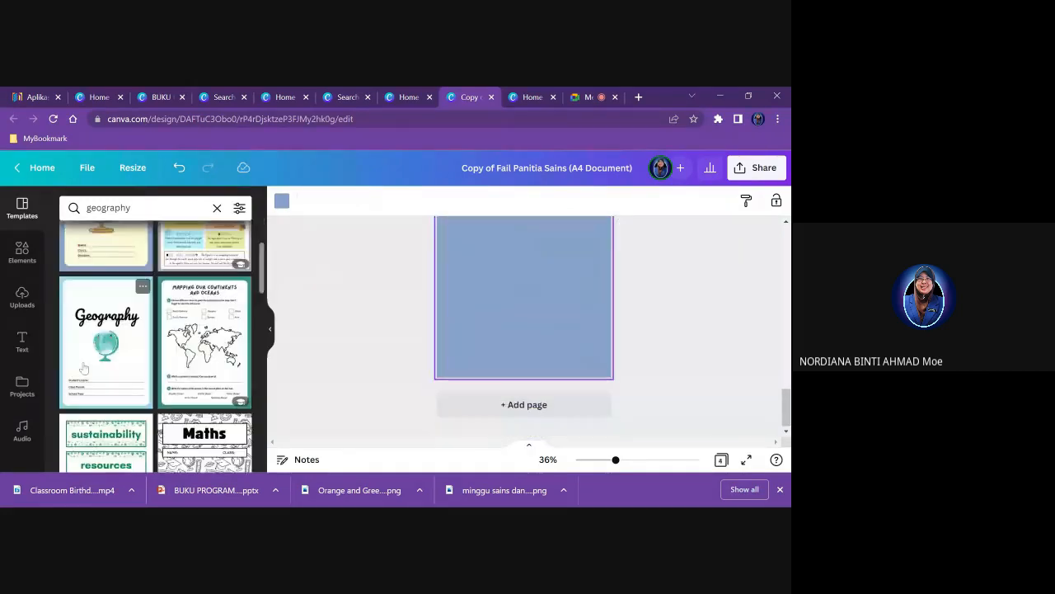
pyautogui.click(98, 256)
pyautogui.scroll(2, 544, 334)
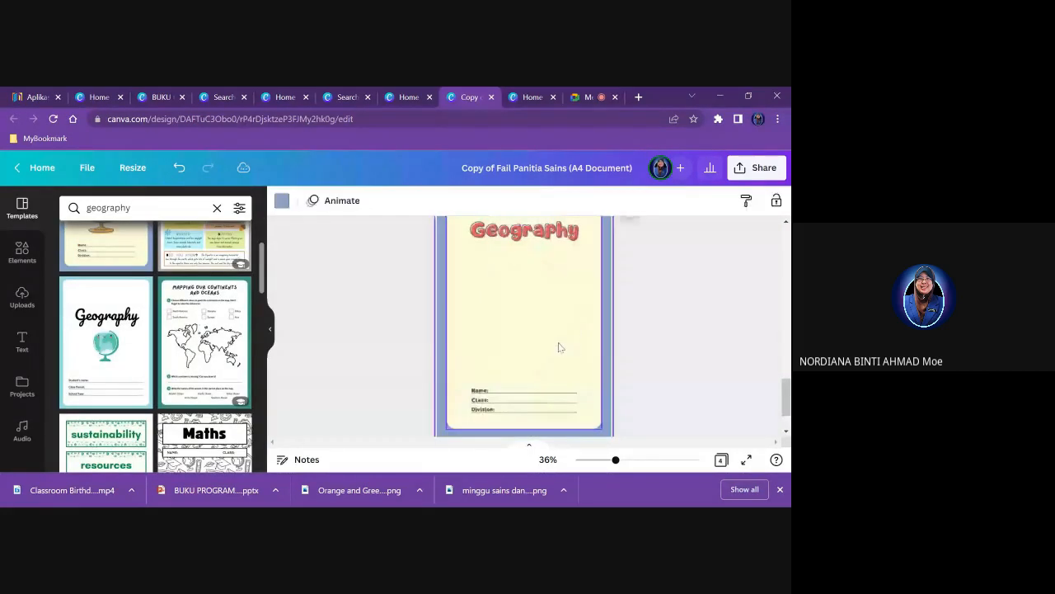
# Open the title text on the Geography cover page for editing and deselect it
pyautogui.click(524, 230)
pyautogui.doubleClick(524, 230)
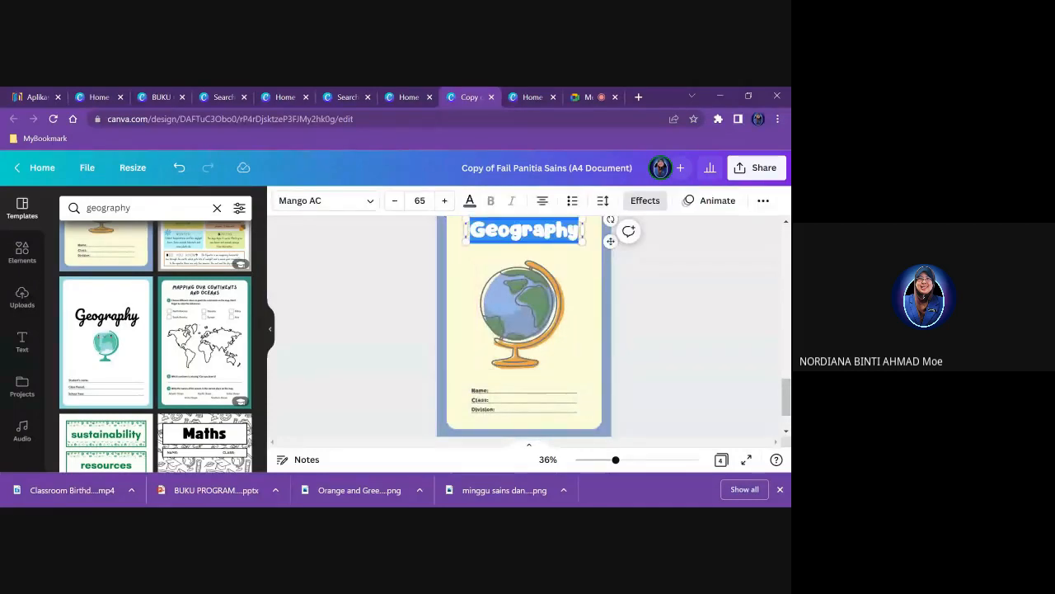
pyautogui.click(614, 344)
pyautogui.scroll(-3, 613, 345)
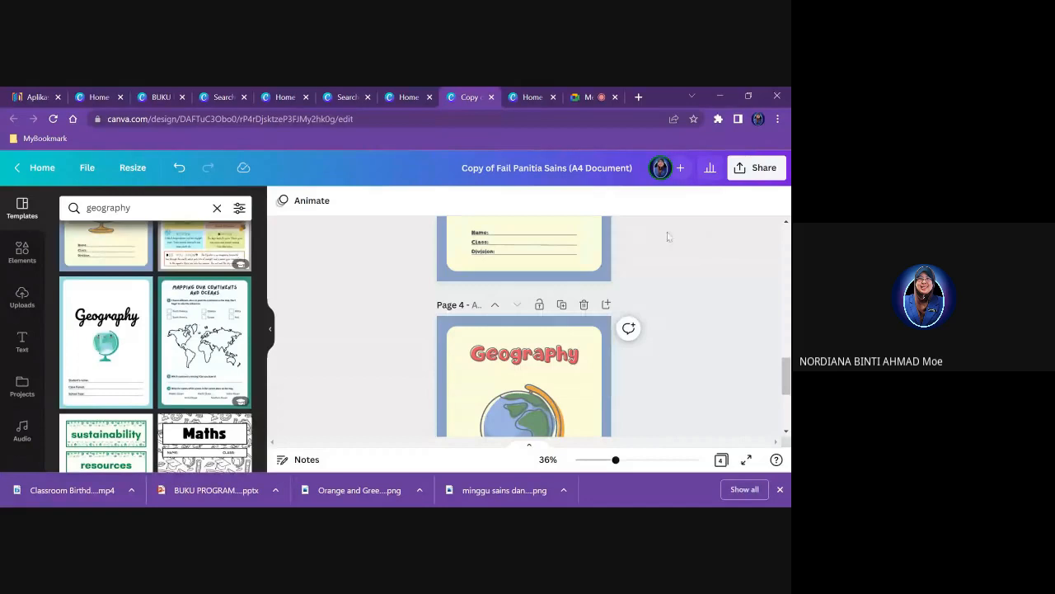
# Switch to the Google Meet call and stop presenting the screen
pyautogui.click(583, 97)
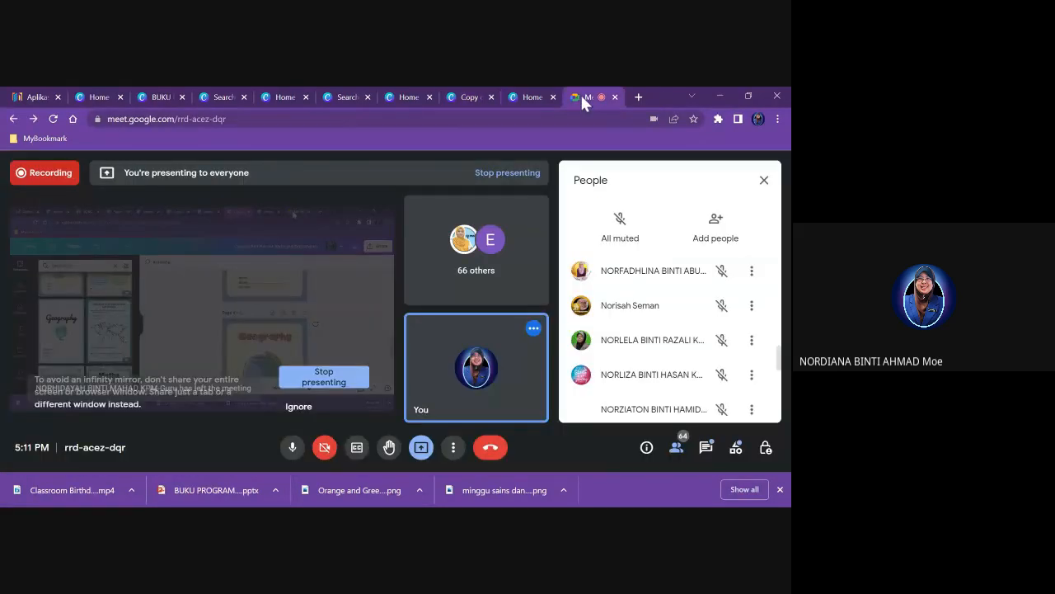
pyautogui.click(305, 385)
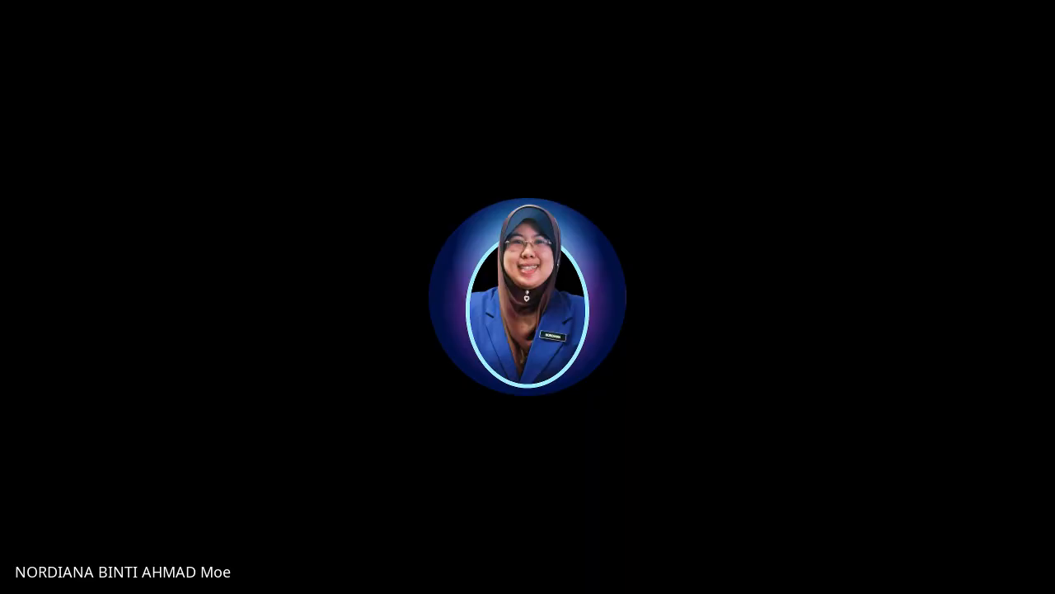
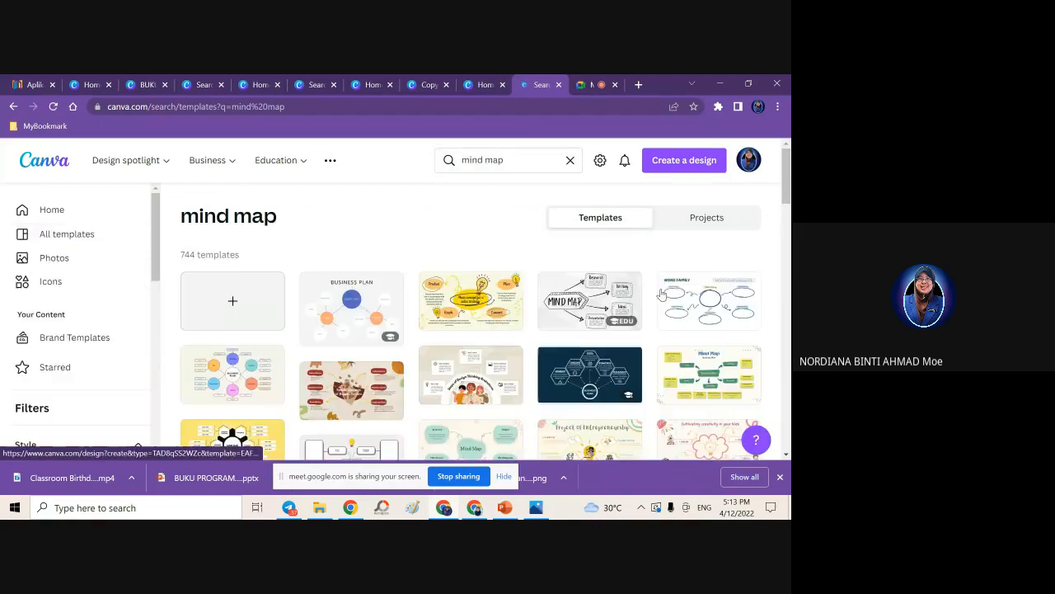
# Open the "Project of Entrepreneurship" template from the mind map results as a new design in the browser
pyautogui.scroll(-1, 766, 276)
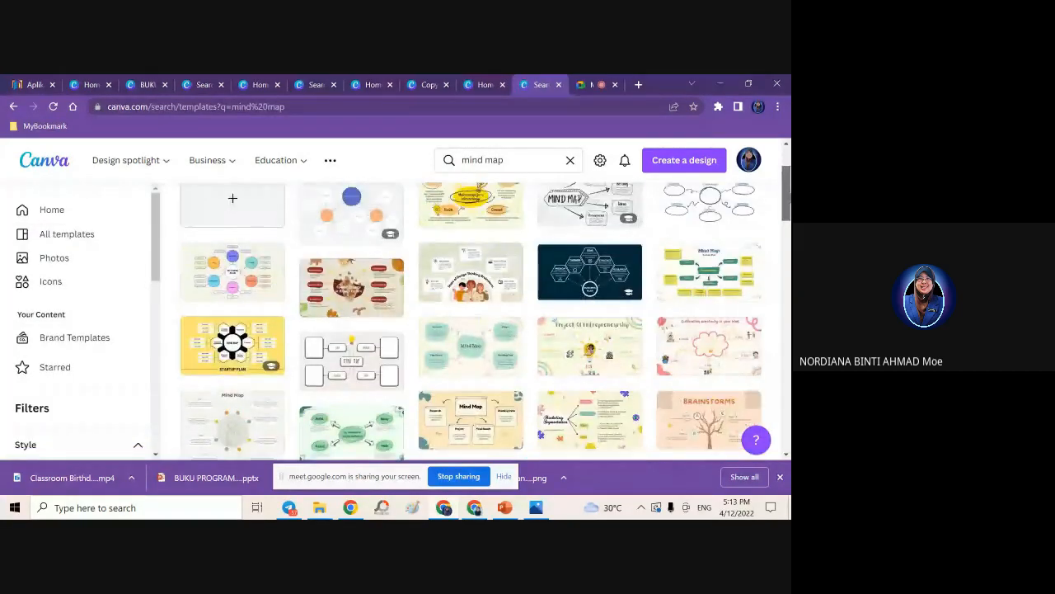
pyautogui.click(581, 360)
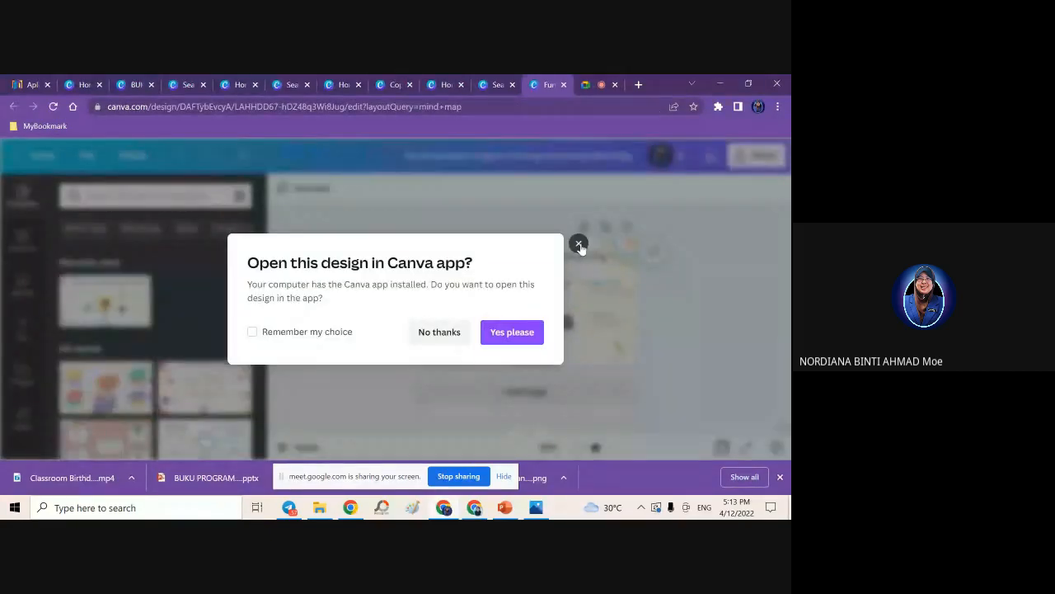
pyautogui.click(578, 243)
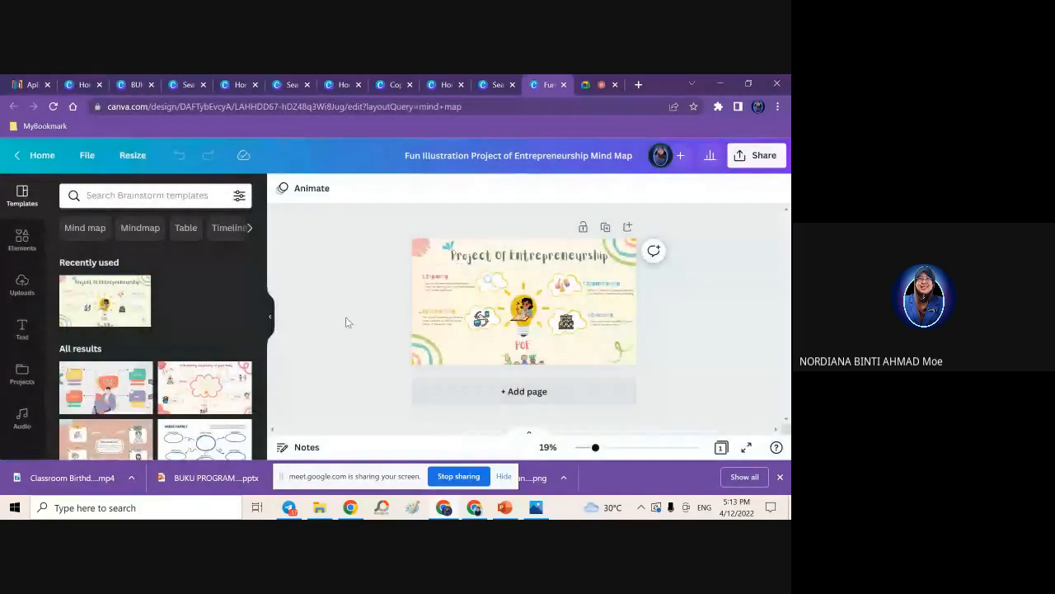
# Add a second page to the mind map design and apply the "Cultivating creativity in your kids" template to it
pyautogui.click(511, 395)
pyautogui.scroll(1, 558, 357)
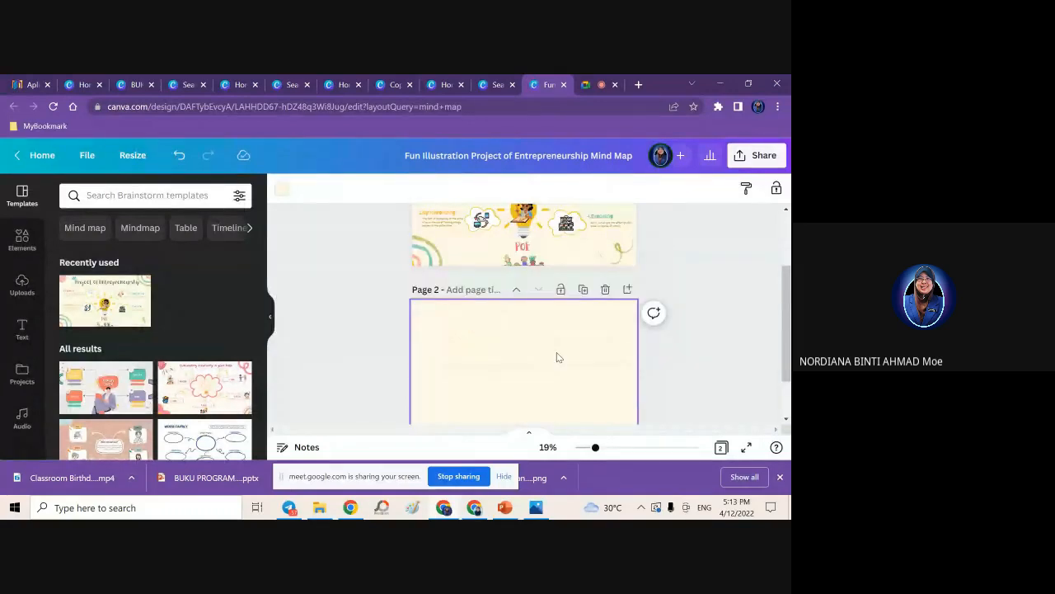
pyautogui.click(205, 387)
pyautogui.scroll(2, 684, 220)
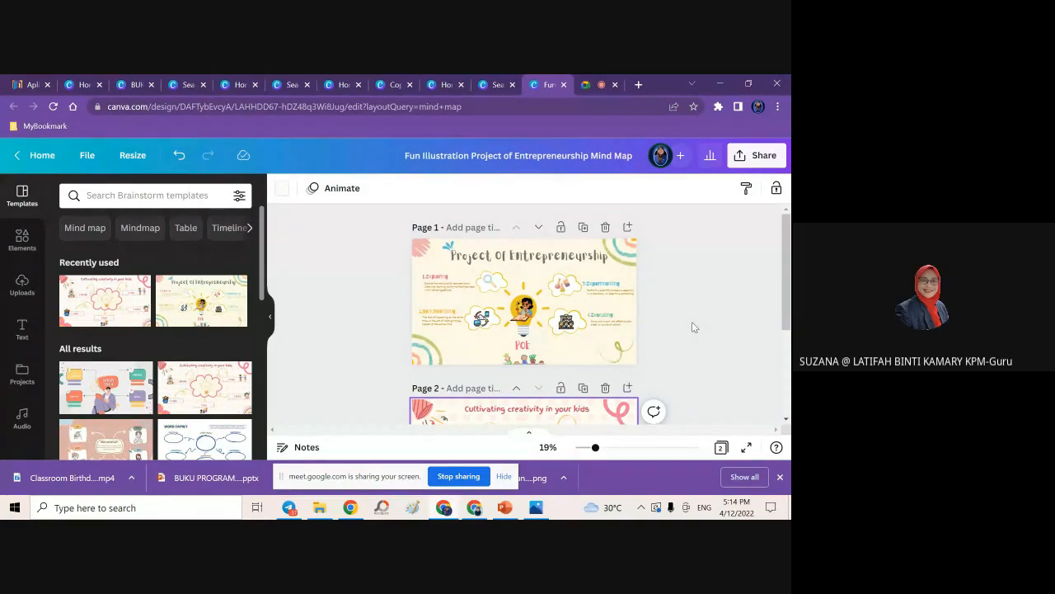
# Choose PDF Standard as the mind map's download file type, and close the sharing options without downloading
pyautogui.click(770, 157)
pyautogui.scroll(-2, 719, 350)
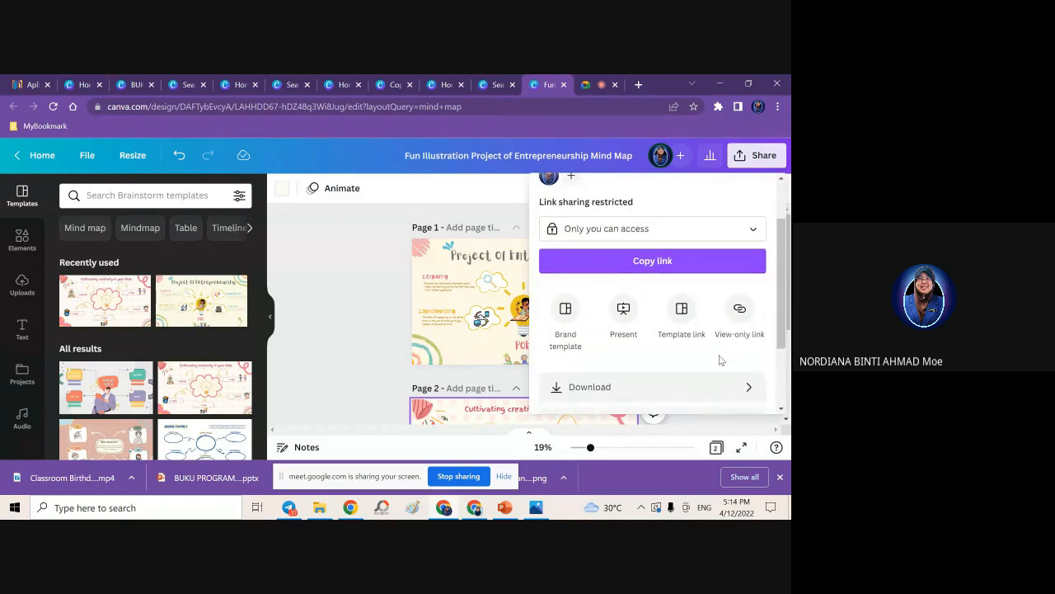
pyautogui.scroll(-1, 709, 346)
pyautogui.click(700, 330)
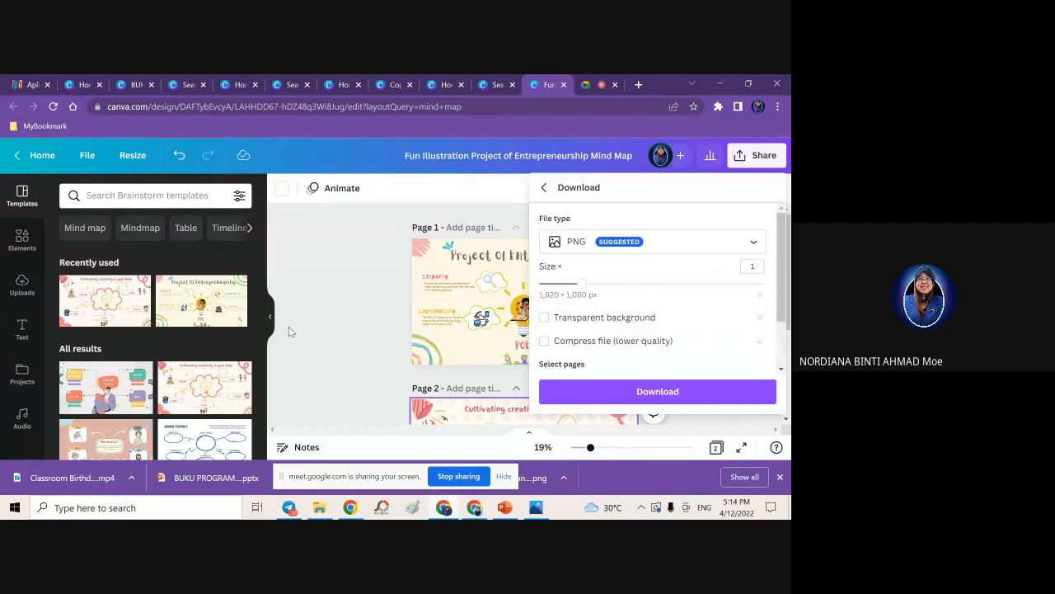
pyautogui.click(752, 241)
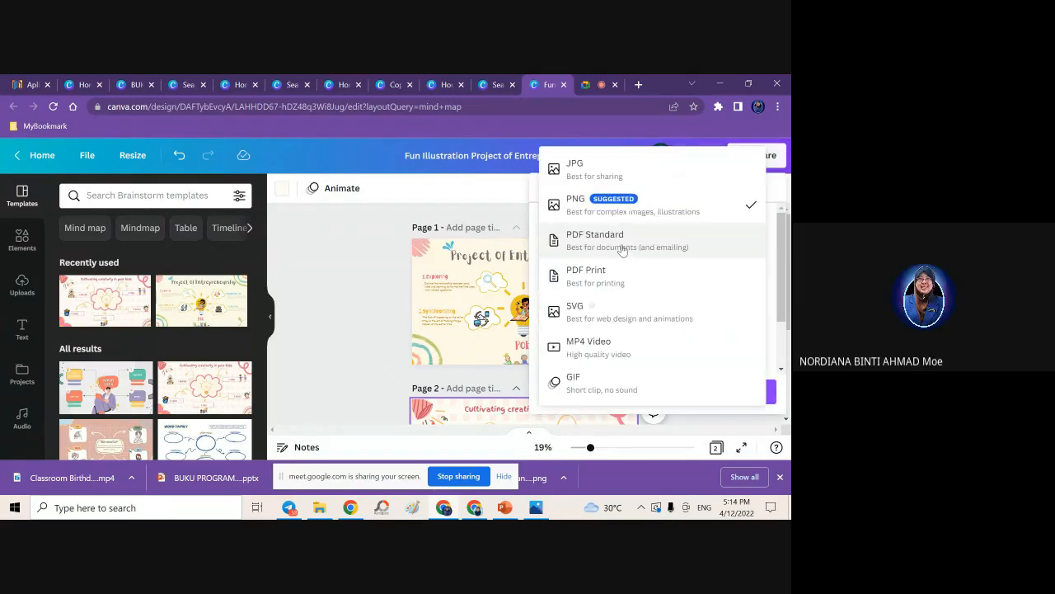
pyautogui.click(623, 247)
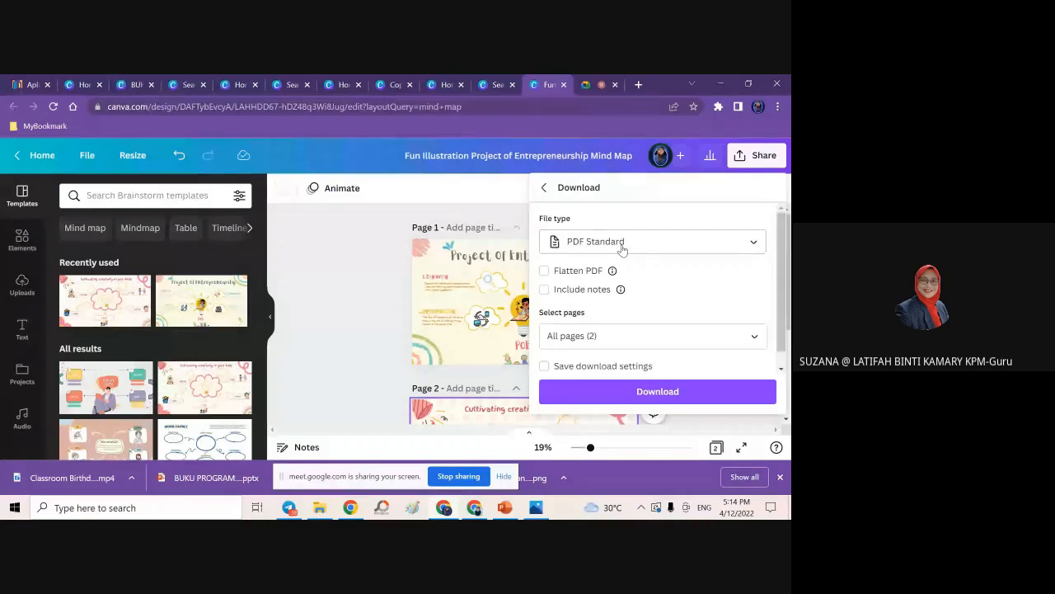
pyautogui.click(380, 323)
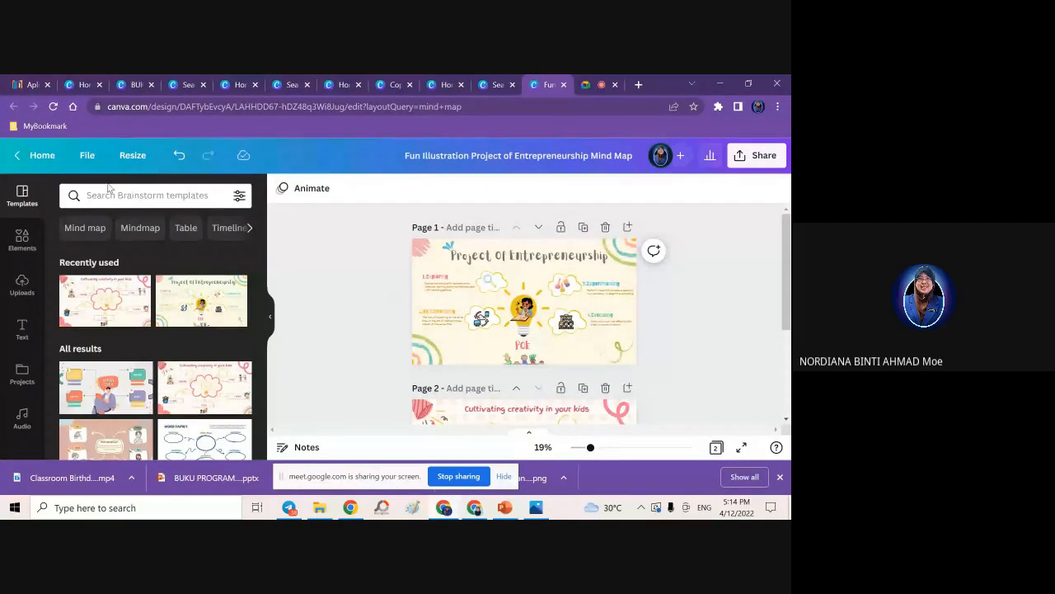
# Create a resized copy of the mind map design in A4 Document format and keep it in the browser
pyautogui.click(132, 154)
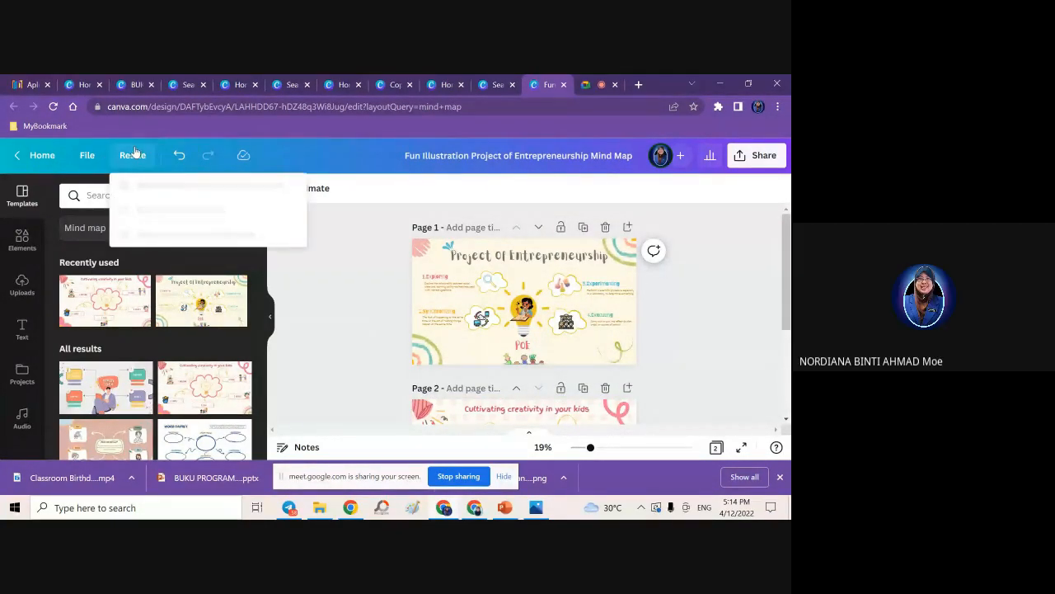
pyautogui.click(138, 324)
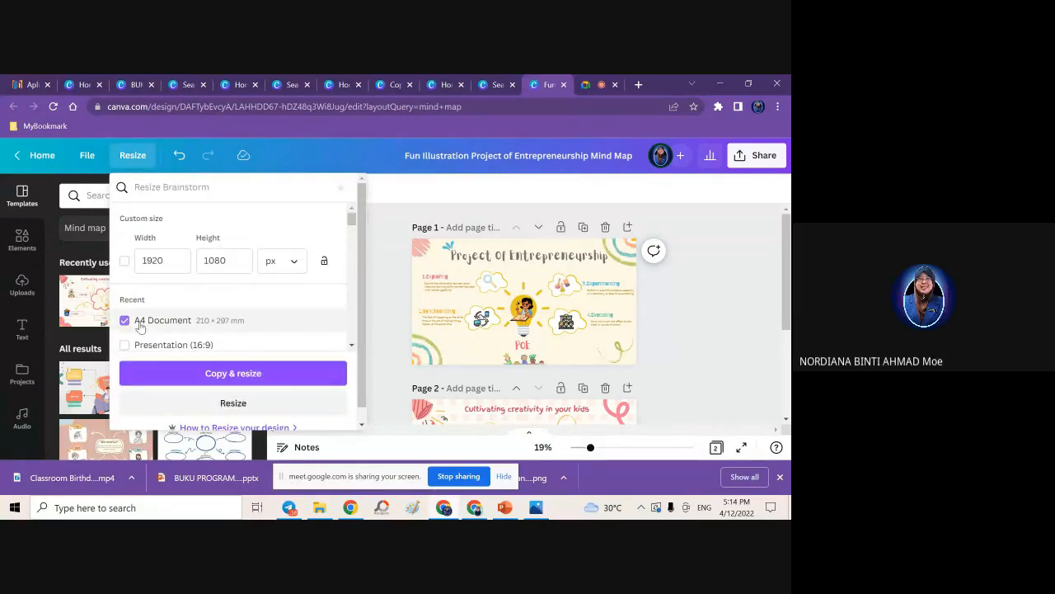
pyautogui.click(215, 372)
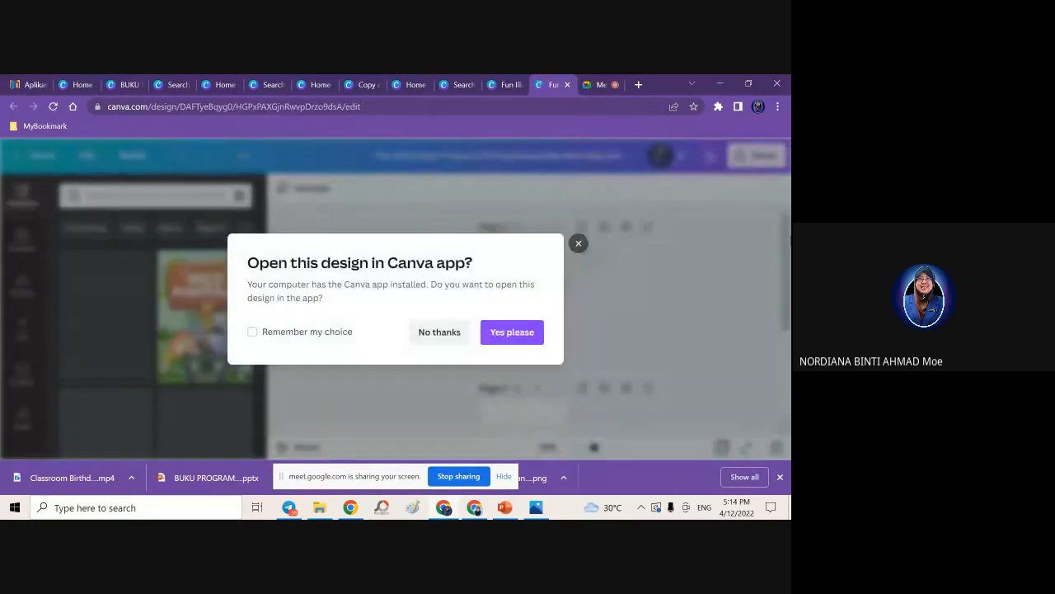
pyautogui.click(579, 243)
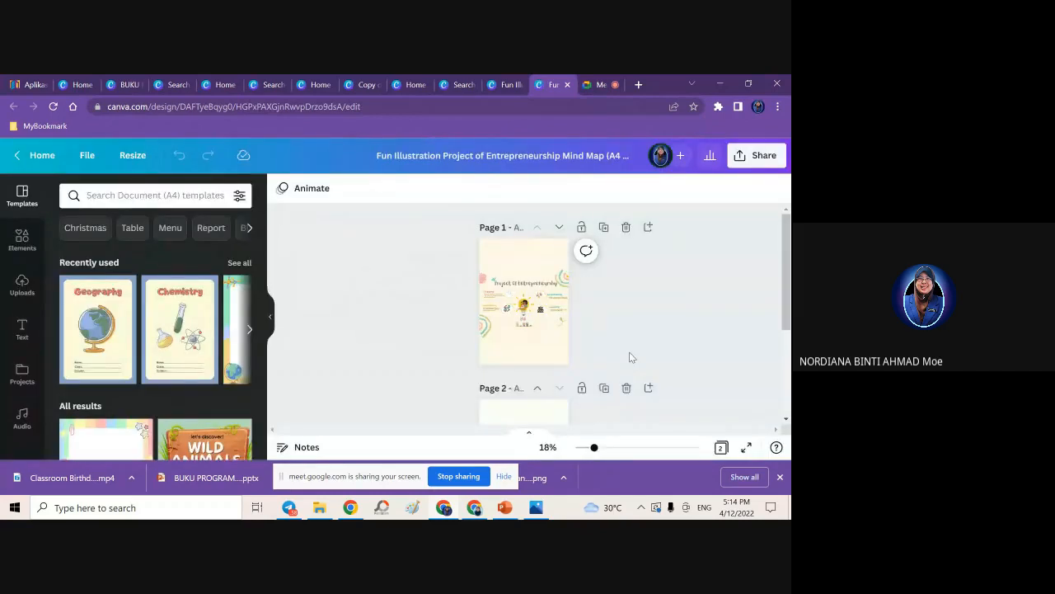
# Shift all the mind map elements on page 1 of the A4 copy slightly upward together
pyautogui.moveTo(450, 257); pyautogui.dragTo(619, 355)
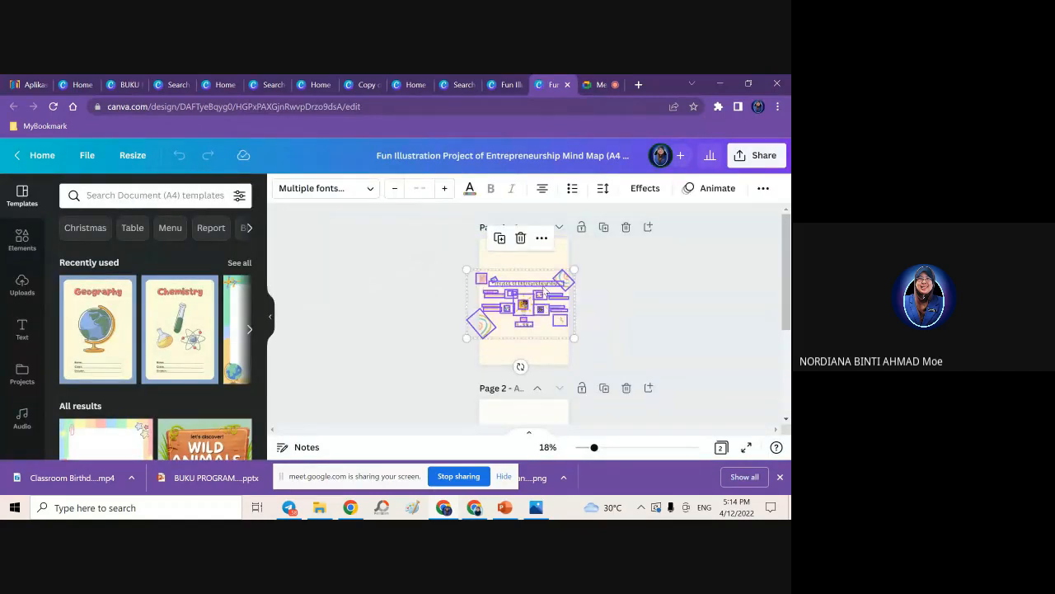
pyautogui.moveTo(575, 269)
pyautogui.mouseDown()
pyautogui.moveTo(611, 238)
pyautogui.moveTo(592, 262)
pyautogui.moveTo(577, 249)
pyautogui.moveTo(580, 266)
pyautogui.mouseUp()
pyautogui.click(599, 301)
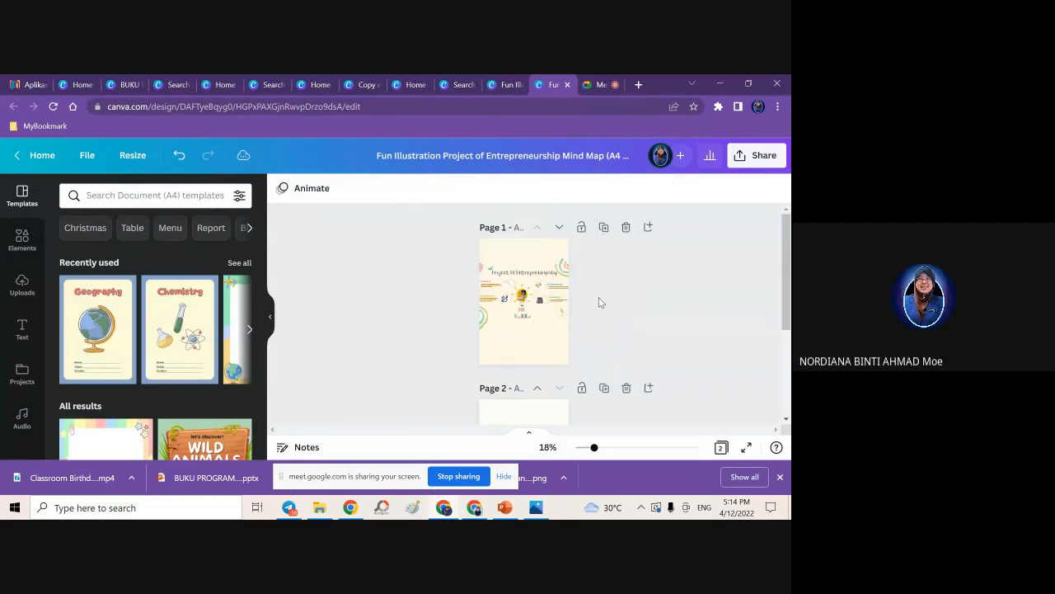
pyautogui.scroll(-3, 598, 325)
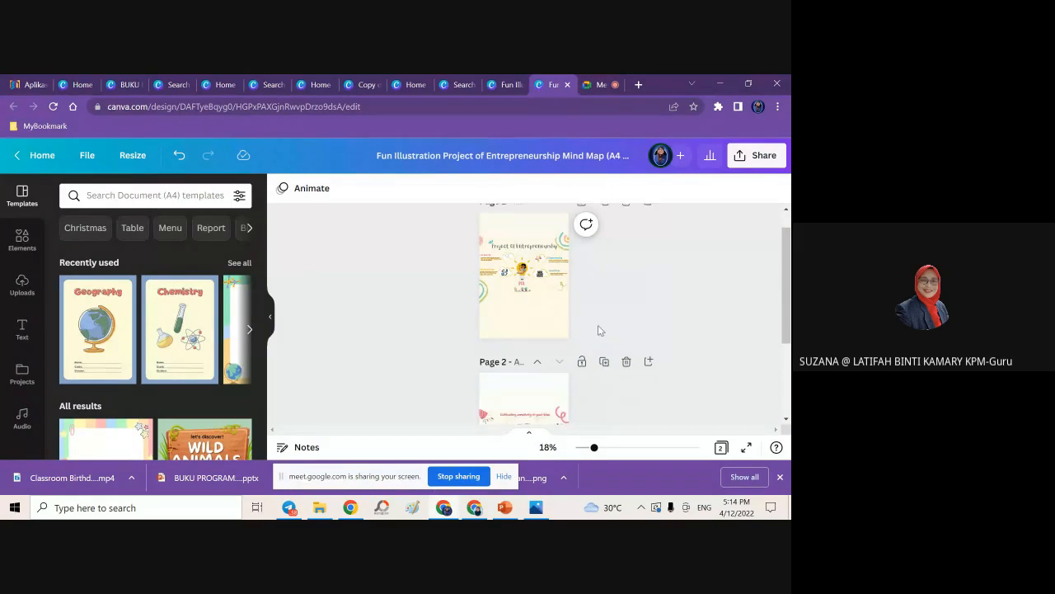
pyautogui.scroll(1, 451, 329)
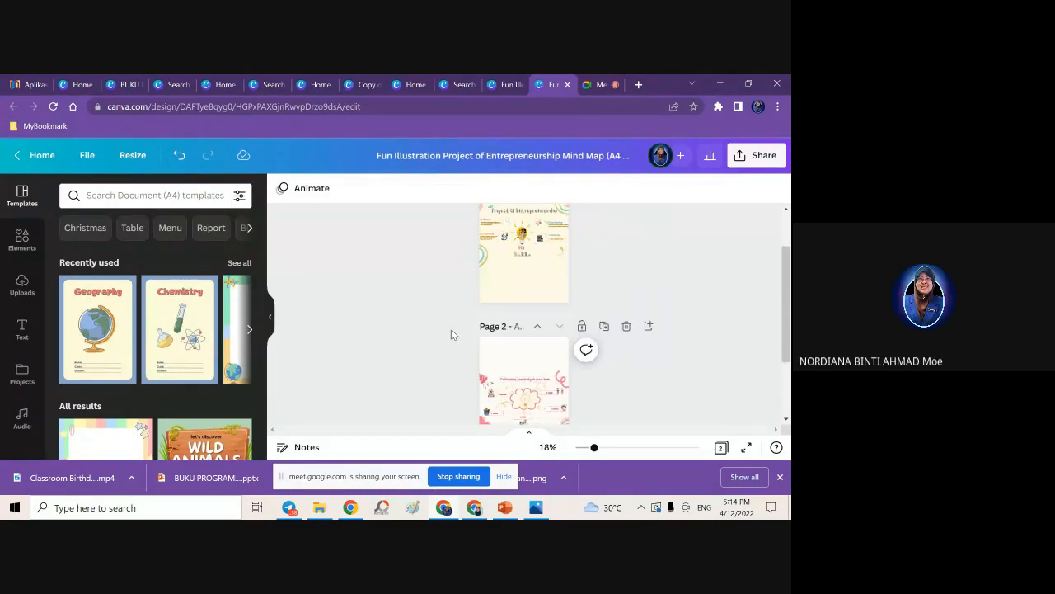
# Review the mind map template results and the original mind map design, and return to the A4 copy
pyautogui.click(507, 84)
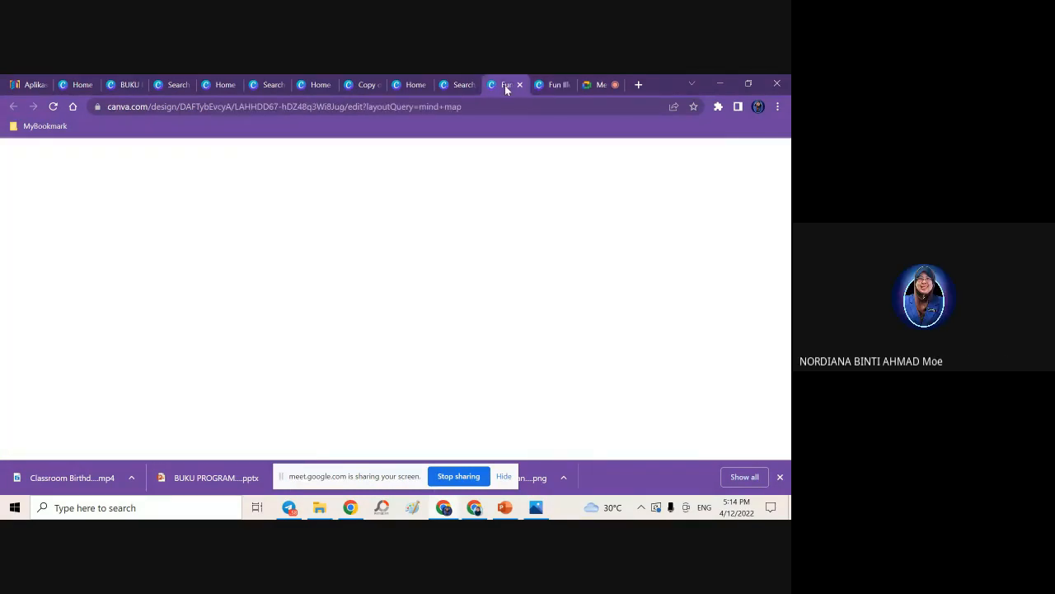
pyautogui.click(458, 84)
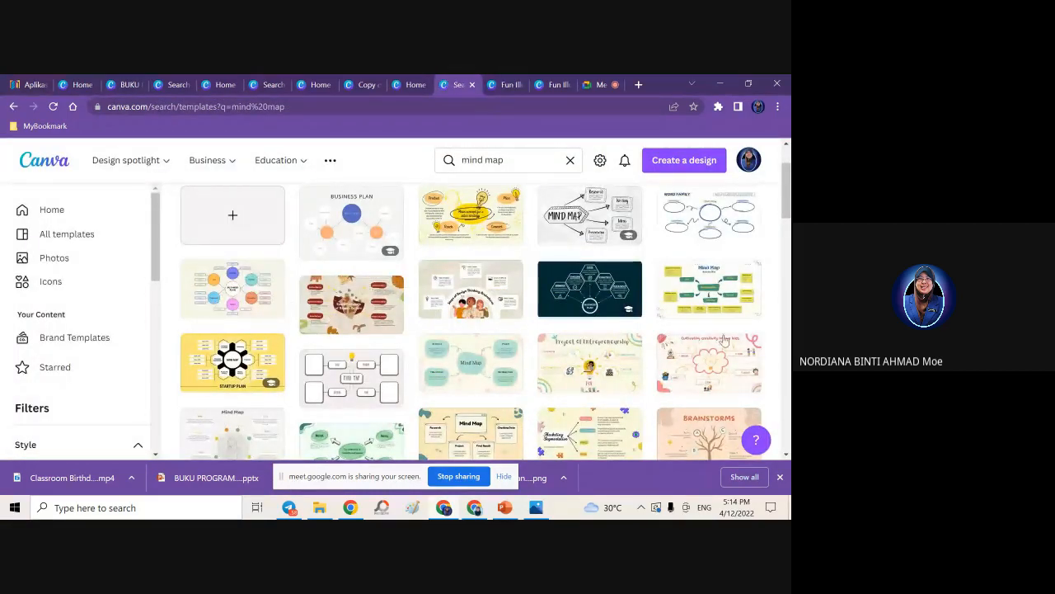
pyautogui.scroll(-2, 452, 416)
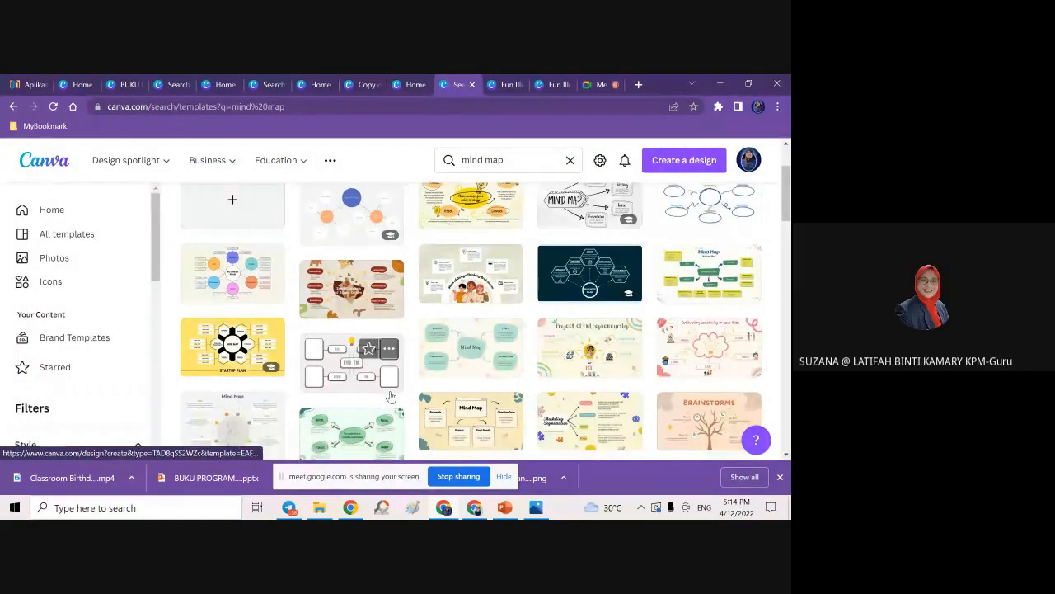
pyautogui.click(516, 89)
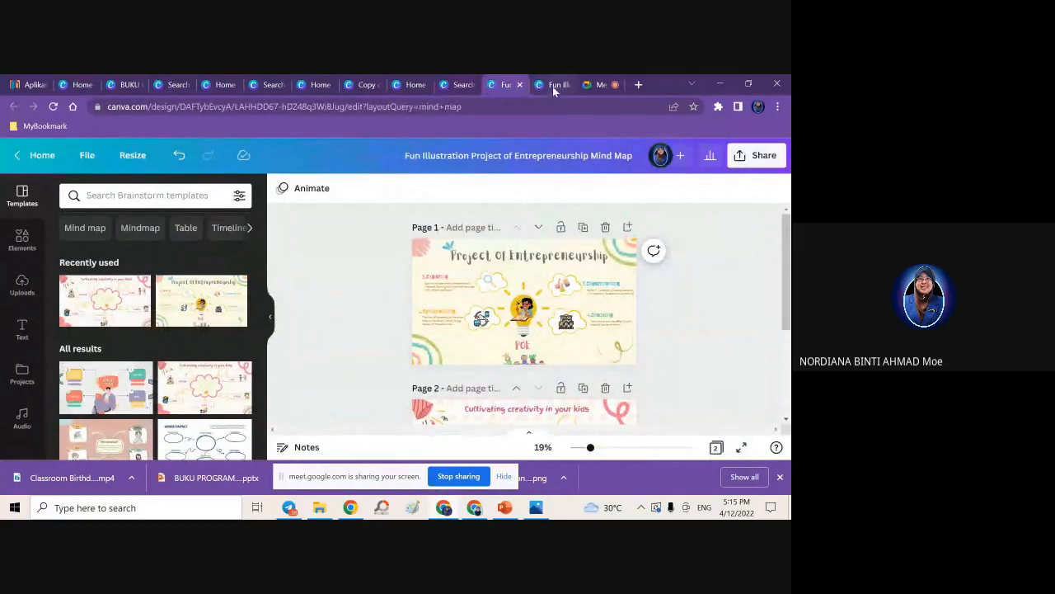
pyautogui.click(552, 86)
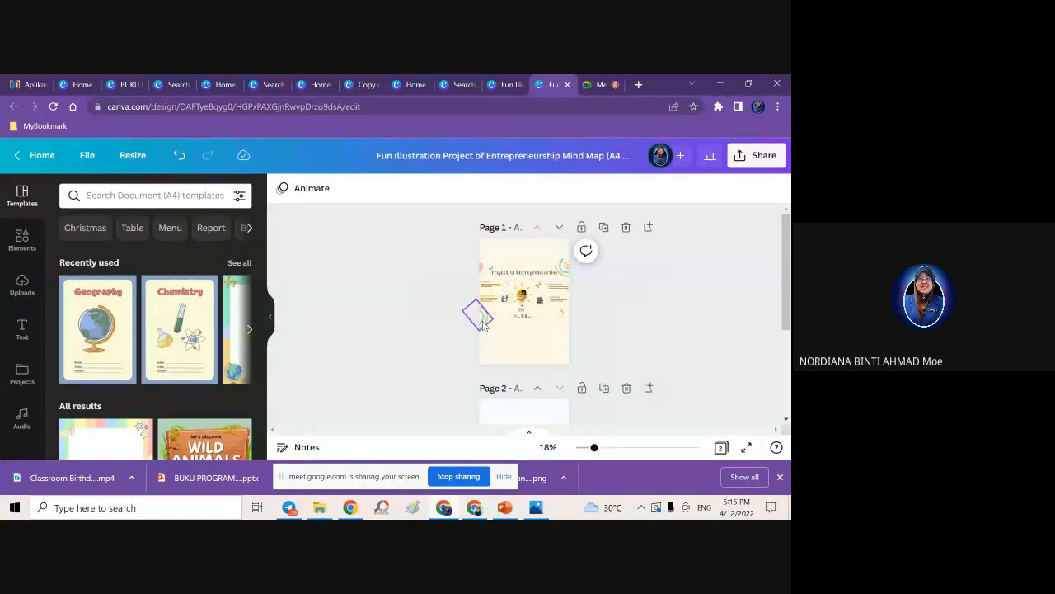
# Try different zoom levels on the A4 copy and view the upper part of page 1 at 40%
pyautogui.click(642, 449)
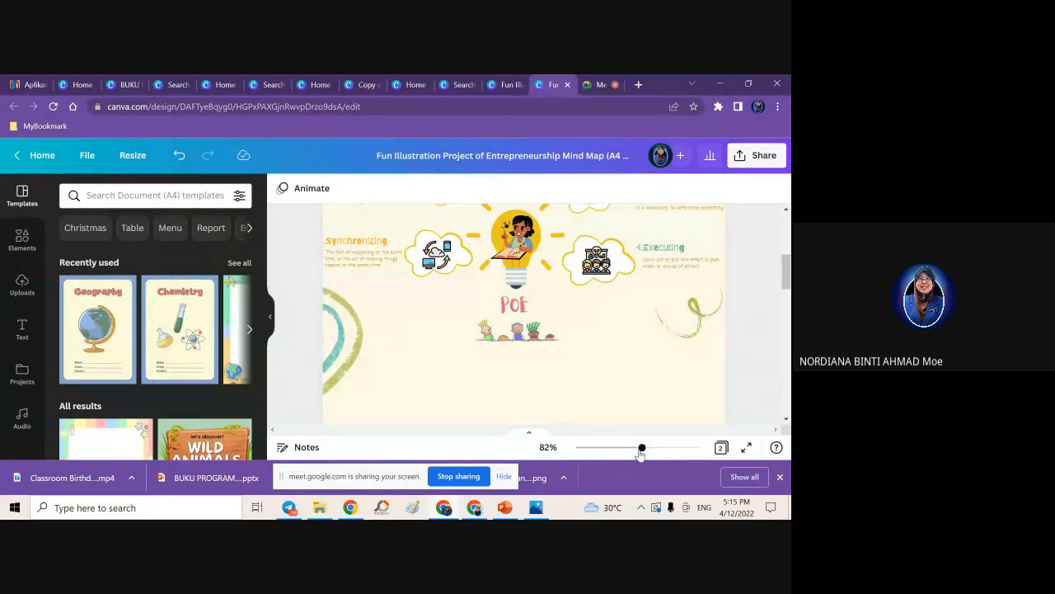
pyautogui.moveTo(643, 448)
pyautogui.mouseDown()
pyautogui.moveTo(656, 449)
pyautogui.moveTo(582, 450)
pyautogui.moveTo(656, 449)
pyautogui.mouseUp()
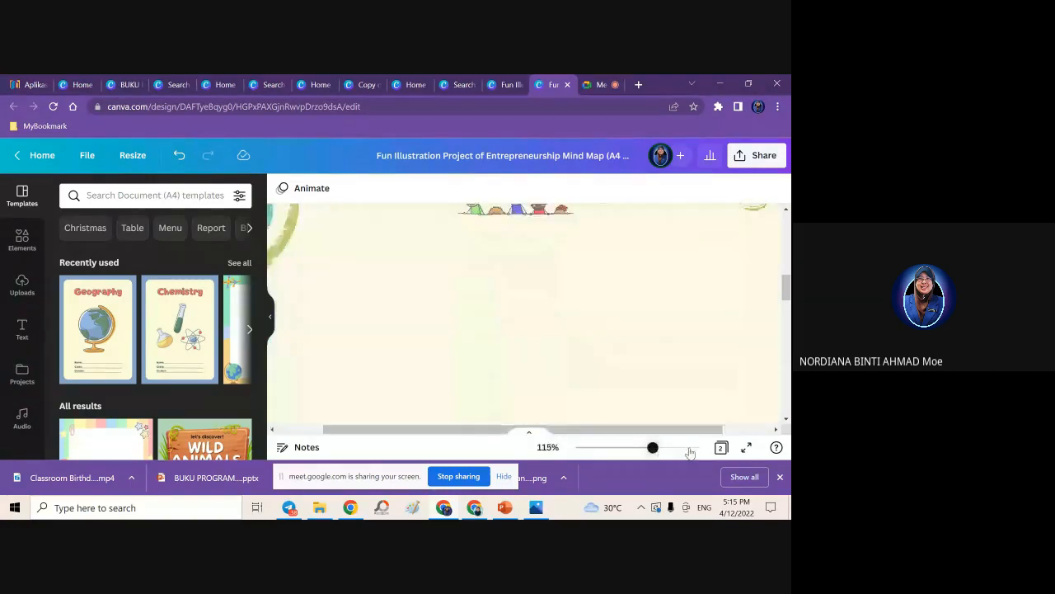
pyautogui.click(577, 449)
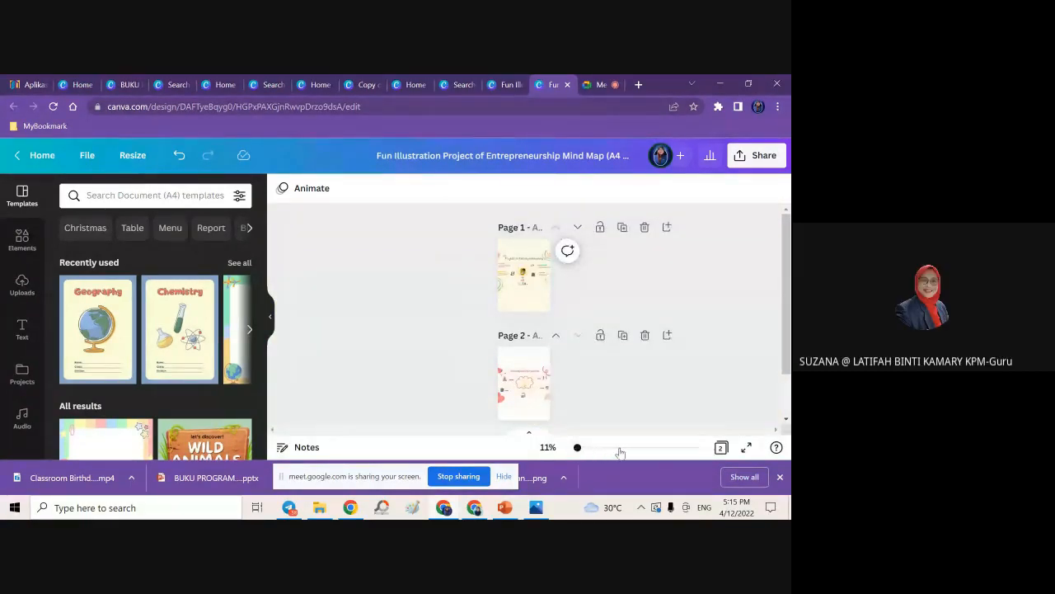
pyautogui.moveTo(581, 448); pyautogui.dragTo(619, 450)
pyautogui.moveTo(784, 304); pyautogui.dragTo(787, 262)
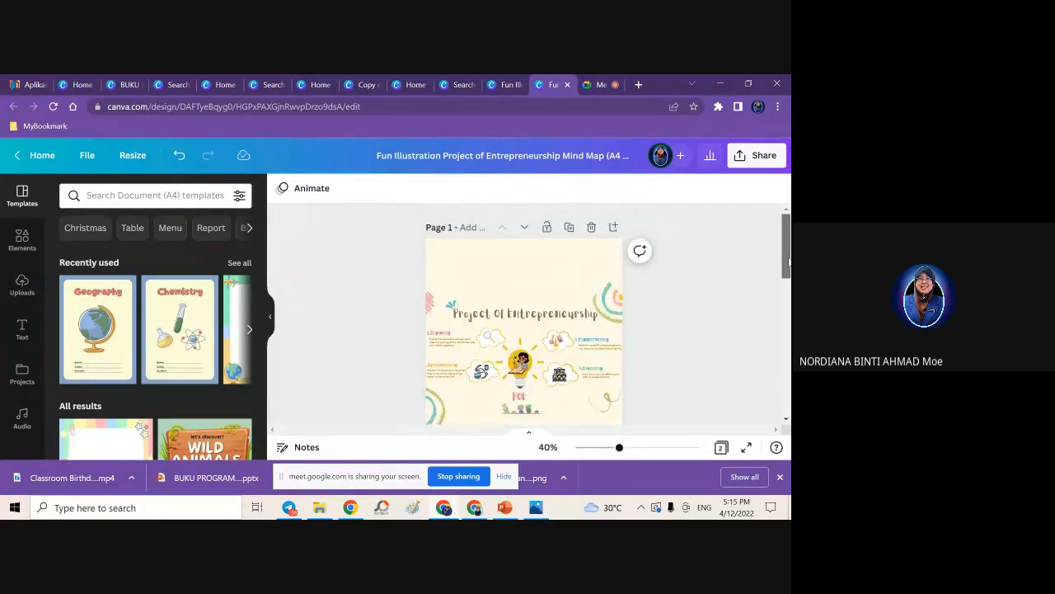
# Show where collaborators are added by name or email in the A4 copy's sharing options, and close them without adding anyone
pyautogui.click(682, 157)
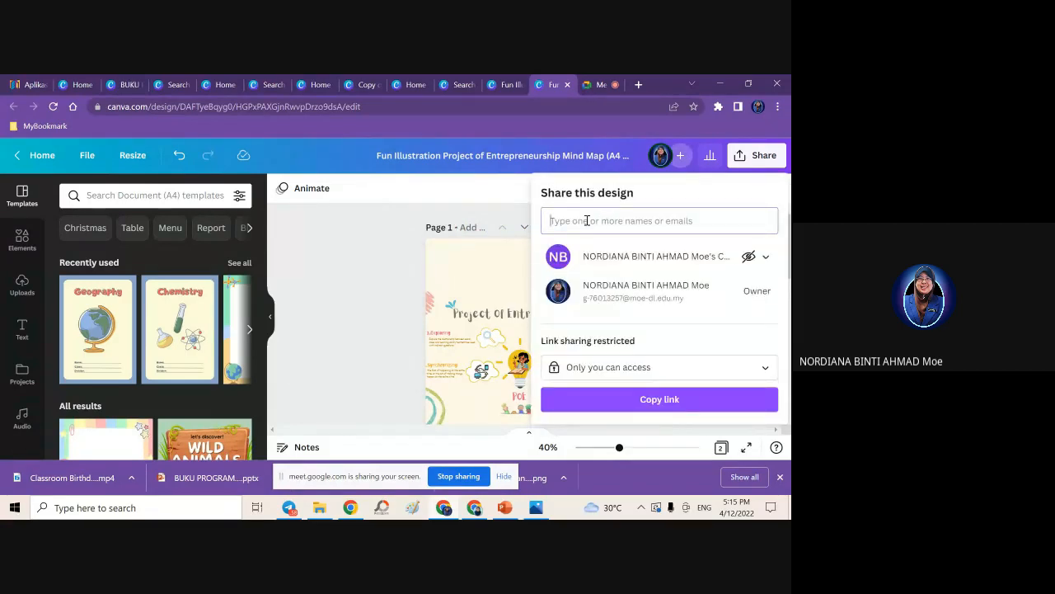
pyautogui.click(587, 220)
pyautogui.write('f')
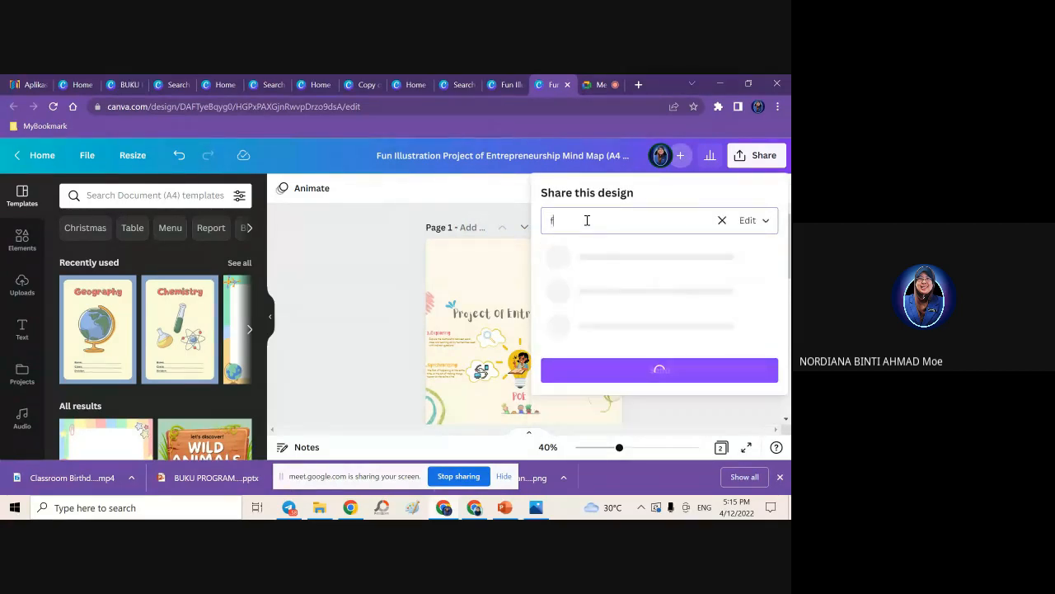
pyautogui.press('BackSpace')
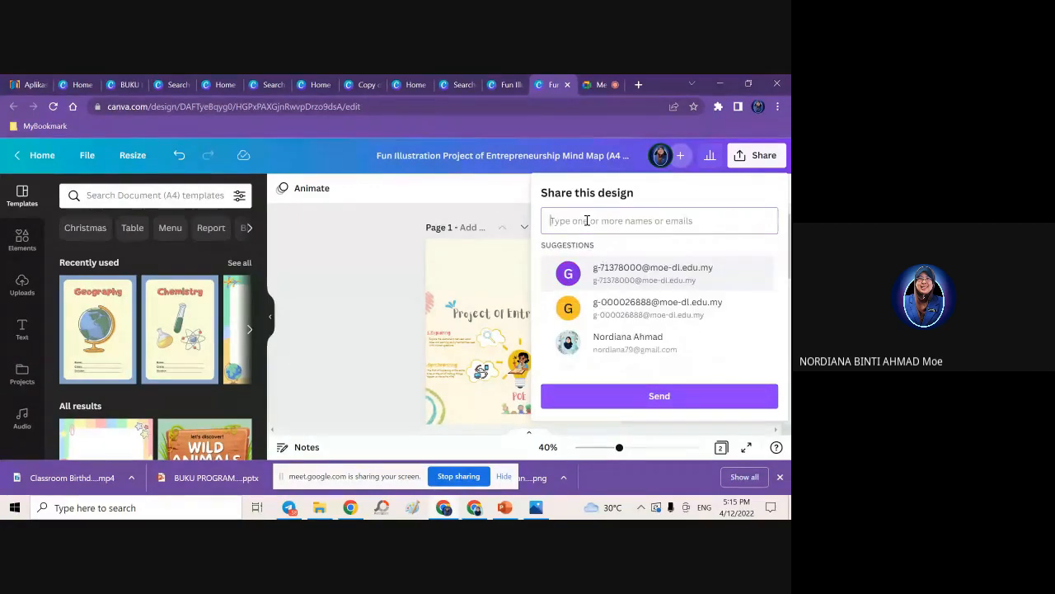
pyautogui.press('Escape')
pyautogui.press('Escape')
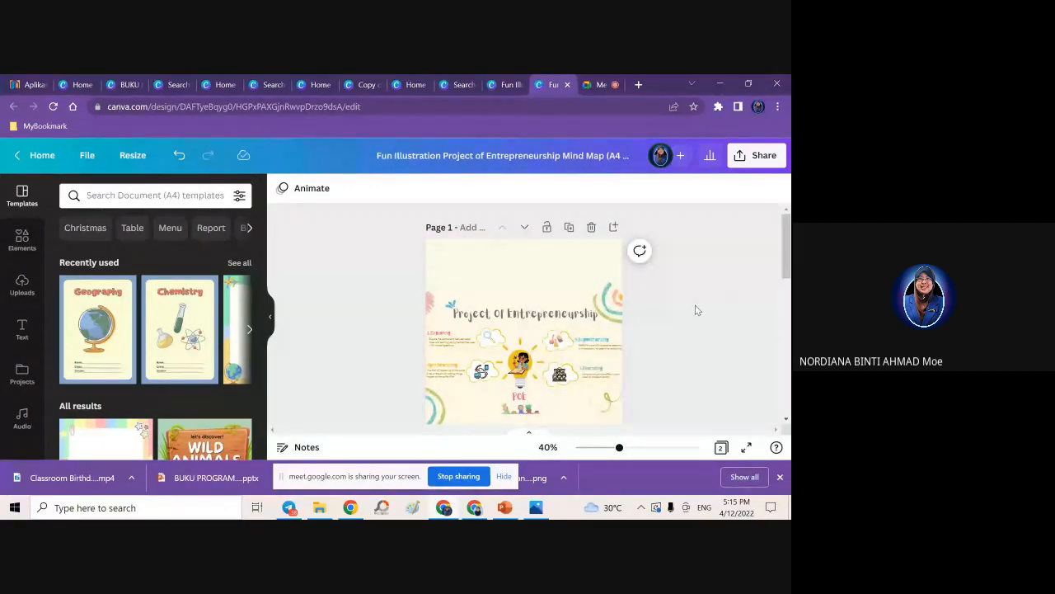
pyautogui.click(677, 157)
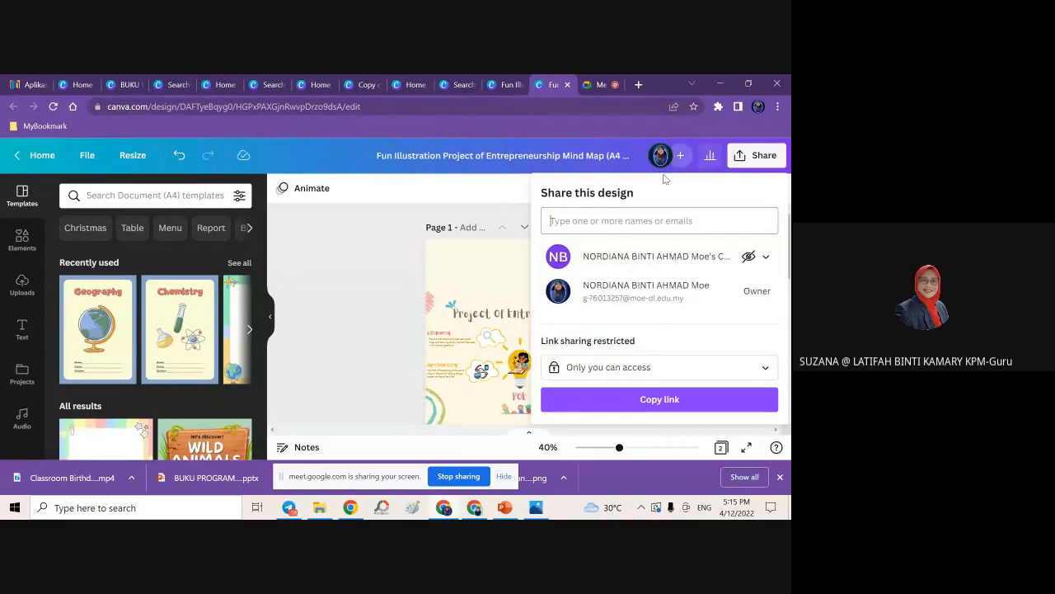
pyautogui.click(394, 268)
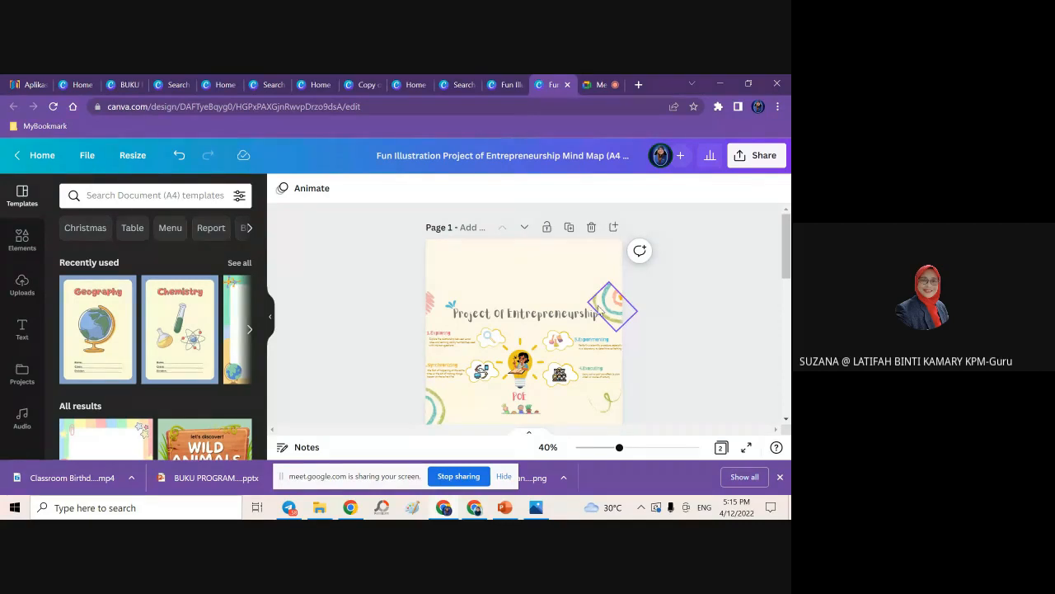
# Browse the Canva apps available in the editor, including the Popular and Create something new sections
pyautogui.moveTo(785, 239)
pyautogui.mouseDown()
pyautogui.moveTo(786, 360)
pyautogui.moveTo(784, 231)
pyautogui.mouseUp()
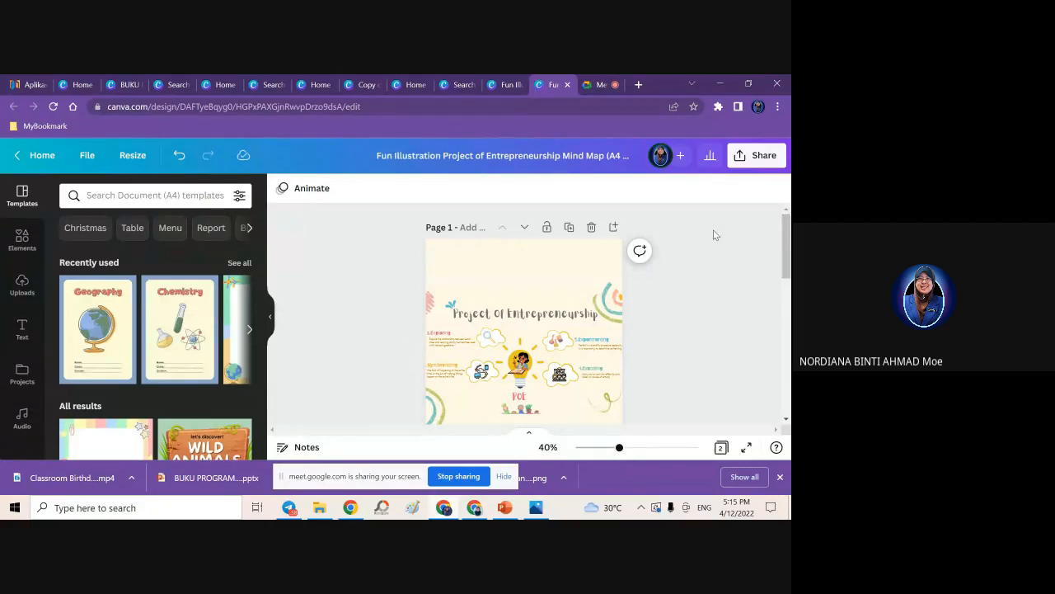
pyautogui.scroll(-3, 50, 379)
pyautogui.scroll(-3, 21, 348)
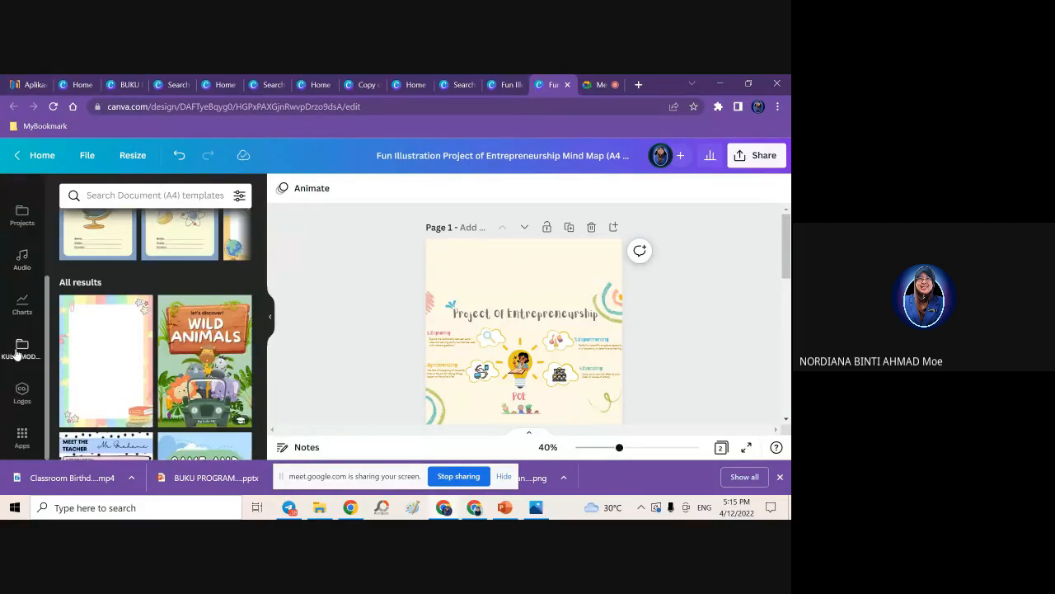
pyautogui.click(23, 440)
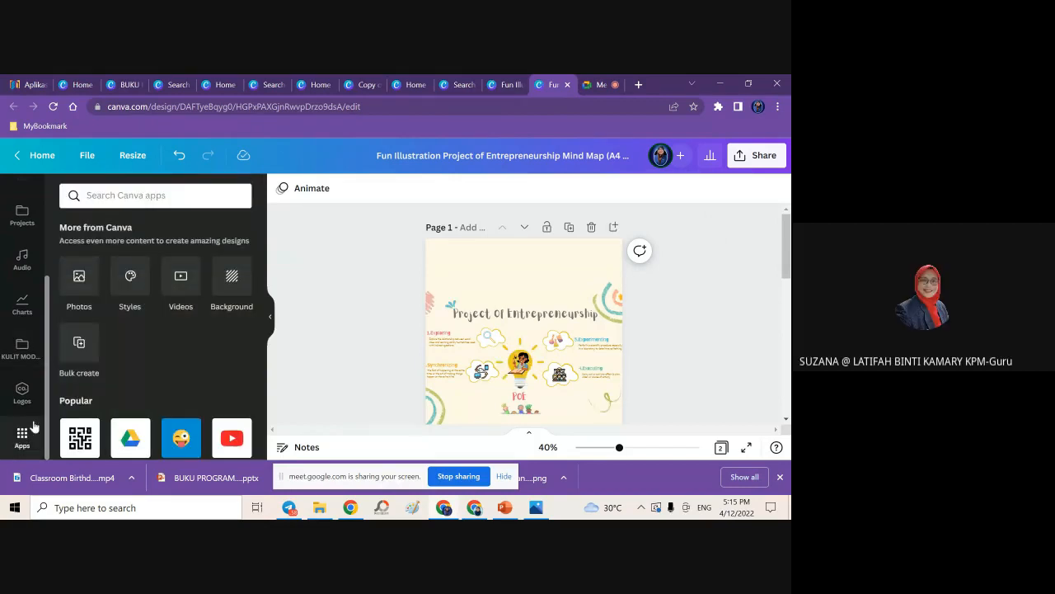
pyautogui.scroll(-1, 155, 356)
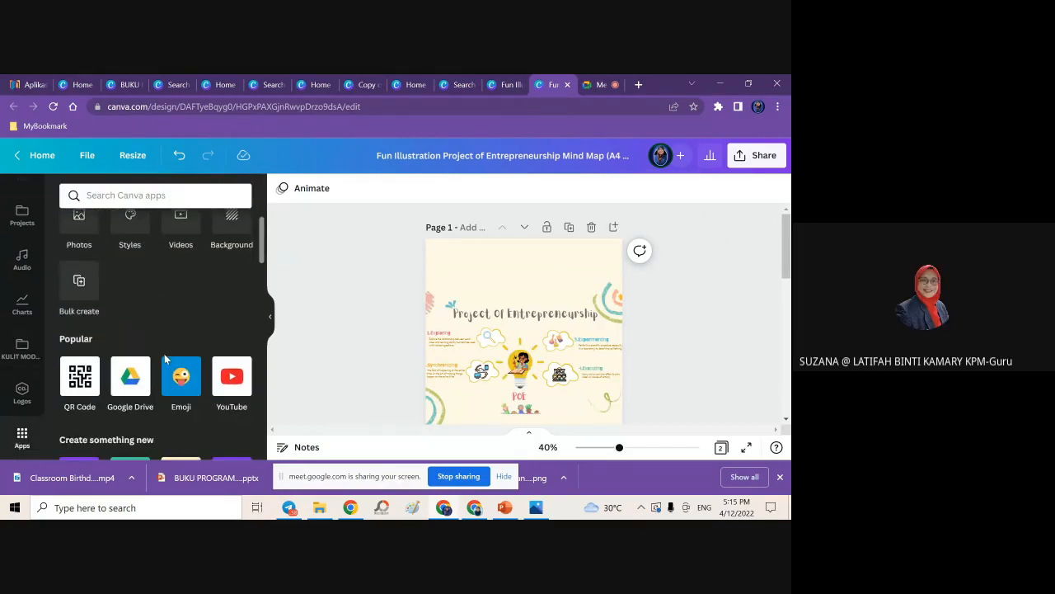
pyautogui.scroll(-2, 165, 359)
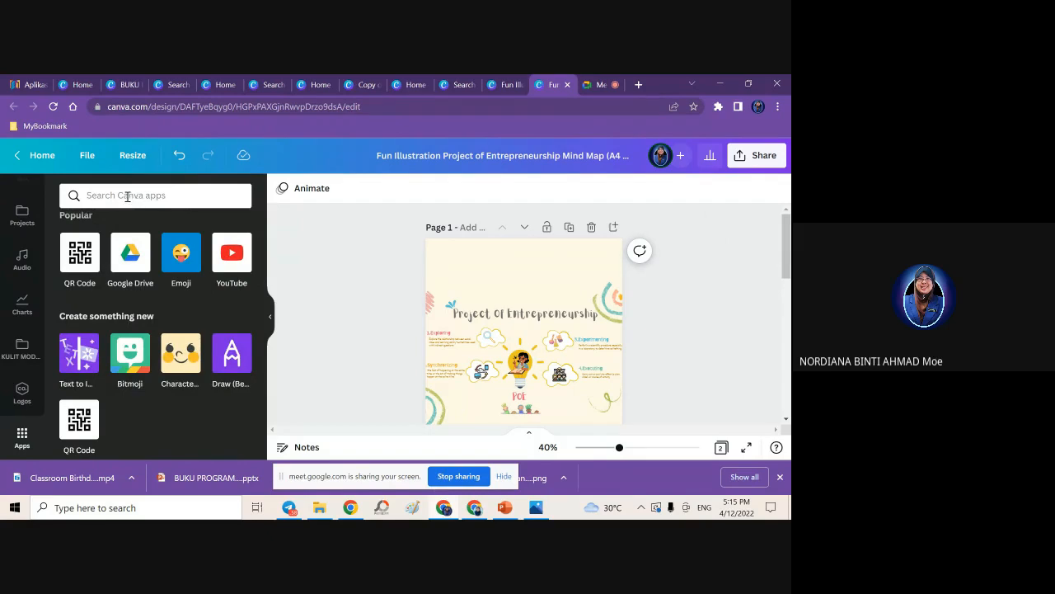
# Create a blank video design from the home page's Videos category and keep it open in the browser
pyautogui.click(40, 155)
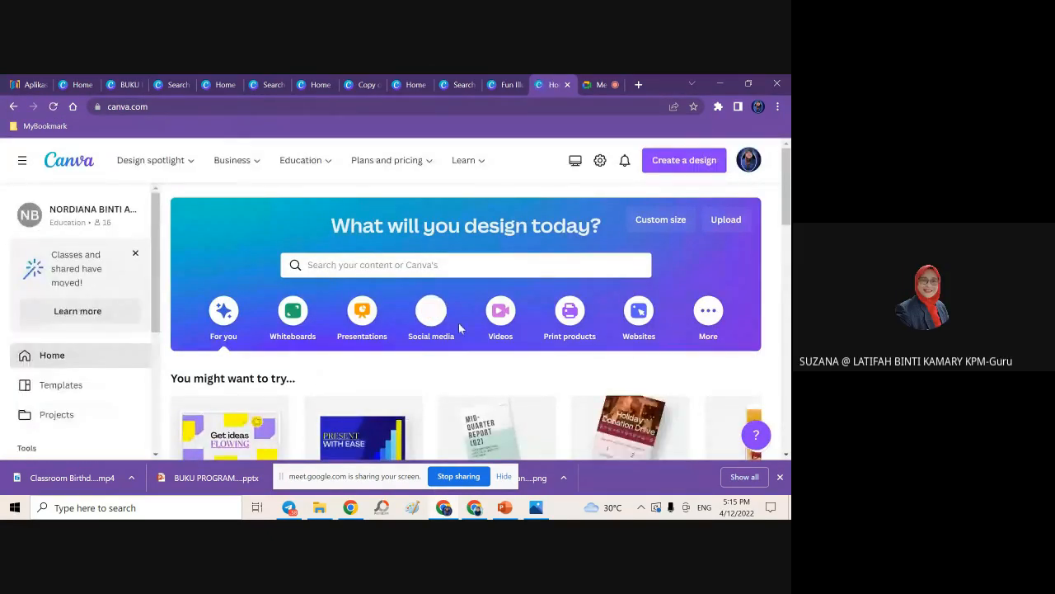
pyautogui.click(502, 315)
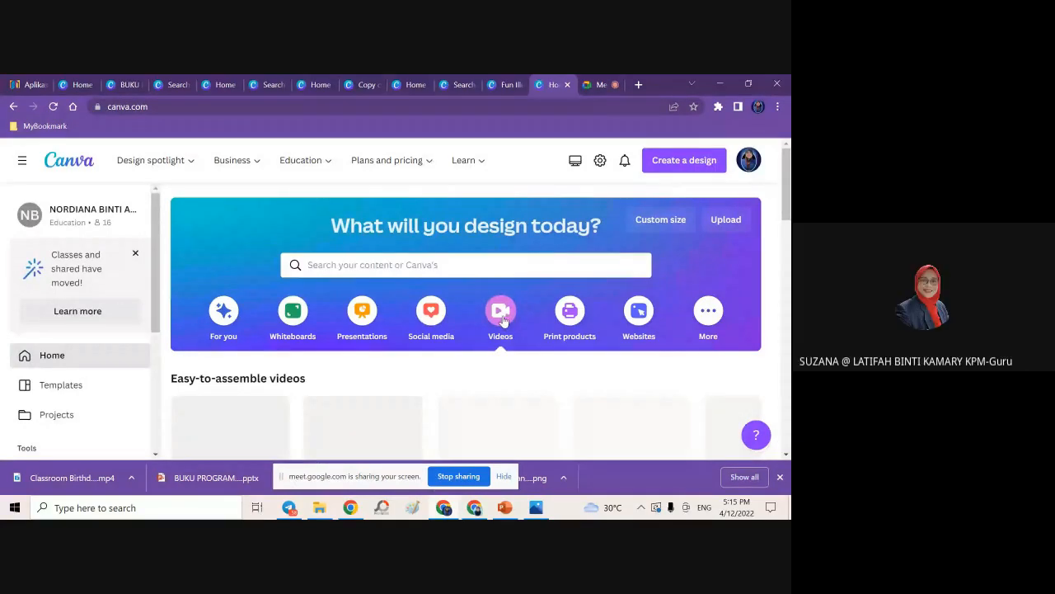
pyautogui.scroll(-1, 329, 347)
pyautogui.click(229, 320)
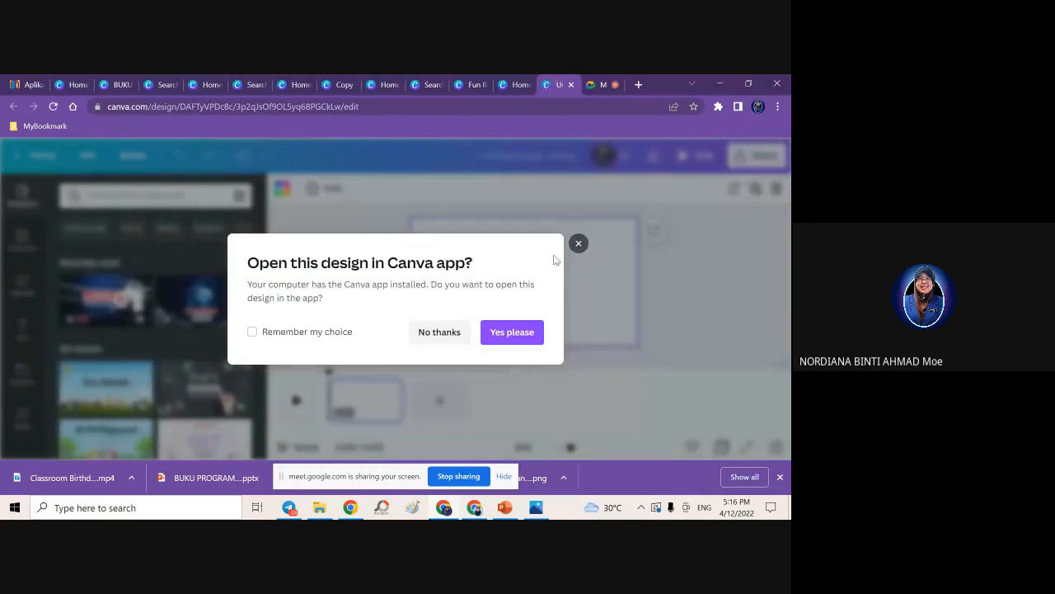
pyautogui.click(578, 243)
# Search the video templates for "earth modern" and browse the matching designs
pyautogui.click(137, 196)
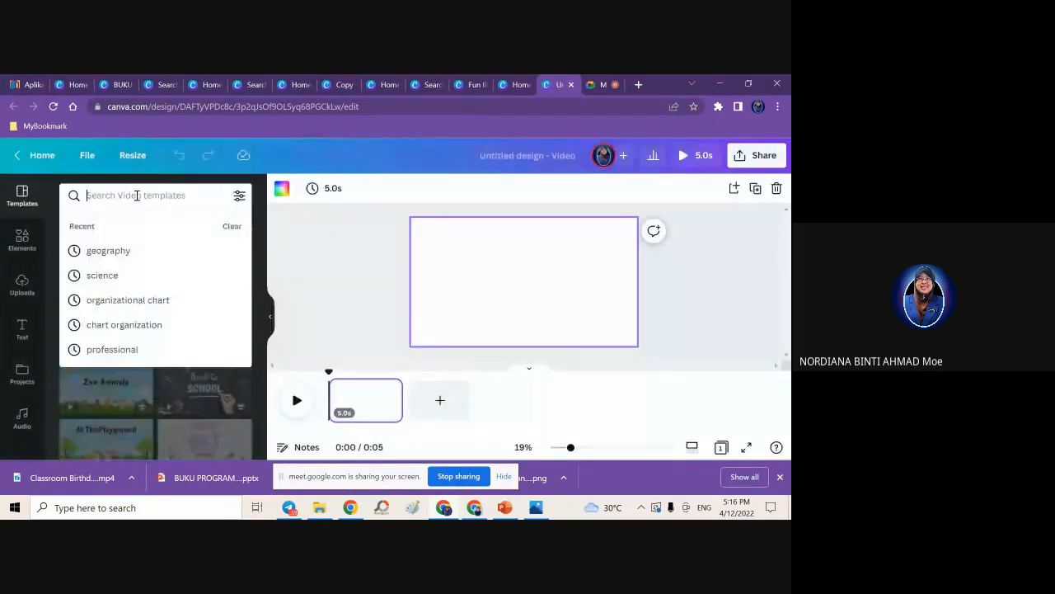
pyautogui.write('earth')
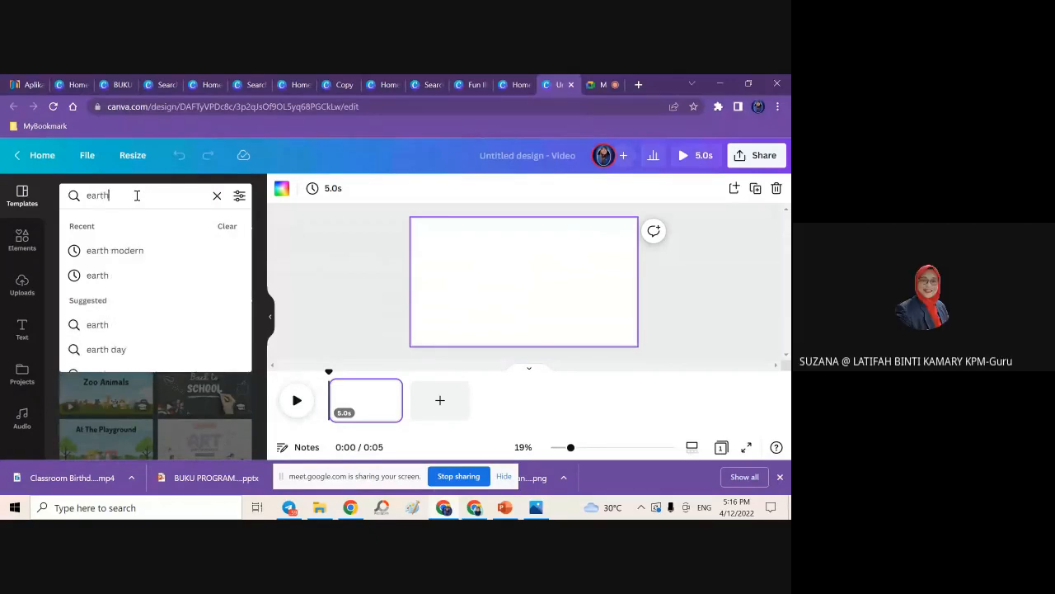
pyautogui.click(116, 252)
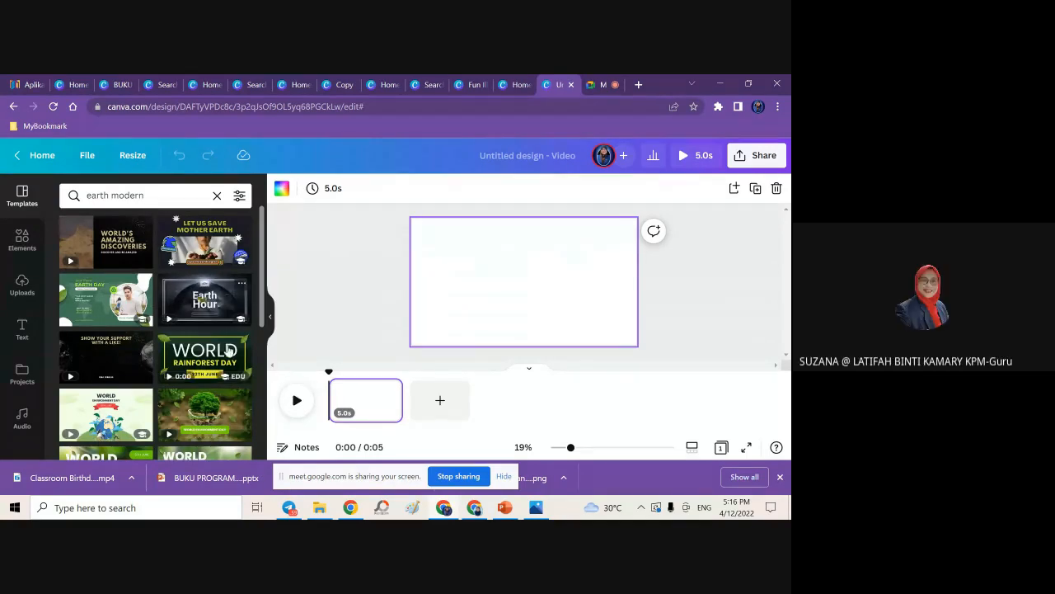
pyautogui.scroll(-1, 227, 360)
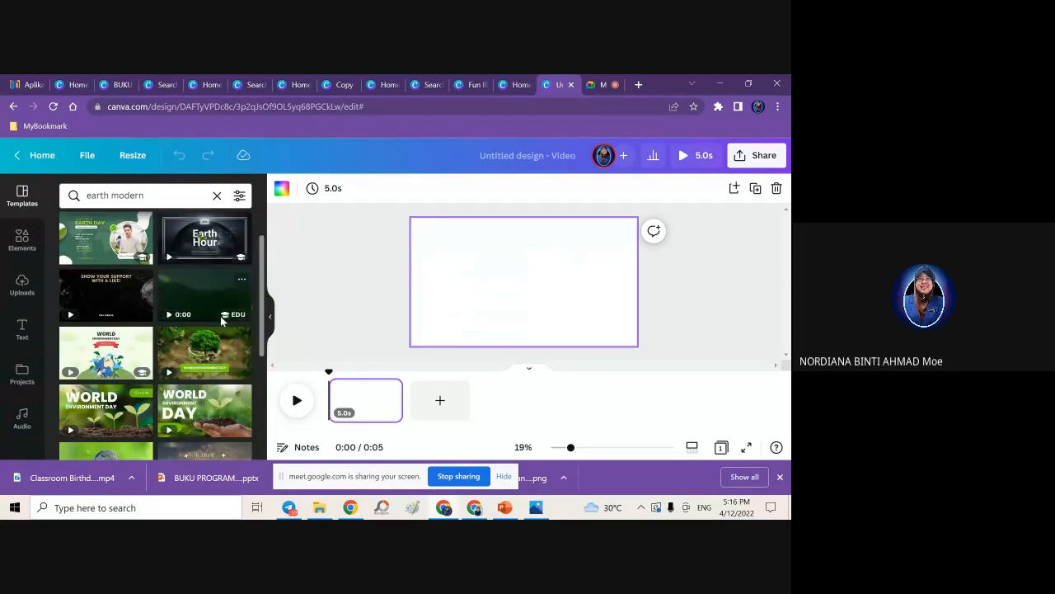
pyautogui.scroll(-1, 221, 333)
pyautogui.scroll(-1, 221, 333)
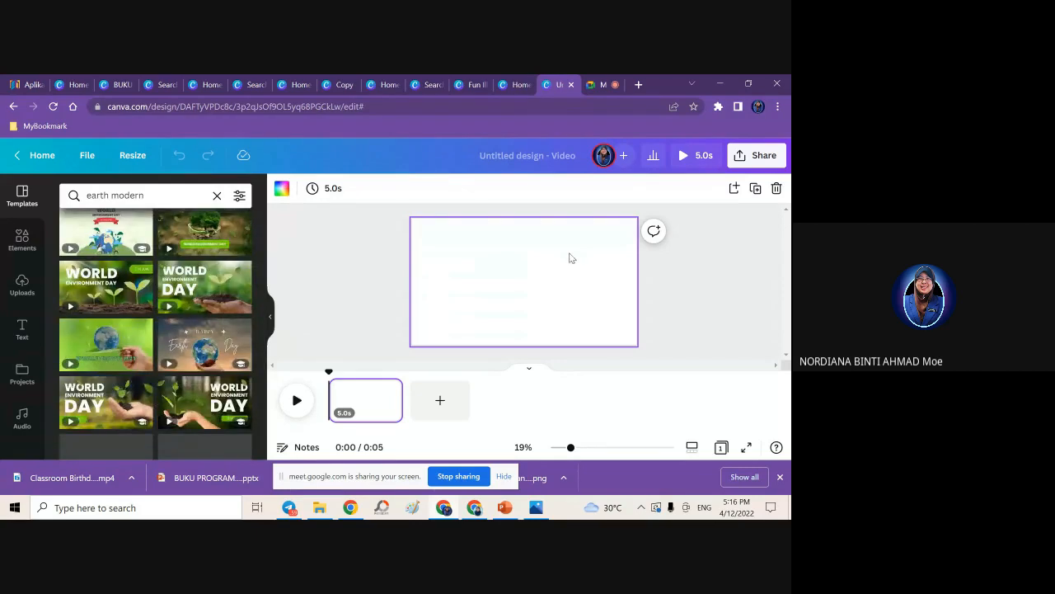
# Try the World Rainforest Day template on the first page, but settle on the Happy Earth Day template with the hand-held globe
pyautogui.click(204, 349)
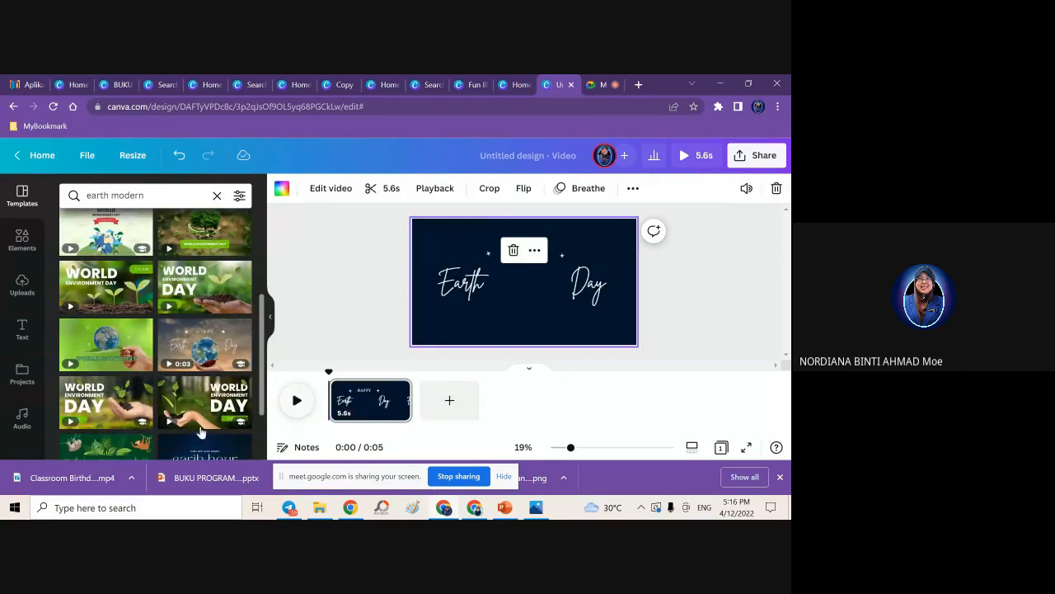
pyautogui.scroll(-1, 200, 431)
pyautogui.scroll(-1, 98, 338)
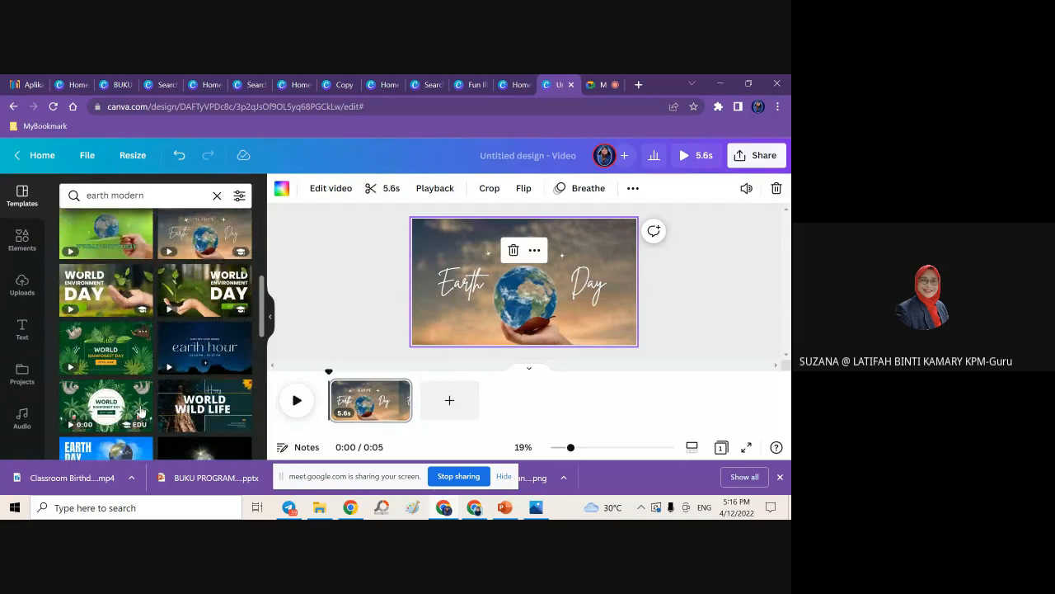
pyautogui.click(99, 338)
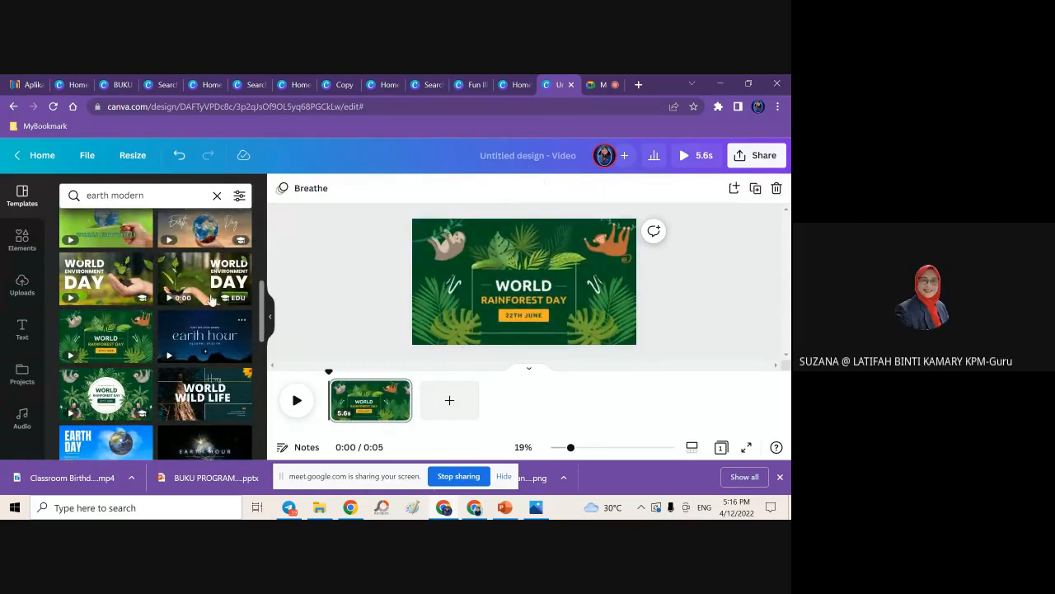
pyautogui.click(205, 239)
# Add a second page with the green World Rainforest Day template and a third with the blue Earth Day template
pyautogui.click(460, 406)
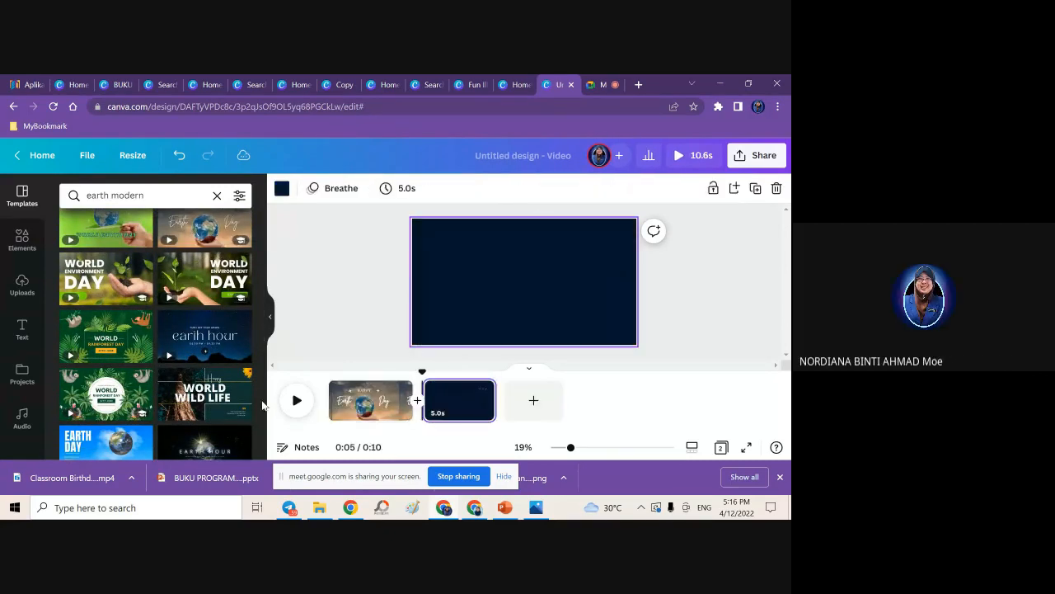
pyautogui.click(106, 336)
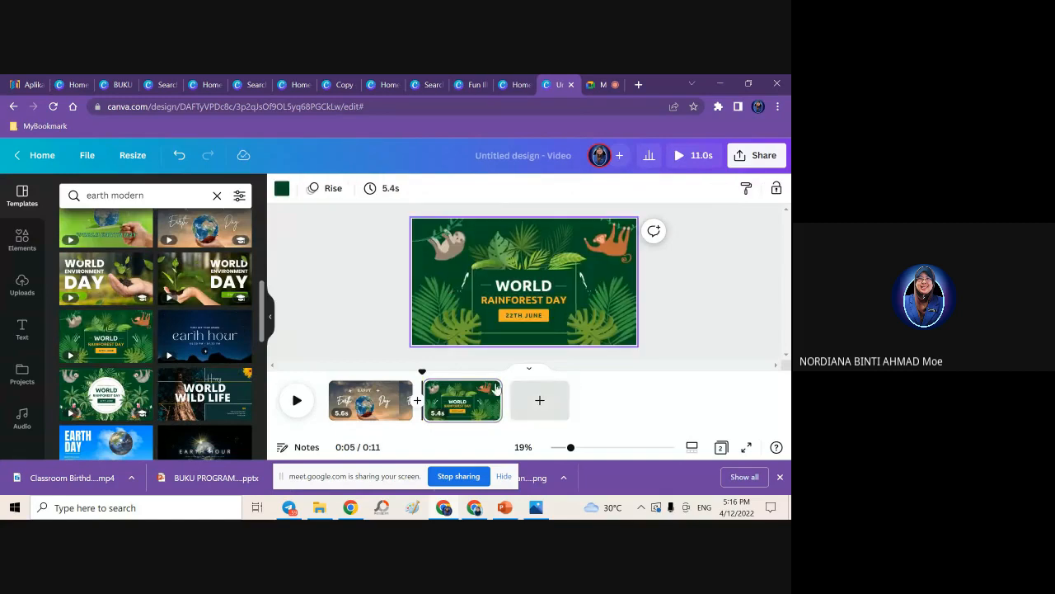
pyautogui.click(539, 401)
pyautogui.scroll(-1, 182, 412)
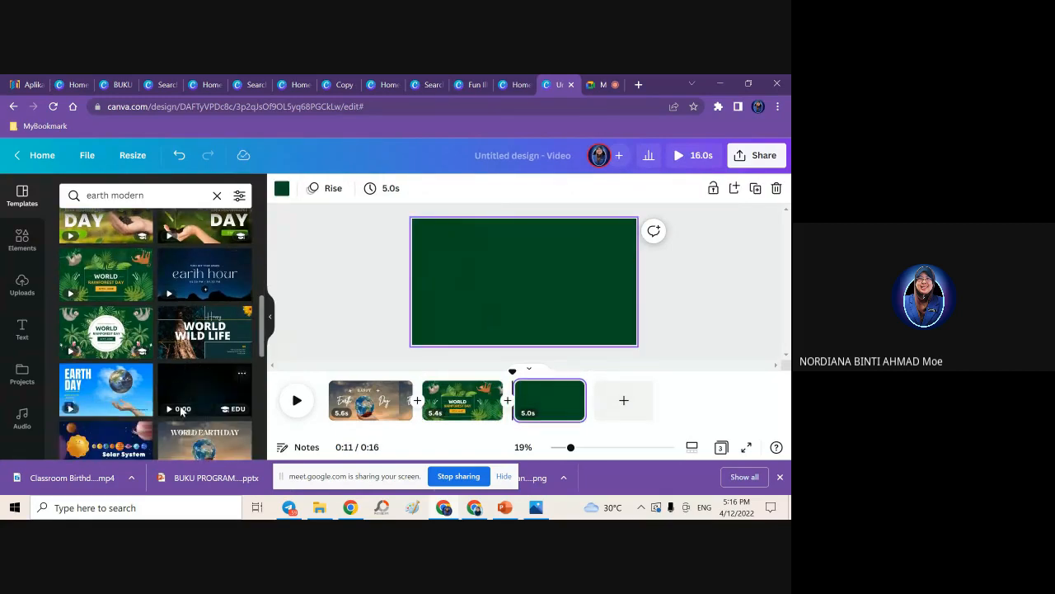
pyautogui.click(140, 372)
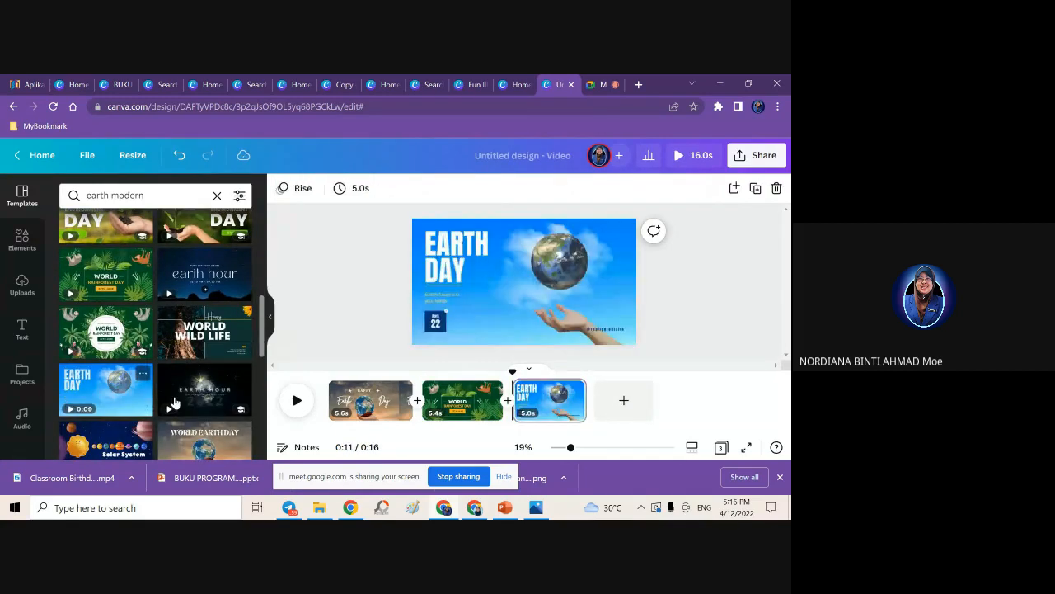
pyautogui.click(577, 287)
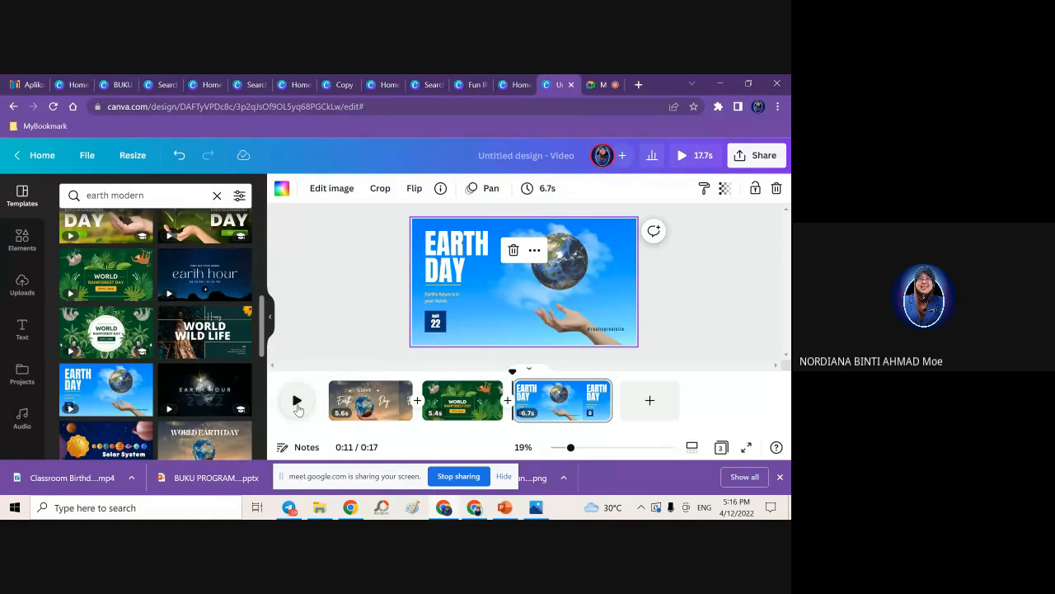
# Search the video templates for "earth spaceship"
pyautogui.click(153, 194)
pyautogui.press('BackSpace')
pyautogui.press('BackSpace')
pyautogui.press('BackSpace')
pyautogui.press('BackSpace')
pyautogui.press('BackSpace')
pyautogui.press('BackSpace')
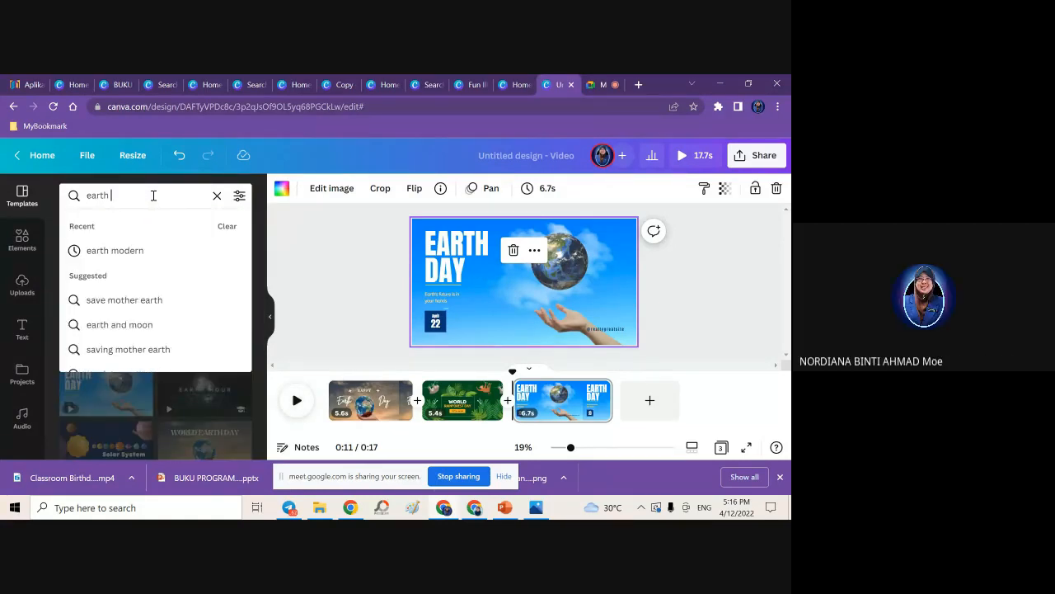
pyautogui.write('sapce')
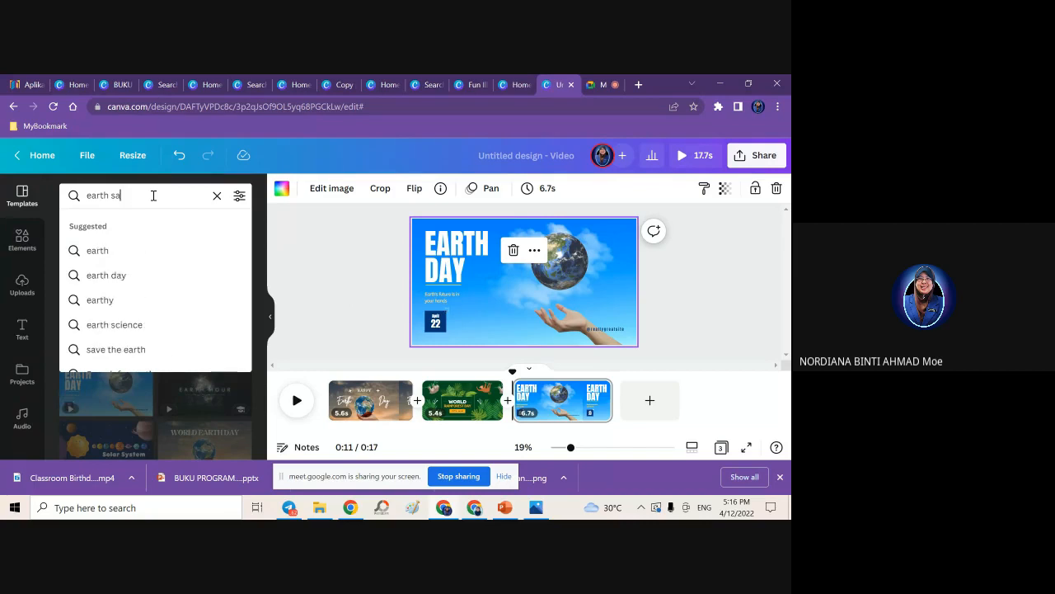
pyautogui.press('BackSpace')
pyautogui.write('pace')
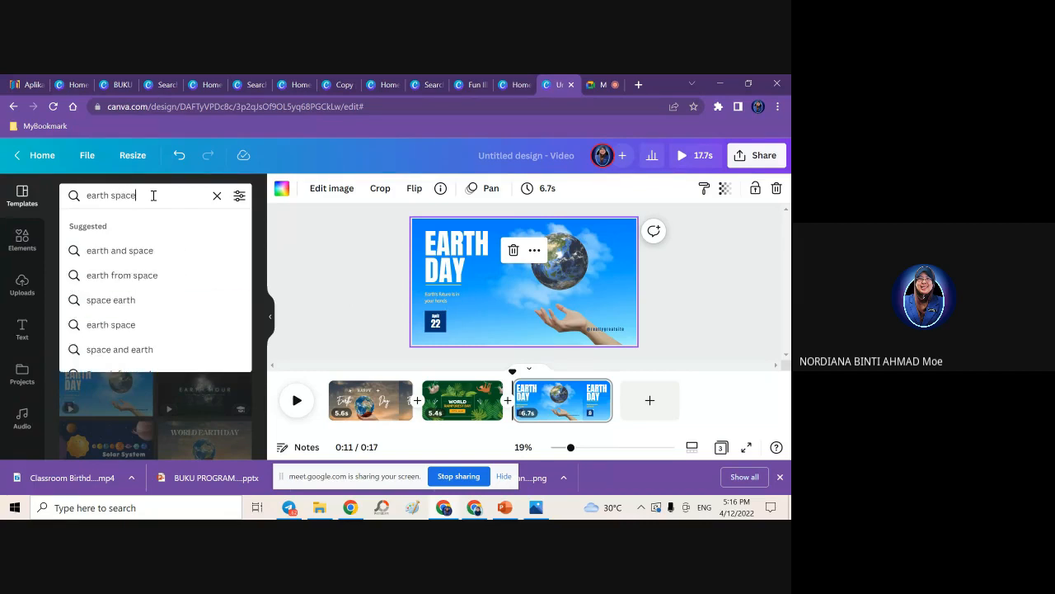
pyautogui.write('ship')
pyautogui.press('Return')
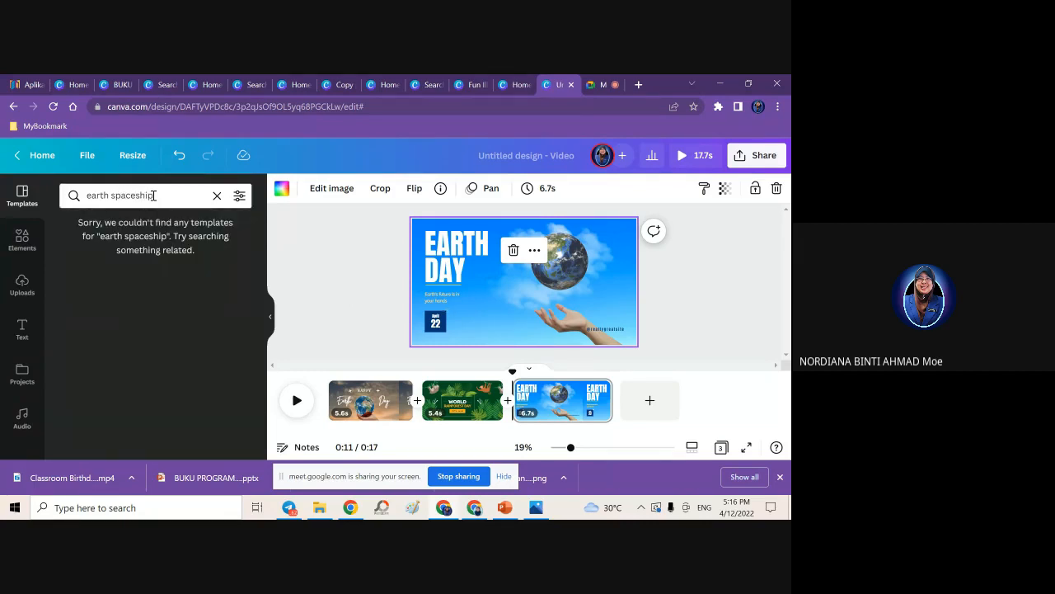
# Shorten the video template search to "spaceship"
pyautogui.click(111, 197)
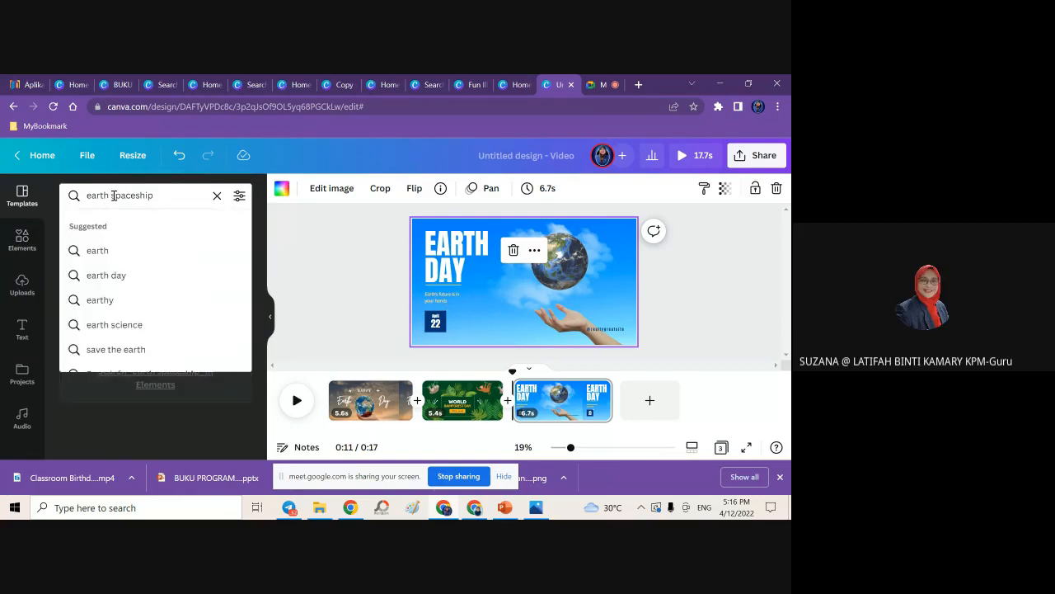
pyautogui.press('BackSpace')
pyautogui.press('BackSpace')
pyautogui.press('BackSpace')
pyautogui.press('Return')
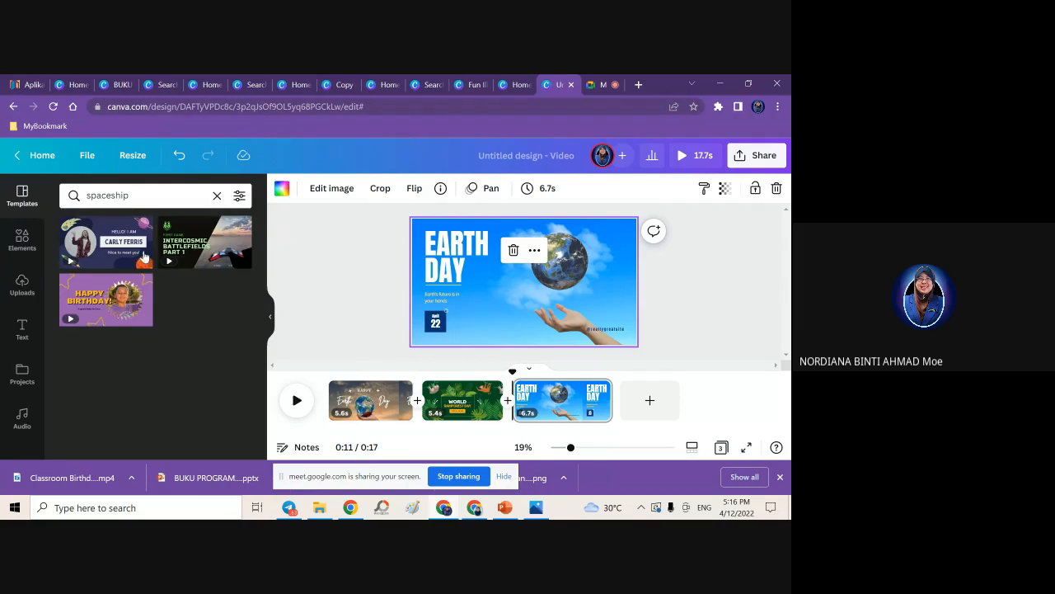
# Broaden the video template search to "space"
pyautogui.click(160, 198)
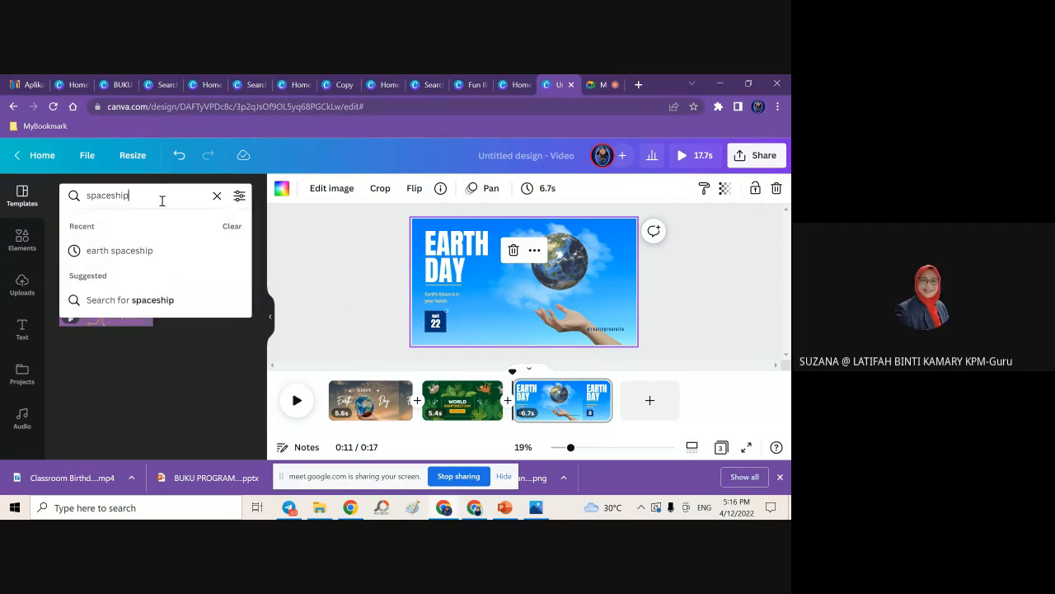
pyautogui.press('BackSpace')
pyautogui.press('BackSpace')
pyautogui.press('BackSpace')
pyautogui.press('BackSpace')
pyautogui.press('Return')
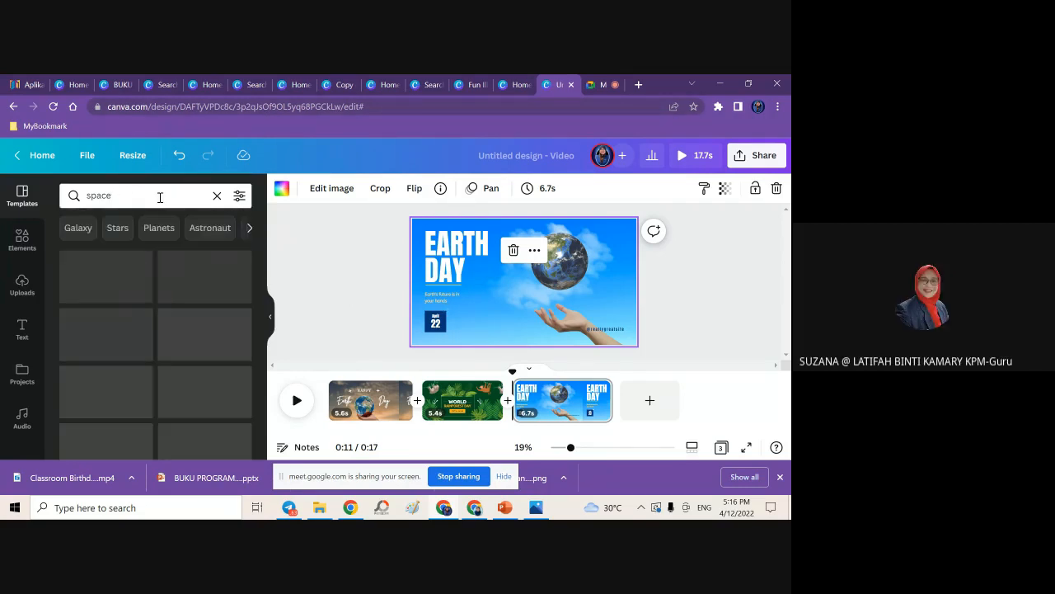
# Apply the "Today's Class Birthdays" page of the Space and Stars Student Birthday Video Message template to the third page
pyautogui.click(205, 335)
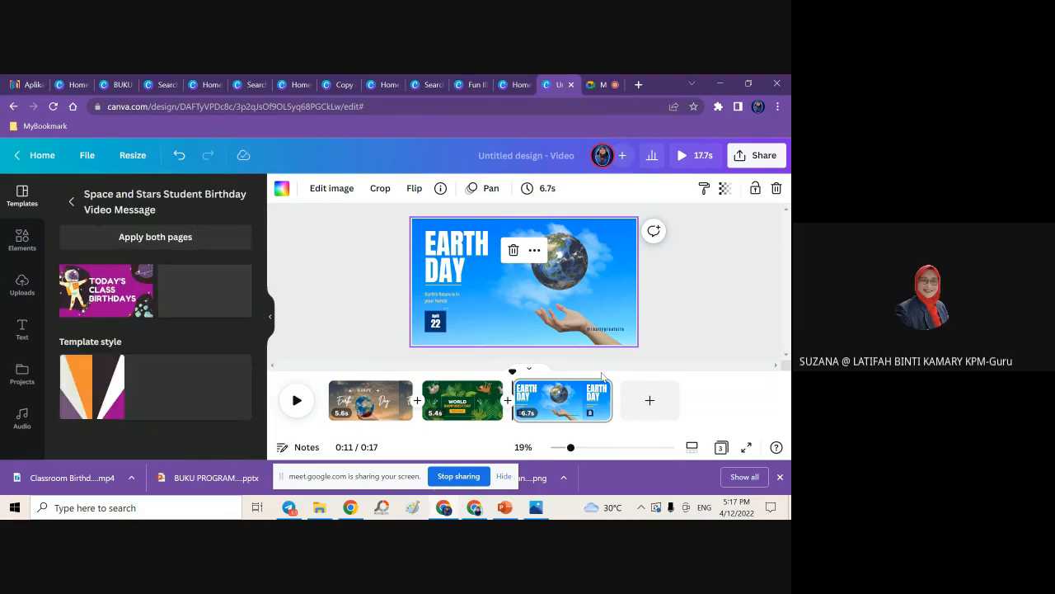
pyautogui.click(99, 307)
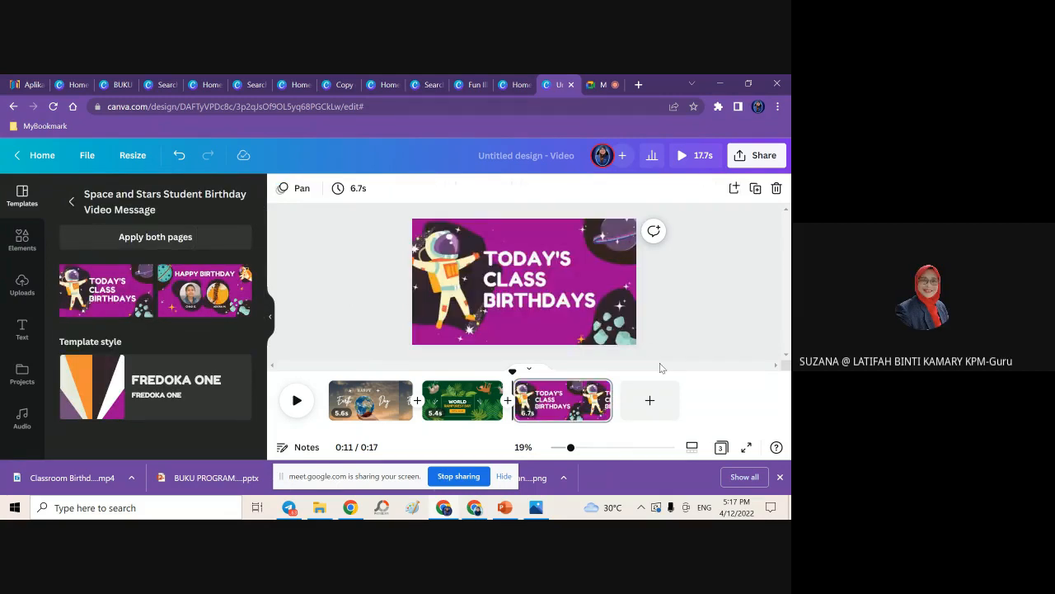
pyautogui.click(70, 202)
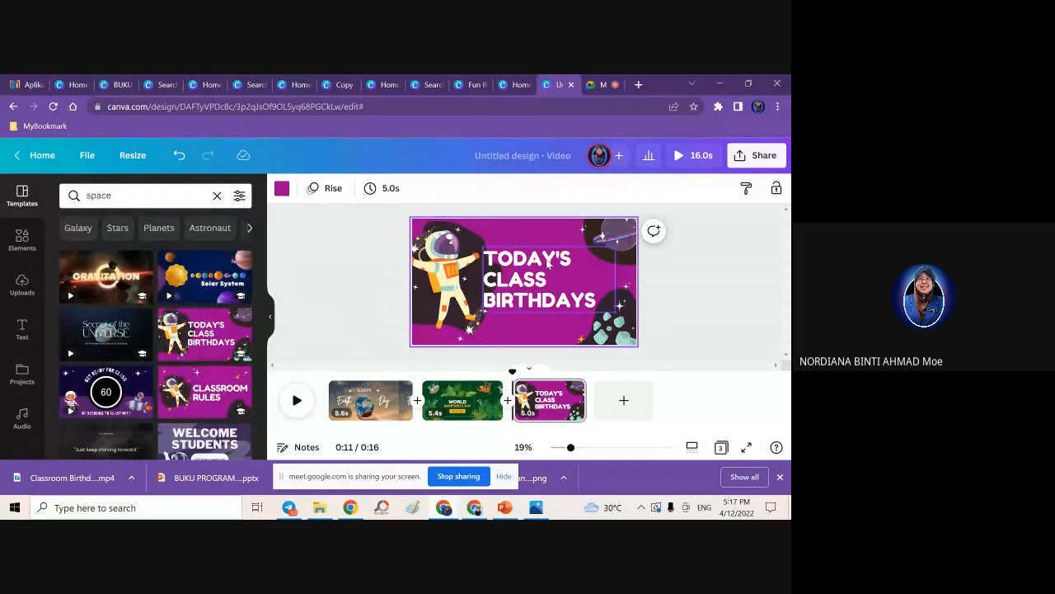
# Check the Google Meet call, return to the mind map design in Canva and leave it for the home page
pyautogui.click(599, 85)
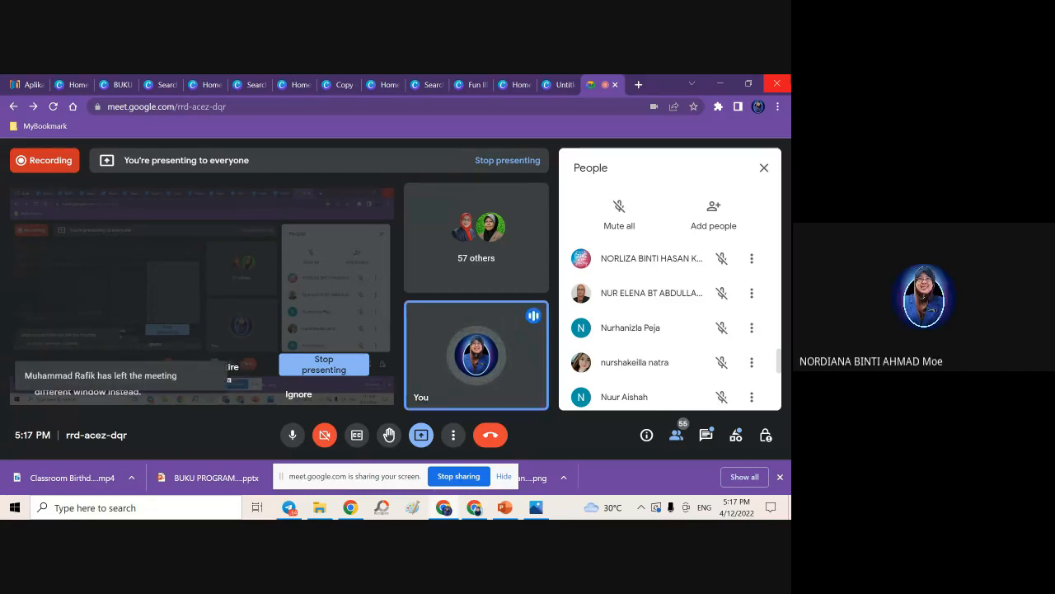
pyautogui.click(474, 86)
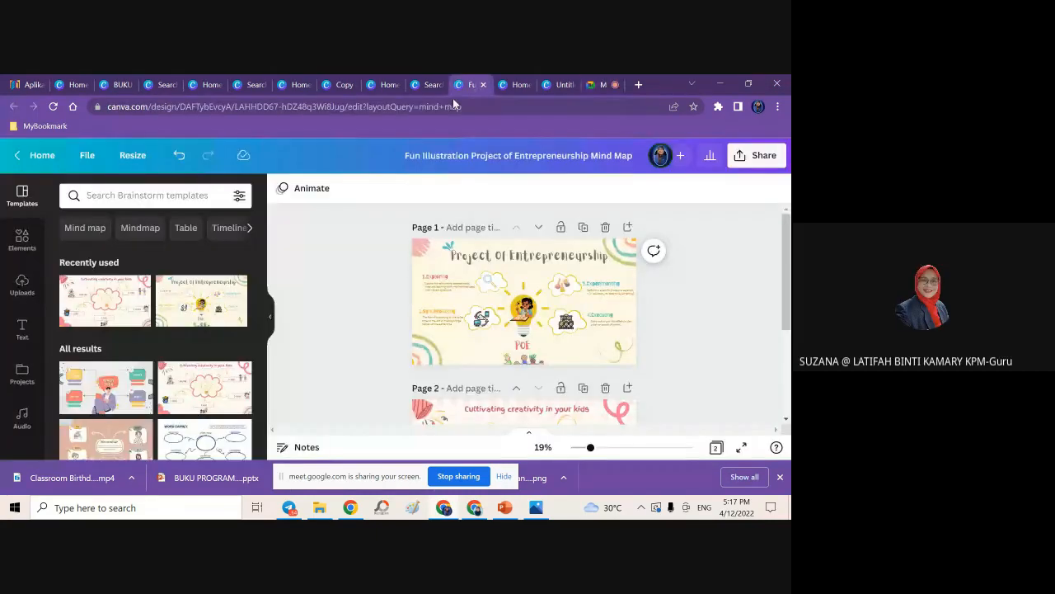
pyautogui.click(86, 155)
pyautogui.click(40, 155)
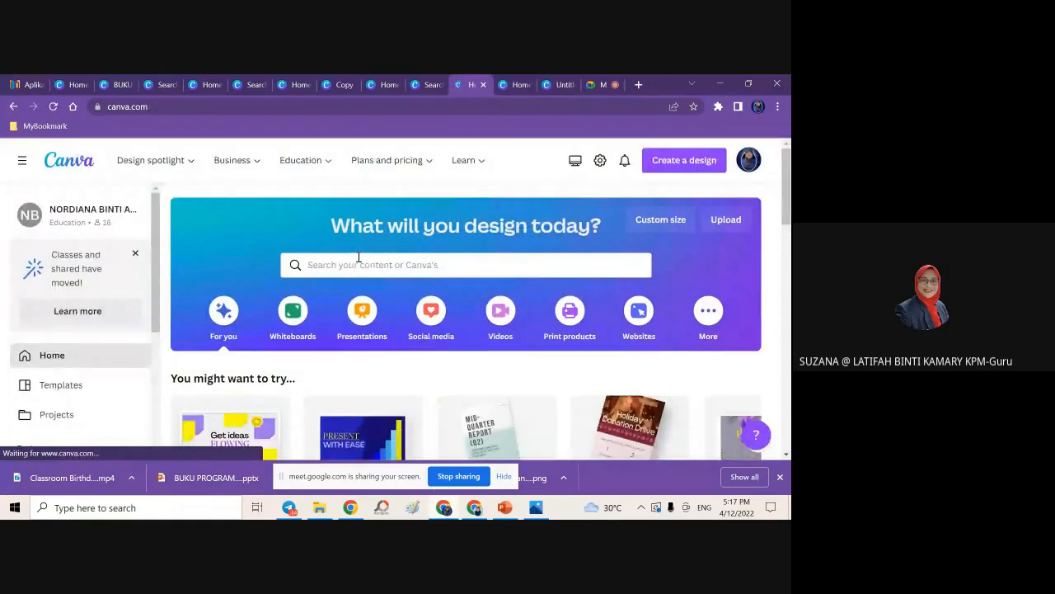
# Create a blank infographic design in the browser and apply the green "How to Save Our Planet?" template
pyautogui.scroll(-1, 358, 257)
pyautogui.scroll(1, 388, 266)
pyautogui.scroll(-1, 392, 268)
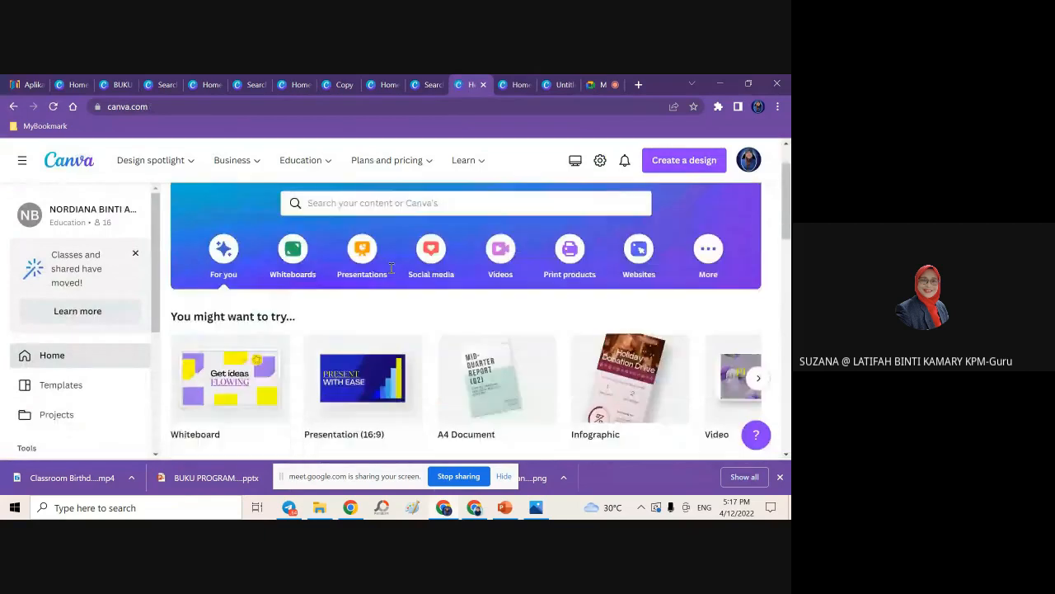
pyautogui.scroll(-1, 602, 379)
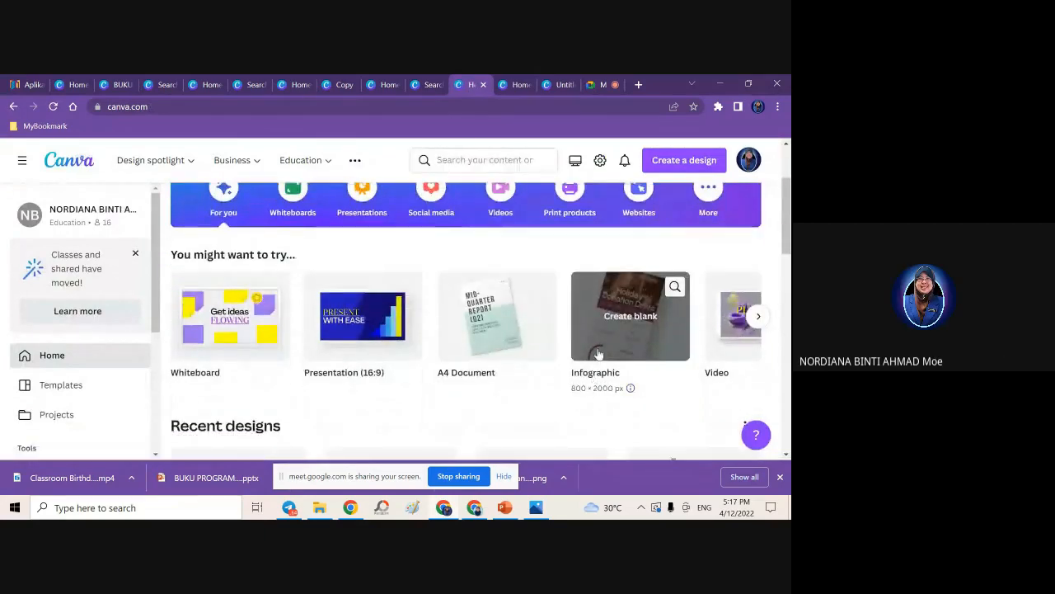
pyautogui.click(599, 356)
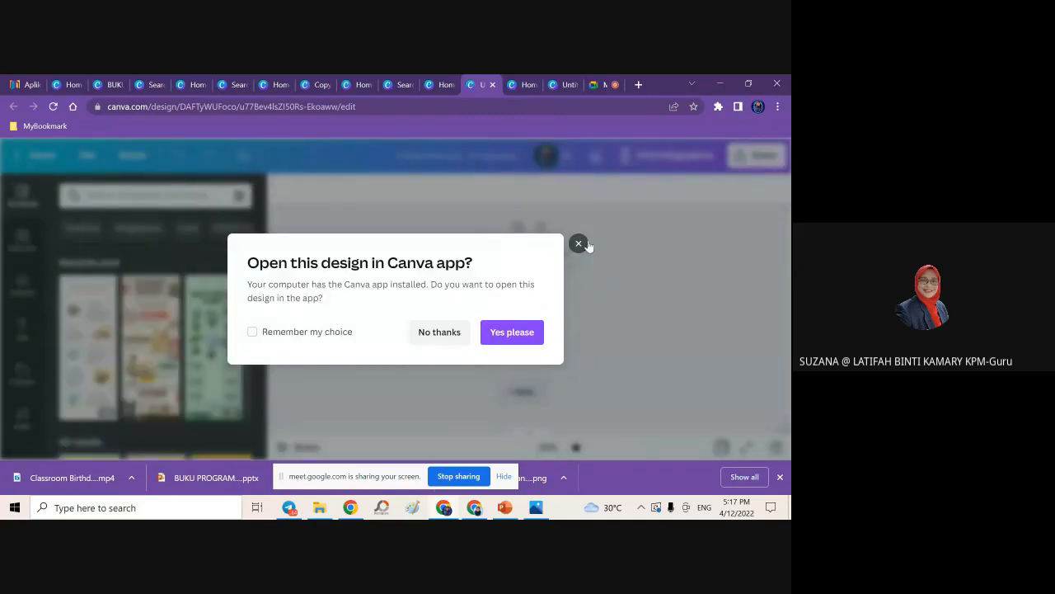
pyautogui.click(577, 243)
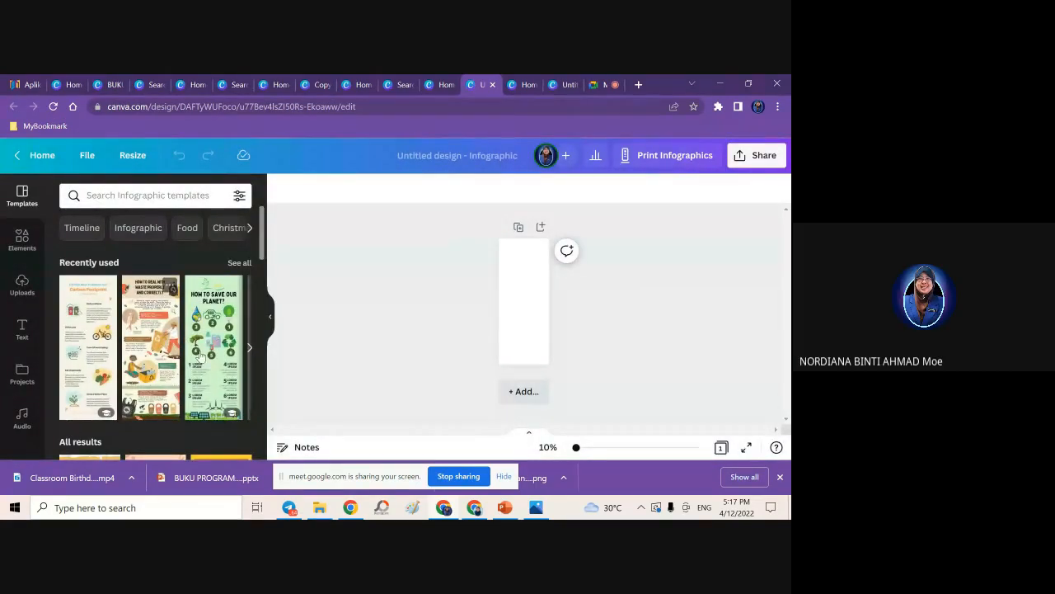
pyautogui.click(198, 355)
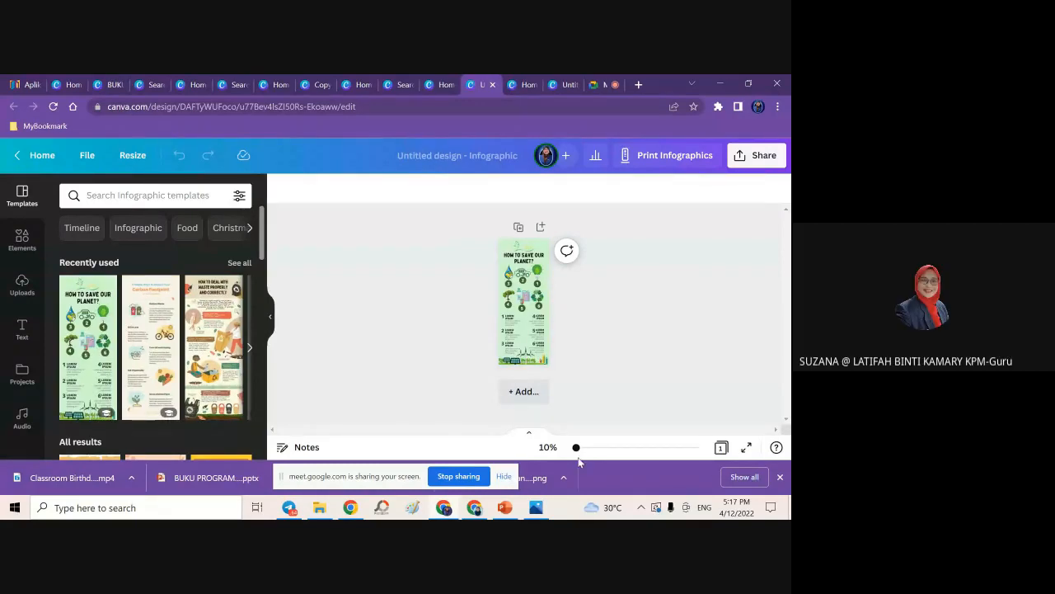
# Add the recently used fireworks graphic to the infographic, shrink it and place it at the page's upper-left corner
pyautogui.moveTo(575, 448); pyautogui.dragTo(606, 451)
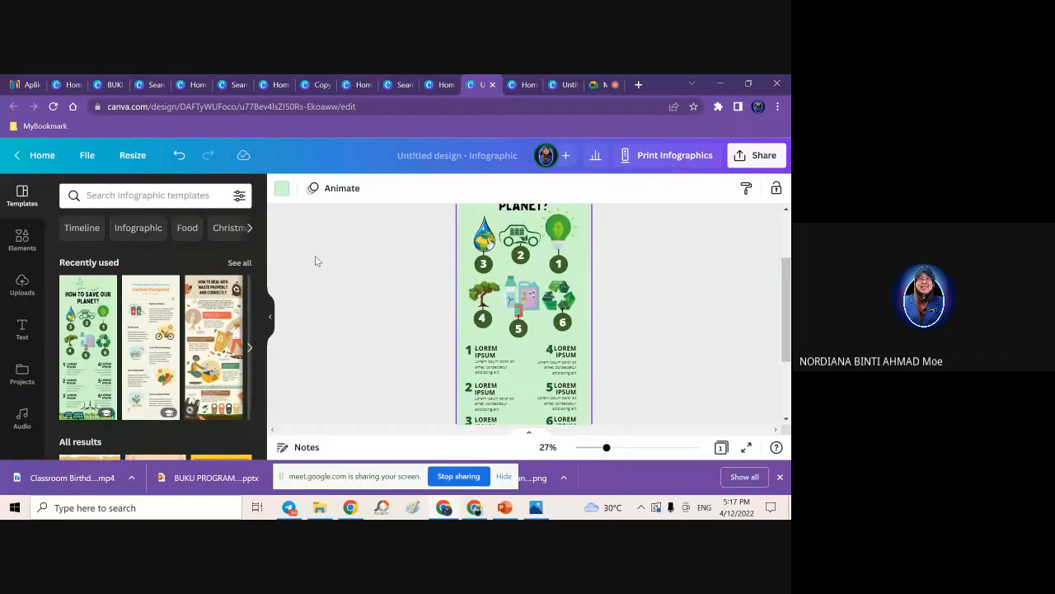
pyautogui.scroll(-6, 223, 379)
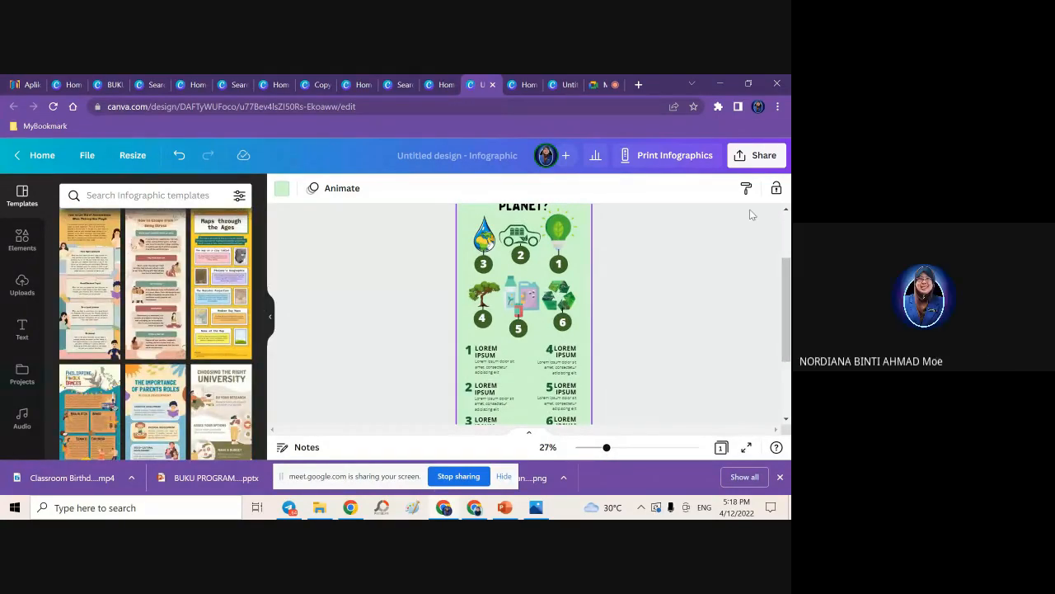
pyautogui.click(23, 240)
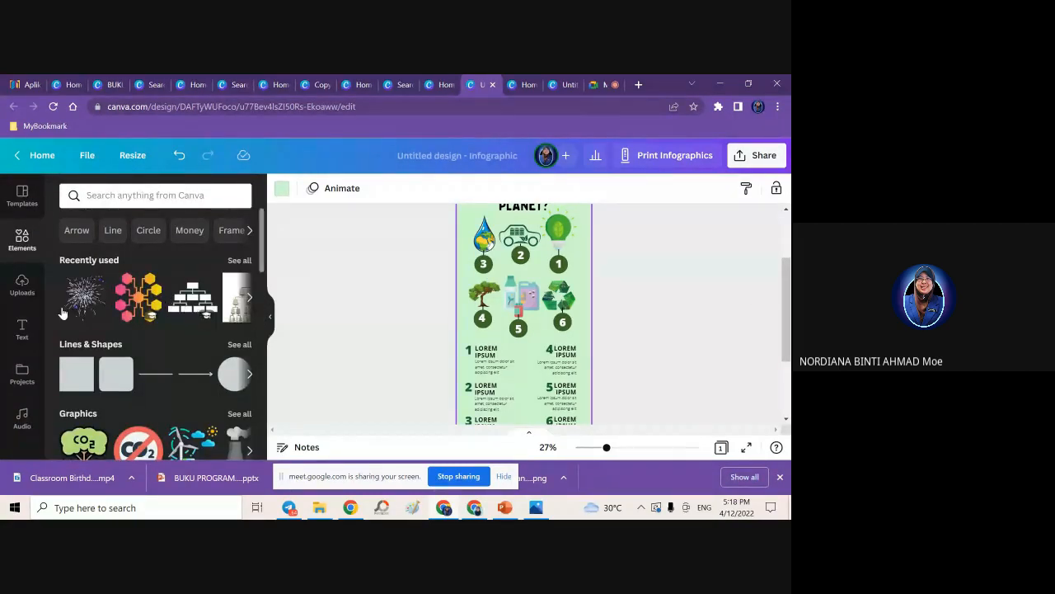
pyautogui.click(66, 306)
pyautogui.scroll(1, 522, 331)
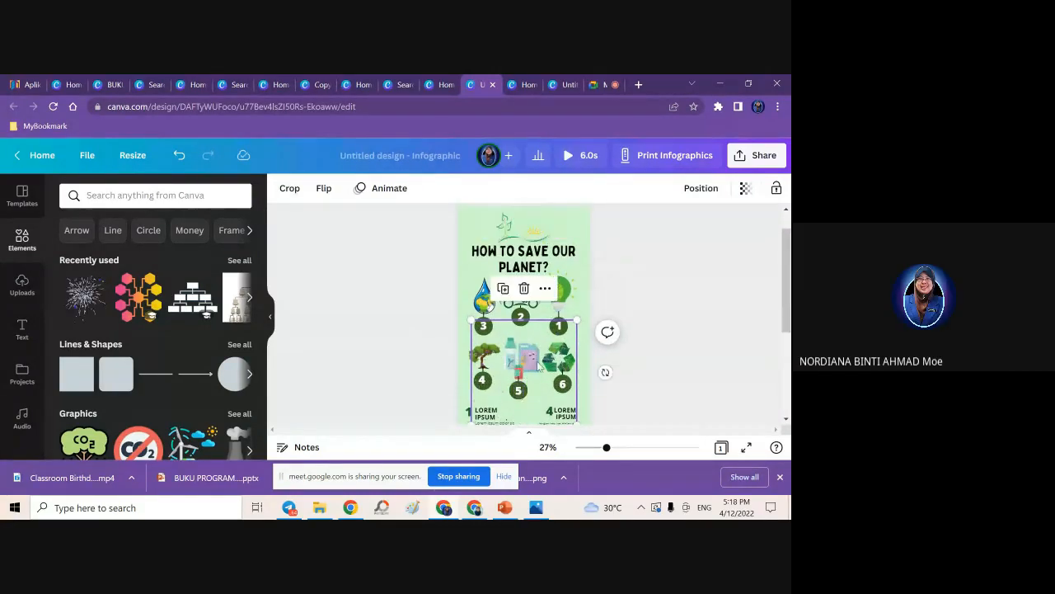
pyautogui.moveTo(522, 332); pyautogui.dragTo(495, 209)
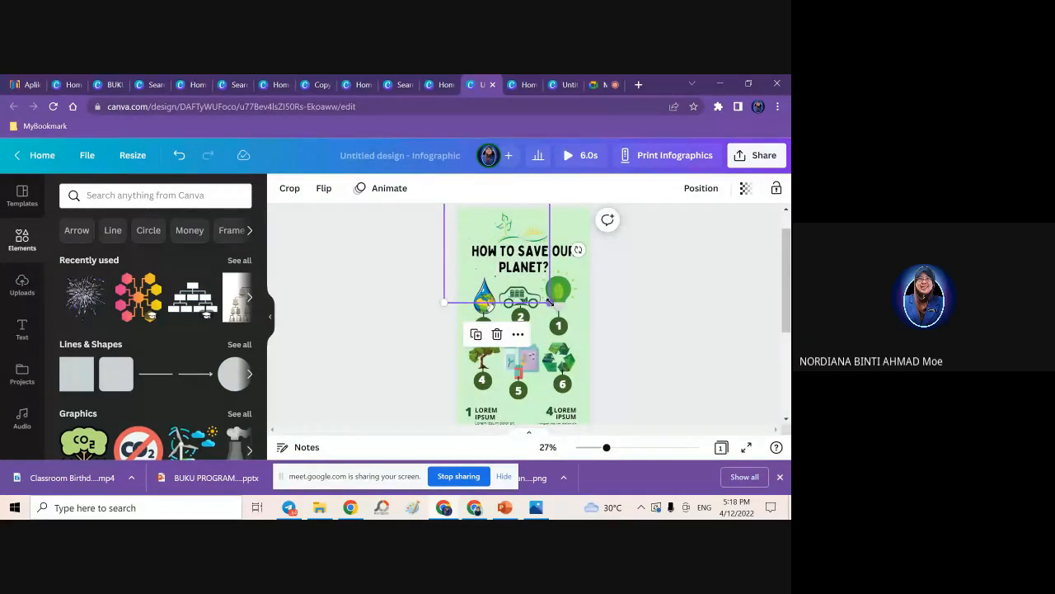
pyautogui.moveTo(548, 299); pyautogui.dragTo(504, 256)
# Search the elements for "animated"
pyautogui.click(129, 196)
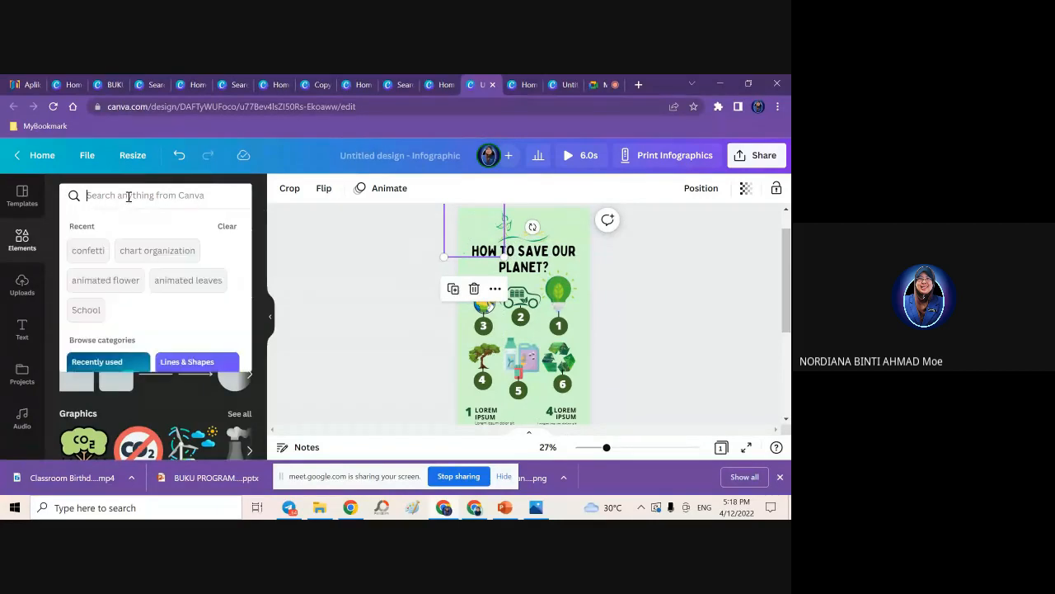
pyautogui.write('anima')
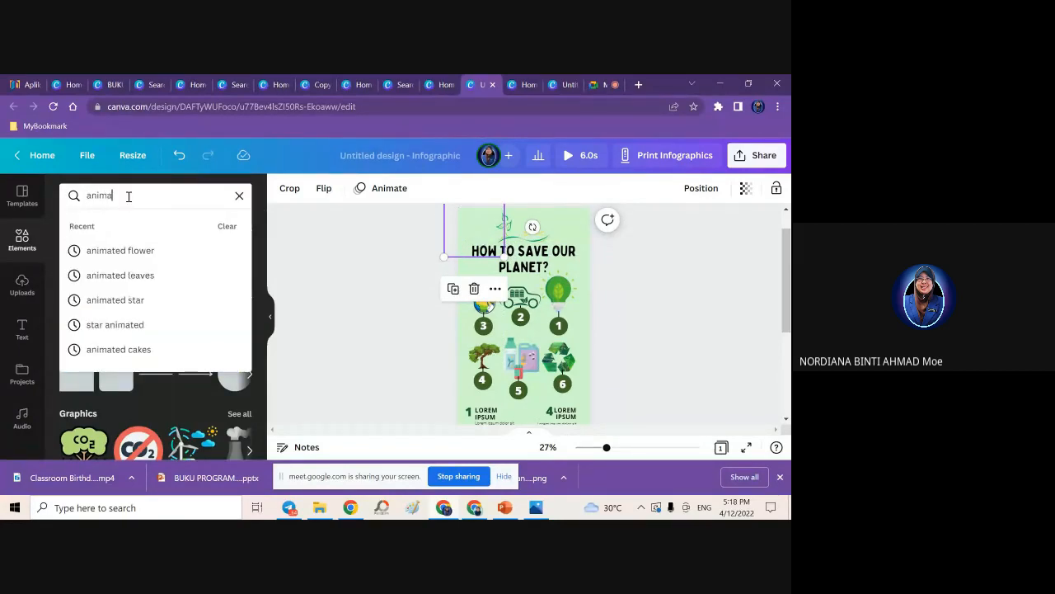
pyautogui.write('ted')
pyautogui.press('Return')
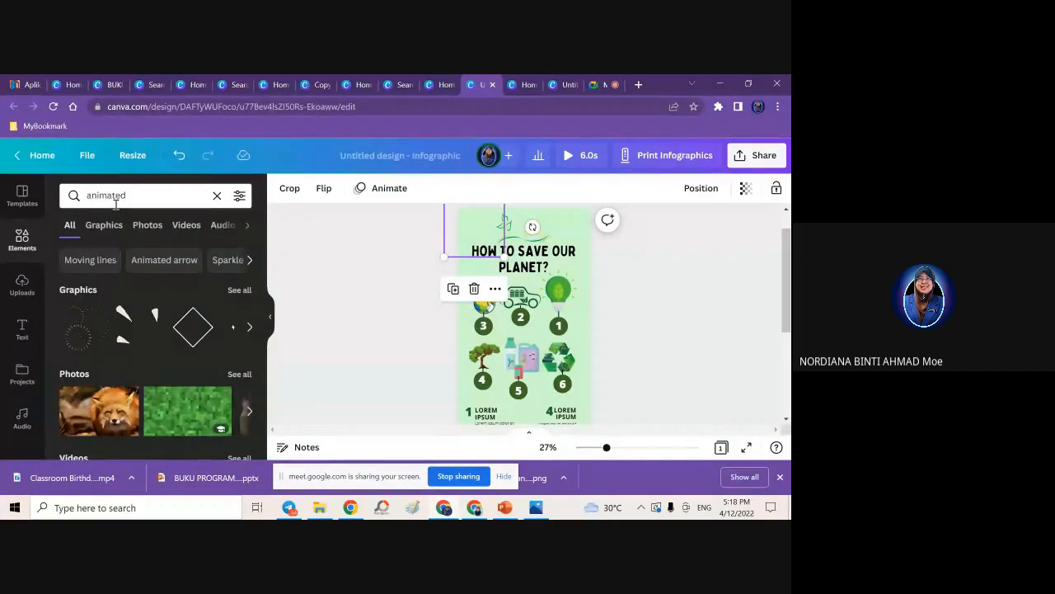
# Add the animated sparkle graphic, scale it down and place it at the infographic's upper-right corner above the title
pyautogui.click(233, 329)
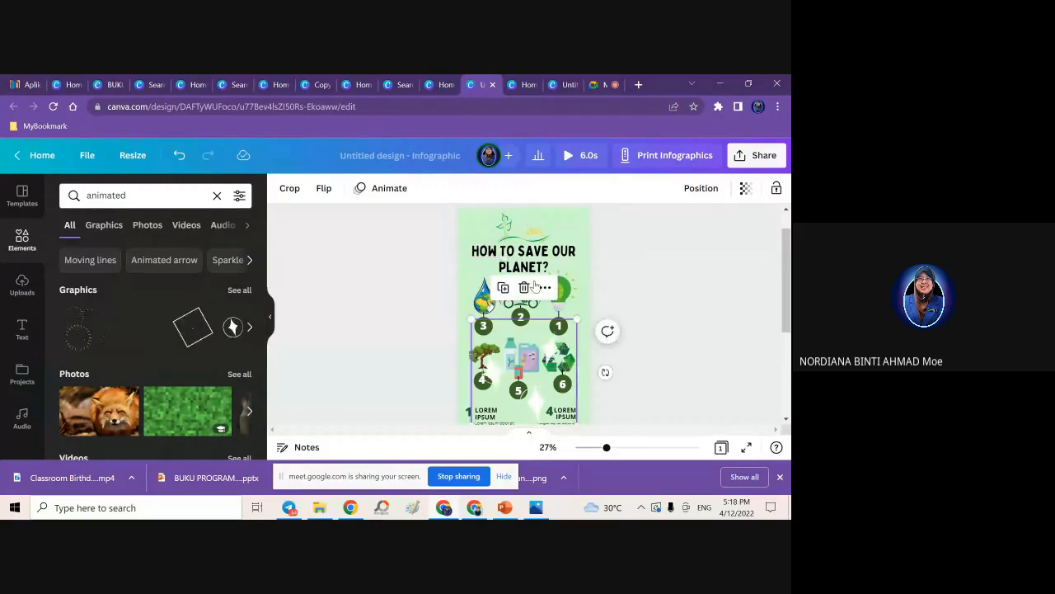
pyautogui.moveTo(575, 319); pyautogui.dragTo(569, 216)
pyautogui.moveTo(535, 253); pyautogui.dragTo(550, 240)
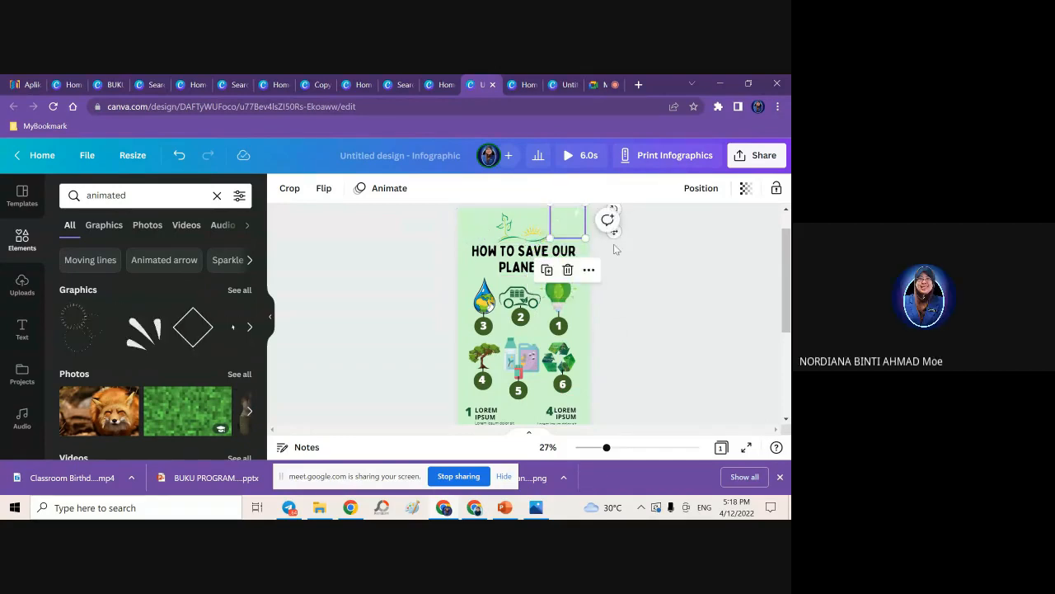
pyautogui.click(641, 283)
pyautogui.click(568, 231)
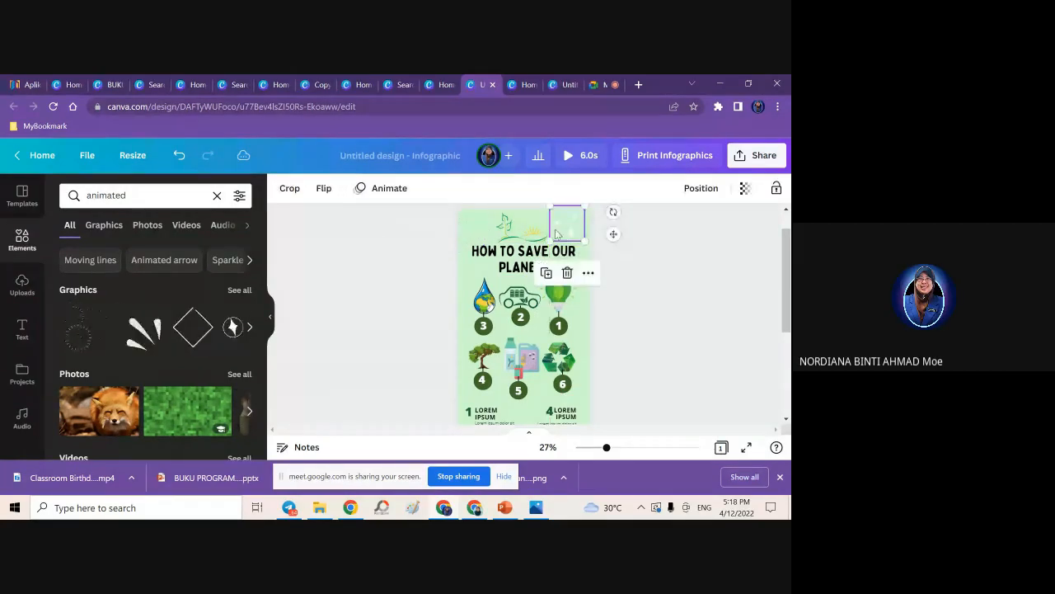
pyautogui.click(360, 275)
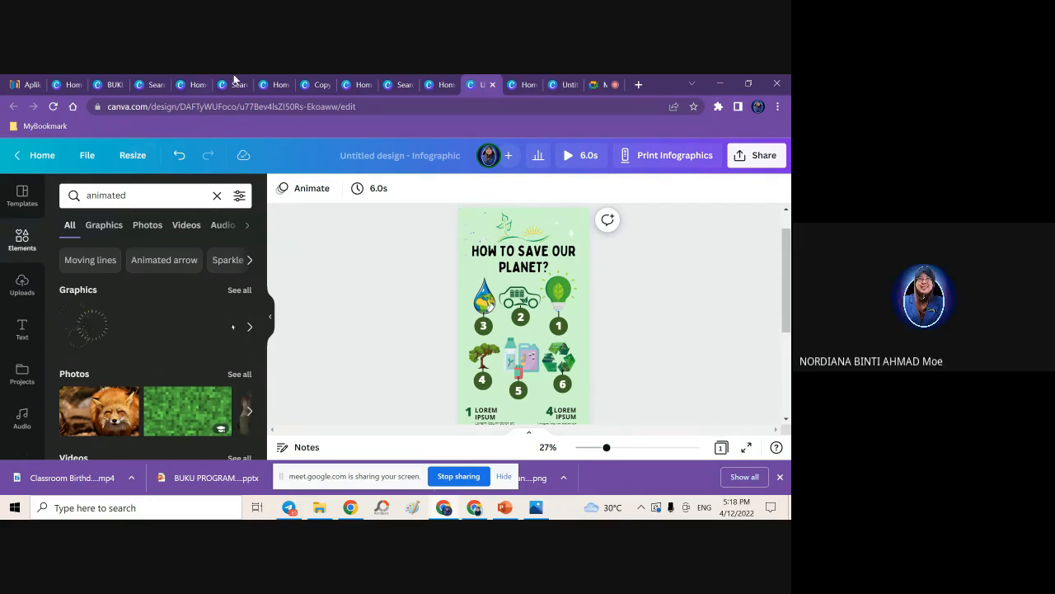
# Switch to the Google Meet call and send the chat message "Apps Inshot"
pyautogui.click(599, 90)
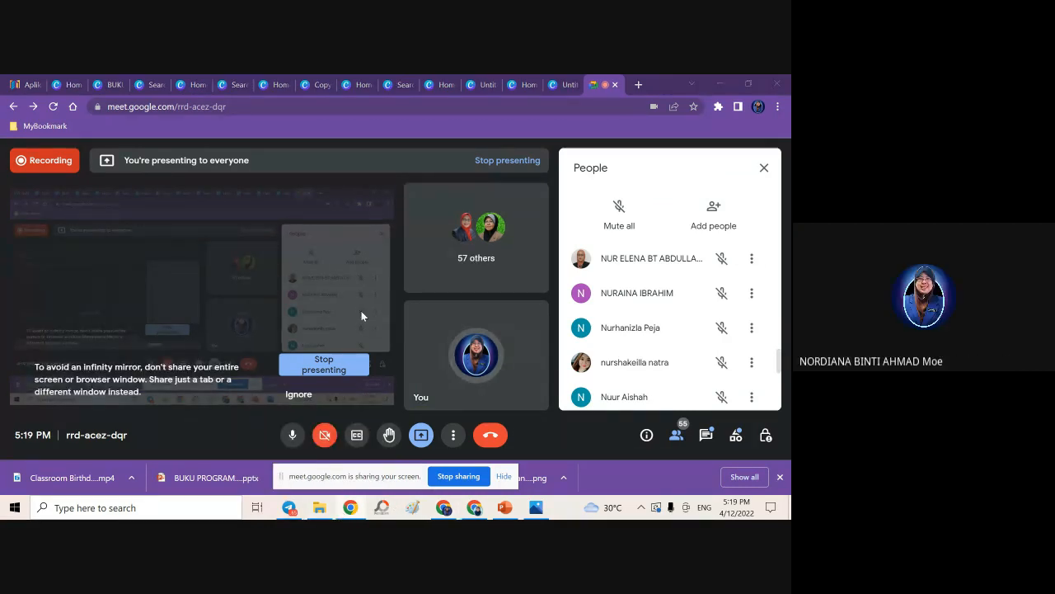
pyautogui.click(707, 438)
pyautogui.write('Apps Inshot')
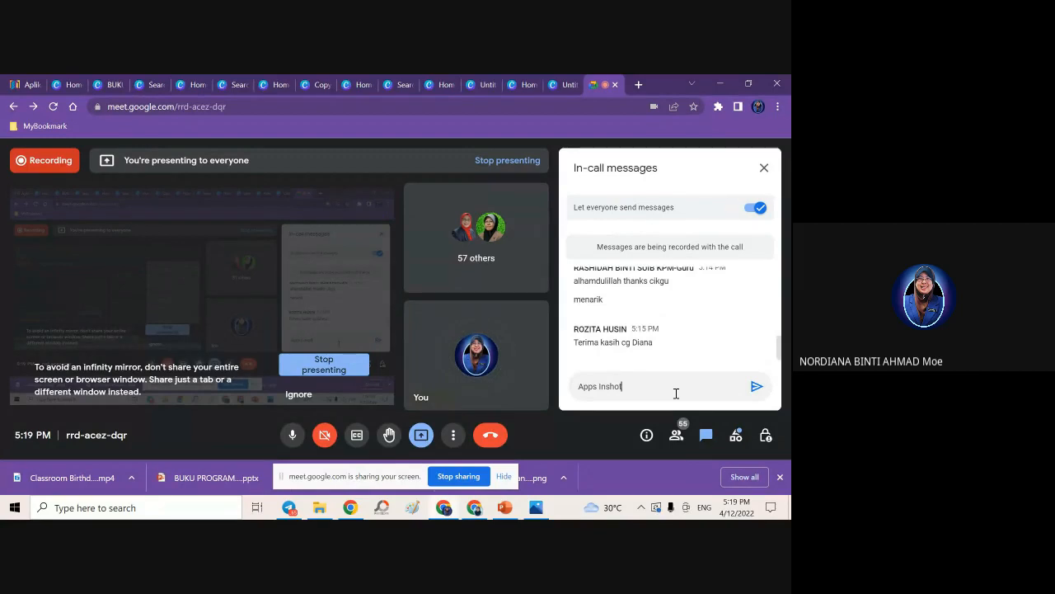
pyautogui.press('Return')
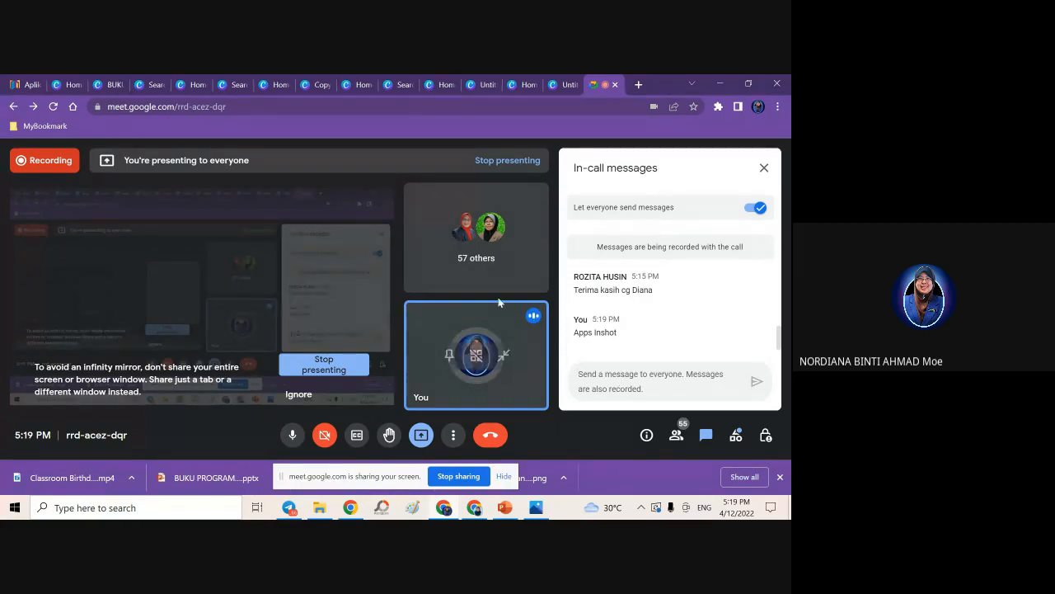
# Switch back to the Canva home page and search the templates for "photocollage"
pyautogui.click(534, 87)
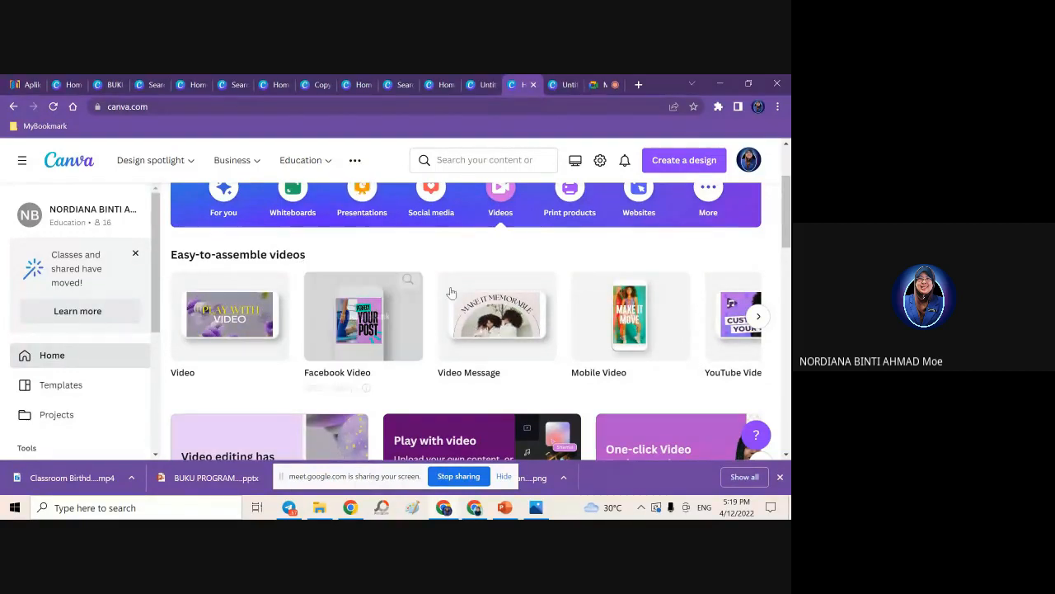
pyautogui.scroll(-1, 744, 355)
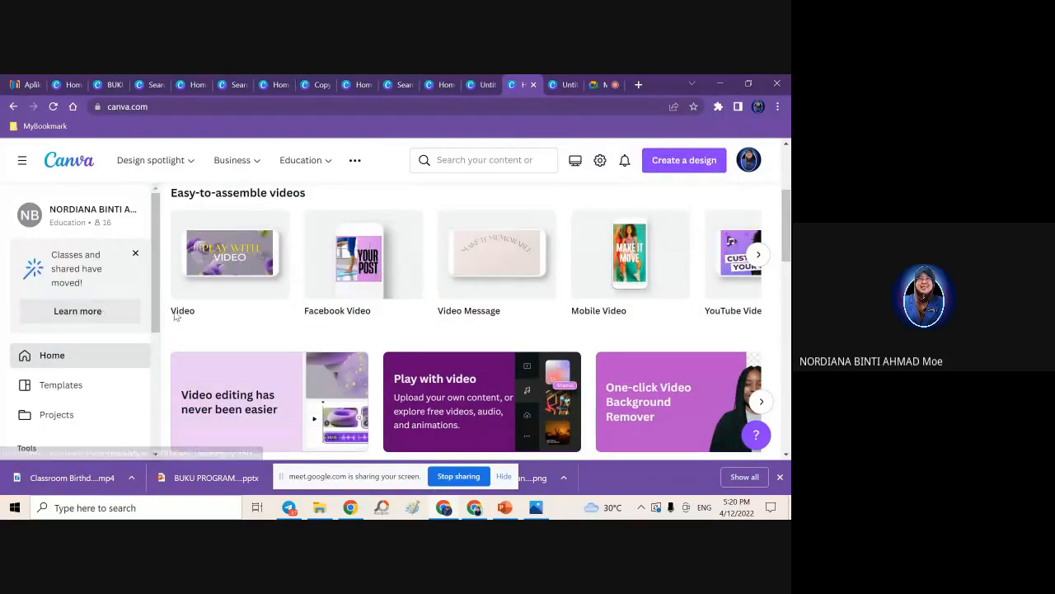
pyautogui.scroll(-1, 191, 311)
pyautogui.scroll(2, 254, 297)
pyautogui.scroll(1, 253, 297)
pyautogui.click(330, 202)
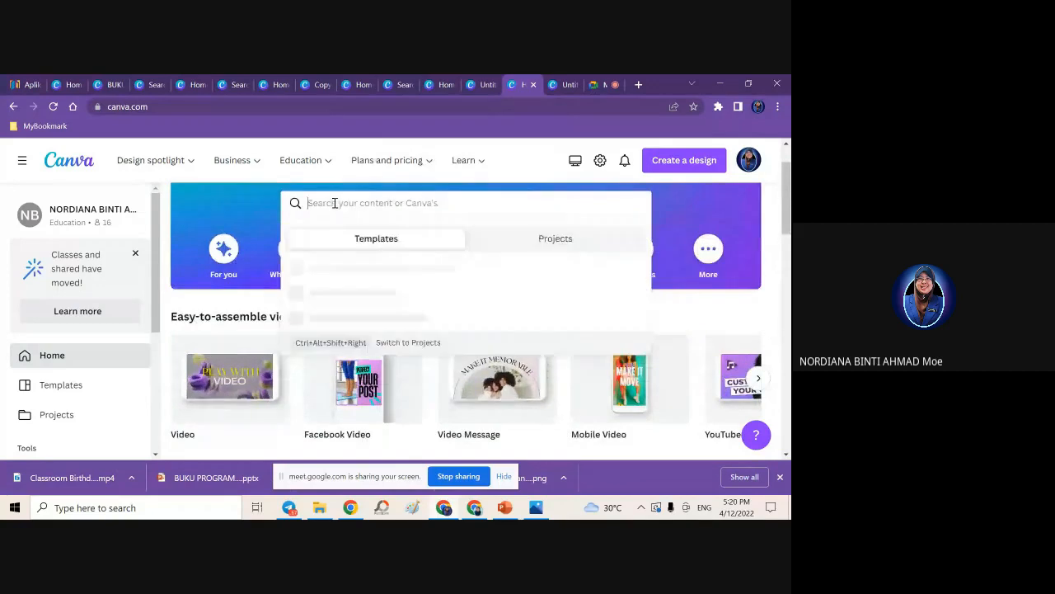
pyautogui.write('phio')
pyautogui.press('BackSpace')
pyautogui.press('BackSpace')
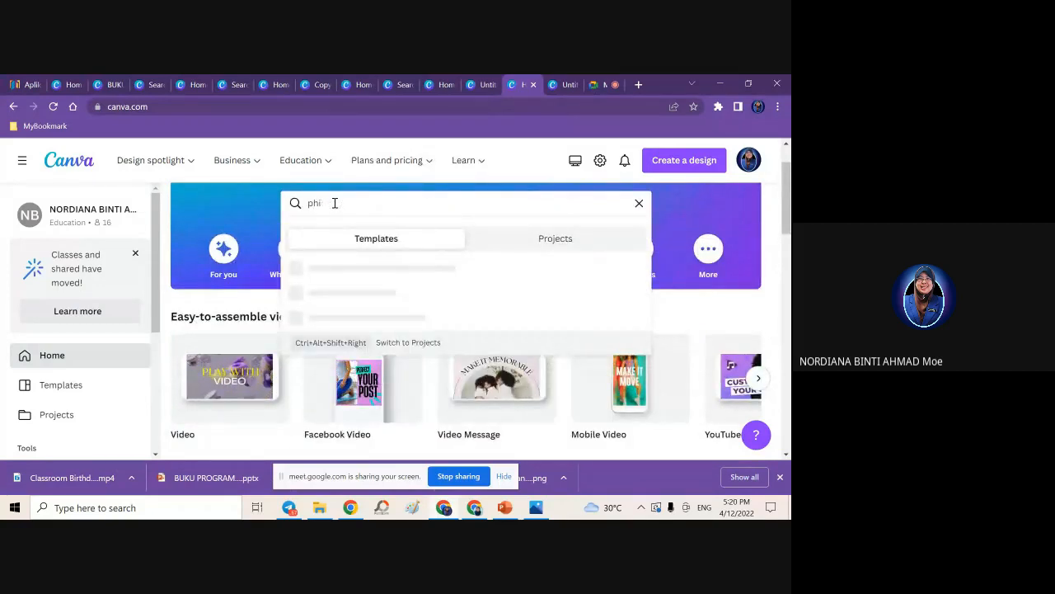
pyautogui.write('oto co')
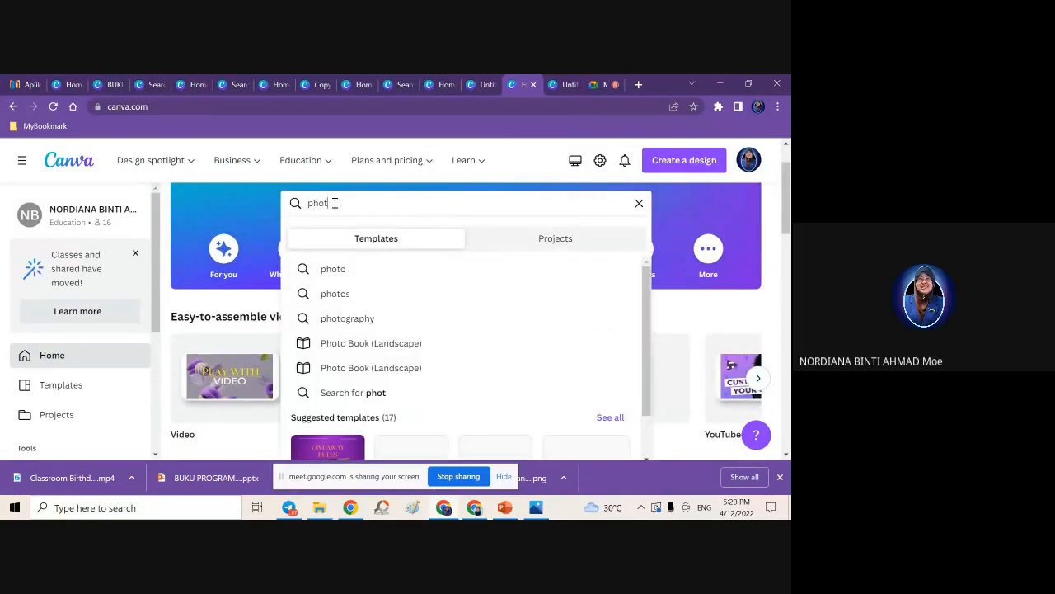
pyautogui.write('llage')
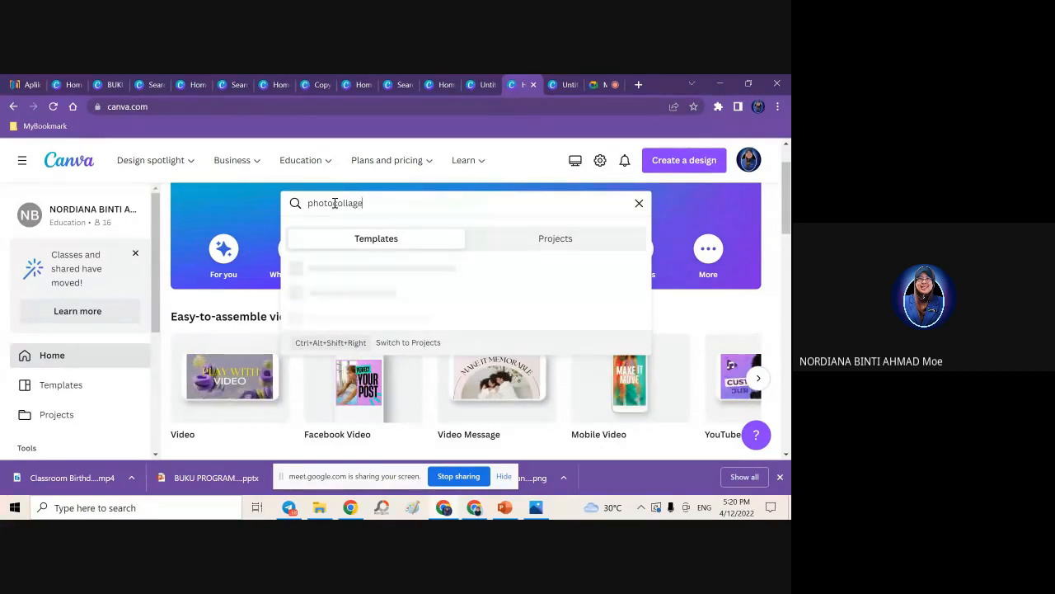
pyautogui.press('Return')
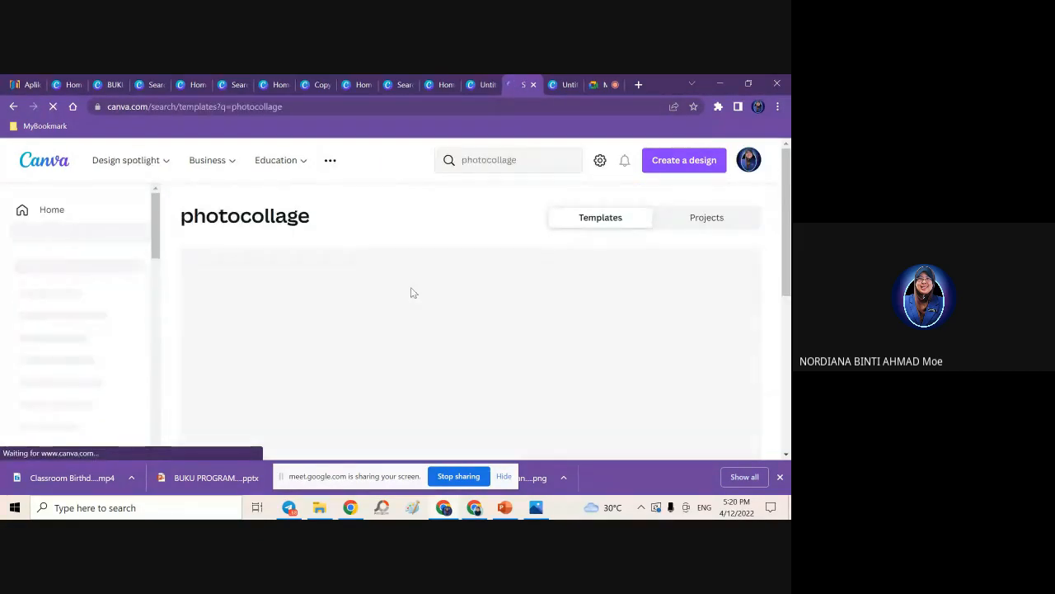
# Open the Black and Cream Modern the Wedding Photo Collage template from the results and keep it in the browser
pyautogui.scroll(-5, 613, 399)
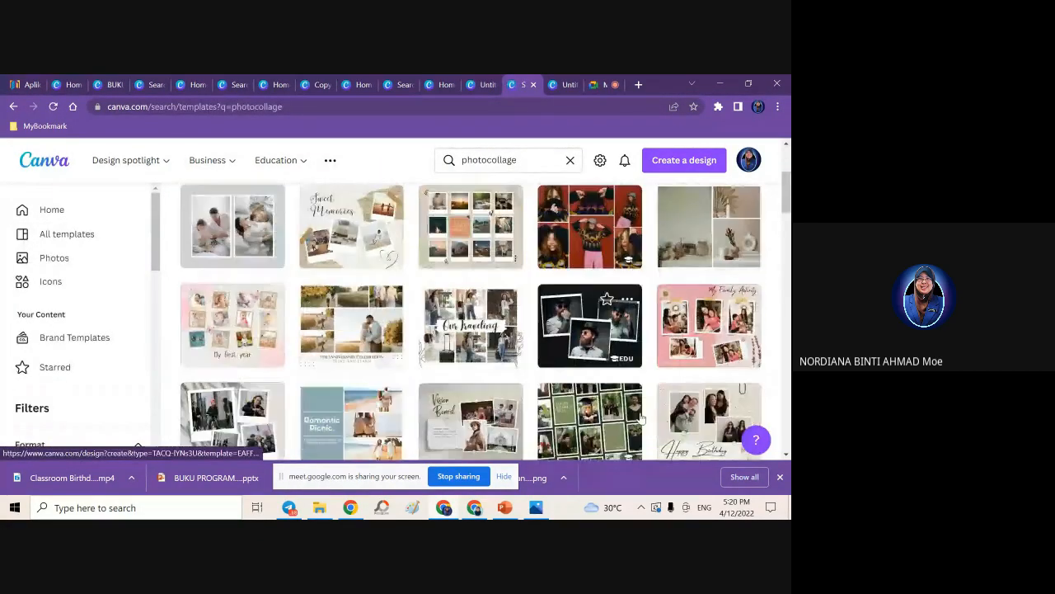
pyautogui.scroll(-1, 621, 429)
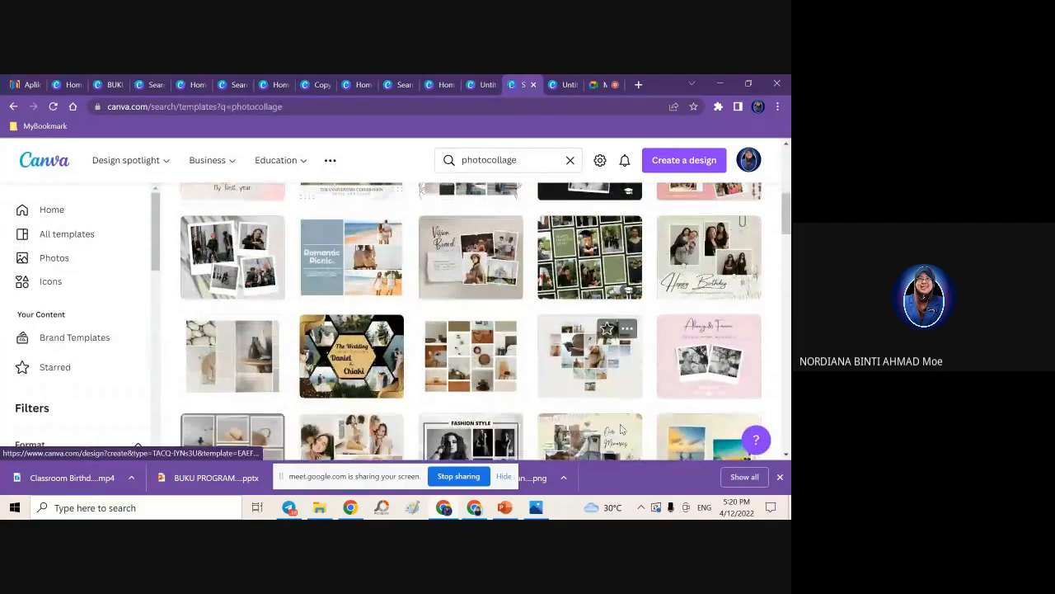
pyautogui.click(368, 352)
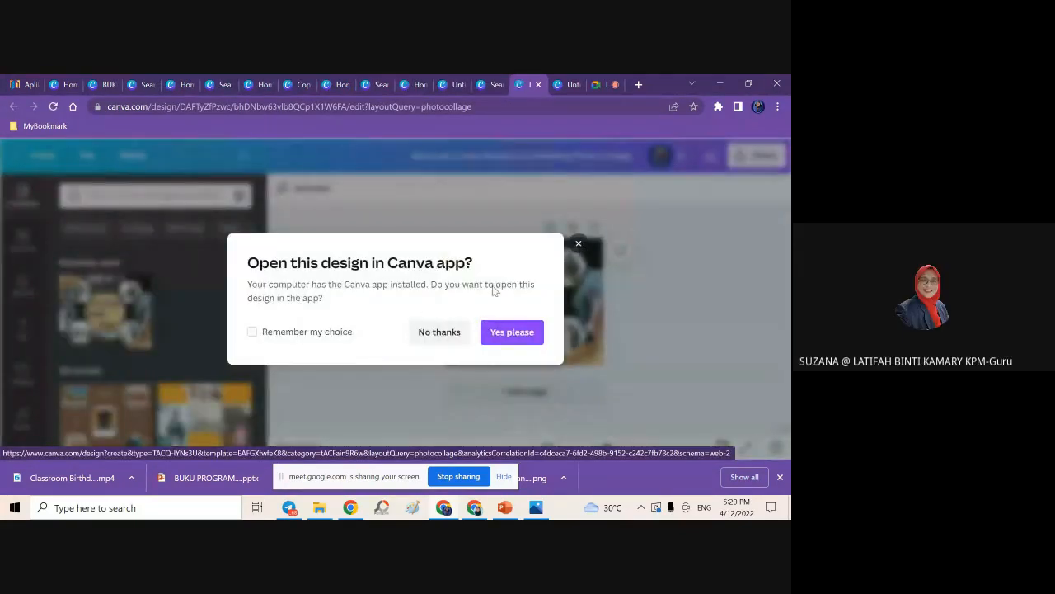
pyautogui.click(575, 244)
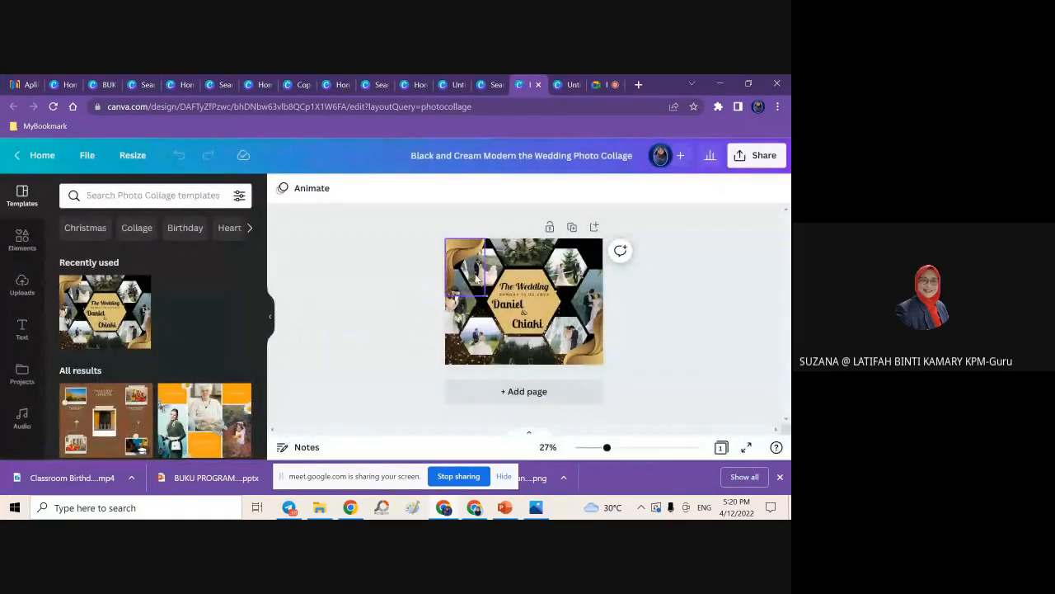
# Delete the images from the collage's upper-left and lower-left hexagons while keeping their frames
pyautogui.click(491, 275)
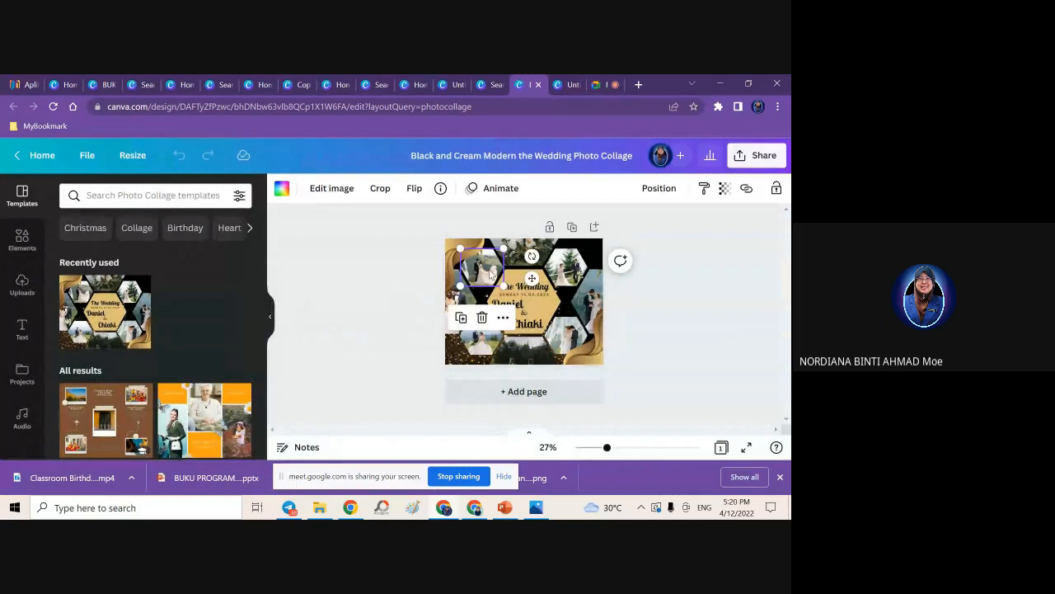
pyautogui.click(484, 322)
pyautogui.click(490, 260)
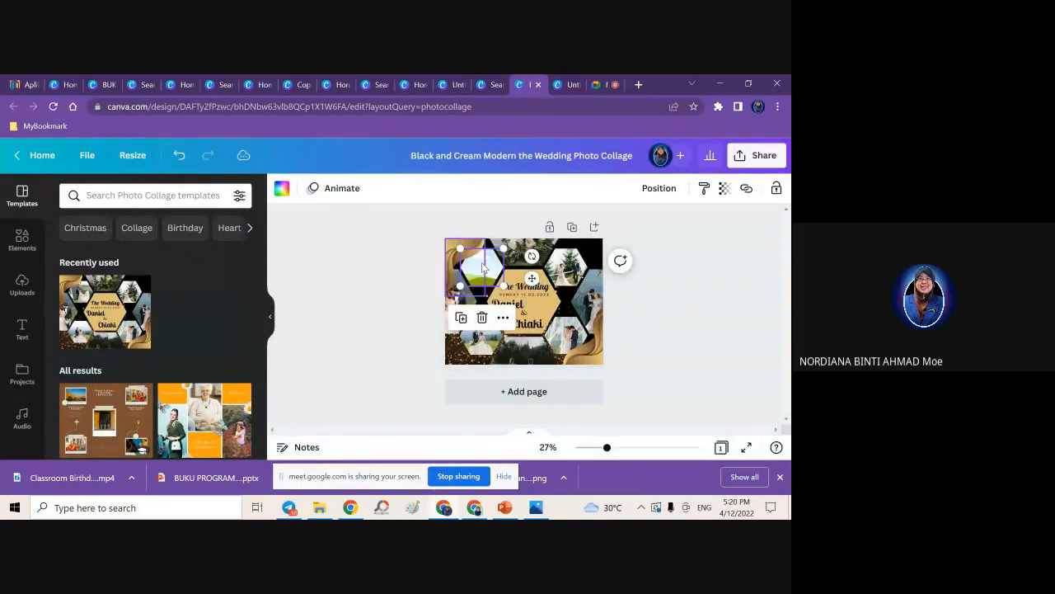
pyautogui.click(483, 320)
pyautogui.rightClick(484, 328)
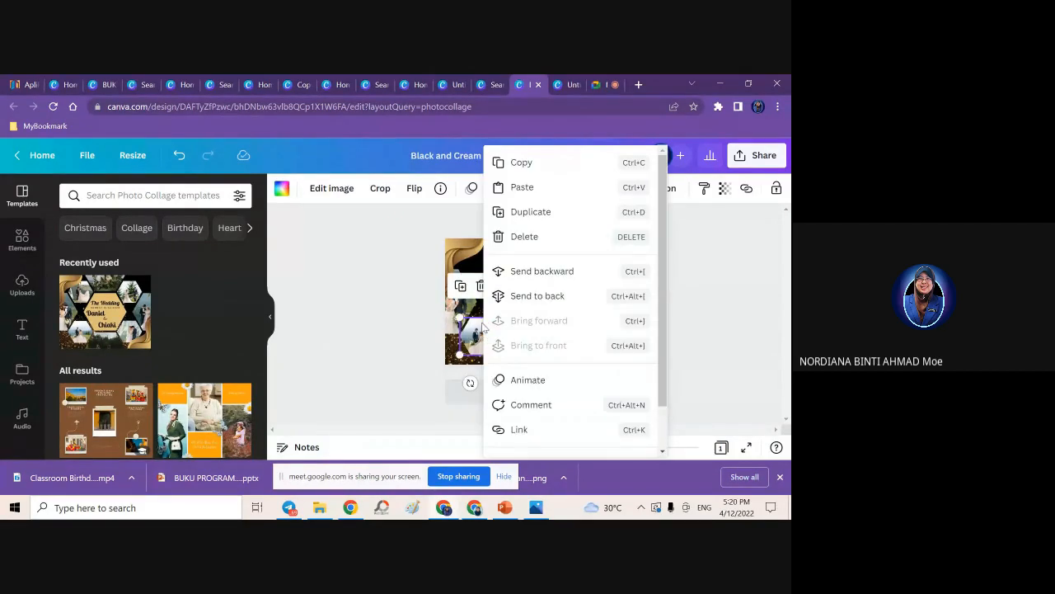
pyautogui.click(173, 157)
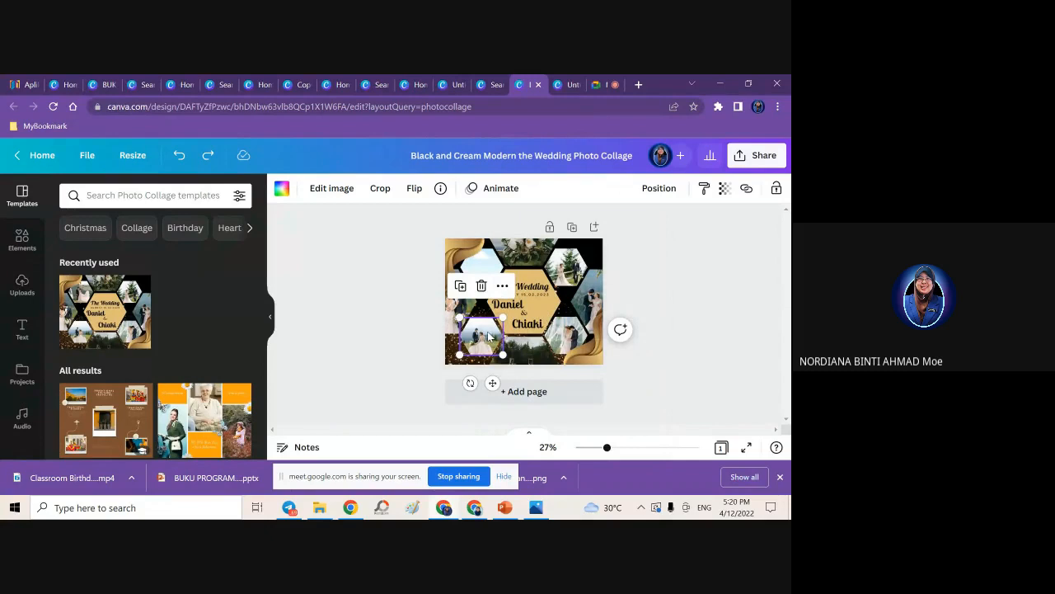
pyautogui.click(481, 286)
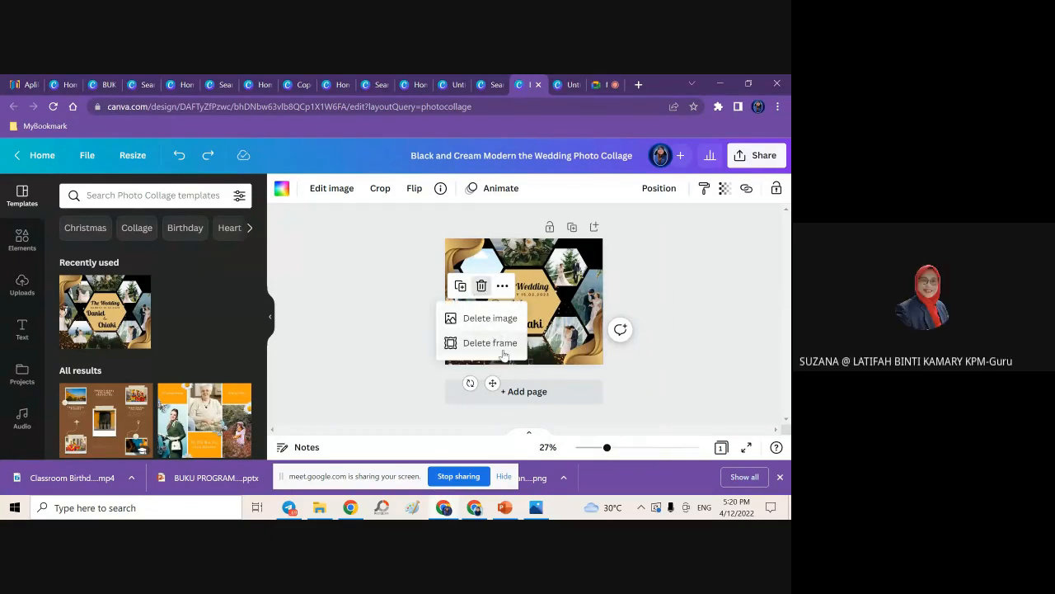
pyautogui.click(499, 326)
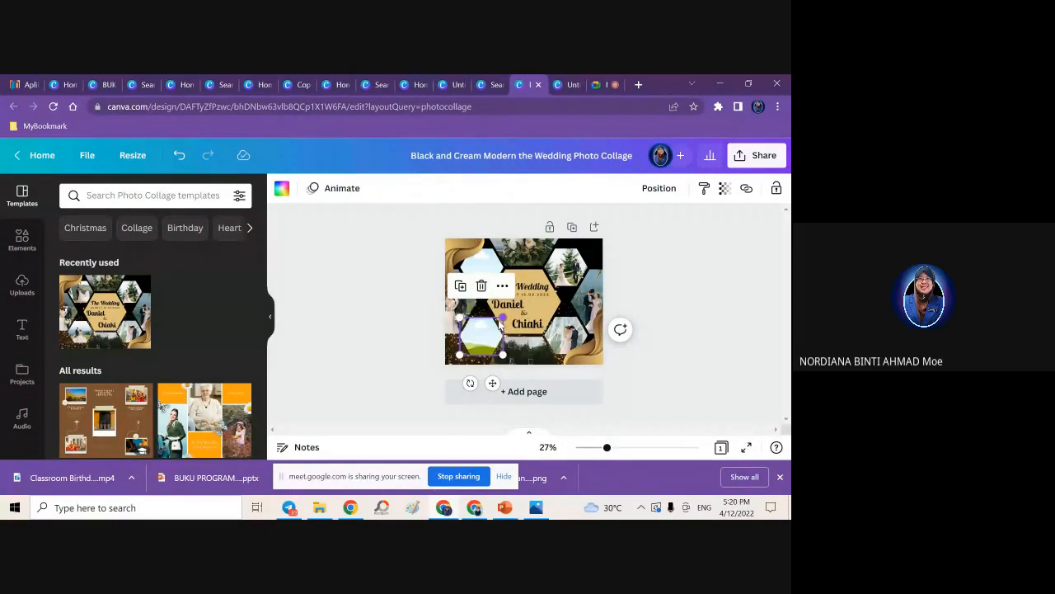
# Add a second page to the collage and apply the orange photo collage template with daisies to it
pyautogui.click(568, 274)
pyautogui.rightClick(568, 273)
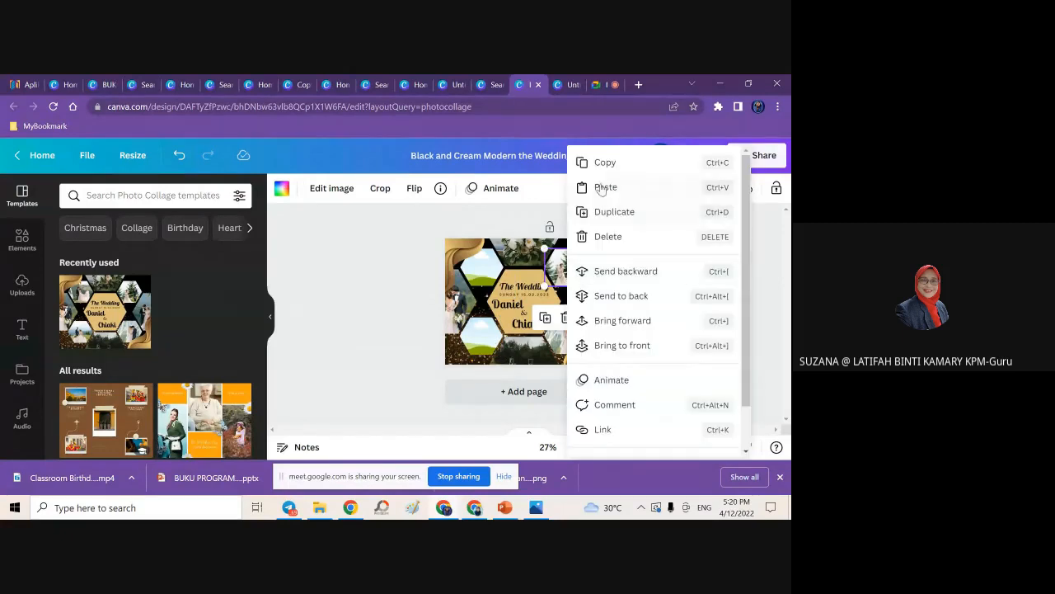
pyautogui.click(510, 394)
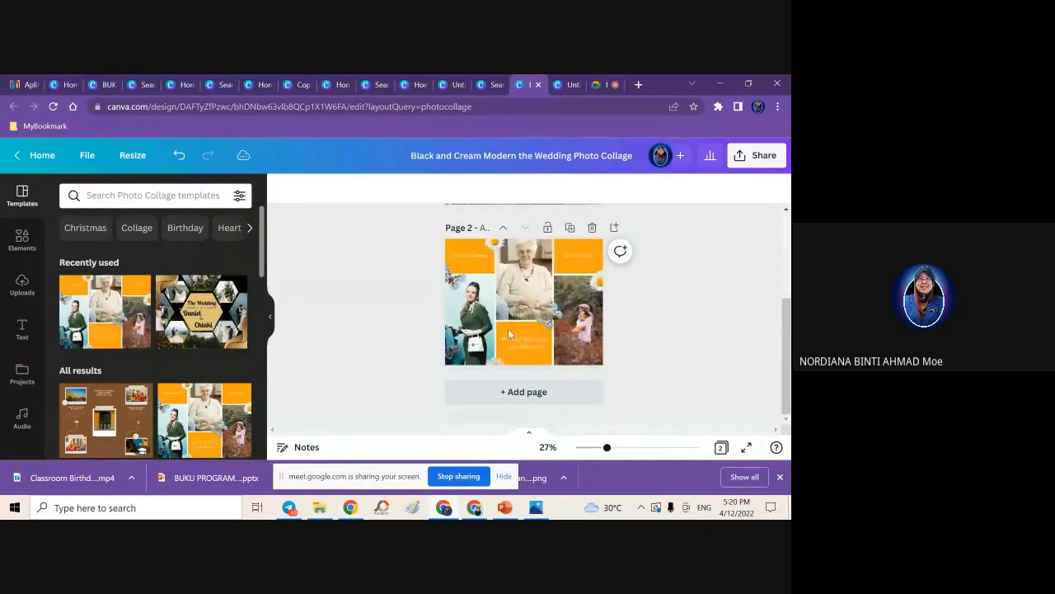
pyautogui.scroll(5, 512, 322)
pyautogui.rightClick(559, 249)
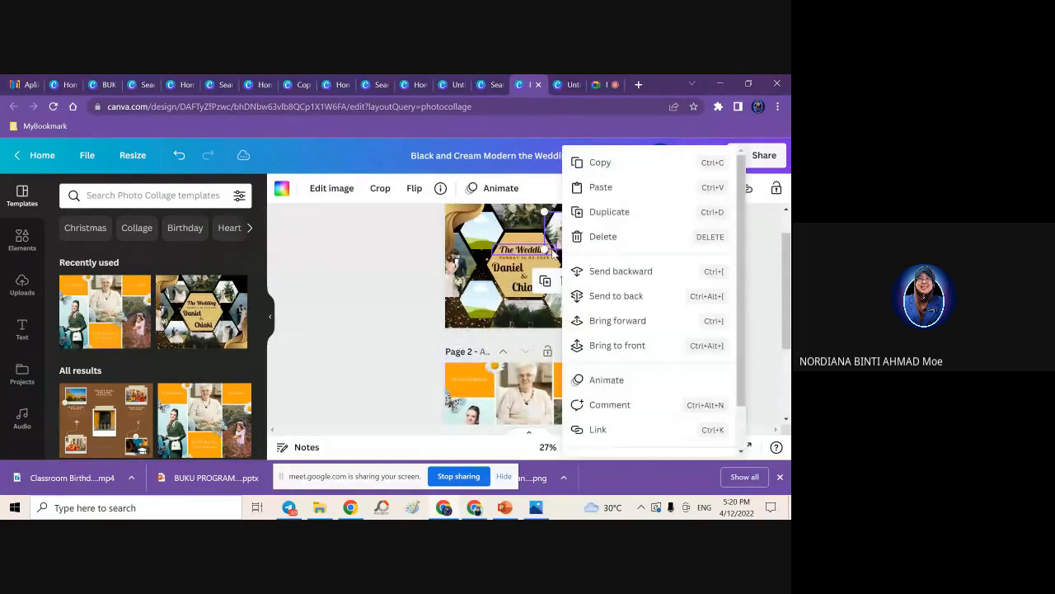
pyautogui.scroll(-5, 149, 422)
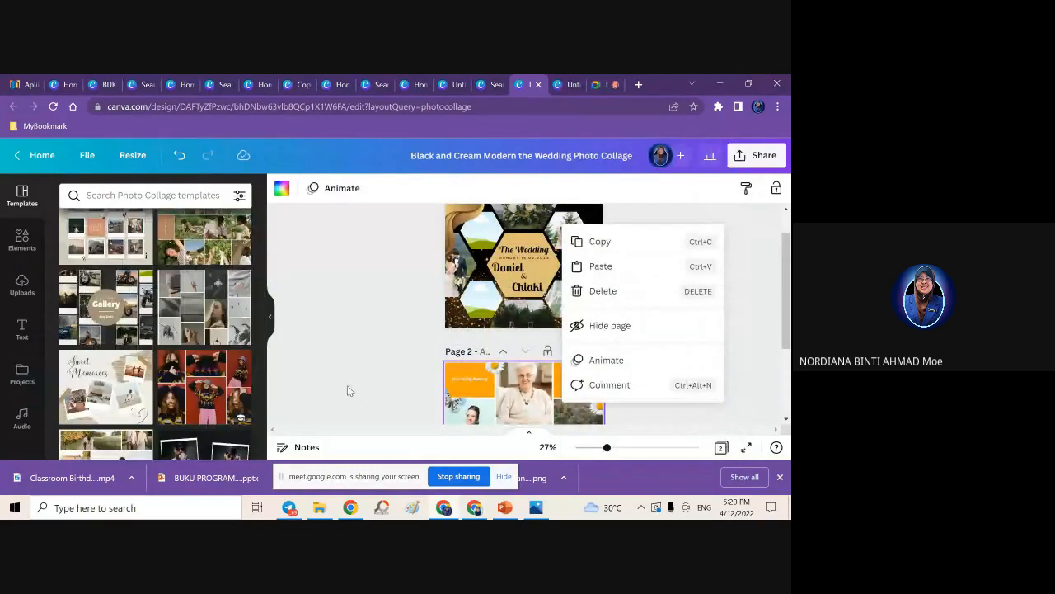
pyautogui.click(357, 364)
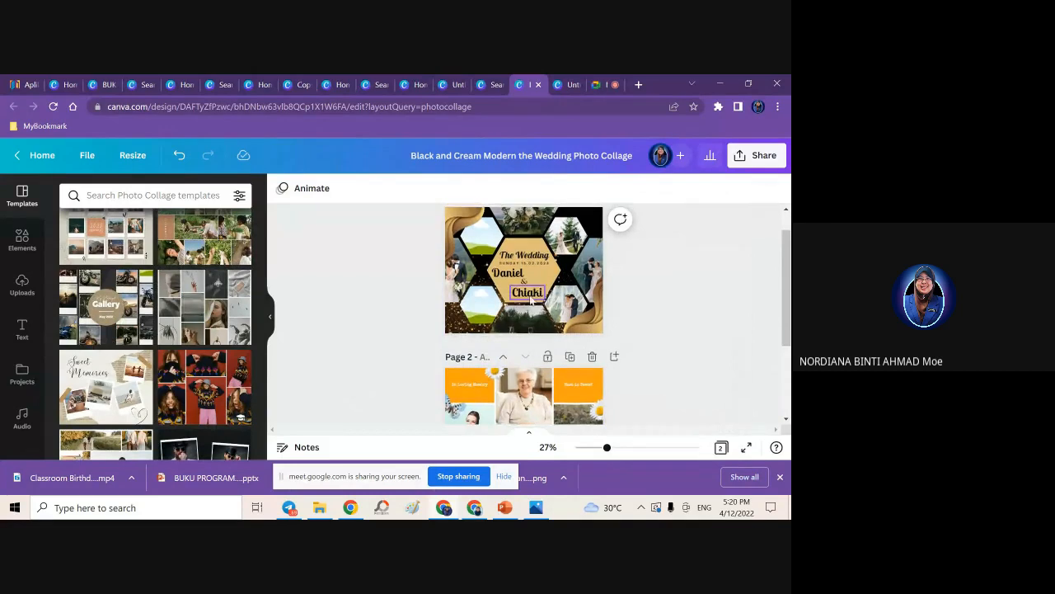
pyautogui.scroll(1, 531, 293)
pyautogui.scroll(-3, 519, 346)
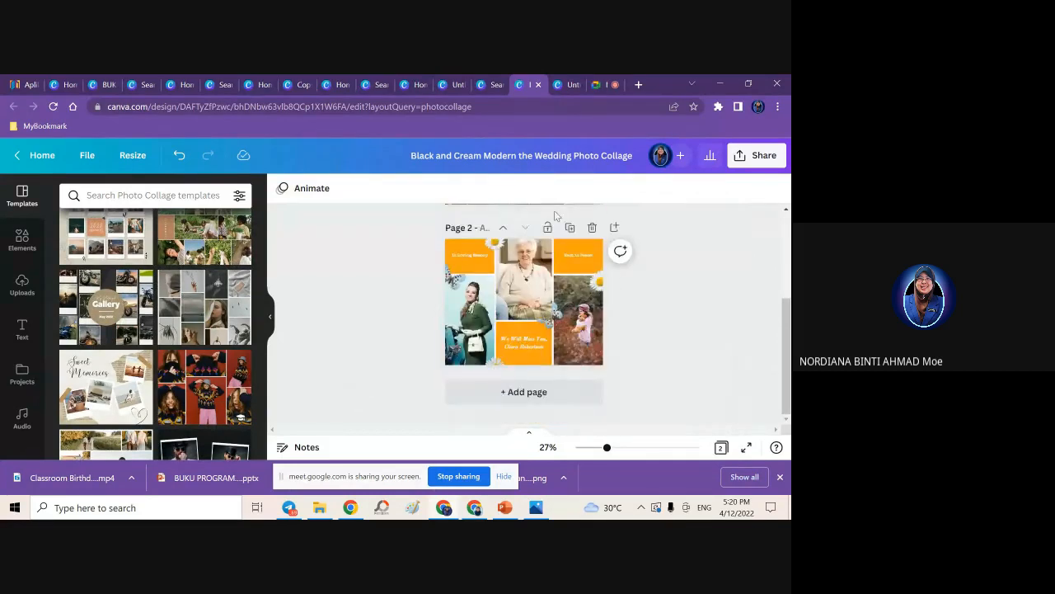
pyautogui.scroll(1, 412, 313)
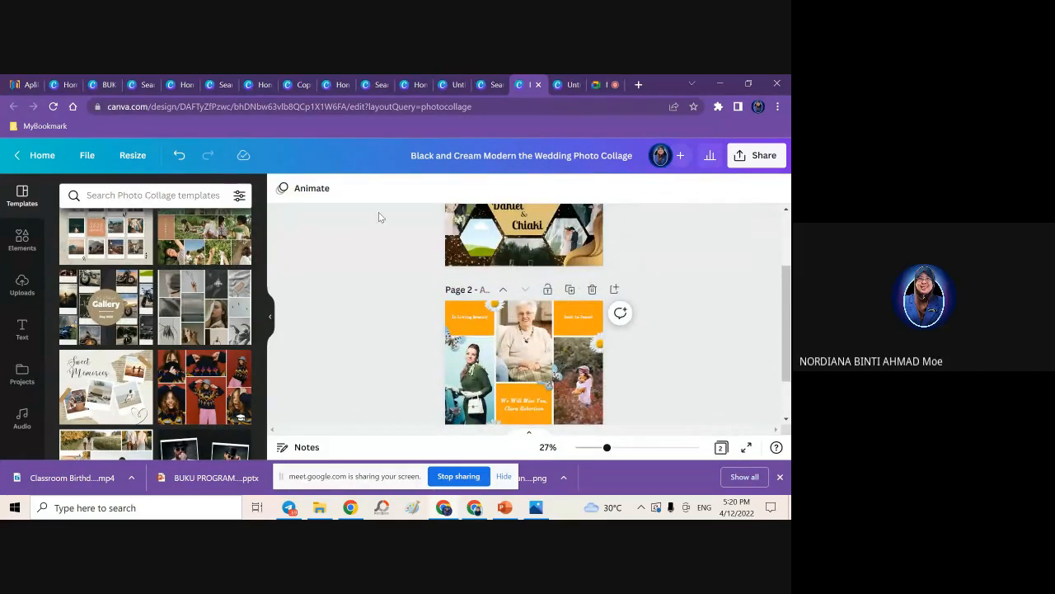
# Check the Google Meet in-call messages, and open Copy of Fail Panitia Sains from Canva's recent designs in the browser
pyautogui.click(602, 86)
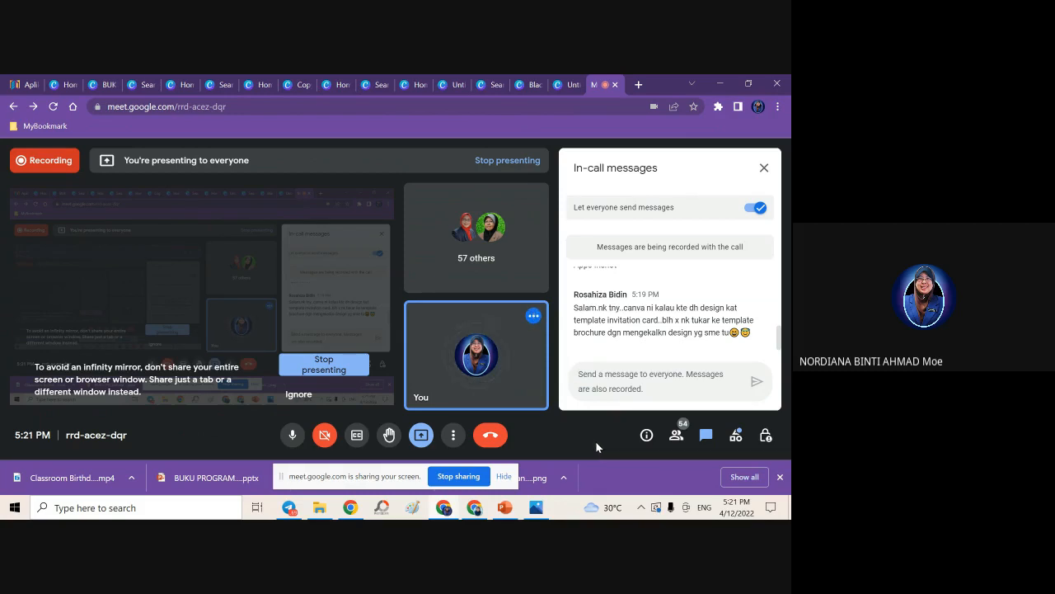
pyautogui.click(572, 85)
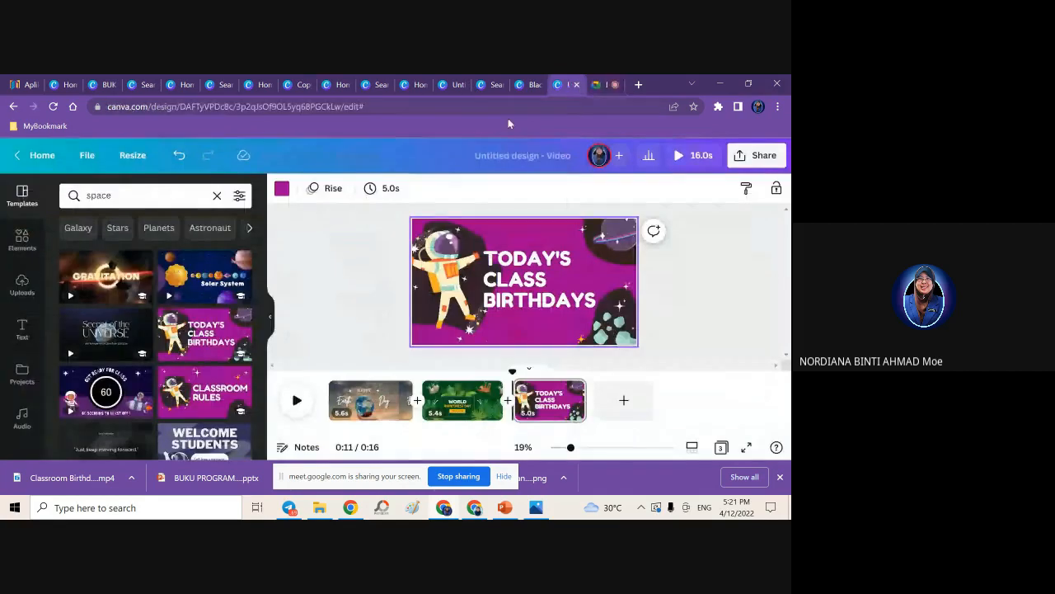
pyautogui.click(85, 155)
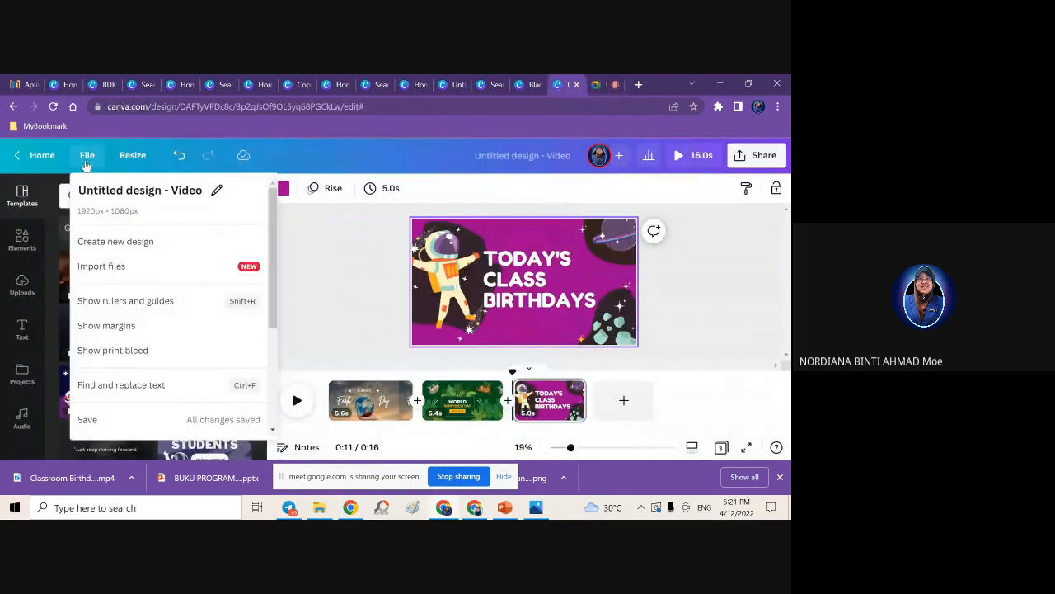
pyautogui.click(39, 155)
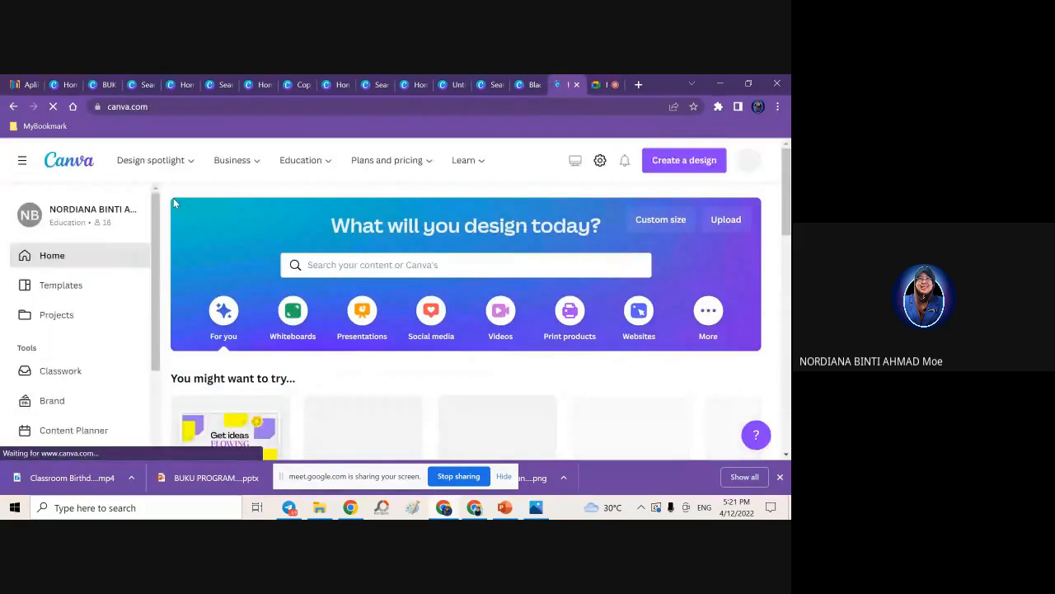
pyautogui.scroll(-2, 395, 321)
pyautogui.scroll(-4, 395, 322)
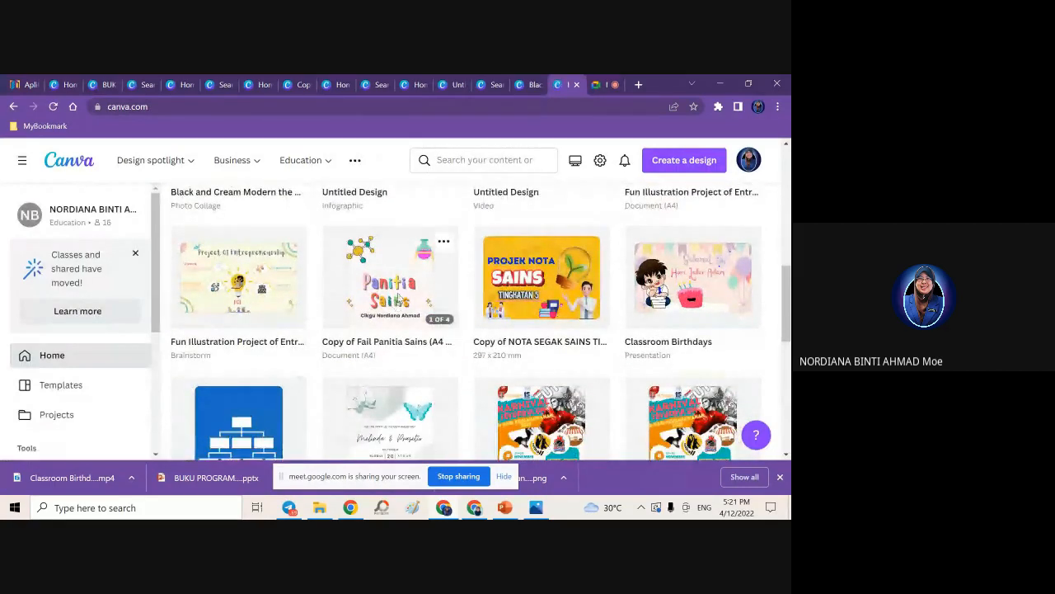
pyautogui.click(398, 297)
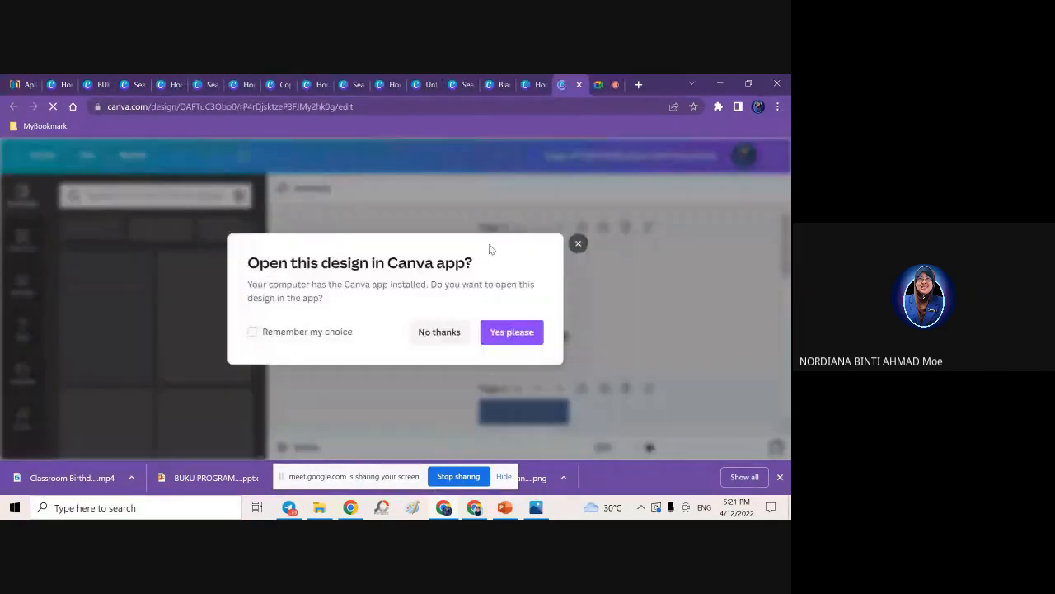
pyautogui.click(578, 245)
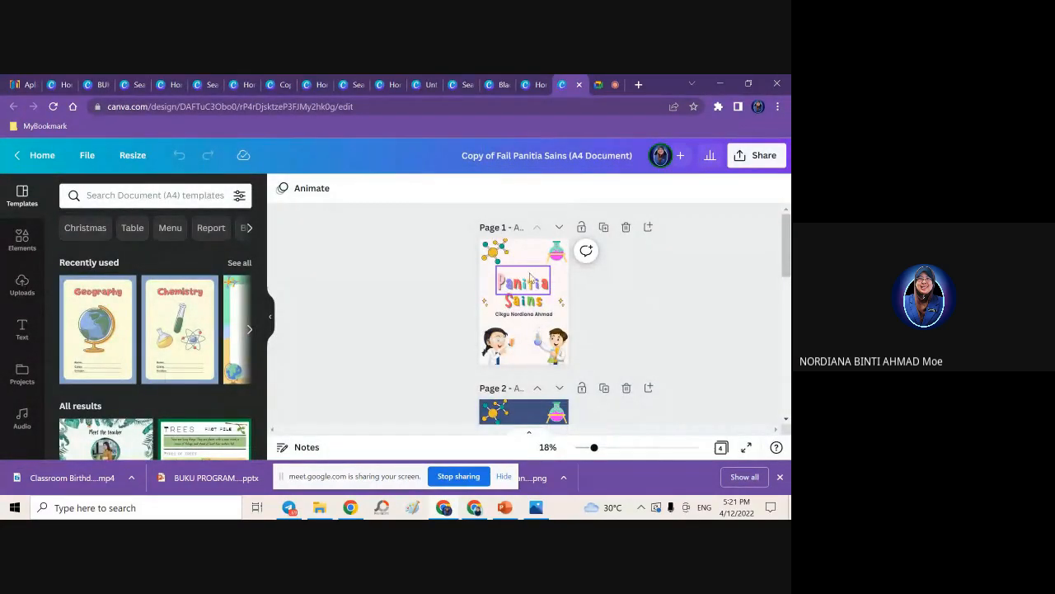
# Make a copy of the Panitia Sains A4 document and keep the copy in the browser
pyautogui.scroll(-3, 550, 290)
pyautogui.moveTo(788, 308); pyautogui.dragTo(788, 241)
pyautogui.click(88, 156)
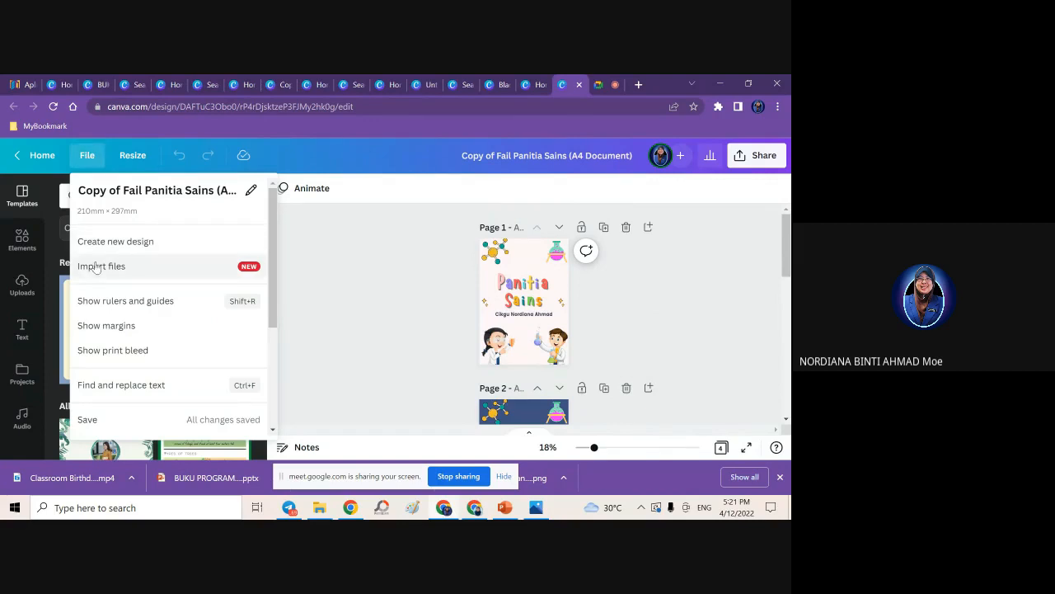
pyautogui.scroll(-3, 101, 281)
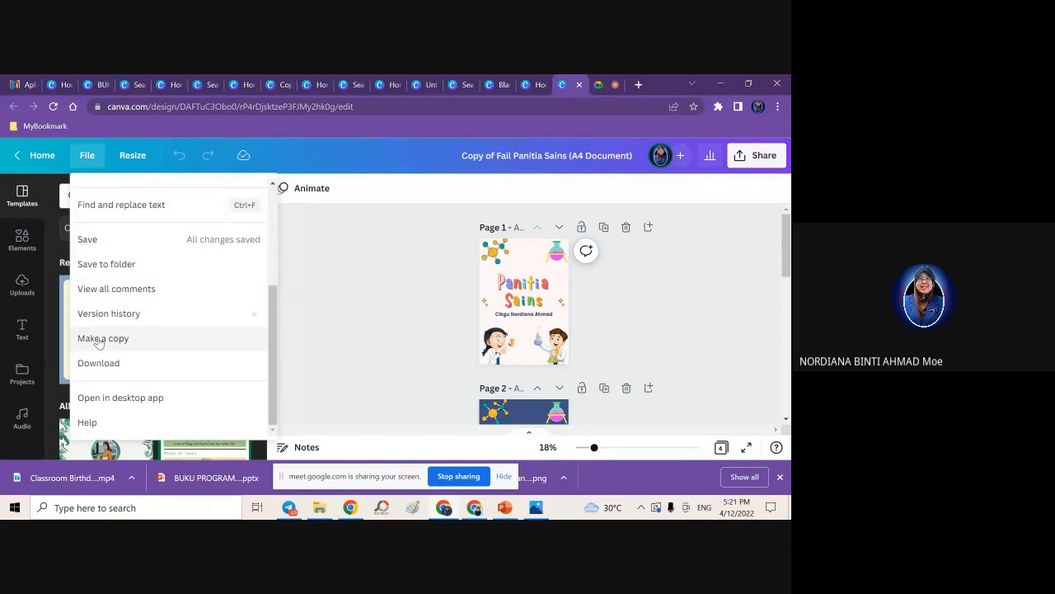
pyautogui.click(98, 339)
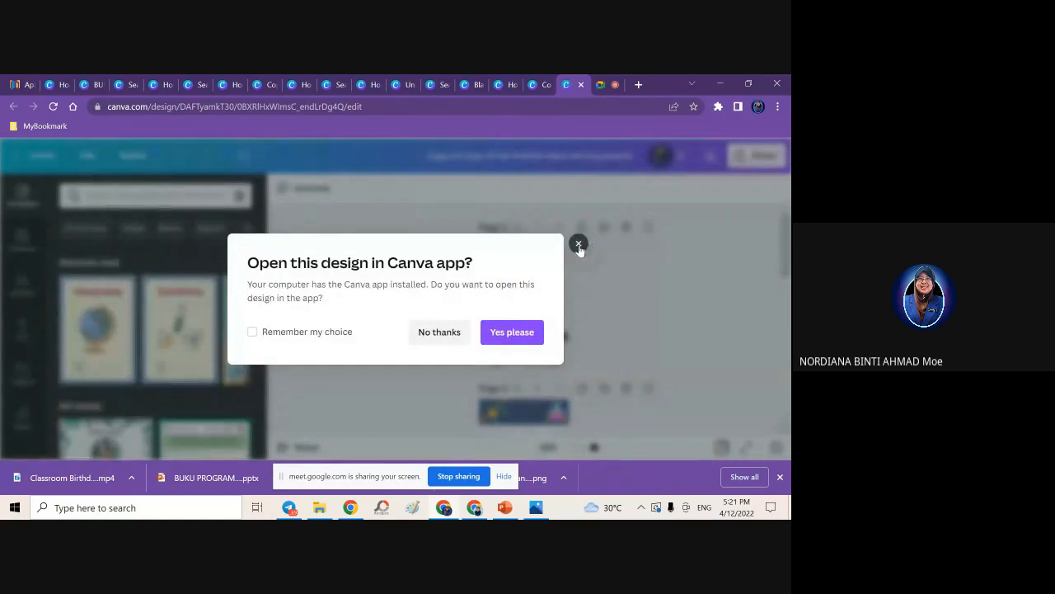
pyautogui.click(576, 244)
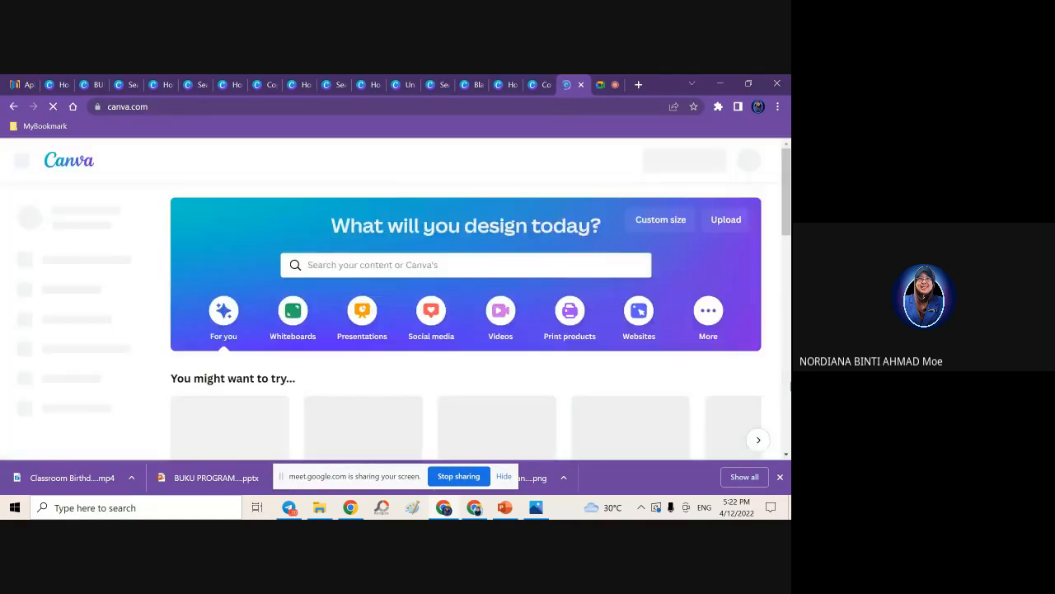
# Rename the new Panitia Sains copy in the recent designs as "Fail Geografi"
pyautogui.scroll(-4, 420, 385)
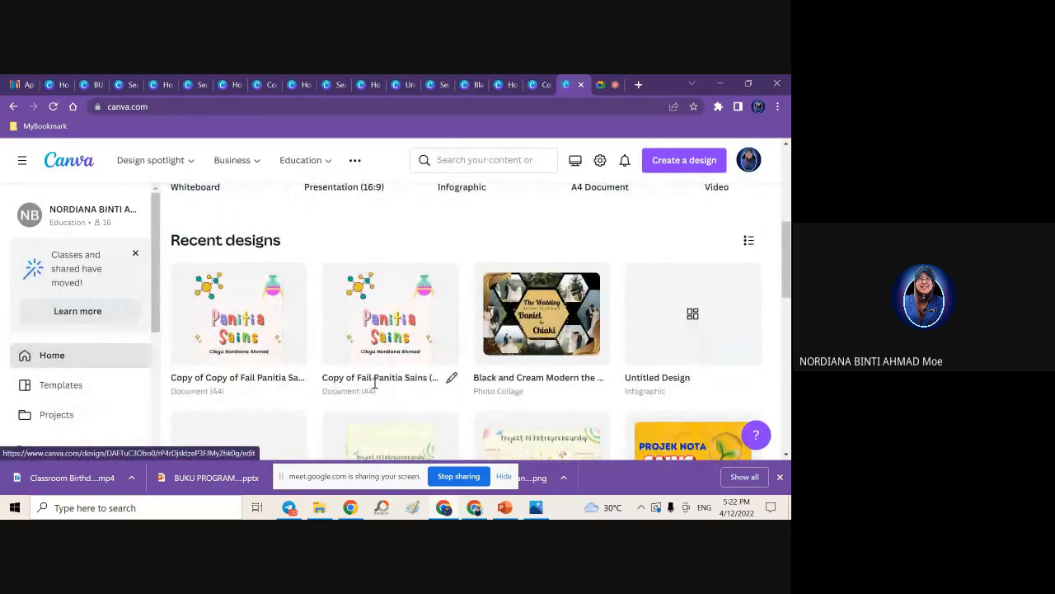
pyautogui.click(244, 376)
pyautogui.press('BackSpace')
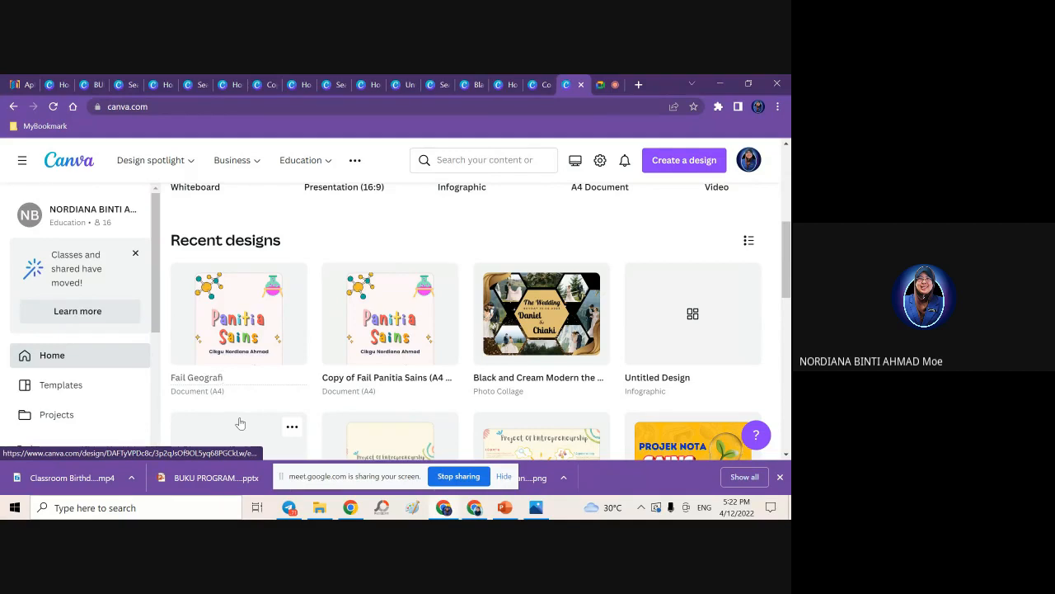
# Open Fail Geografi in the browser and add the recently used Geography cover template as a new page after page 1
pyautogui.click(273, 306)
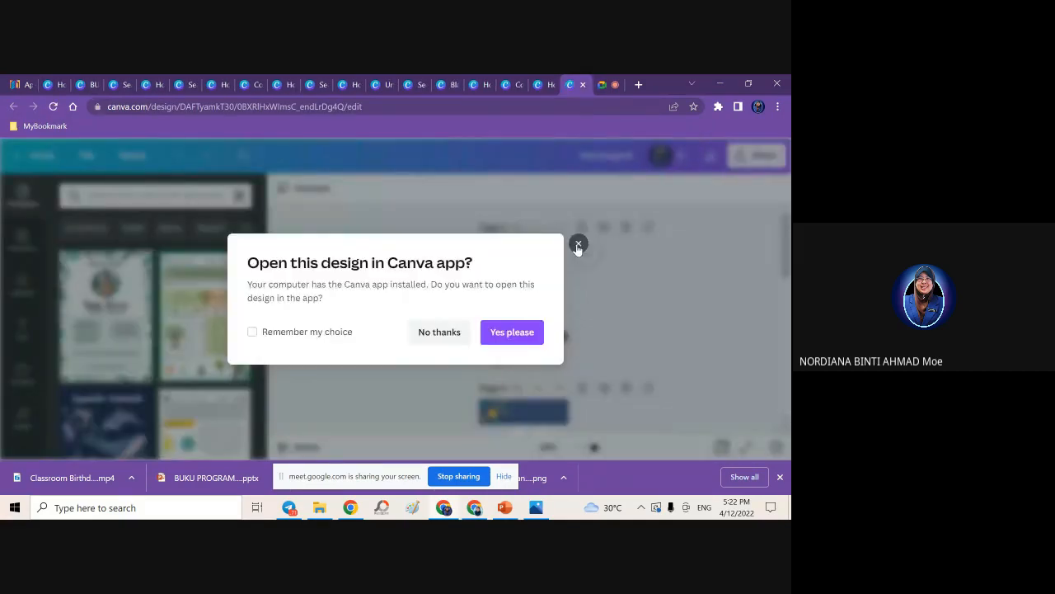
pyautogui.click(578, 246)
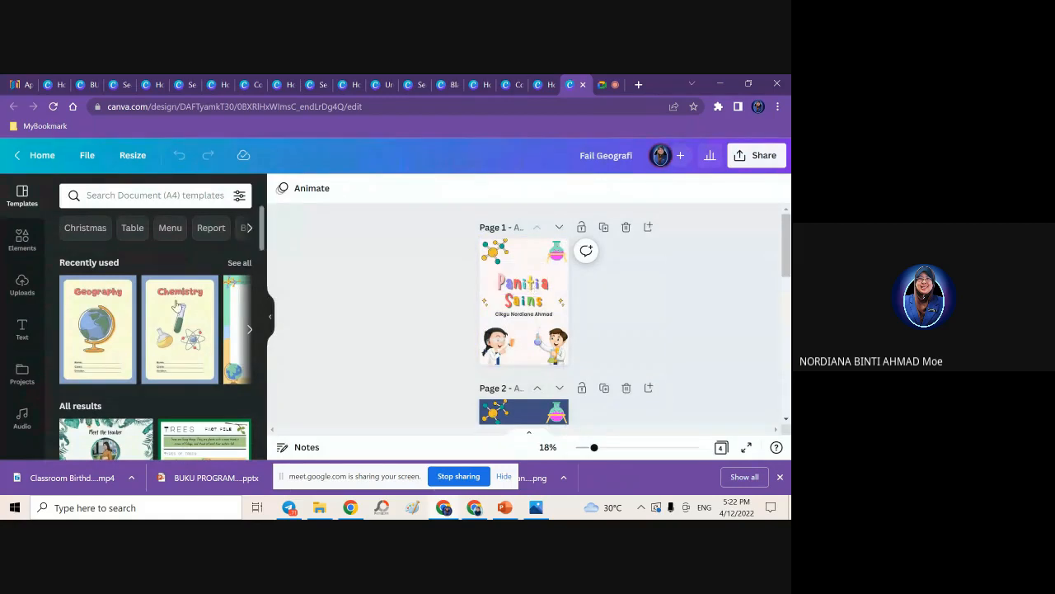
pyautogui.click(131, 328)
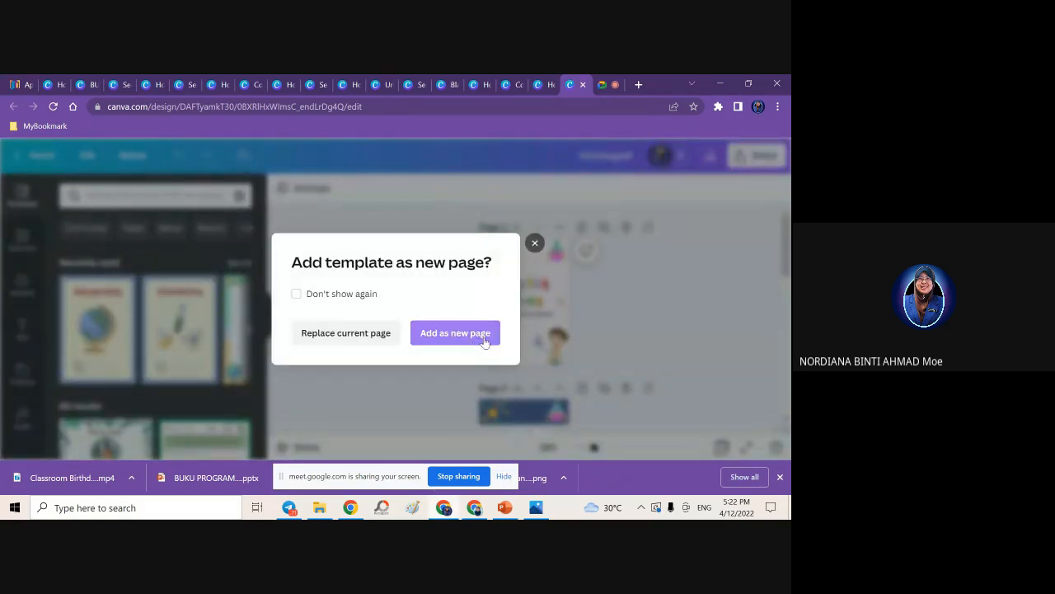
pyautogui.click(474, 334)
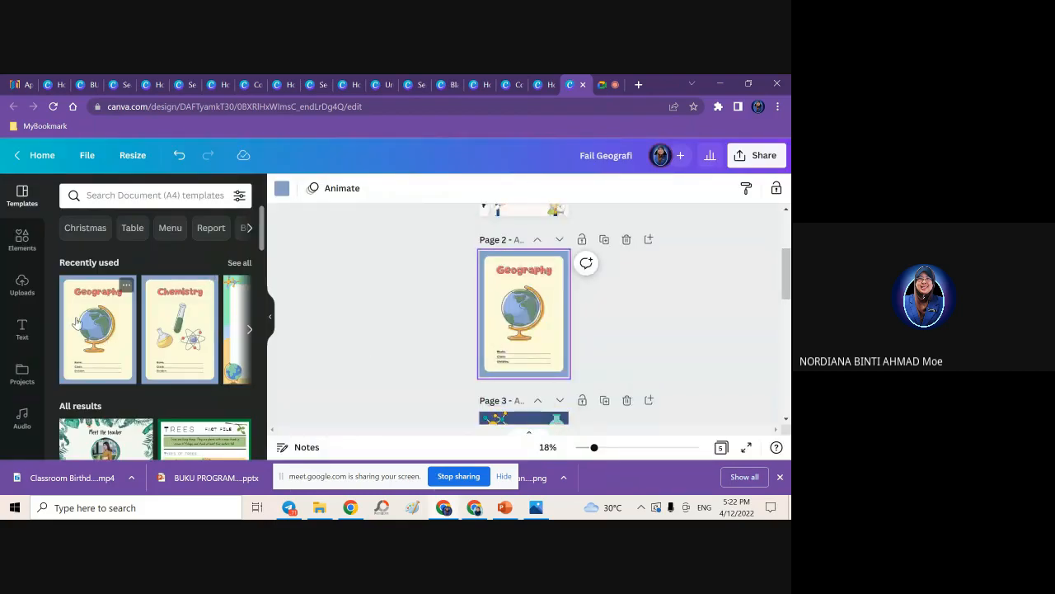
# Try applying the recently used template with the colourful science border to the Geography page, and undo it
pyautogui.scroll(-2, 171, 362)
pyautogui.scroll(2, 120, 305)
pyautogui.click(249, 330)
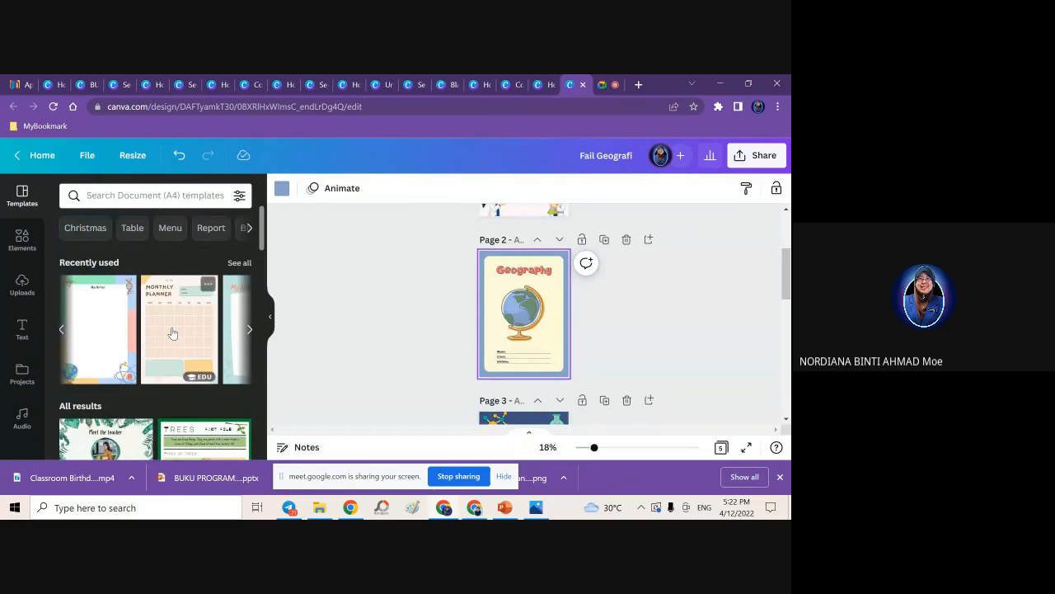
pyautogui.click(96, 340)
pyautogui.hotkey('ctrl', 'z')
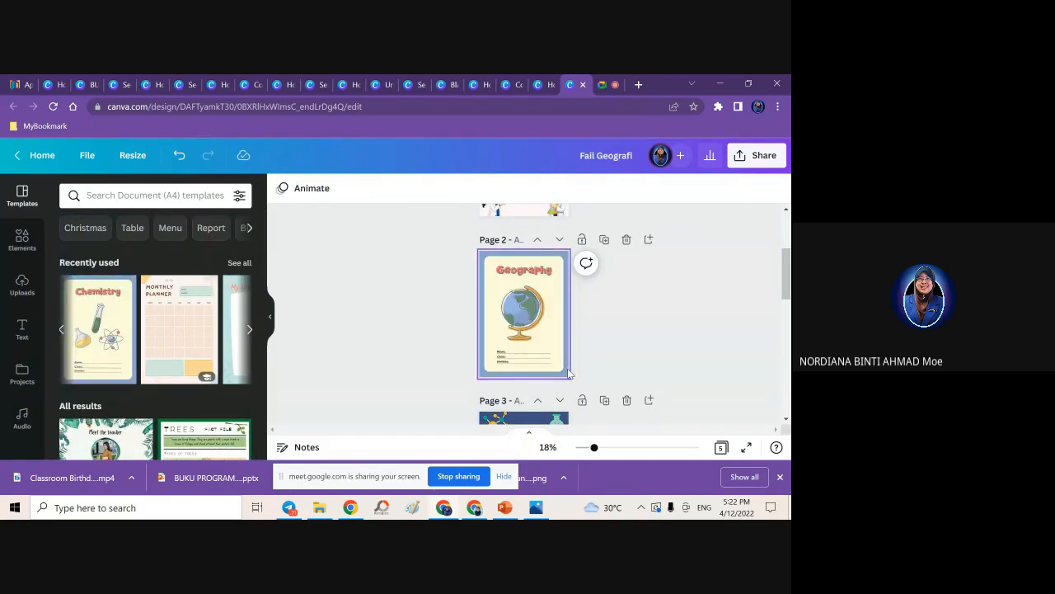
# Add five blank pages after the Geography cover page
pyautogui.scroll(-2, 569, 373)
pyautogui.scroll(3, 571, 372)
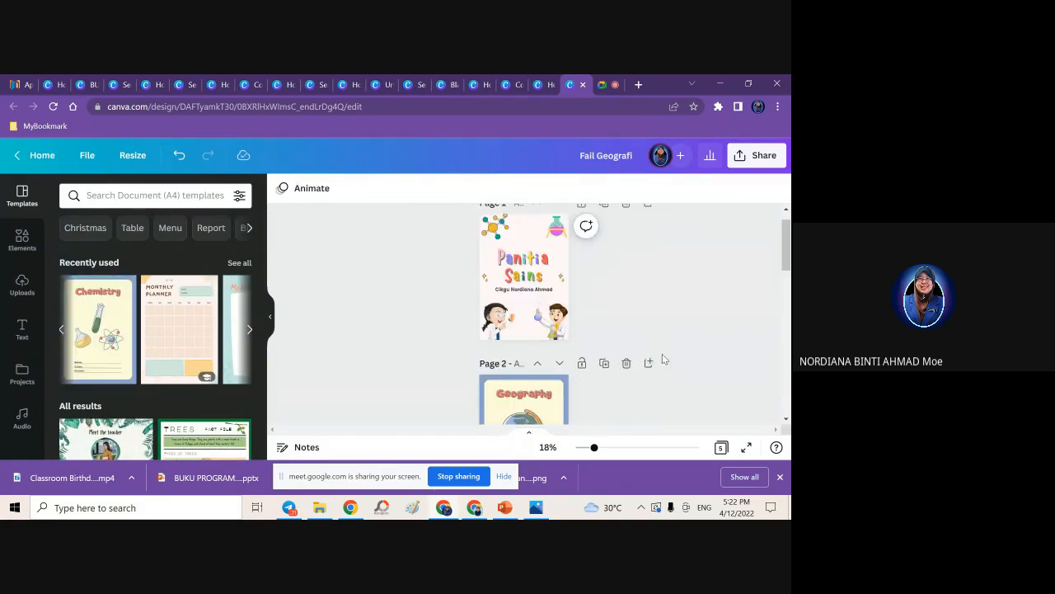
pyautogui.click(649, 364)
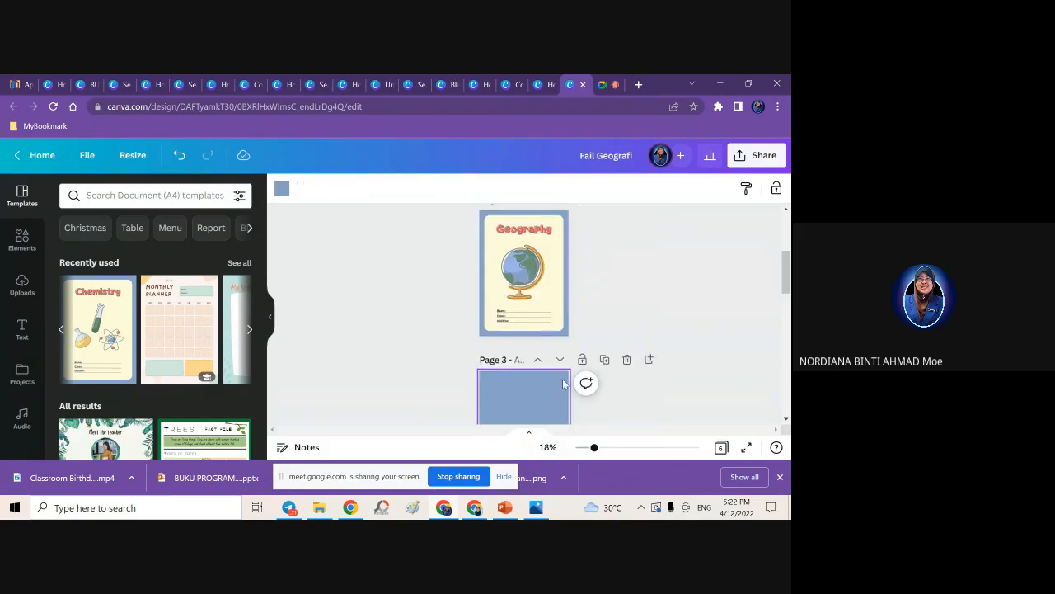
pyautogui.scroll(-2, 566, 375)
pyautogui.scroll(5, 566, 375)
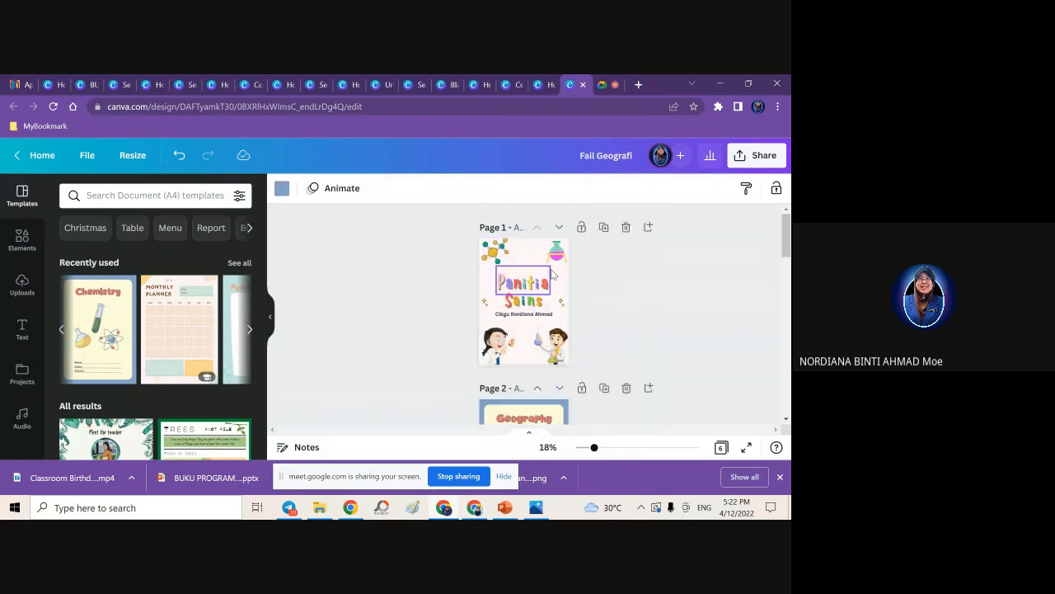
pyautogui.scroll(-5, 545, 255)
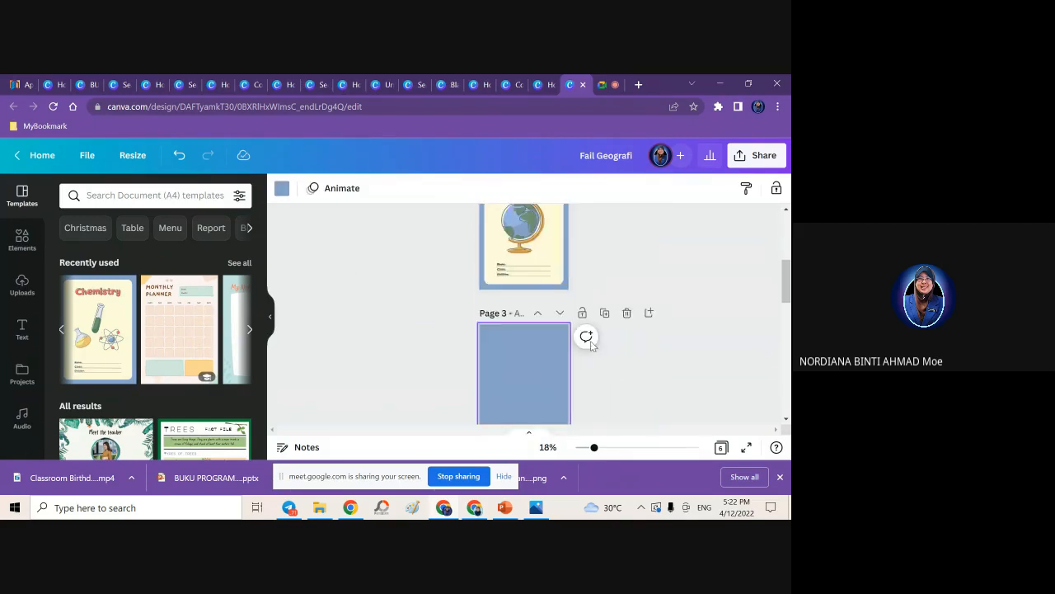
pyautogui.click(650, 303)
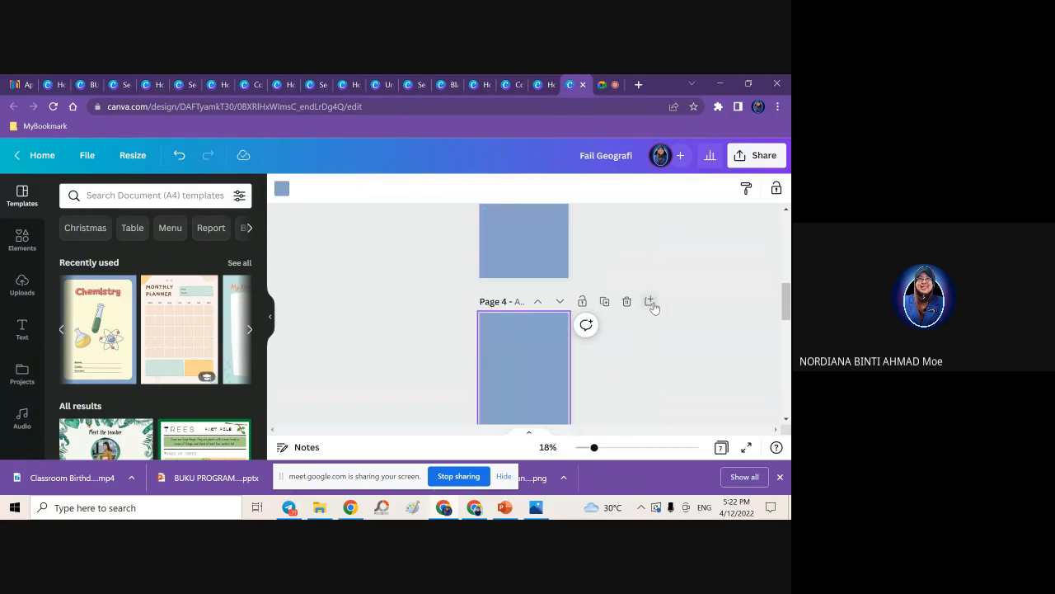
pyautogui.click(651, 303)
pyautogui.click(650, 302)
pyautogui.click(651, 303)
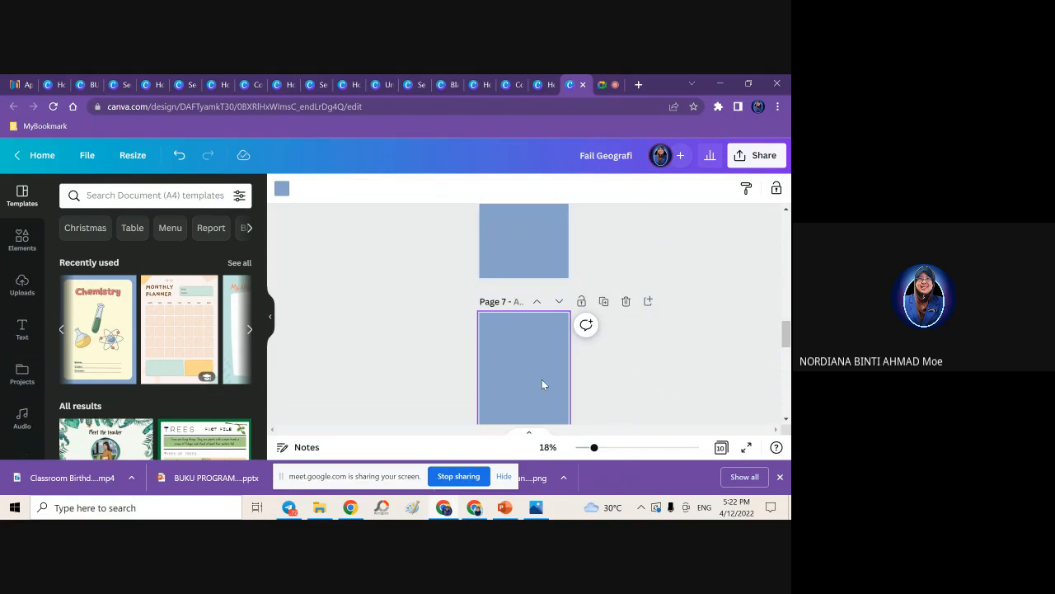
# Set page 7's background to the very pale pink document colour and page 6's to light grey
pyautogui.click(282, 191)
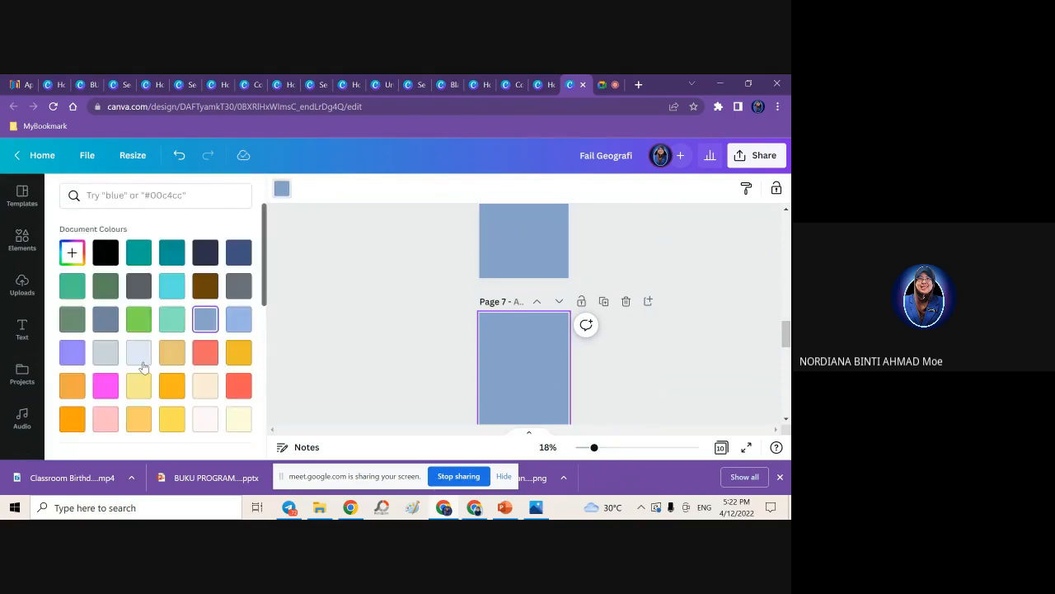
pyautogui.click(205, 419)
pyautogui.click(549, 243)
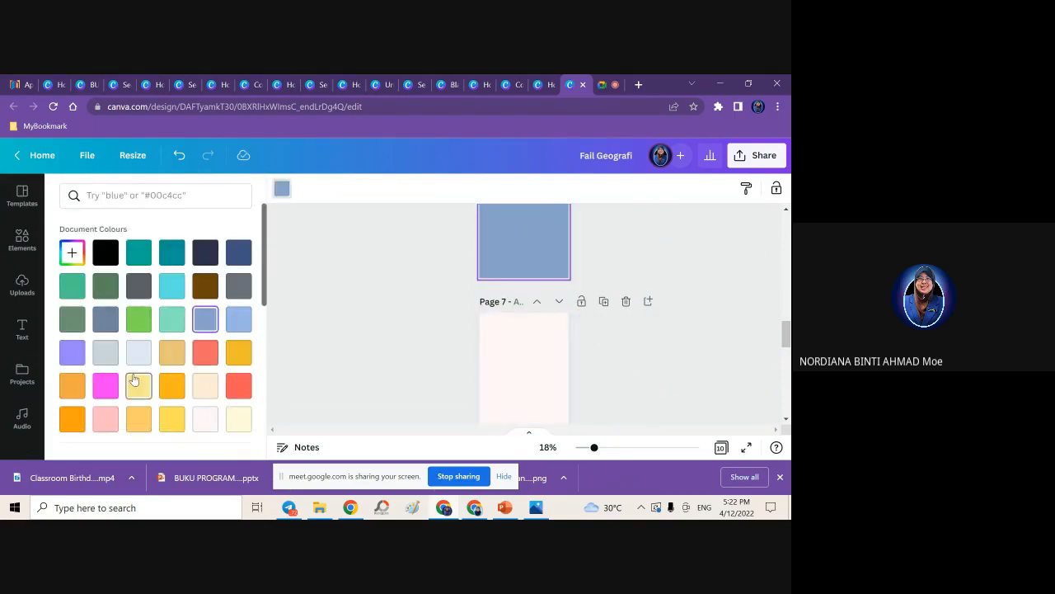
pyautogui.click(106, 352)
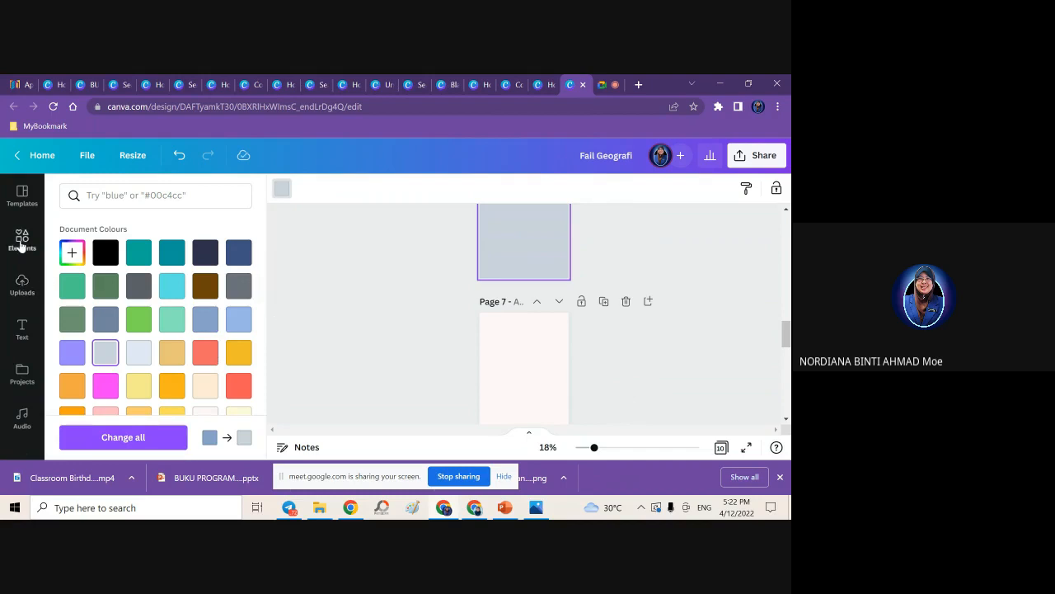
# Search the document templates for gradient and apply the blue-purple Meeting Agenda template to page 6
pyautogui.click(22, 193)
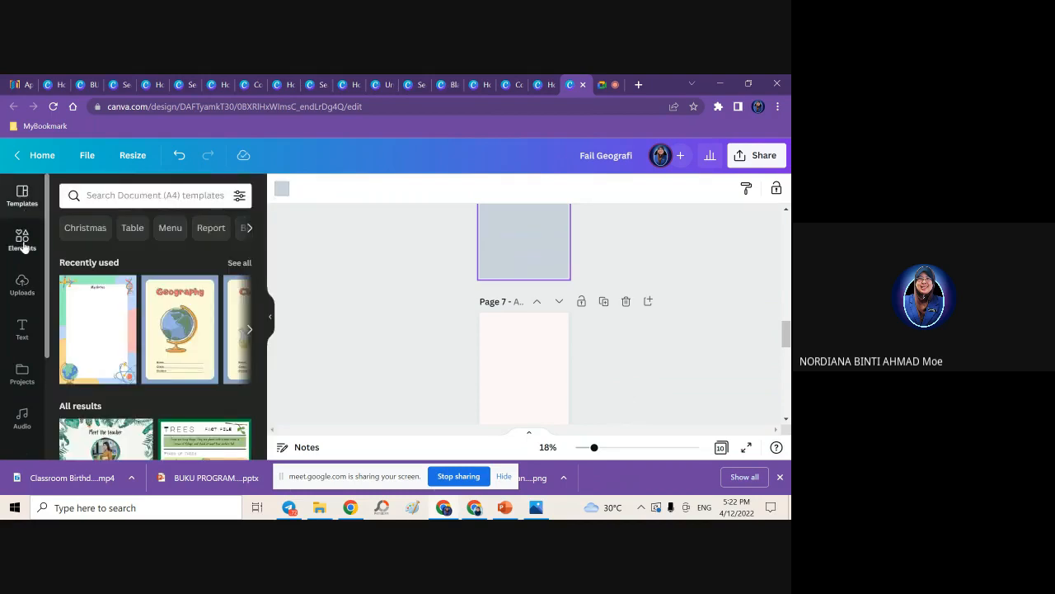
pyautogui.click(104, 196)
pyautogui.write('grade')
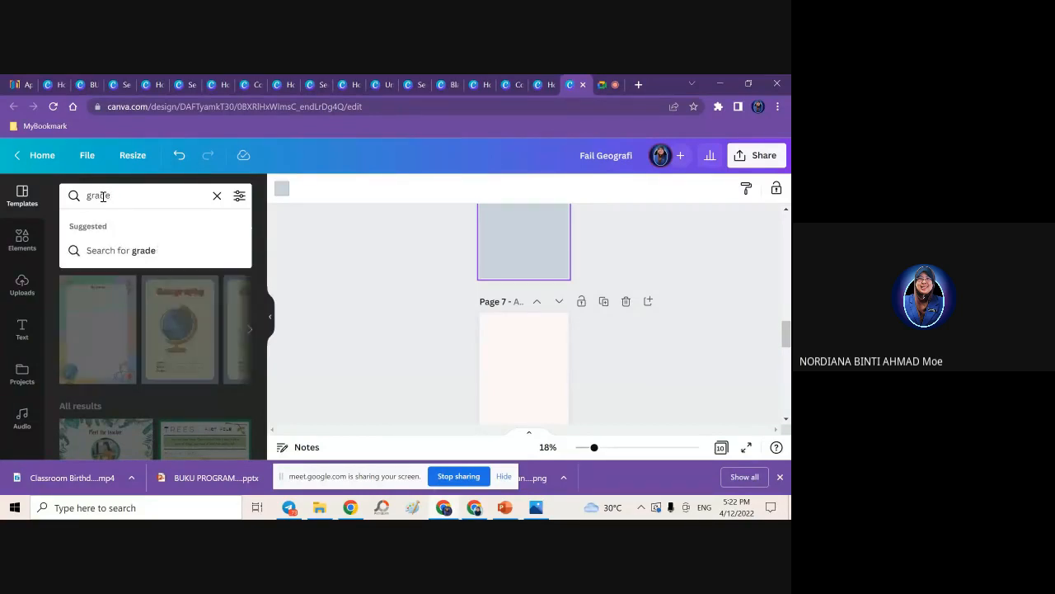
pyautogui.press('BackSpace')
pyautogui.write('ient')
pyautogui.press('Return')
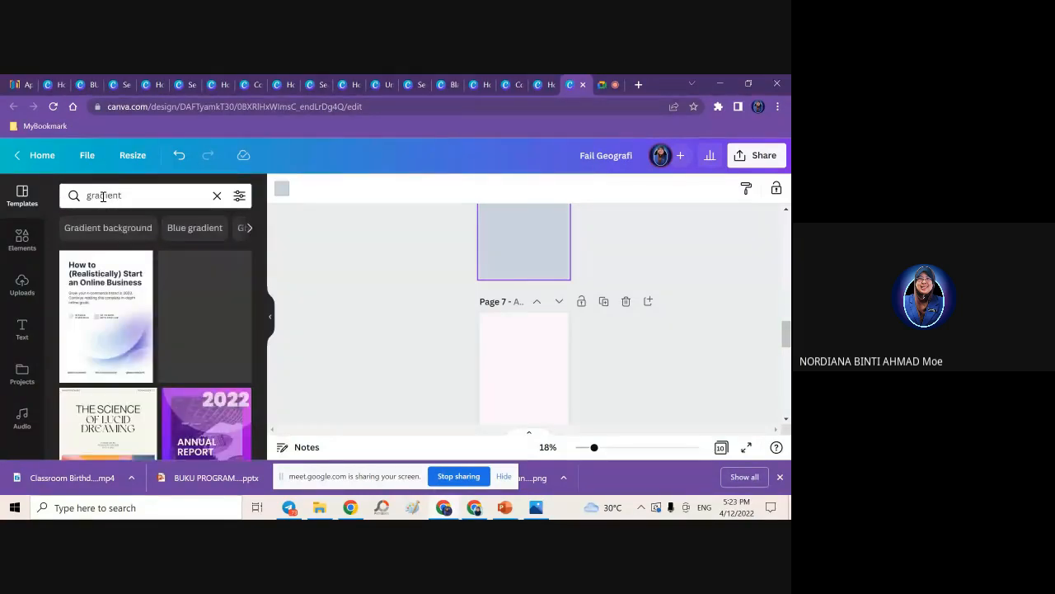
pyautogui.scroll(-5, 122, 351)
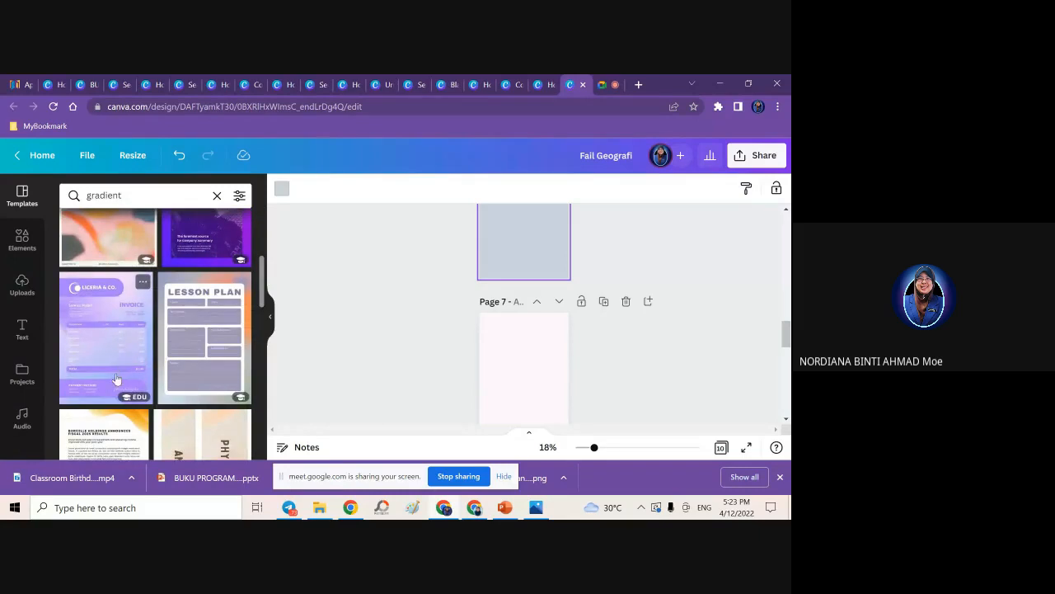
pyautogui.scroll(-3, 116, 378)
pyautogui.scroll(-1, 124, 408)
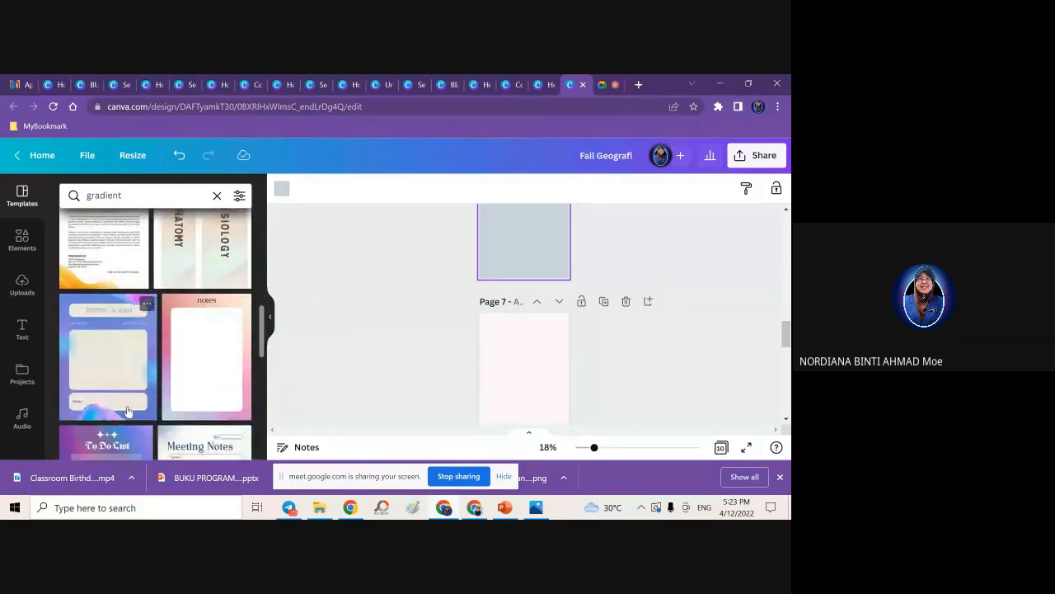
pyautogui.click(115, 383)
# Delete the large cream panel, the Meeting Agenda title and the cream bar behind the title from page 6
pyautogui.click(527, 334)
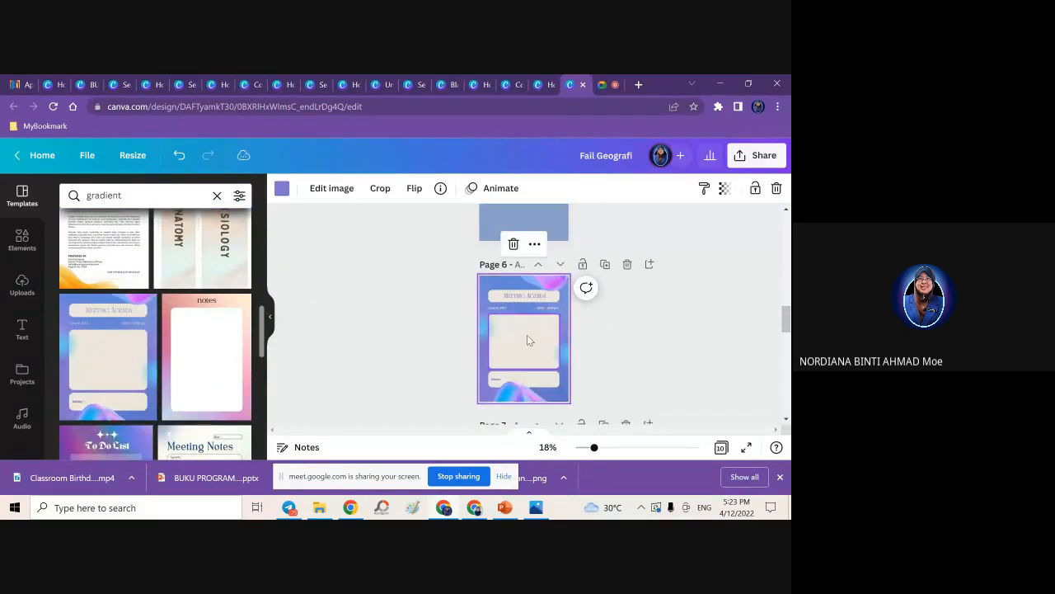
pyautogui.click(528, 340)
pyautogui.press('Delete')
pyautogui.click(526, 298)
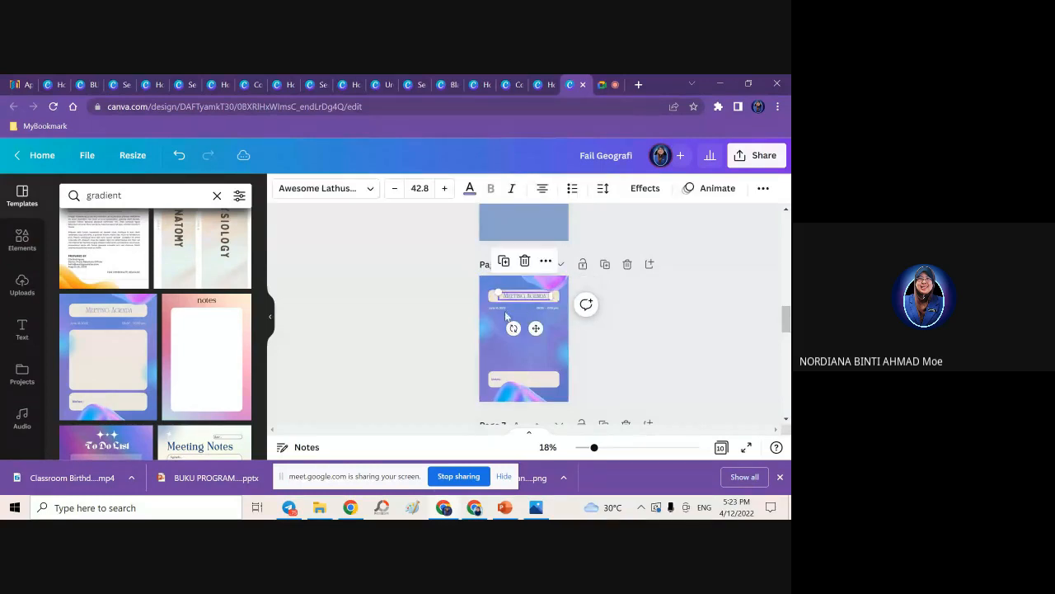
pyautogui.doubleClick(498, 297)
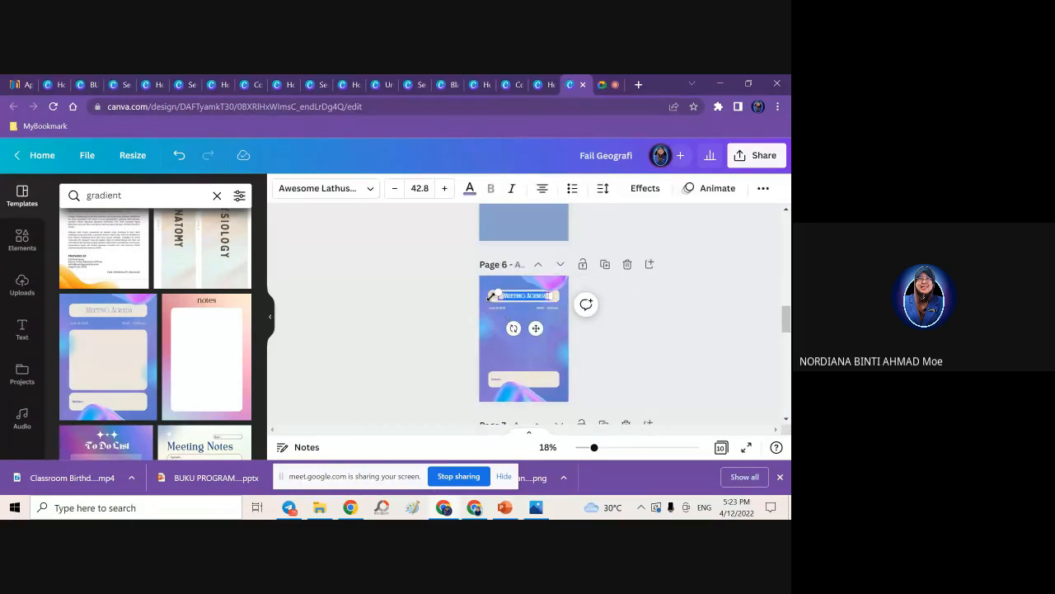
pyautogui.press('BackSpace')
pyautogui.click(493, 299)
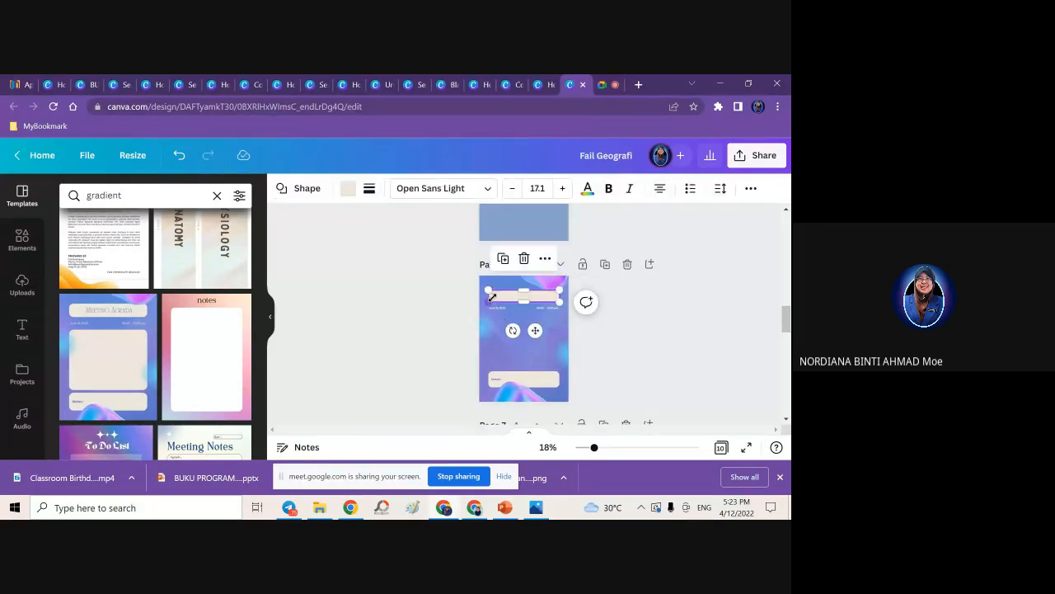
pyautogui.press('Delete')
# Delete the small date text and the cream notes box from page 6
pyautogui.click(543, 280)
pyautogui.click(495, 307)
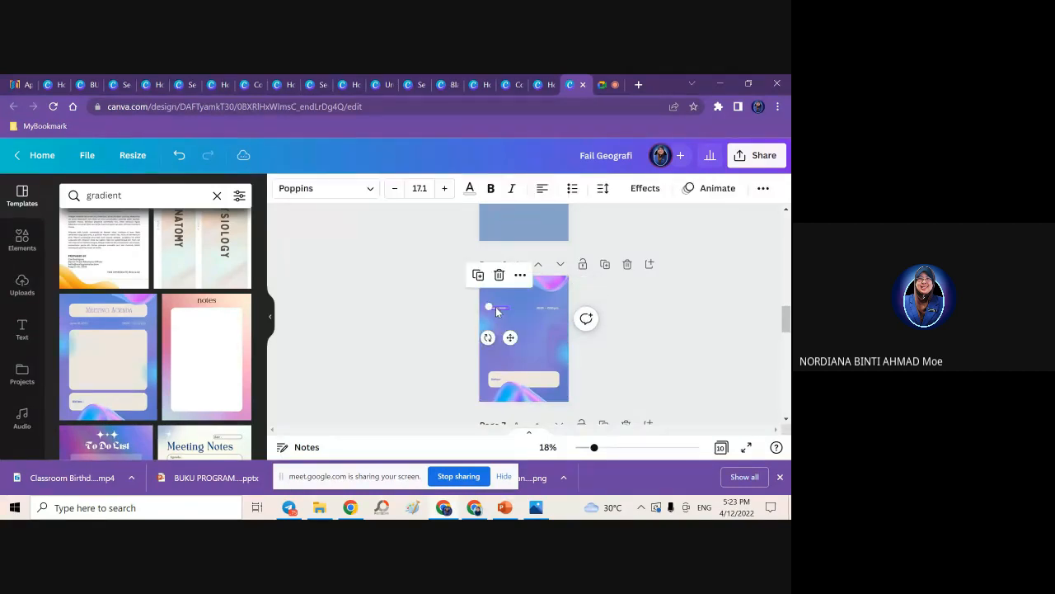
pyautogui.press('Delete')
pyautogui.click(545, 305)
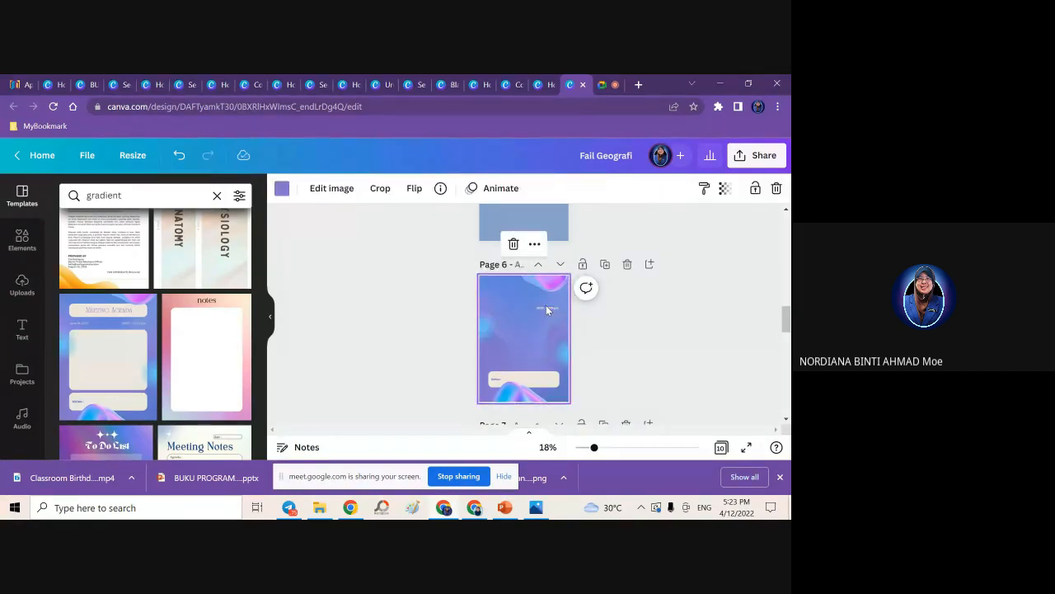
pyautogui.click(531, 376)
pyautogui.press('Delete')
pyautogui.click(514, 399)
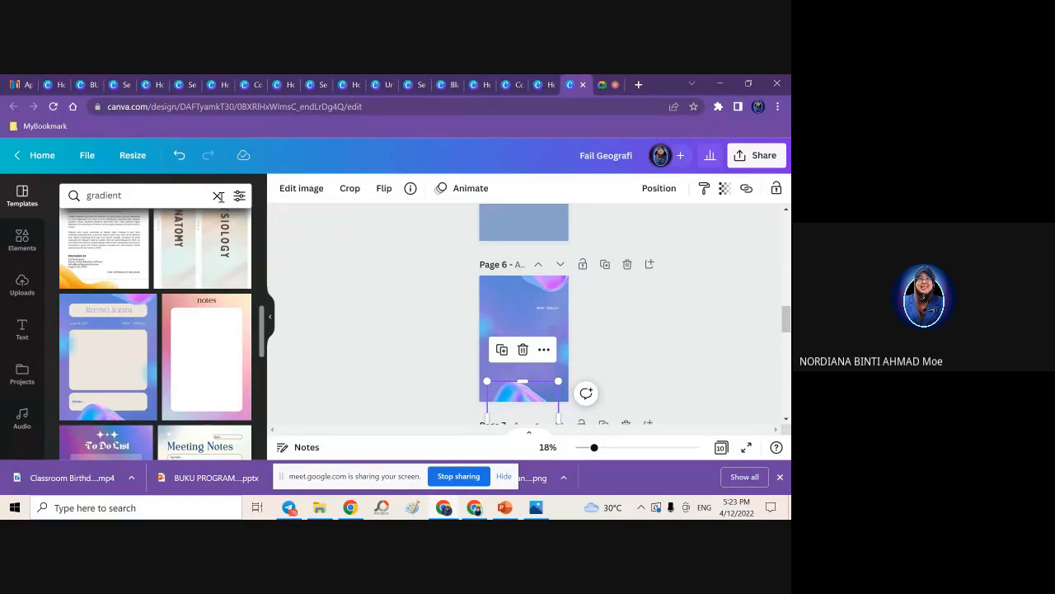
# Search the templates for planner, try applying the Study Planner template to page 6, and undo it
pyautogui.click(146, 198)
pyautogui.write('planner')
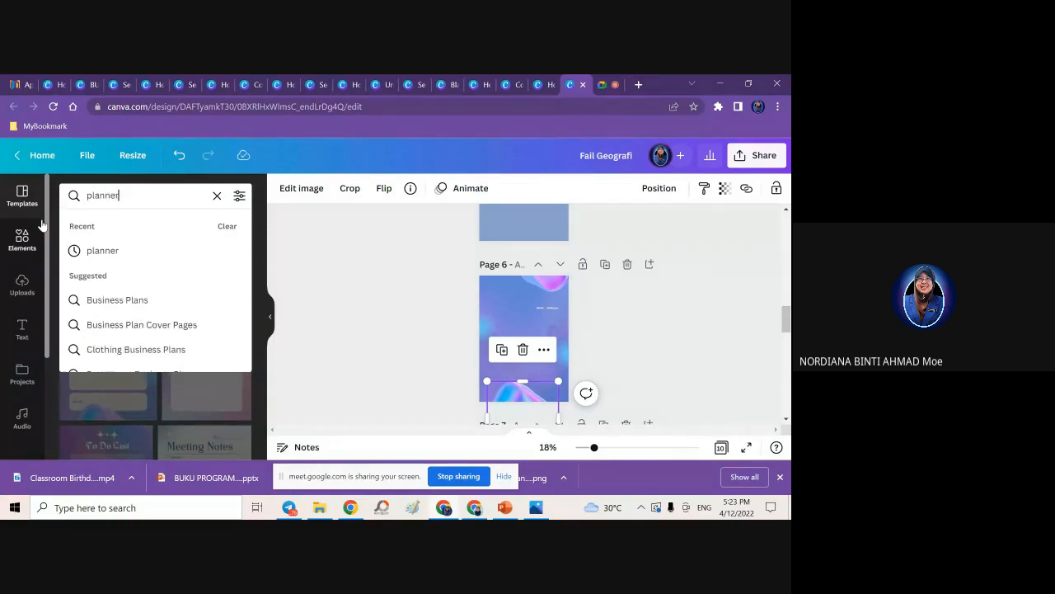
pyautogui.press('Return')
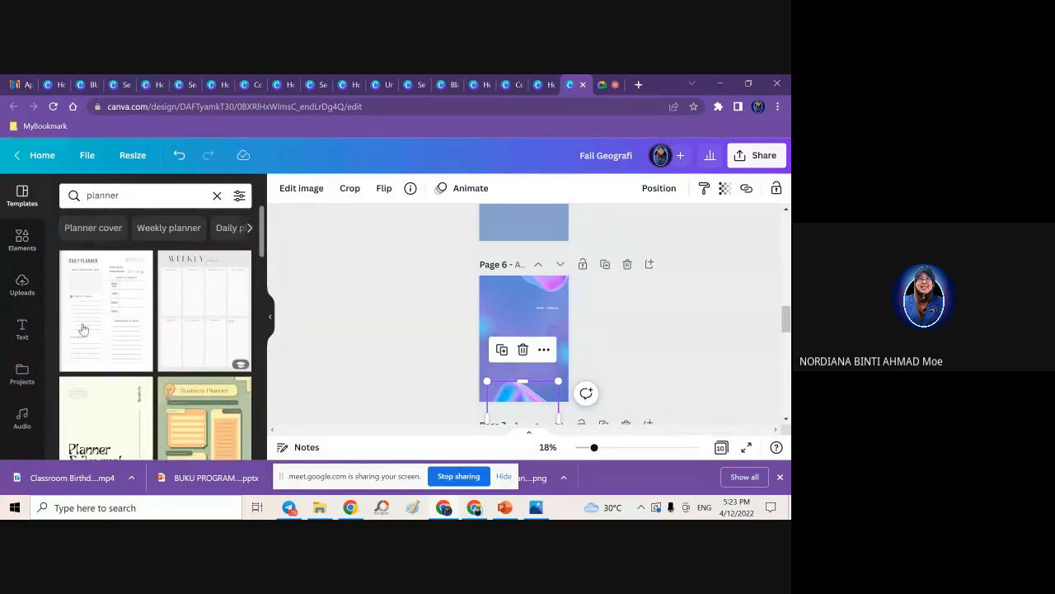
pyautogui.scroll(-10, 82, 329)
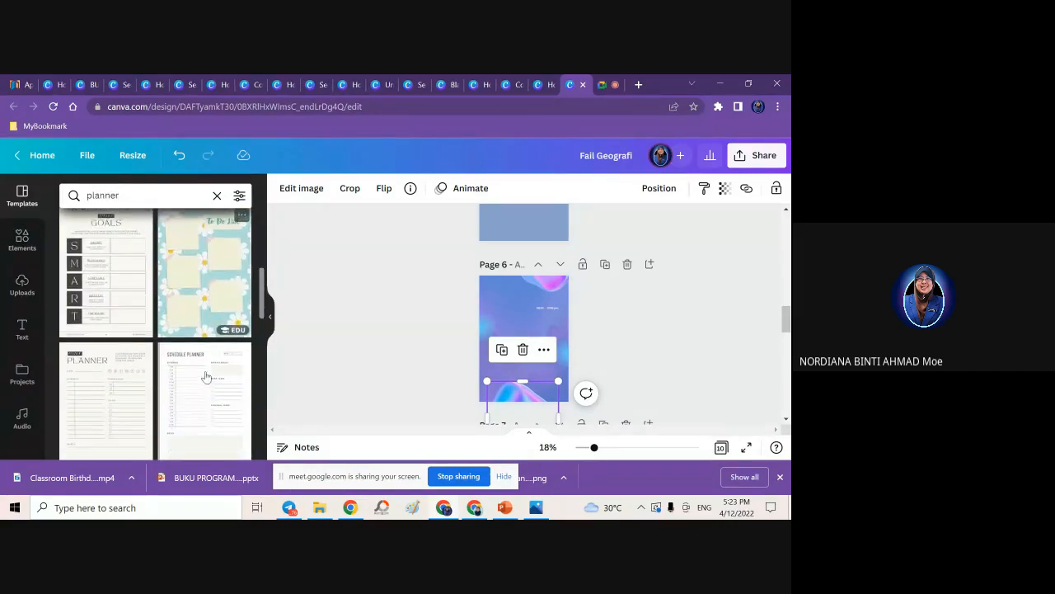
pyautogui.scroll(-2, 206, 377)
pyautogui.scroll(-3, 206, 376)
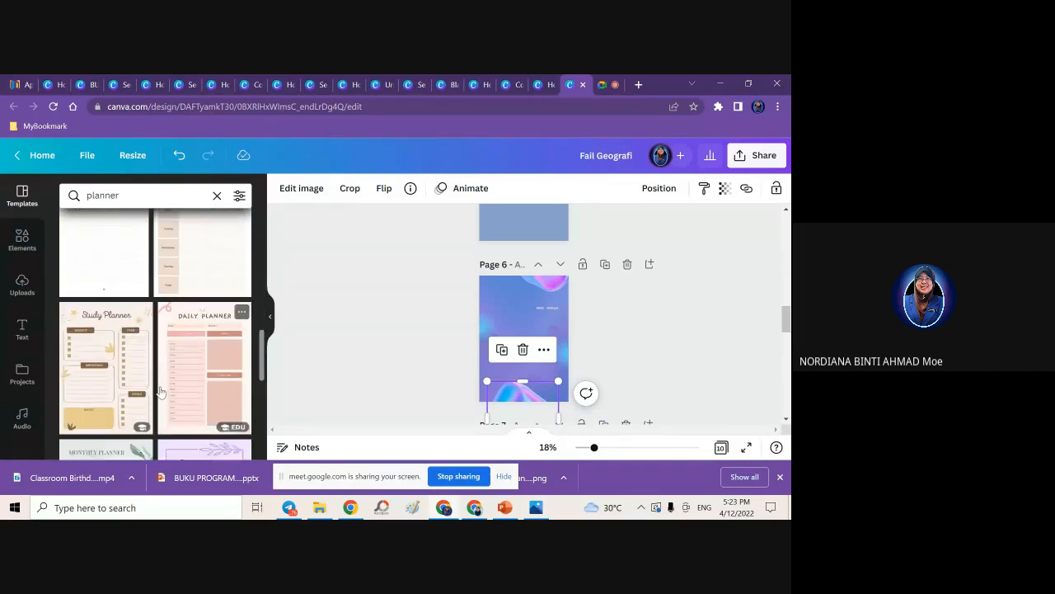
pyautogui.click(111, 394)
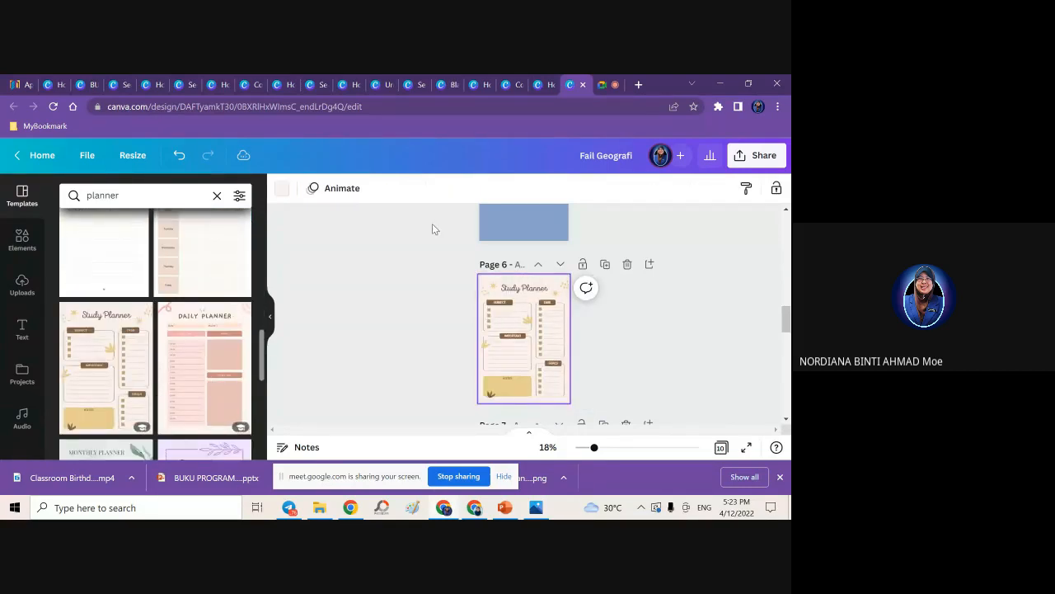
pyautogui.click(178, 156)
# Add a page after page 6 with the Study Planner template, and apply the floral Teacher Planner template to page 8
pyautogui.click(649, 264)
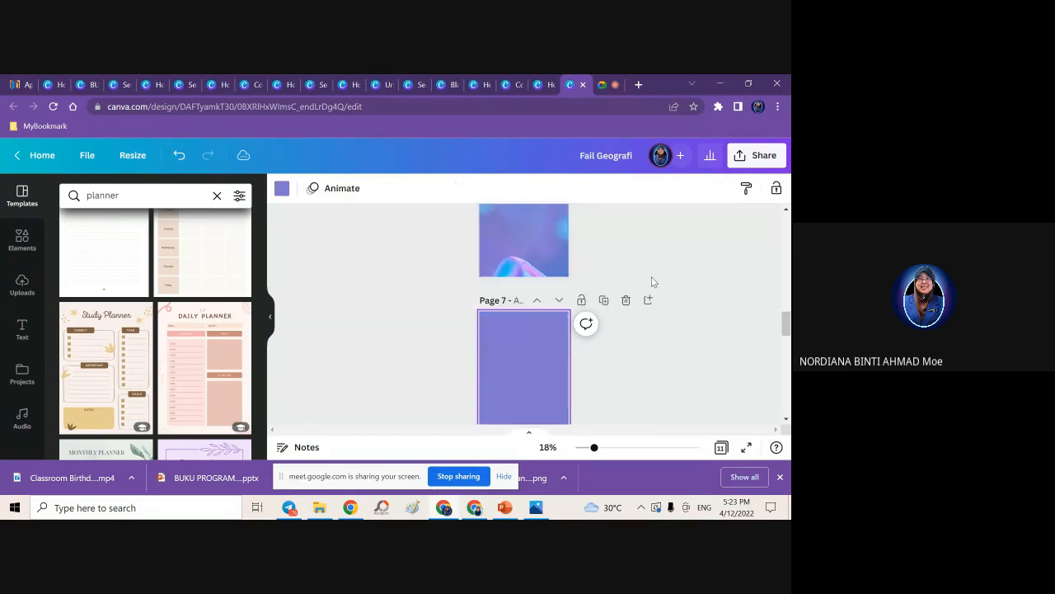
pyautogui.click(105, 367)
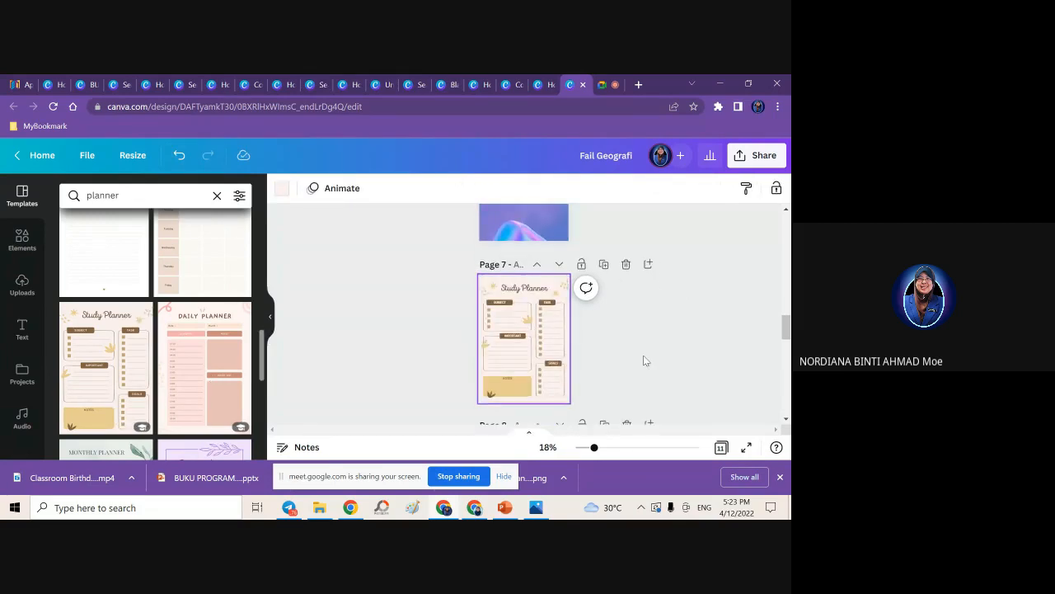
pyautogui.scroll(-3, 586, 385)
pyautogui.scroll(-3, 177, 375)
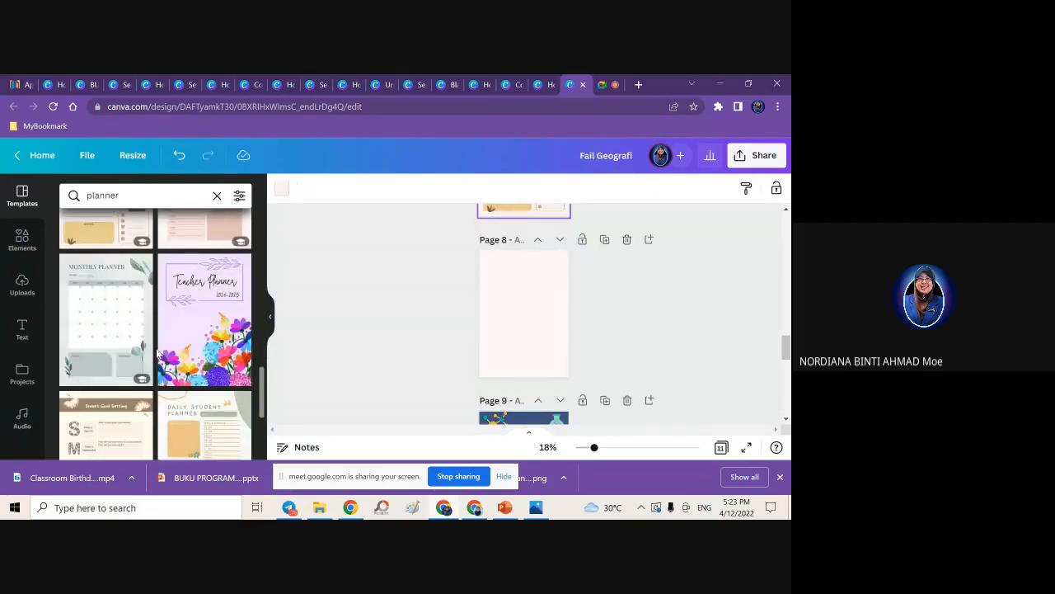
pyautogui.click(178, 338)
# Add the beige Weekly Planner template as a new page after the Panitia Sains cover on page 9
pyautogui.scroll(-3, 565, 360)
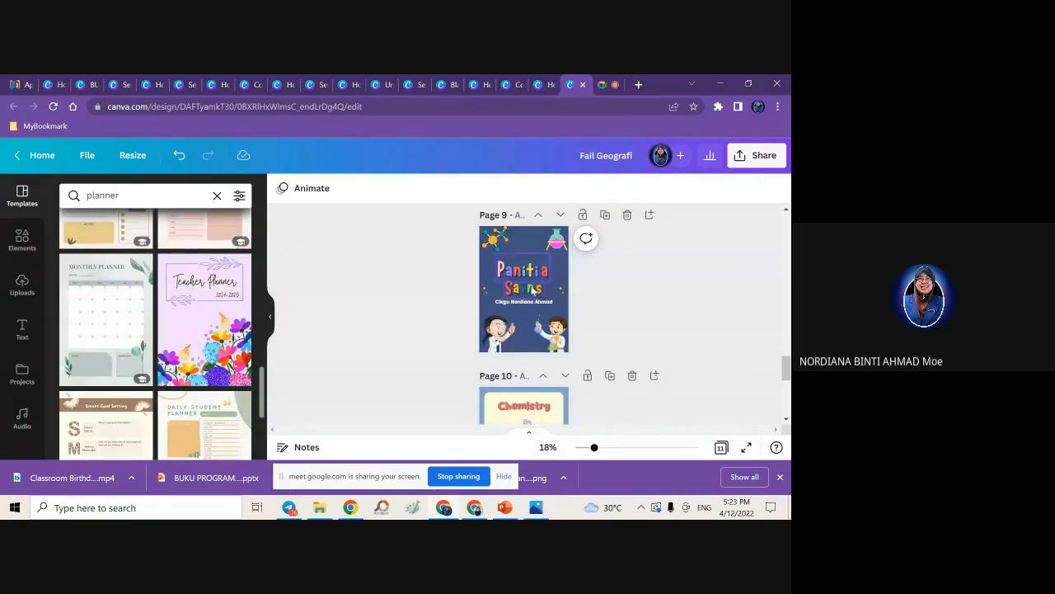
pyautogui.scroll(3, 151, 427)
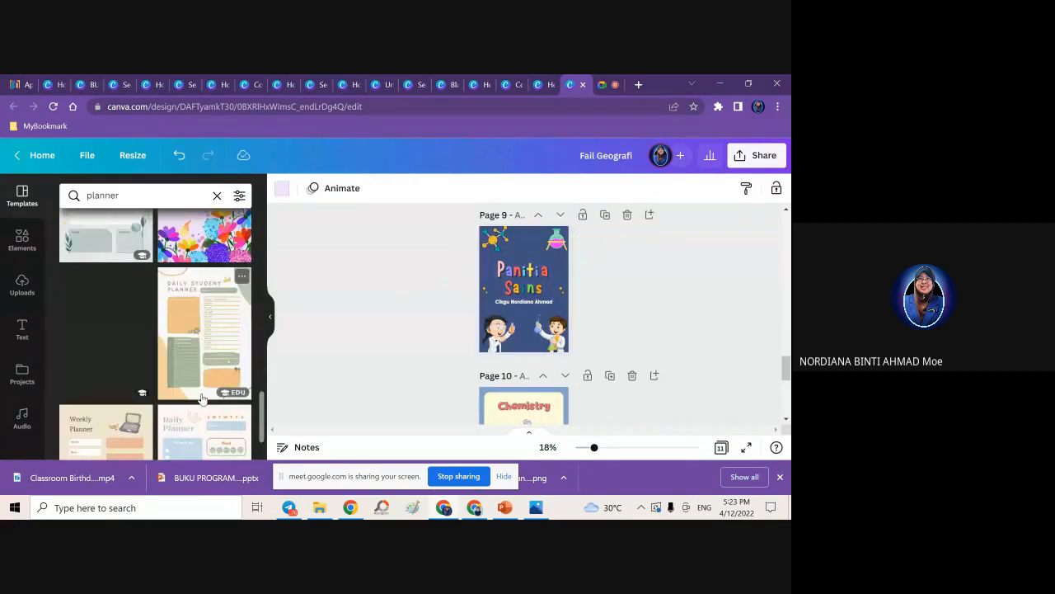
pyautogui.click(107, 403)
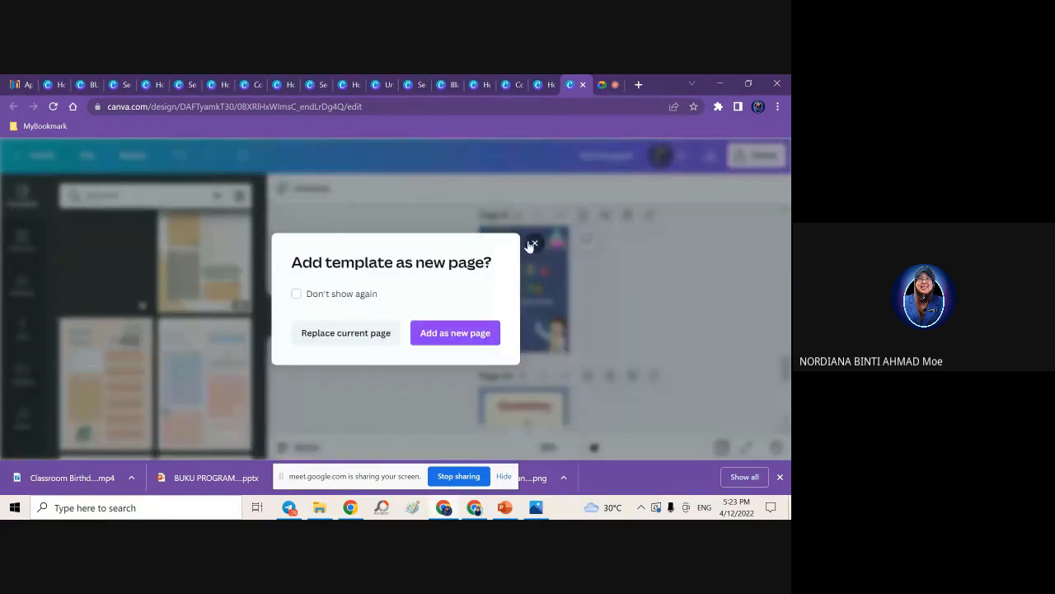
pyautogui.click(532, 244)
pyautogui.click(106, 402)
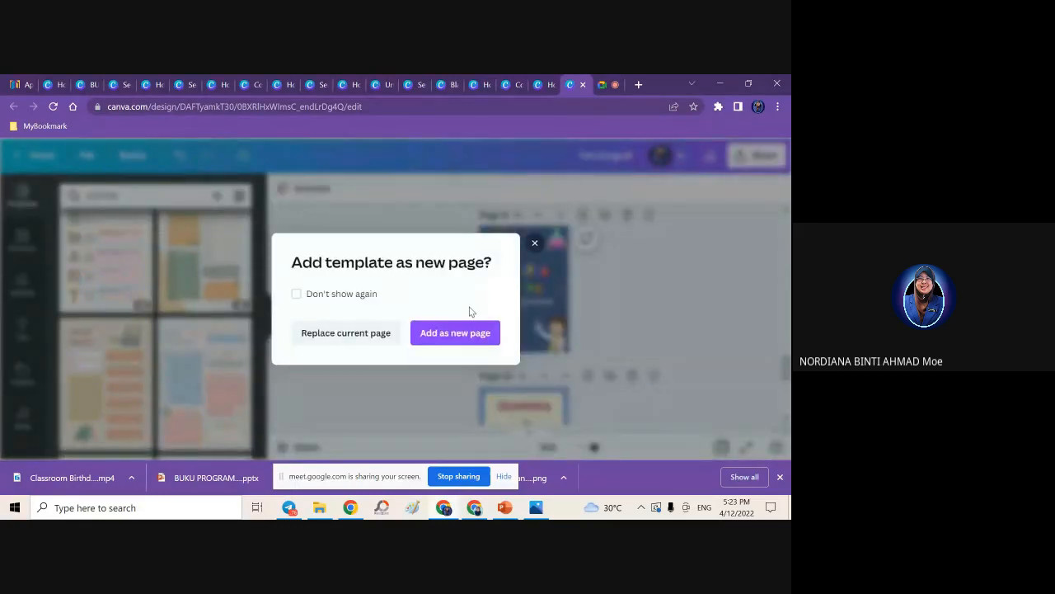
pyautogui.click(468, 336)
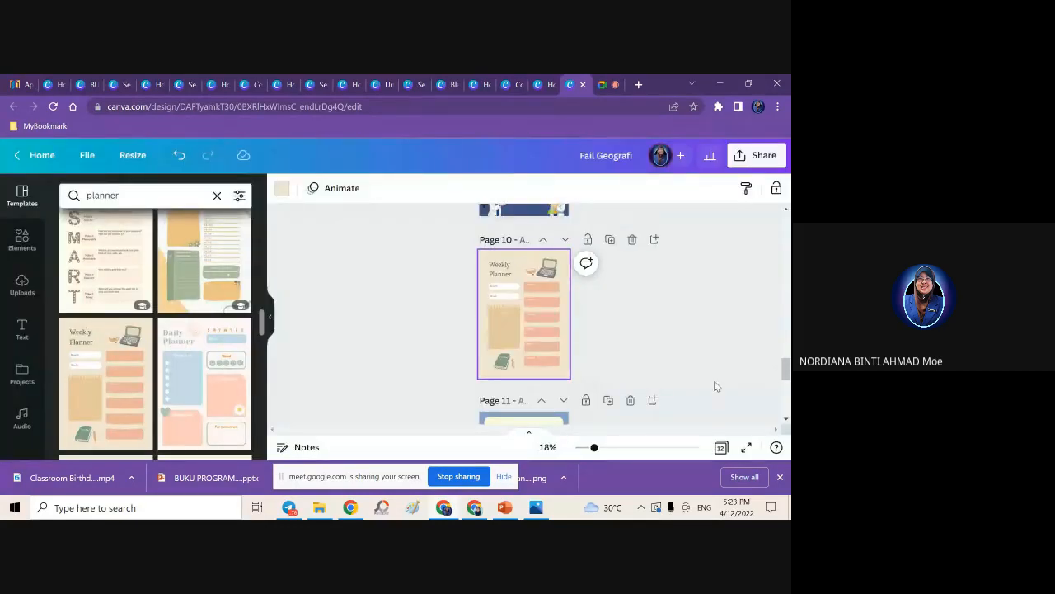
pyautogui.moveTo(593, 446); pyautogui.dragTo(617, 452)
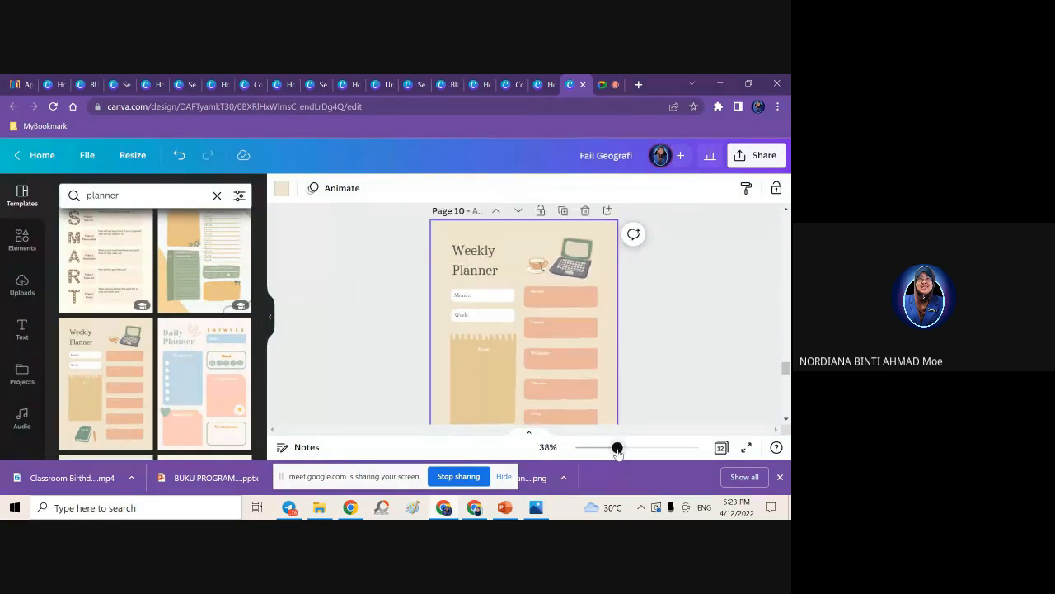
pyautogui.scroll(-5, 233, 392)
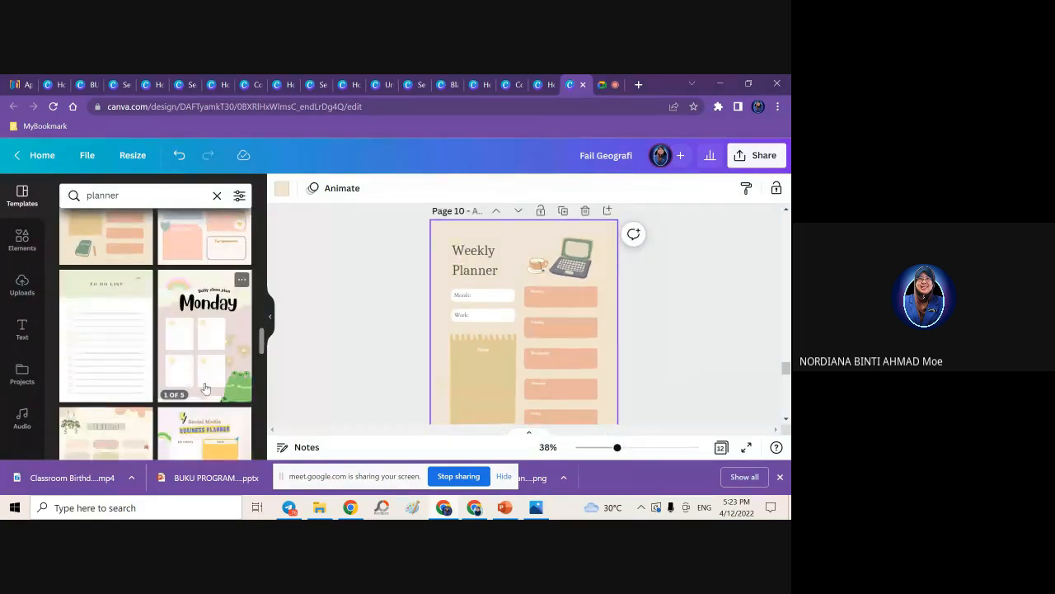
pyautogui.scroll(-2, 204, 389)
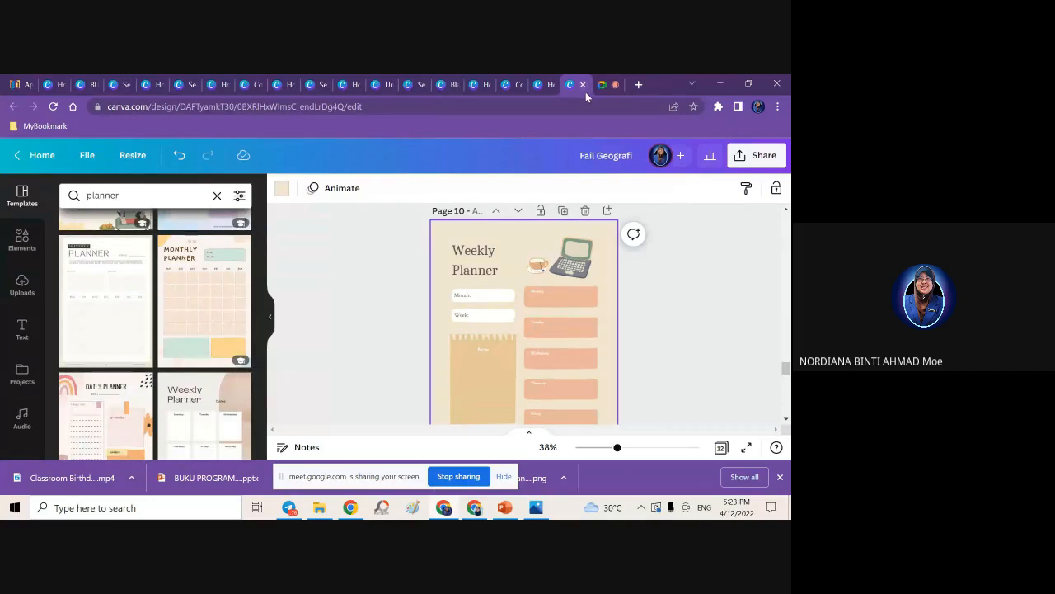
# Open the Microsoft PowerPoint download options for all pages of the design, and close them again
pyautogui.click(765, 156)
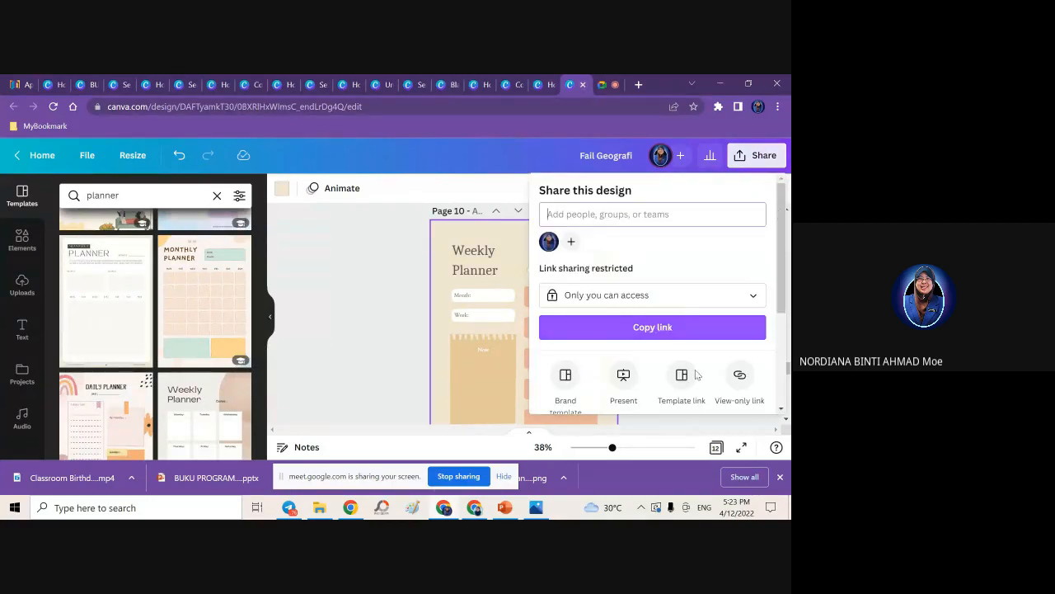
pyautogui.scroll(-5, 603, 336)
pyautogui.click(560, 392)
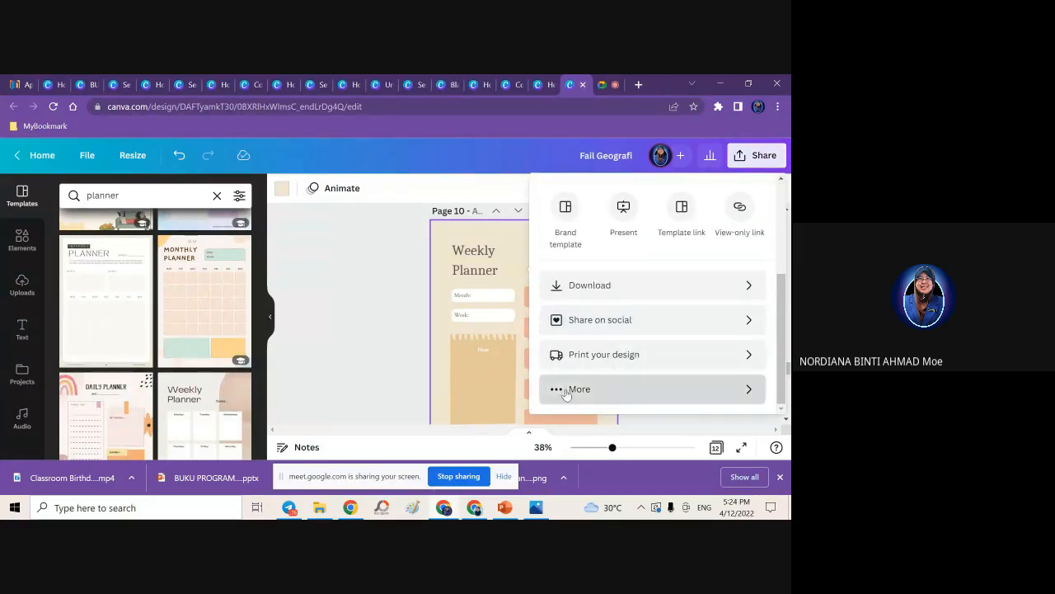
pyautogui.scroll(-2, 684, 314)
pyautogui.scroll(-2, 660, 361)
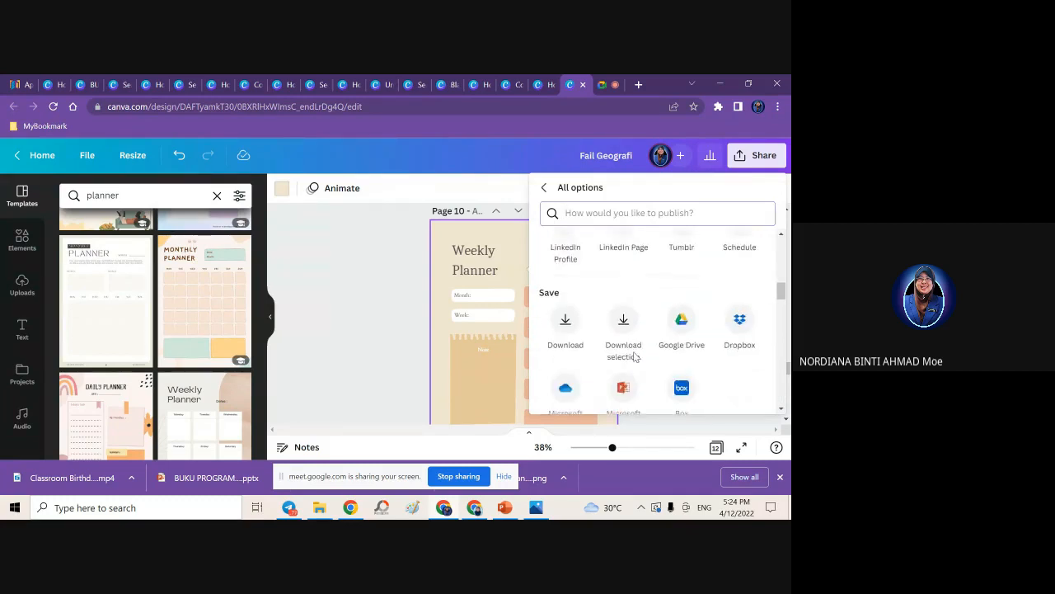
pyautogui.click(625, 389)
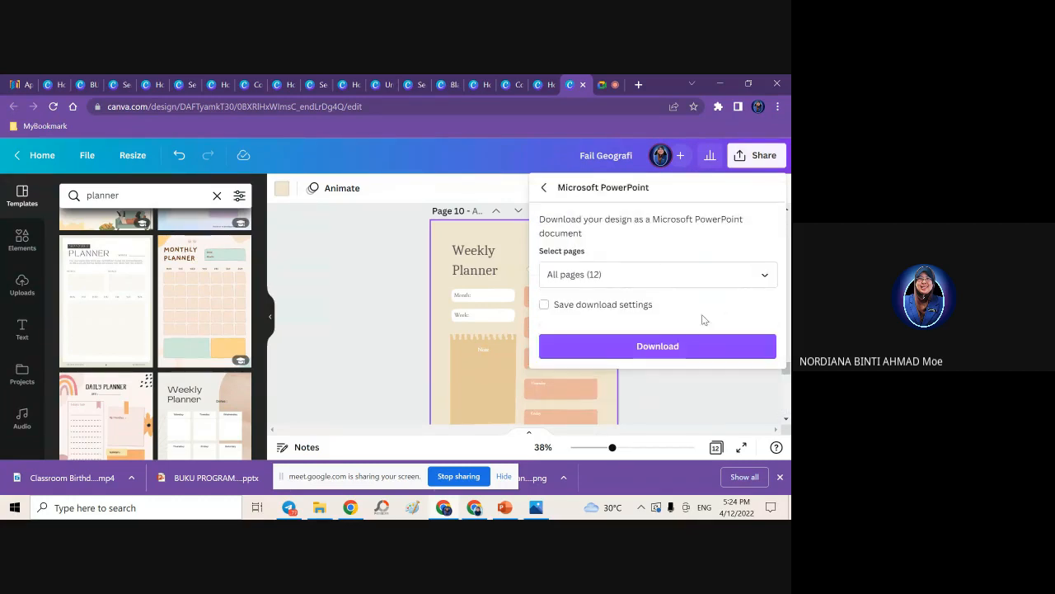
pyautogui.click(638, 352)
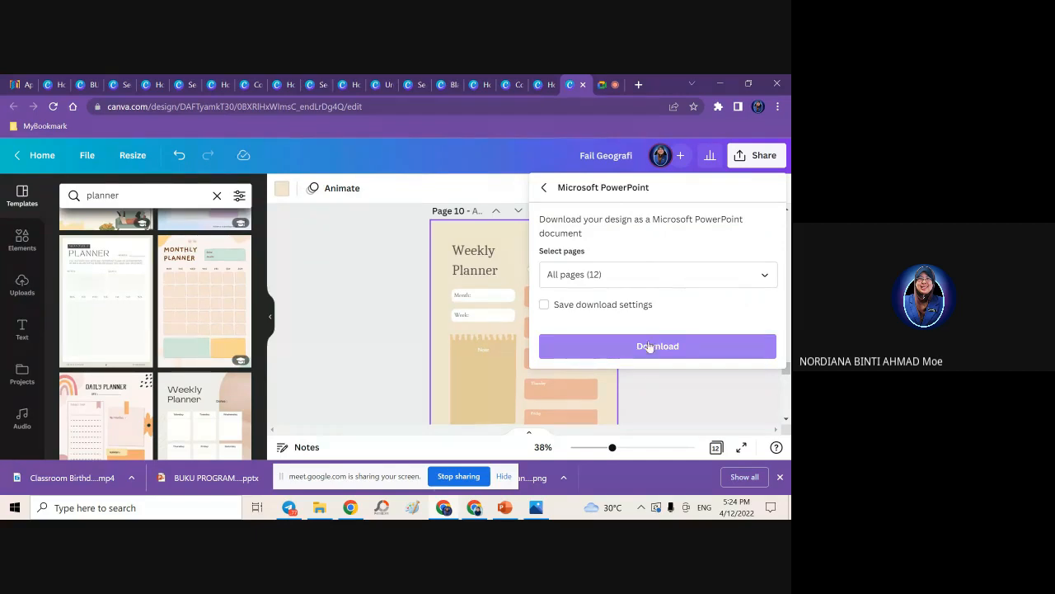
pyautogui.click(310, 349)
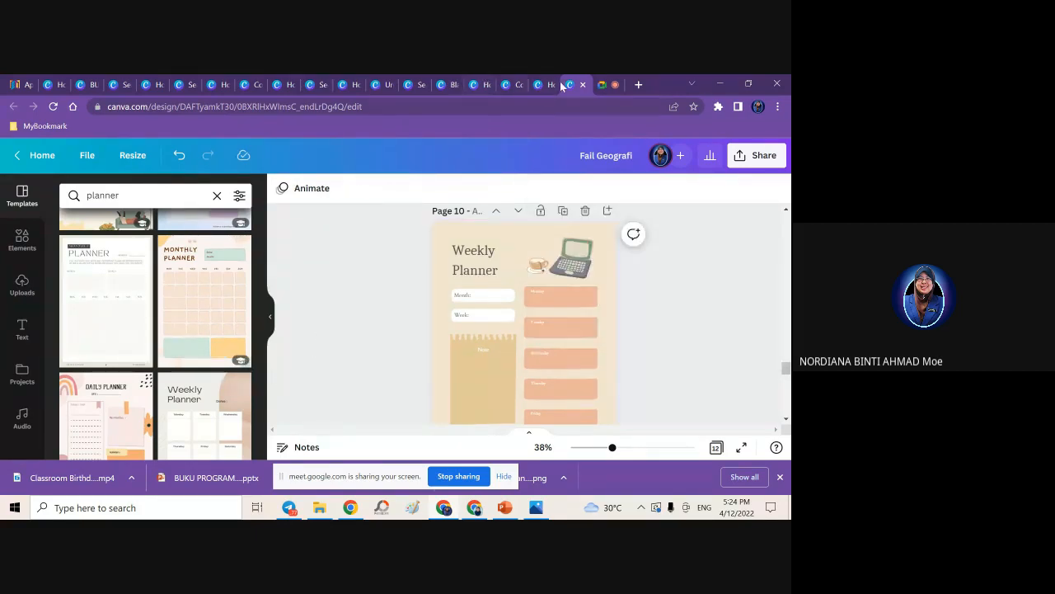
# Switch to the Google Meet call and view the in-call messages
pyautogui.click(603, 86)
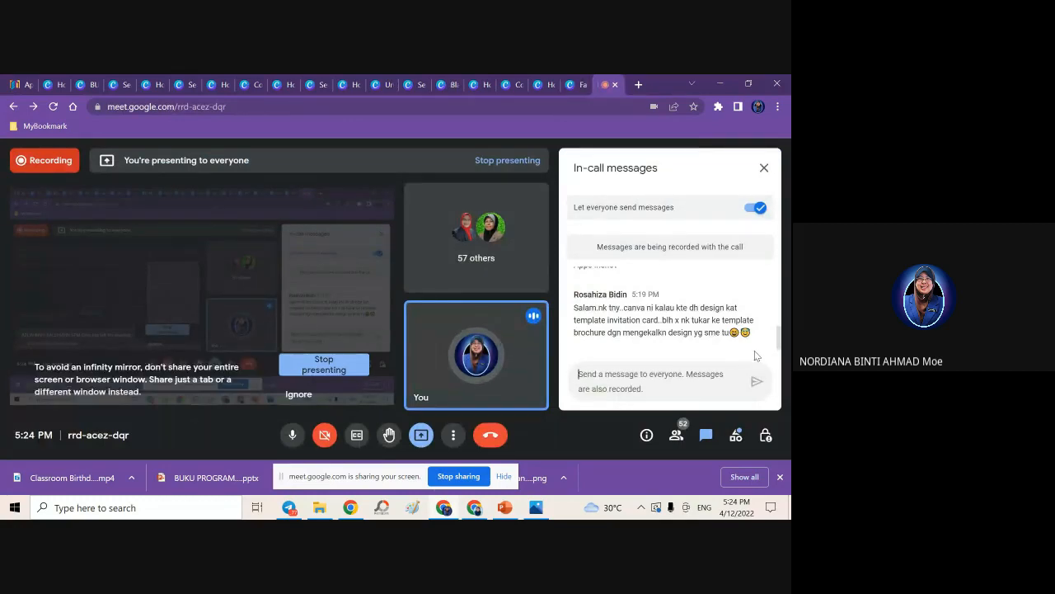
# Read back through the earlier in-call messages for the participants' questions and requests
pyautogui.moveTo(780, 342); pyautogui.dragTo(780, 335)
pyautogui.scroll(-3, 723, 327)
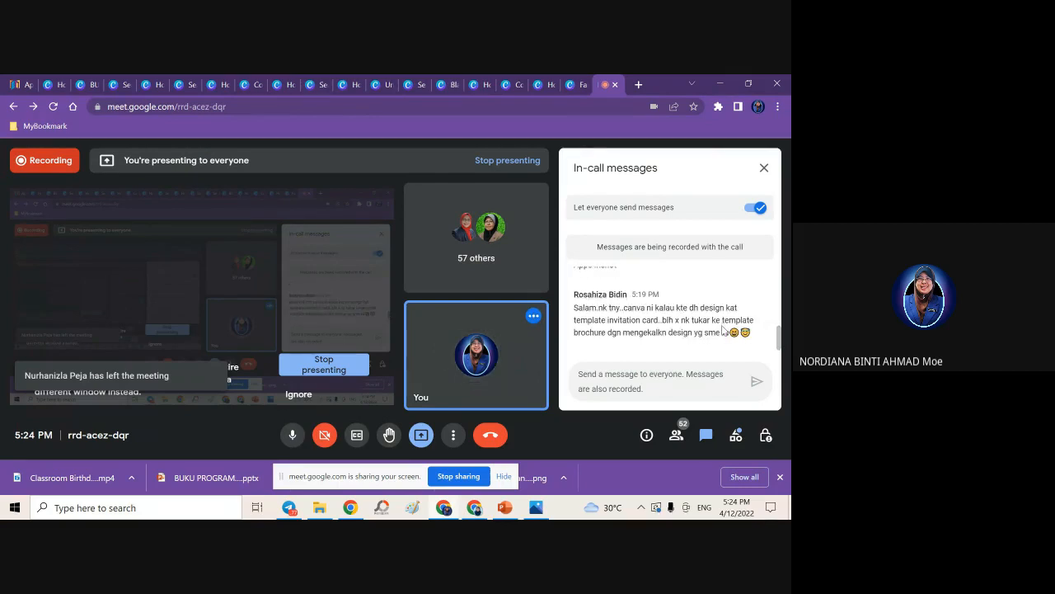
pyautogui.scroll(2, 723, 329)
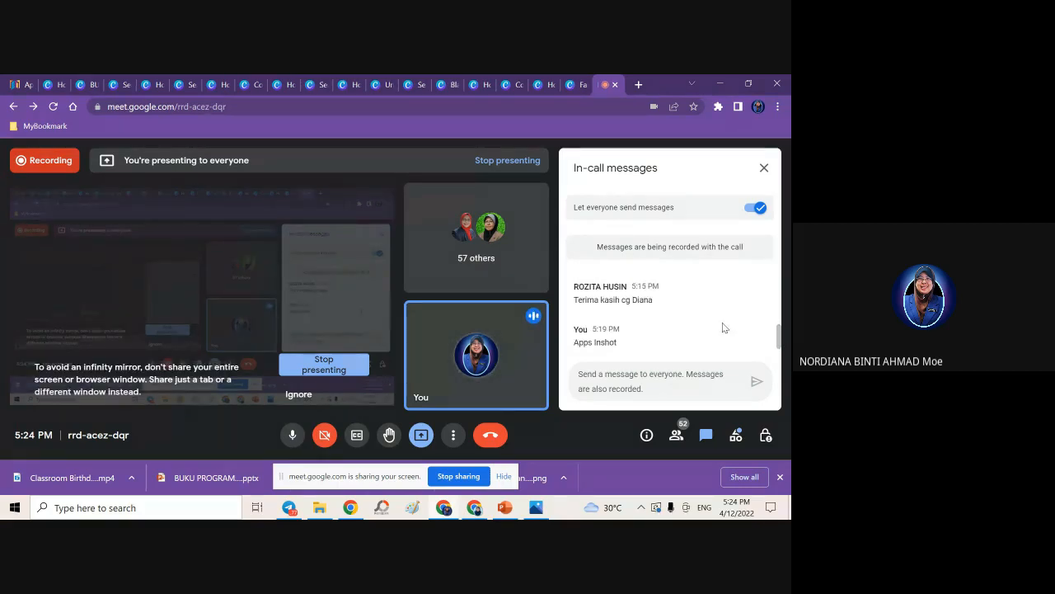
pyautogui.scroll(3, 722, 329)
pyautogui.scroll(1, 722, 322)
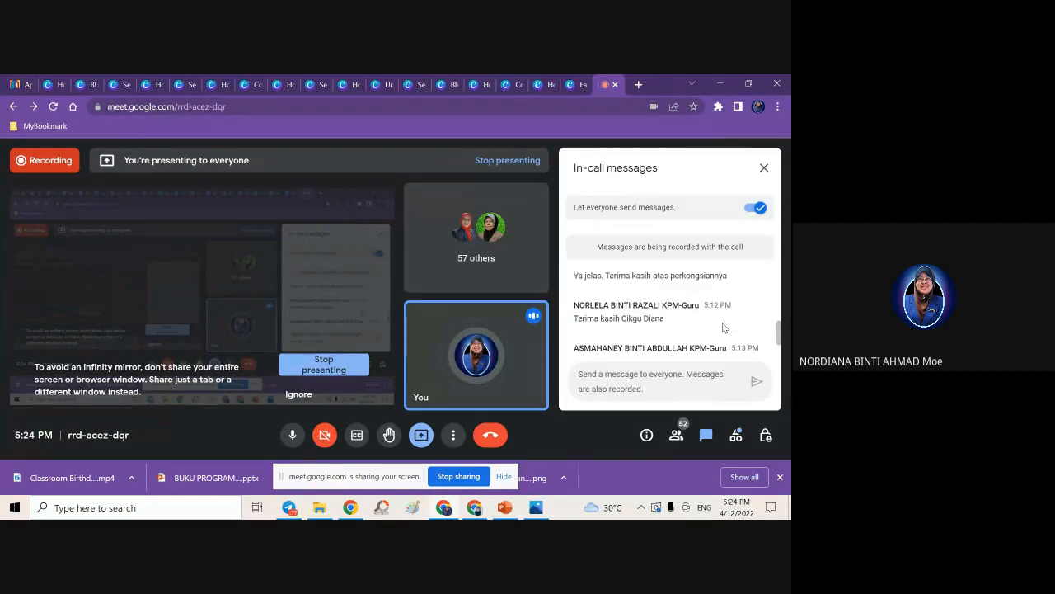
pyautogui.scroll(-1, 722, 323)
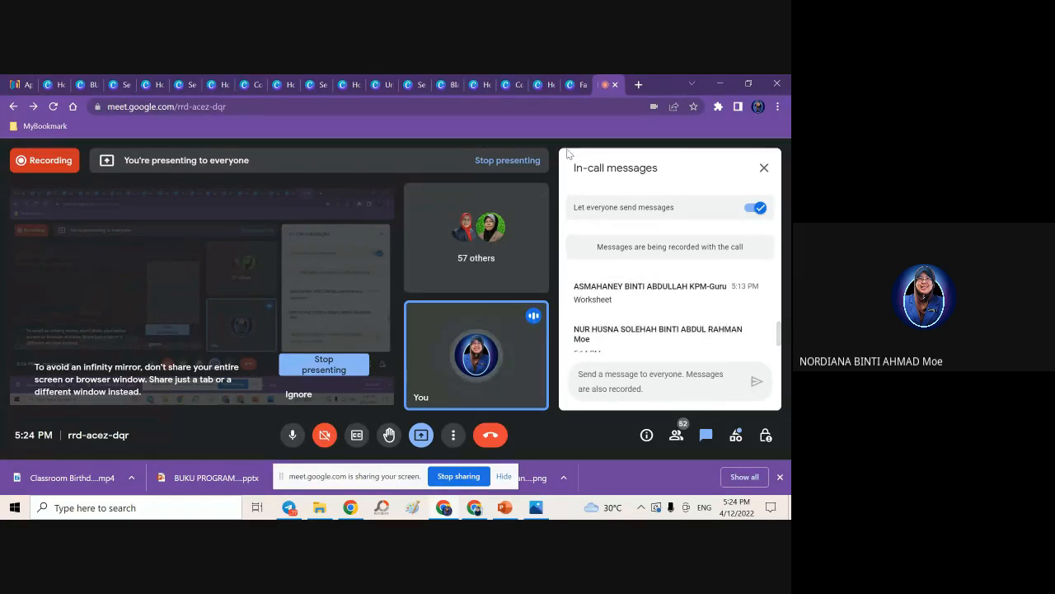
# Switch to the Canva home page and search the templates for "worksheet"
pyautogui.click(477, 85)
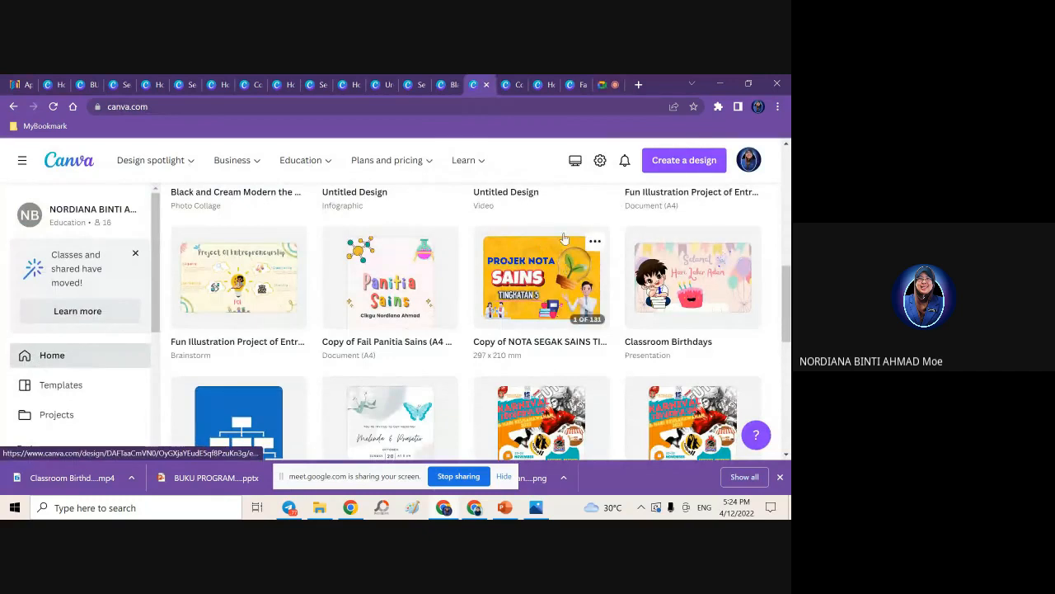
pyautogui.scroll(5, 426, 333)
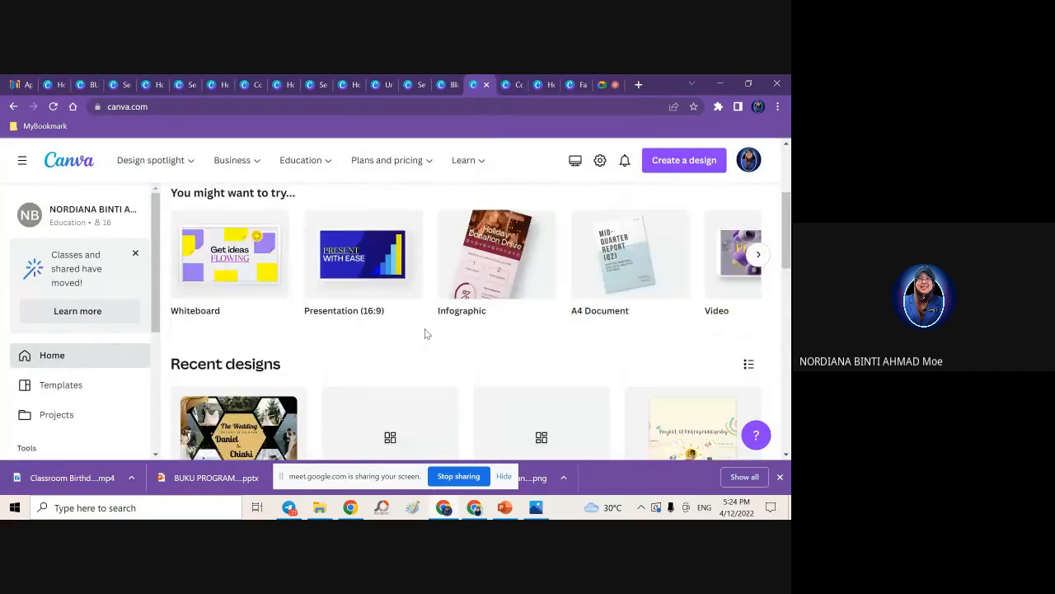
pyautogui.scroll(3, 426, 333)
pyautogui.click(351, 265)
pyautogui.write('w')
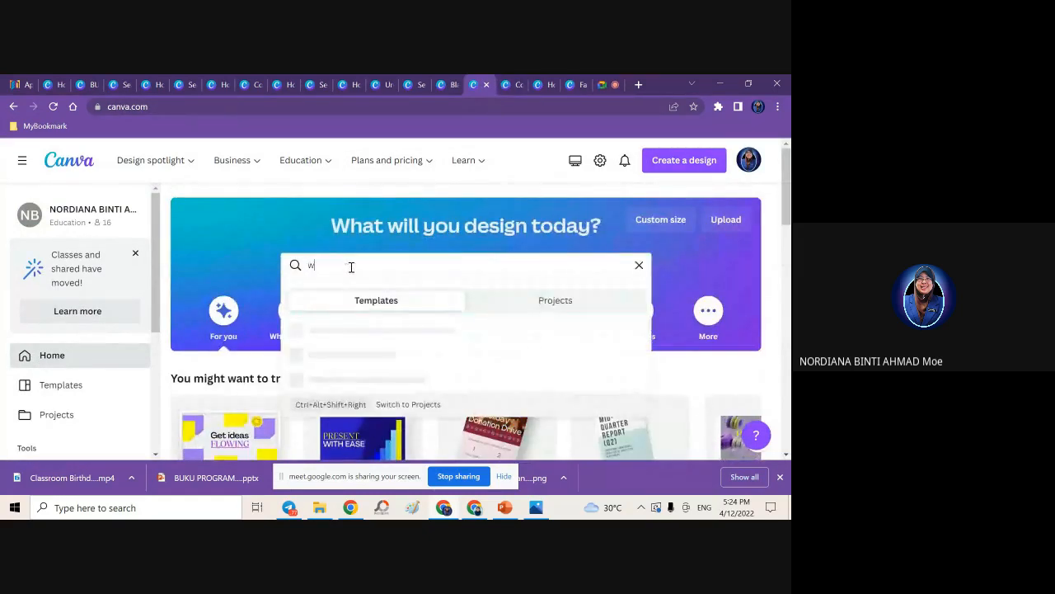
pyautogui.write('orksheet')
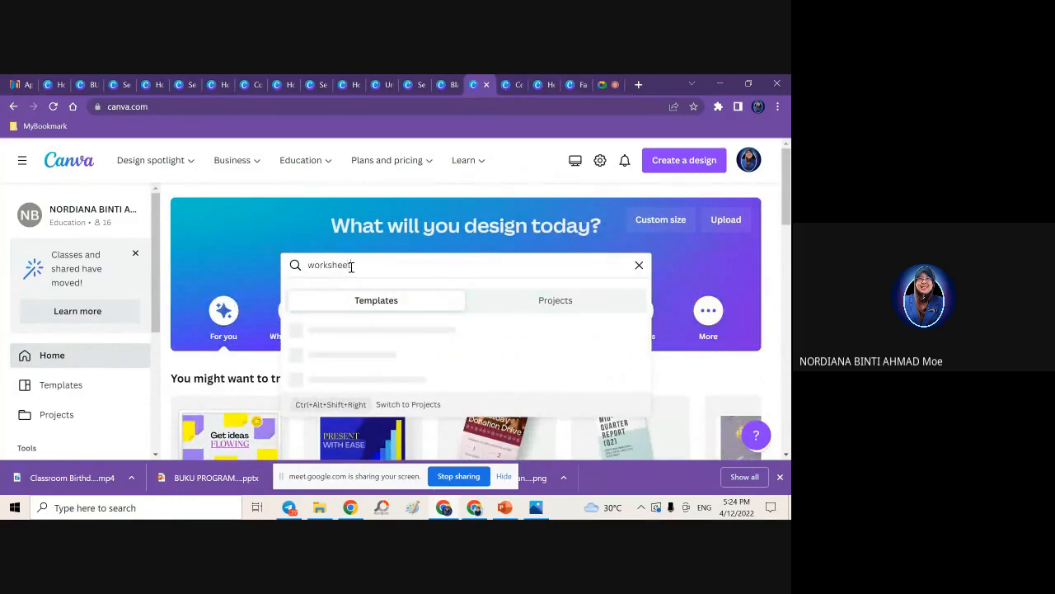
pyautogui.press('Return')
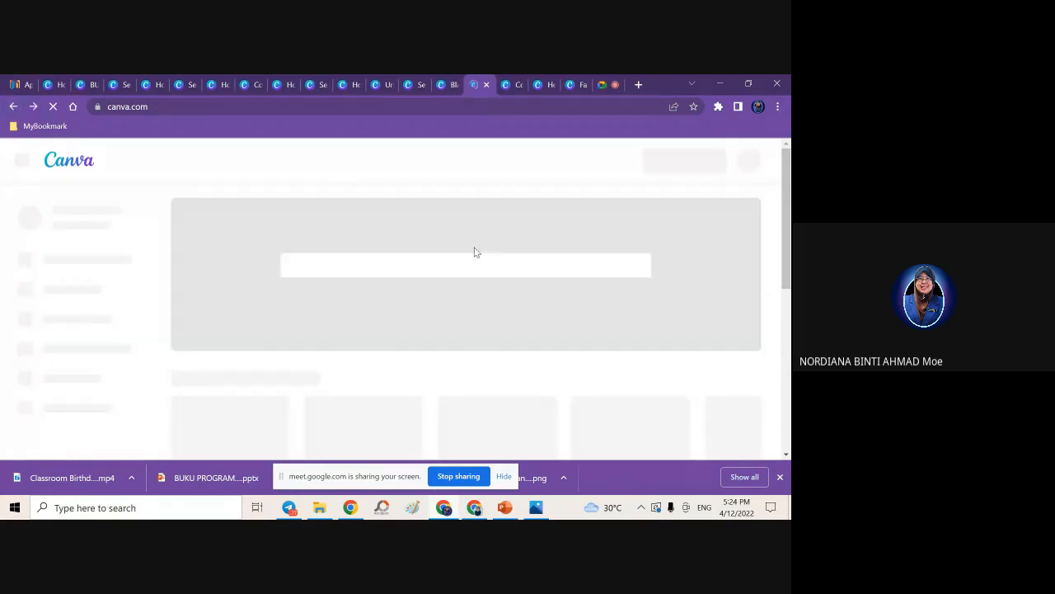
# Search the Canva templates for "mathematics worksheet"
pyautogui.click(343, 267)
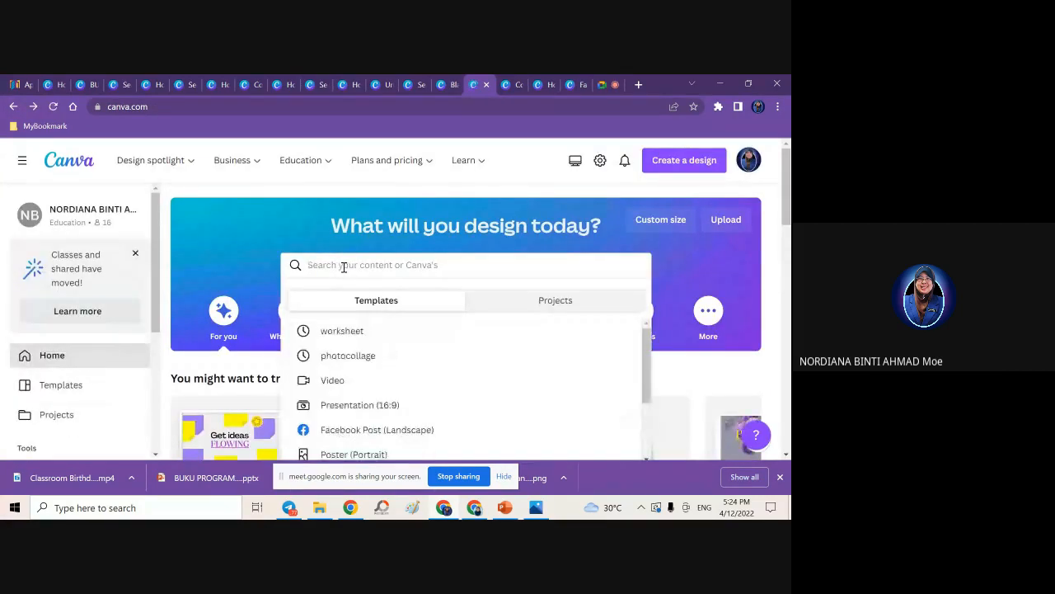
pyautogui.write('wor')
pyautogui.press('BackSpace')
pyautogui.write('ma')
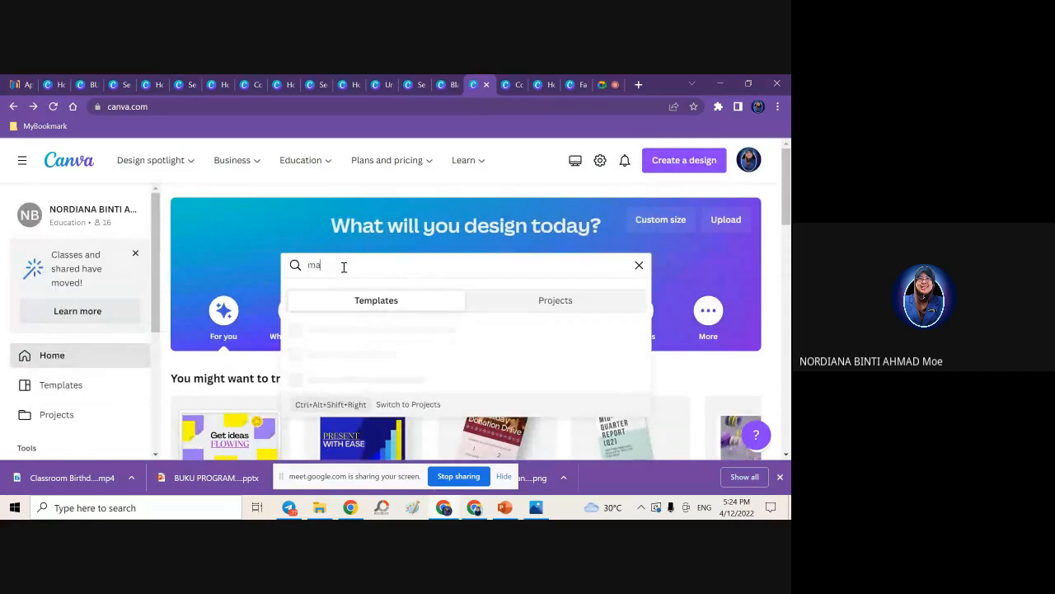
pyautogui.write('themati')
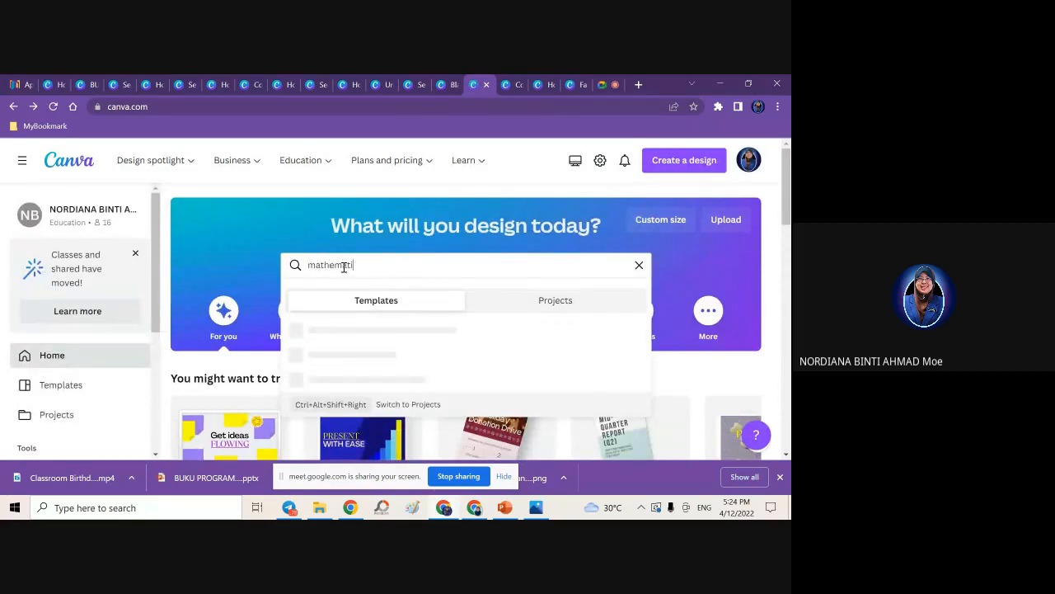
pyautogui.write('cs worksheet')
pyautogui.press('Return')
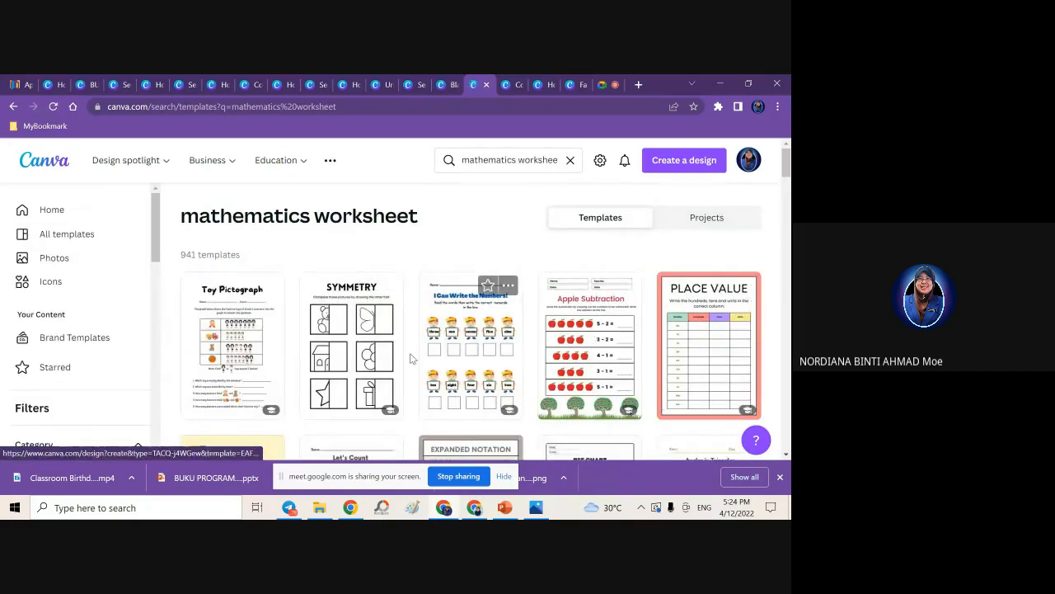
# Open the "I Can Write the Numbers!" worksheet template as a new design and dismiss the offer to open it in the app
pyautogui.scroll(-1, 410, 353)
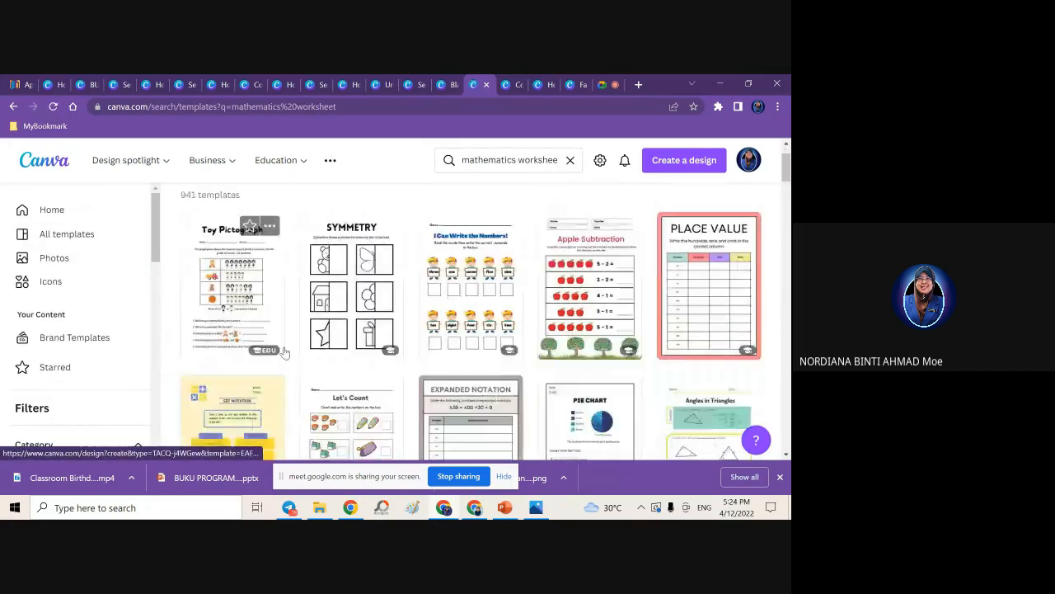
pyautogui.click(478, 287)
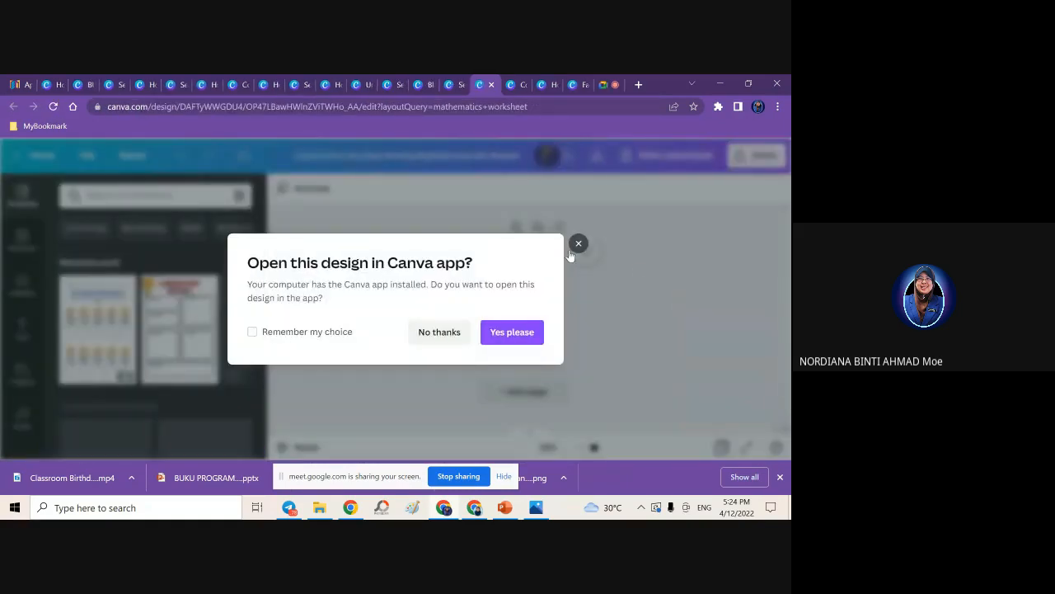
pyautogui.click(578, 244)
pyautogui.moveTo(594, 448); pyautogui.dragTo(628, 447)
pyautogui.scroll(3, 685, 329)
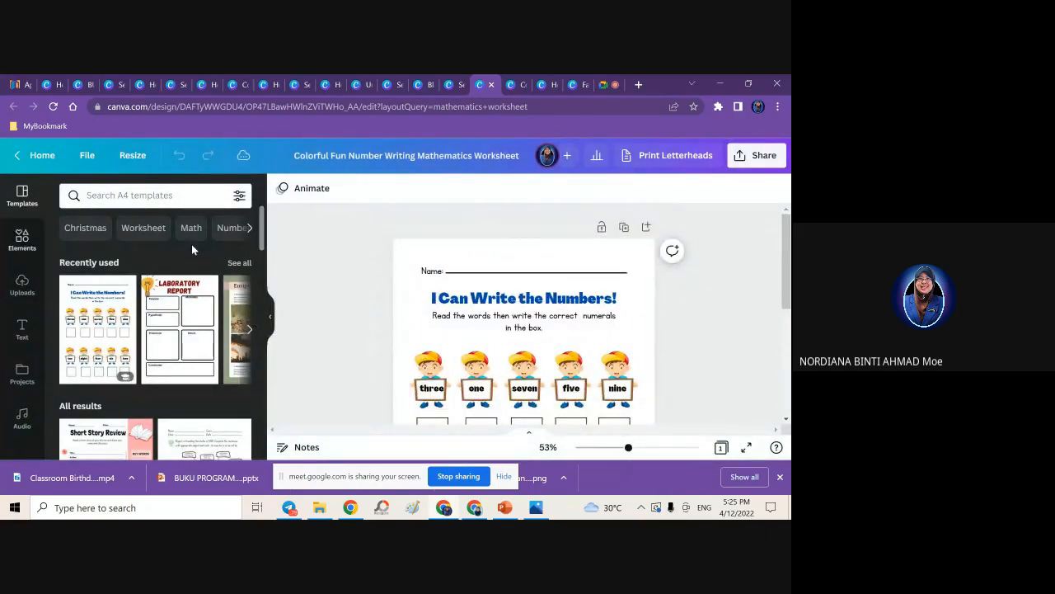
# Search the elements for "cartoon" and show all matching graphics
pyautogui.click(23, 239)
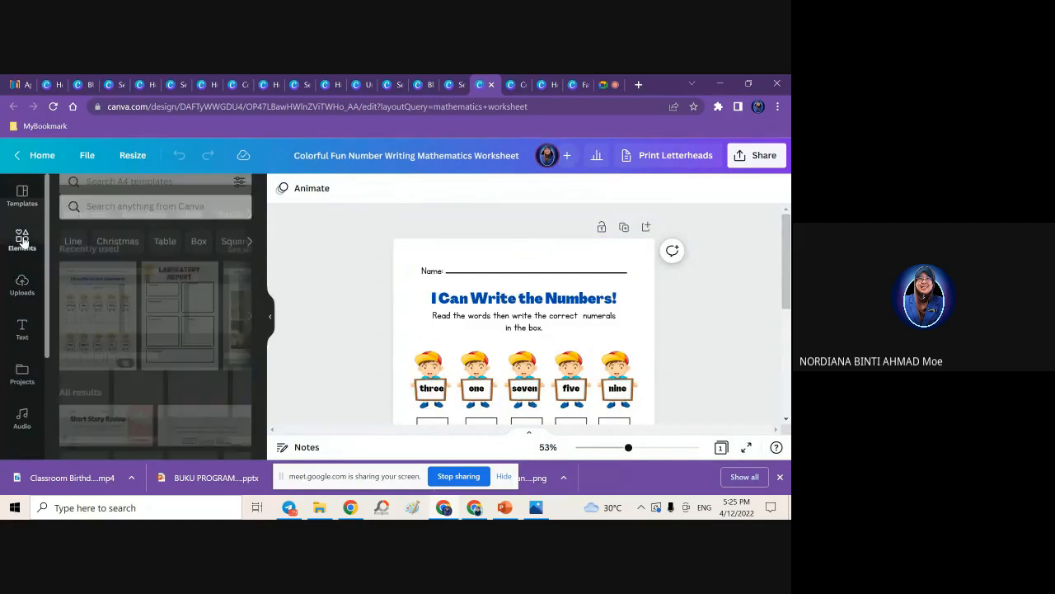
pyautogui.click(109, 199)
pyautogui.write('cartoon')
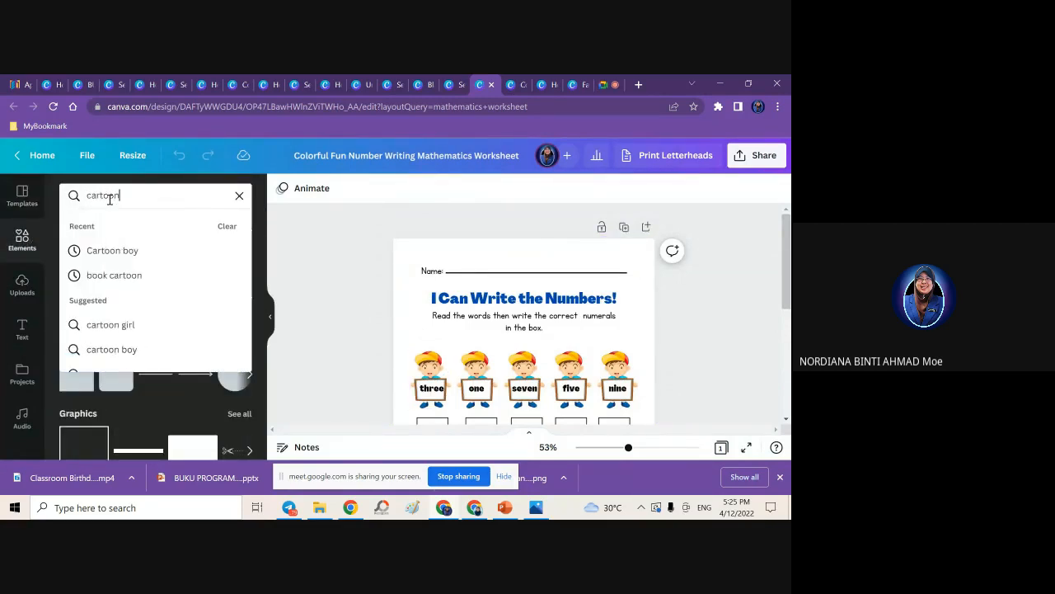
pyautogui.press('Return')
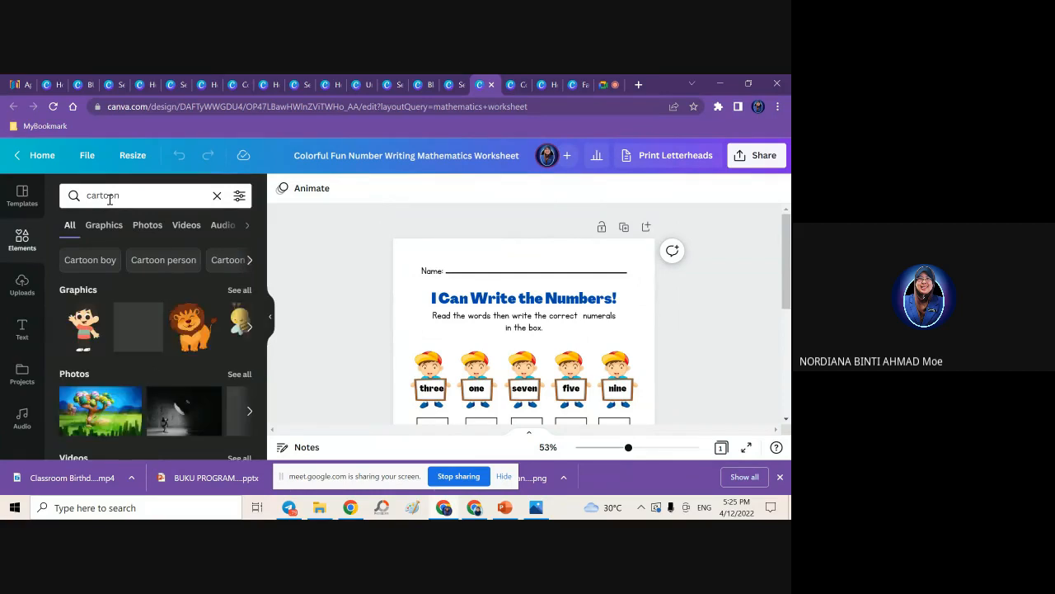
pyautogui.click(233, 295)
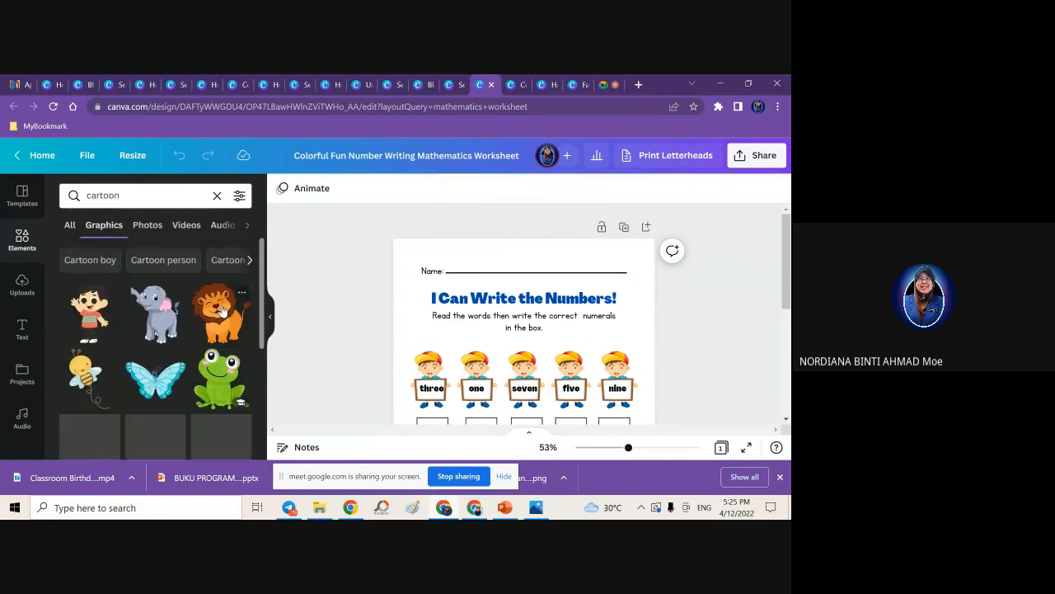
pyautogui.scroll(-1, 205, 356)
pyautogui.scroll(2, 244, 328)
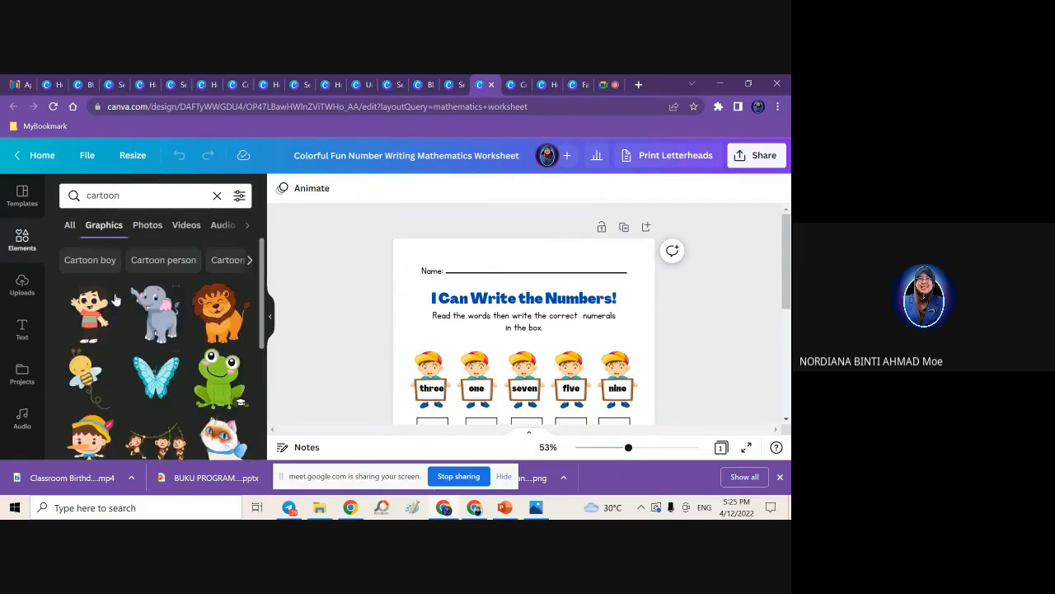
# Add the waving cartoon boy graphic and place it in the upper-right corner of the worksheet
pyautogui.click(95, 321)
pyautogui.moveTo(480, 354); pyautogui.dragTo(605, 289)
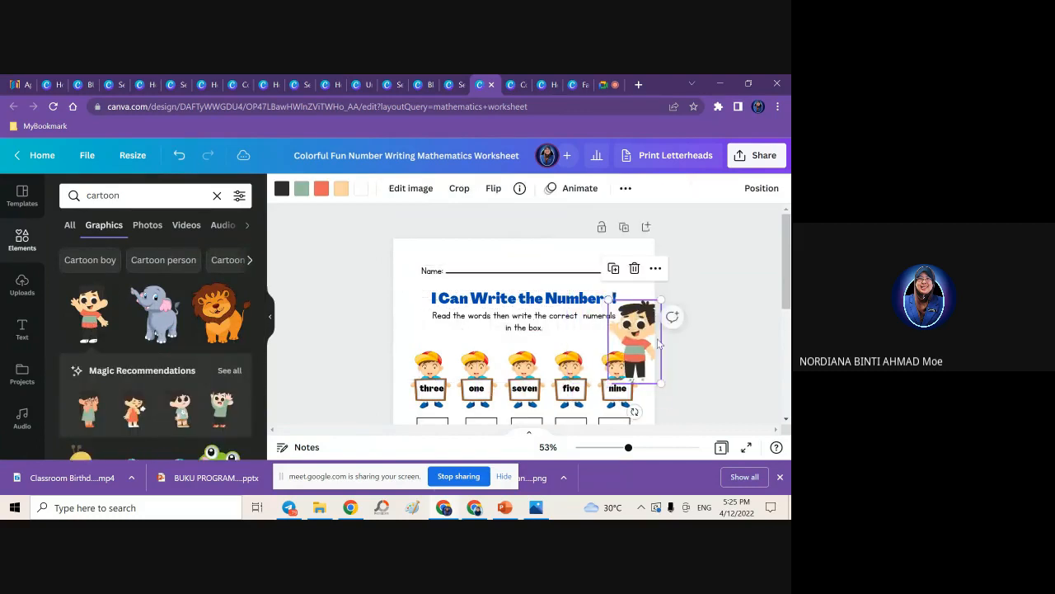
pyautogui.moveTo(635, 333); pyautogui.dragTo(635, 295)
# Add the grey cartoon elephant graphic, reduce its size and move it to the upper-left part of the worksheet
pyautogui.scroll(-3, 159, 359)
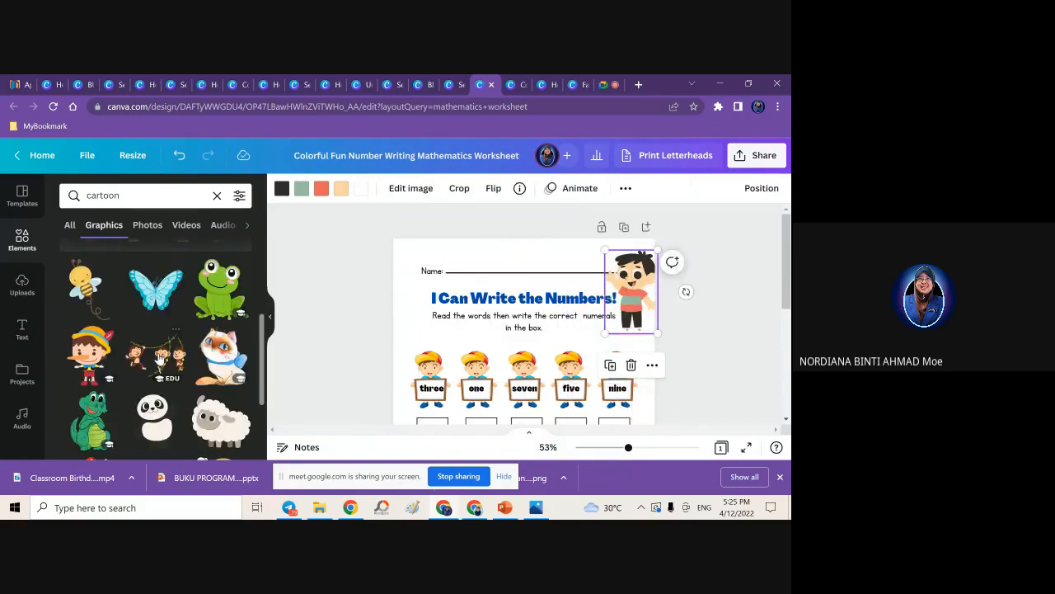
pyautogui.scroll(4, 157, 347)
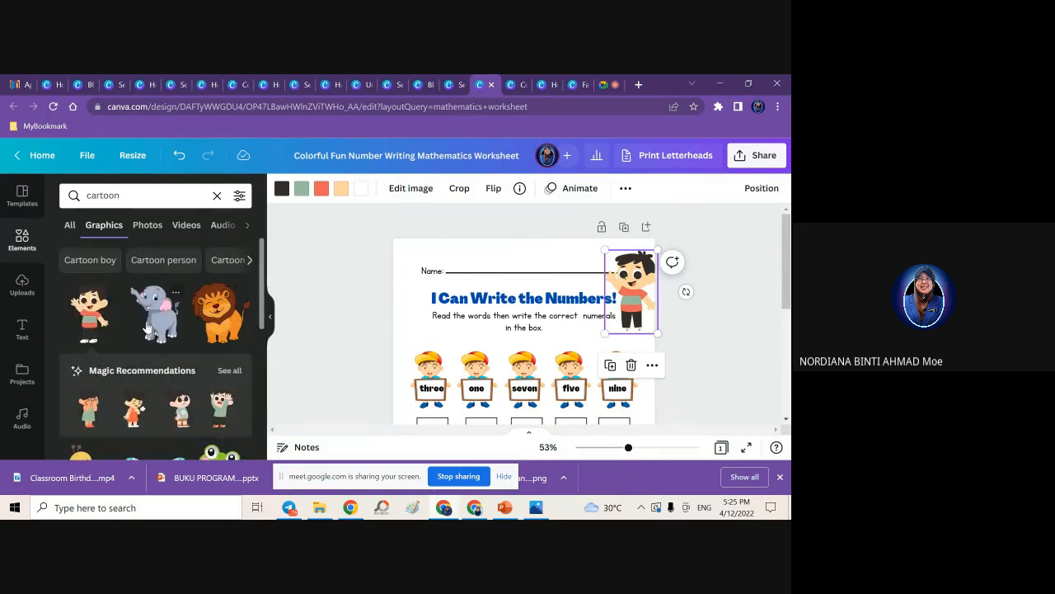
pyautogui.click(149, 326)
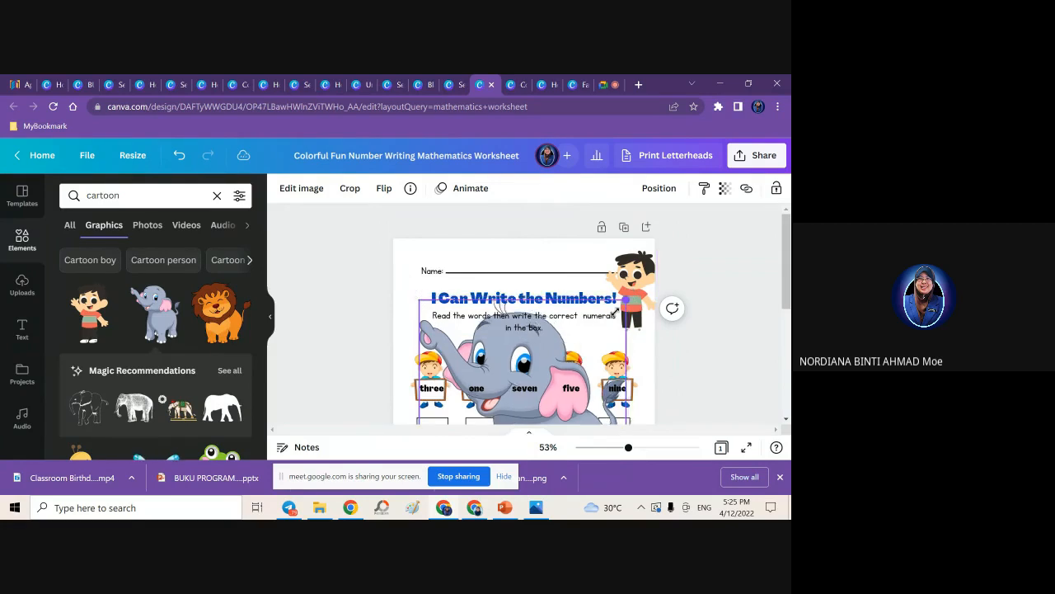
pyautogui.moveTo(615, 311); pyautogui.dragTo(566, 372)
pyautogui.moveTo(493, 414); pyautogui.dragTo(460, 276)
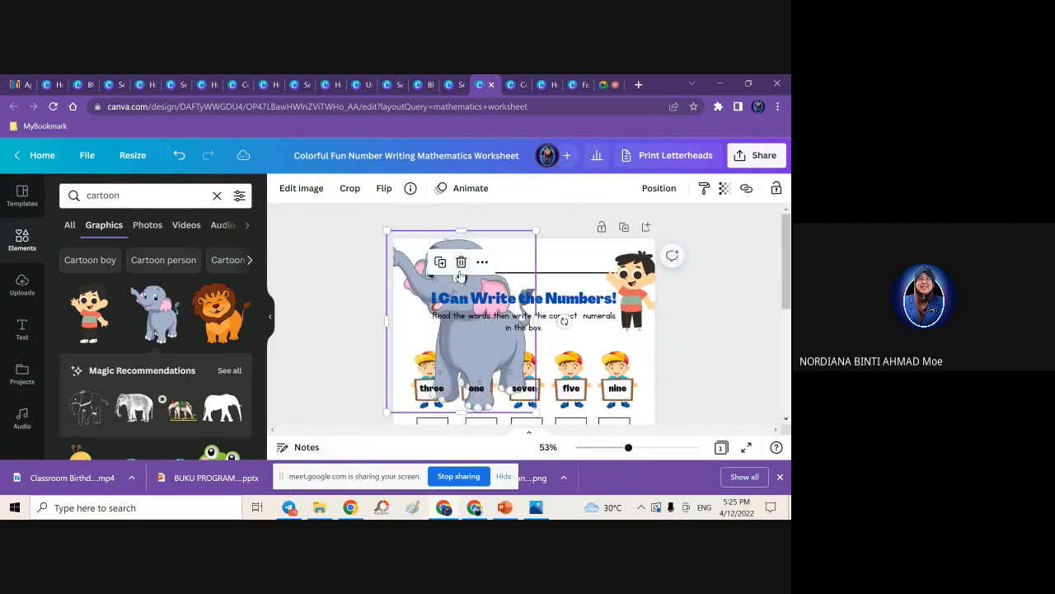
# Flip the elephant horizontally and shrink it to a small figure in the worksheet's upper-left corner
pyautogui.click(383, 189)
pyautogui.click(417, 232)
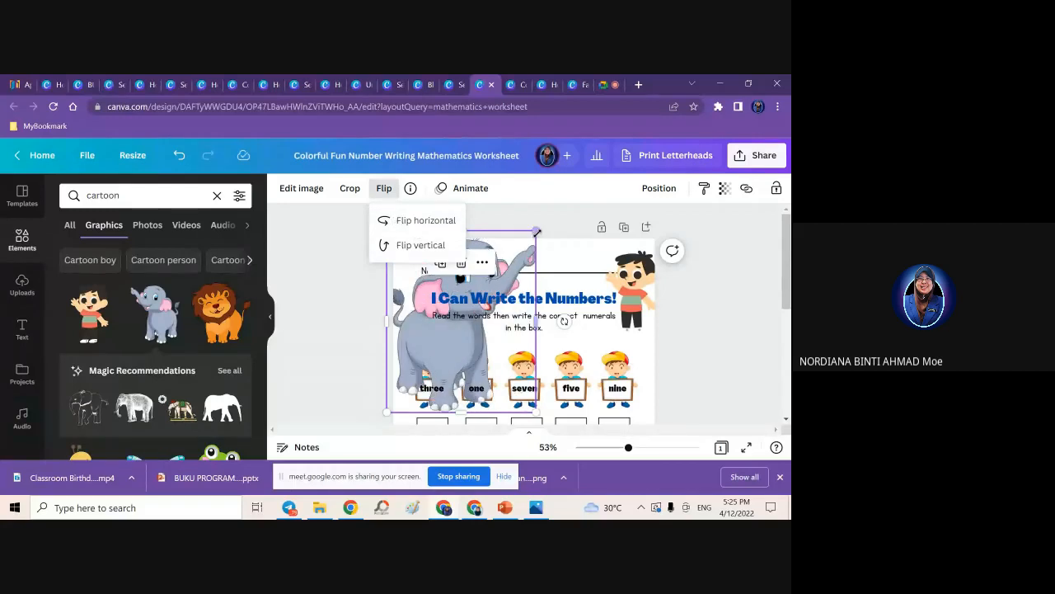
pyautogui.moveTo(536, 230); pyautogui.dragTo(452, 324)
pyautogui.moveTo(422, 369); pyautogui.dragTo(433, 300)
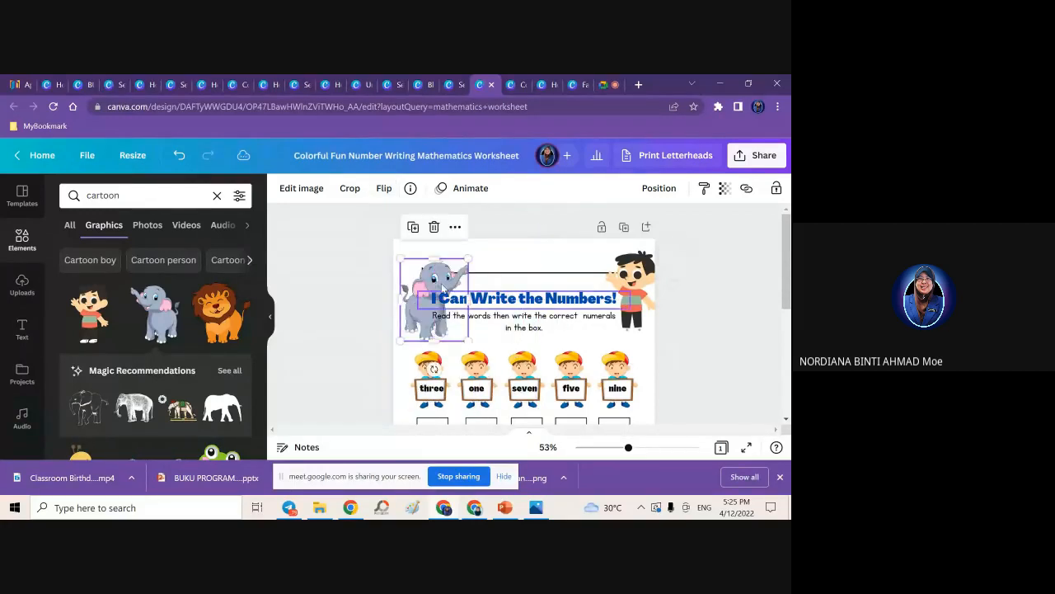
pyautogui.moveTo(471, 259); pyautogui.dragTo(410, 270)
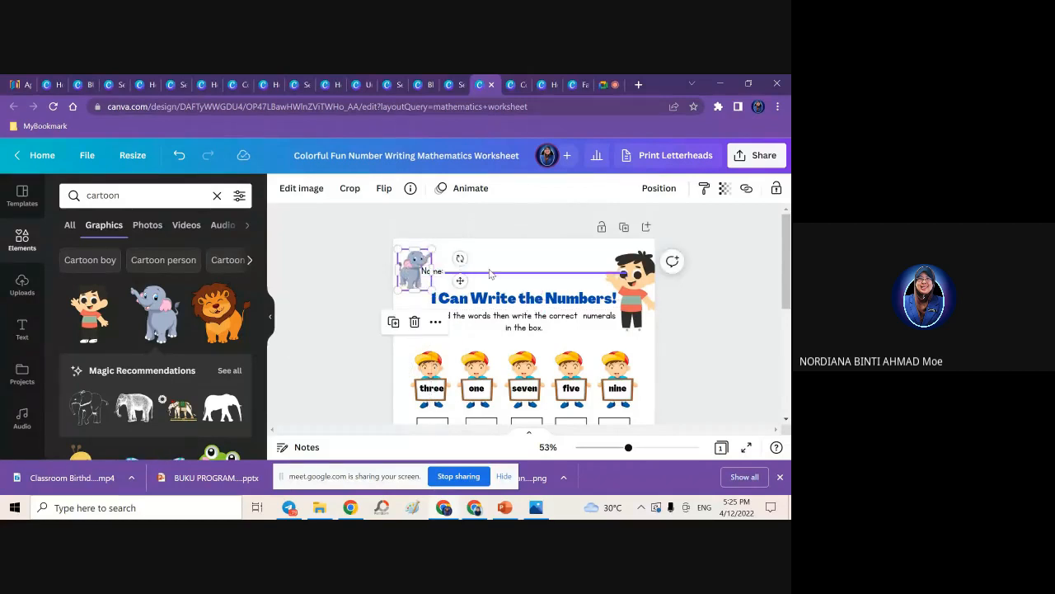
# Shorten the name line, shift the "Name:" label toward it, set the elephant beside the label and nudge the boy up
pyautogui.click(541, 273)
pyautogui.moveTo(628, 273); pyautogui.dragTo(562, 269)
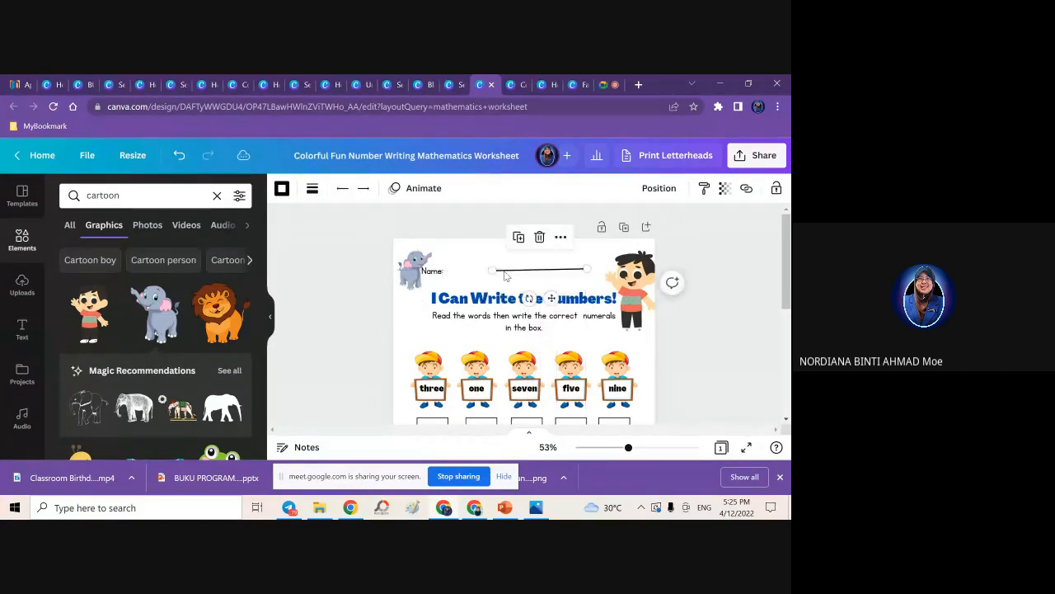
pyautogui.moveTo(437, 272); pyautogui.dragTo(476, 268)
pyautogui.moveTo(412, 270); pyautogui.dragTo(443, 270)
pyautogui.moveTo(637, 289); pyautogui.dragTo(637, 284)
# Replace the worksheet heading with "Sila tulis dalam susunan menaik" and scale it down to size 29.9 to fit one line
pyautogui.click(490, 303)
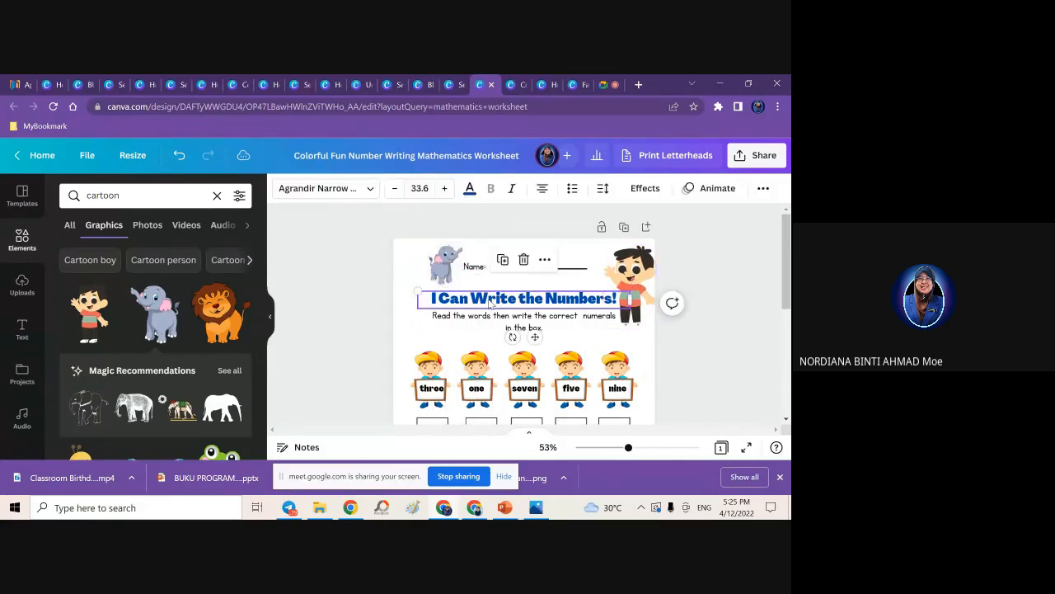
pyautogui.click(490, 302)
pyautogui.write('Sila tulis')
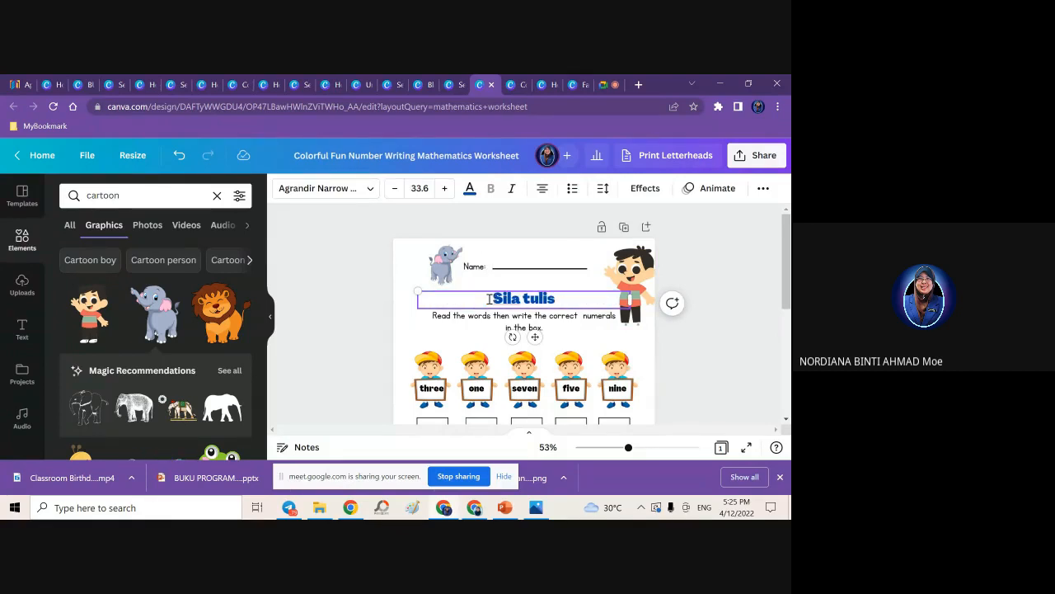
pyautogui.write(' dap')
pyautogui.press('BackSpace')
pyautogui.write('lam')
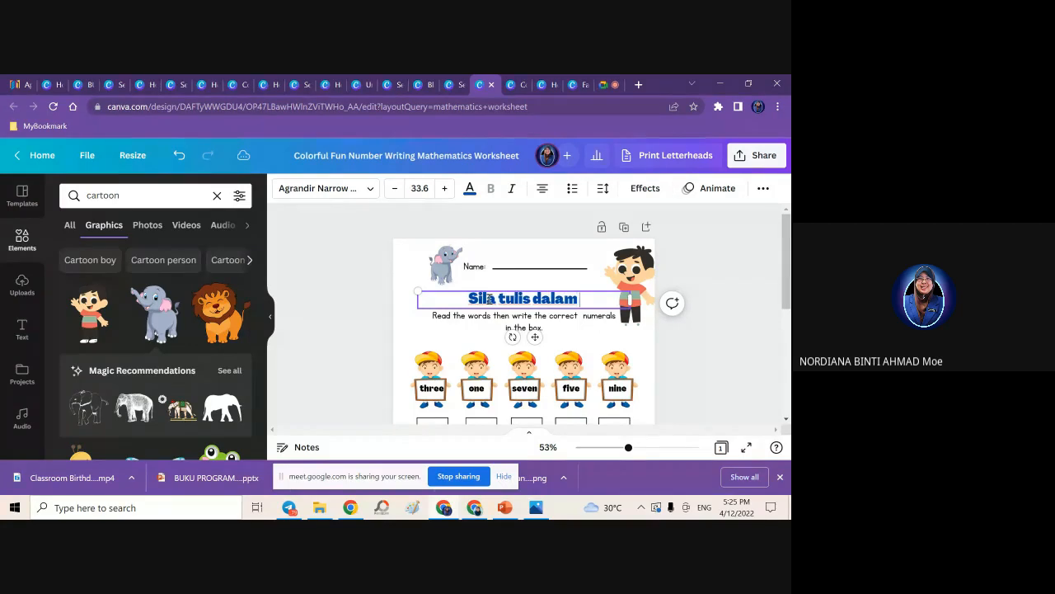
pyautogui.write(' susunan menaik')
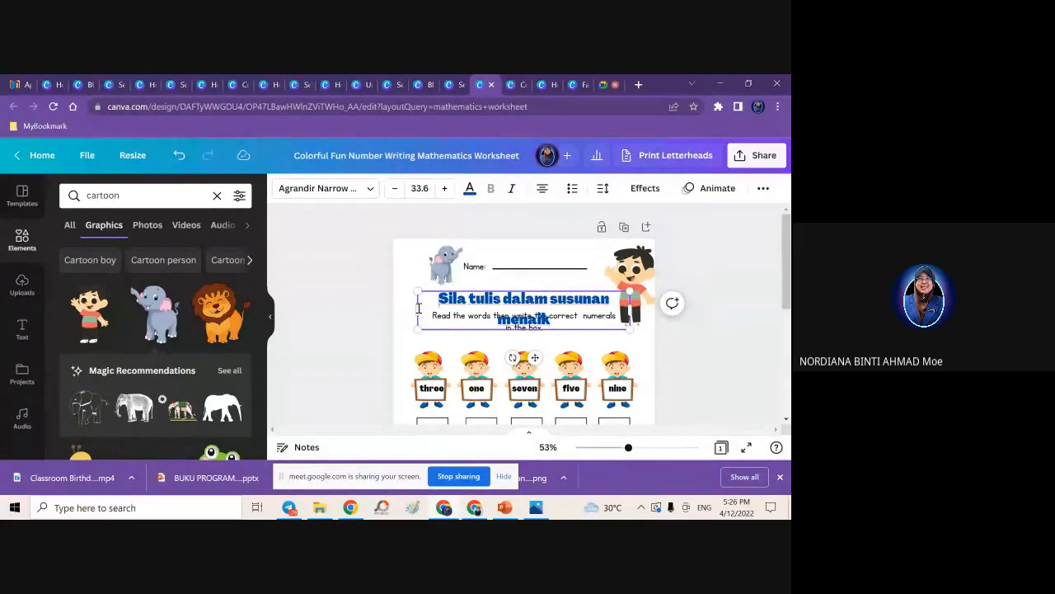
pyautogui.moveTo(414, 311); pyautogui.dragTo(423, 291)
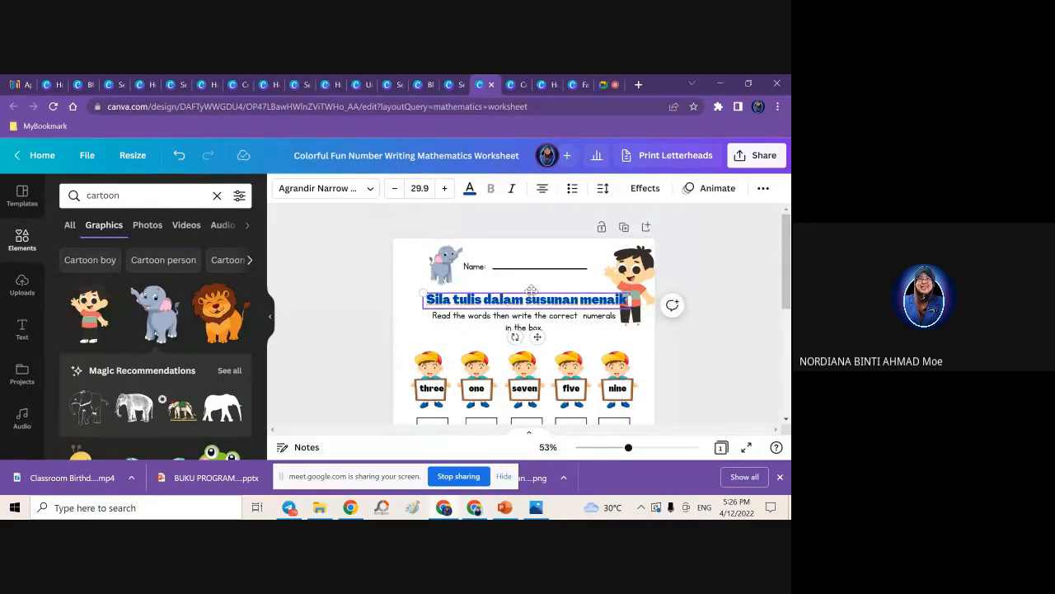
# Shift the "Sila tulis dalam susunan menaik" heading left, away from the boy graphic
pyautogui.moveTo(531, 290); pyautogui.dragTo(516, 291)
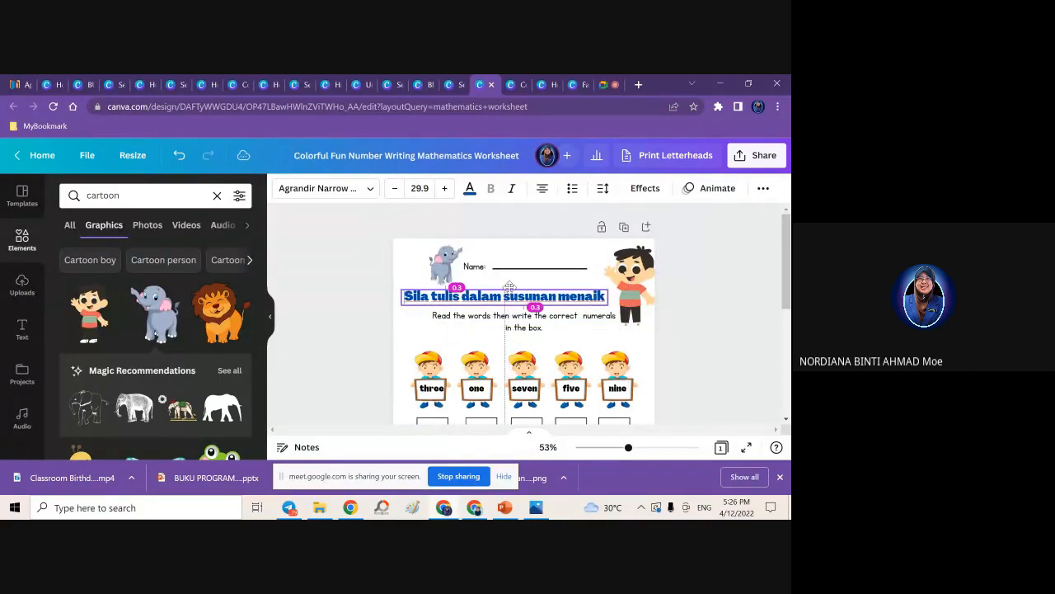
pyautogui.click(567, 157)
pyautogui.click(594, 221)
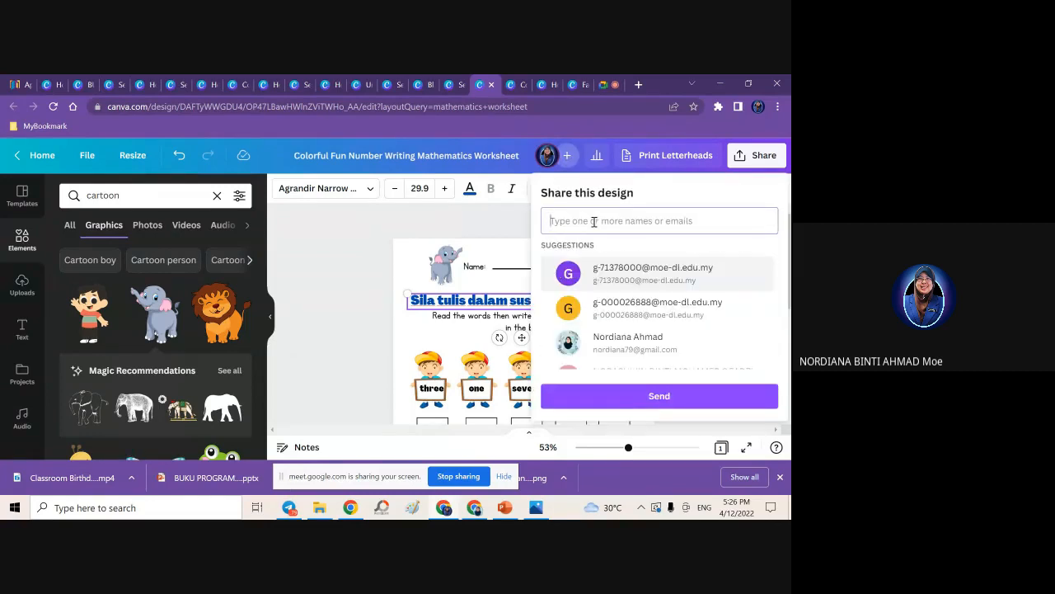
pyautogui.write('a')
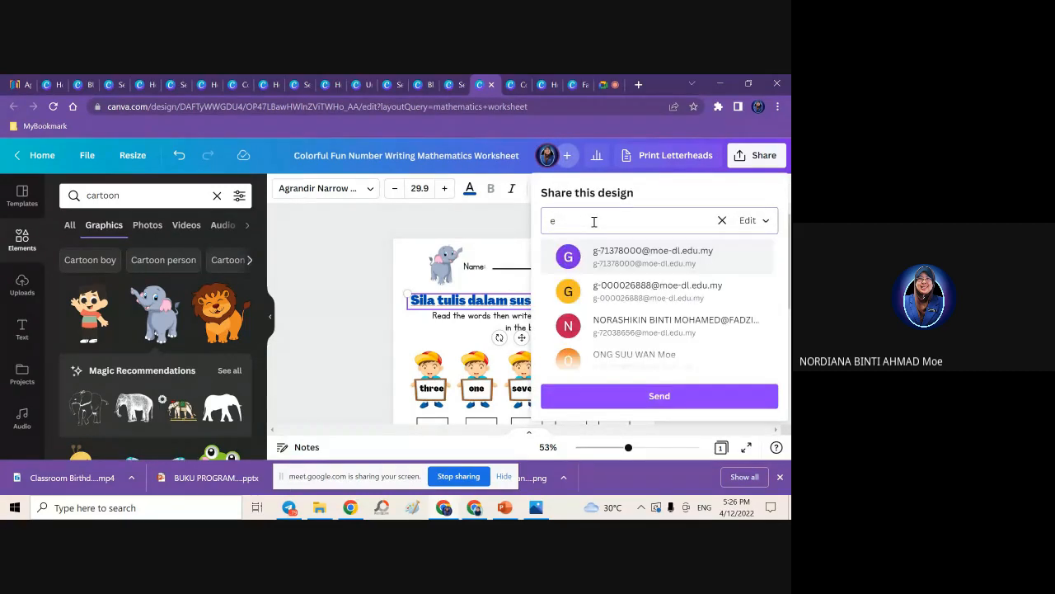
pyautogui.press('BackSpace')
pyautogui.click(351, 310)
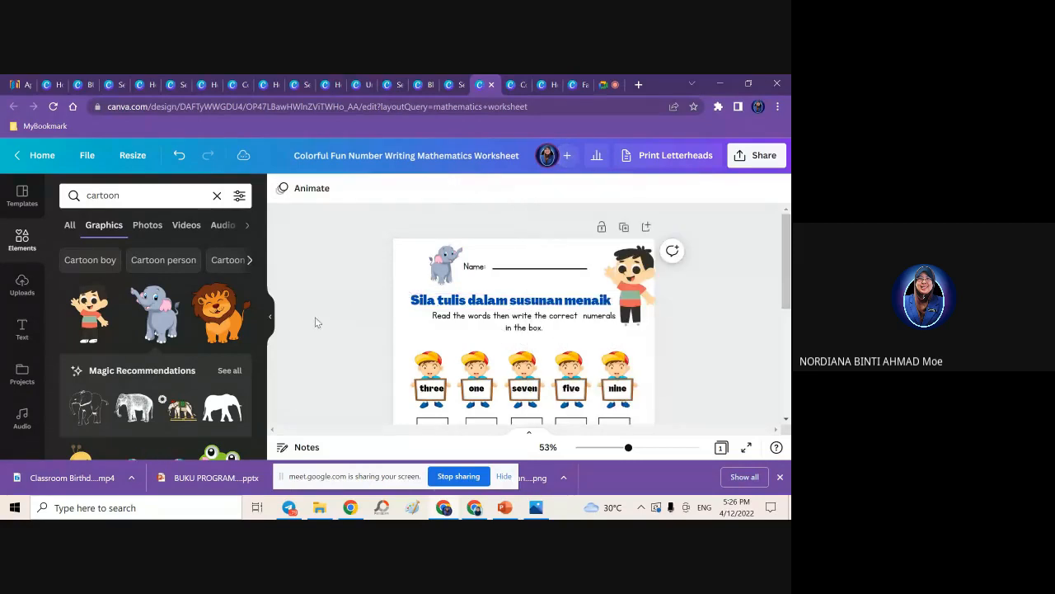
# Add a second page and fill it with the "Can & Can't" template from a template search for "english worksheet"
pyautogui.scroll(-5, 358, 358)
pyautogui.click(498, 394)
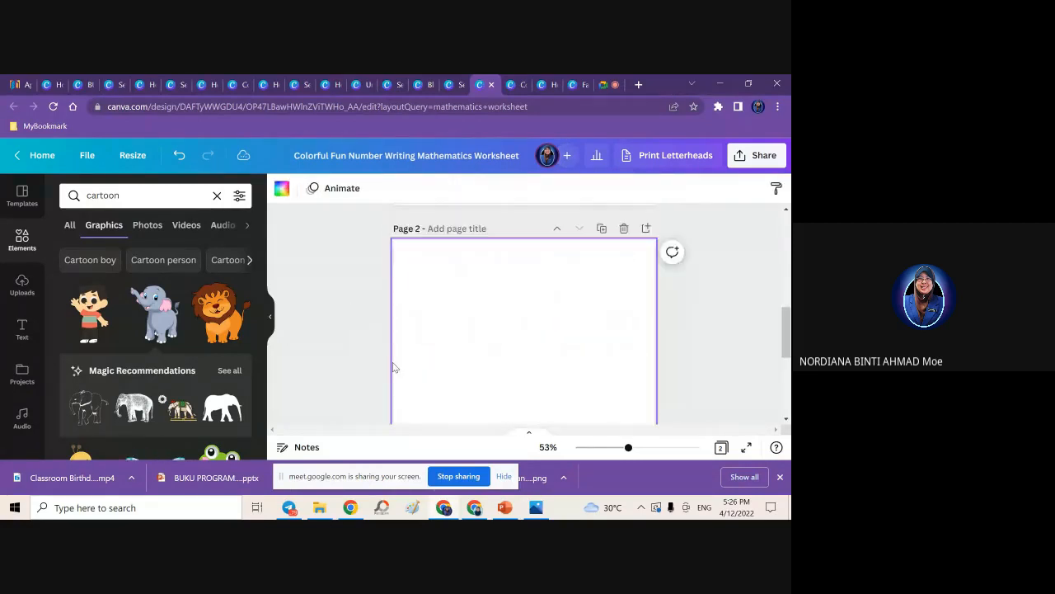
pyautogui.click(23, 196)
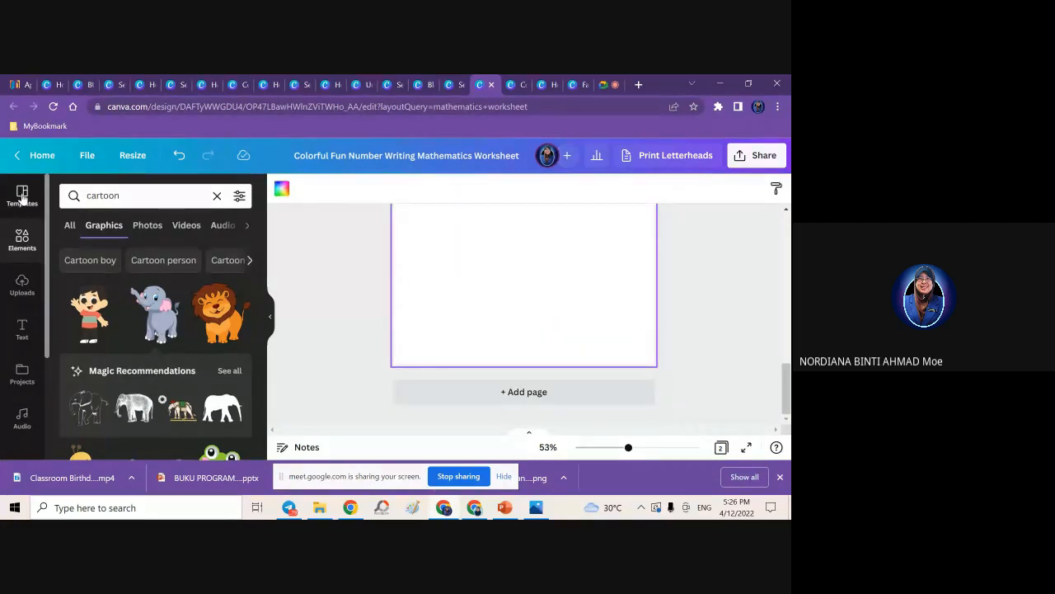
pyautogui.click(128, 193)
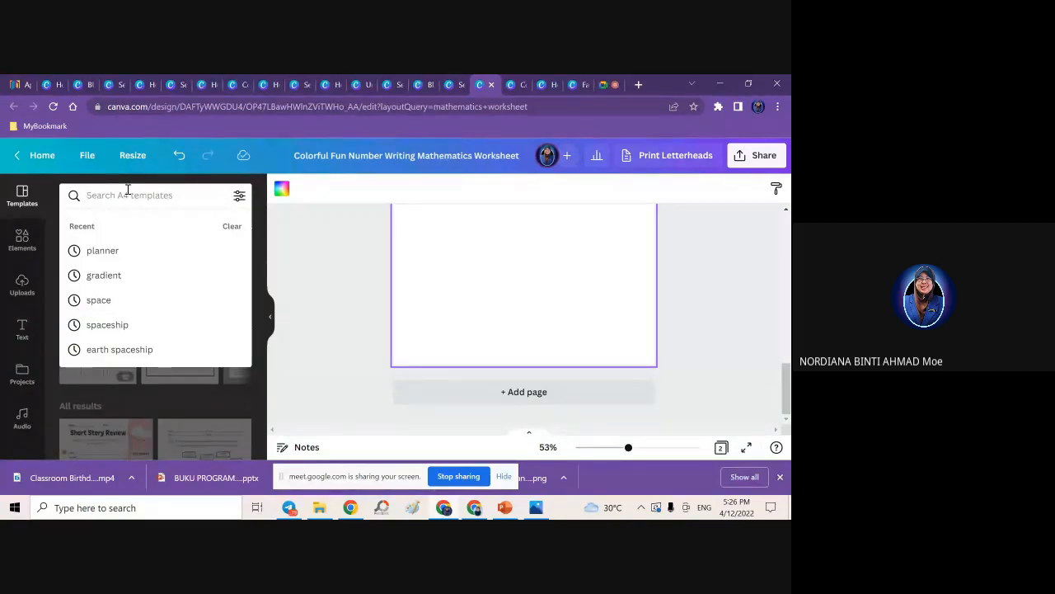
pyautogui.write('math')
pyautogui.press('BackSpace')
pyautogui.press('BackSpace')
pyautogui.press('BackSpace')
pyautogui.press('BackSpace')
pyautogui.write('en')
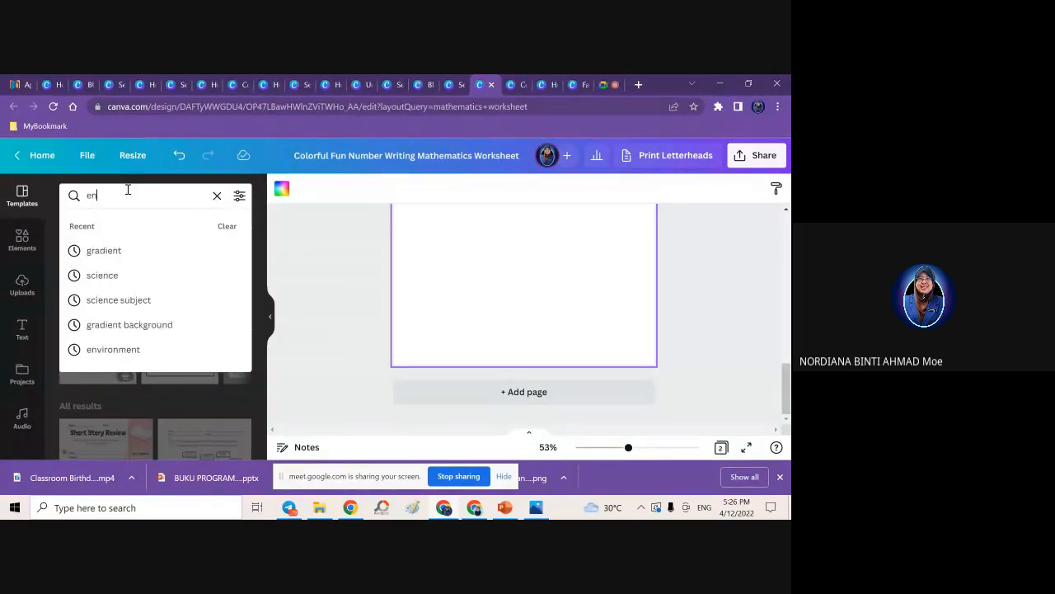
pyautogui.write('glish worksheet')
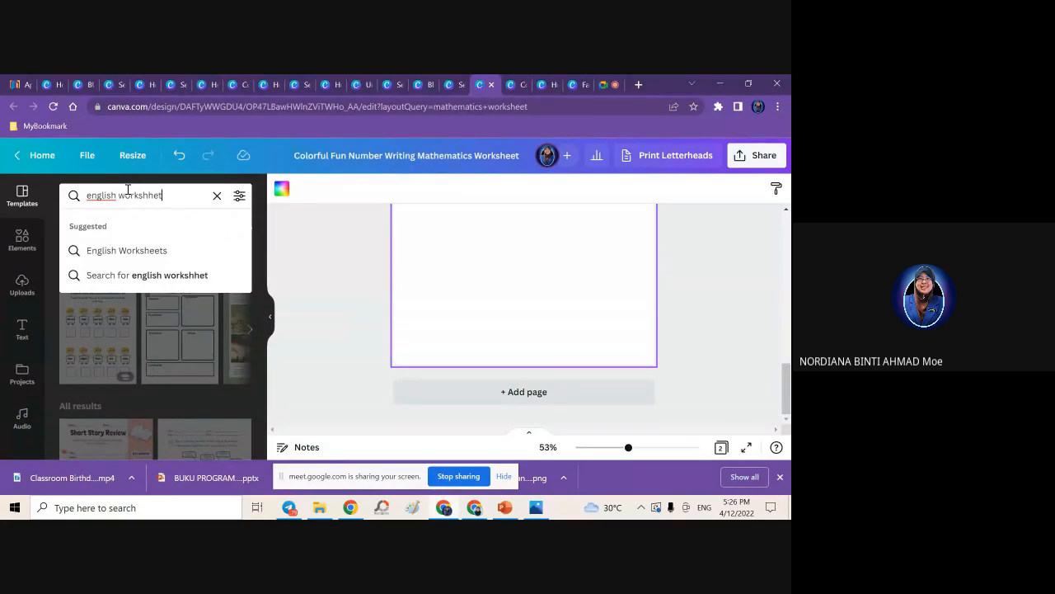
pyautogui.press('Return')
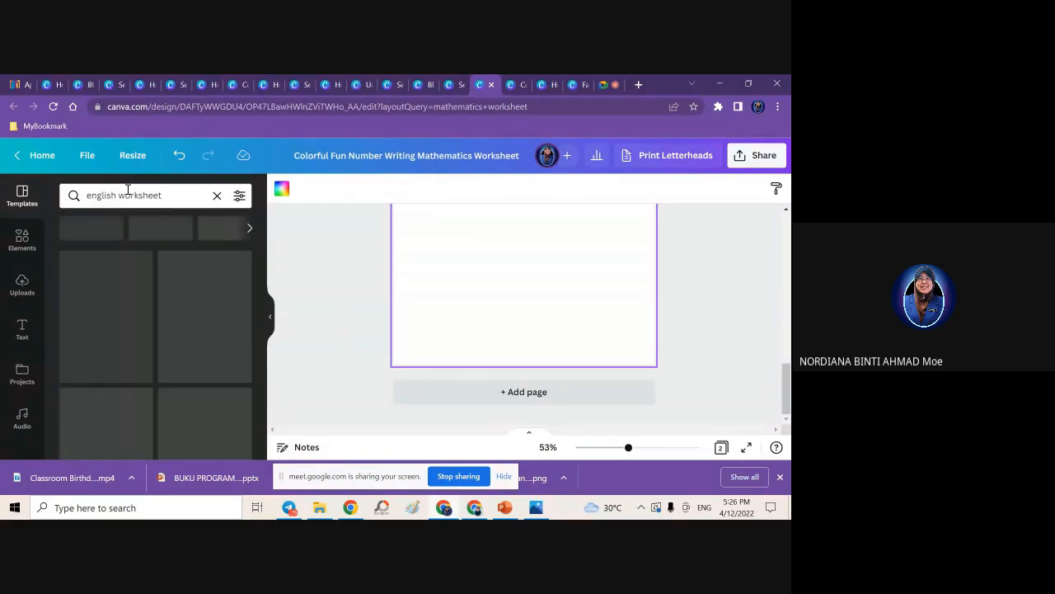
pyautogui.click(117, 296)
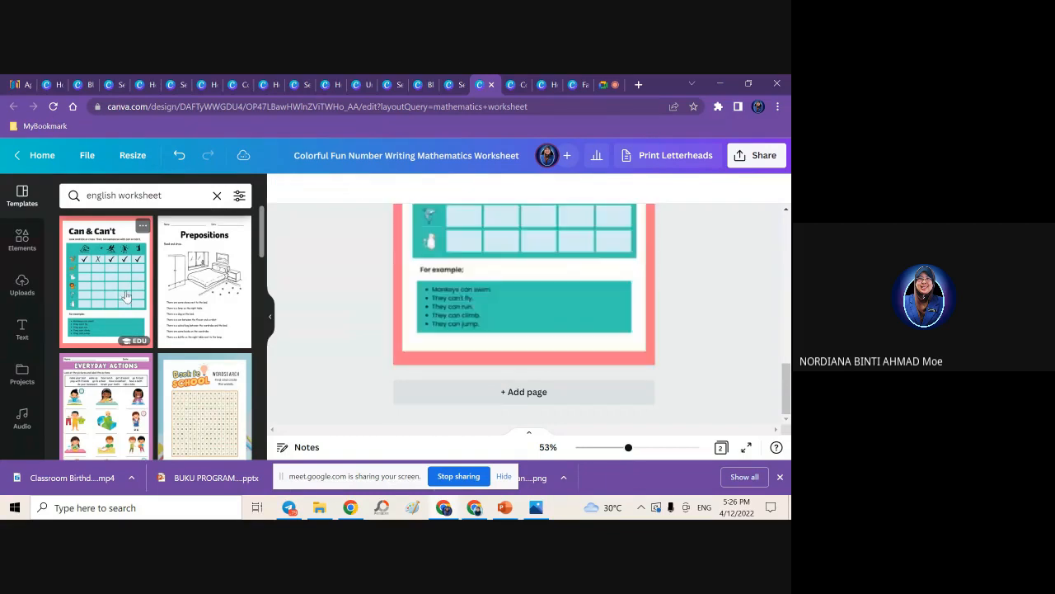
# Add a third page and apply the first page of the "Colourful Back to School English Word Search" template to it
pyautogui.click(458, 399)
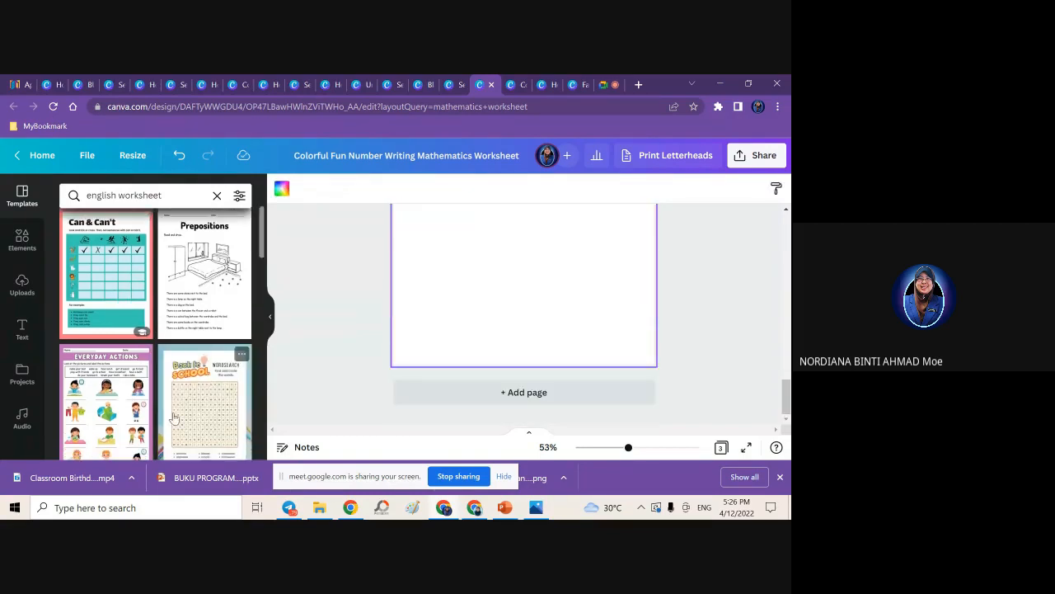
pyautogui.scroll(-1, 193, 370)
pyautogui.click(193, 370)
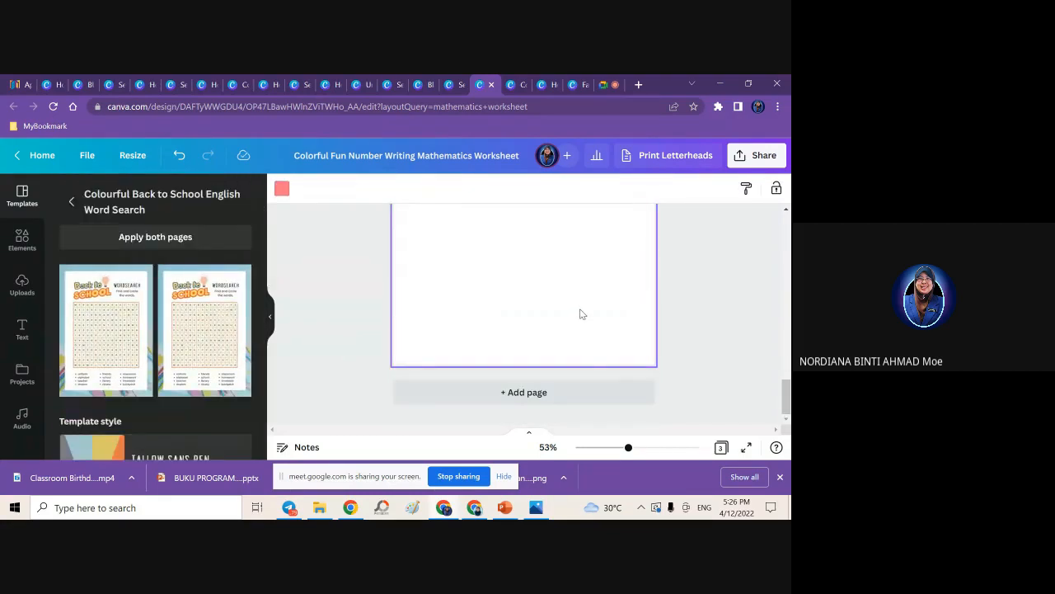
pyautogui.click(106, 341)
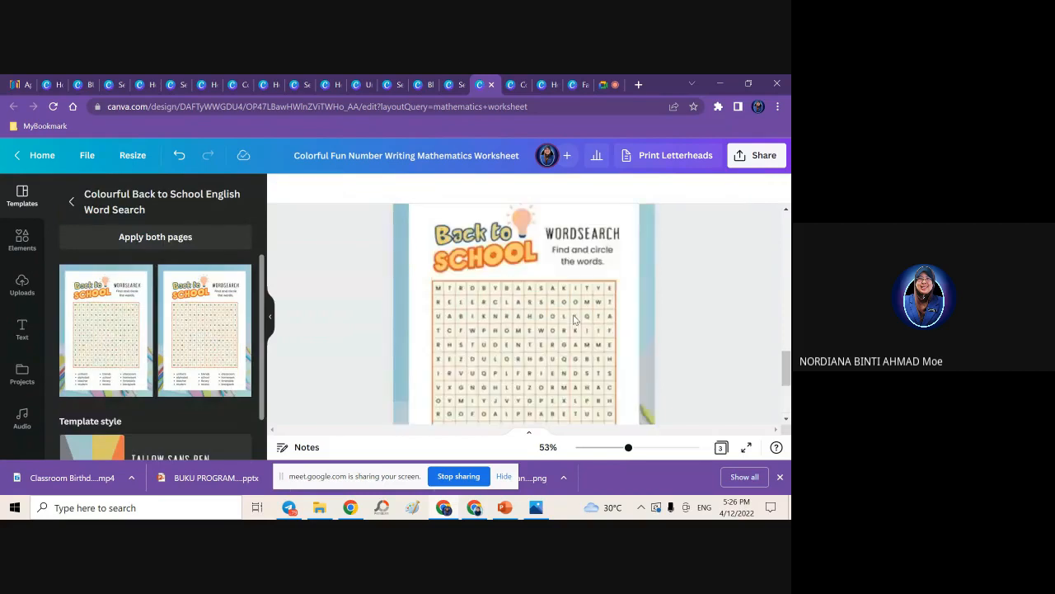
pyautogui.scroll(10, 593, 306)
pyautogui.scroll(3, 614, 295)
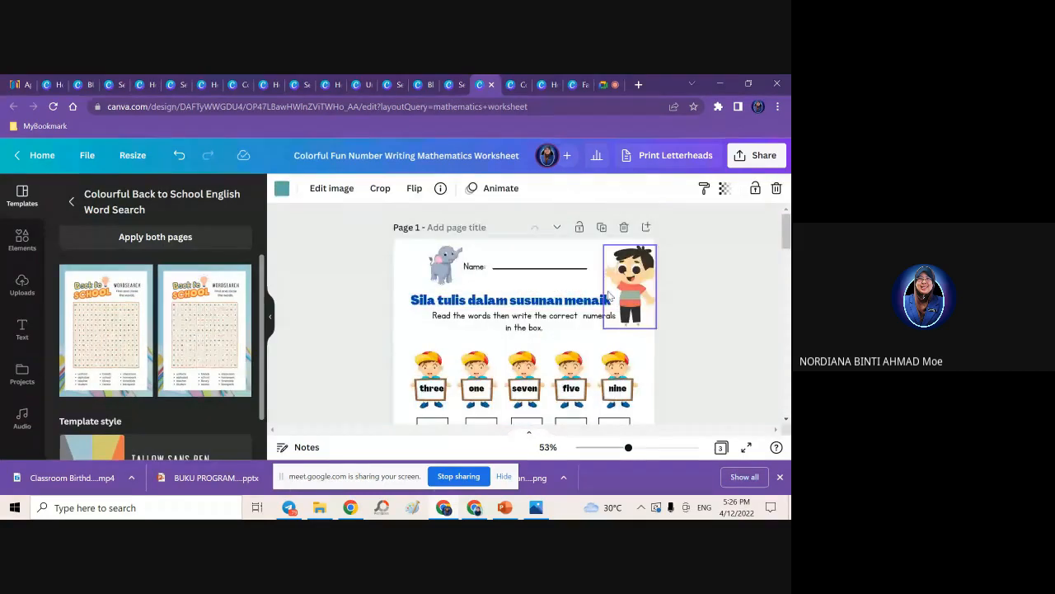
# Switch to the Google Meet call, read the latest in-call messages and stop presenting the screen
pyautogui.click(611, 85)
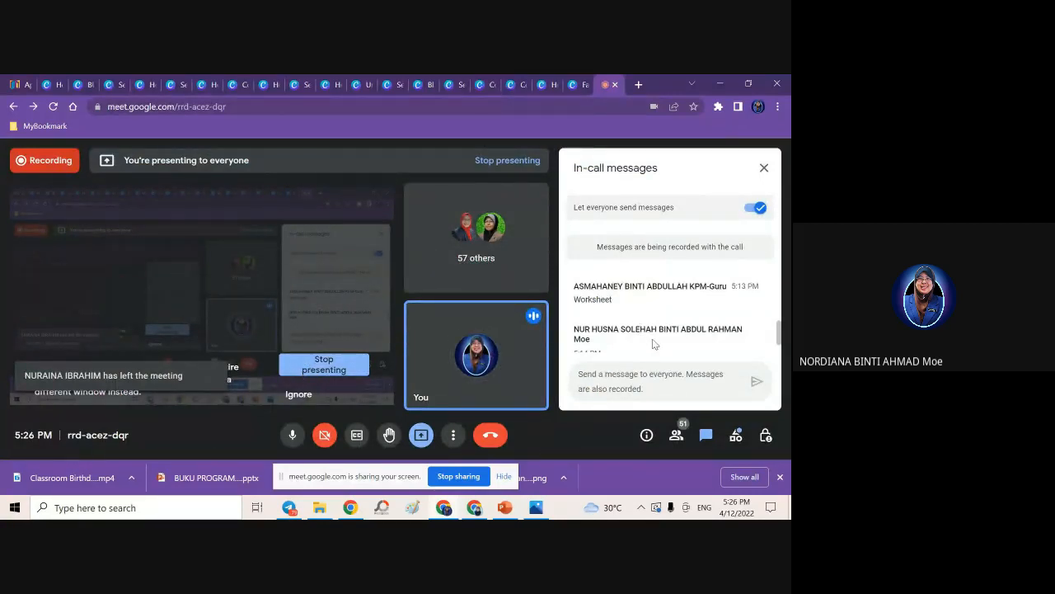
pyautogui.moveTo(781, 337)
pyautogui.mouseDown()
pyautogui.moveTo(781, 350)
pyautogui.moveTo(777, 262)
pyautogui.moveTo(789, 353)
pyautogui.mouseUp()
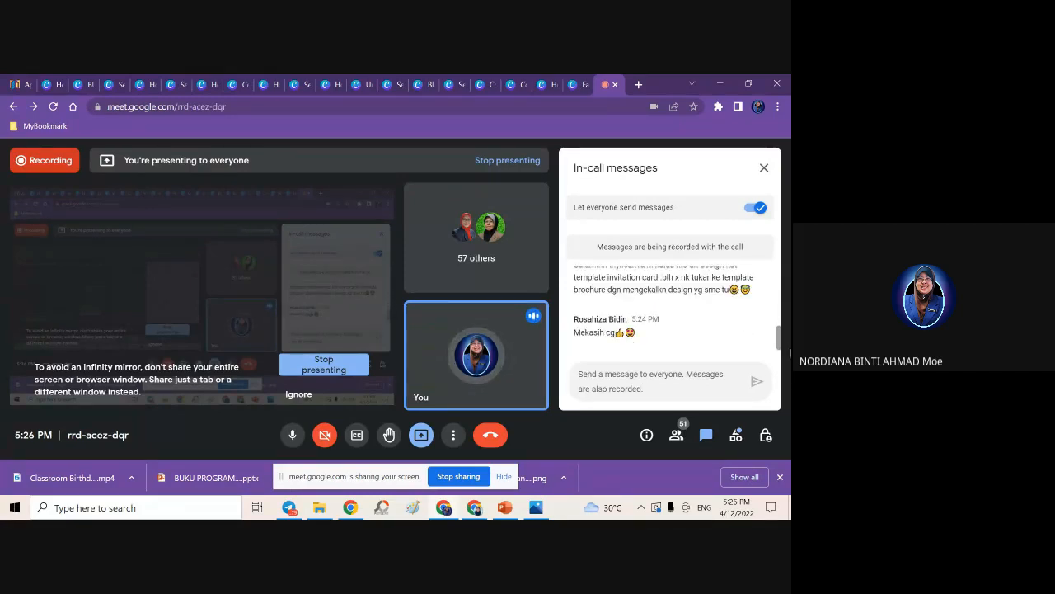
pyautogui.click(364, 368)
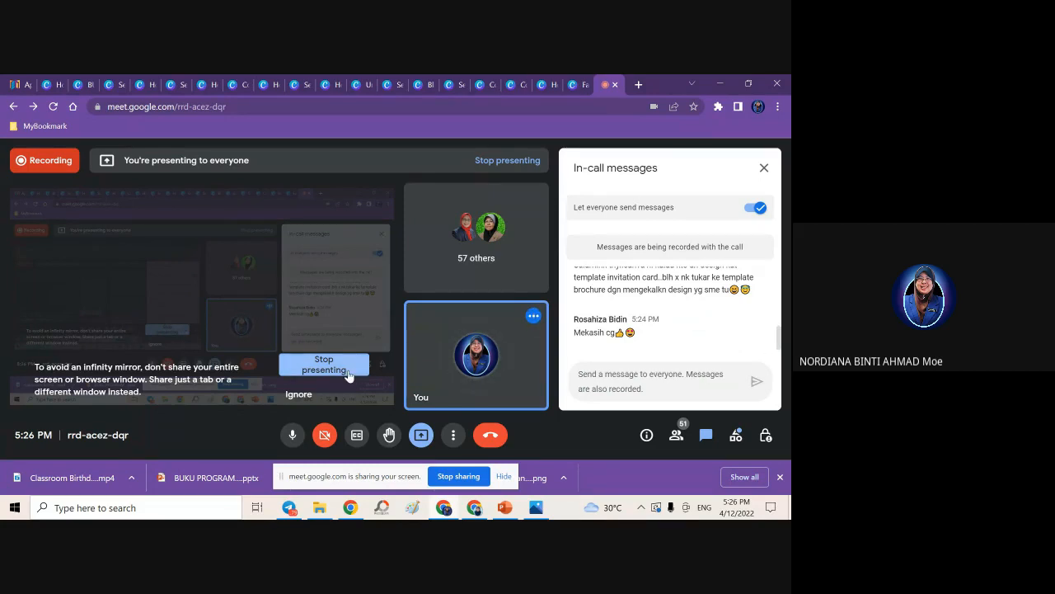